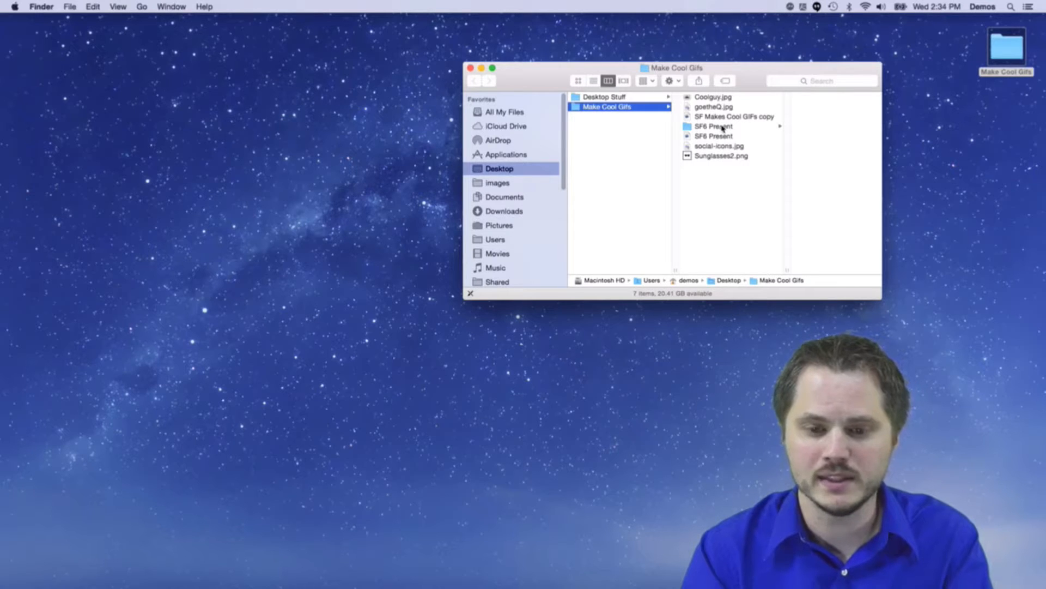
Open the SF6 Present project from the SF6 Present folder in ScreenFlow and minimise its window.
{"action": "left_click", "coordinate": [723, 127]}
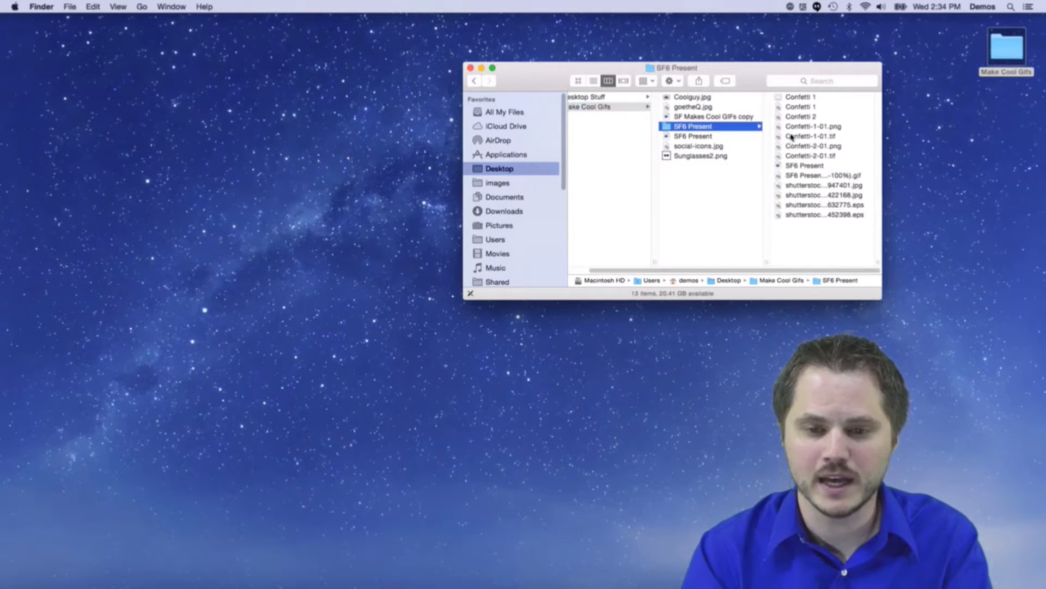
{"action": "left_click", "coordinate": [804, 166]}
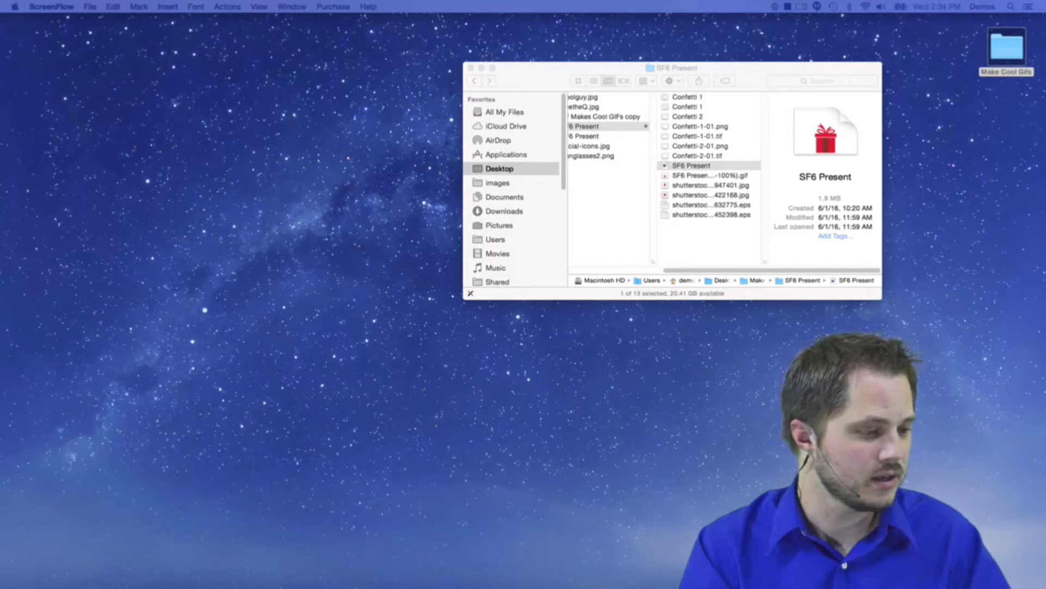
{"action": "left_click_drag", "start_coordinate": [0, 125], "coordinate": [289, 24]}
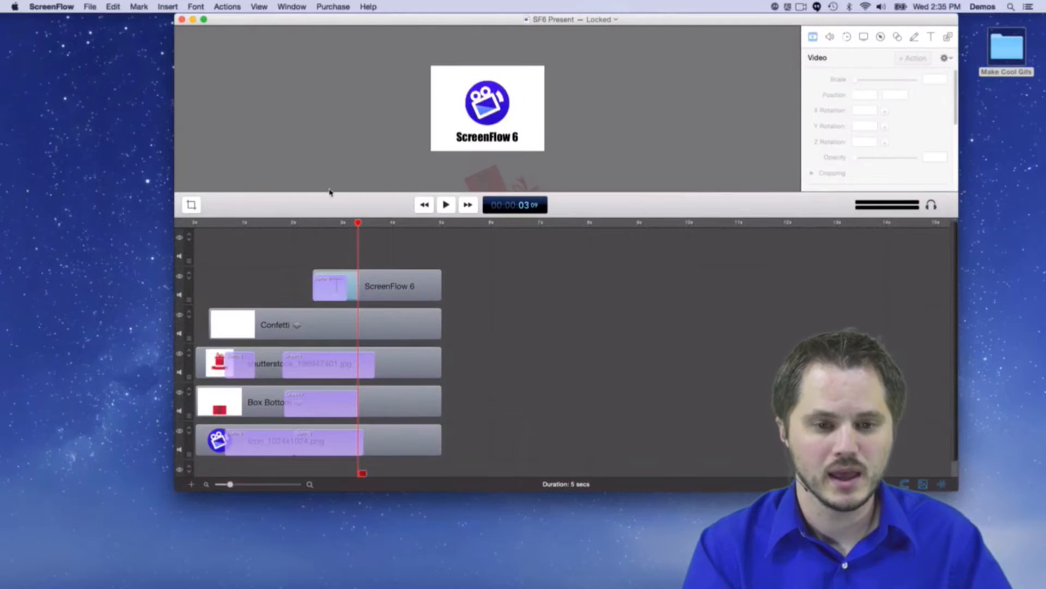
{"action": "left_click", "coordinate": [193, 20]}
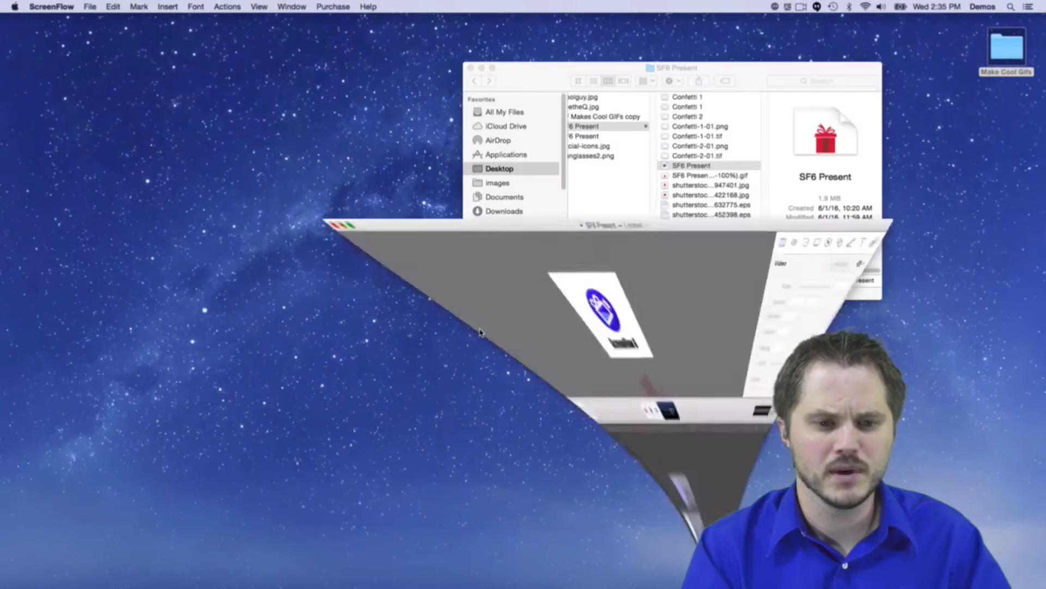
Enlarge and reposition the folder window, preview SF6 Present(25fps-MB-100%).gif, and close the window.
{"action": "left_click", "coordinate": [703, 167]}
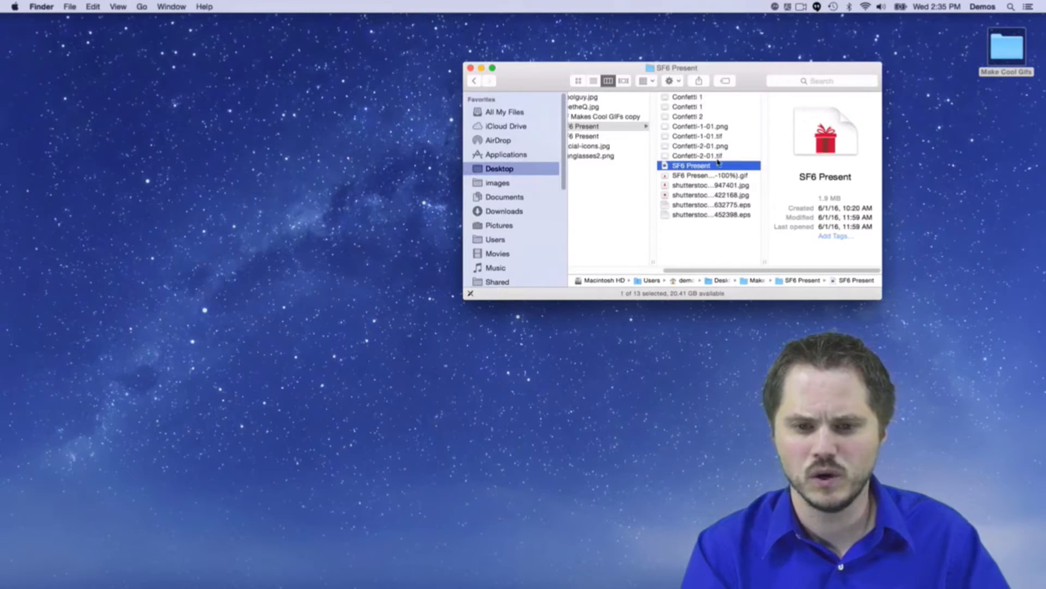
{"action": "scroll", "coordinate": [675, 256], "scroll_direction": "left", "scroll_amount": 5}
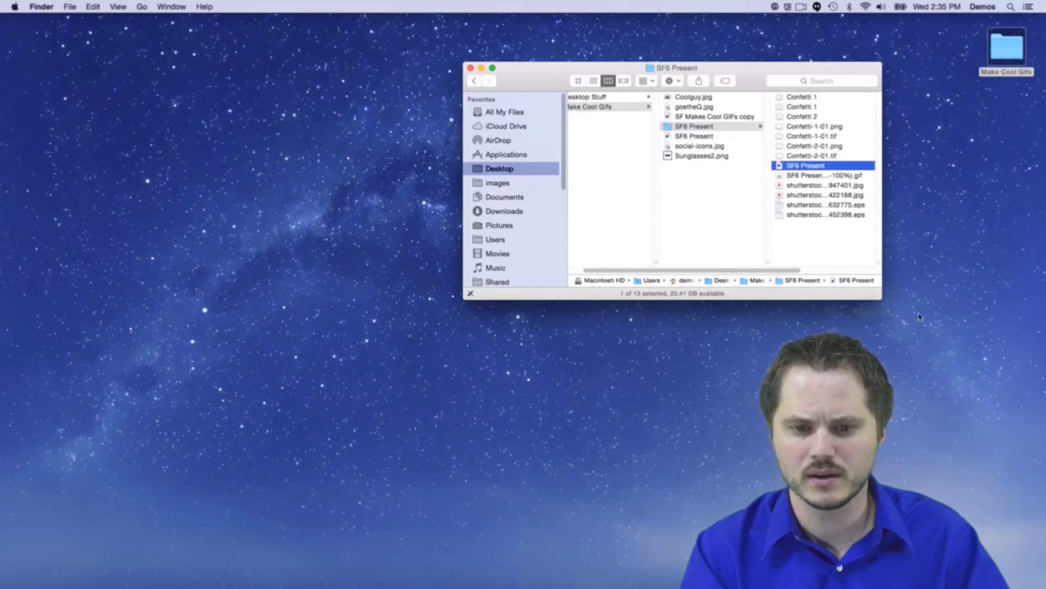
{"action": "left_click_drag", "start_coordinate": [877, 300], "coordinate": [997, 347]}
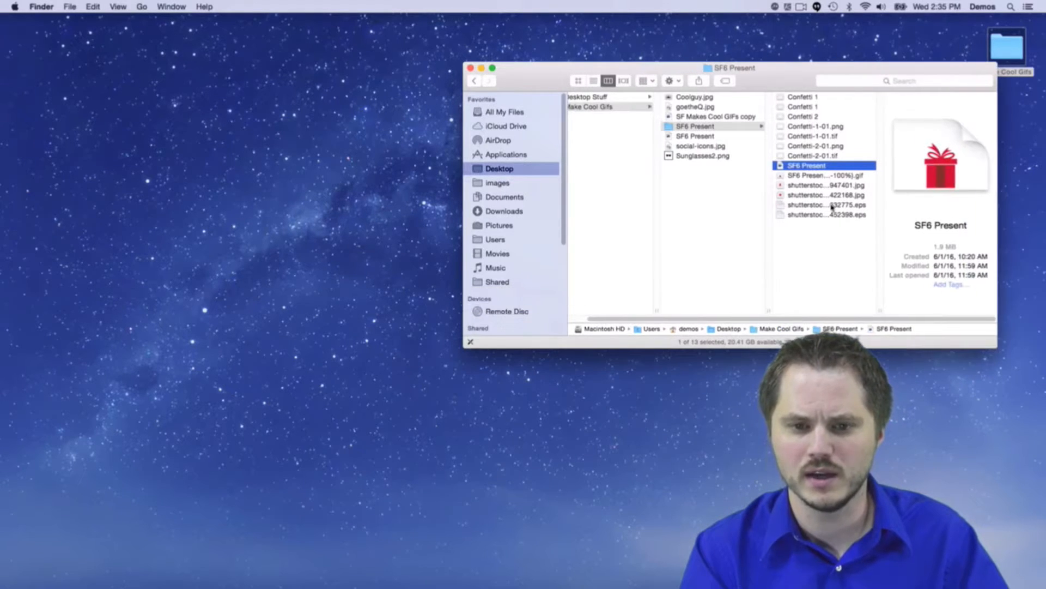
{"action": "left_click_drag", "start_coordinate": [612, 69], "coordinate": [489, 71]}
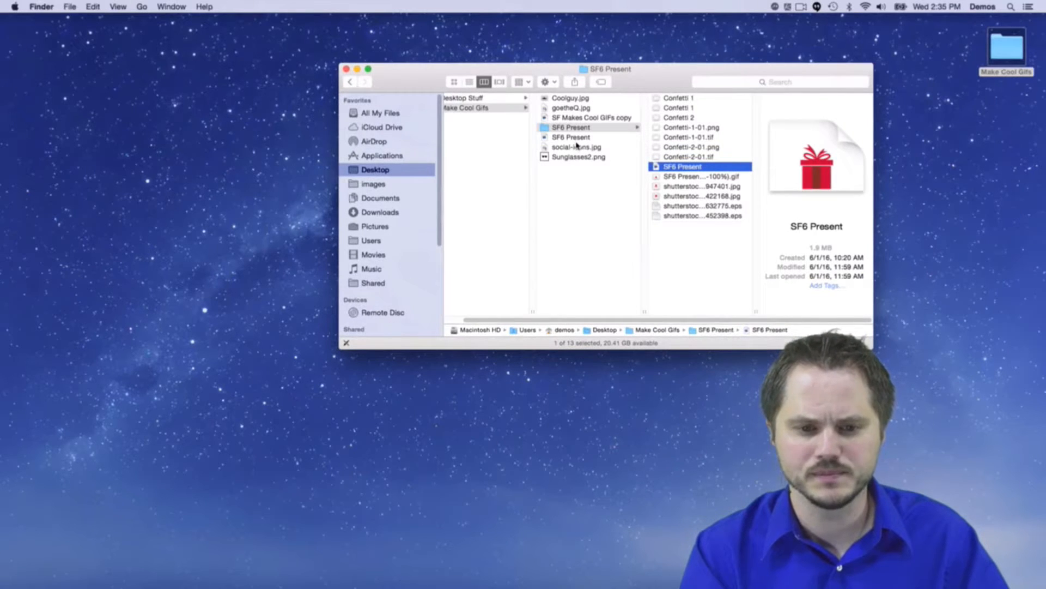
{"action": "left_click", "coordinate": [694, 179]}
{"action": "key", "text": "space"}
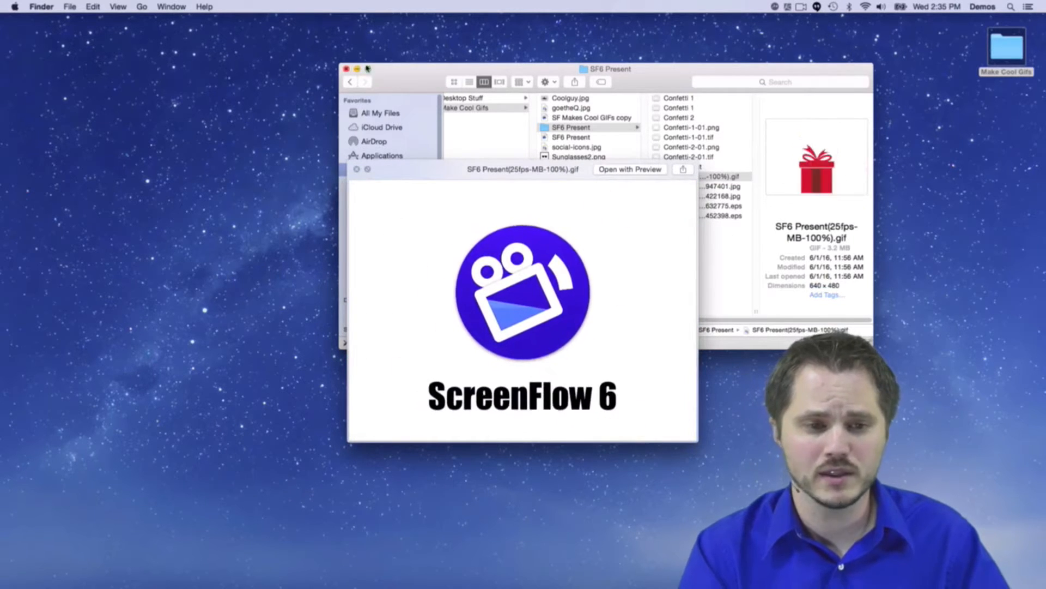
{"action": "left_click", "coordinate": [346, 69]}
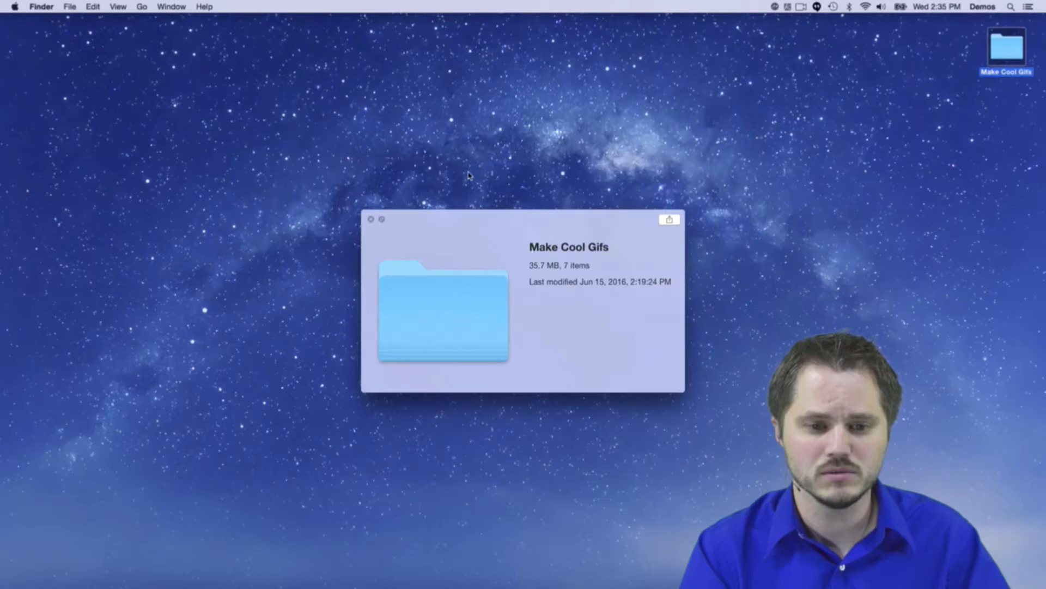
Reopen the Make Cool Gifs folder from the desktop and preview SF6 Present(25fps-MB-100%).gif in its SF6 Present subfolder.
{"action": "double_click", "coordinate": [1003, 47]}
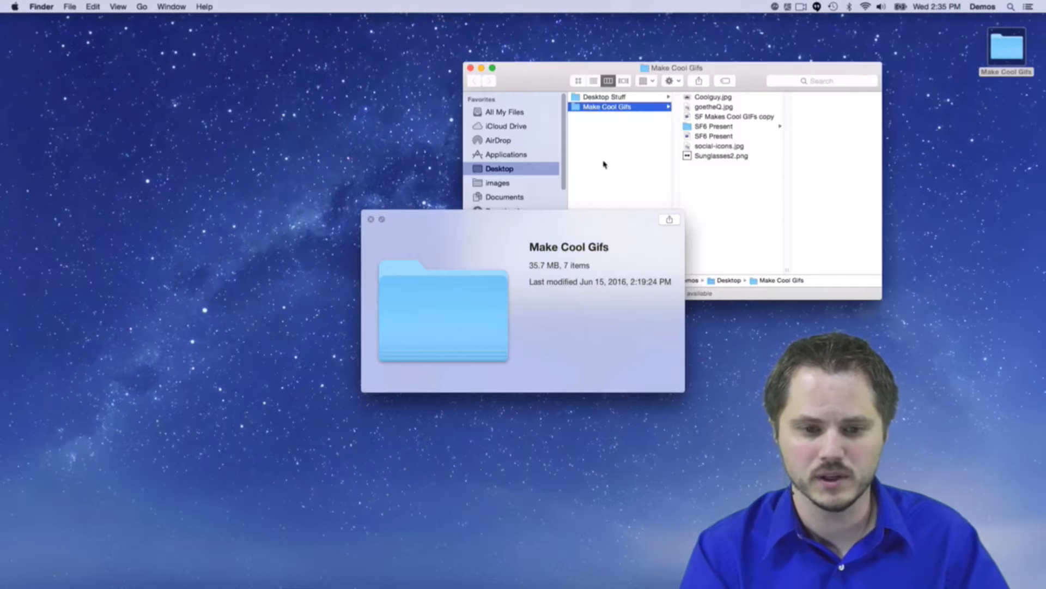
{"action": "left_click", "coordinate": [371, 221]}
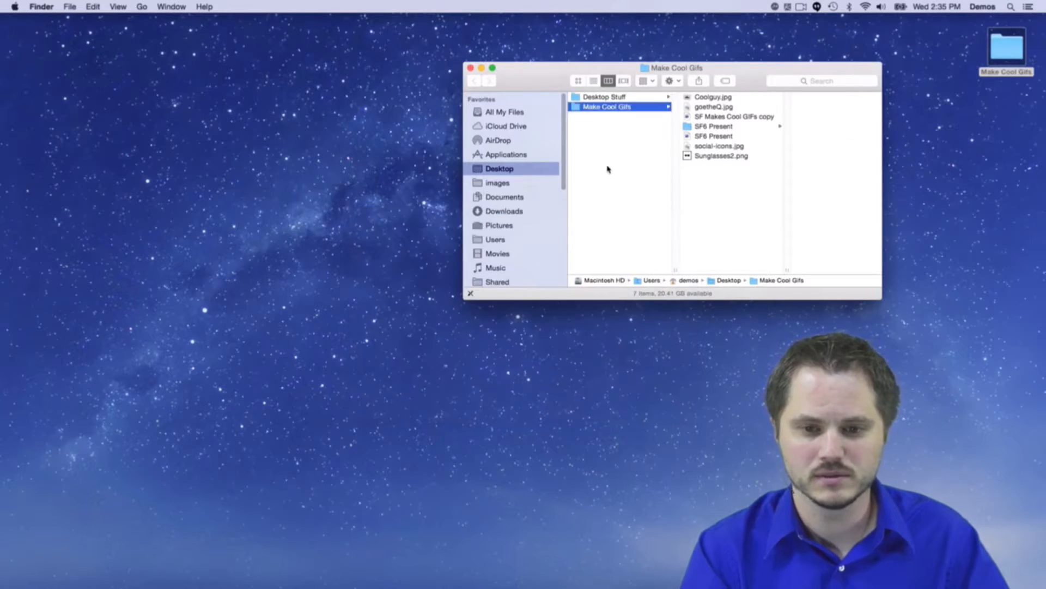
{"action": "left_click", "coordinate": [716, 127]}
{"action": "left_click", "coordinate": [822, 175]}
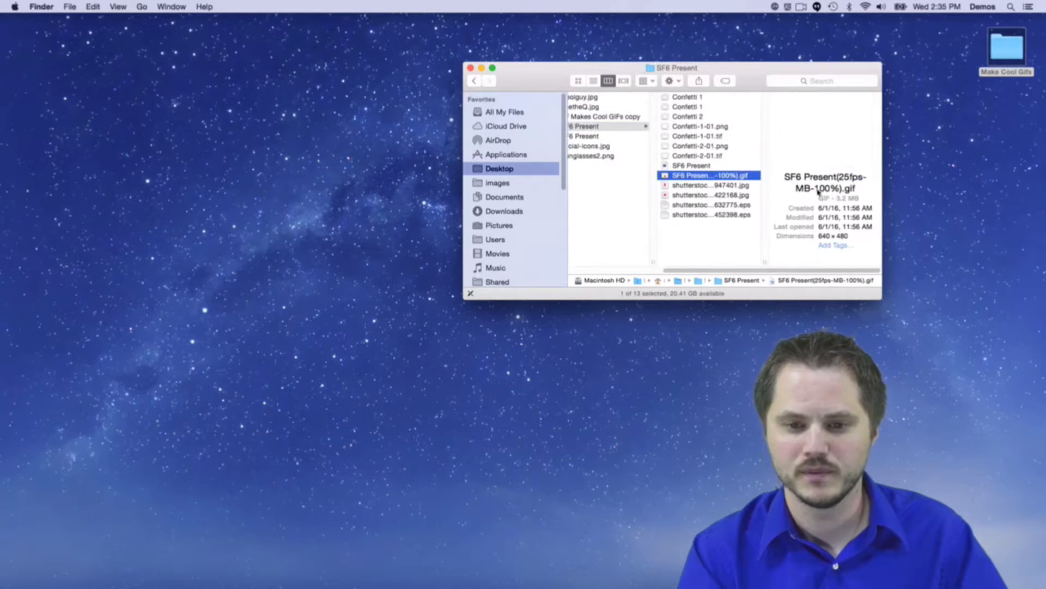
{"action": "key", "text": "space"}
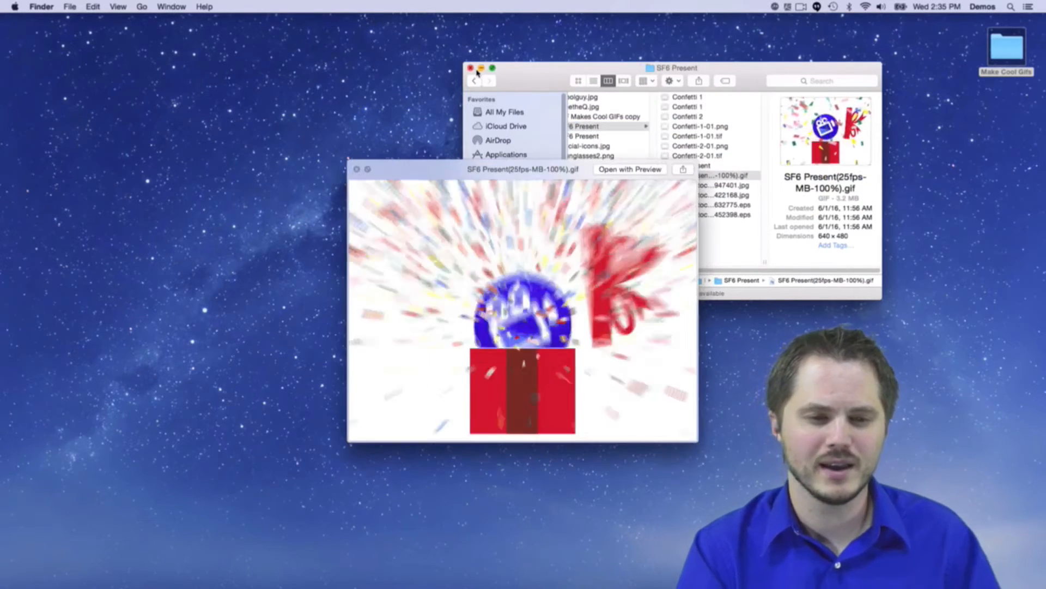
Arrange the GIF preview so it covers the shrunken folder window, watch the animation, and close the preview.
{"action": "left_click_drag", "start_coordinate": [437, 174], "coordinate": [455, 62]}
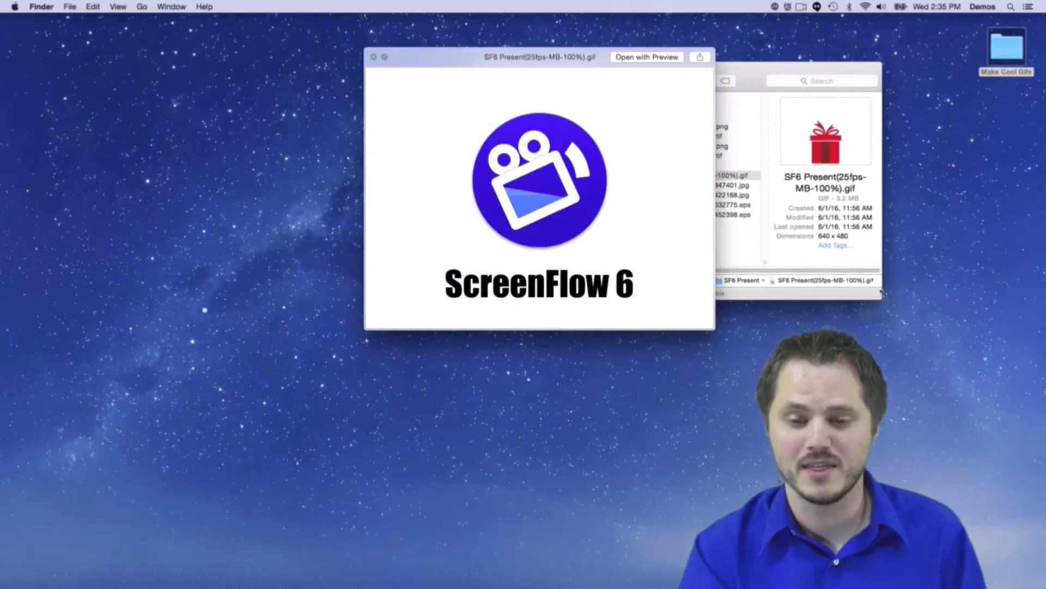
{"action": "left_click_drag", "start_coordinate": [881, 298], "coordinate": [707, 292]}
{"action": "left_click_drag", "start_coordinate": [450, 62], "coordinate": [478, 57]}
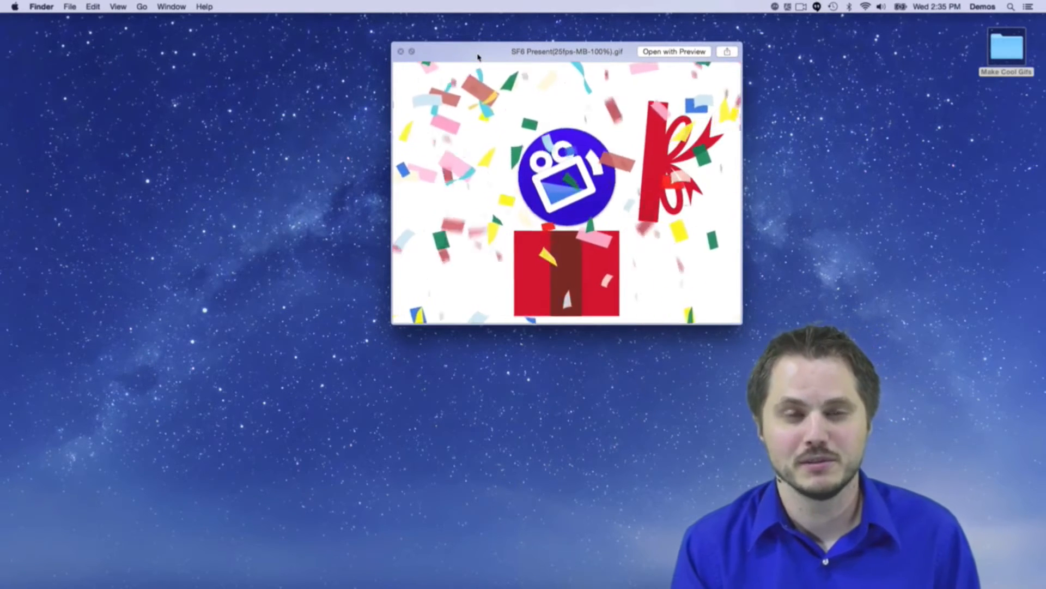
{"action": "left_click_drag", "start_coordinate": [481, 56], "coordinate": [491, 62]}
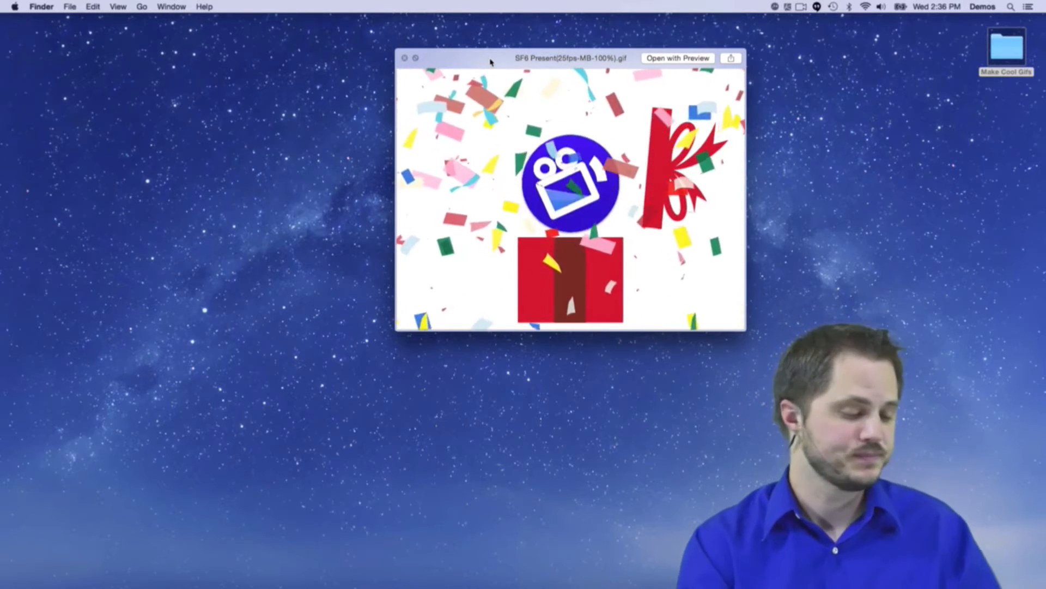
{"action": "key", "text": "space"}
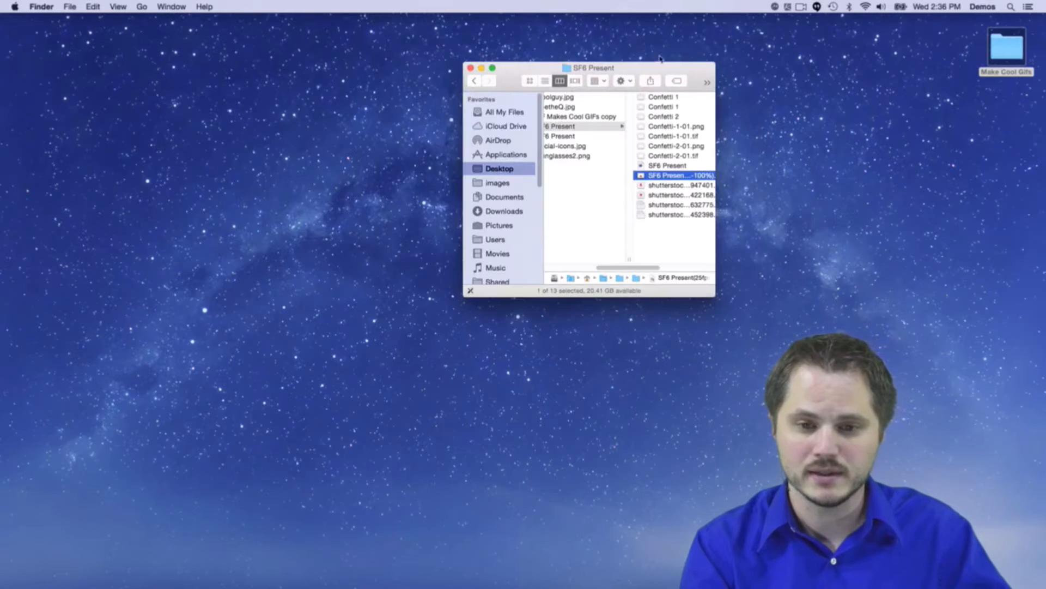
Enlarge and reposition the folder window, and open the SF Makes Cool GIFs copy project from the Make Cool Gifs folder.
{"action": "left_click_drag", "start_coordinate": [711, 297], "coordinate": [894, 336]}
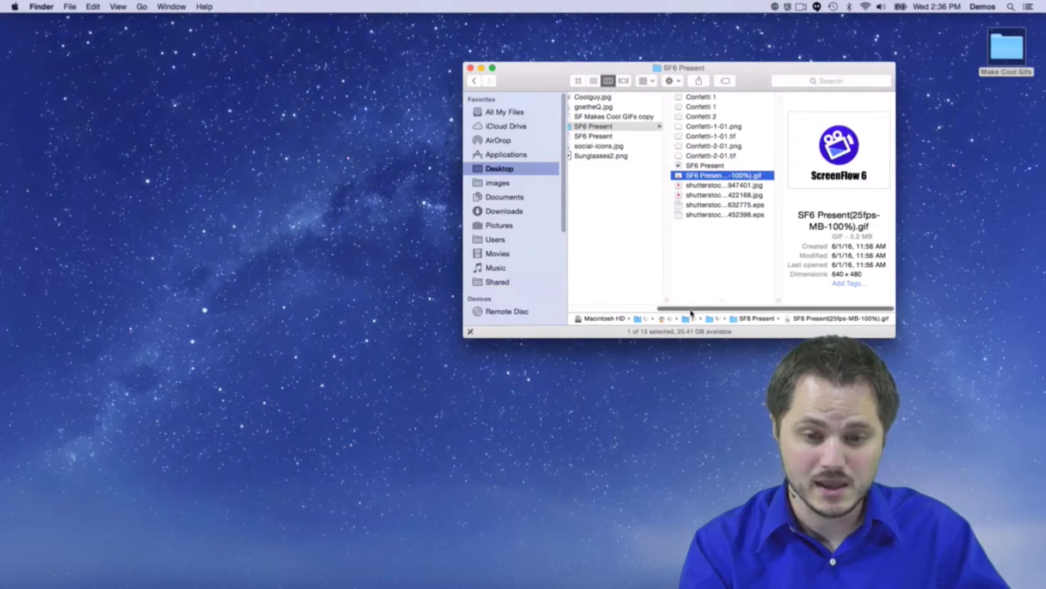
{"action": "scroll", "coordinate": [690, 296], "scroll_direction": "left", "scroll_amount": 5}
{"action": "scroll", "coordinate": [627, 245], "scroll_direction": "right", "scroll_amount": 3}
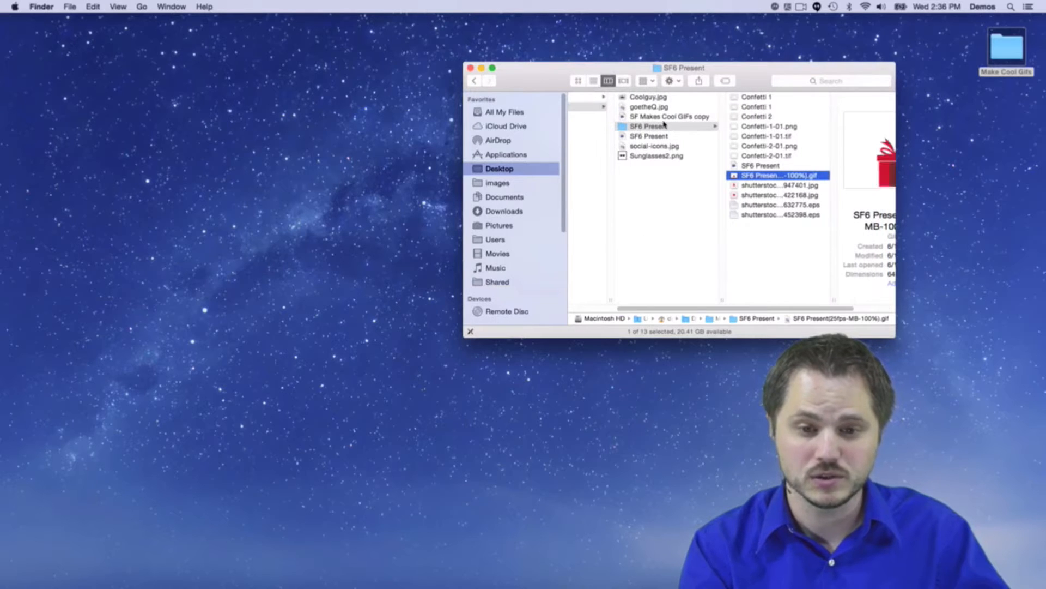
{"action": "left_click_drag", "start_coordinate": [550, 74], "coordinate": [453, 83]}
{"action": "left_click", "coordinate": [552, 134]}
{"action": "left_click", "coordinate": [570, 125]}
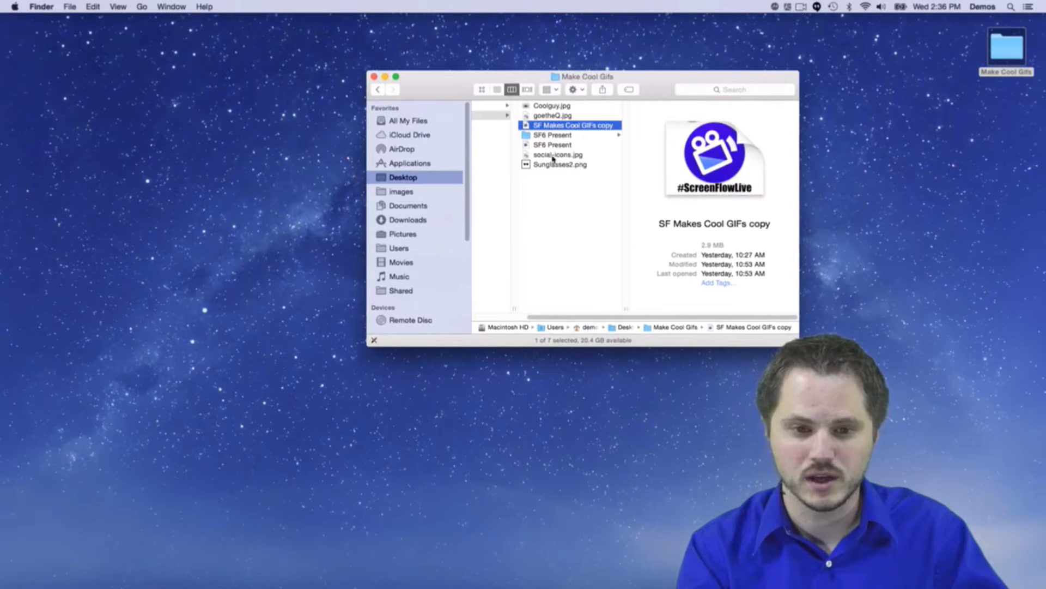
{"action": "double_click", "coordinate": [560, 126]}
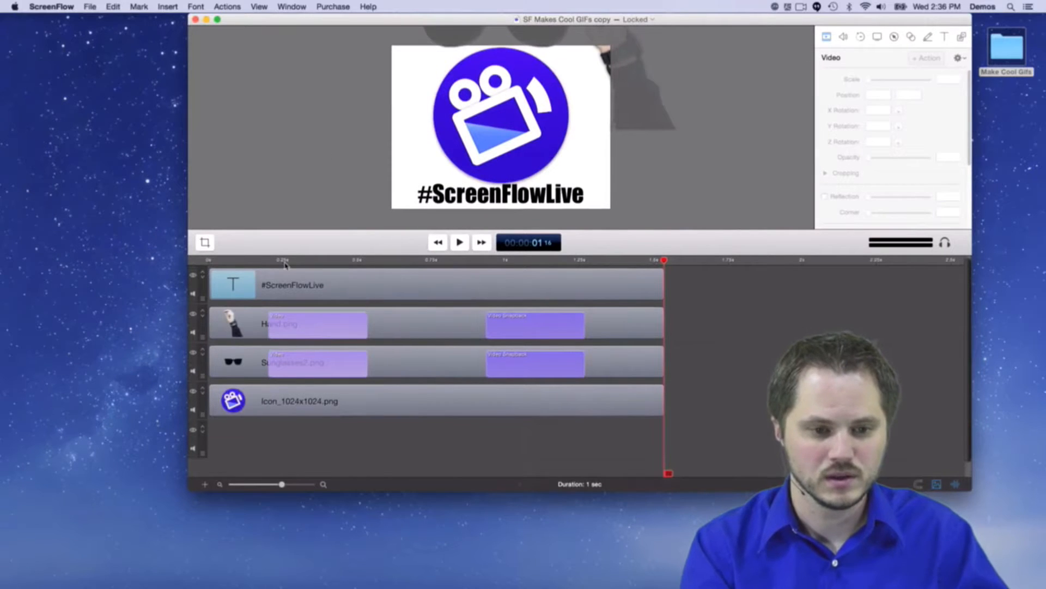
Play the SF Makes Cool GIFs copy timeline from its start to review the sunglasses animation, and close the project.
{"action": "left_click_drag", "start_coordinate": [284, 263], "coordinate": [209, 262]}
{"action": "key", "text": "space"}
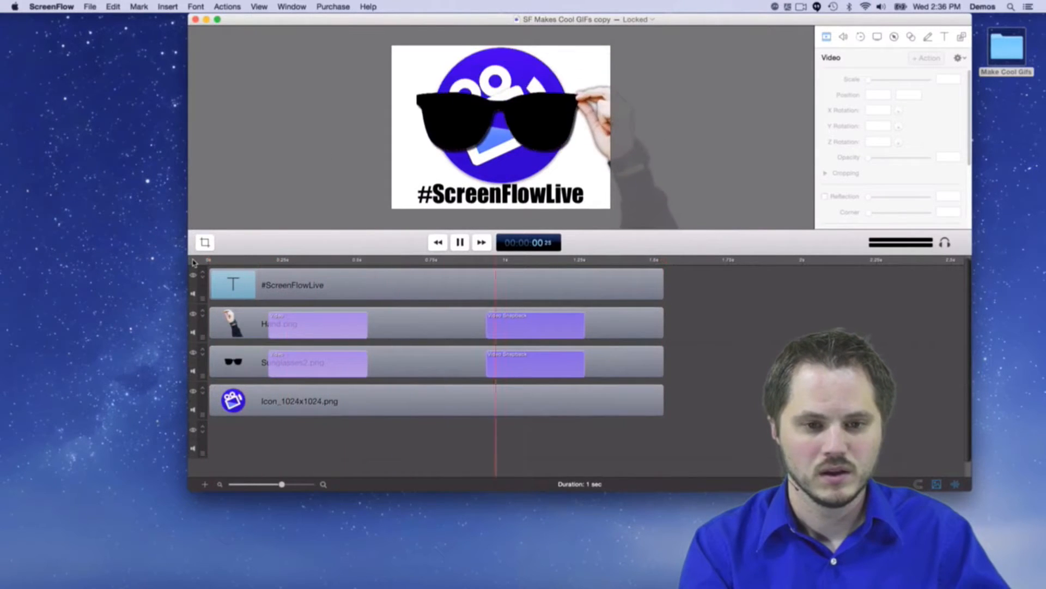
{"action": "left_click", "coordinate": [226, 260]}
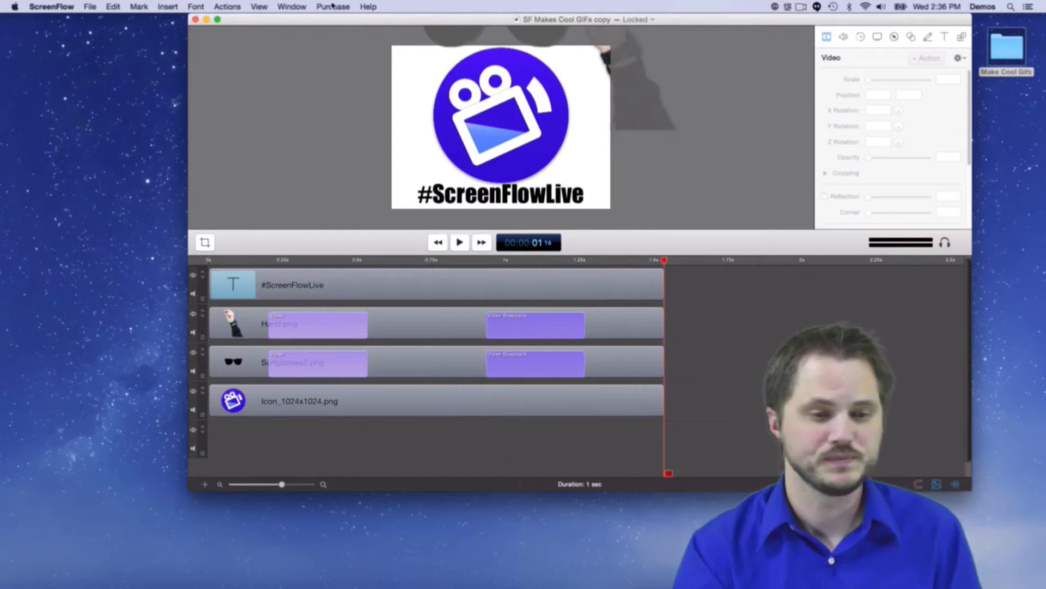
{"action": "left_click", "coordinate": [195, 19]}
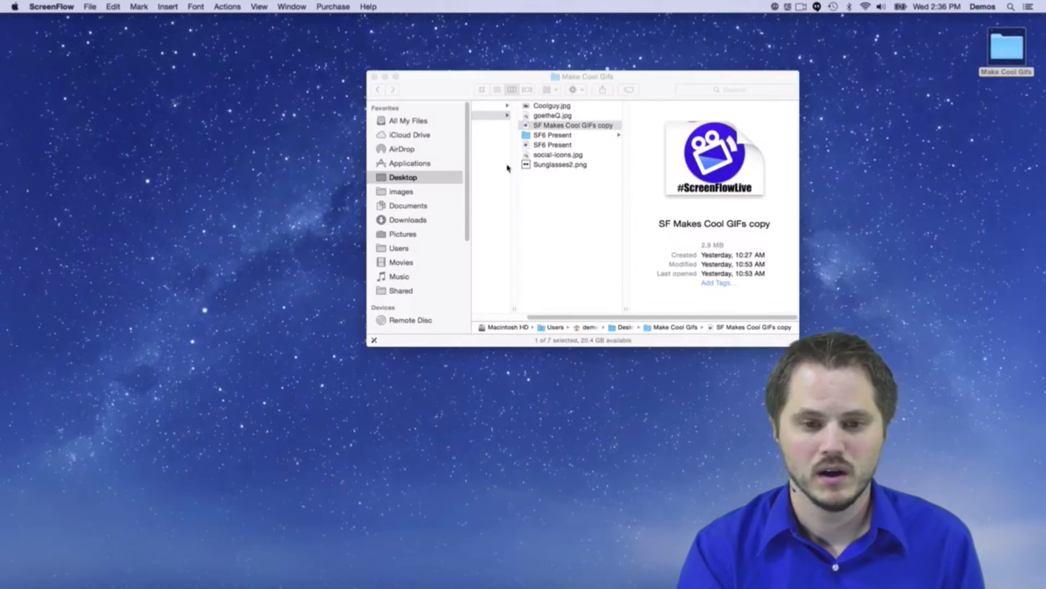
Restore the minimised SF6 Present project and return its playhead to the start of the timeline.
{"action": "left_click", "coordinate": [646, 166]}
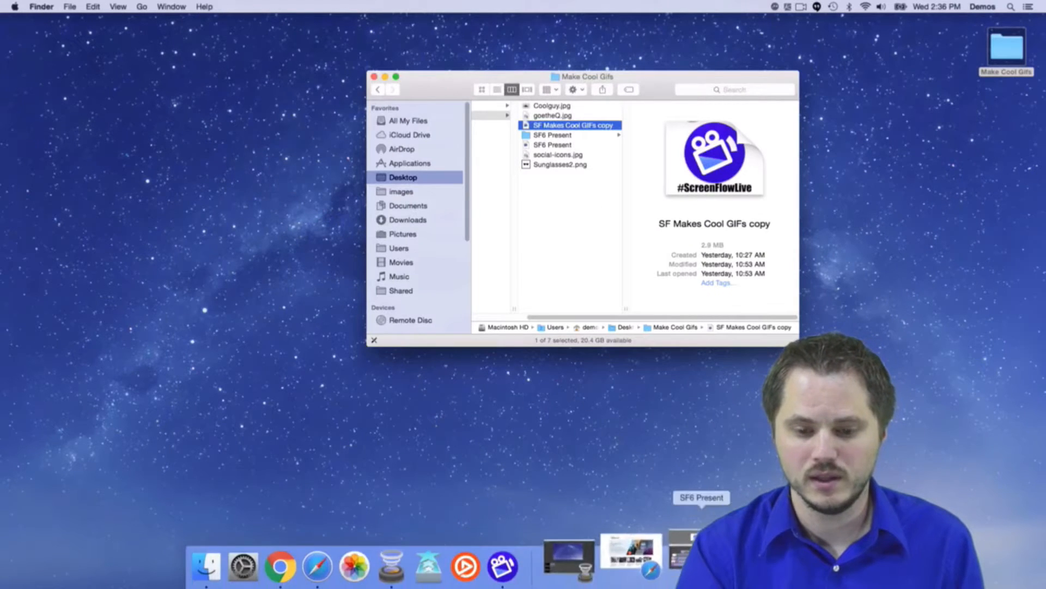
{"action": "left_click", "coordinate": [678, 552]}
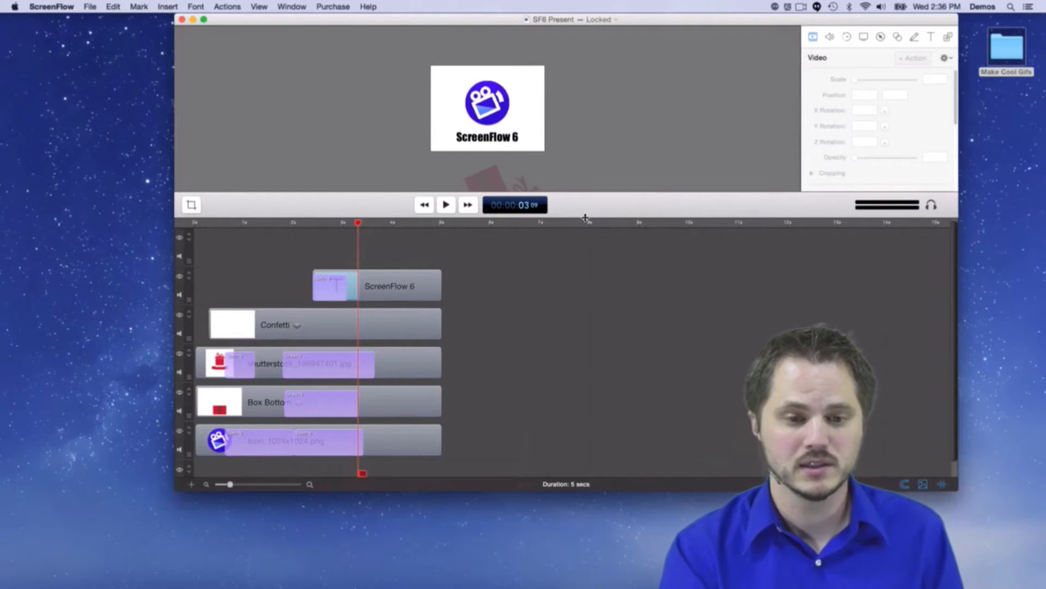
{"action": "mouse_move", "coordinate": [587, 225]}
{"action": "left_mouse_down"}
{"action": "mouse_move", "coordinate": [587, 280]}
{"action": "mouse_move", "coordinate": [594, 224]}
{"action": "left_mouse_up"}
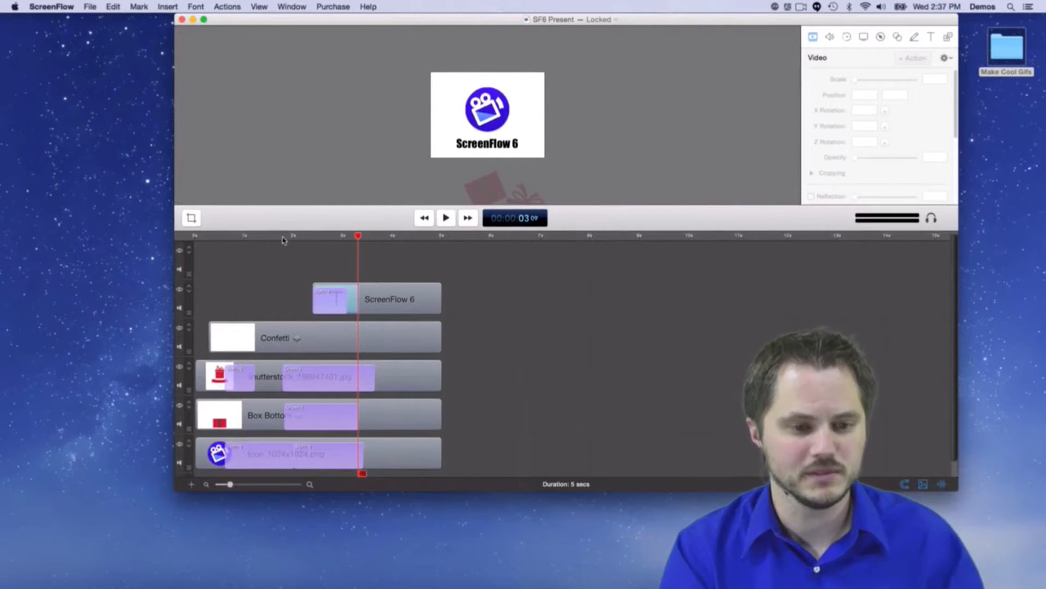
{"action": "left_click", "coordinate": [424, 218]}
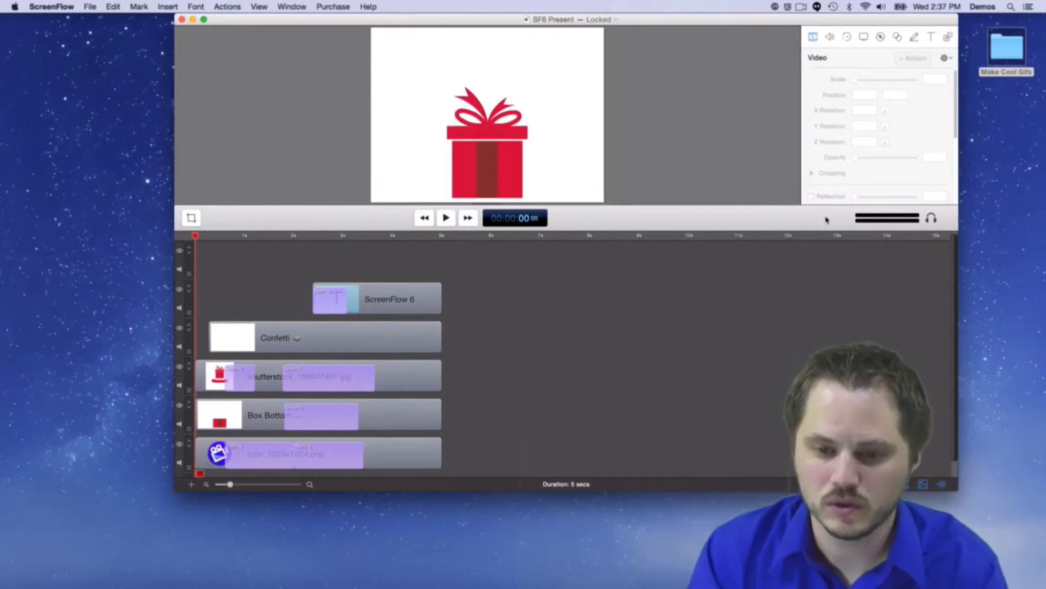
Enlarge the SF6 Present window's preview area and open the project's canvas size settings.
{"action": "left_click_drag", "start_coordinate": [782, 230], "coordinate": [781, 385]}
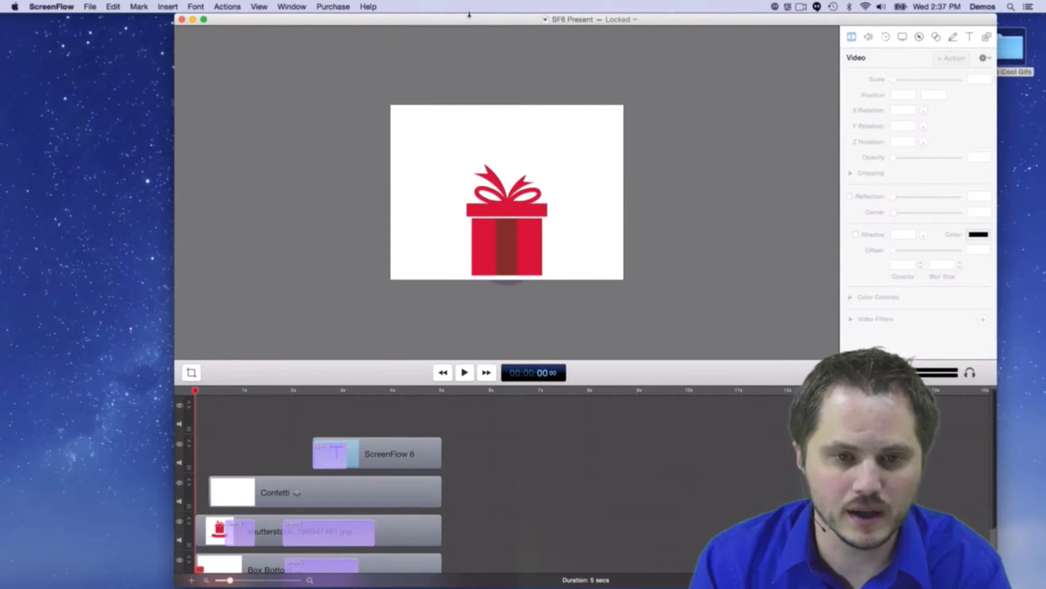
{"action": "left_click_drag", "start_coordinate": [469, 16], "coordinate": [402, 9]}
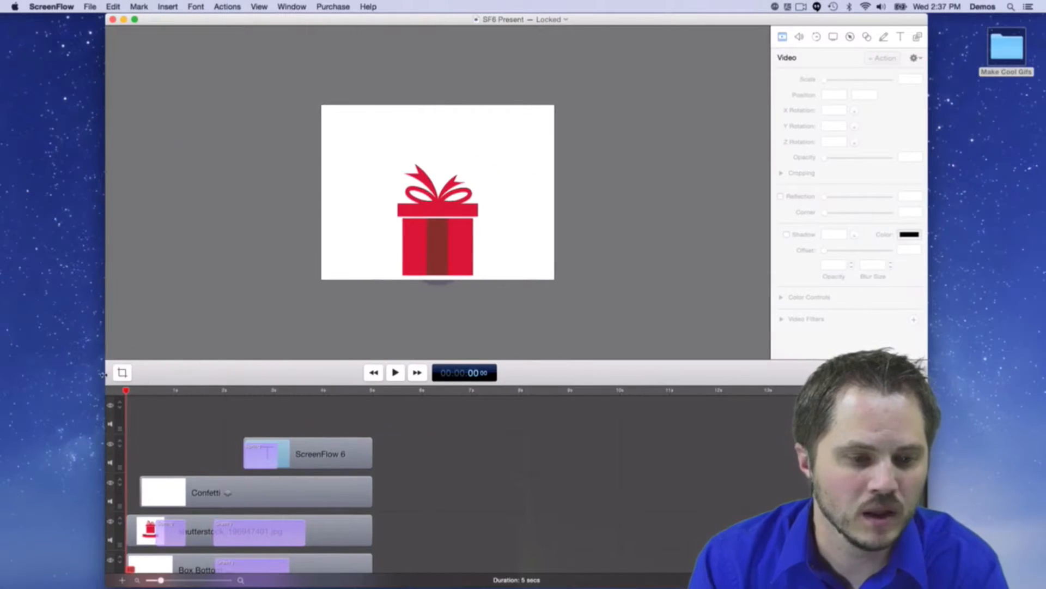
{"action": "left_click", "coordinate": [123, 373]}
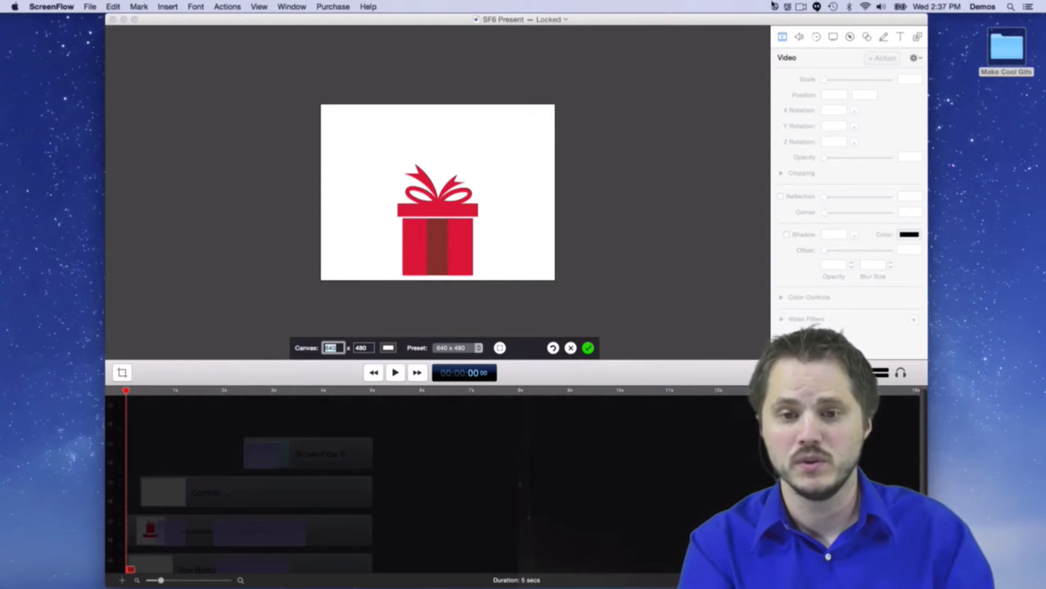
Open ScreenFlow's recording configuration window and go to the new document settings.
{"action": "left_click", "coordinate": [801, 7]}
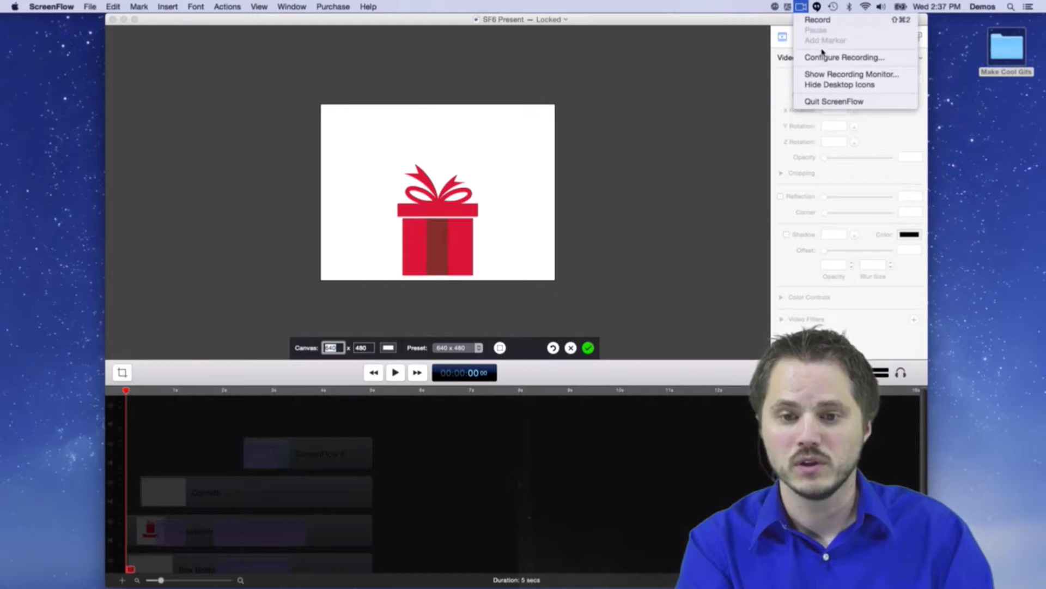
{"action": "left_click", "coordinate": [605, 110]}
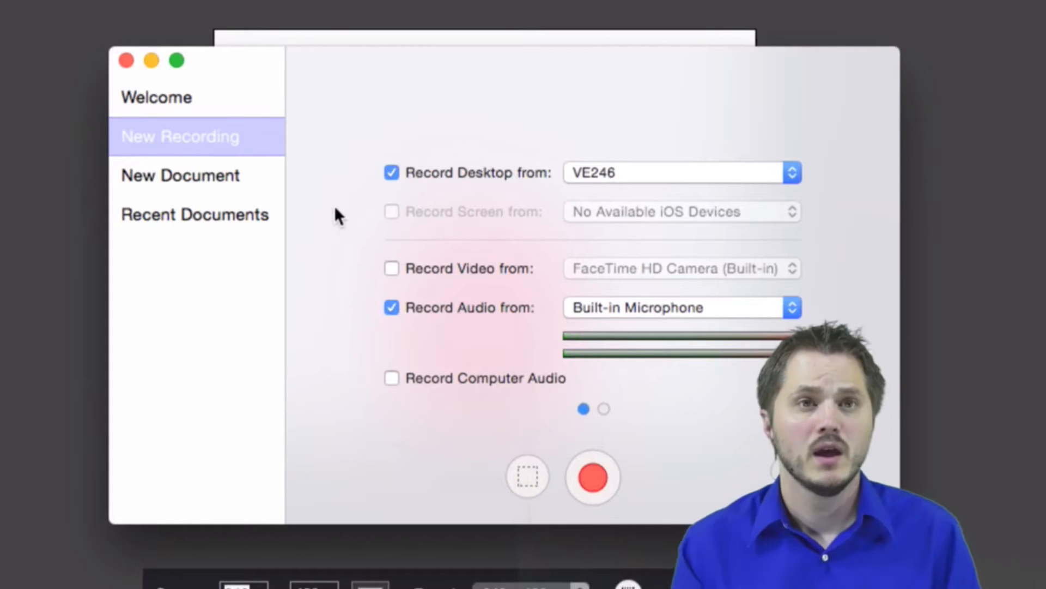
{"action": "left_click", "coordinate": [224, 177]}
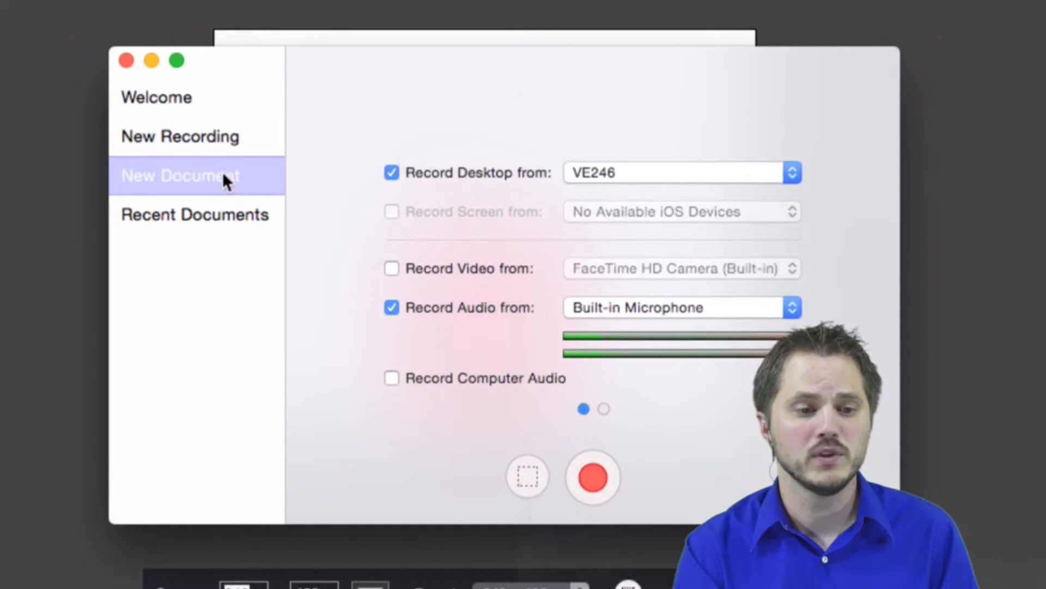
Create an untitled document with the Web canvas preset at 640 × 480, and close it without saving.
{"action": "left_click", "coordinate": [620, 251]}
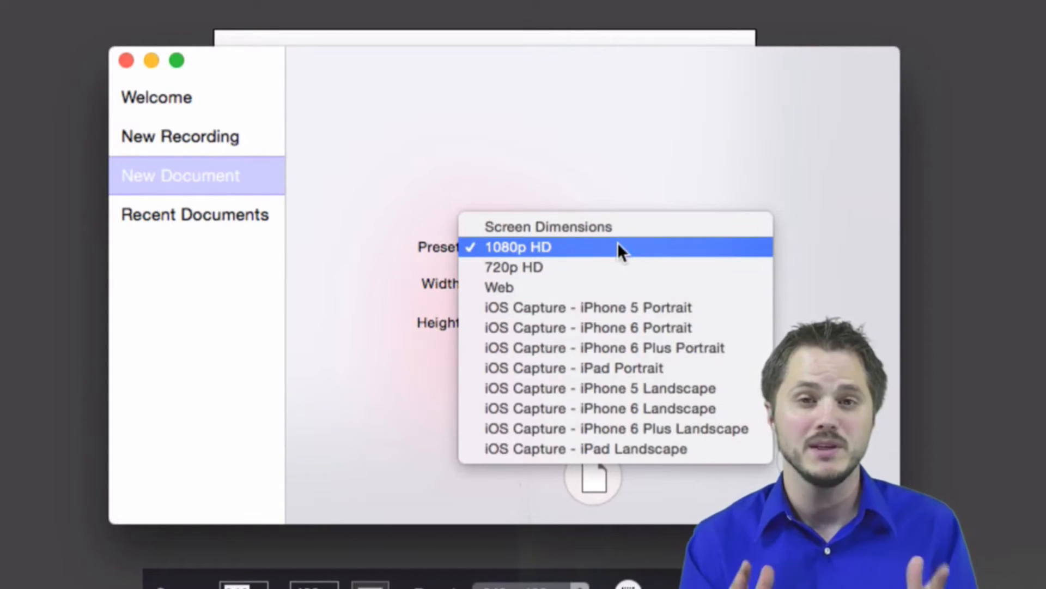
{"action": "left_click", "coordinate": [585, 287]}
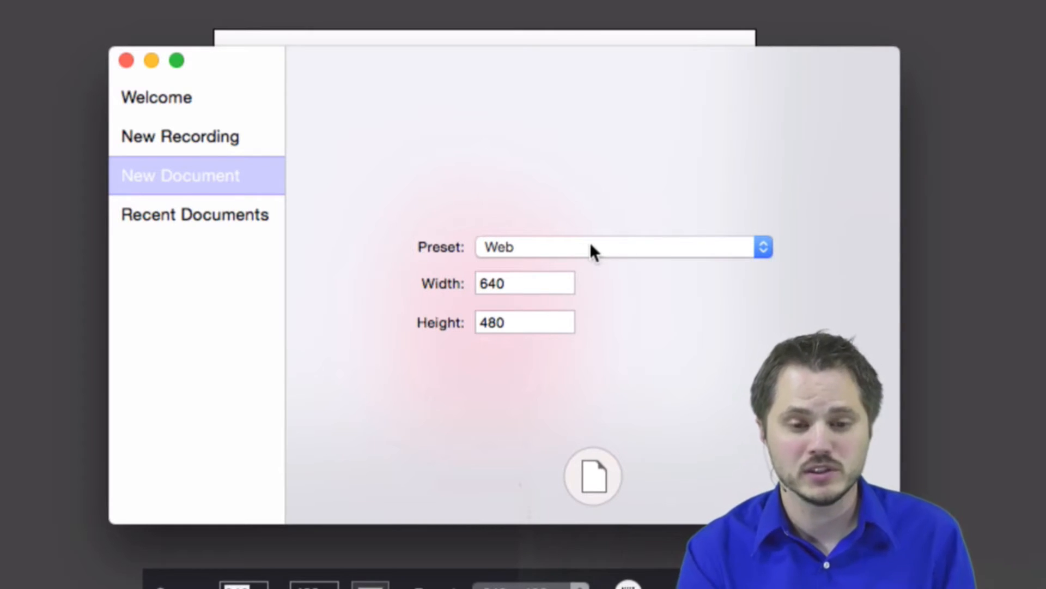
{"action": "left_click", "coordinate": [593, 250]}
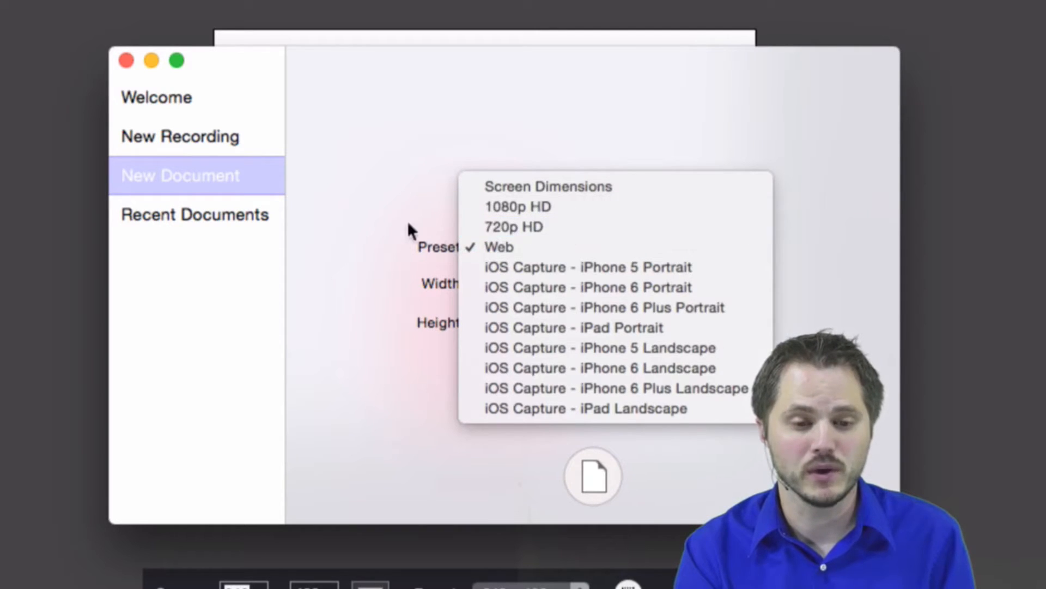
{"action": "left_click", "coordinate": [414, 170]}
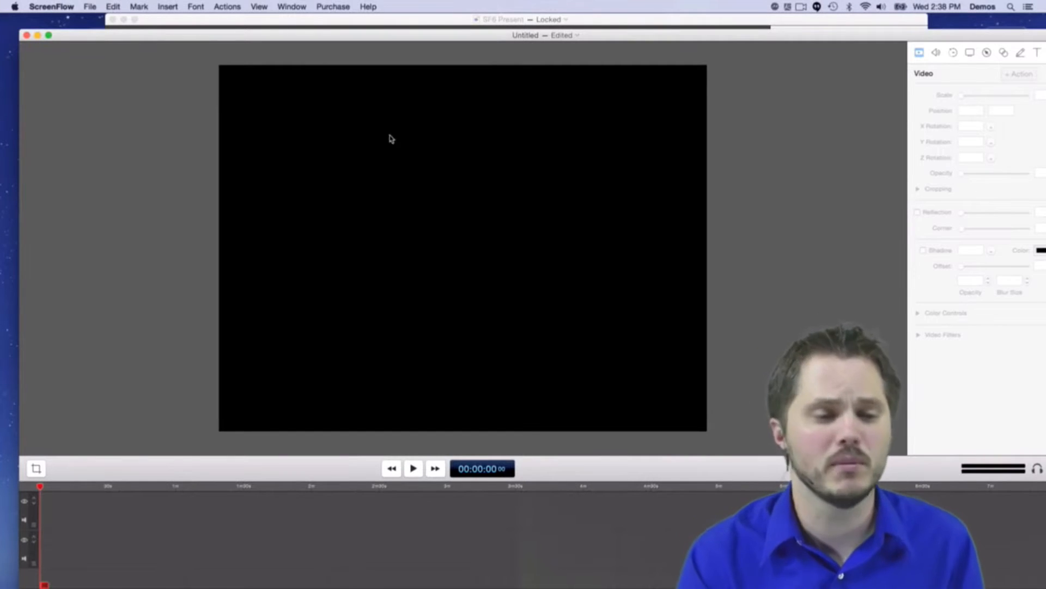
{"action": "key", "text": "super+w"}
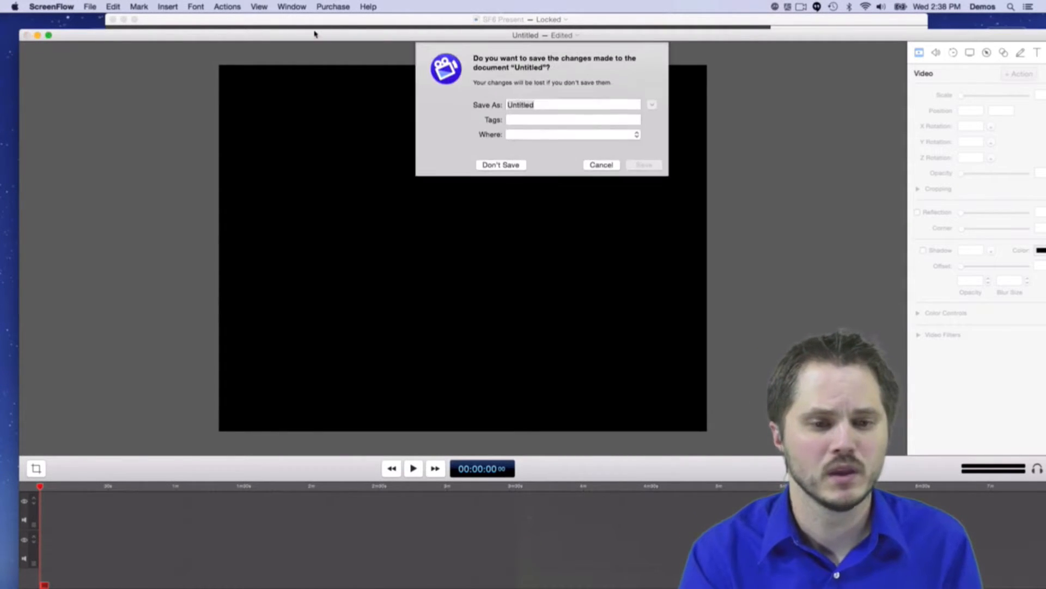
{"action": "left_click", "coordinate": [500, 165]}
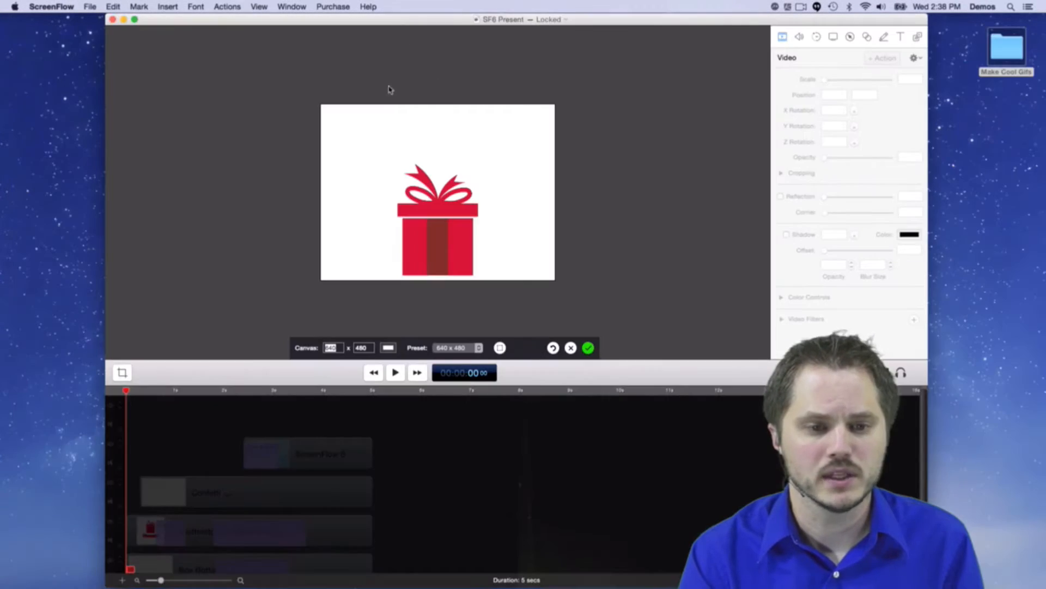
Leave SF6 Present's canvas settings, and hide its topmost track by duplicating the locked project as an editable copy.
{"action": "left_click", "coordinate": [589, 348]}
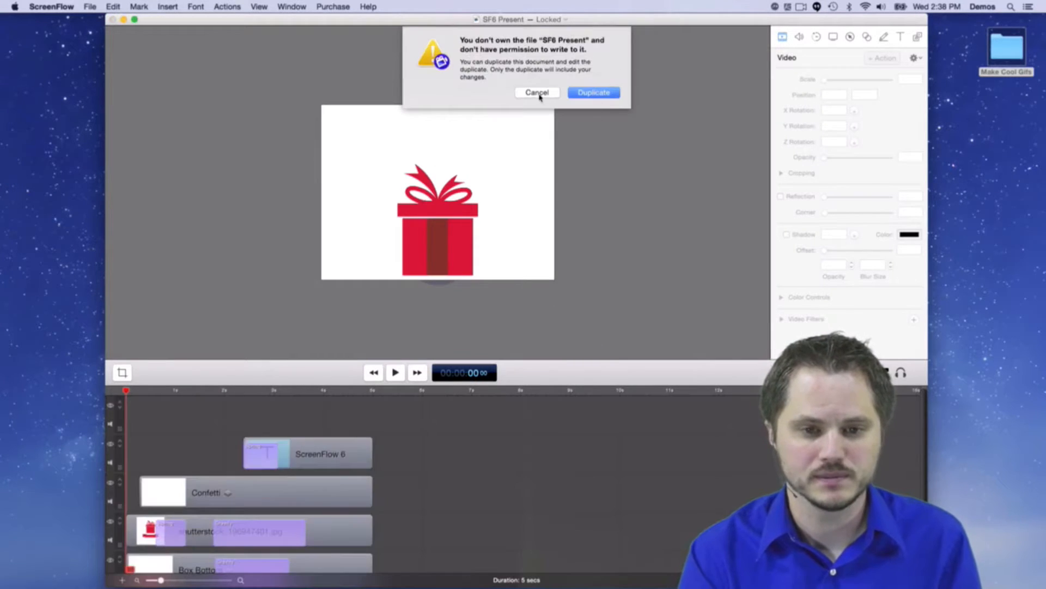
{"action": "left_click", "coordinate": [537, 92]}
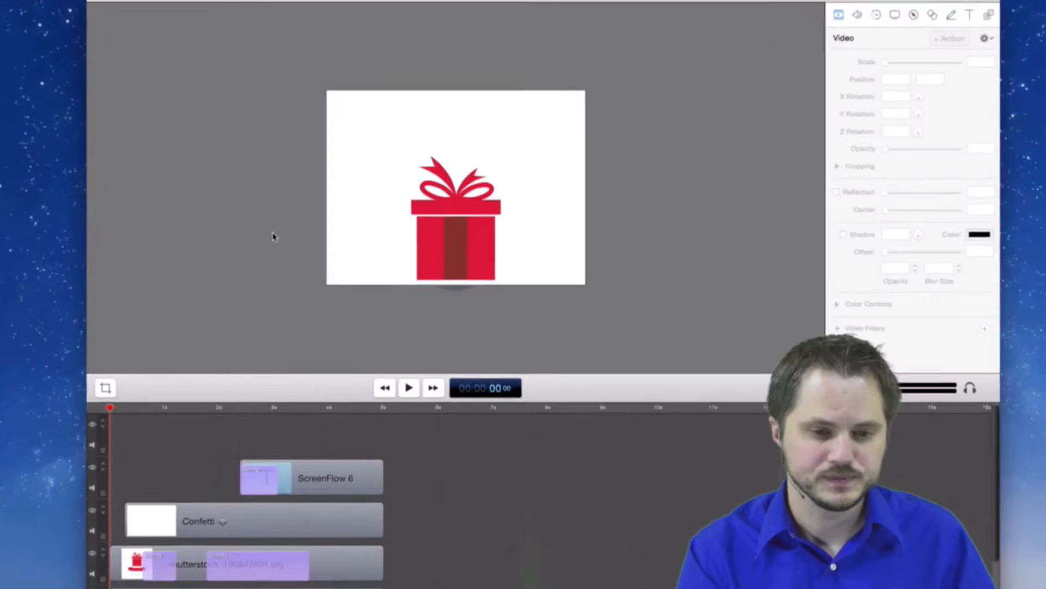
{"action": "scroll", "coordinate": [274, 237], "scroll_direction": "down", "scroll_amount": 5}
{"action": "scroll", "coordinate": [275, 235], "scroll_direction": "up", "scroll_amount": 10}
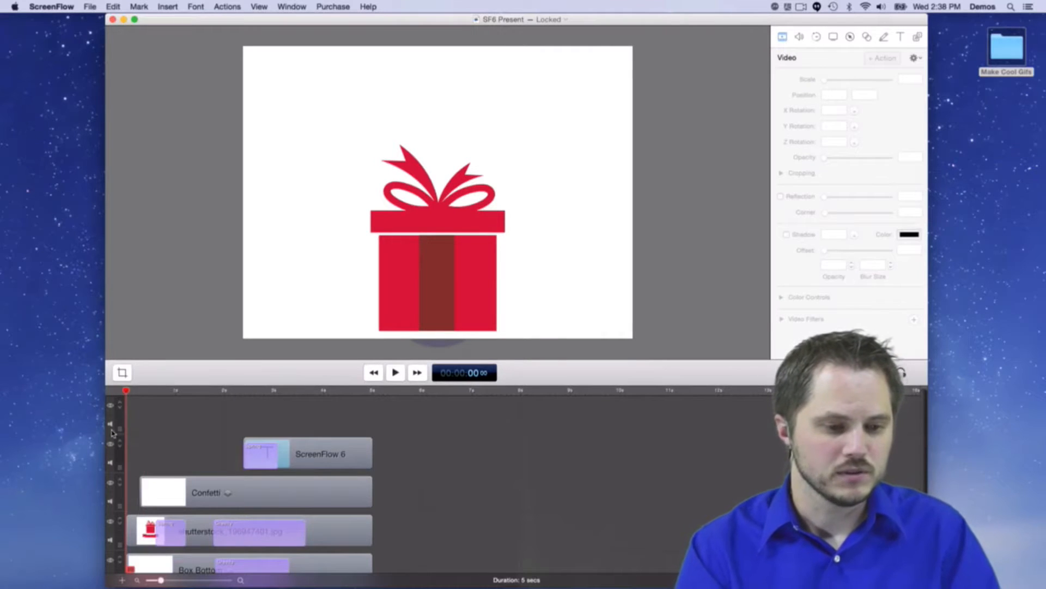
{"action": "left_click", "coordinate": [110, 406]}
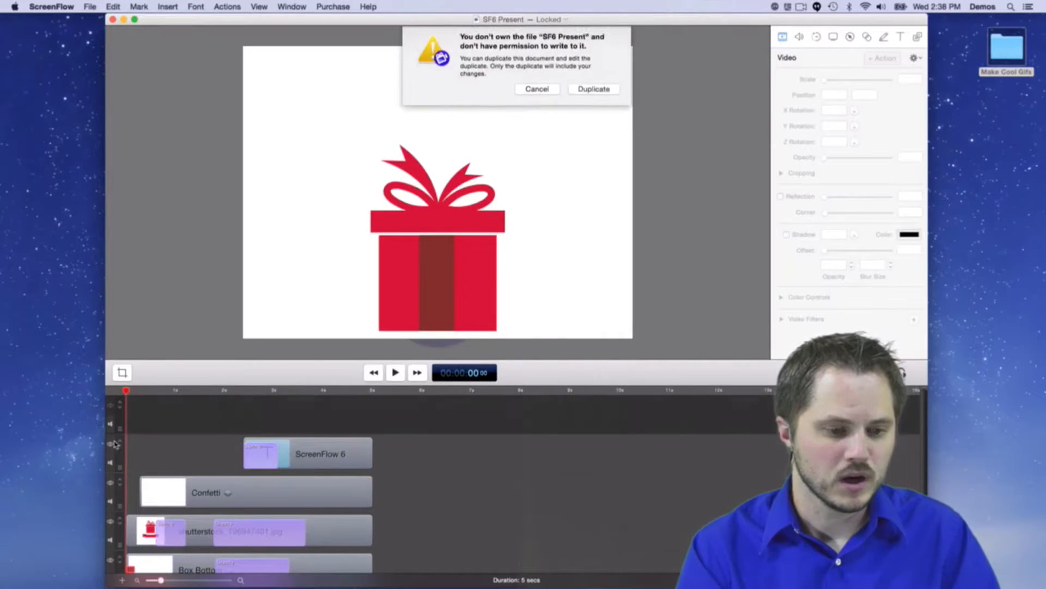
{"action": "left_click", "coordinate": [554, 92]}
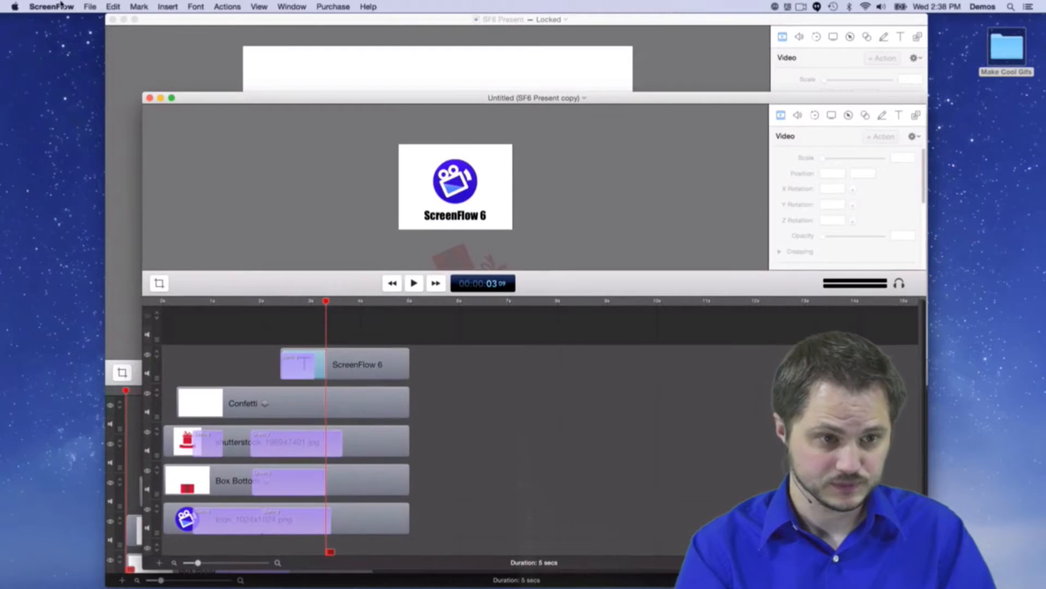
Close the original SF6 Present project and enlarge the duplicate's window to fill most of the screen.
{"action": "left_click", "coordinate": [111, 19]}
{"action": "left_click_drag", "start_coordinate": [337, 98], "coordinate": [258, 20]}
{"action": "left_click_drag", "start_coordinate": [842, 491], "coordinate": [1039, 588]}
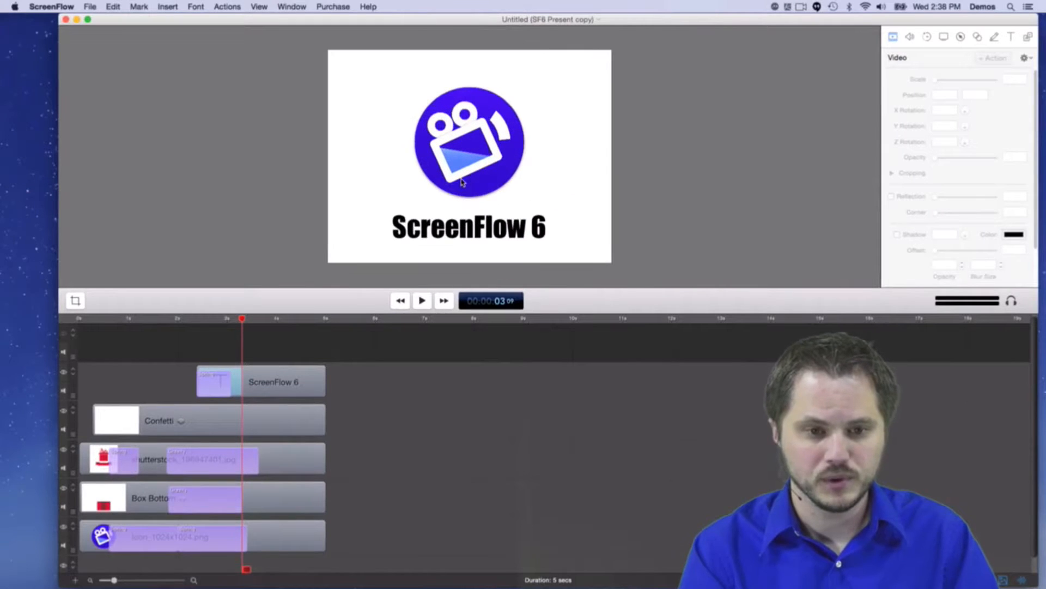
Return the playhead to the start and hide the ScreenFlow 6, Confetti, shutterstock, Box Bottom and Icon tracks.
{"action": "left_click_drag", "start_coordinate": [166, 321], "coordinate": [62, 339]}
{"action": "left_click", "coordinate": [63, 372]}
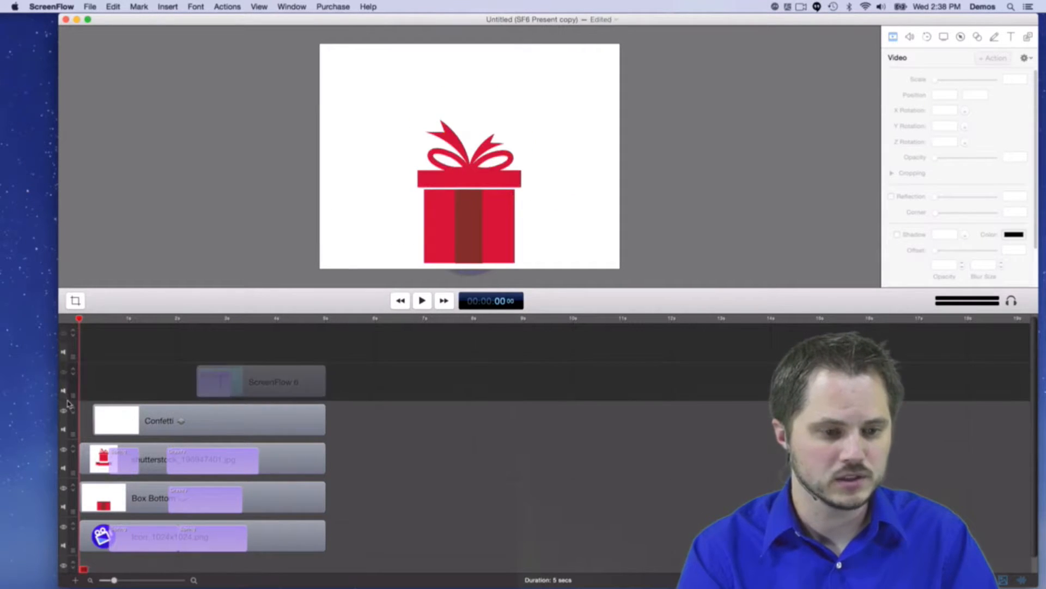
{"action": "left_click", "coordinate": [64, 411]}
{"action": "left_click", "coordinate": [63, 449]}
{"action": "left_click", "coordinate": [63, 488]}
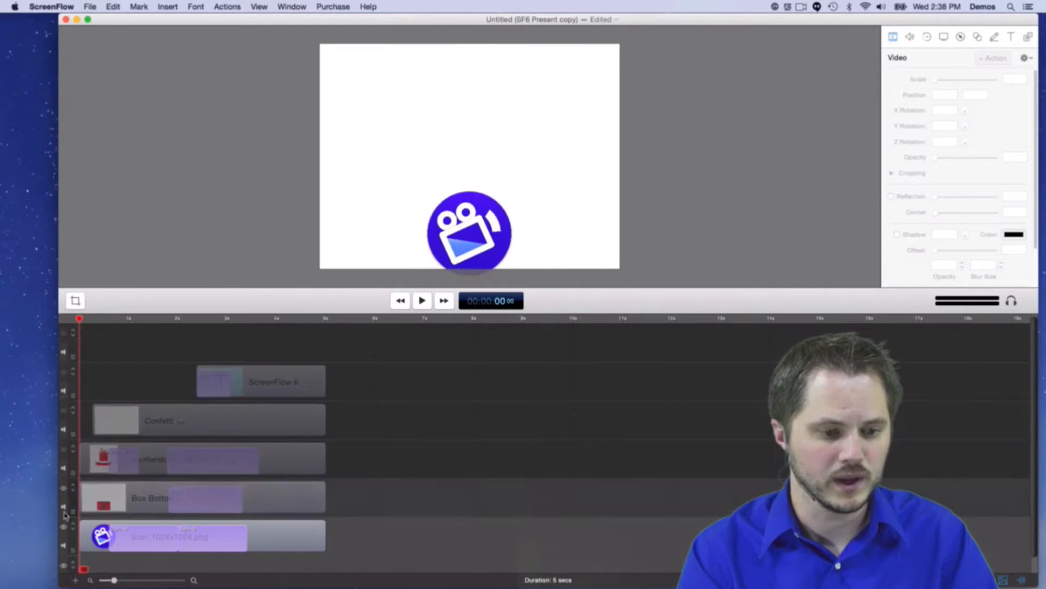
{"action": "left_click", "coordinate": [63, 527]}
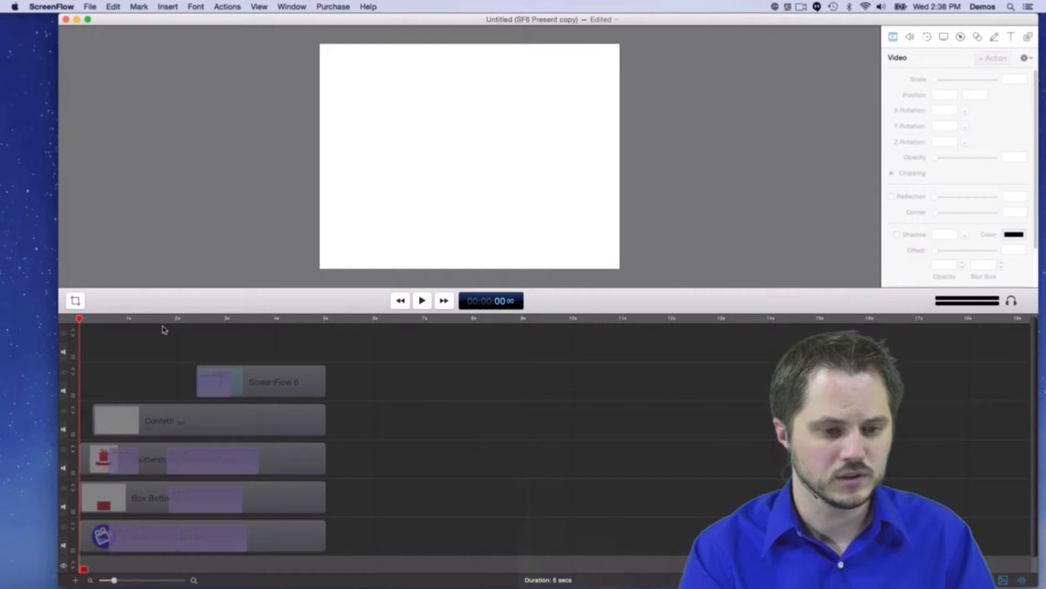
Zoom in the timeline so the clips appear wider, and enlarge the preview area above it.
{"action": "left_click_drag", "start_coordinate": [248, 313], "coordinate": [251, 286]}
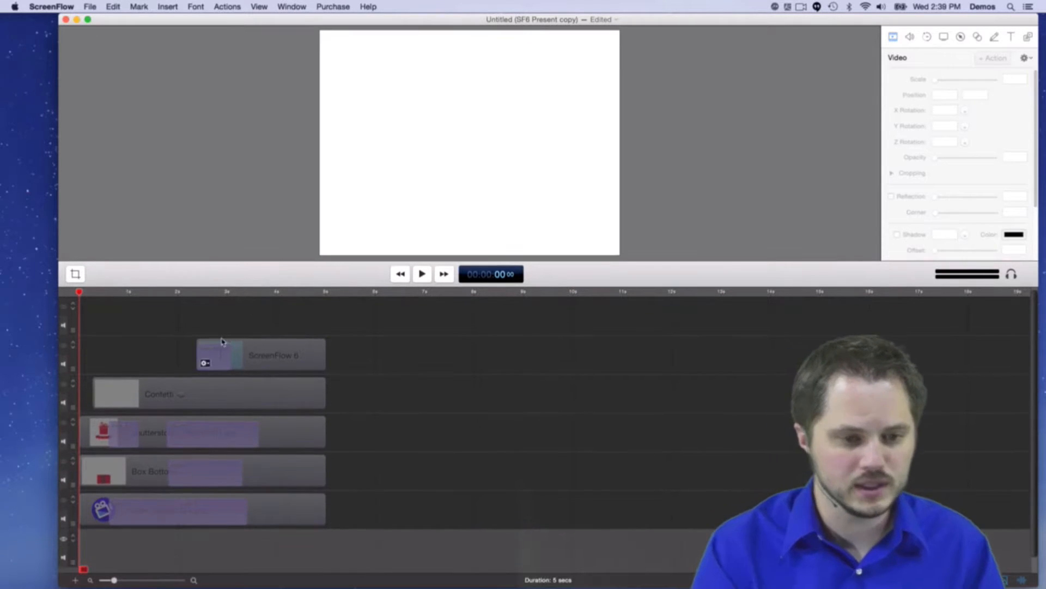
{"action": "left_click_drag", "start_coordinate": [73, 331], "coordinate": [73, 280]}
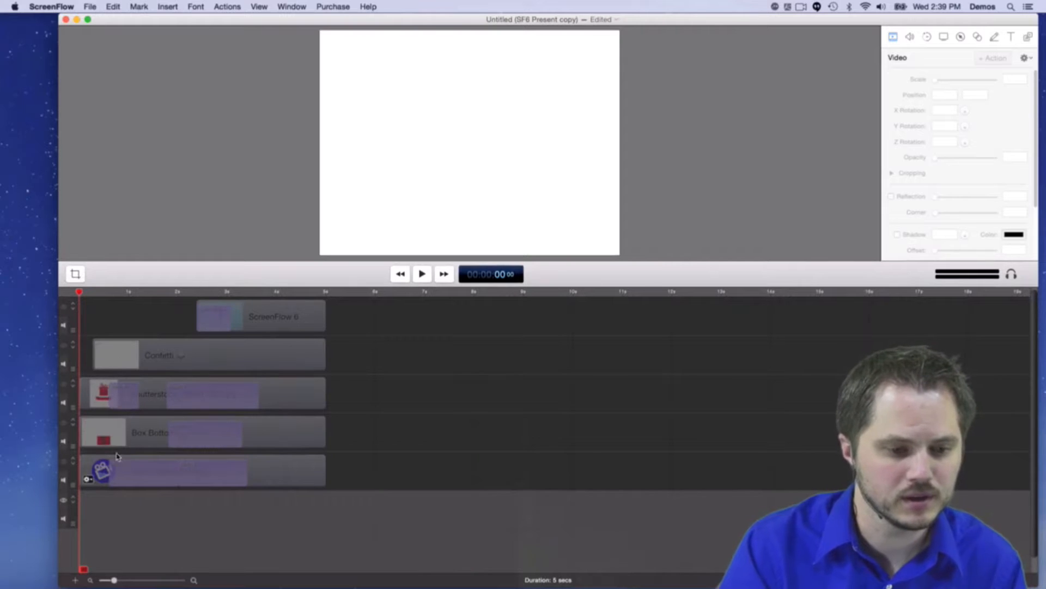
{"action": "left_click_drag", "start_coordinate": [115, 579], "coordinate": [138, 581]}
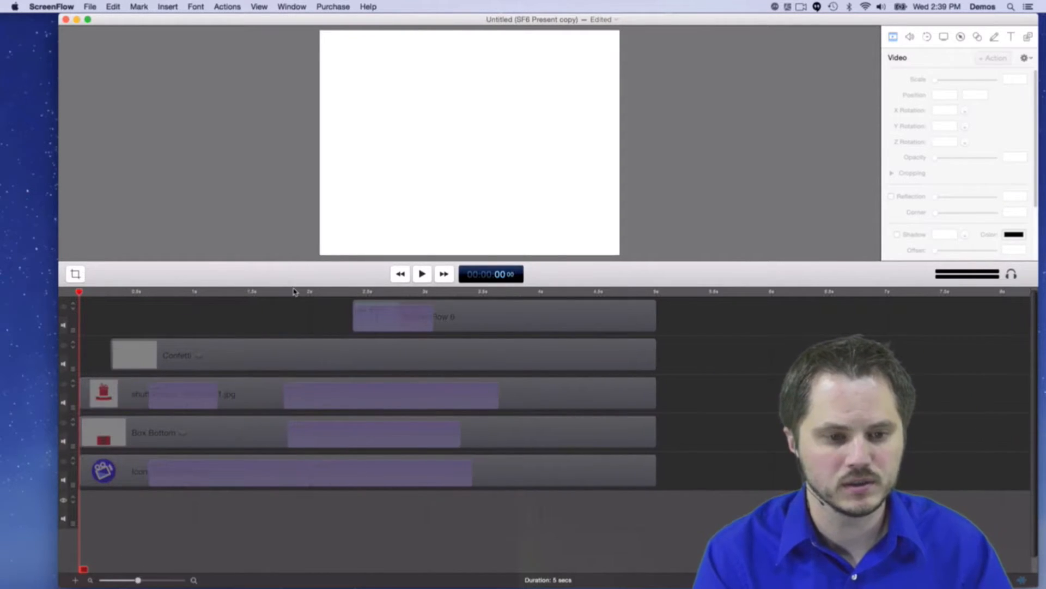
{"action": "left_click_drag", "start_coordinate": [294, 285], "coordinate": [296, 327]}
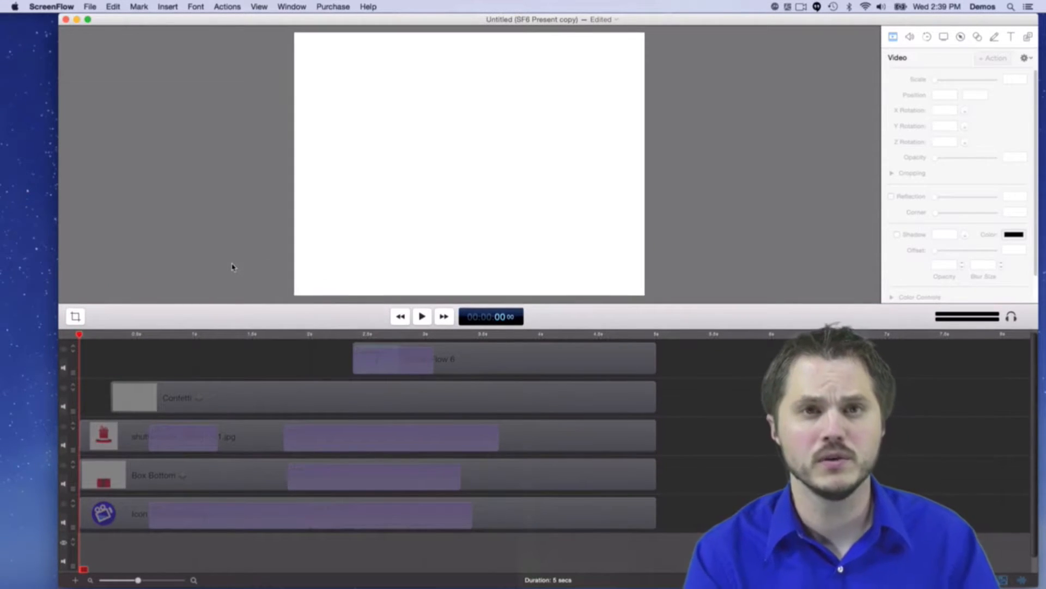
{"action": "mouse_move", "coordinate": [431, 19]}
{"action": "left_mouse_down"}
{"action": "mouse_move", "coordinate": [410, 17]}
{"action": "mouse_move", "coordinate": [420, 18]}
{"action": "left_mouse_up"}
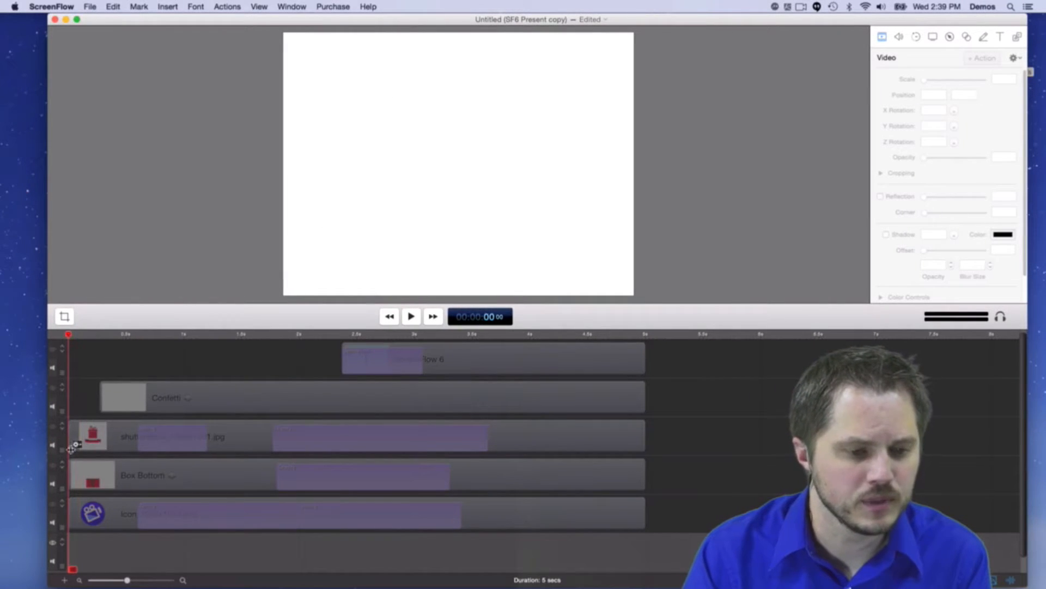
Show the Icon 1024x1024.png track, select its clip, and move the playhead to frame 14.
{"action": "left_click", "coordinate": [52, 508]}
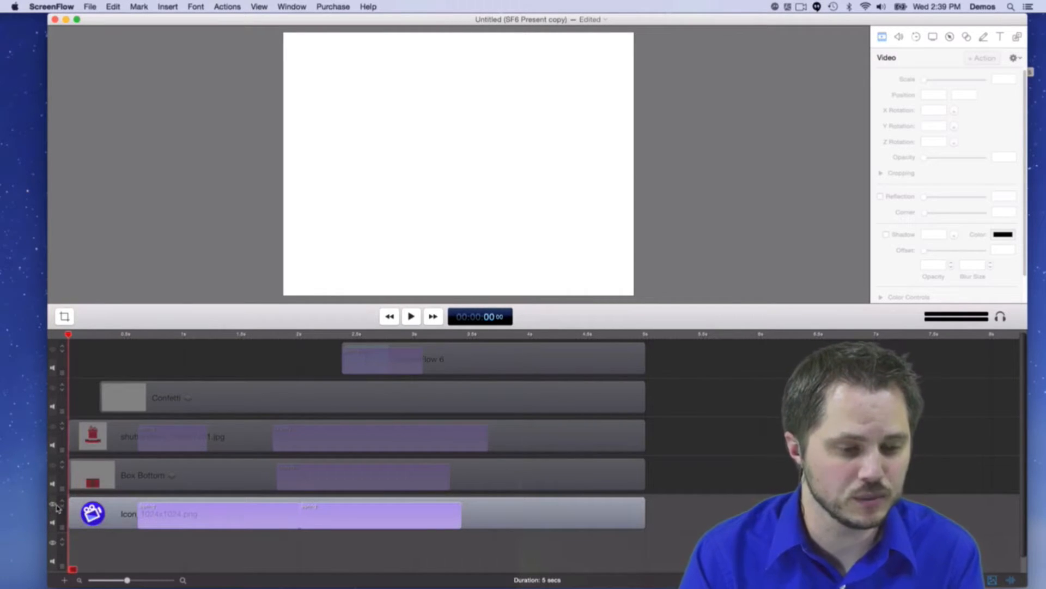
{"action": "left_click", "coordinate": [54, 505]}
{"action": "left_click", "coordinate": [53, 505]}
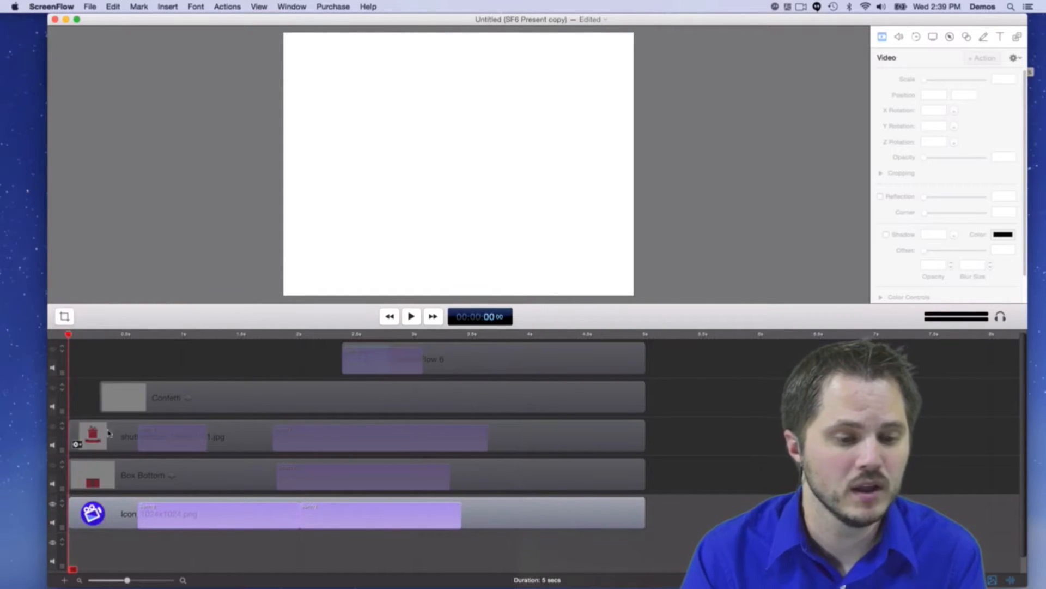
{"action": "left_click", "coordinate": [106, 515]}
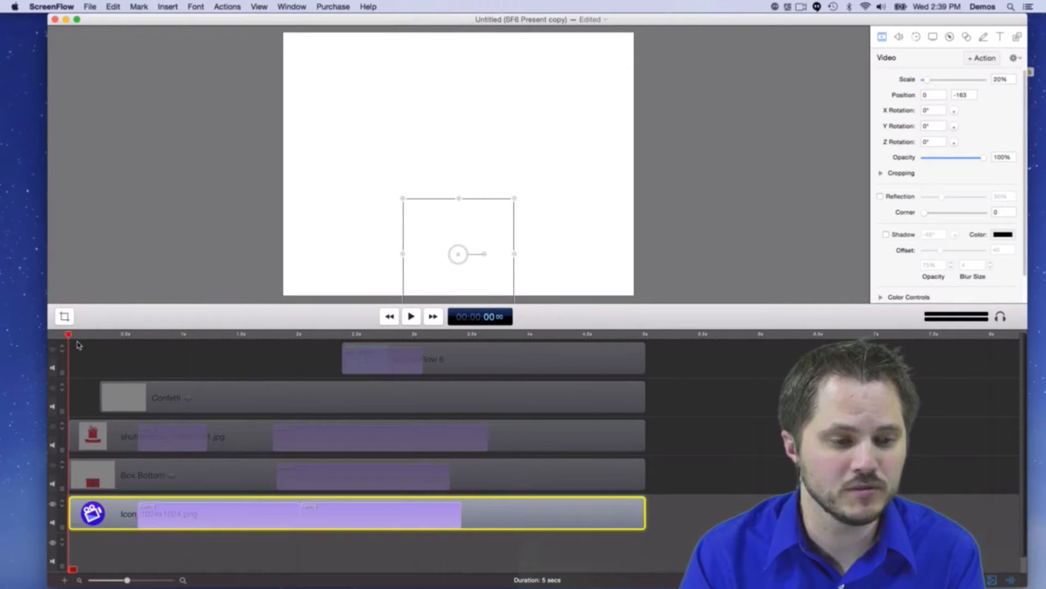
{"action": "left_click_drag", "start_coordinate": [69, 334], "coordinate": [123, 337]}
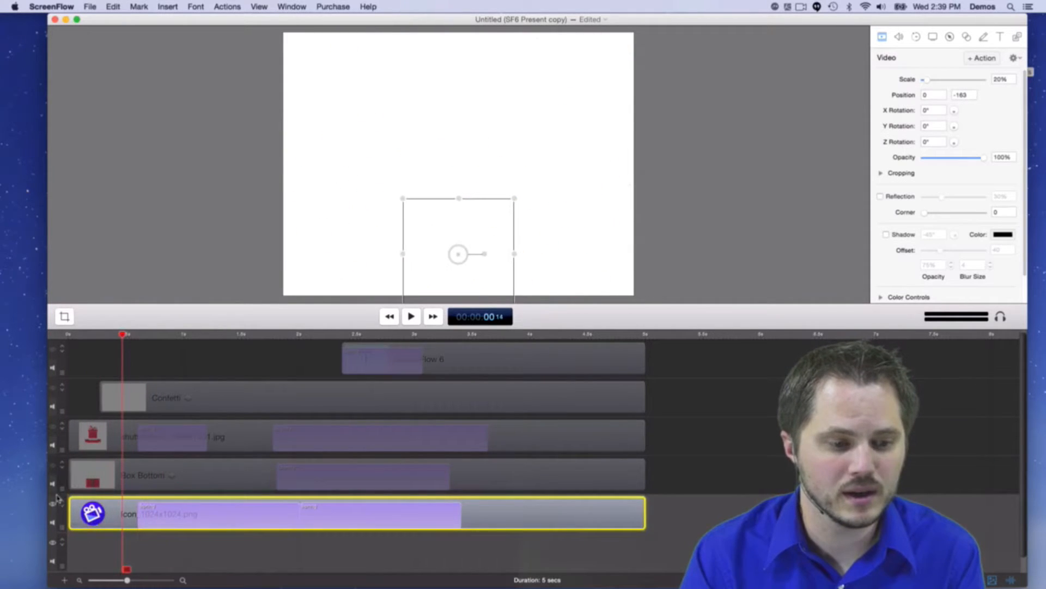
Show the Box Bottom, shutterstock, Confetti and ScreenFlow 6 tracks, and move the playhead back to the start of the Confetti clip.
{"action": "left_click", "coordinate": [52, 466]}
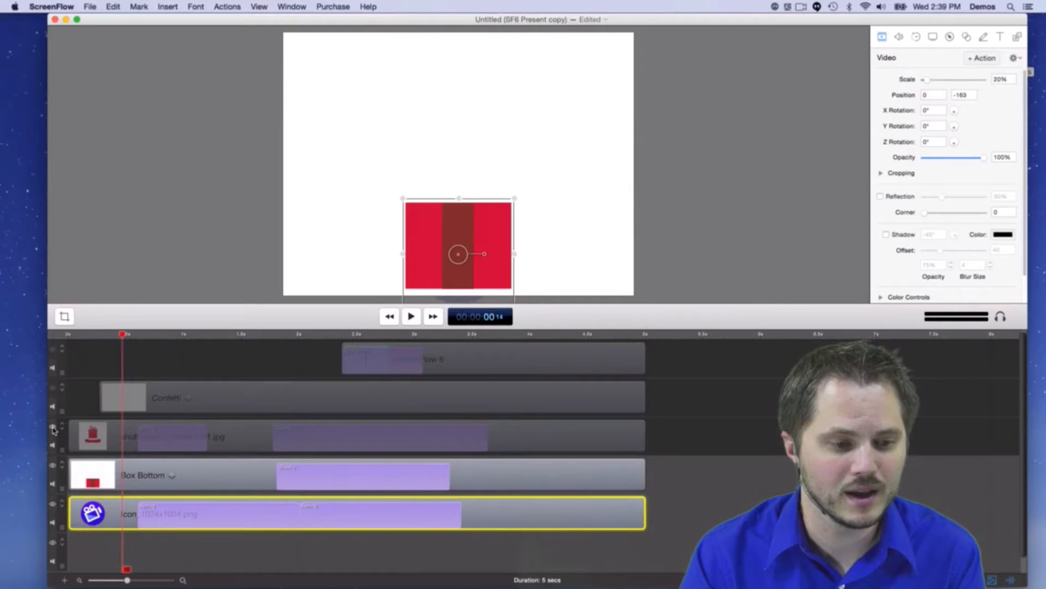
{"action": "left_click", "coordinate": [53, 428]}
{"action": "left_click", "coordinate": [53, 389]}
{"action": "left_click", "coordinate": [53, 349]}
{"action": "left_click_drag", "start_coordinate": [119, 337], "coordinate": [100, 354]}
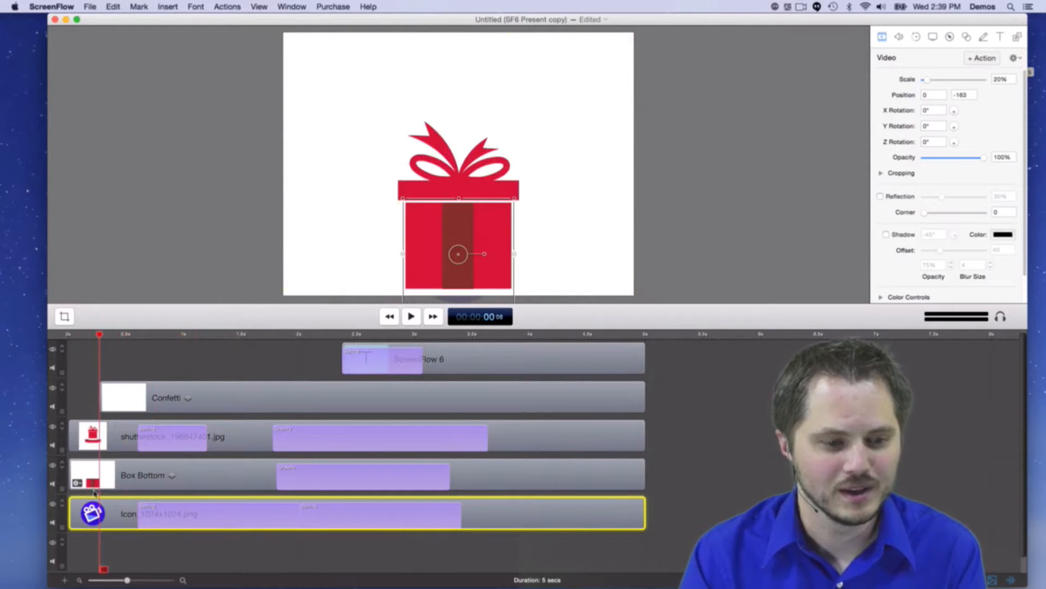
Hide the Box Bottom, shutterstock and Confetti tracks to expose the icon, and return the playhead to the start.
{"action": "left_click", "coordinate": [53, 465]}
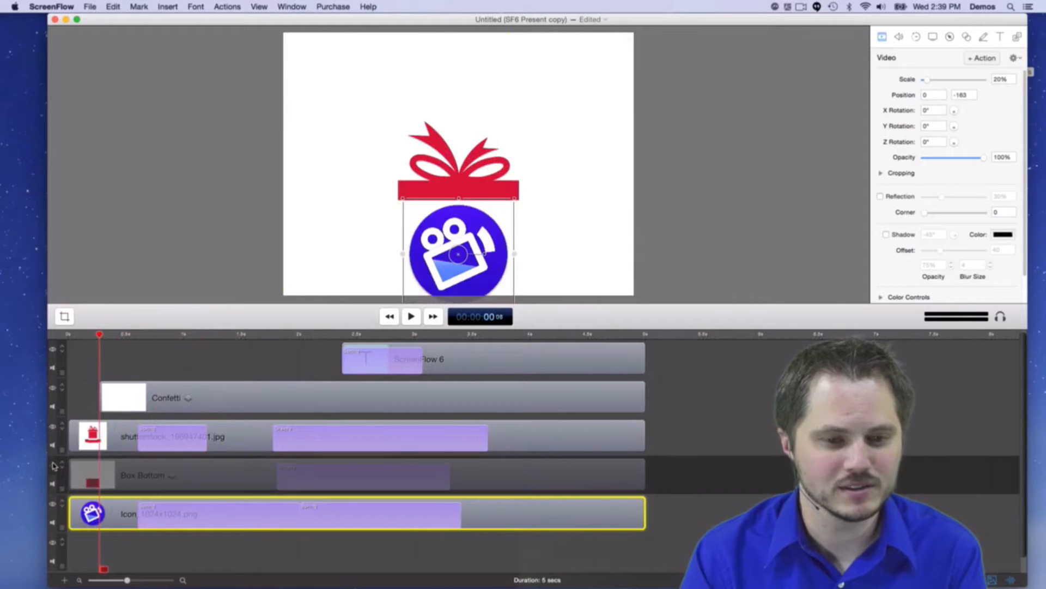
{"action": "left_click", "coordinate": [53, 426]}
{"action": "left_click", "coordinate": [53, 389]}
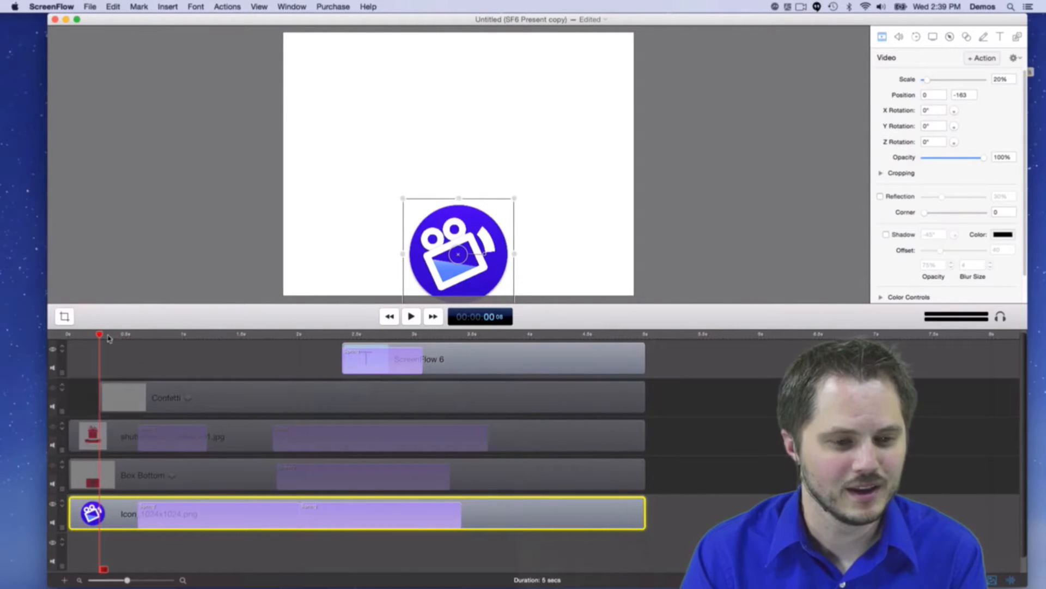
{"action": "left_click_drag", "start_coordinate": [100, 334], "coordinate": [69, 353]}
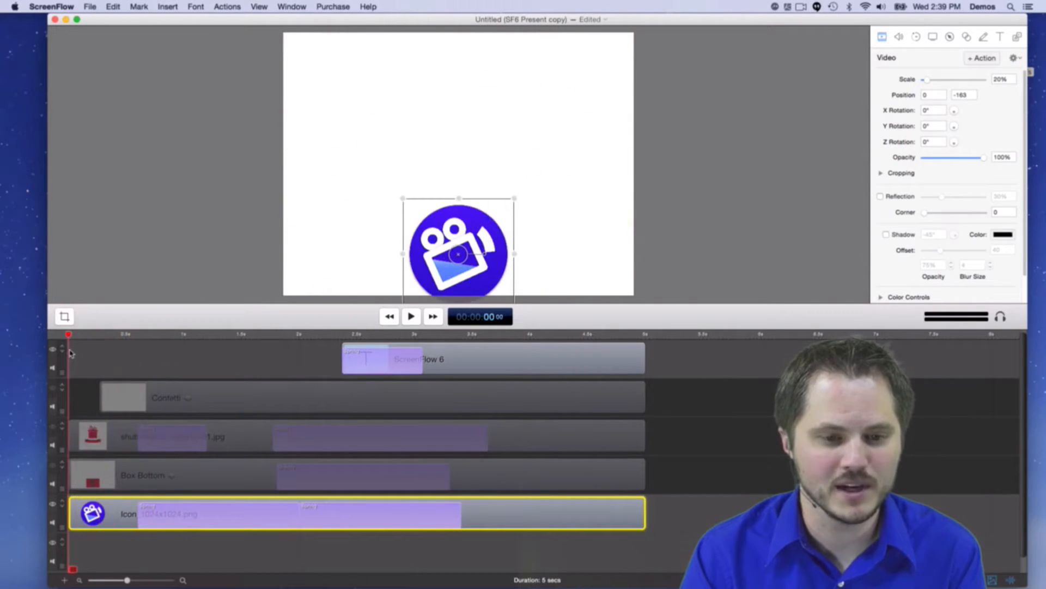
Show the Box Bottom and shutterstock tracks, and extend the lower crop edge of the shutterstock gift-lid image slightly downward.
{"action": "left_click", "coordinate": [52, 467]}
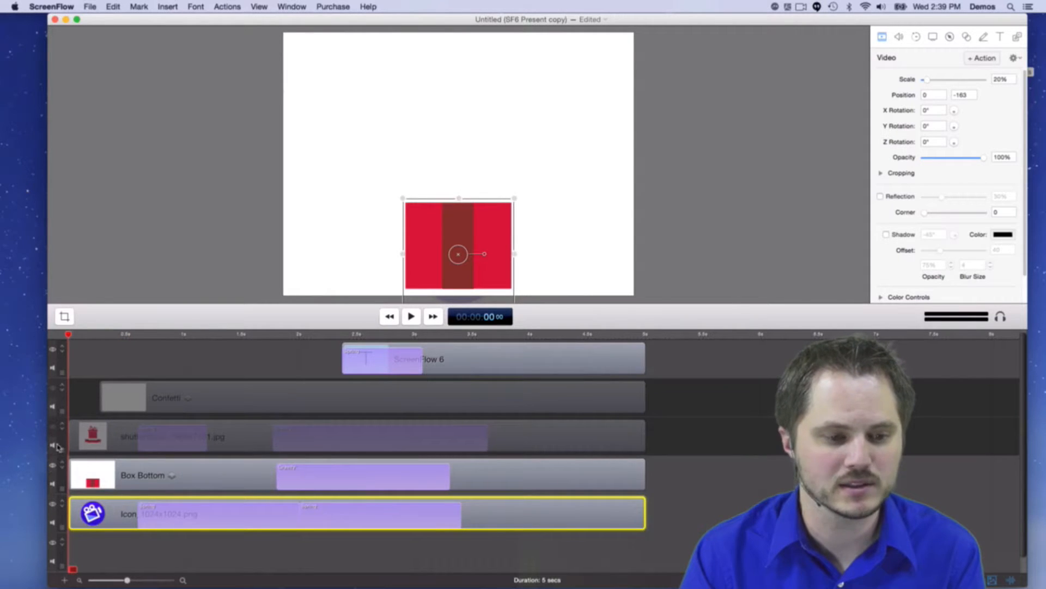
{"action": "left_click", "coordinate": [52, 427]}
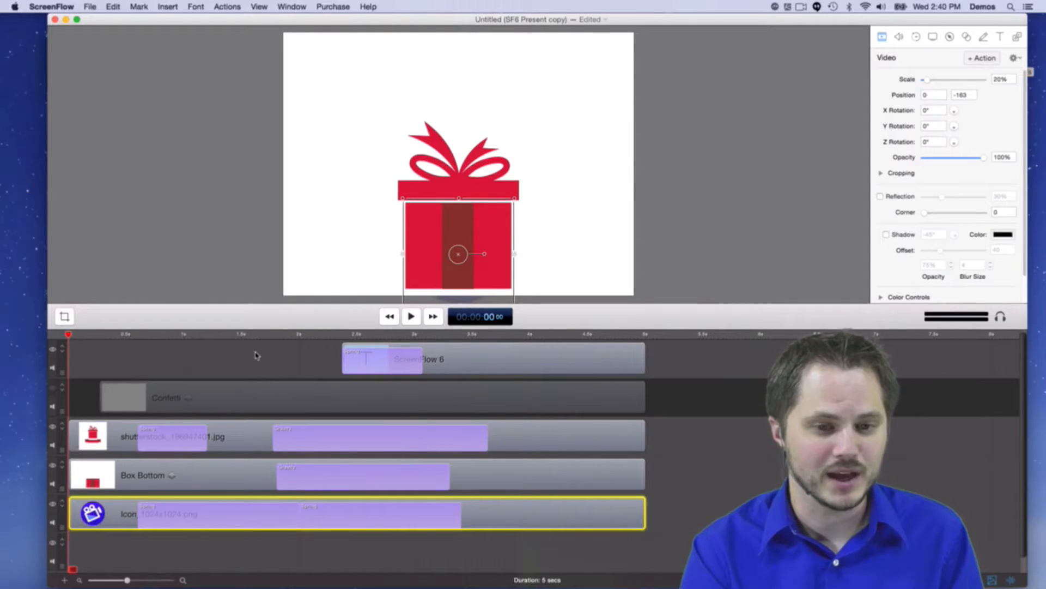
{"action": "left_click", "coordinate": [231, 434]}
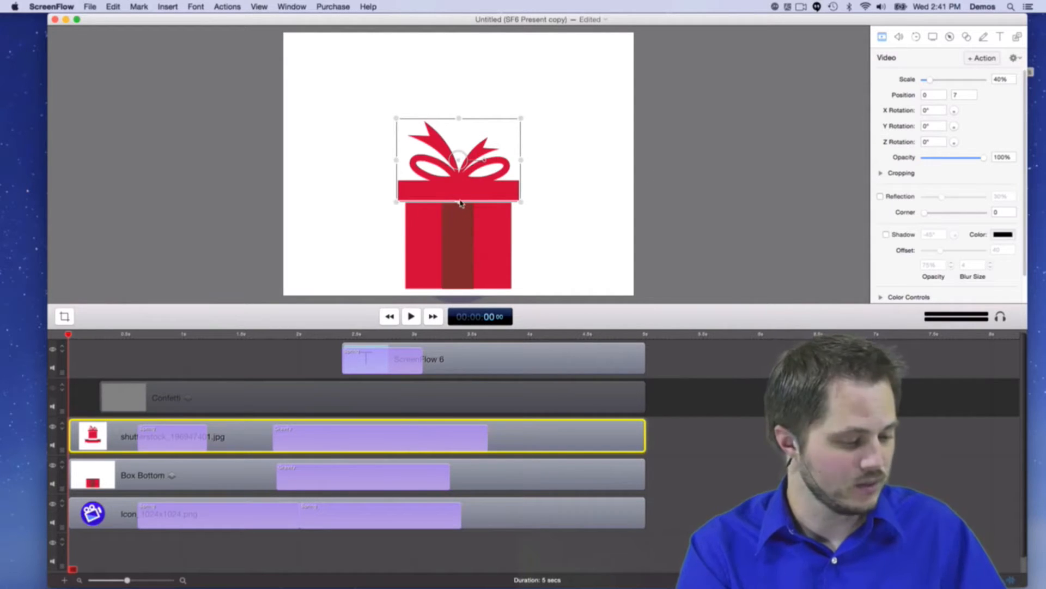
{"action": "left_click", "coordinate": [53, 467]}
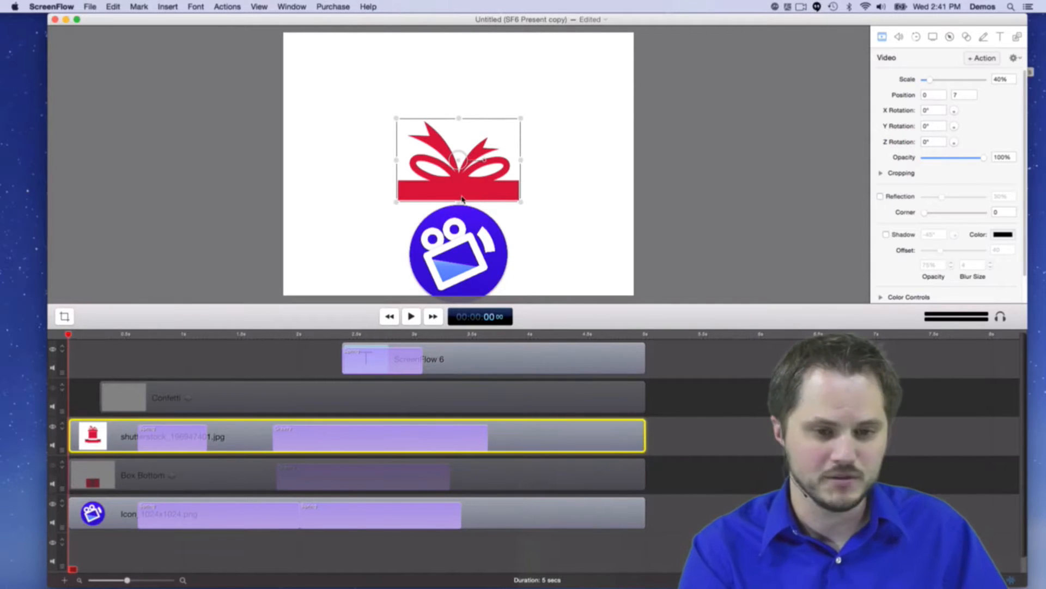
{"action": "mouse_move", "coordinate": [460, 203]}
{"action": "left_mouse_down"}
{"action": "mouse_move", "coordinate": [462, 306]}
{"action": "mouse_move", "coordinate": [461, 205]}
{"action": "left_mouse_up"}
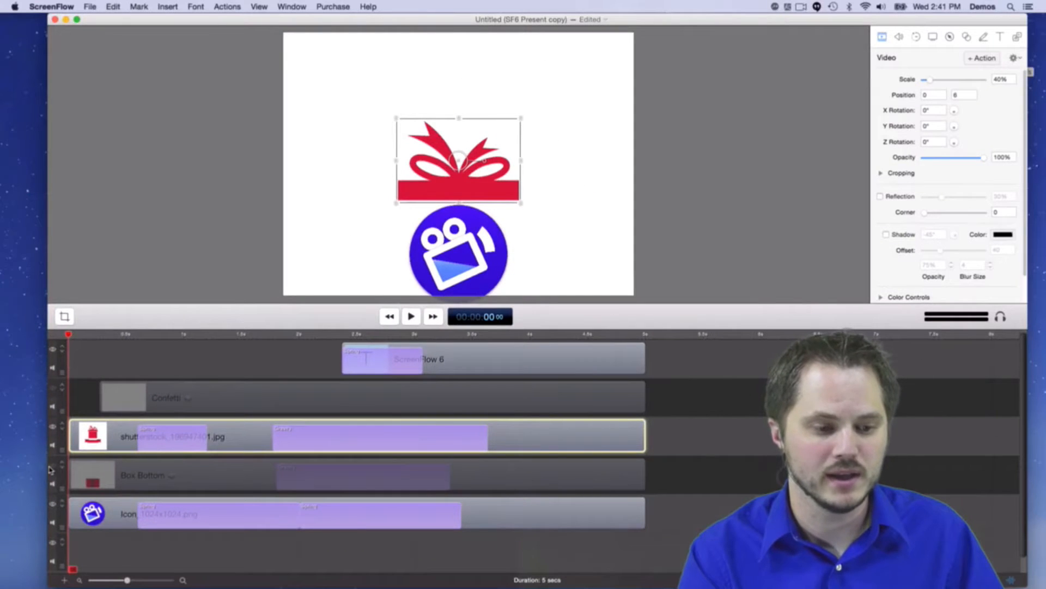
{"action": "left_click", "coordinate": [51, 468]}
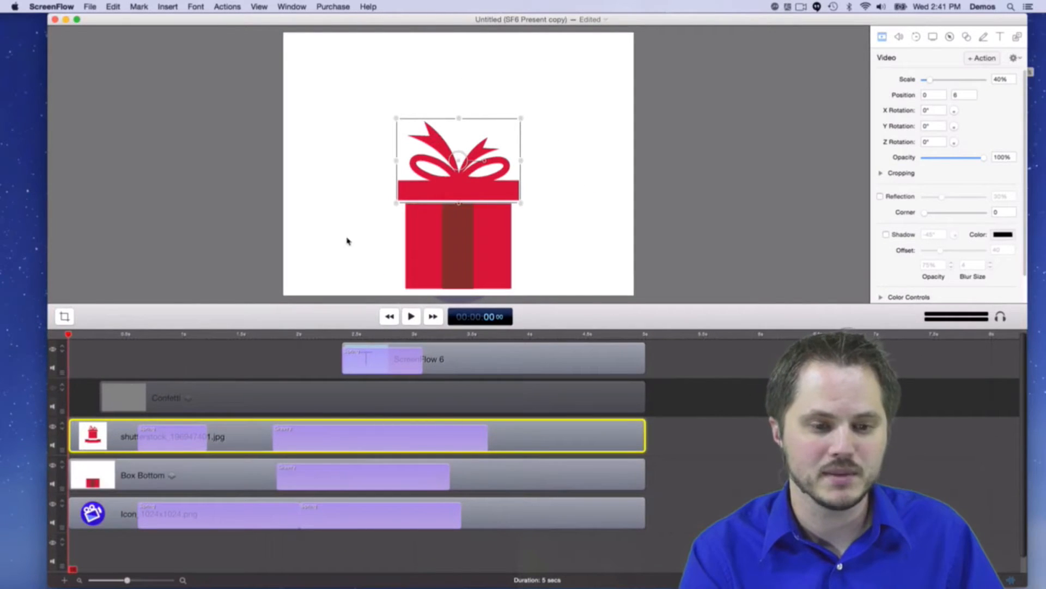
Hide the shutterstock track and open the nested Box Bottom clip in its own timeline.
{"action": "left_click", "coordinate": [53, 427]}
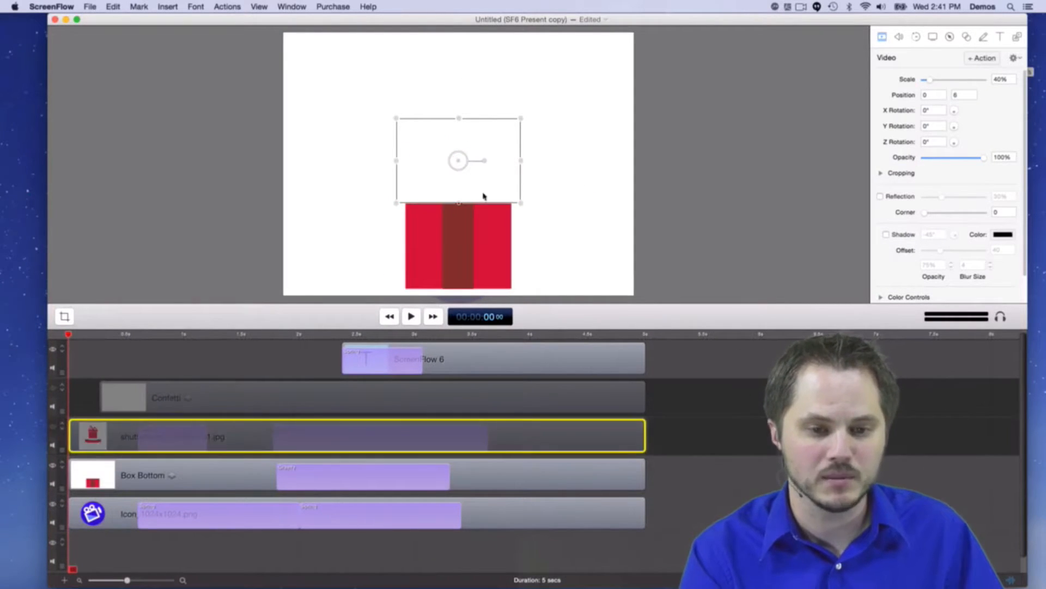
{"action": "left_click", "coordinate": [461, 232]}
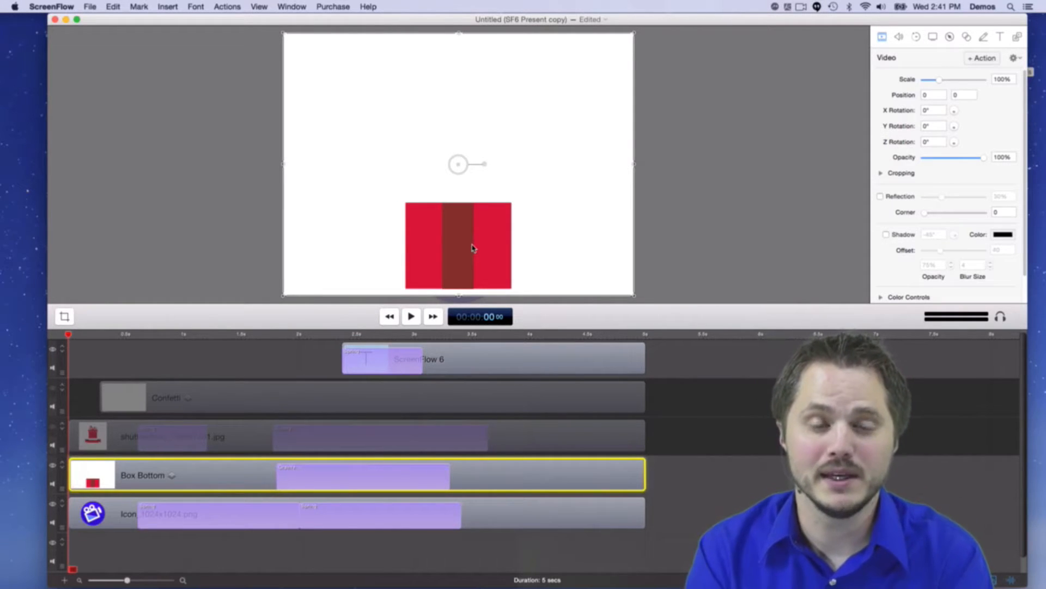
{"action": "double_click", "coordinate": [500, 479]}
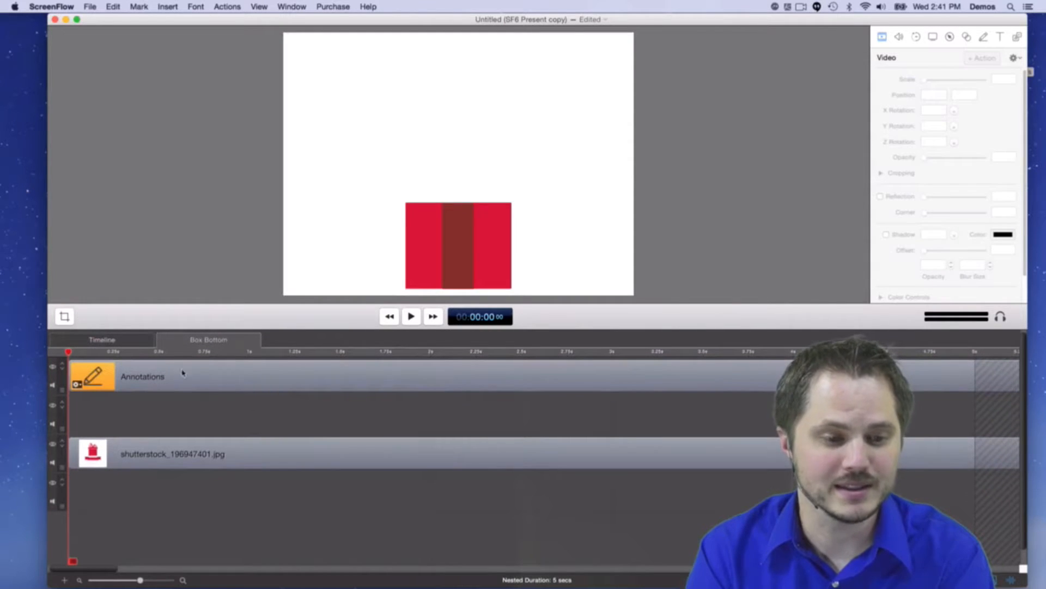
Select the ribbon's Annotations clip, toggle its track's visibility to expose the plain red box, and return to the main timeline.
{"action": "left_click_drag", "start_coordinate": [107, 351], "coordinate": [56, 346]}
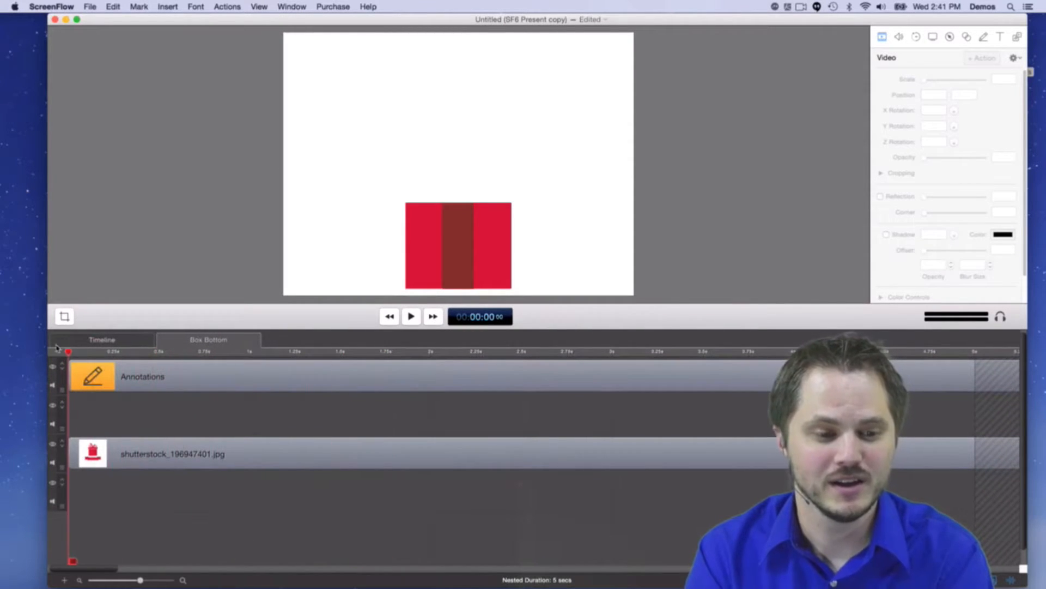
{"action": "left_click", "coordinate": [199, 380]}
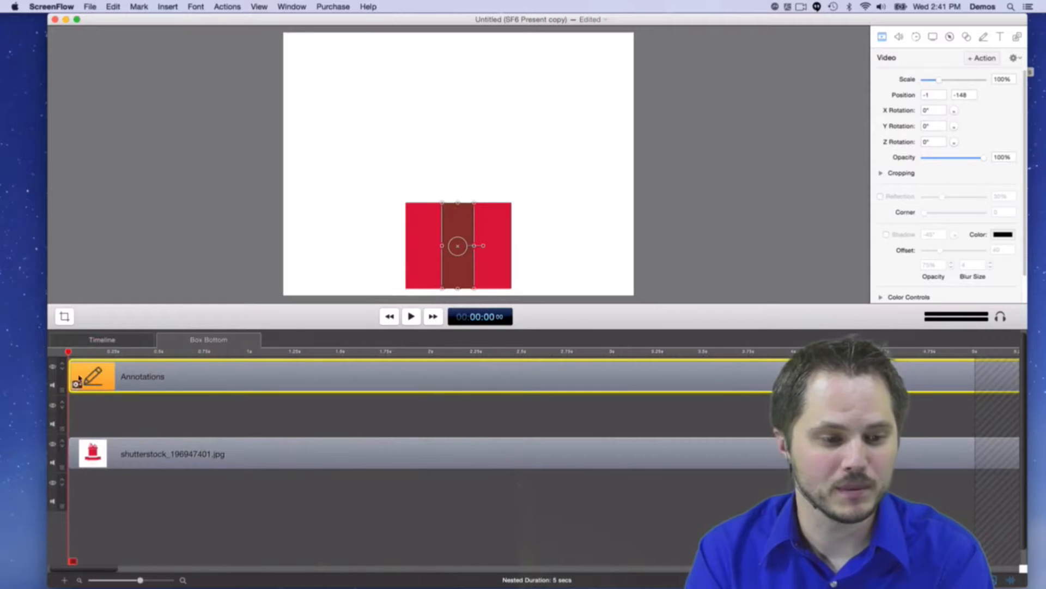
{"action": "left_click", "coordinate": [53, 368]}
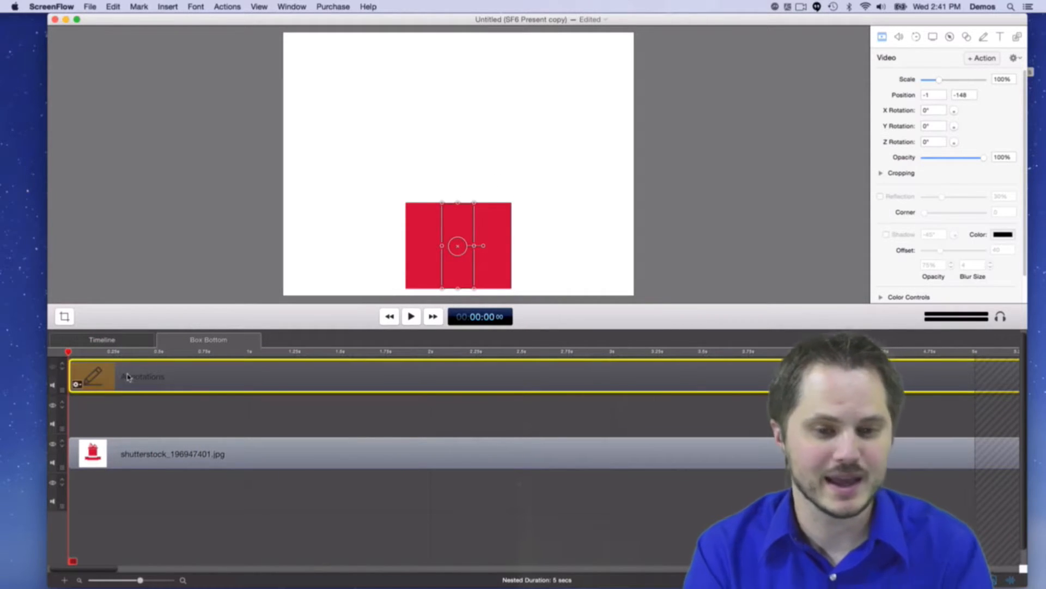
{"action": "left_click", "coordinate": [130, 340]}
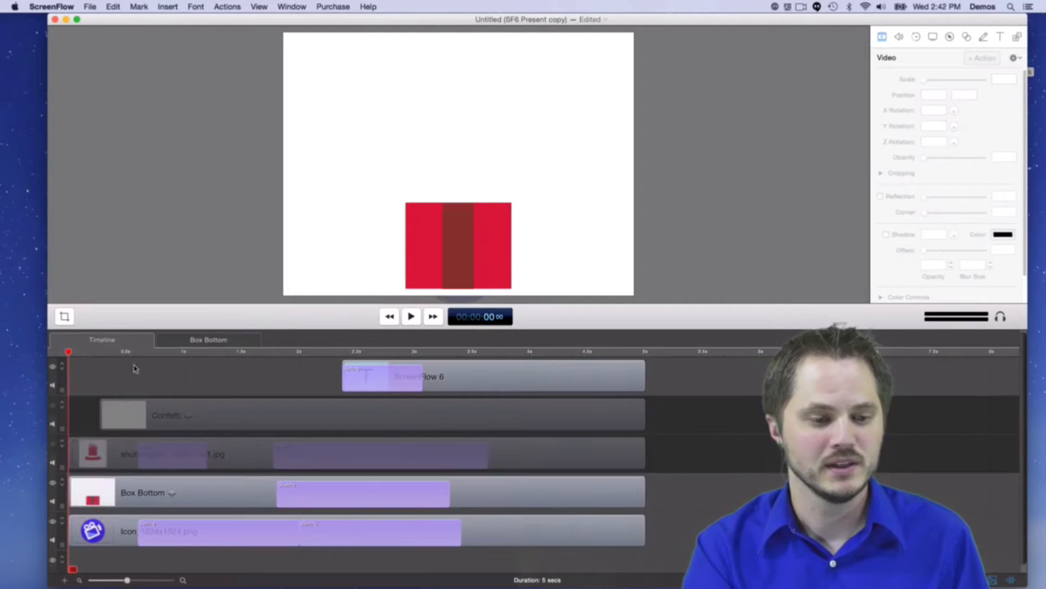
Revisit the Box Bottom nested timeline, then move the playhead to frame 3 in the main timeline.
{"action": "left_click", "coordinate": [195, 340]}
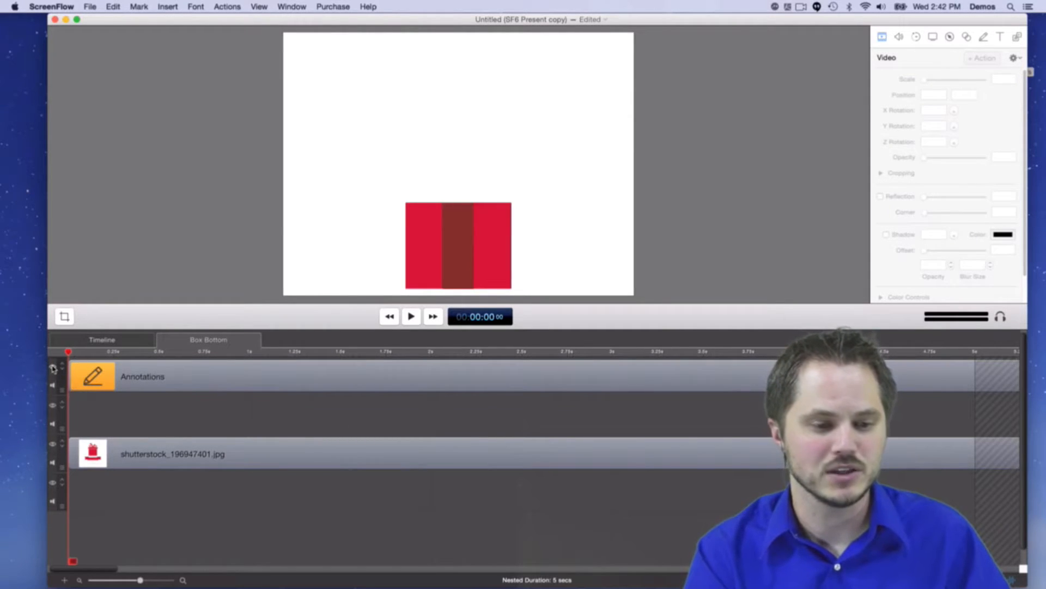
{"action": "left_click", "coordinate": [80, 341]}
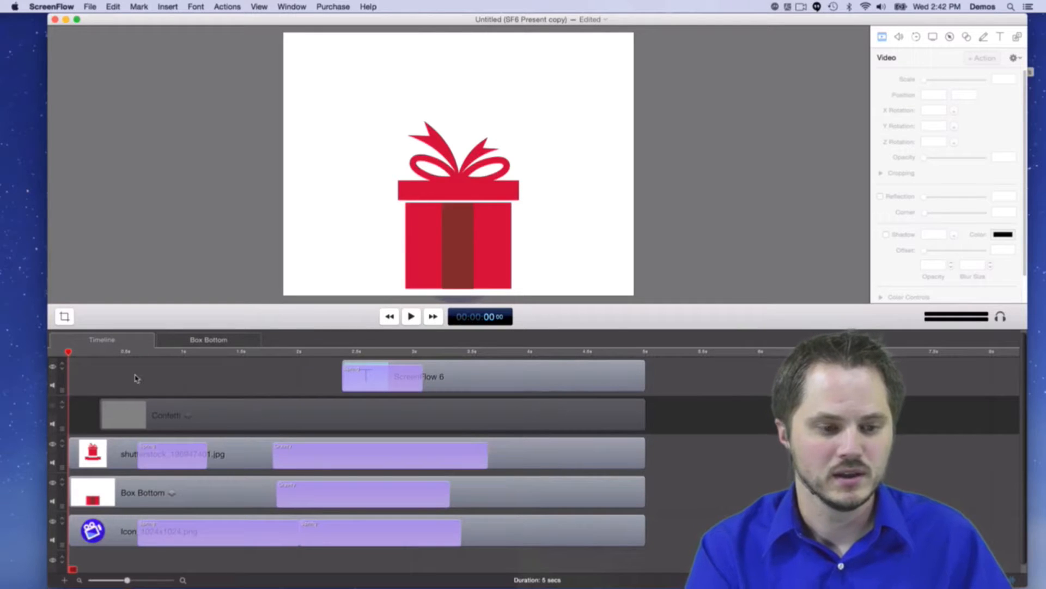
{"action": "mouse_move", "coordinate": [89, 356]}
{"action": "left_mouse_down"}
{"action": "mouse_move", "coordinate": [70, 351]}
{"action": "mouse_move", "coordinate": [186, 352]}
{"action": "mouse_move", "coordinate": [79, 352]}
{"action": "left_mouse_up"}
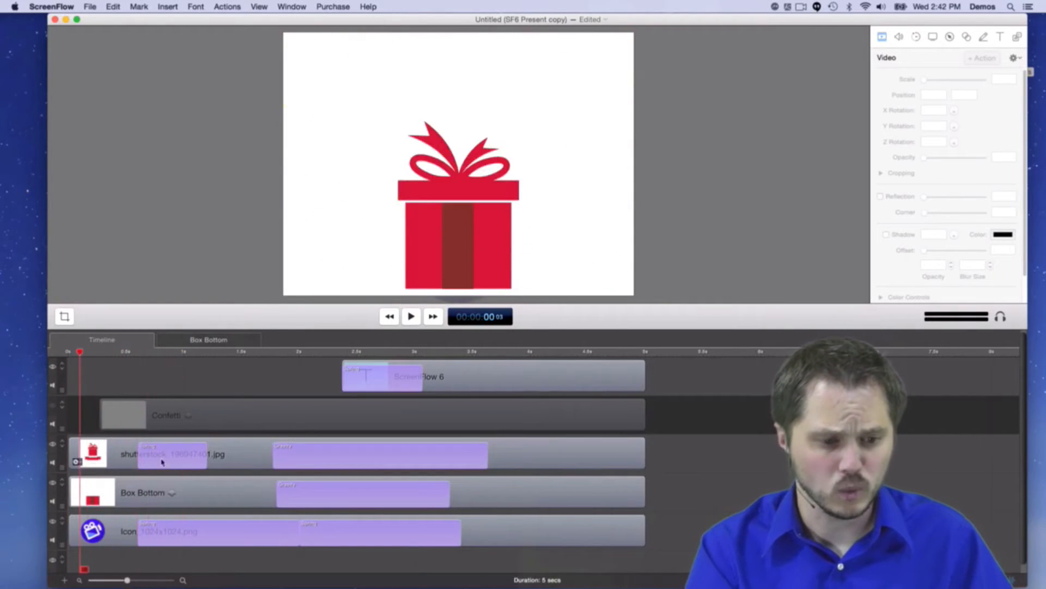
In the Box Bottom nested timeline, select the shutterstock image below the Annotations clip and nudge its upper crop edge slightly.
{"action": "left_click", "coordinate": [203, 491]}
{"action": "left_click", "coordinate": [209, 340]}
{"action": "left_click", "coordinate": [77, 384]}
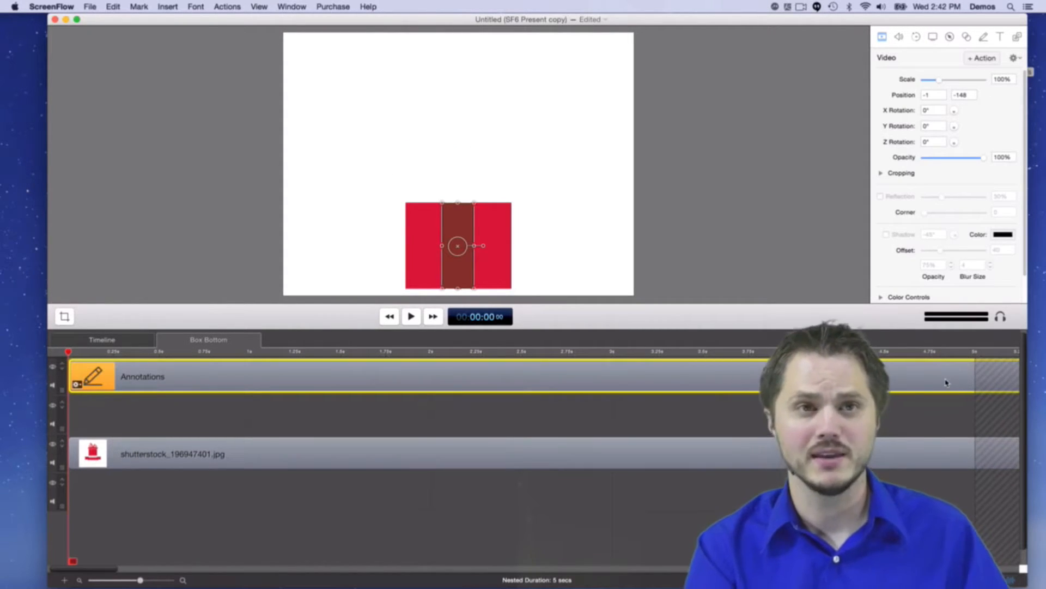
{"action": "left_click", "coordinate": [79, 458]}
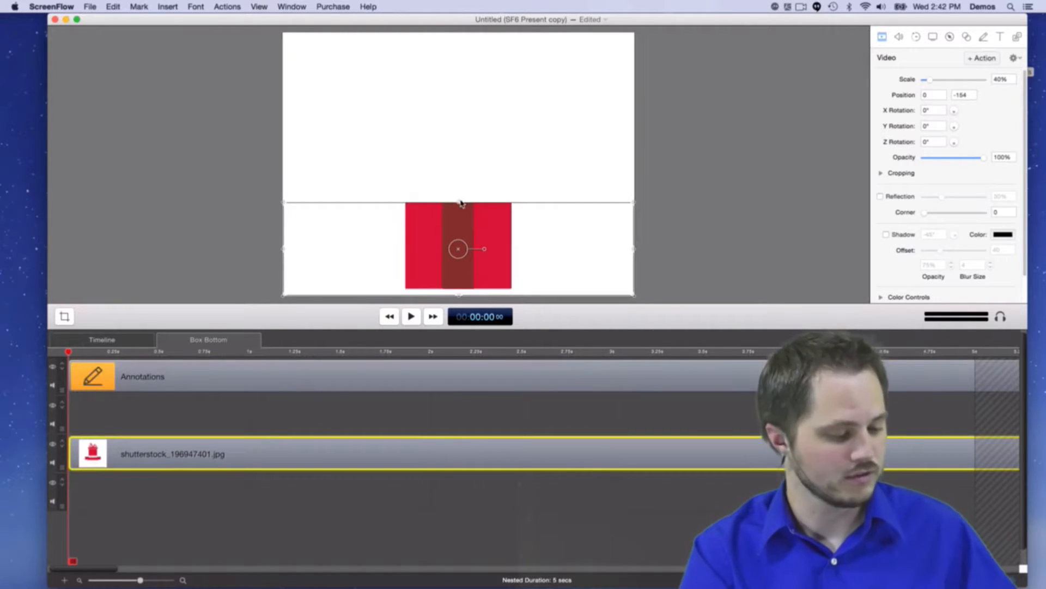
{"action": "left_click_drag", "start_coordinate": [459, 206], "coordinate": [458, 204]}
{"action": "key", "text": "super+c"}
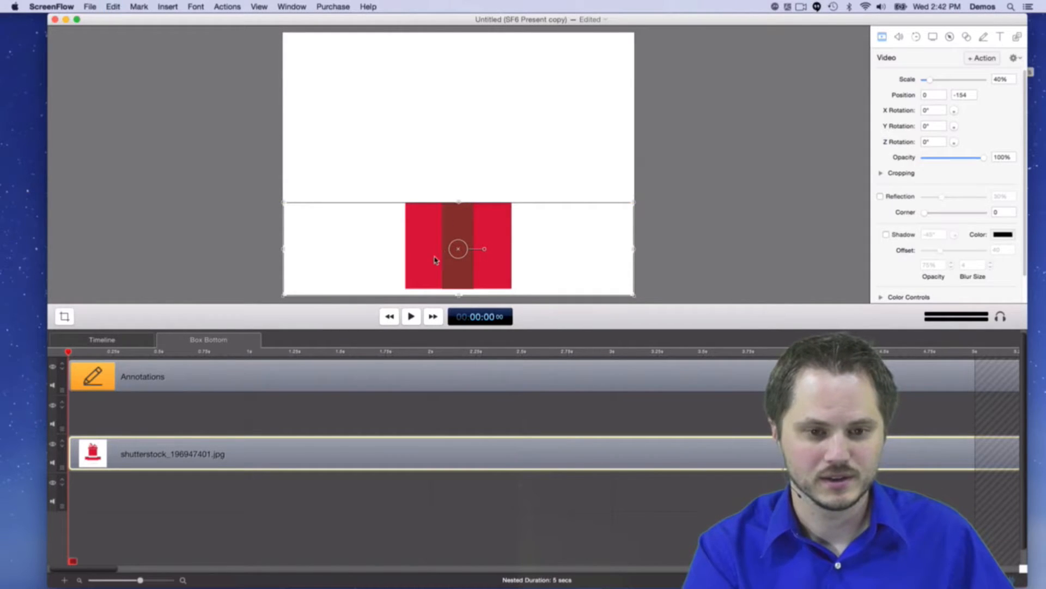
{"action": "key", "text": "super+c"}
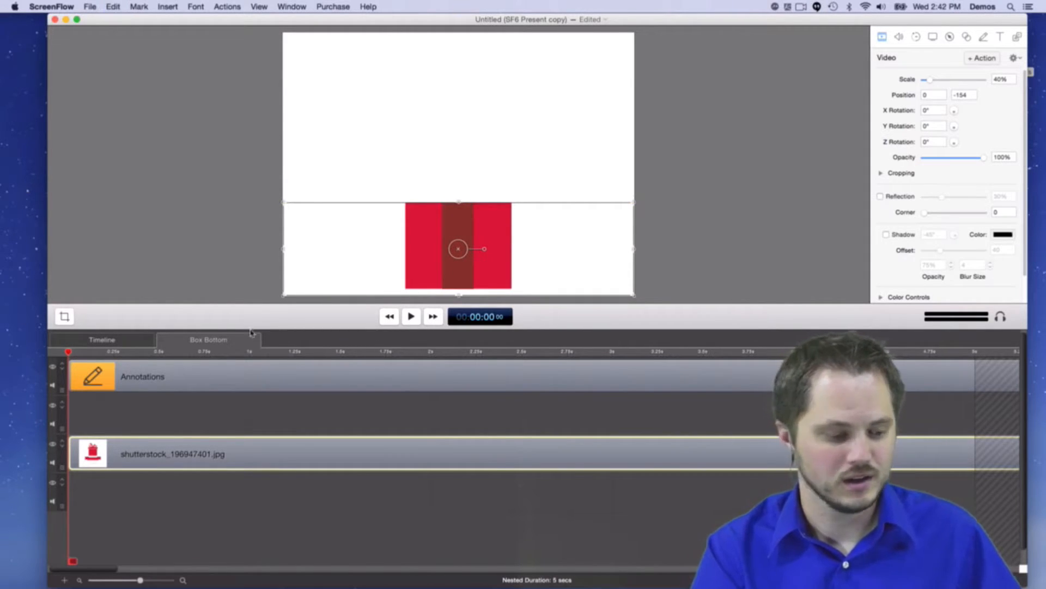
{"action": "key", "text": "super+c"}
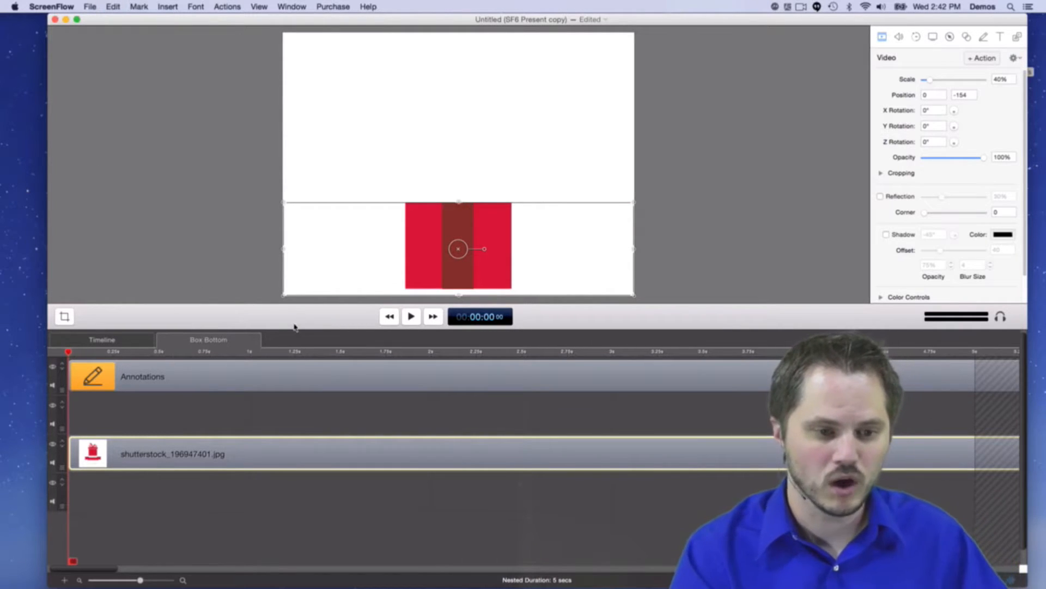
Select the Annotations ribbon, close the nested timeline, and select the Box Bottom clip in the main timeline.
{"action": "left_click", "coordinate": [195, 376]}
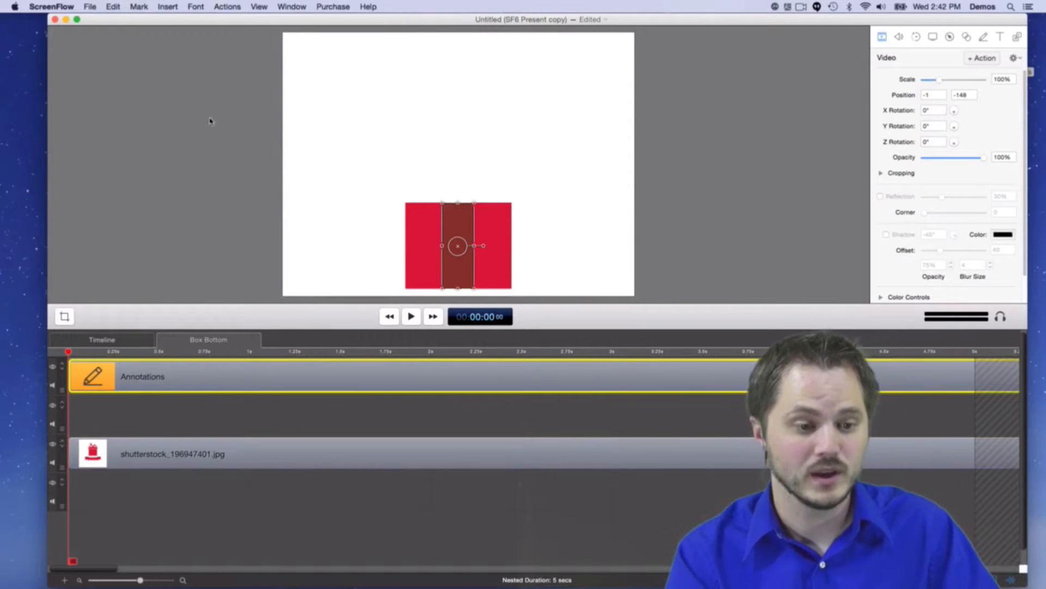
{"action": "left_click", "coordinate": [156, 341]}
{"action": "left_click", "coordinate": [146, 472]}
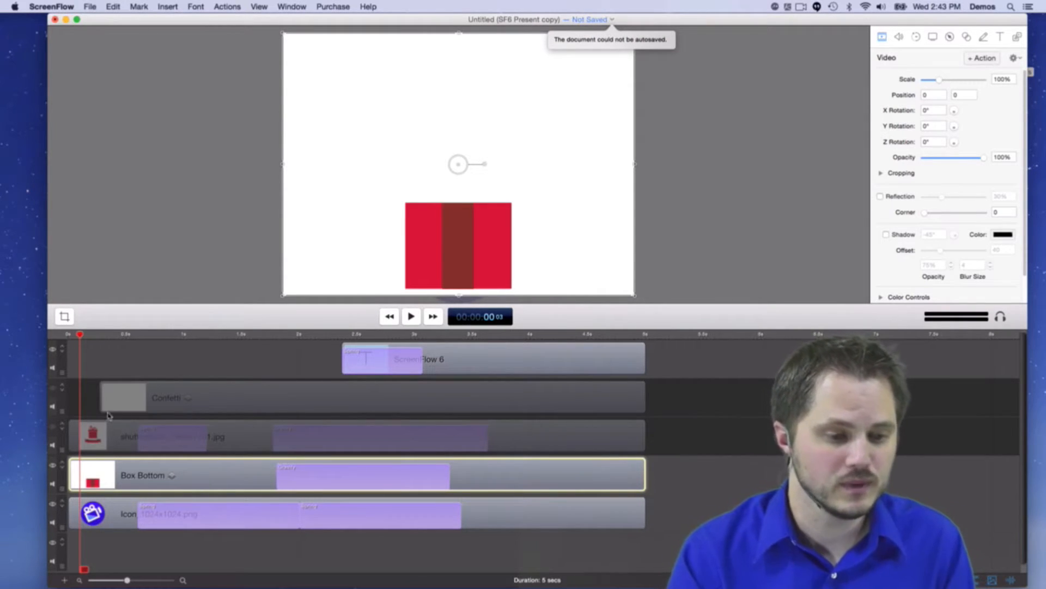
Show the shutterstock track, select its gift-lid clip, and scrub the playhead from the Confetti clip's start into the lid's first video action.
{"action": "left_click_drag", "start_coordinate": [79, 335], "coordinate": [102, 337]}
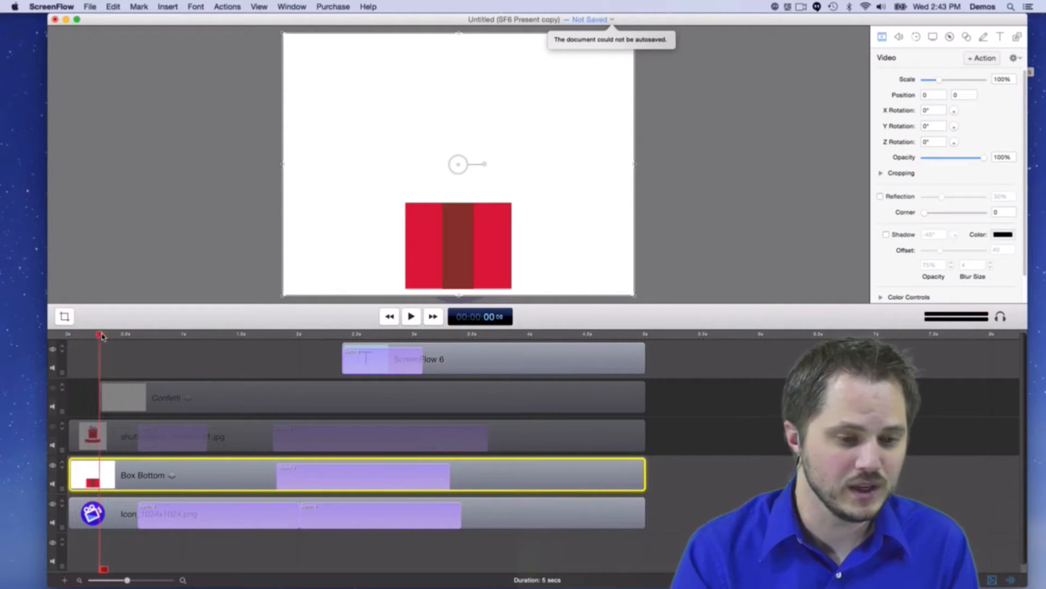
{"action": "left_click", "coordinate": [52, 430]}
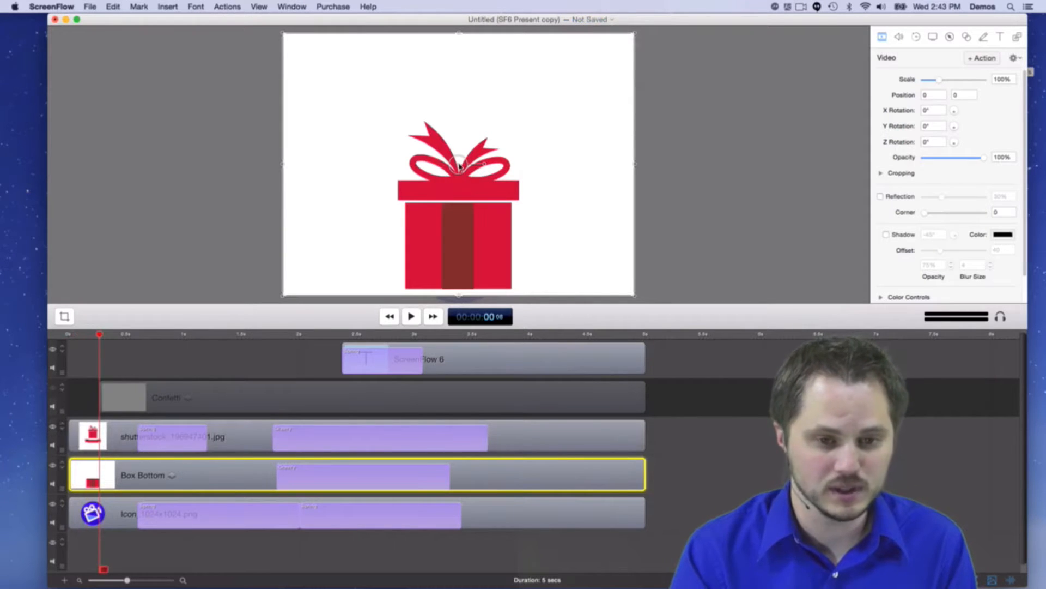
{"action": "left_click", "coordinate": [242, 425]}
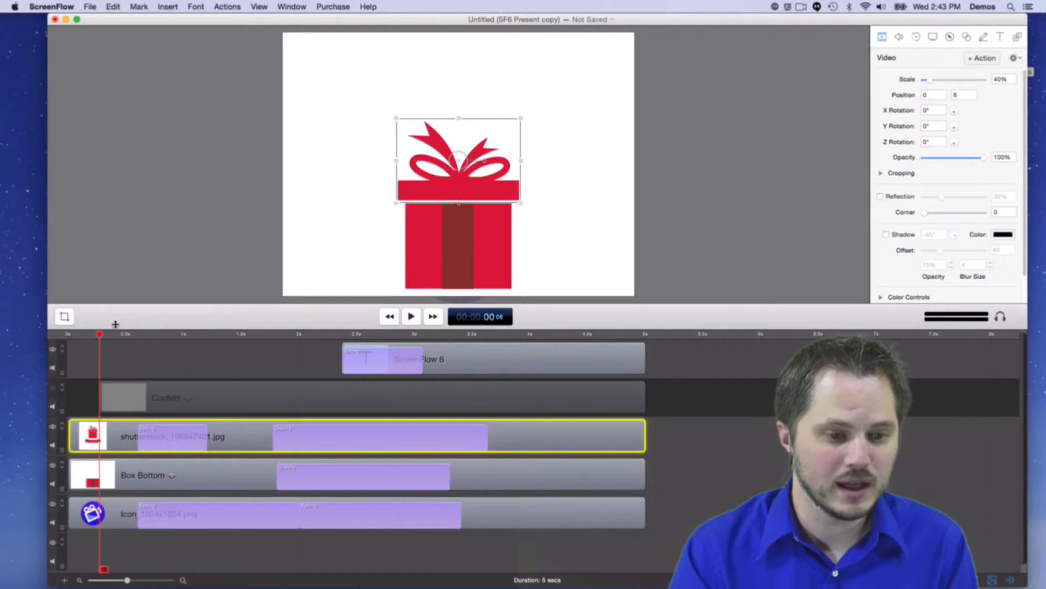
{"action": "left_click_drag", "start_coordinate": [101, 338], "coordinate": [161, 337]}
Hide the ScreenFlow 6 track and move the playhead to 2 seconds 2 frames.
{"action": "left_click", "coordinate": [53, 349]}
{"action": "left_click", "coordinate": [744, 454]}
{"action": "left_click", "coordinate": [382, 412]}
{"action": "scroll", "coordinate": [385, 416], "scroll_direction": "down", "scroll_amount": 2}
{"action": "left_click", "coordinate": [256, 428]}
{"action": "left_click", "coordinate": [231, 457]}
{"action": "left_click", "coordinate": [236, 492]}
{"action": "left_click", "coordinate": [107, 502]}
{"action": "left_click", "coordinate": [269, 354]}
{"action": "left_click", "coordinate": [121, 336]}
{"action": "left_click_drag", "start_coordinate": [121, 336], "coordinate": [307, 335]}
{"action": "scroll", "coordinate": [234, 363], "scroll_direction": "up", "scroll_amount": 2}
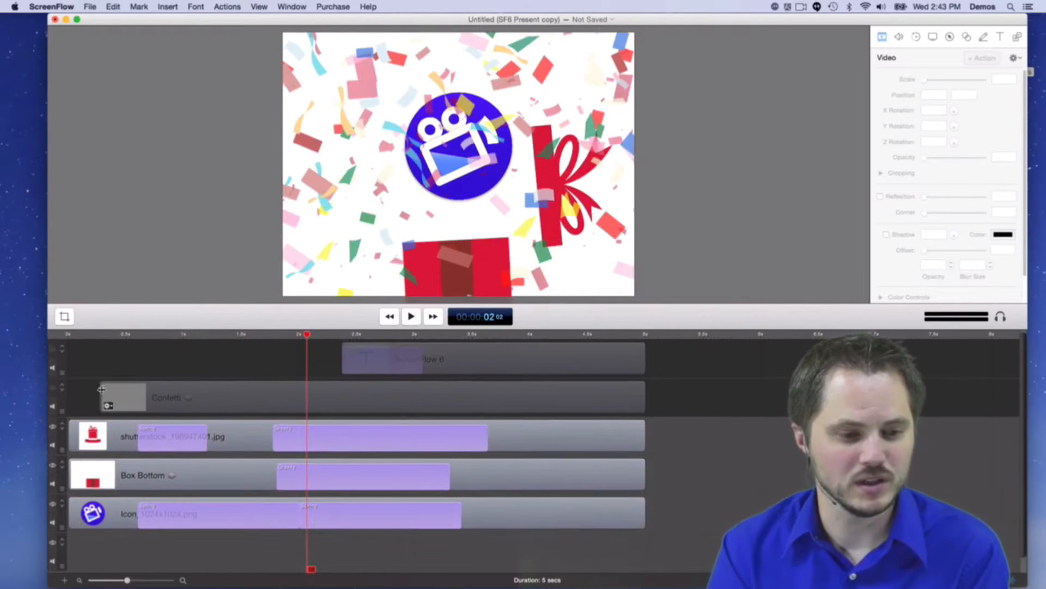
Show the Confetti track, open its nested clip to view the two confetti images, and return to the main timeline.
{"action": "left_click", "coordinate": [53, 389]}
{"action": "left_click", "coordinate": [52, 389]}
{"action": "double_click", "coordinate": [272, 397]}
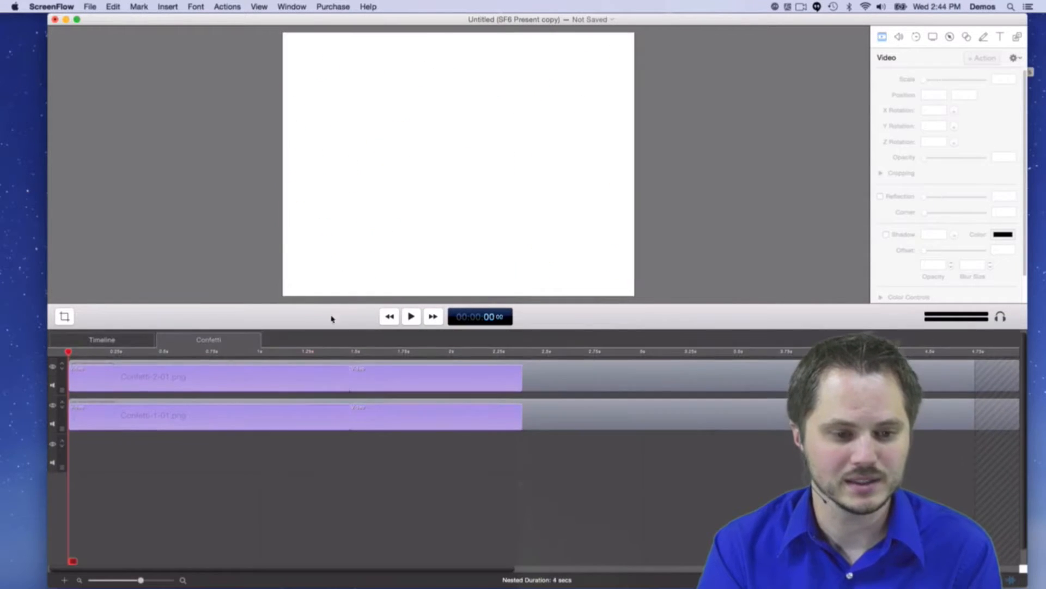
{"action": "left_click", "coordinate": [108, 340]}
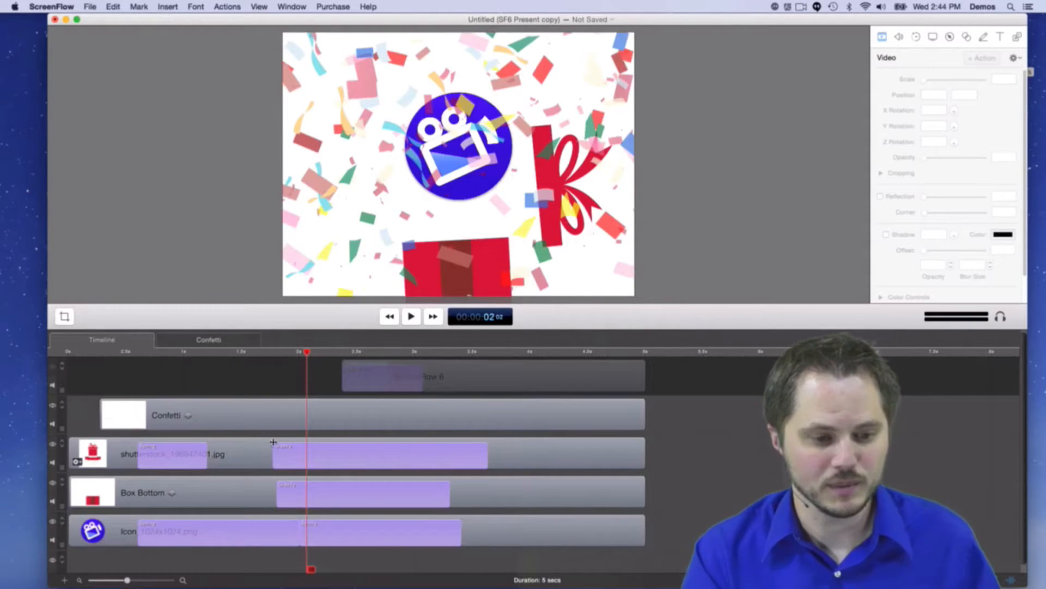
{"action": "left_click_drag", "start_coordinate": [725, 442], "coordinate": [581, 489]}
{"action": "left_click_drag", "start_coordinate": [518, 457], "coordinate": [561, 533]}
{"action": "key", "text": "super+z"}
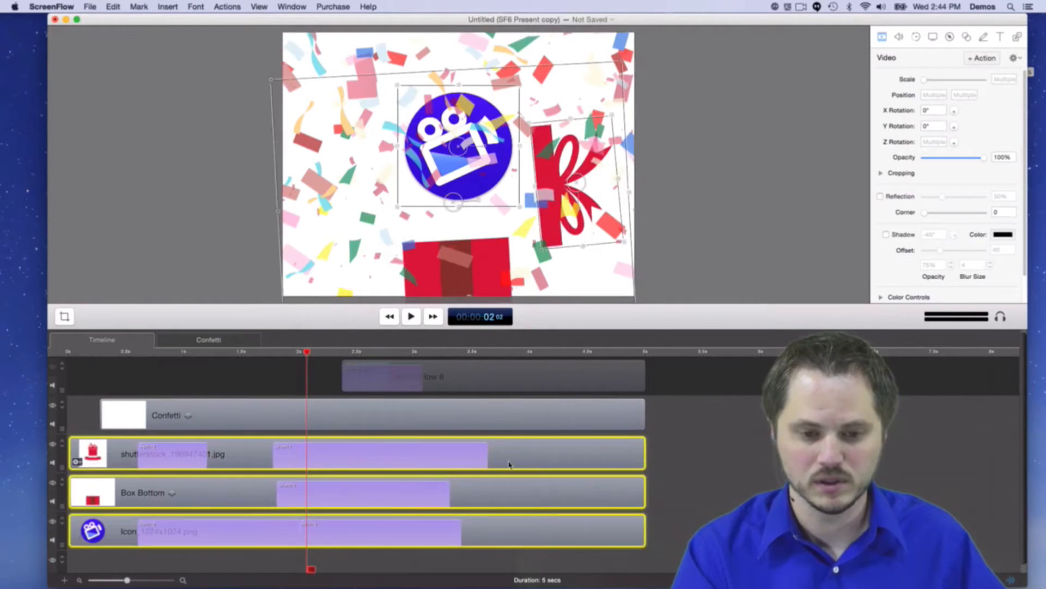
Move the Confetti and ScreenFlow 6 clips together past the end of the gift-box clips, and return the playhead to frame 10.
{"action": "left_click_drag", "start_coordinate": [678, 391], "coordinate": [570, 416]}
{"action": "left_click_drag", "start_coordinate": [348, 376], "coordinate": [1011, 376]}
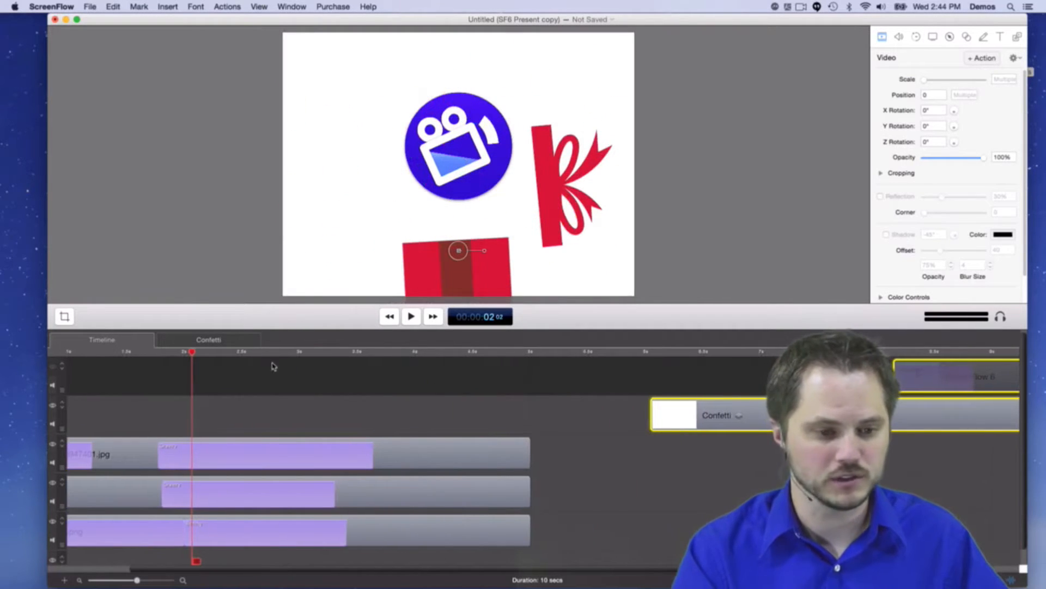
{"action": "left_click_drag", "start_coordinate": [192, 351], "coordinate": [106, 370]}
Select the Icon clip, position the playhead just before its first video action at frame 16, and select that Spring action.
{"action": "left_click", "coordinate": [479, 270]}
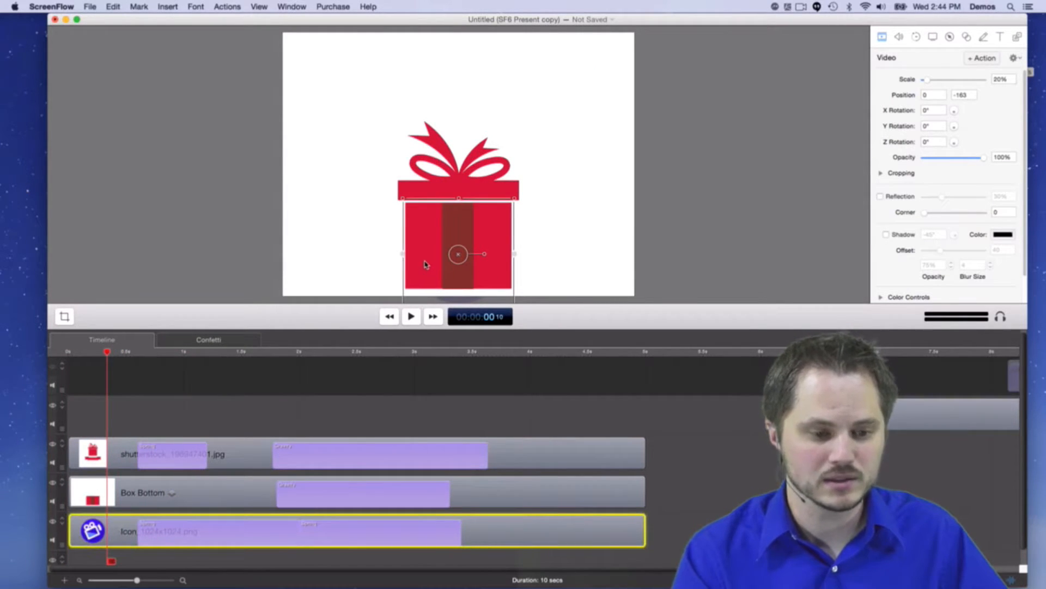
{"action": "left_click_drag", "start_coordinate": [106, 357], "coordinate": [141, 360]}
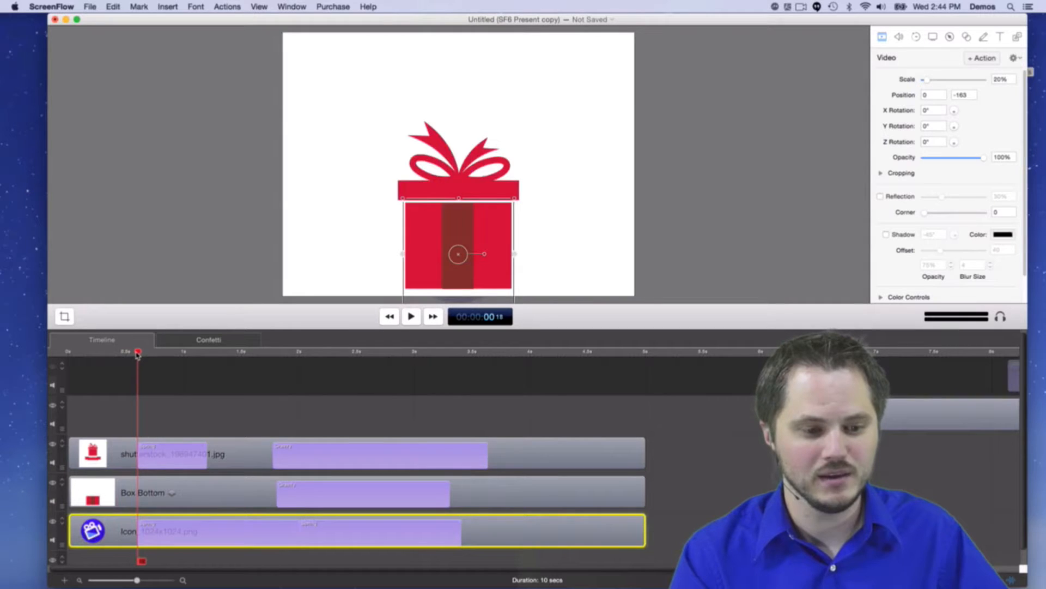
{"action": "mouse_move", "coordinate": [142, 355]}
{"action": "left_mouse_down"}
{"action": "mouse_move", "coordinate": [192, 353]}
{"action": "mouse_move", "coordinate": [130, 353]}
{"action": "left_mouse_up"}
{"action": "left_click", "coordinate": [182, 532]}
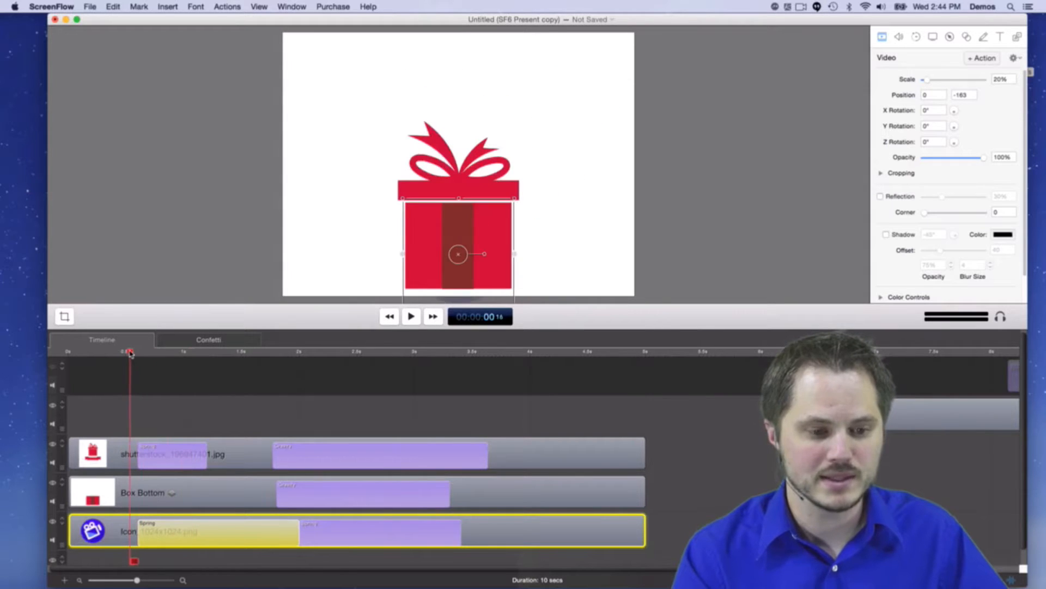
Select the gift lid's Spring action, play the animation from its start, and move the playhead to the action's end.
{"action": "left_click", "coordinate": [164, 456]}
{"action": "mouse_move", "coordinate": [150, 356]}
{"action": "left_mouse_down"}
{"action": "mouse_move", "coordinate": [129, 353]}
{"action": "mouse_move", "coordinate": [175, 353]}
{"action": "mouse_move", "coordinate": [123, 355]}
{"action": "mouse_move", "coordinate": [133, 358]}
{"action": "left_mouse_up"}
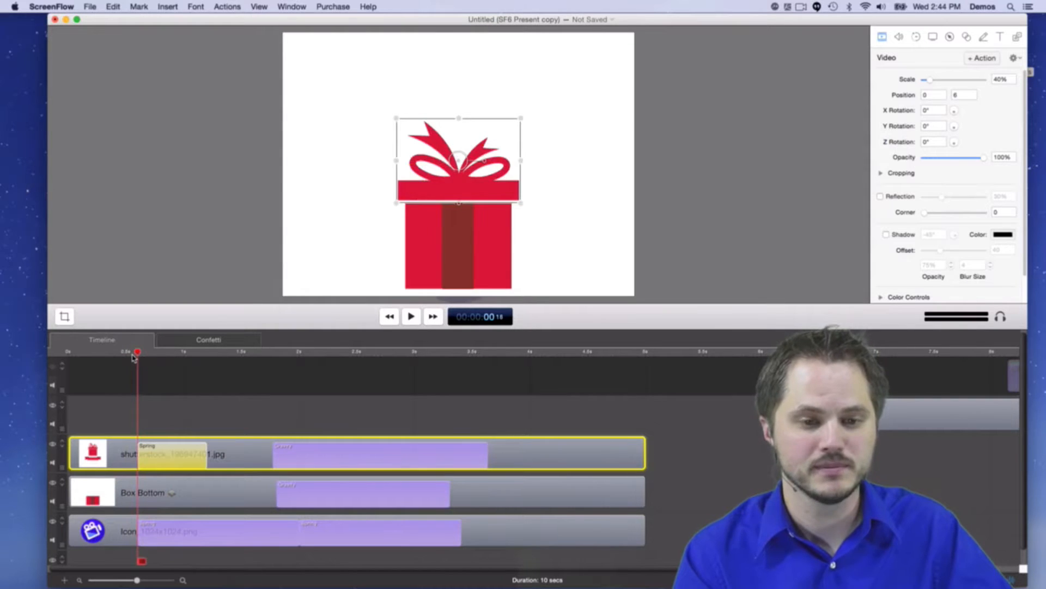
{"action": "key", "text": "space"}
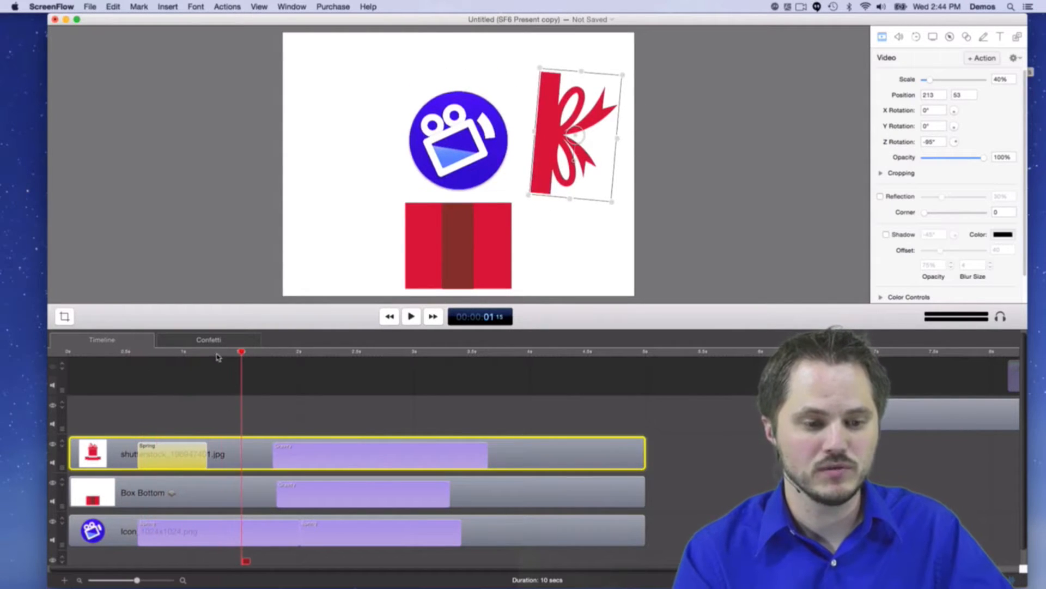
{"action": "left_click_drag", "start_coordinate": [216, 357], "coordinate": [207, 359]}
Select the icon's Spring action, play the animation from before it starts, and place the playhead at 1 second 19 frames.
{"action": "left_click", "coordinate": [220, 539]}
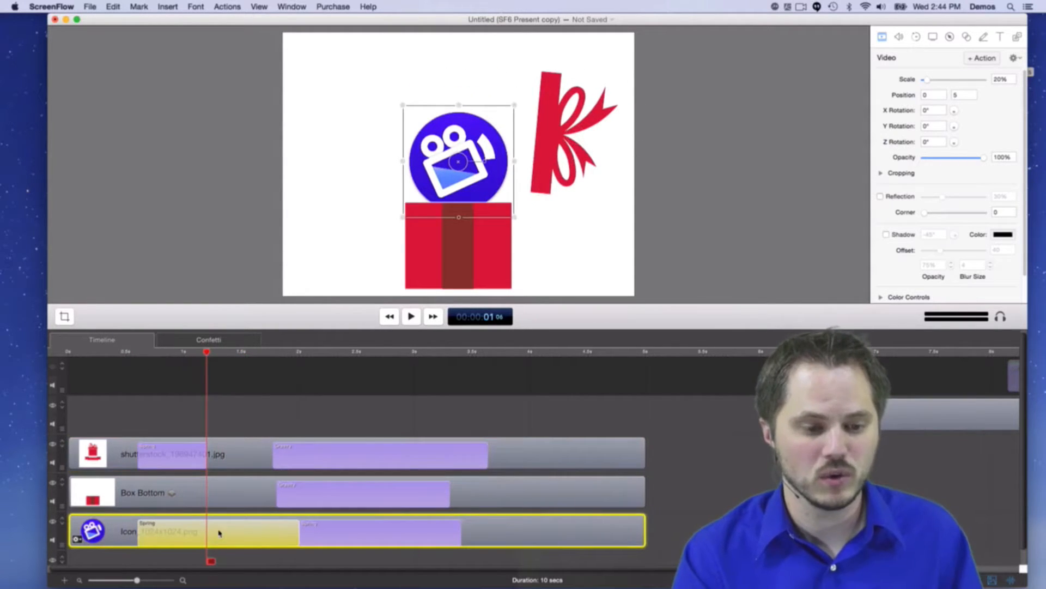
{"action": "left_click", "coordinate": [219, 354]}
{"action": "left_click_drag", "start_coordinate": [219, 355], "coordinate": [111, 366]}
{"action": "key", "text": "space"}
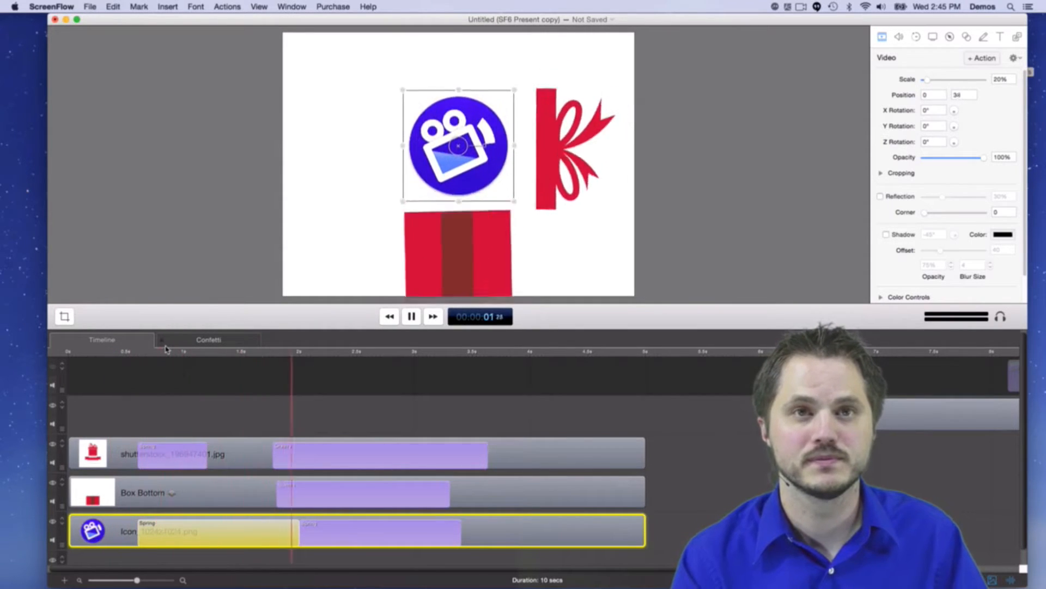
{"action": "key", "text": "space"}
{"action": "left_click", "coordinate": [257, 353]}
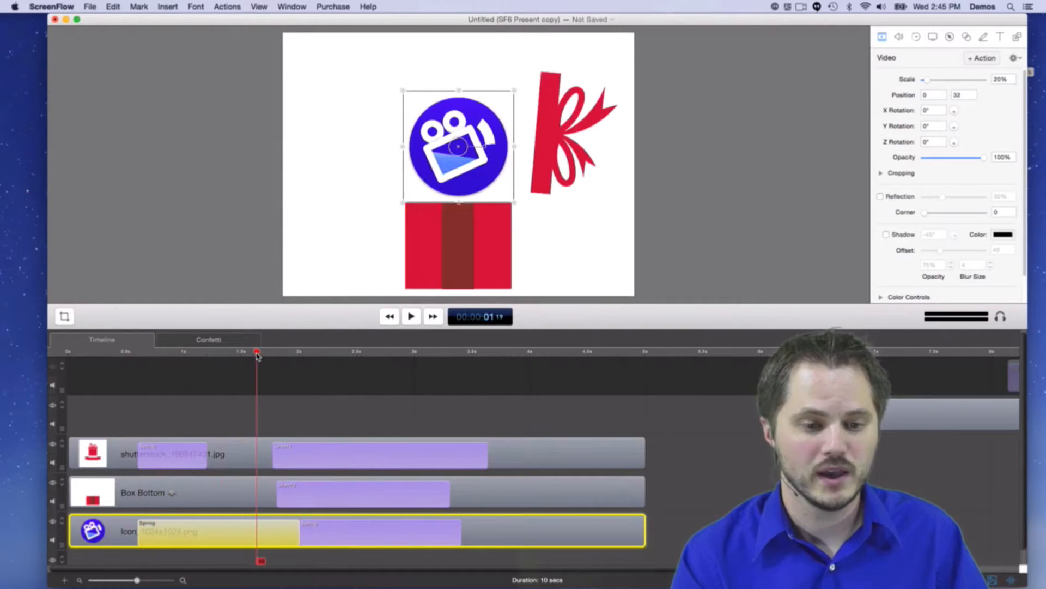
Select the lid's and then the icon's Spring action, and return the playhead to the start of these actions.
{"action": "left_click", "coordinate": [215, 455]}
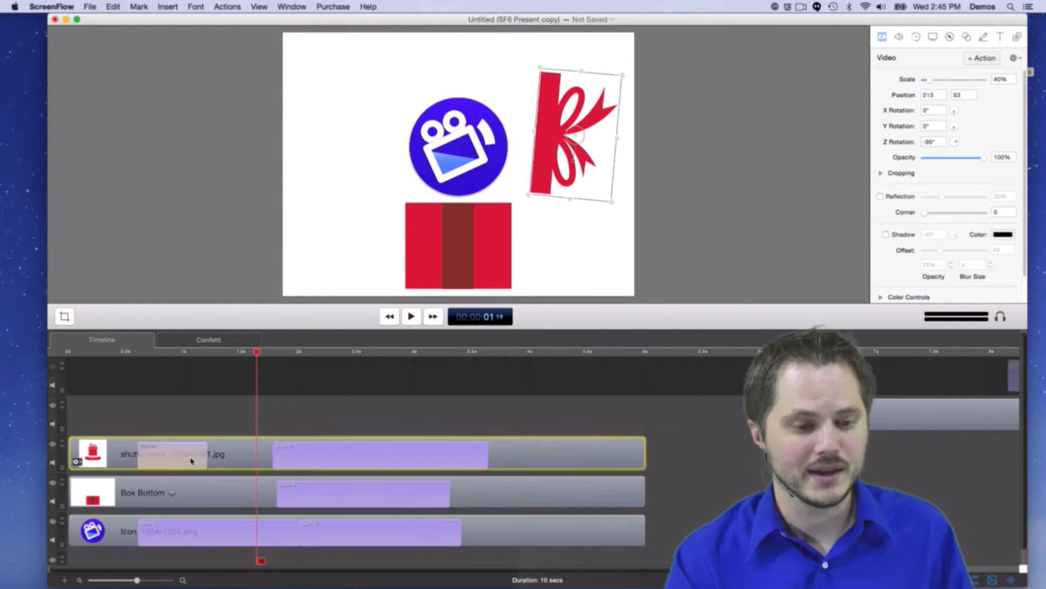
{"action": "left_click", "coordinate": [204, 532]}
{"action": "left_click_drag", "start_coordinate": [257, 353], "coordinate": [137, 352]}
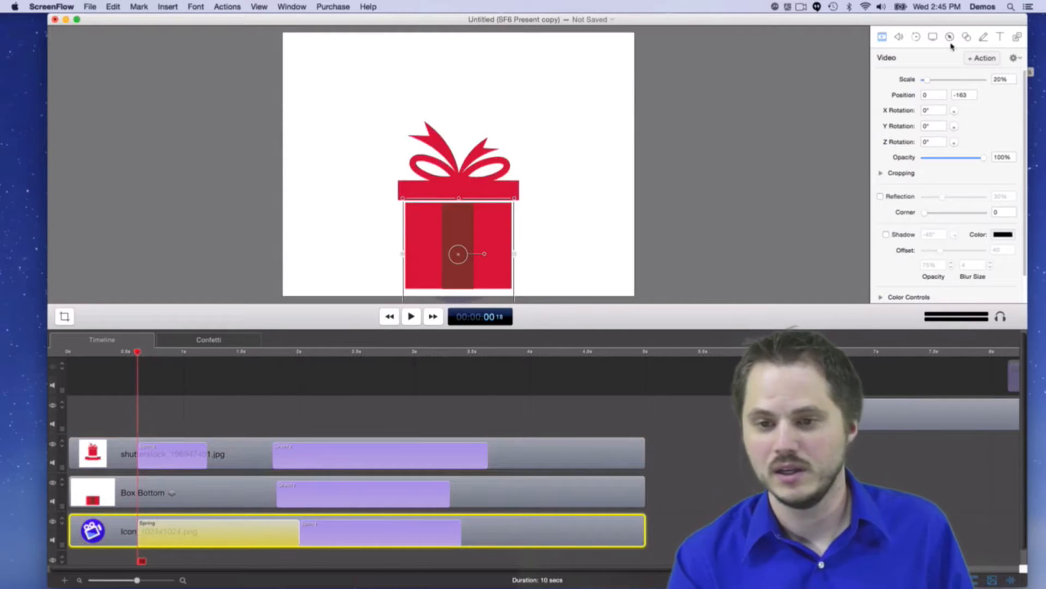
Open the Video Motion settings of the icon's Spring action and play the animation from just before that action.
{"action": "left_click", "coordinate": [916, 37]}
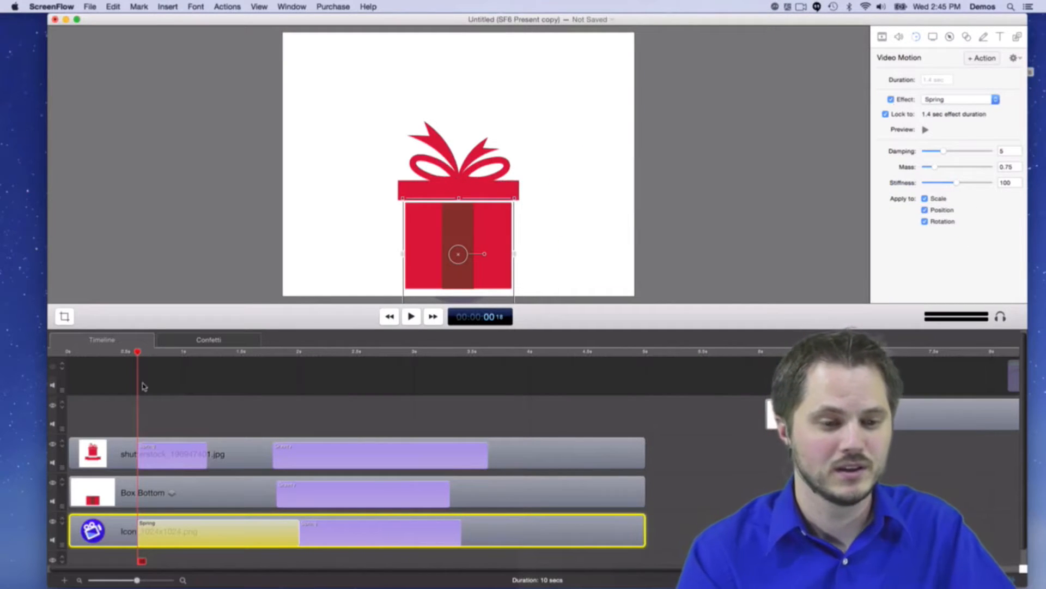
{"action": "mouse_move", "coordinate": [138, 356]}
{"action": "left_mouse_down"}
{"action": "mouse_move", "coordinate": [157, 355]}
{"action": "mouse_move", "coordinate": [127, 360]}
{"action": "left_mouse_up"}
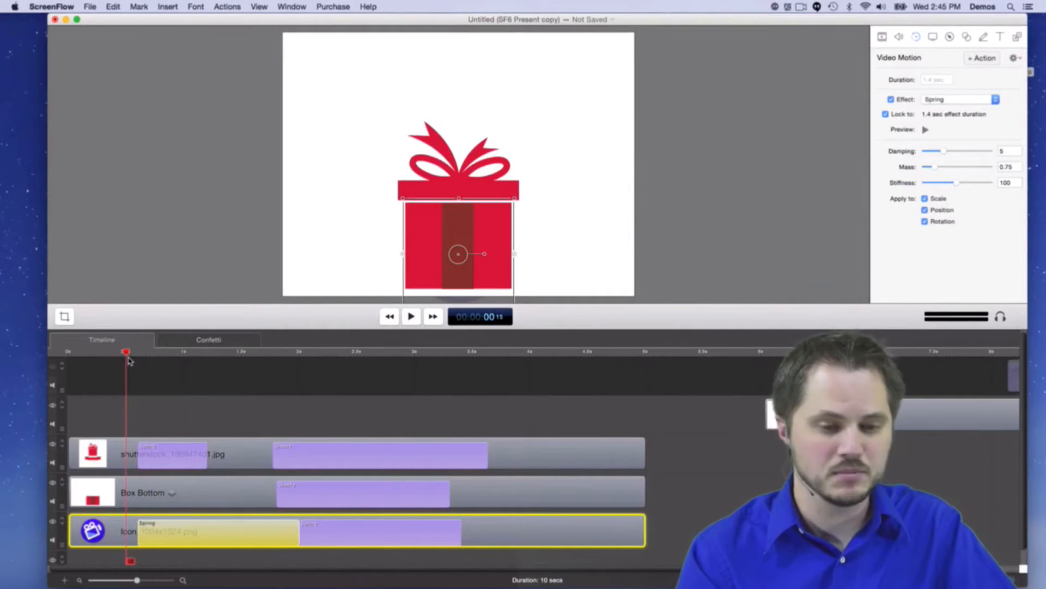
{"action": "key", "text": "space"}
{"action": "key", "text": "space"}
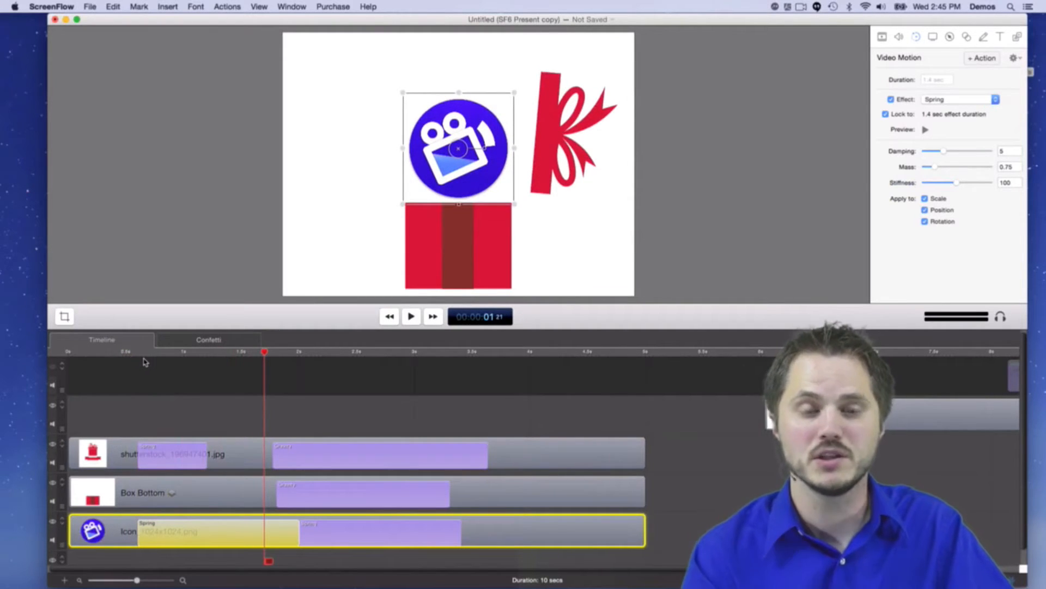
{"action": "mouse_move", "coordinate": [264, 352]}
{"action": "left_mouse_down"}
{"action": "mouse_move", "coordinate": [302, 355]}
{"action": "mouse_move", "coordinate": [267, 357]}
{"action": "left_mouse_up"}
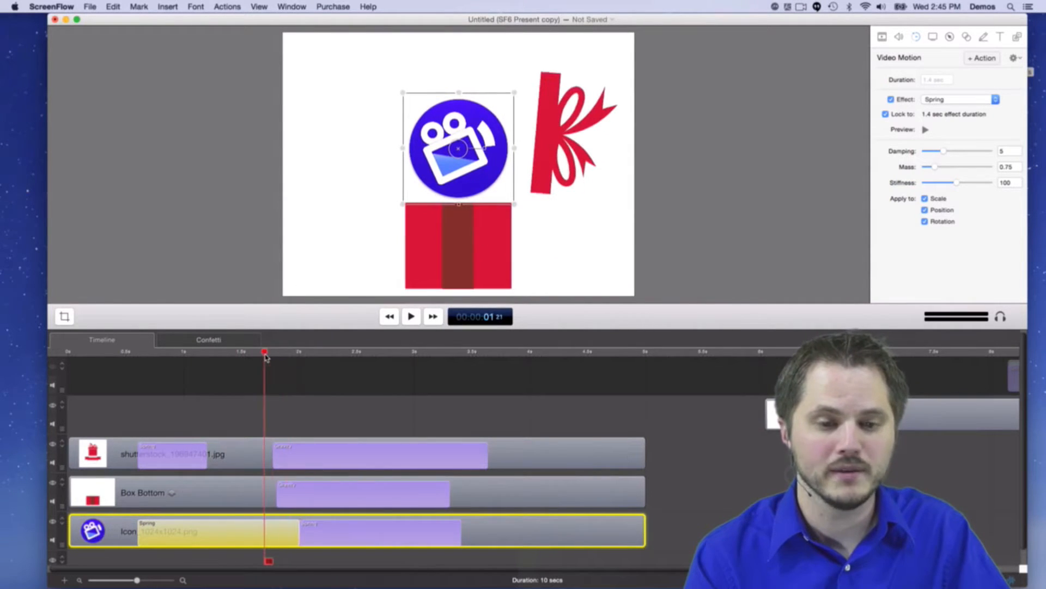
Select the gift lid's Gravity action and scrub through the lid's fall, including the area outside the canvas.
{"action": "left_click", "coordinate": [306, 463]}
{"action": "left_click_drag", "start_coordinate": [264, 352], "coordinate": [273, 354]}
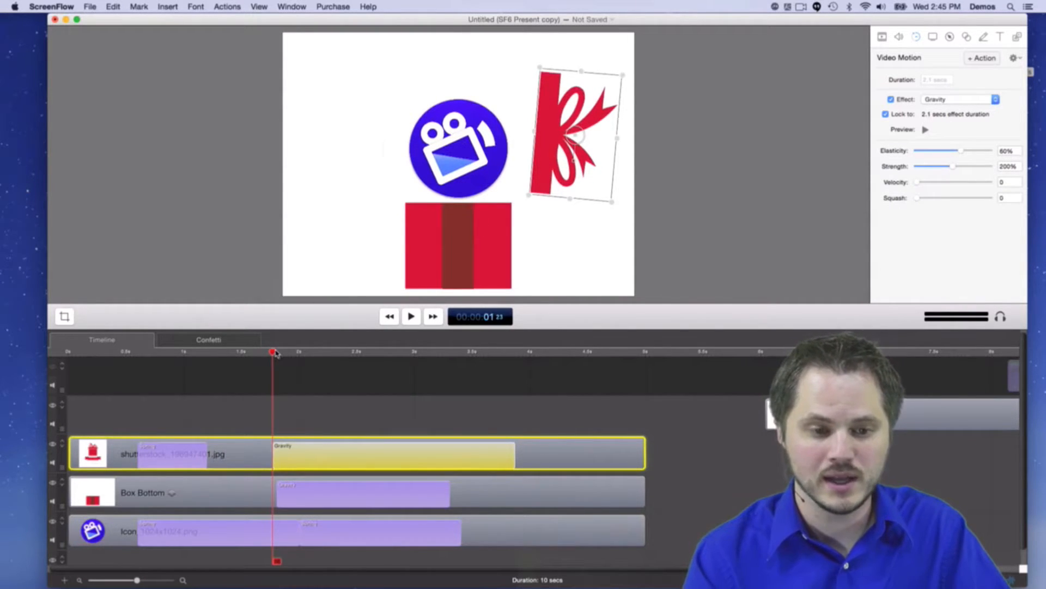
{"action": "left_click_drag", "start_coordinate": [275, 354], "coordinate": [343, 354]}
{"action": "scroll", "coordinate": [507, 223], "scroll_direction": "down", "scroll_amount": 5}
{"action": "scroll", "coordinate": [506, 223], "scroll_direction": "down", "scroll_amount": 3}
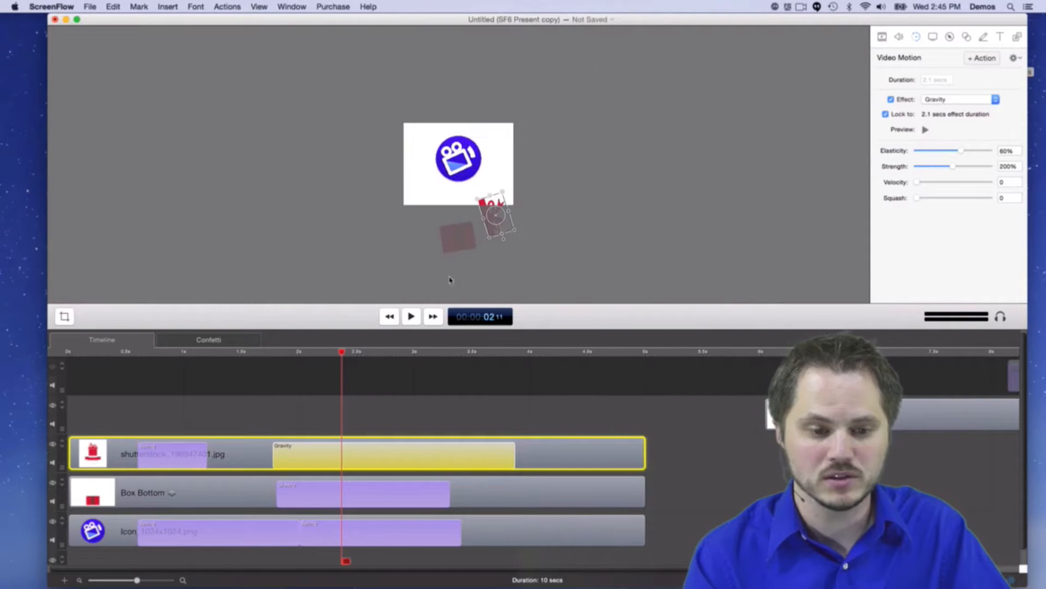
Play the lid's Gravity action twice, starting each time from just before it begins.
{"action": "left_click_drag", "start_coordinate": [341, 356], "coordinate": [264, 362]}
{"action": "key", "text": "space"}
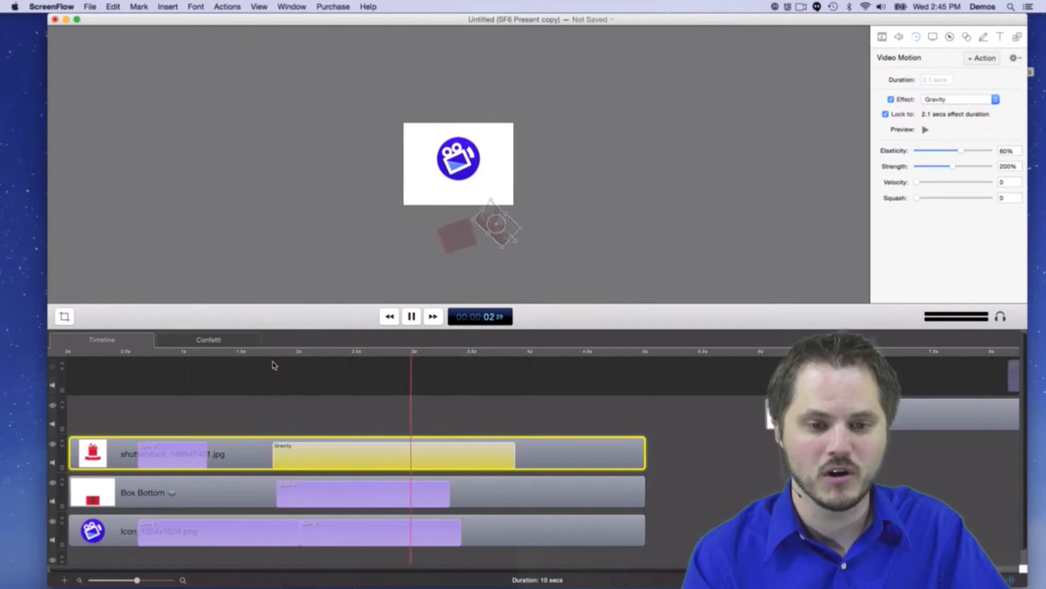
{"action": "key", "text": "space"}
{"action": "left_click_drag", "start_coordinate": [300, 367], "coordinate": [265, 355]}
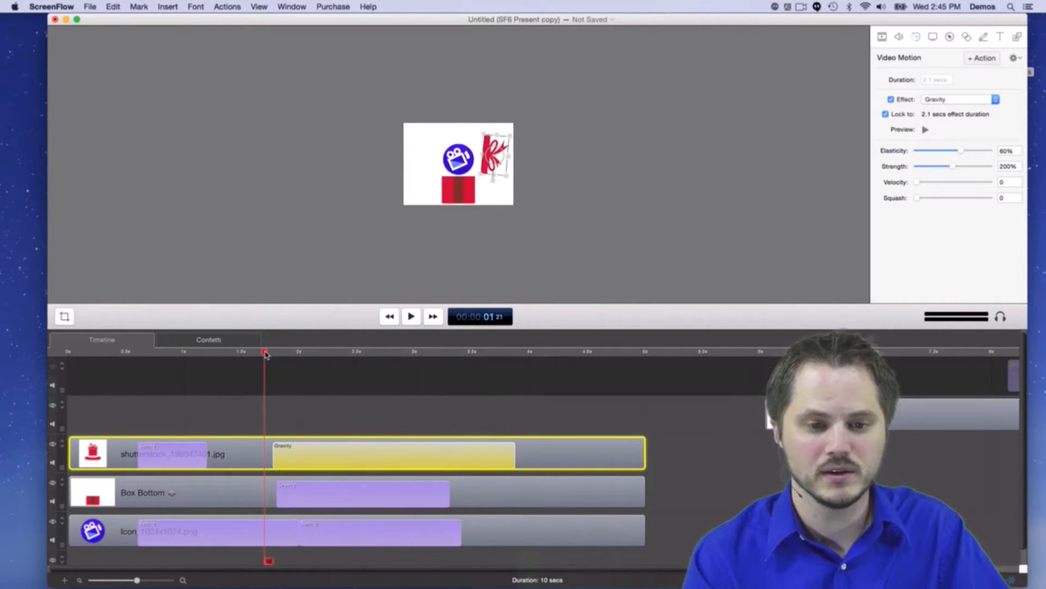
{"action": "key", "text": "space"}
{"action": "key", "text": "space"}
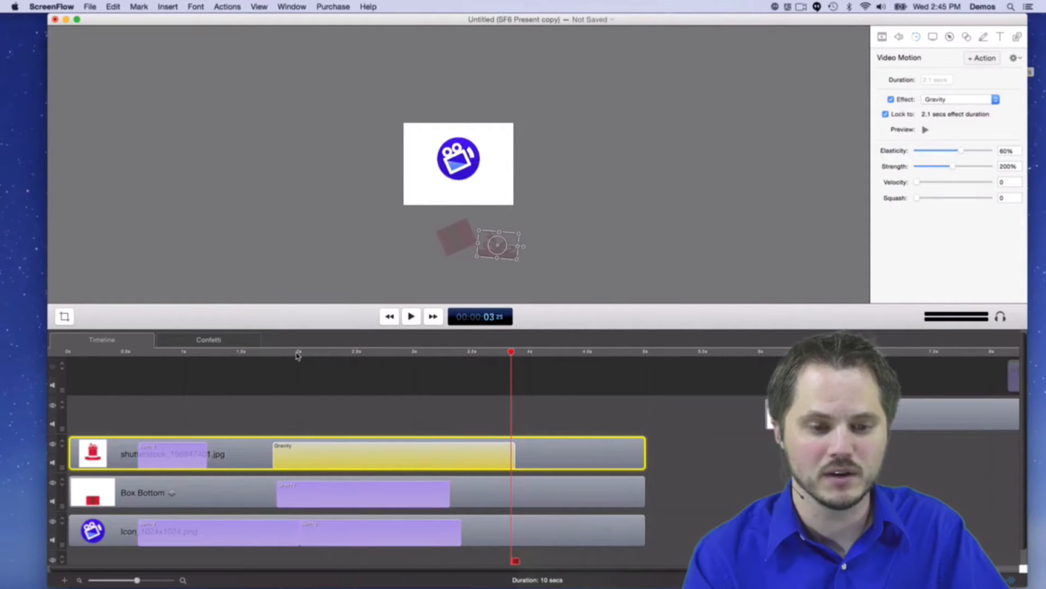
Replay the falling box parts from 1 second 17 frames, and move the playhead to the end of the lid's Gravity action.
{"action": "left_click_drag", "start_coordinate": [284, 353], "coordinate": [251, 357]}
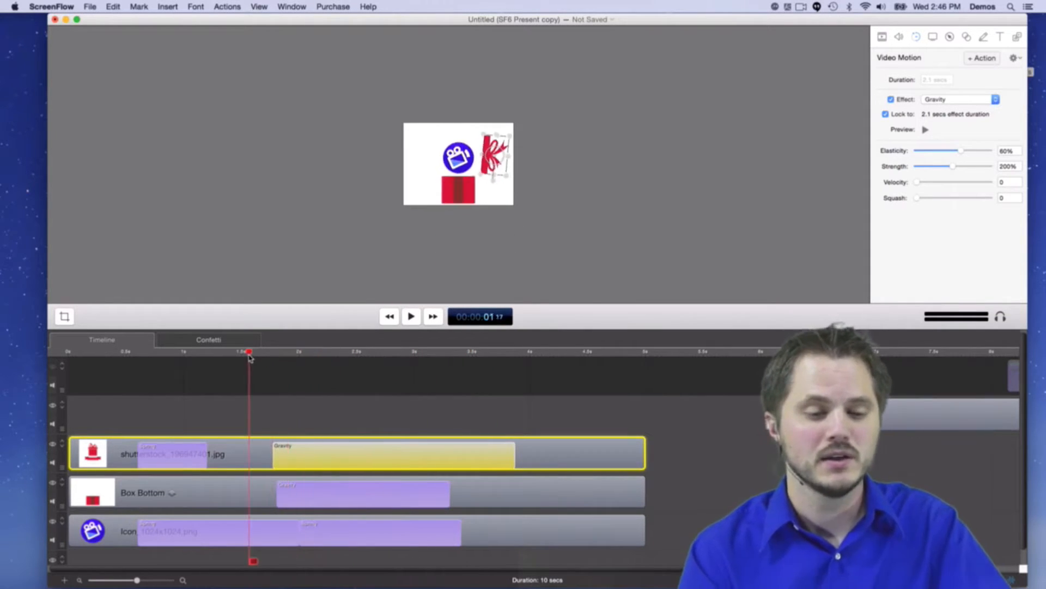
{"action": "key", "text": "space"}
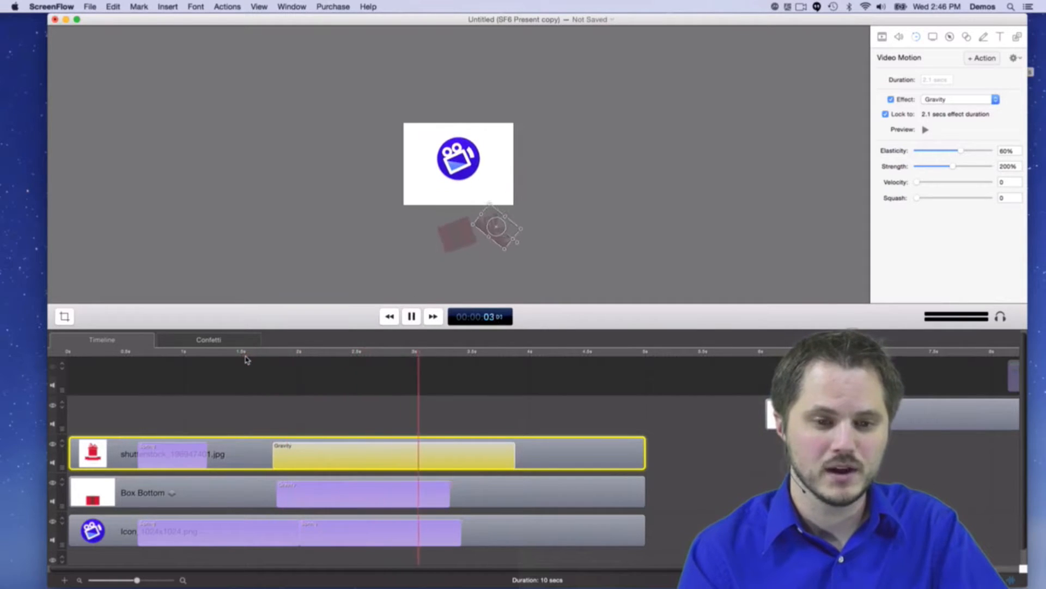
{"action": "key", "text": "space"}
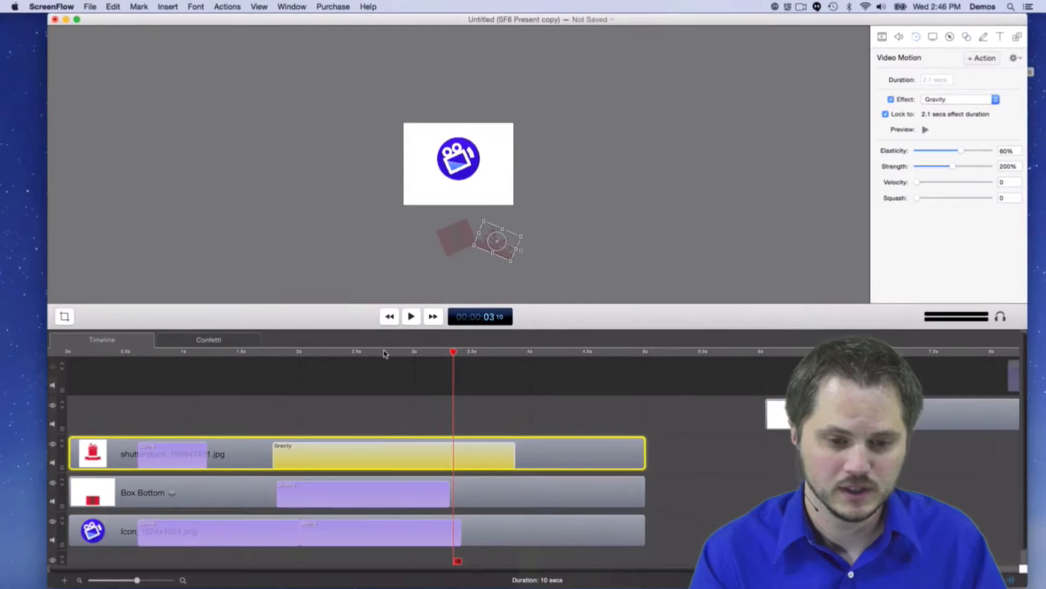
{"action": "left_click_drag", "start_coordinate": [432, 354], "coordinate": [513, 358]}
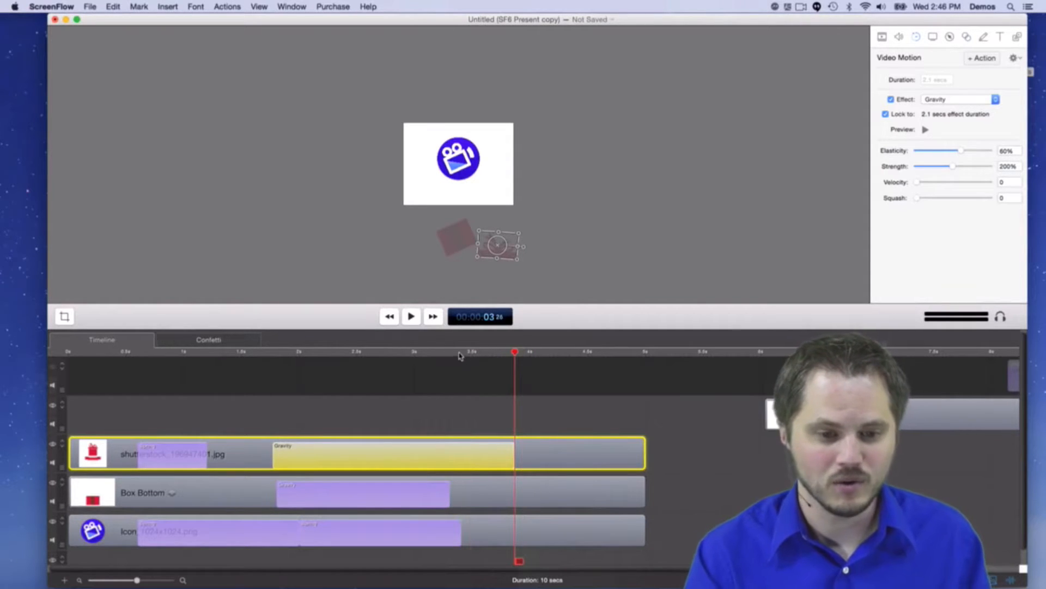
Enlarge the canvas view and play the whole gift-box animation from the beginning of the timeline.
{"action": "scroll", "coordinate": [325, 203], "scroll_direction": "up", "scroll_amount": 8}
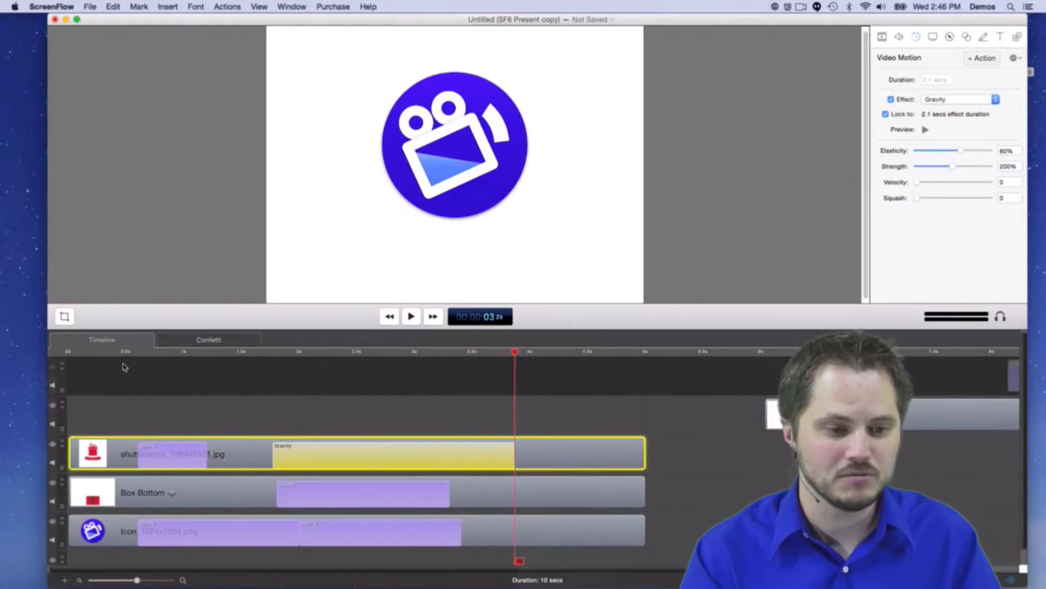
{"action": "left_click", "coordinate": [60, 351]}
{"action": "key", "text": "space"}
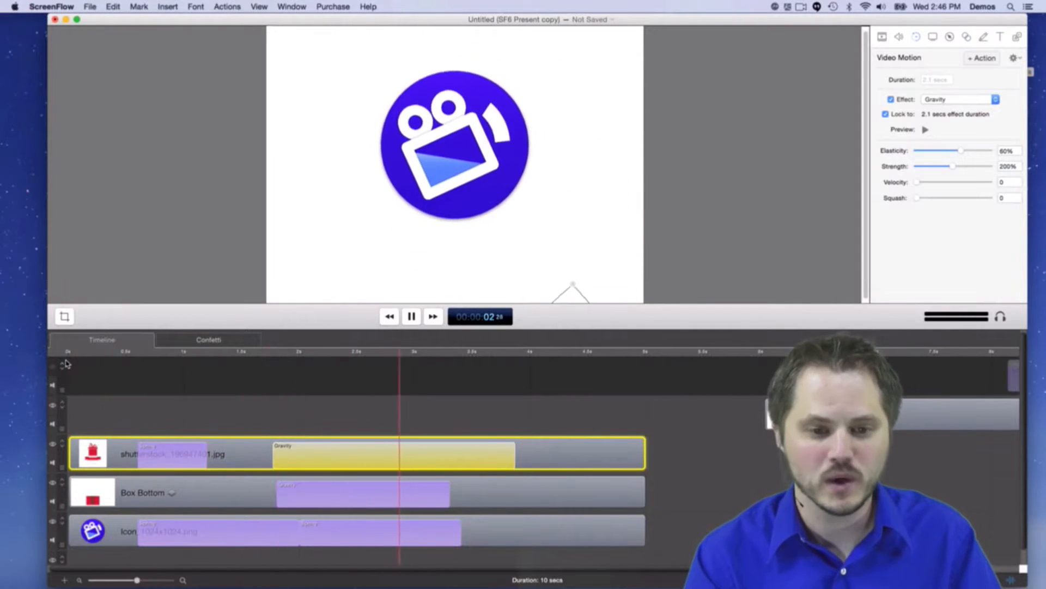
{"action": "key", "text": "space"}
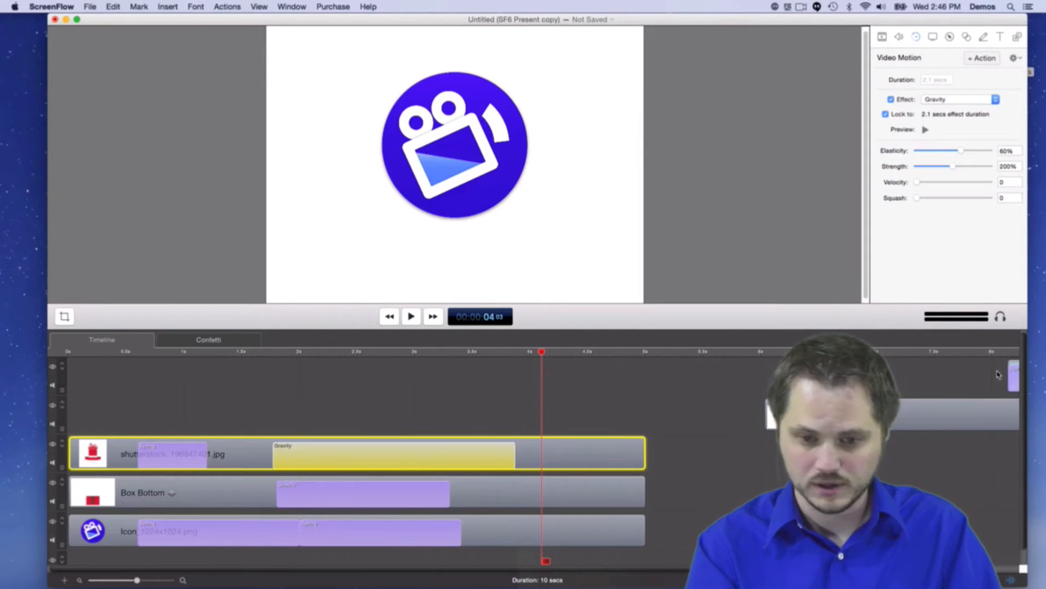
Move the ScreenFlow 6 text clip earlier so it ends with the gift-box clips at 5 seconds, and play the timeline from the start.
{"action": "left_click_drag", "start_coordinate": [136, 582], "coordinate": [119, 582]}
{"action": "left_click_drag", "start_coordinate": [607, 372], "coordinate": [305, 375]}
{"action": "left_click", "coordinate": [325, 353]}
{"action": "left_click_drag", "start_coordinate": [243, 354], "coordinate": [55, 357]}
{"action": "key", "text": "space"}
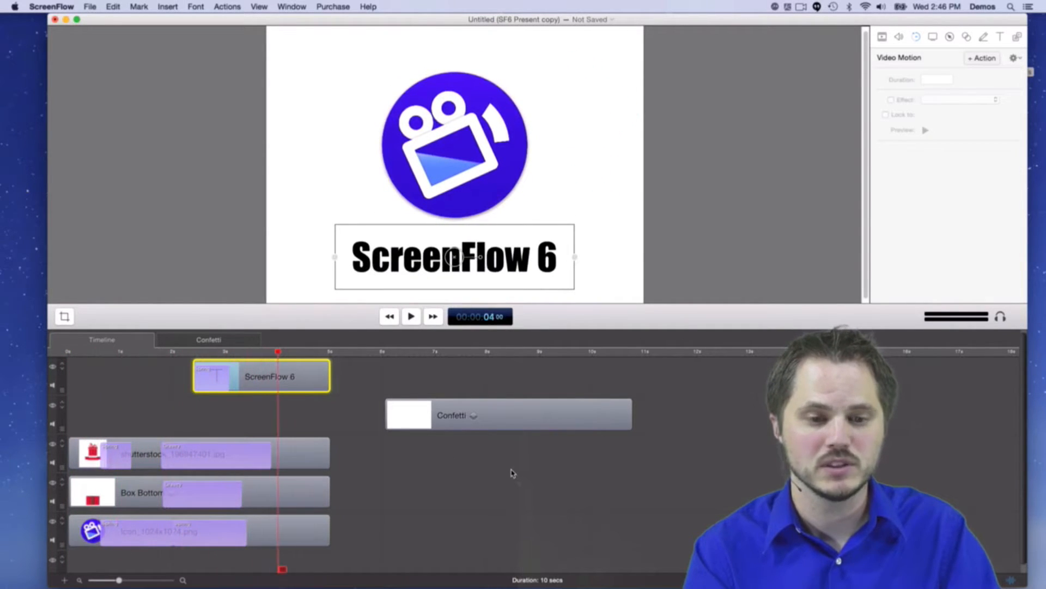
Examine the text clip's Video properties at its start and further into its Spring action, and play the clip.
{"action": "left_click_drag", "start_coordinate": [194, 353], "coordinate": [194, 353]}
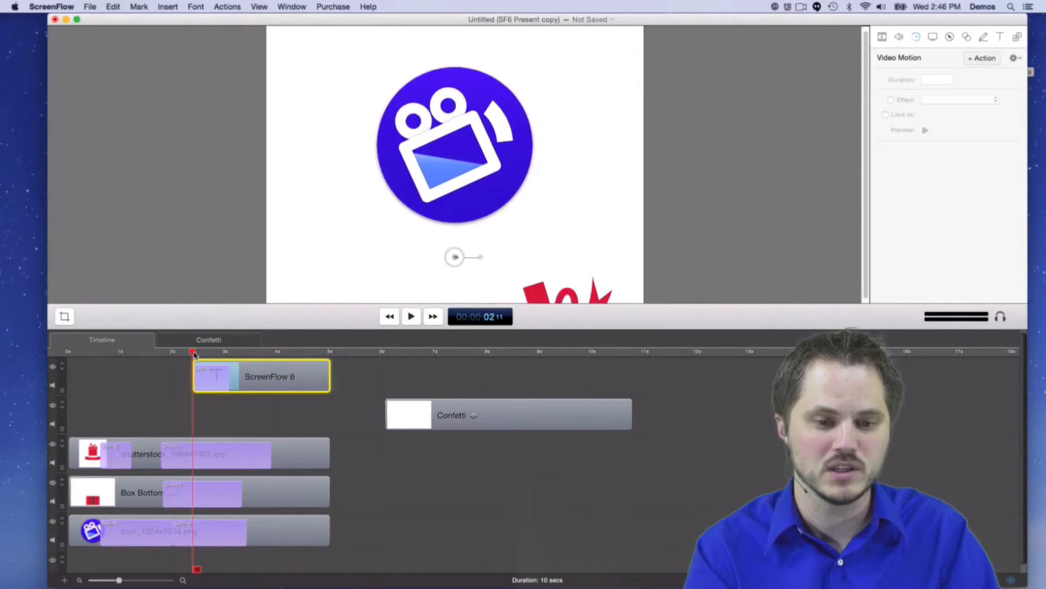
{"action": "left_click", "coordinate": [884, 37]}
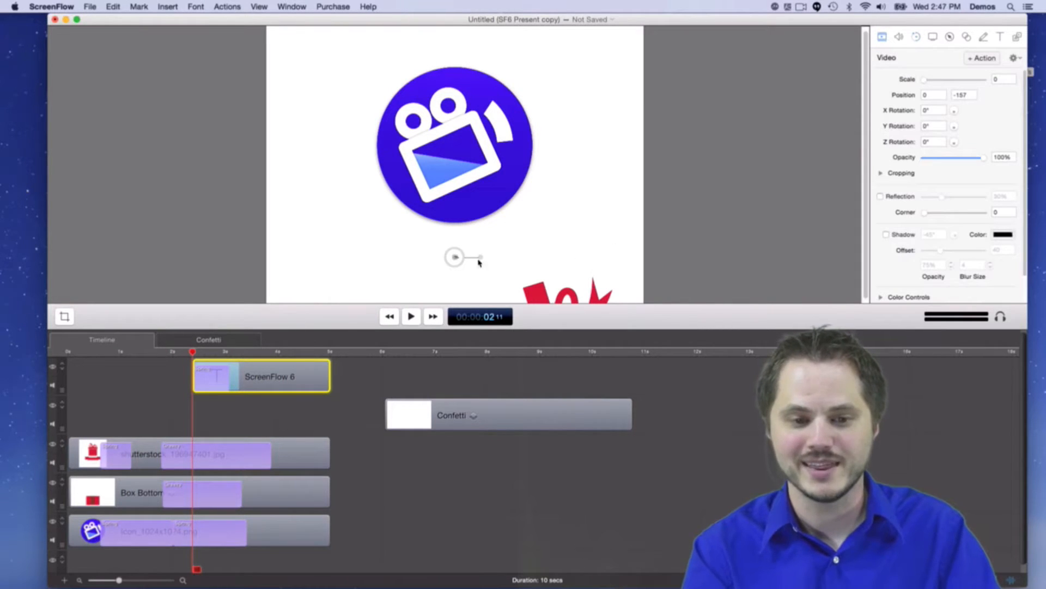
{"action": "left_click_drag", "start_coordinate": [192, 356], "coordinate": [222, 355]}
{"action": "key", "text": "space"}
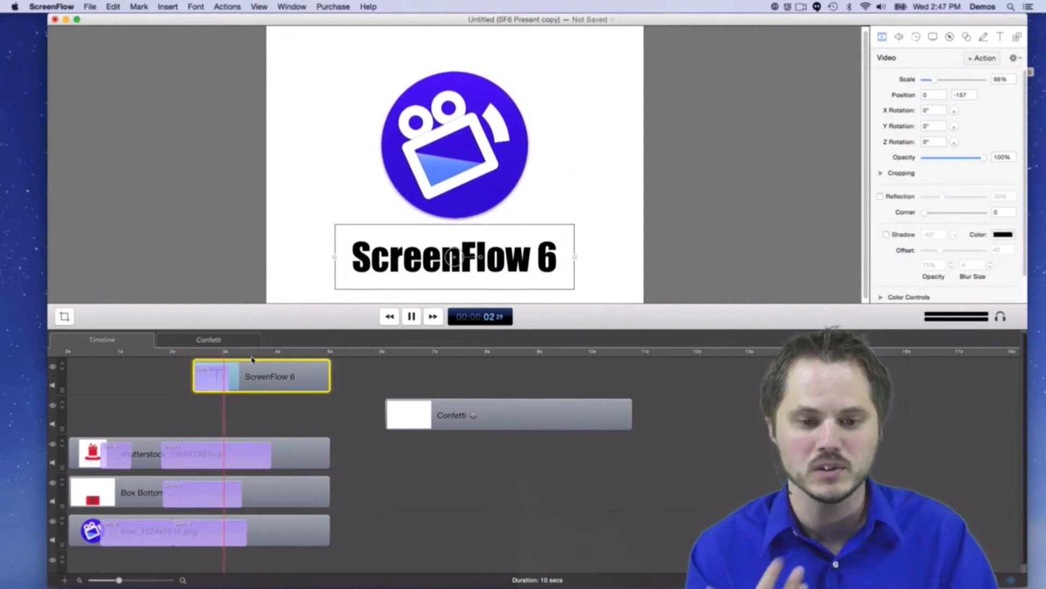
{"action": "key", "text": "space"}
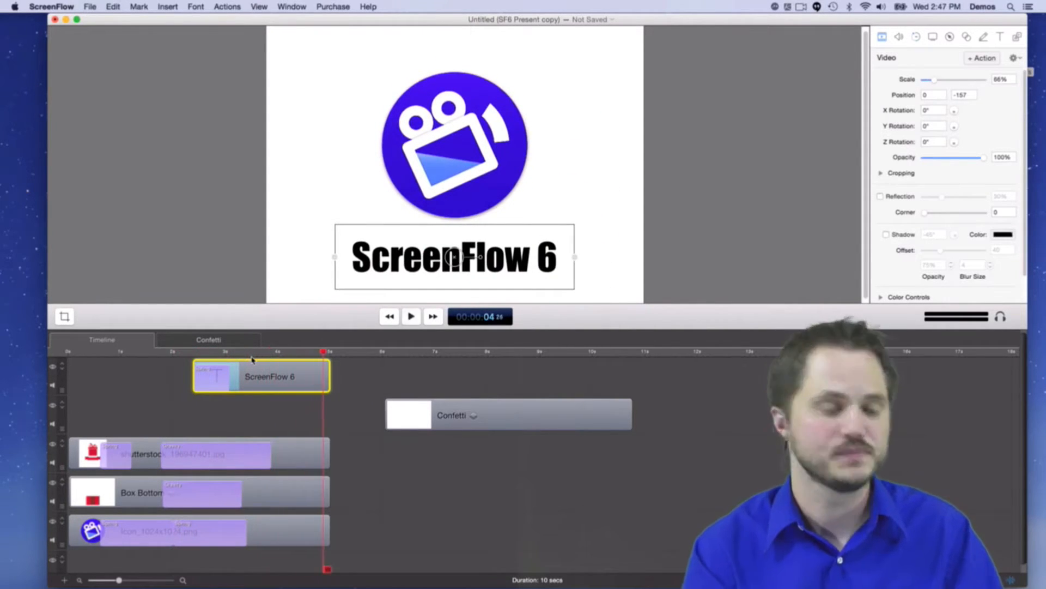
Select the text clip's Spring action, scrub to 2 seconds 25 frames, and view the effect choices in its Video Motion settings.
{"action": "mouse_move", "coordinate": [272, 382]}
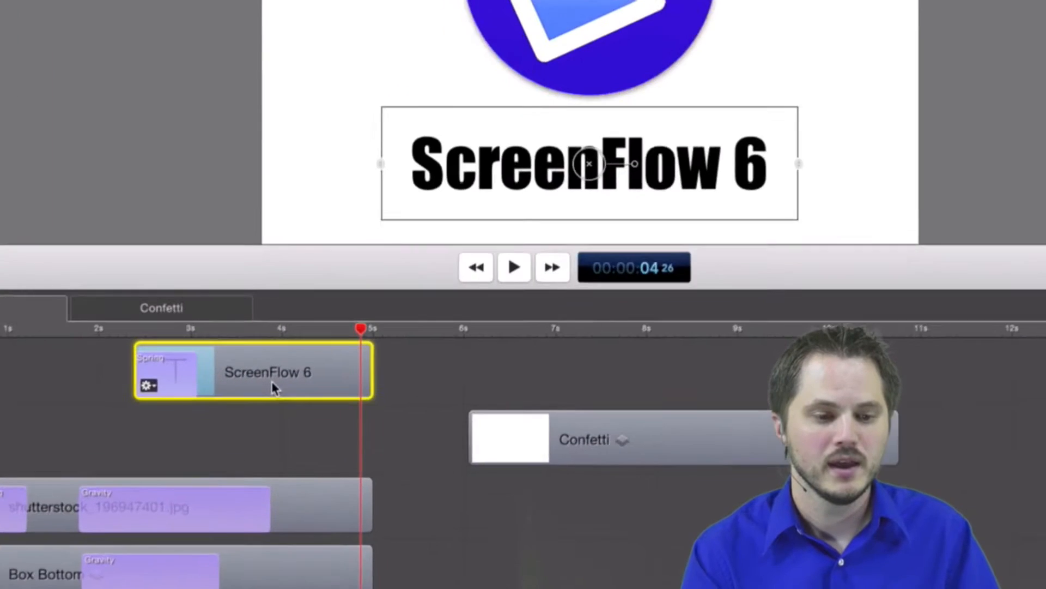
{"action": "left_click", "coordinate": [143, 328]}
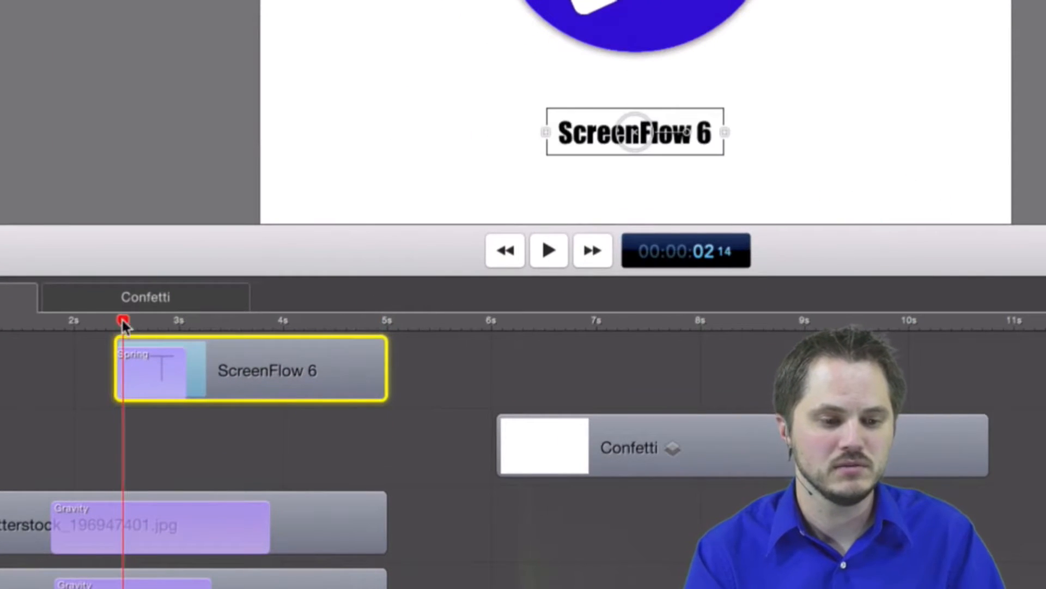
{"action": "left_click", "coordinate": [136, 360]}
{"action": "left_click_drag", "start_coordinate": [121, 323], "coordinate": [159, 322]}
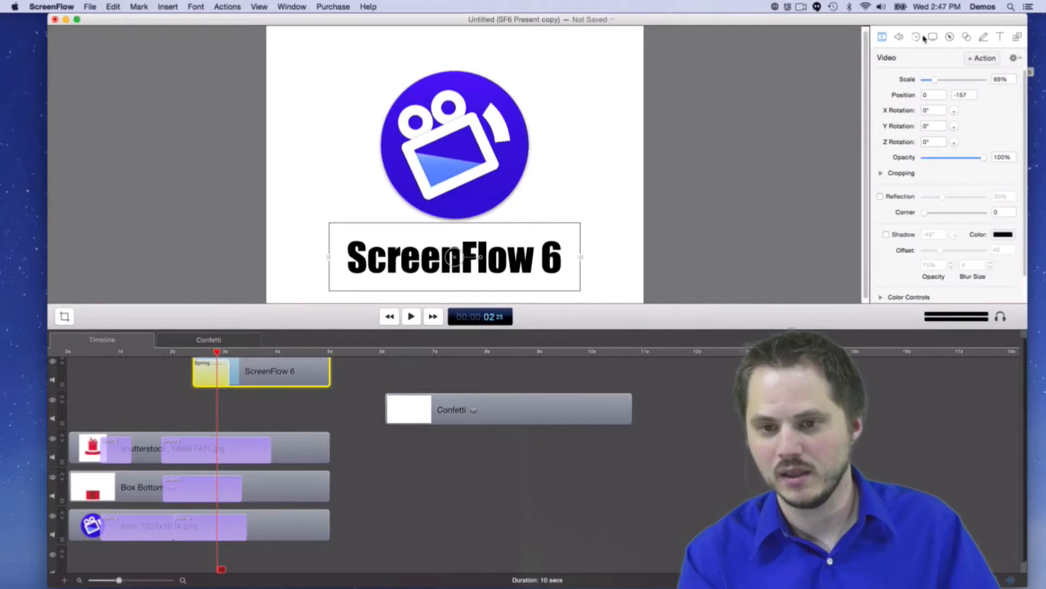
{"action": "left_click", "coordinate": [922, 37]}
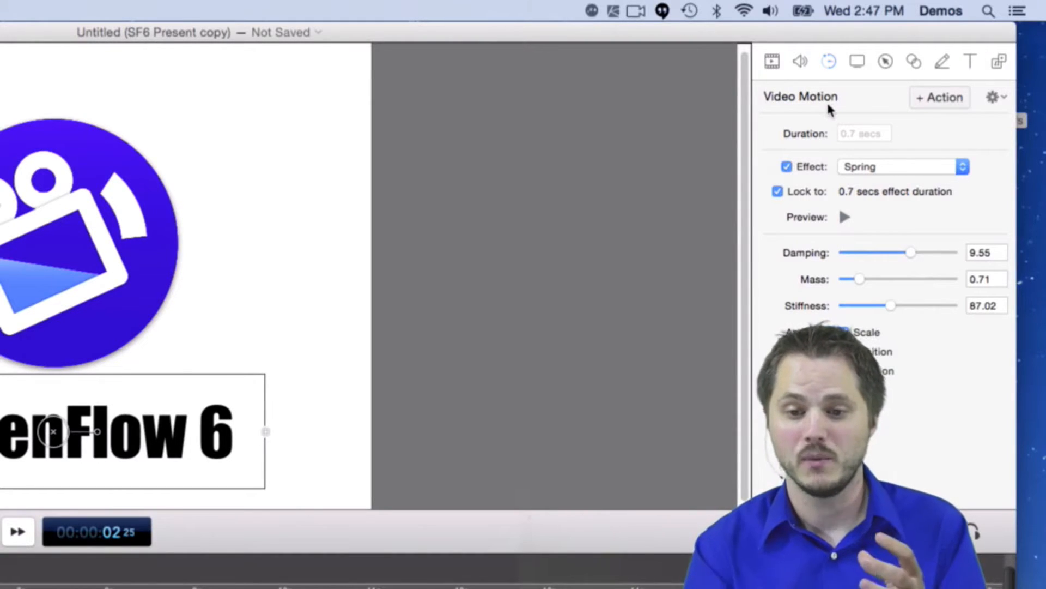
{"action": "left_click", "coordinate": [903, 166]}
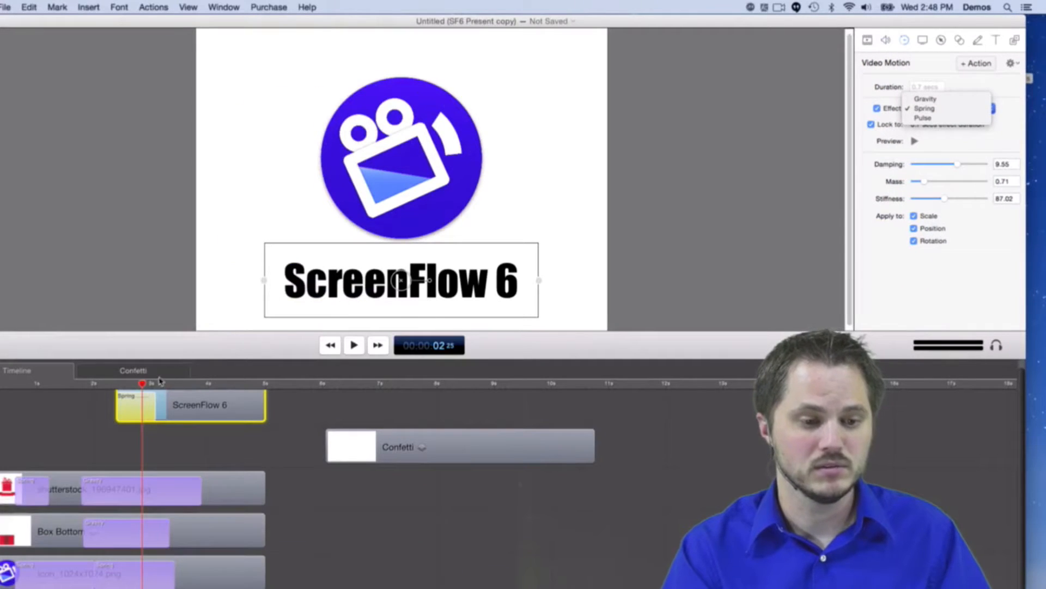
{"action": "left_click", "coordinate": [143, 385]}
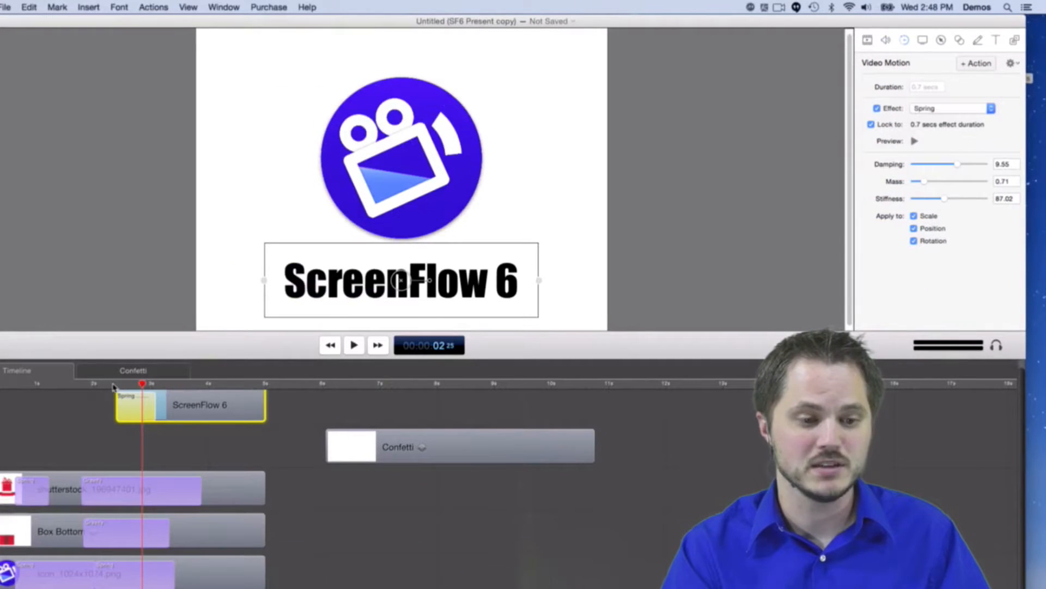
Compare the text's Video properties at the start and end of its Spring action, and return to the Video Motion settings.
{"action": "left_click", "coordinate": [117, 384]}
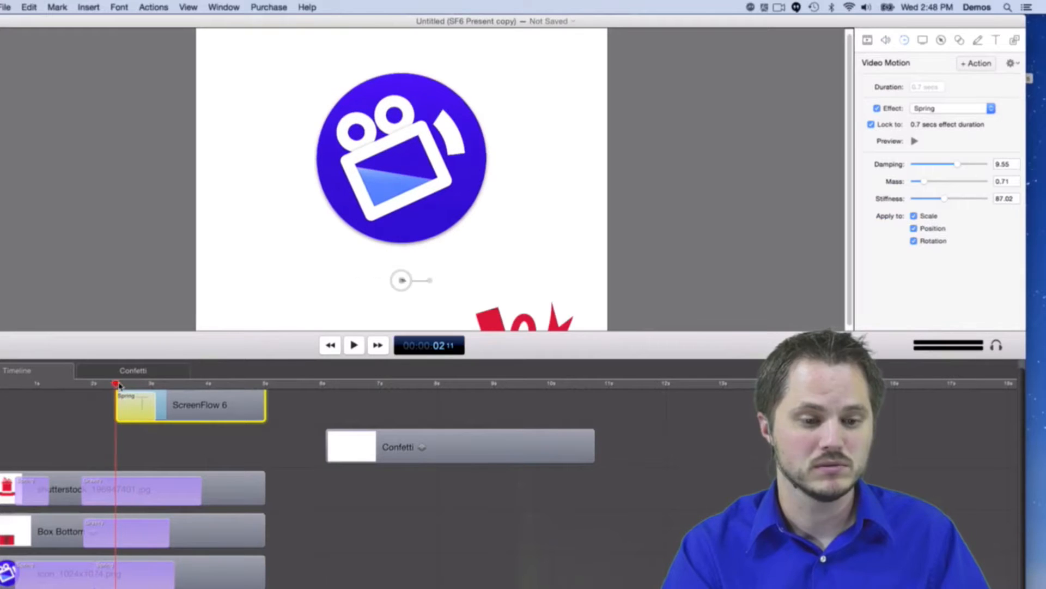
{"action": "left_click", "coordinate": [867, 40]}
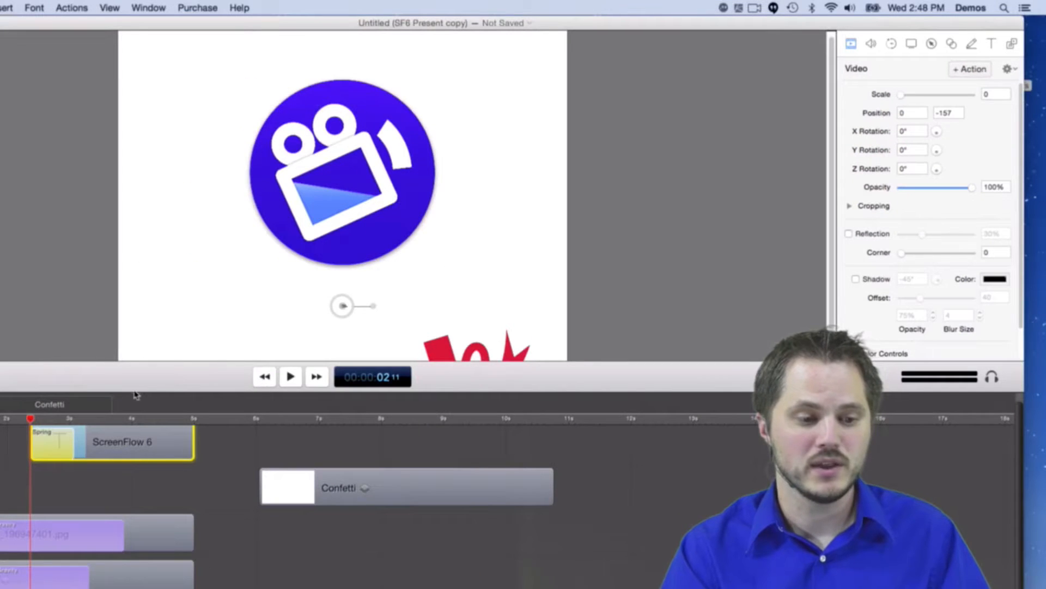
{"action": "left_click_drag", "start_coordinate": [39, 423], "coordinate": [74, 425]}
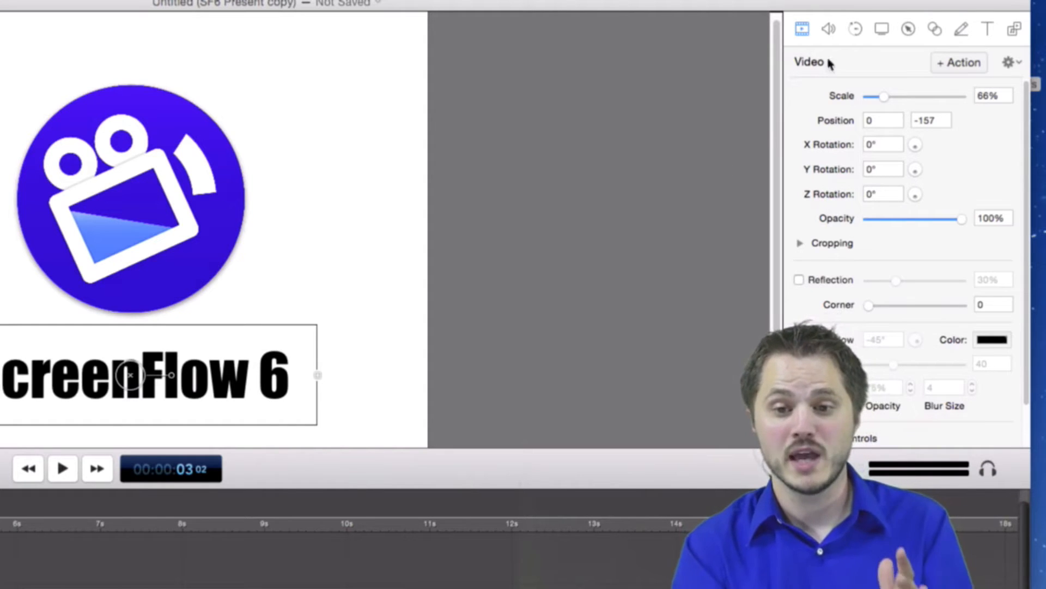
{"action": "left_click", "coordinate": [857, 29]}
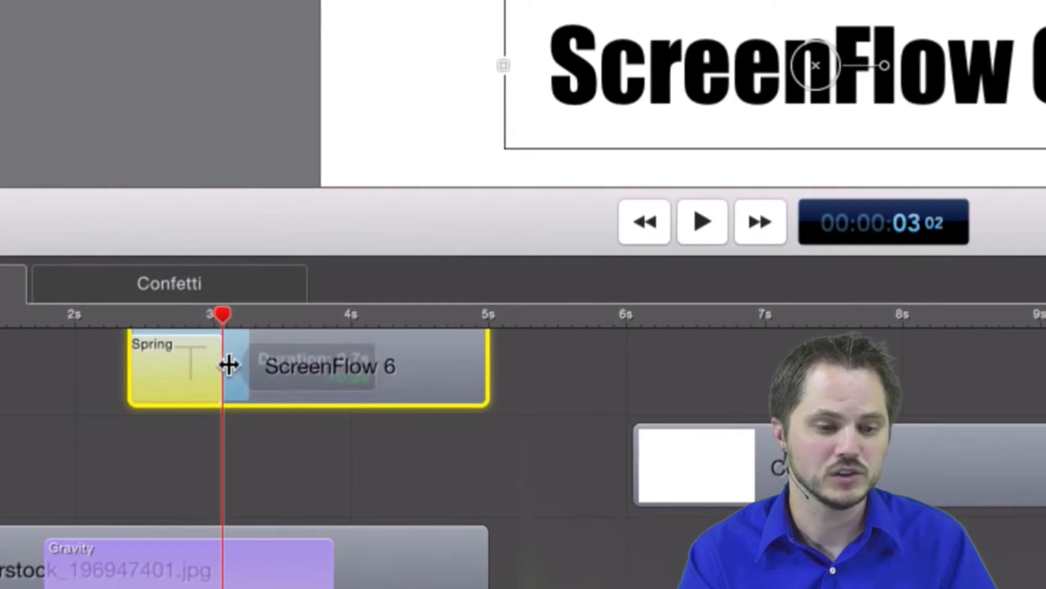
Play the ScreenFlow 6 text's pop-in twice, starting from just before its Spring action.
{"action": "mouse_move", "coordinate": [164, 364]}
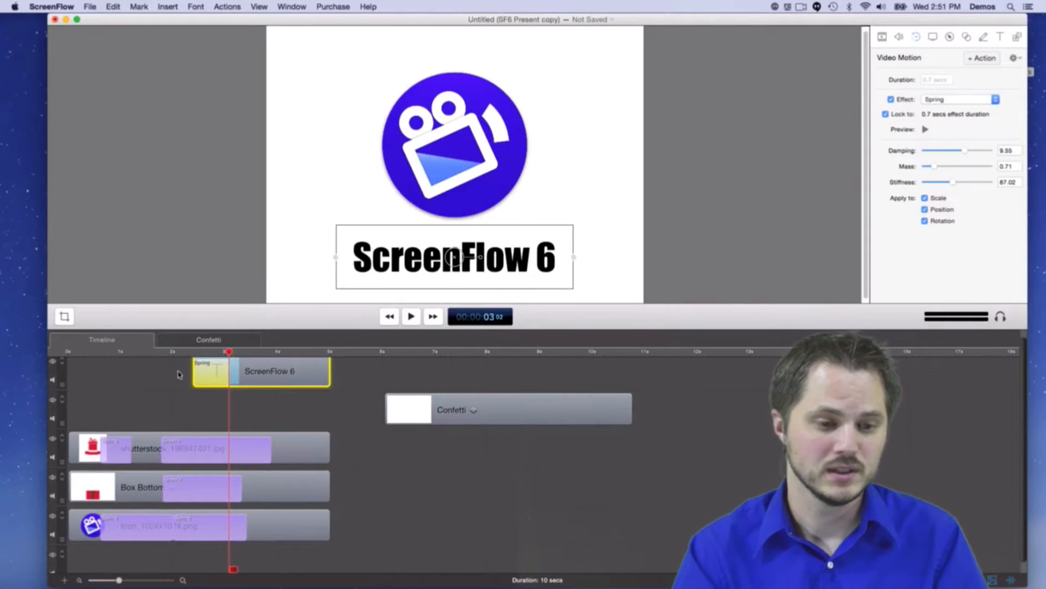
{"action": "left_click", "coordinate": [171, 353]}
{"action": "key", "text": "space"}
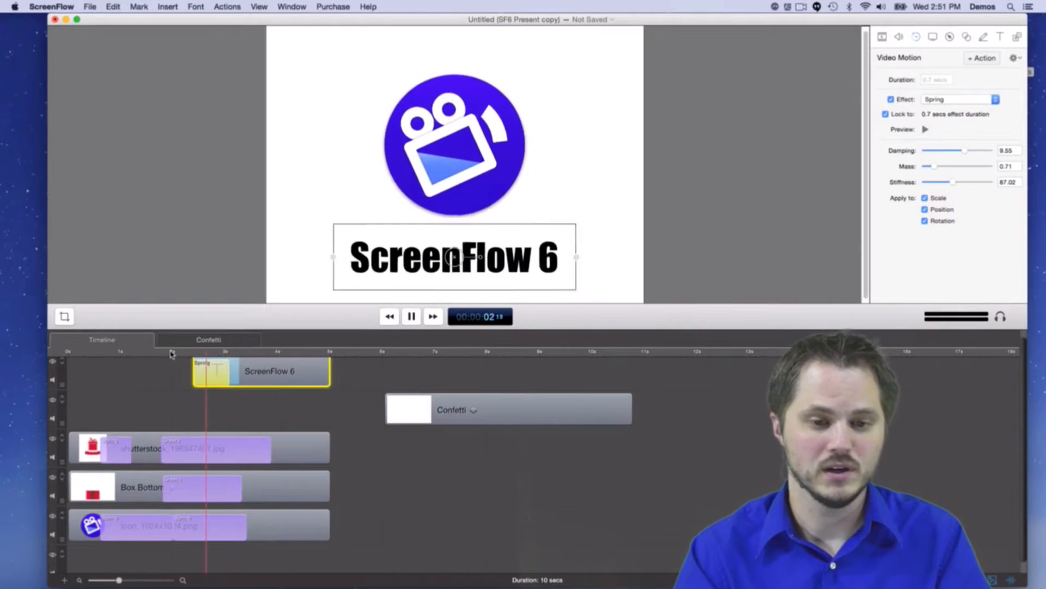
{"action": "left_click", "coordinate": [180, 354]}
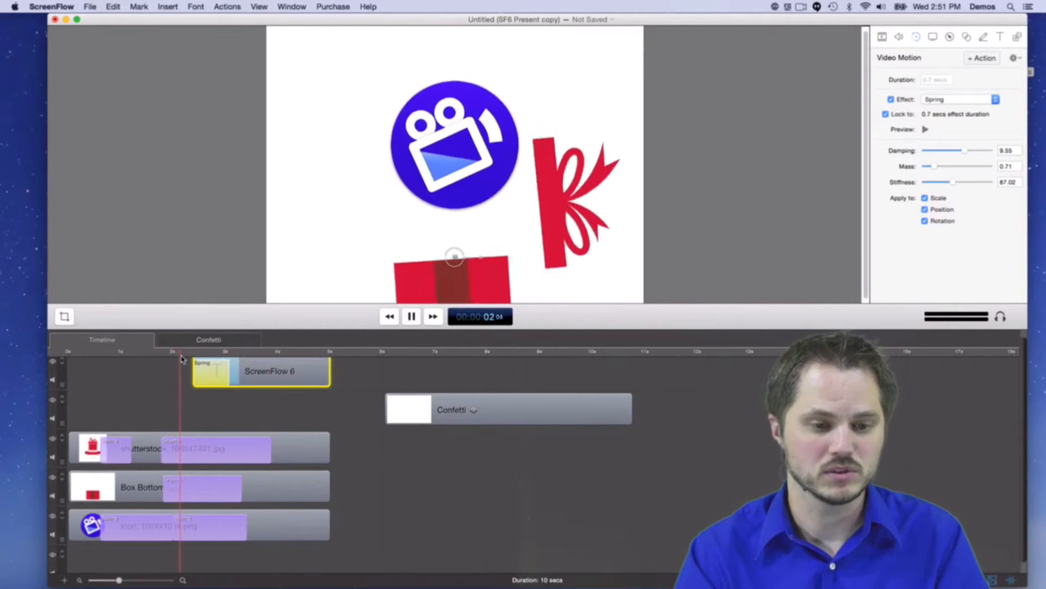
{"action": "key", "text": "space"}
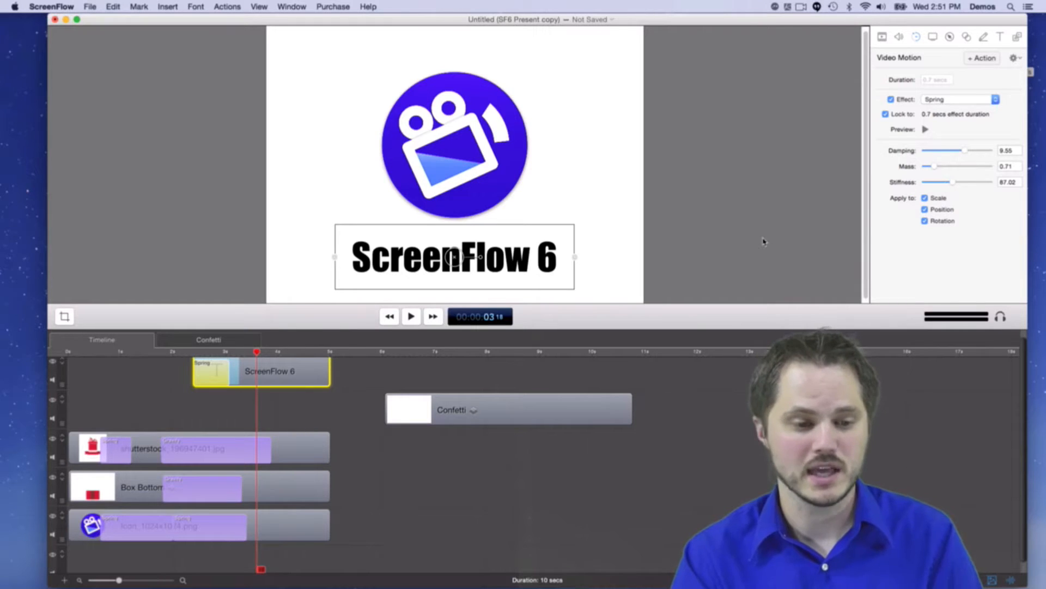
Scrub across the ScreenFlow 6 text's Spring action, and play the animation from the start through to the Confetti clip.
{"action": "left_click_drag", "start_coordinate": [188, 355], "coordinate": [247, 353]}
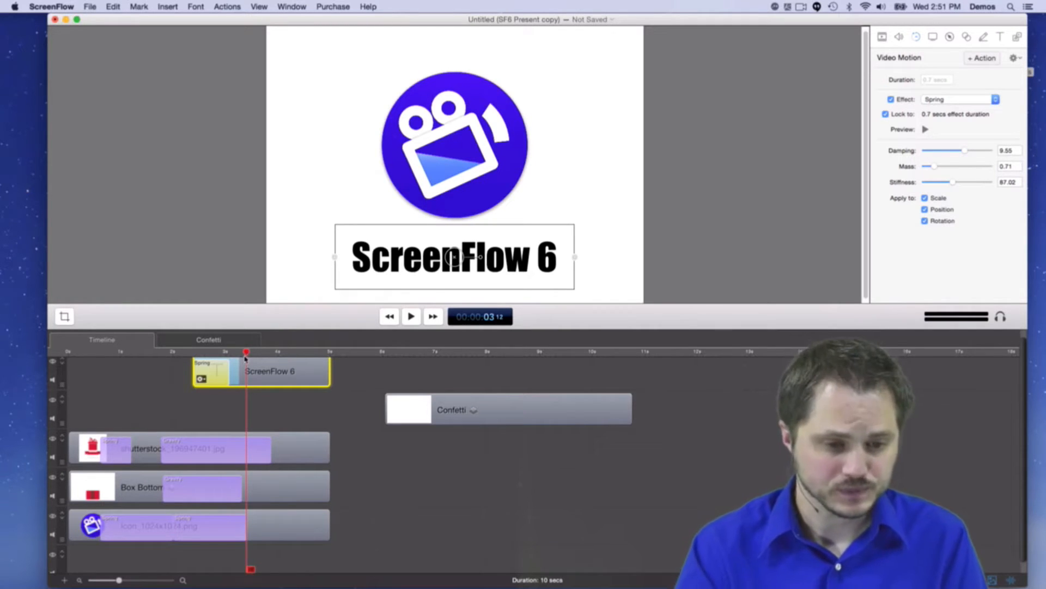
{"action": "left_click_drag", "start_coordinate": [246, 352], "coordinate": [276, 347]}
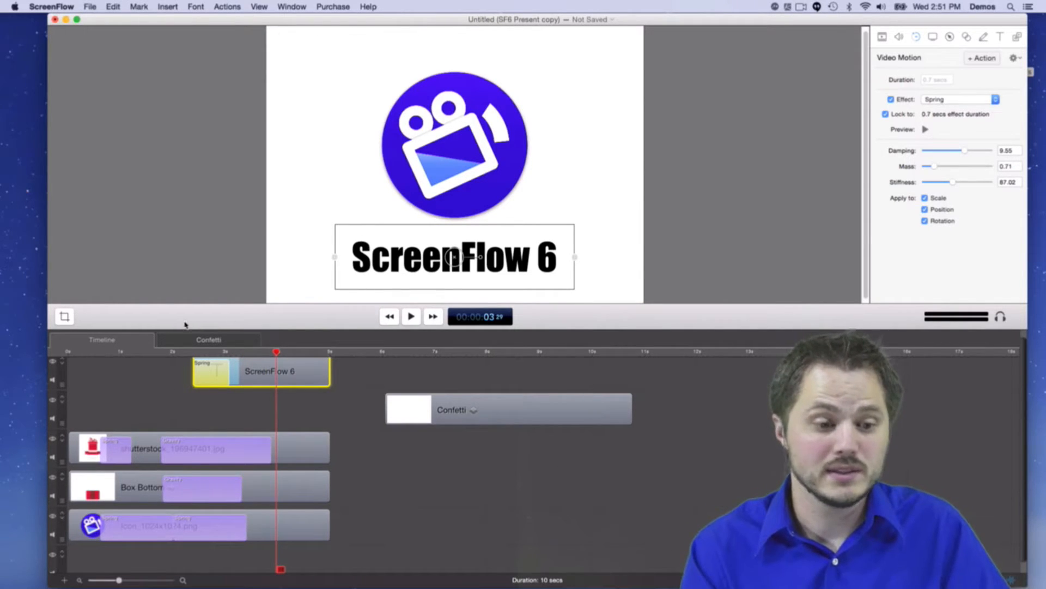
{"action": "left_click_drag", "start_coordinate": [147, 353], "coordinate": [60, 353]}
{"action": "key", "text": "space"}
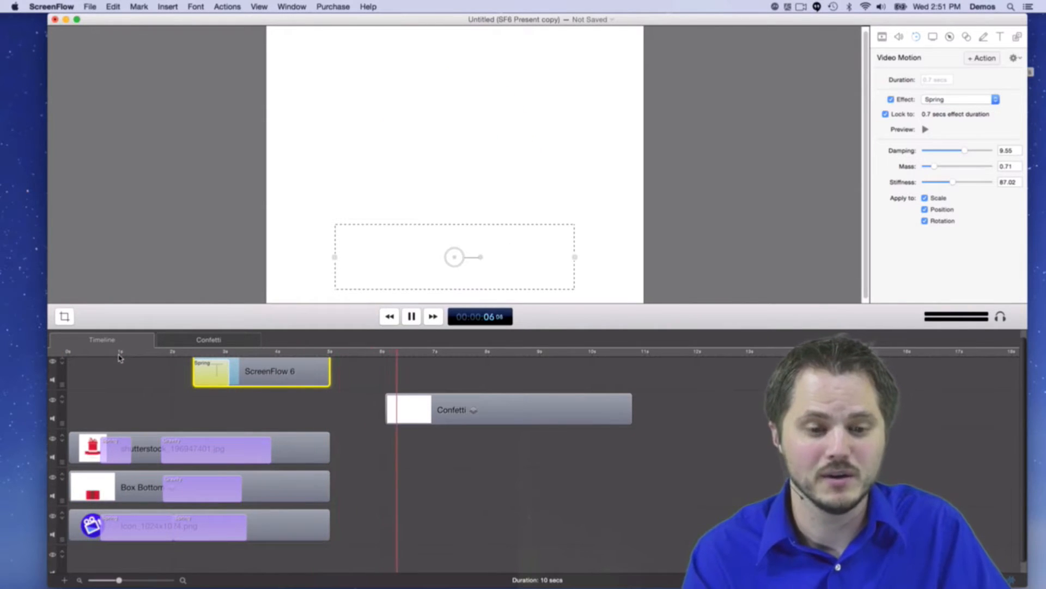
{"action": "key", "text": "space"}
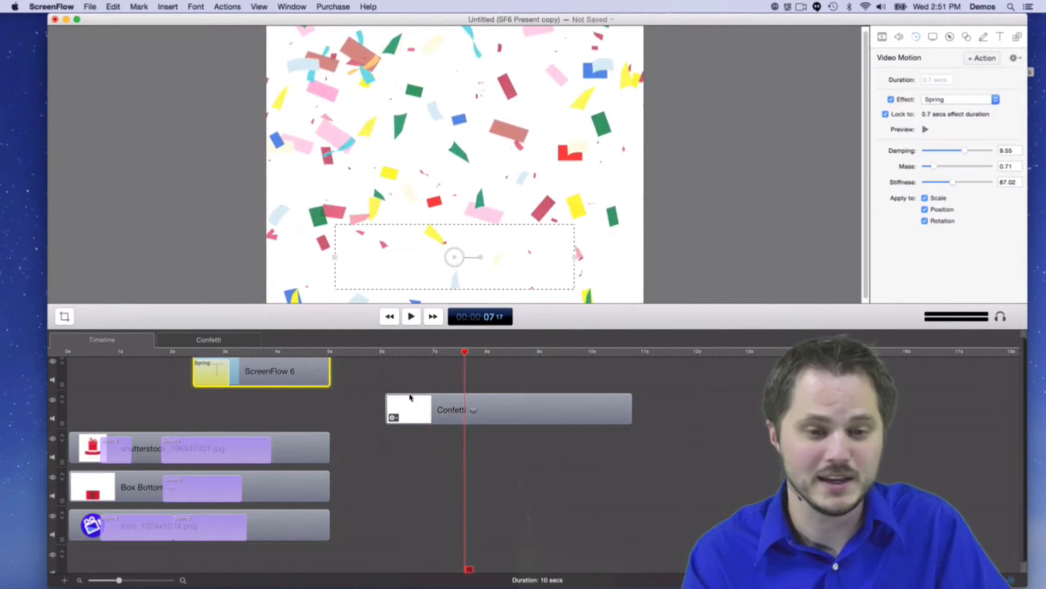
Move the nested Confetti clip to start at 0.3 seconds and end with the other clips, and play the whole animation.
{"action": "left_click_drag", "start_coordinate": [223, 351], "coordinate": [195, 353]}
{"action": "left_click_drag", "start_coordinate": [544, 408], "coordinate": [255, 409]}
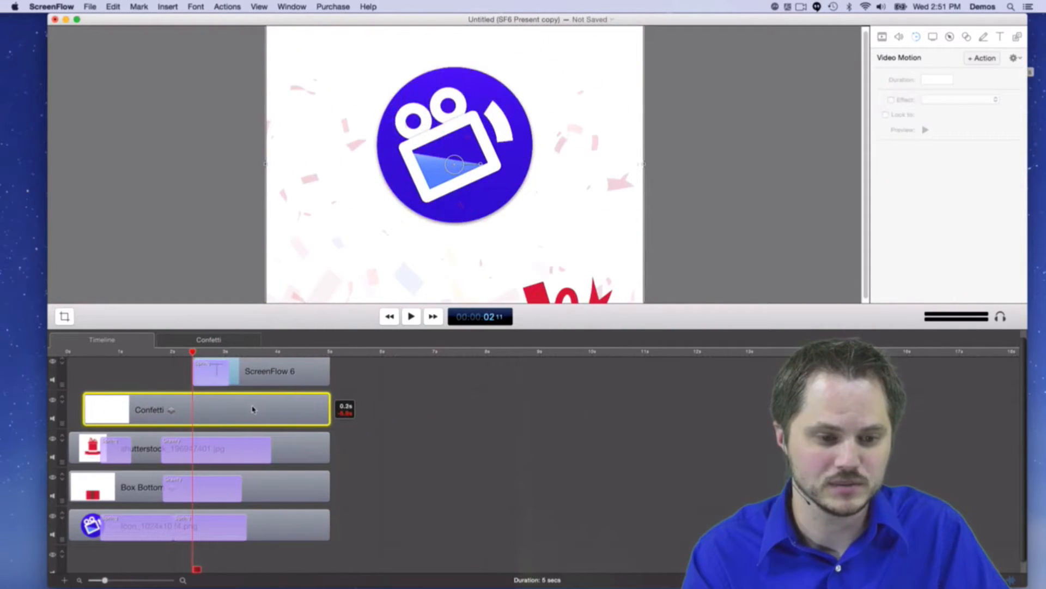
{"action": "left_click_drag", "start_coordinate": [123, 353], "coordinate": [48, 354]}
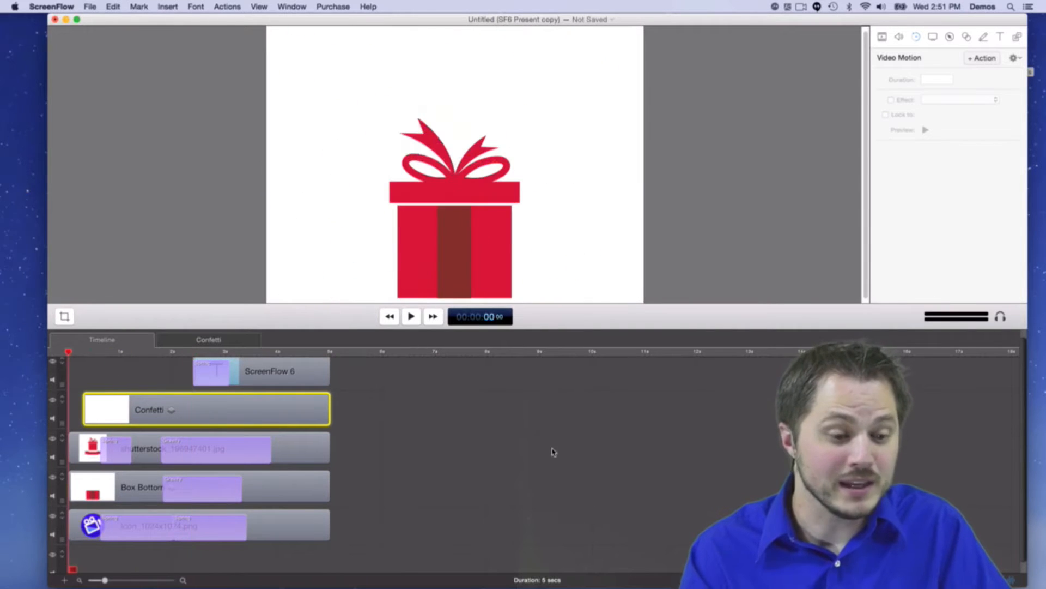
{"action": "key", "text": "space"}
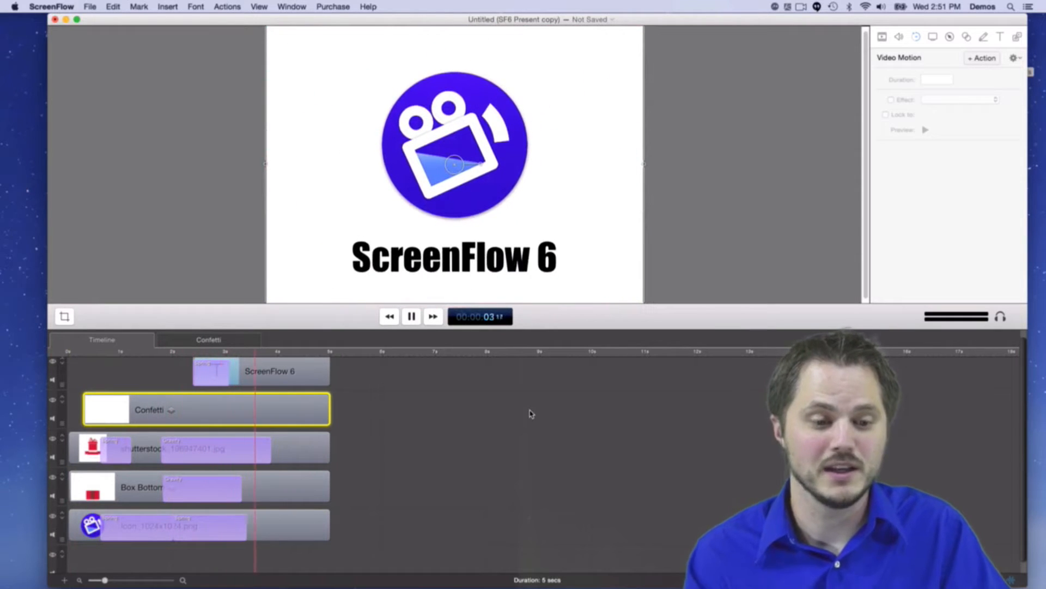
{"action": "key", "text": "space"}
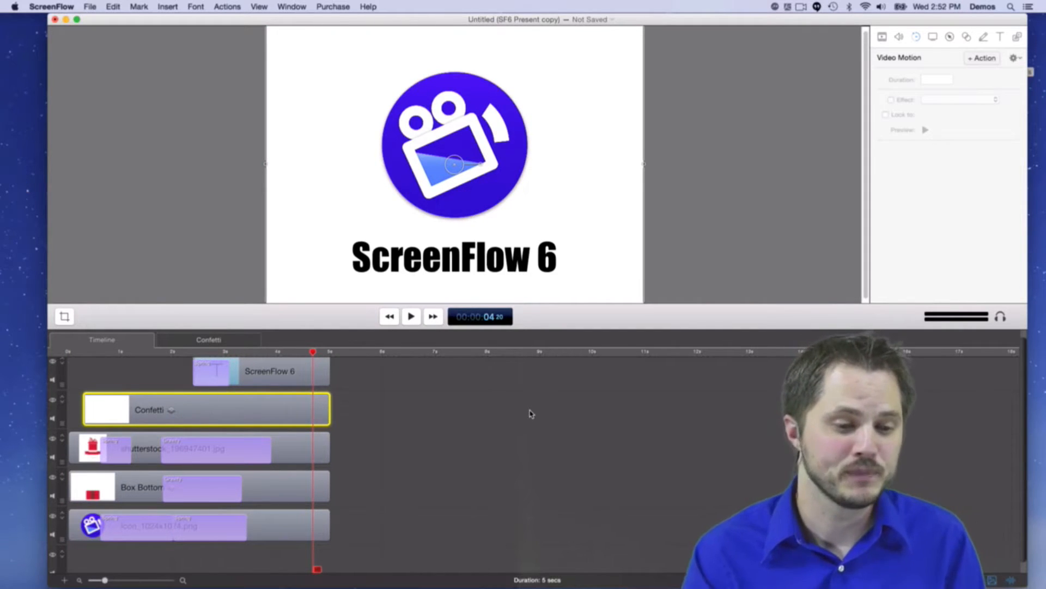
Scrub through the confetti burst between about 1 and 2 seconds, and replay the gift box opening.
{"action": "mouse_move", "coordinate": [130, 349]}
{"action": "left_mouse_down"}
{"action": "mouse_move", "coordinate": [82, 351]}
{"action": "mouse_move", "coordinate": [129, 353]}
{"action": "left_mouse_up"}
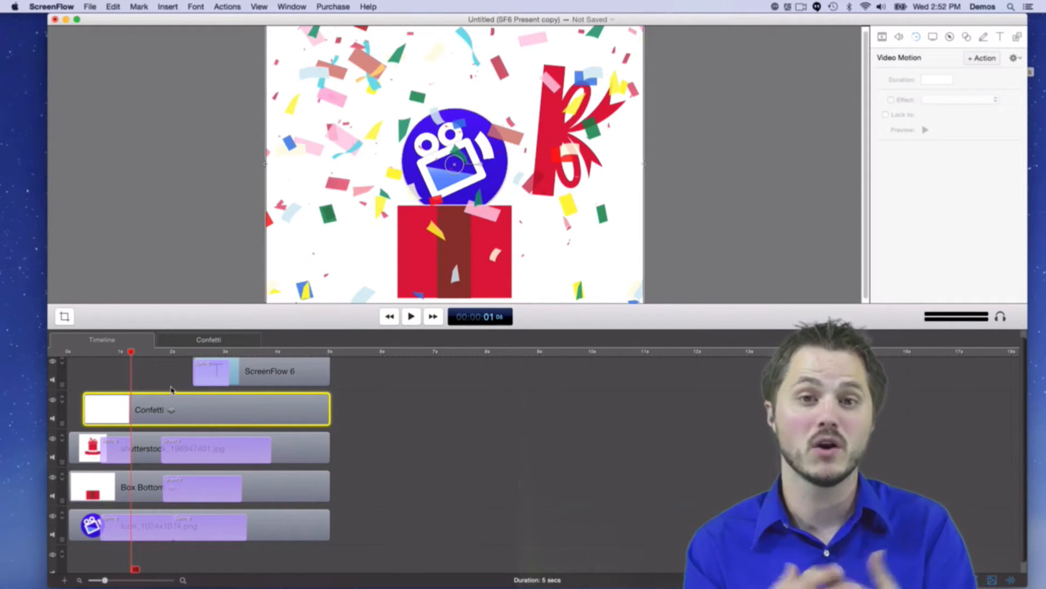
{"action": "left_click", "coordinate": [146, 353]}
{"action": "mouse_move", "coordinate": [147, 354]}
{"action": "left_mouse_down"}
{"action": "mouse_move", "coordinate": [175, 354]}
{"action": "mouse_move", "coordinate": [145, 354]}
{"action": "mouse_move", "coordinate": [163, 357]}
{"action": "left_mouse_up"}
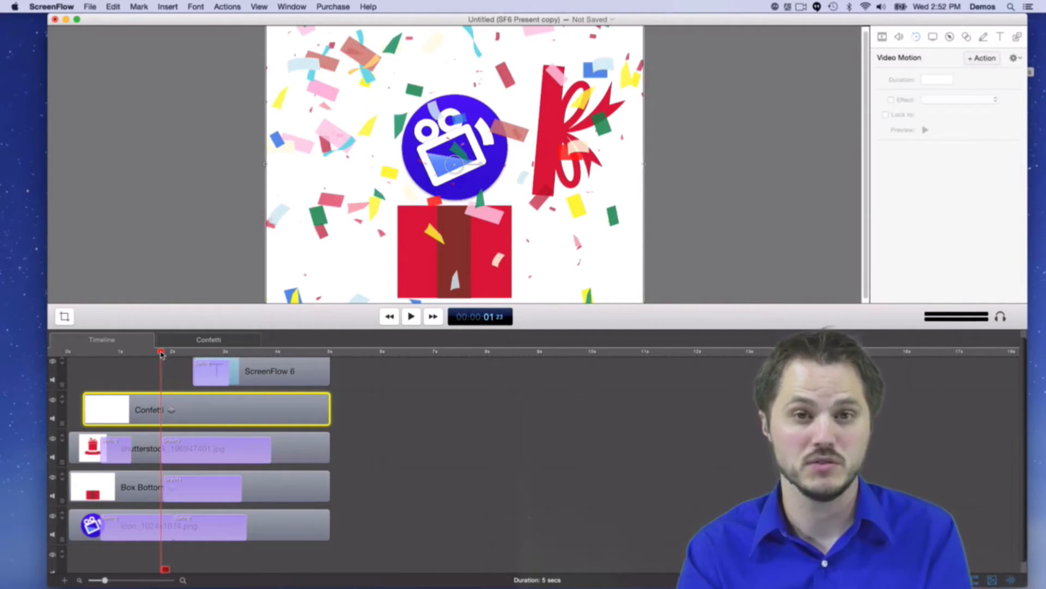
{"action": "left_click_drag", "start_coordinate": [162, 356], "coordinate": [102, 358]}
{"action": "key", "text": "space"}
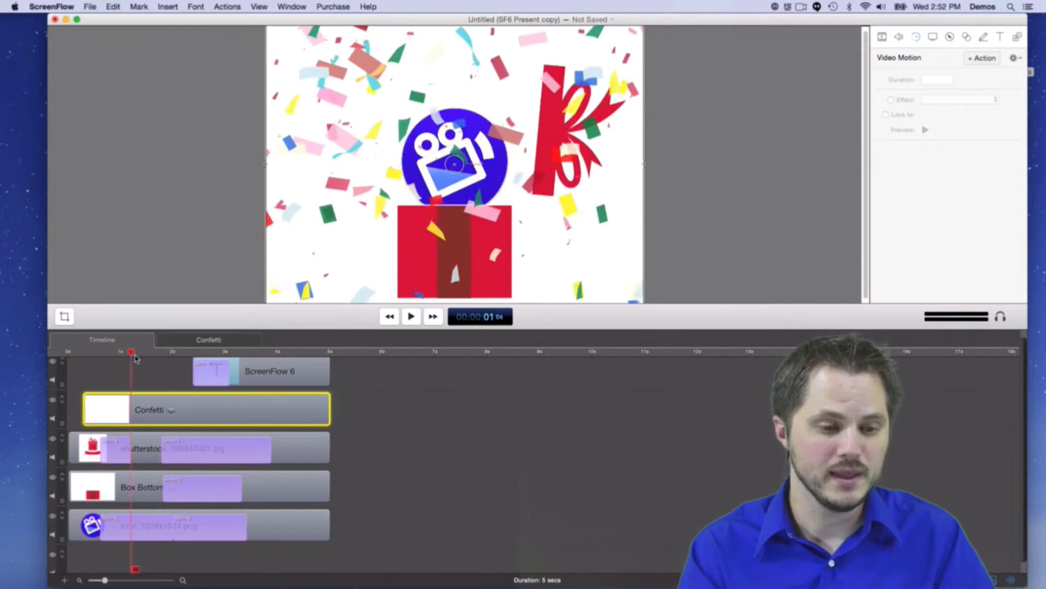
{"action": "key", "text": "space"}
Open the nested Confetti clip, scrub to 24 frames to view its two layers, and return to the main timeline.
{"action": "double_click", "coordinate": [213, 411]}
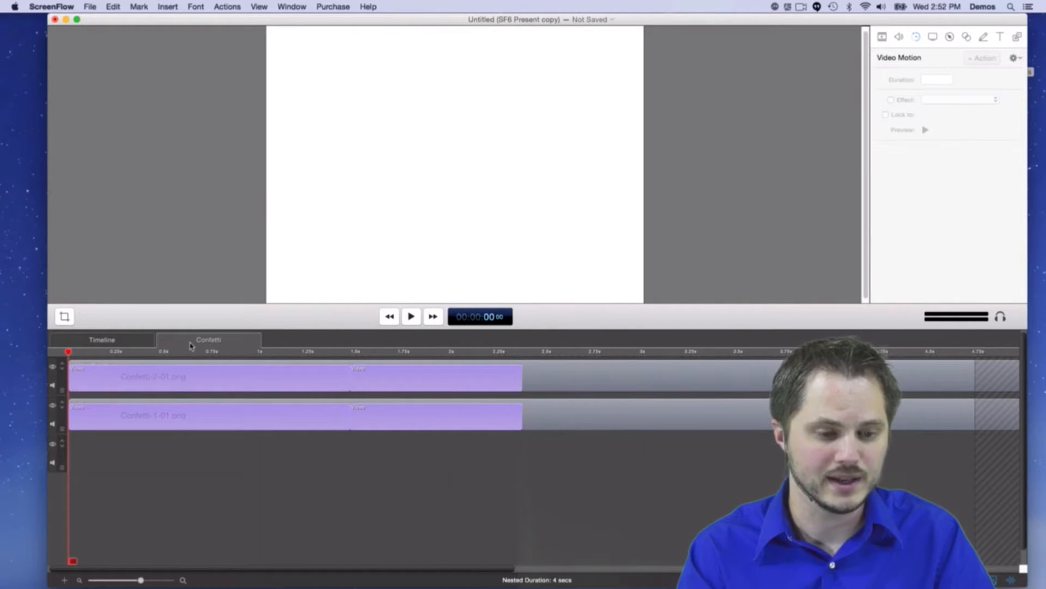
{"action": "left_click_drag", "start_coordinate": [69, 352], "coordinate": [223, 359]}
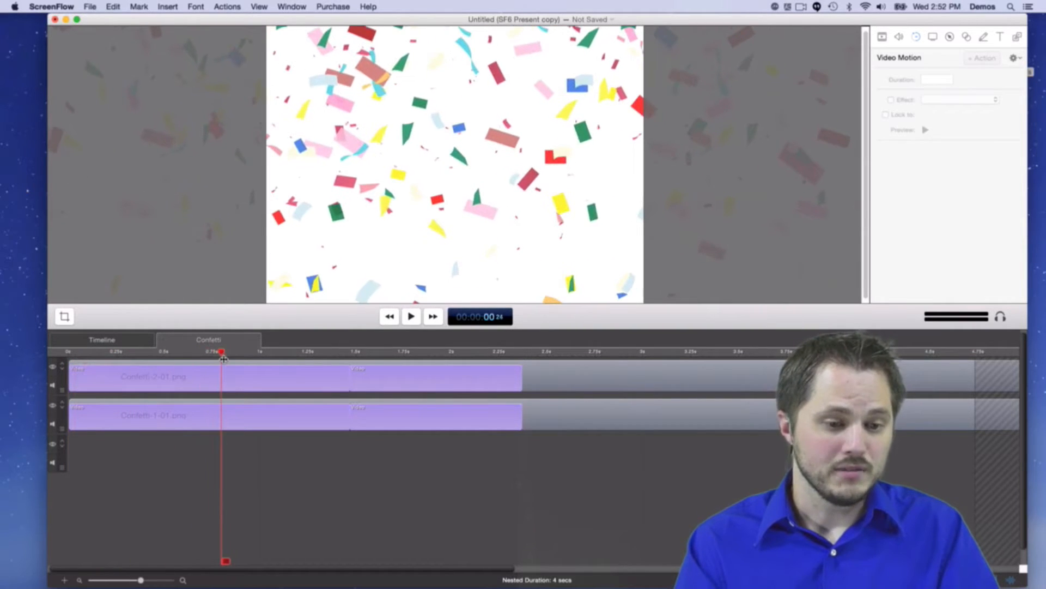
{"action": "left_click", "coordinate": [165, 342]}
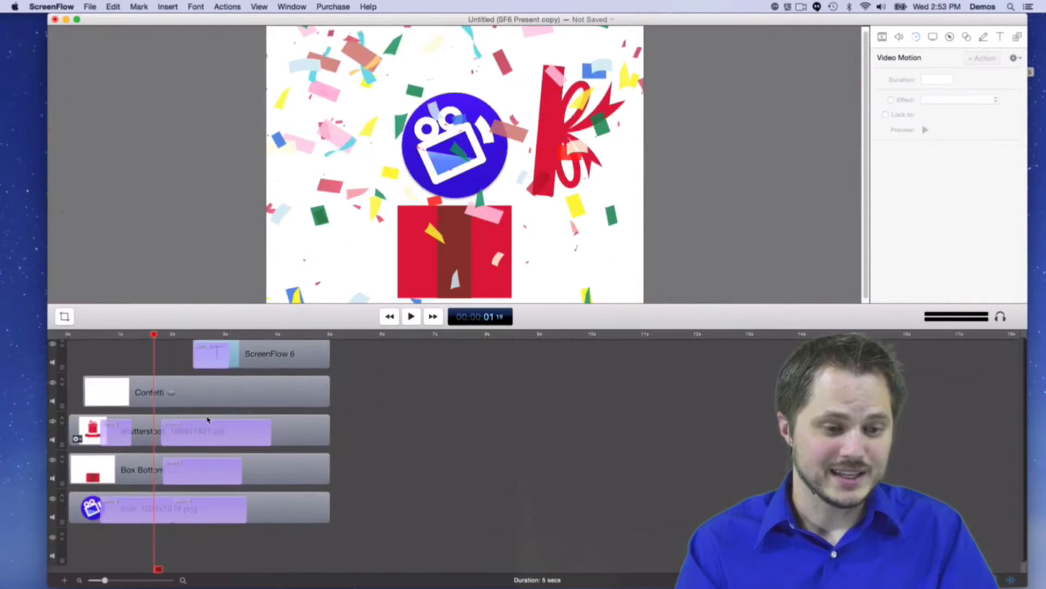
Unnest the Confetti clip into its separate confetti image clips.
{"action": "left_click", "coordinate": [276, 396]}
{"action": "right_click", "coordinate": [282, 395]}
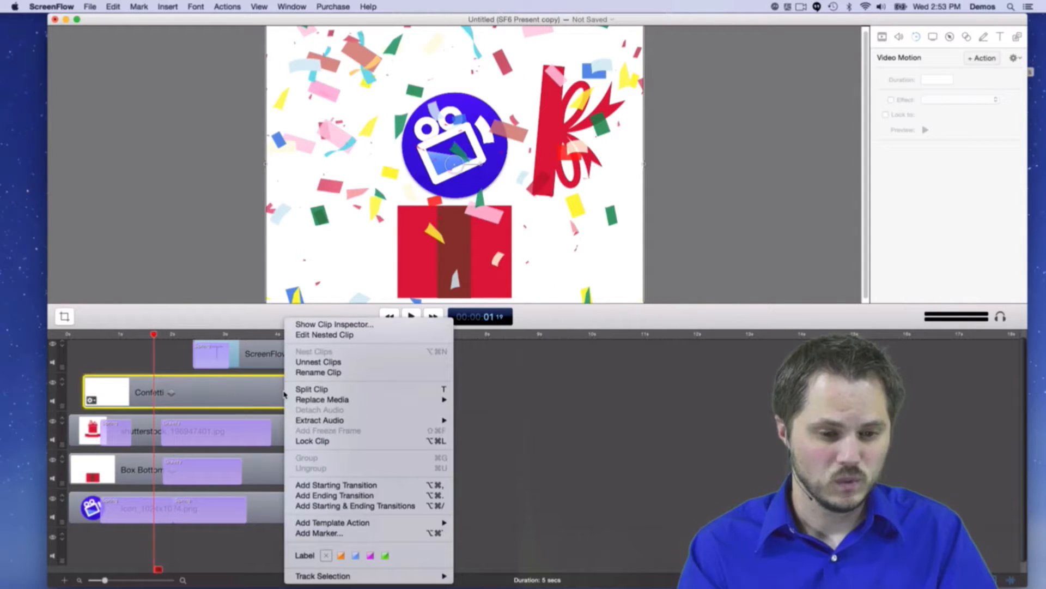
{"action": "left_click", "coordinate": [316, 362]}
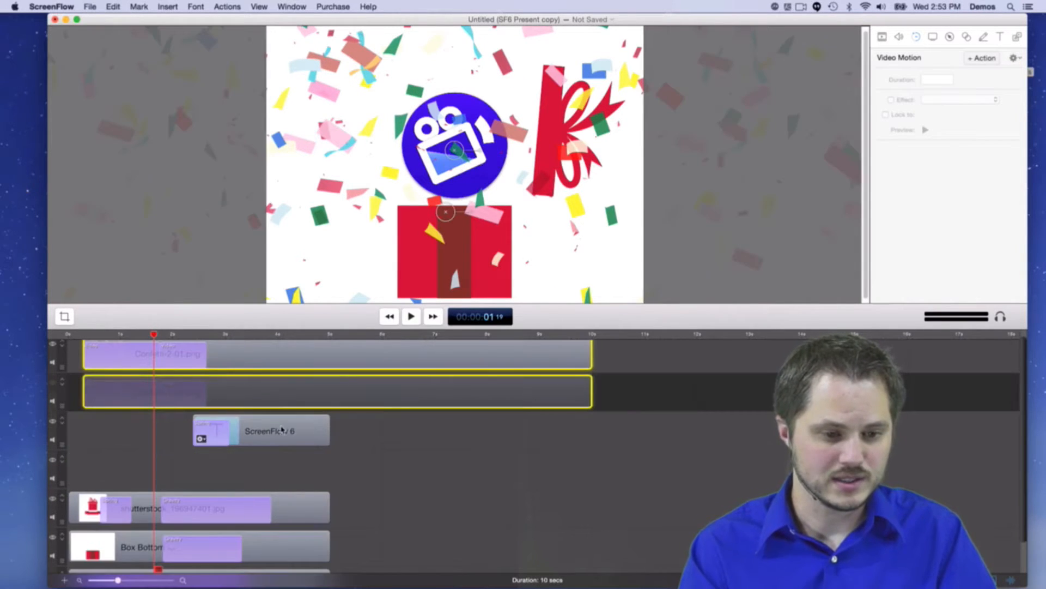
{"action": "scroll", "coordinate": [238, 459], "scroll_direction": "up", "scroll_amount": 1}
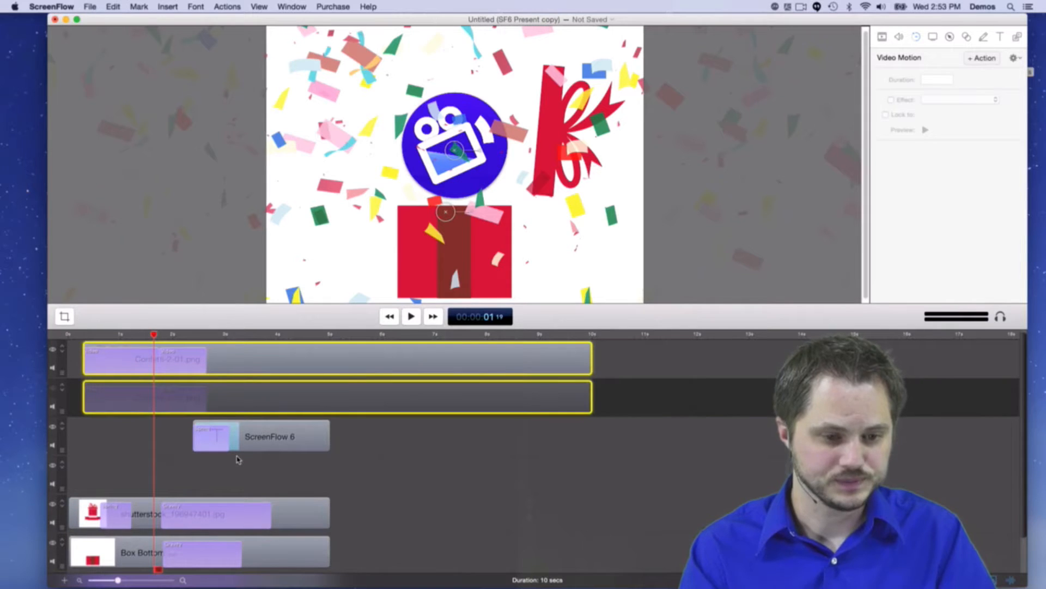
Move the text clip to about 11 seconds, show the hidden confetti track, and move both confetti clips down directly above the gift-box lid.
{"action": "left_click_drag", "start_coordinate": [270, 443], "coordinate": [718, 439]}
{"action": "left_click_drag", "start_coordinate": [633, 355], "coordinate": [430, 398]}
{"action": "left_click", "coordinate": [53, 389]}
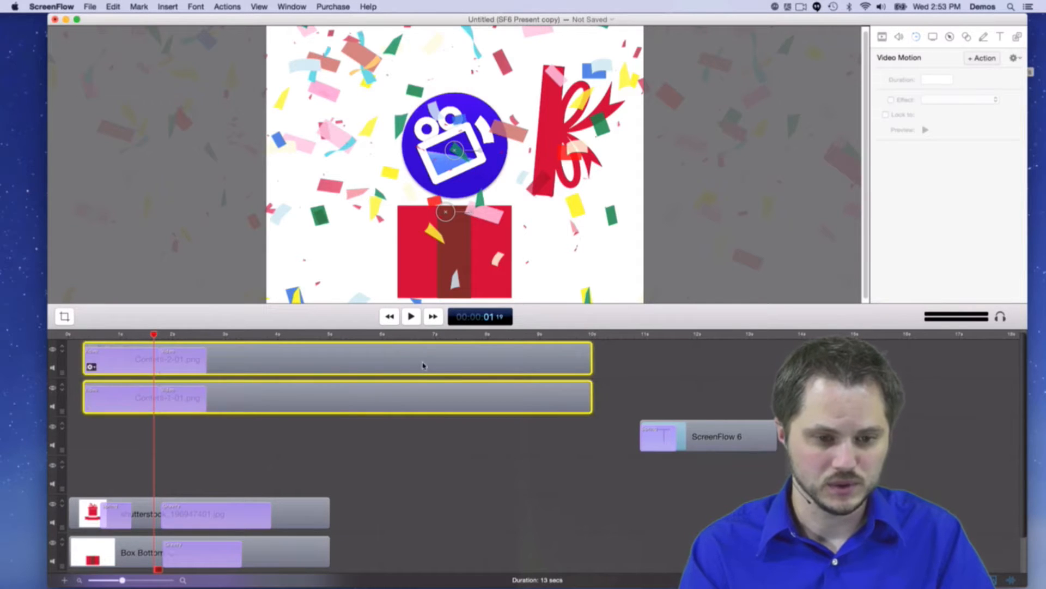
{"action": "left_click_drag", "start_coordinate": [337, 362], "coordinate": [338, 361]}
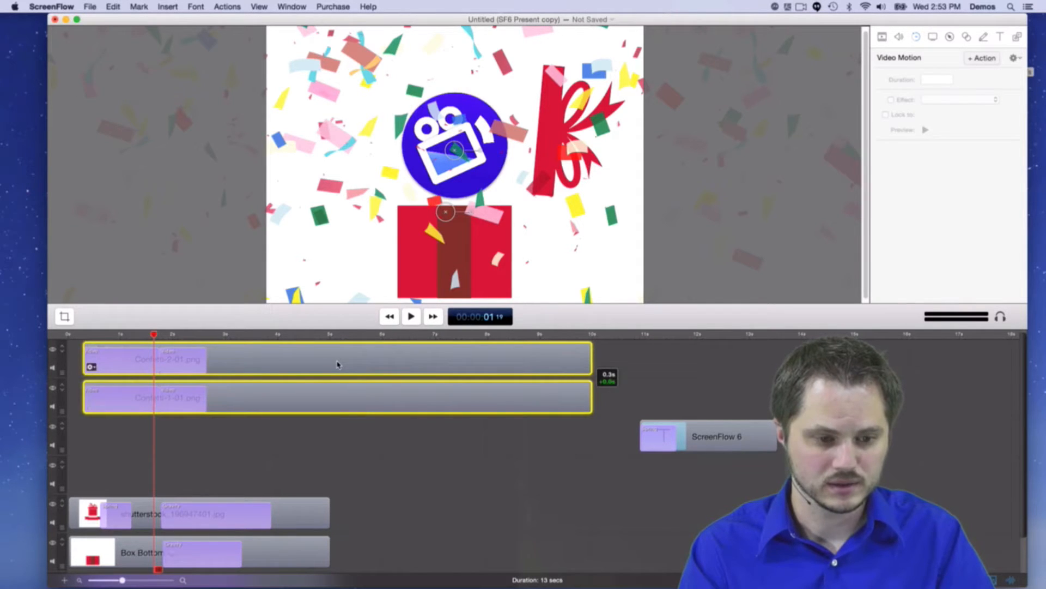
{"action": "left_click_drag", "start_coordinate": [337, 364], "coordinate": [339, 436]}
Examine the full extent of the confetti on the canvas at 26 frames and the closed gift box at 18 frames.
{"action": "left_click_drag", "start_coordinate": [82, 336], "coordinate": [114, 340]}
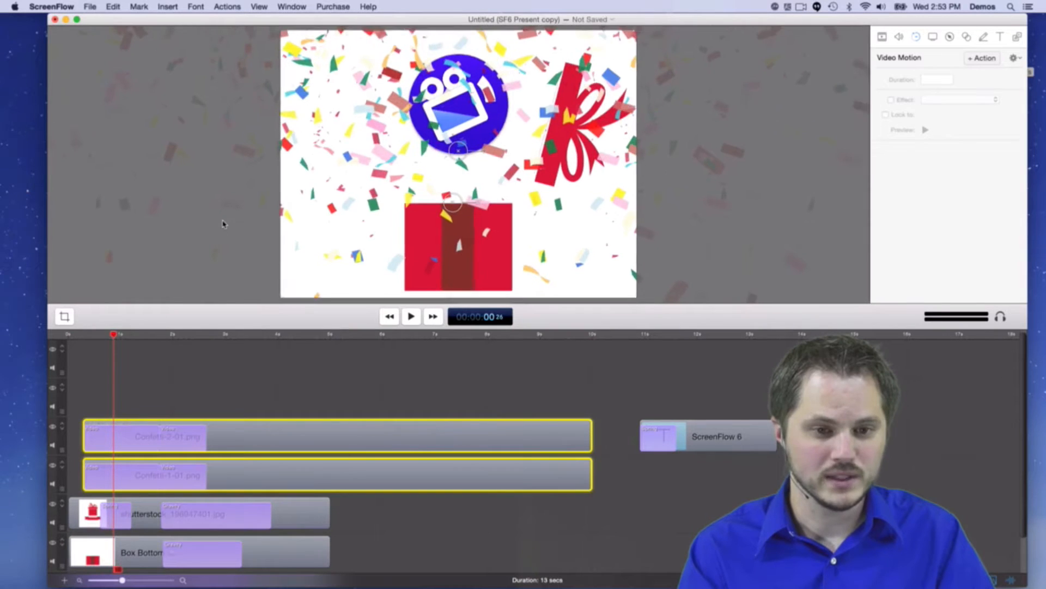
{"action": "scroll", "coordinate": [222, 224], "scroll_direction": "down", "scroll_amount": 5}
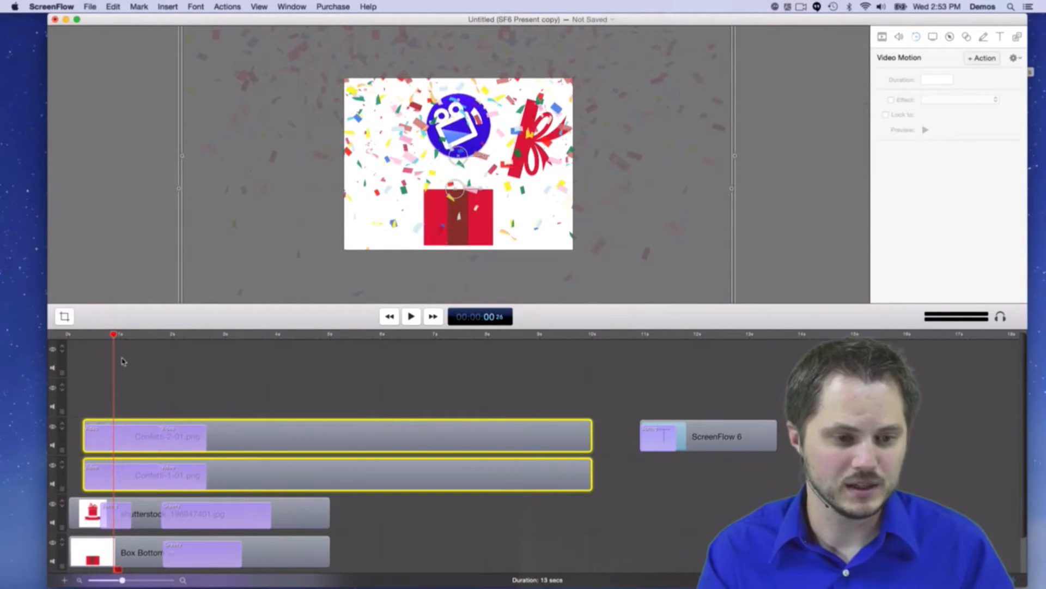
{"action": "left_click_drag", "start_coordinate": [114, 337], "coordinate": [100, 337]}
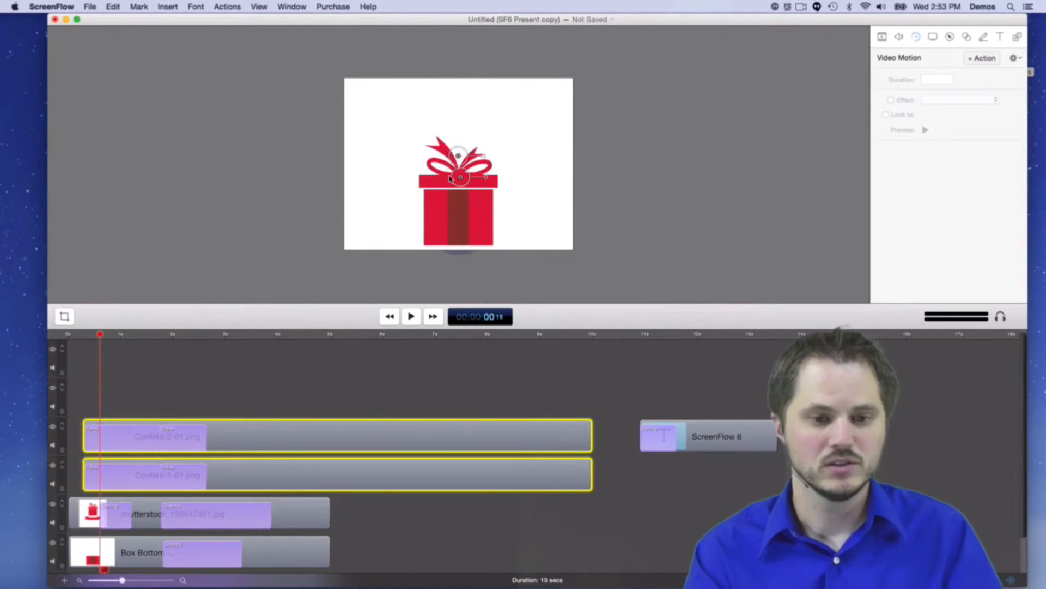
{"action": "scroll", "coordinate": [450, 179], "scroll_direction": "up", "scroll_amount": 5}
{"action": "scroll", "coordinate": [450, 179], "scroll_direction": "up", "scroll_amount": 5}
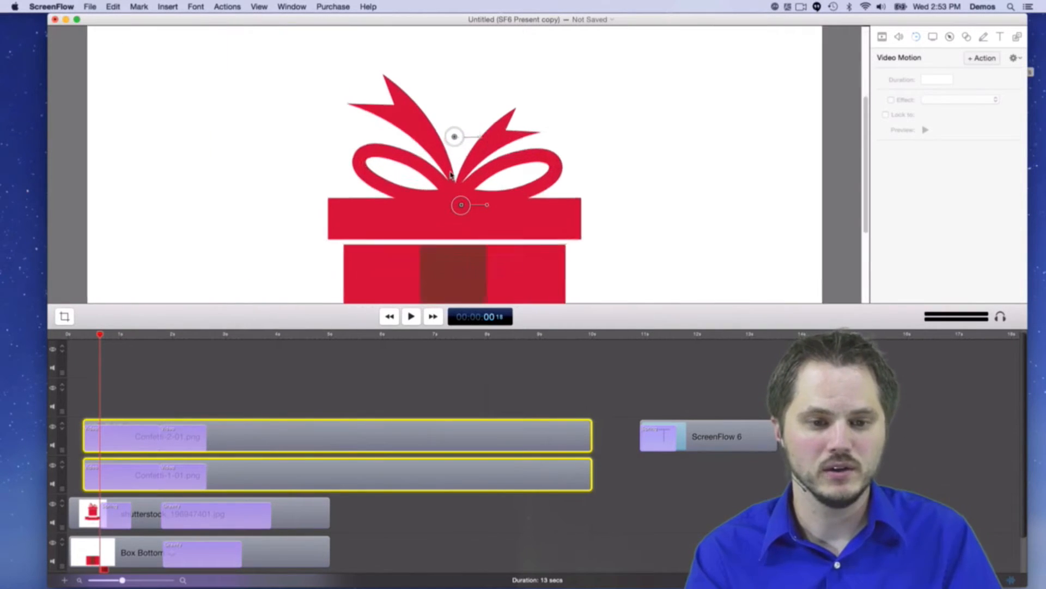
Look at the two confetti clips one at a time, temporarily hiding the Confetti-2-01.png track.
{"action": "left_click", "coordinate": [53, 427]}
{"action": "left_click", "coordinate": [606, 505]}
{"action": "left_click", "coordinate": [430, 482]}
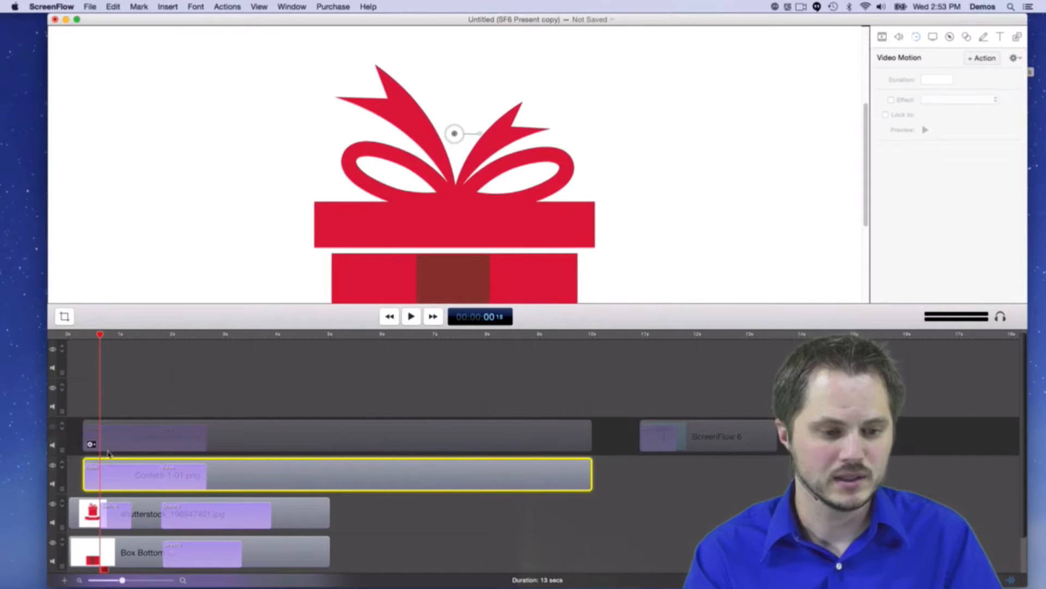
{"action": "left_click", "coordinate": [53, 429]}
{"action": "left_click", "coordinate": [289, 432]}
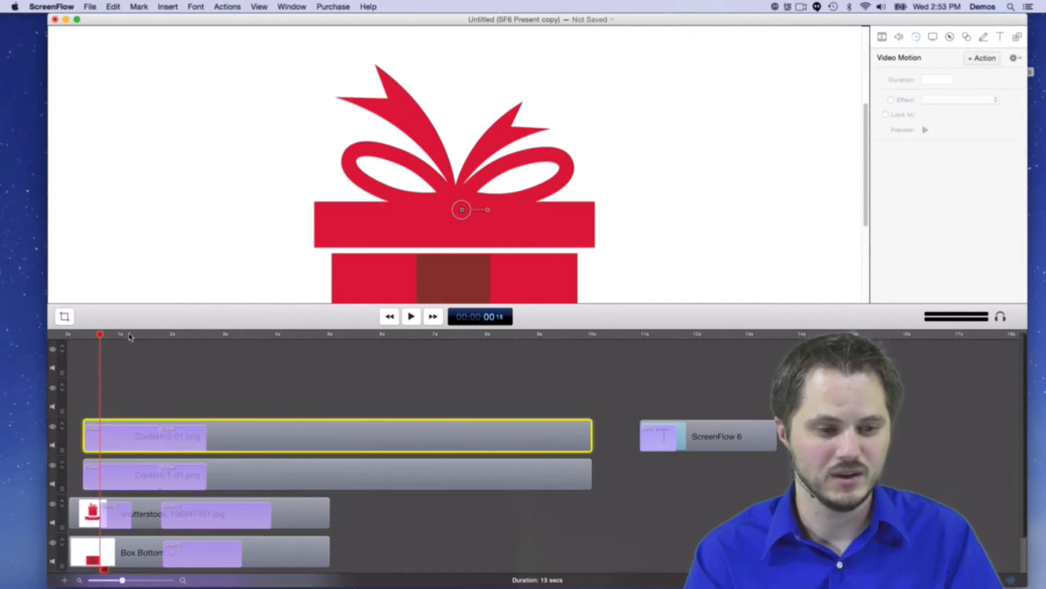
Scrub to 1 second 22 frames and view the curve type choices of Confetti-2-01.png's first video action, keeping Exponential Ease-Out.
{"action": "left_click_drag", "start_coordinate": [100, 334], "coordinate": [159, 339]}
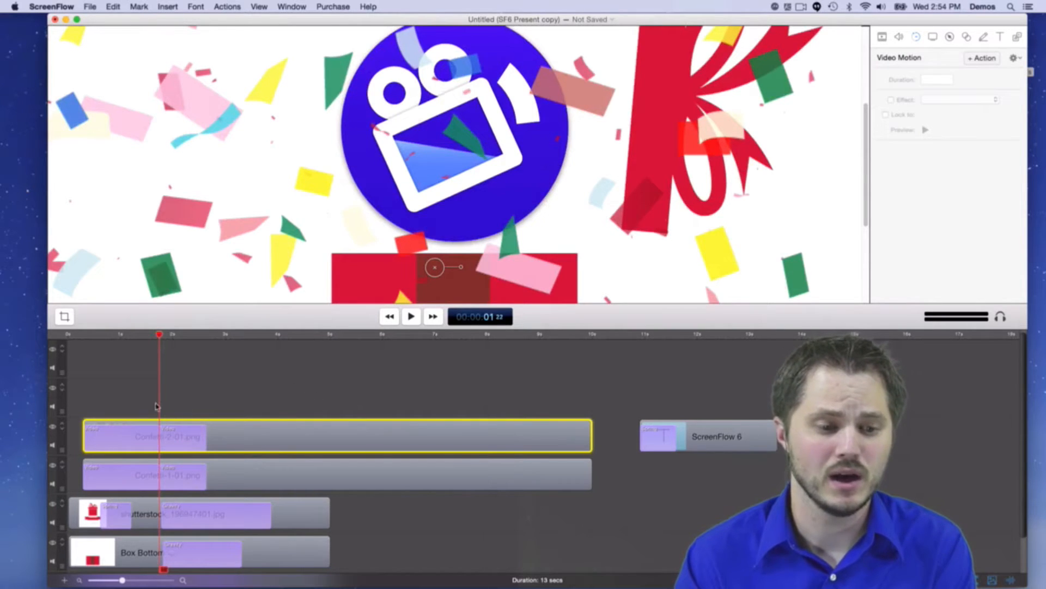
{"action": "left_click", "coordinate": [123, 436]}
{"action": "right_click", "coordinate": [124, 436]}
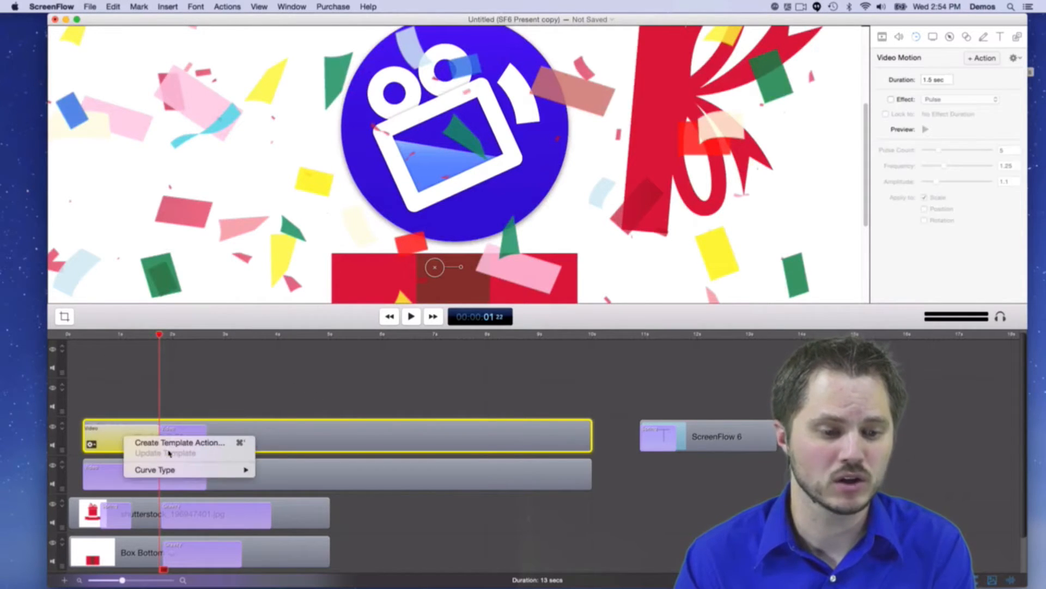
{"action": "mouse_move", "coordinate": [170, 476]}
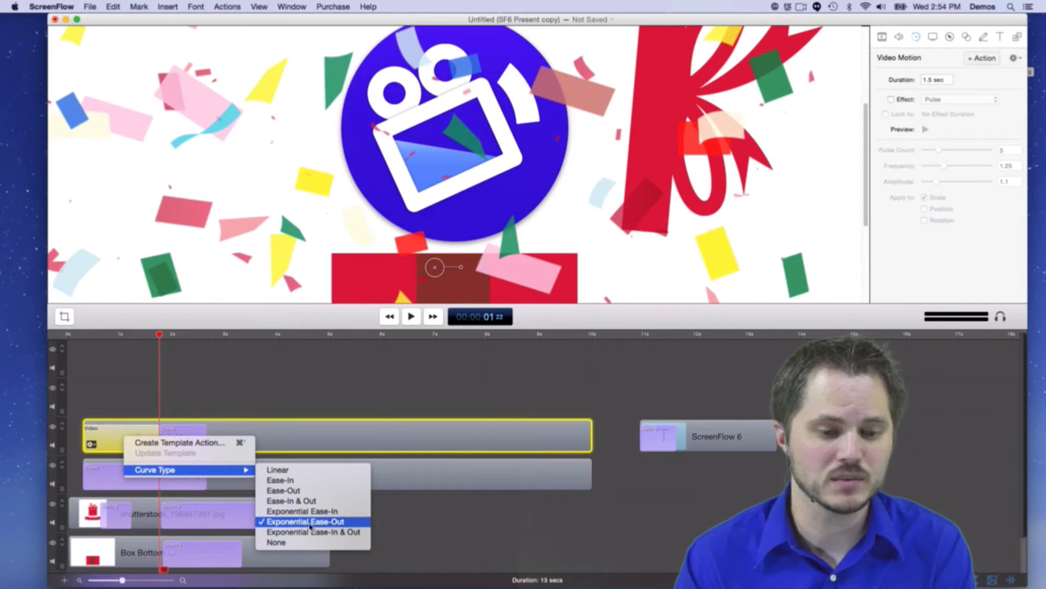
{"action": "left_click", "coordinate": [312, 392]}
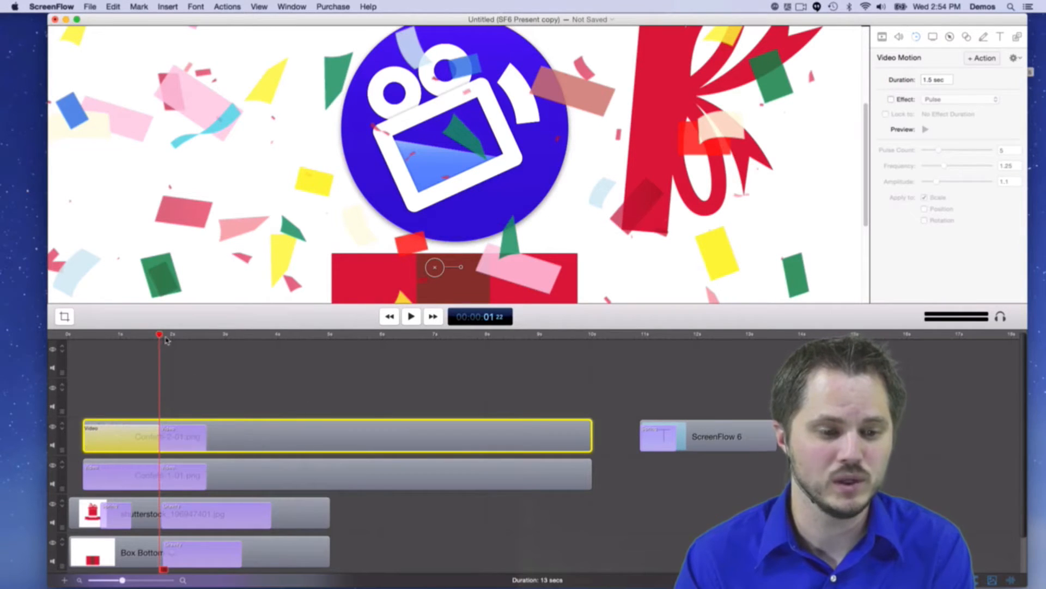
Compare how the Video properties change during the first video actions of Confetti-1-01.png and Confetti-2-01.png.
{"action": "left_click", "coordinate": [127, 475]}
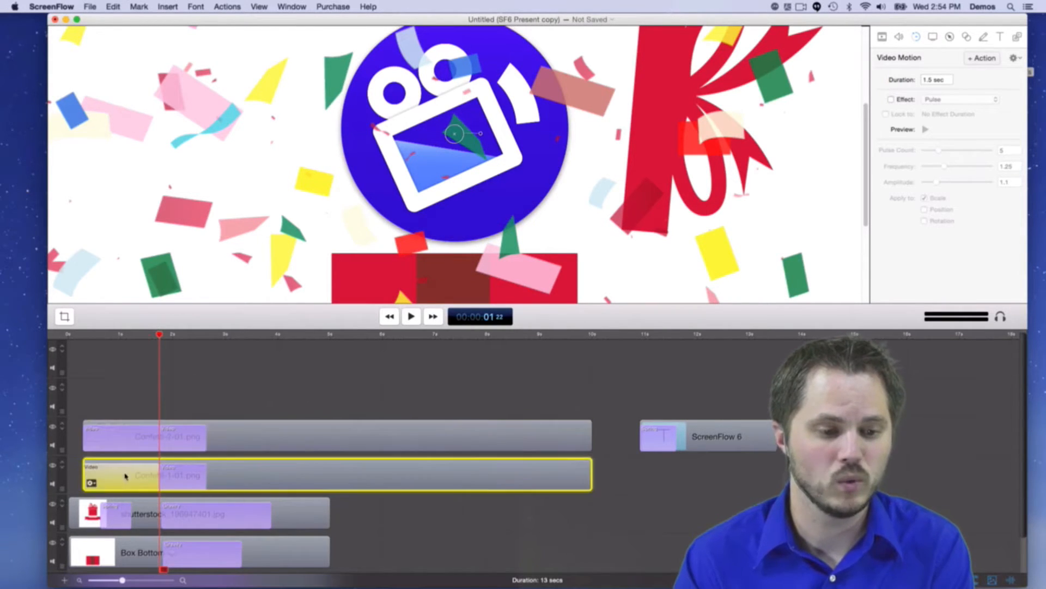
{"action": "mouse_move", "coordinate": [113, 334]}
{"action": "left_mouse_down"}
{"action": "mouse_move", "coordinate": [91, 335]}
{"action": "mouse_move", "coordinate": [104, 335]}
{"action": "left_mouse_up"}
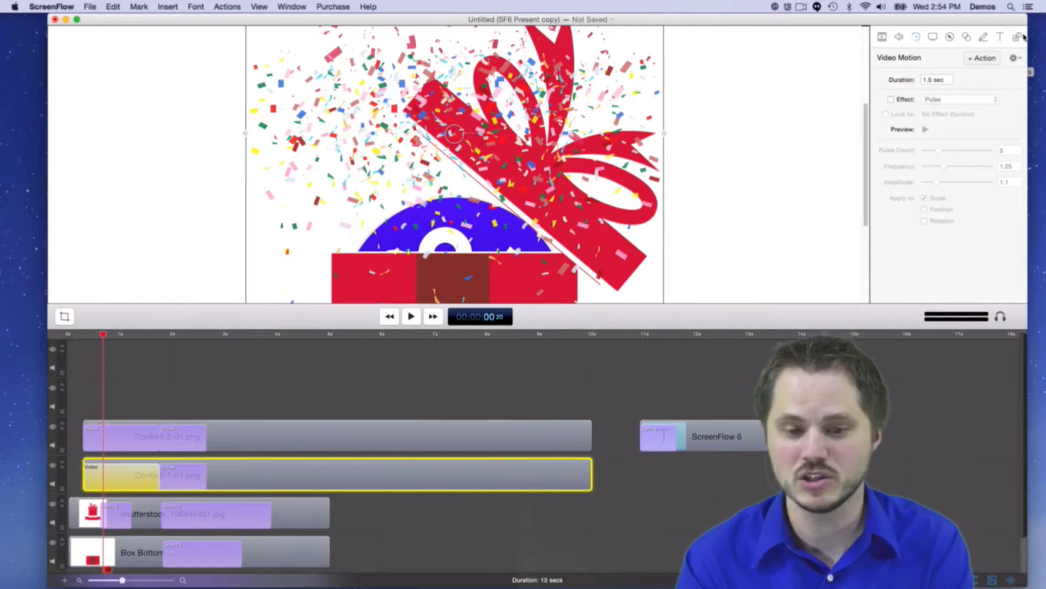
{"action": "left_click", "coordinate": [882, 36]}
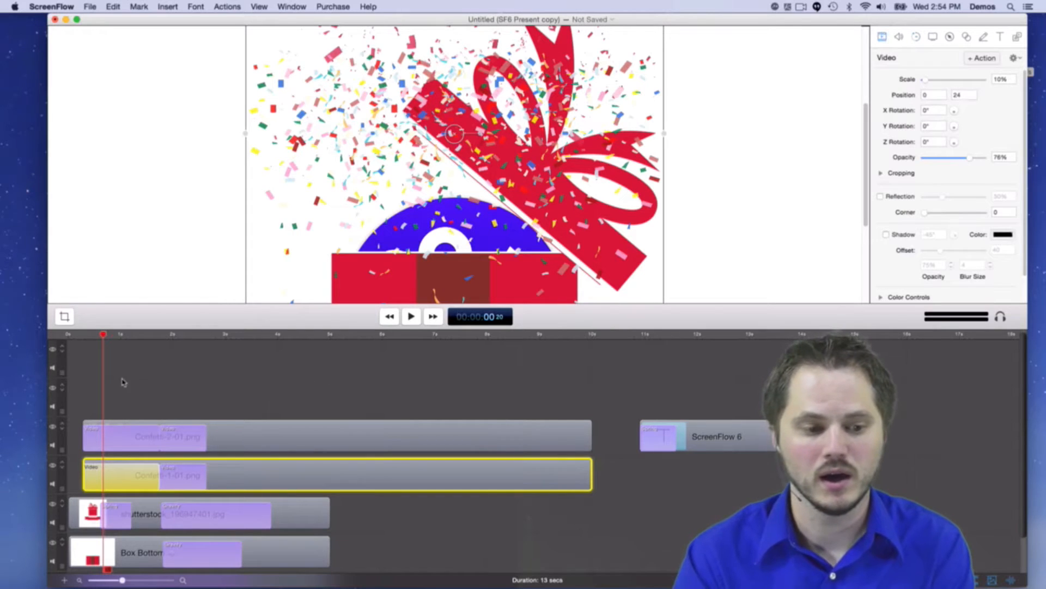
{"action": "left_click_drag", "start_coordinate": [103, 337], "coordinate": [137, 345]}
{"action": "left_click_drag", "start_coordinate": [152, 347], "coordinate": [155, 348]}
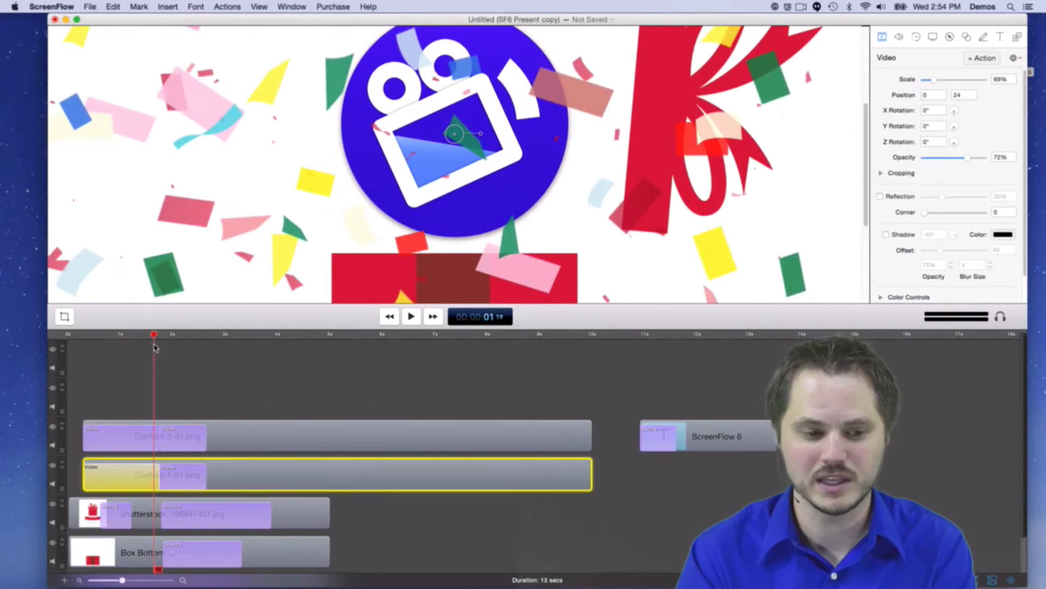
{"action": "left_click", "coordinate": [137, 441]}
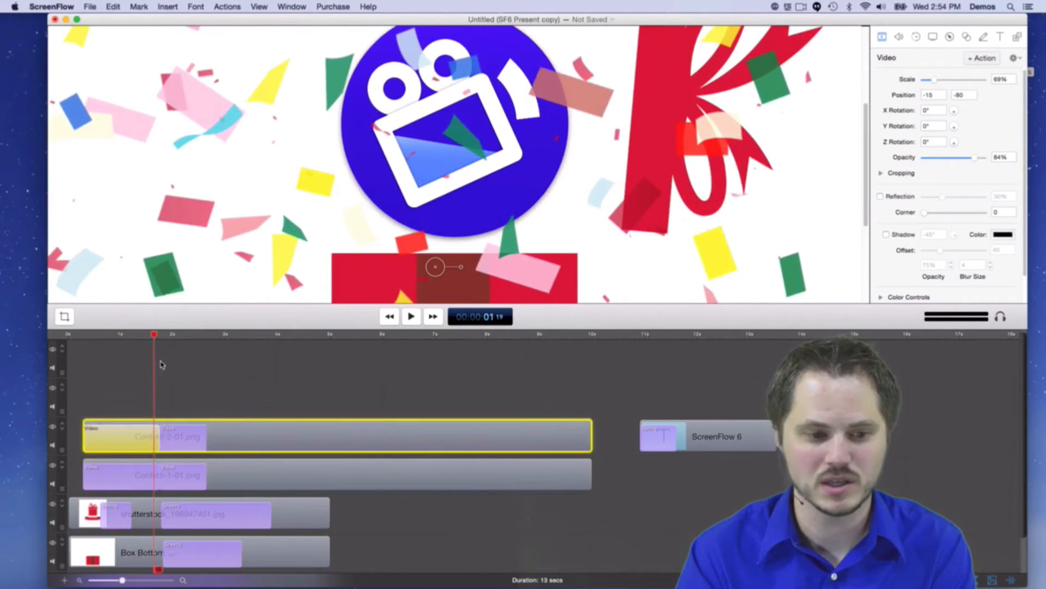
{"action": "left_click_drag", "start_coordinate": [153, 335], "coordinate": [116, 334]}
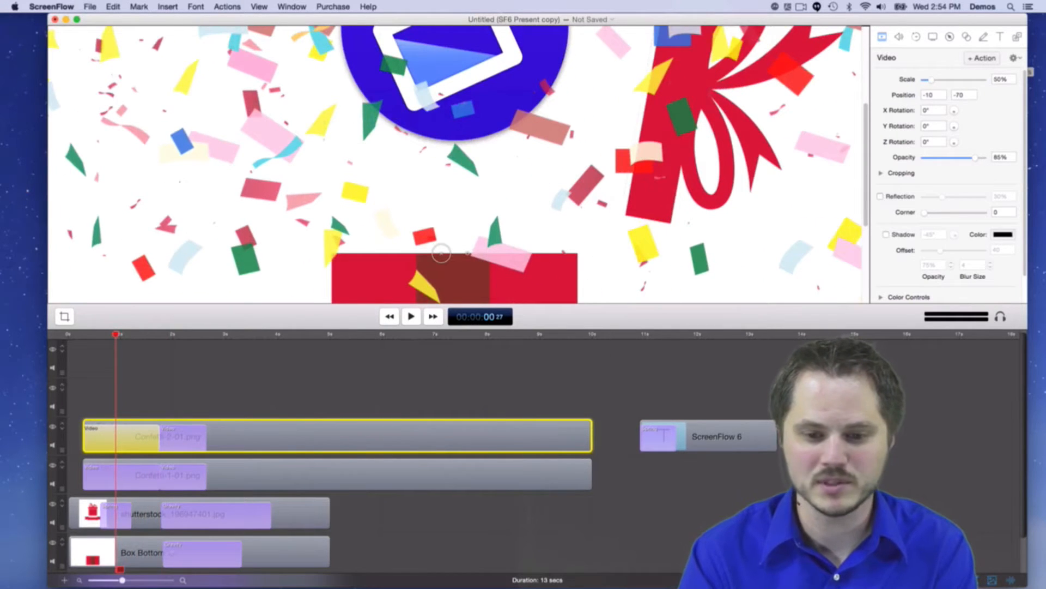
Add Confetti-1-01.png from the media library at 12 seconds, on the track above the ScreenFlow 6 text clip.
{"action": "left_click", "coordinate": [952, 374]}
{"action": "left_click", "coordinate": [1017, 36]}
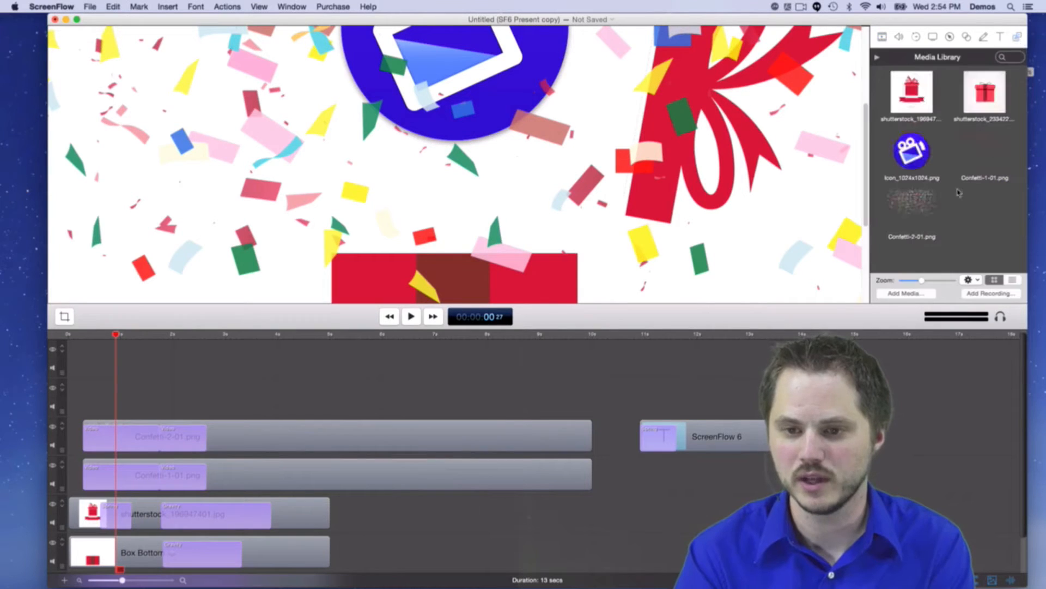
{"action": "left_click", "coordinate": [910, 220]}
{"action": "left_click", "coordinate": [985, 158]}
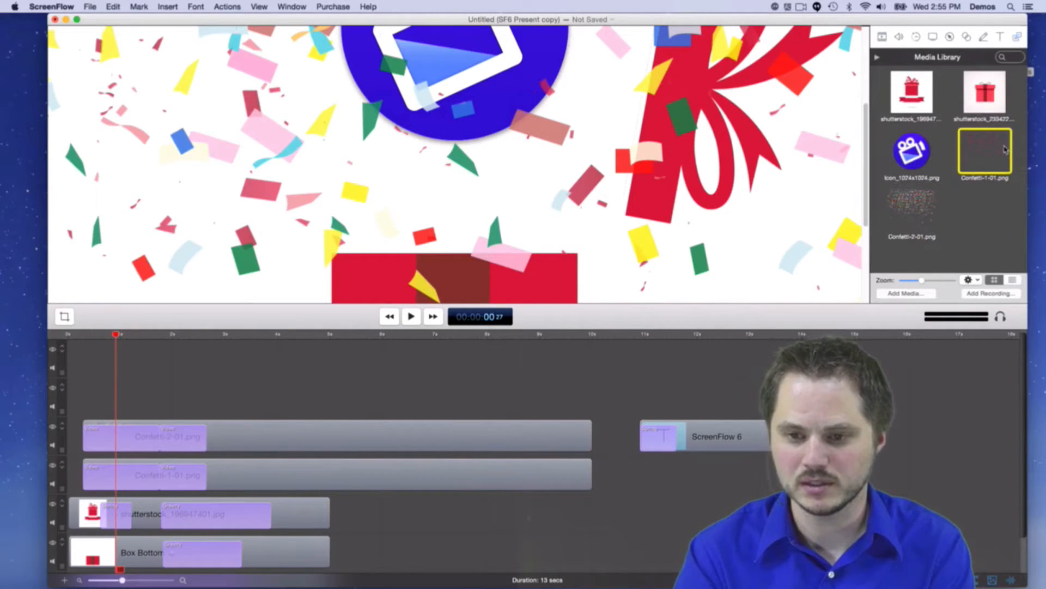
{"action": "left_click_drag", "start_coordinate": [961, 147], "coordinate": [703, 397]}
{"action": "left_click_drag", "start_coordinate": [763, 334], "coordinate": [698, 334]}
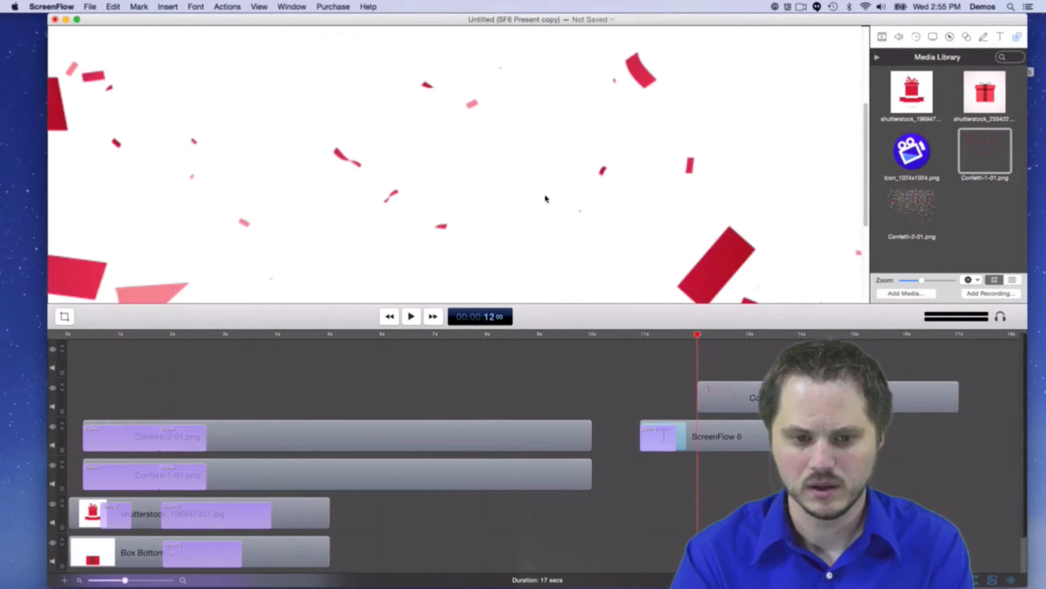
Move the ScreenFlow 6 text clip back above the first confetti clips so that it ends flush with the gift-box clips at 5 seconds.
{"action": "scroll", "coordinate": [545, 199], "scroll_direction": "down", "scroll_amount": 10}
{"action": "scroll", "coordinate": [546, 199], "scroll_direction": "up", "scroll_amount": 3}
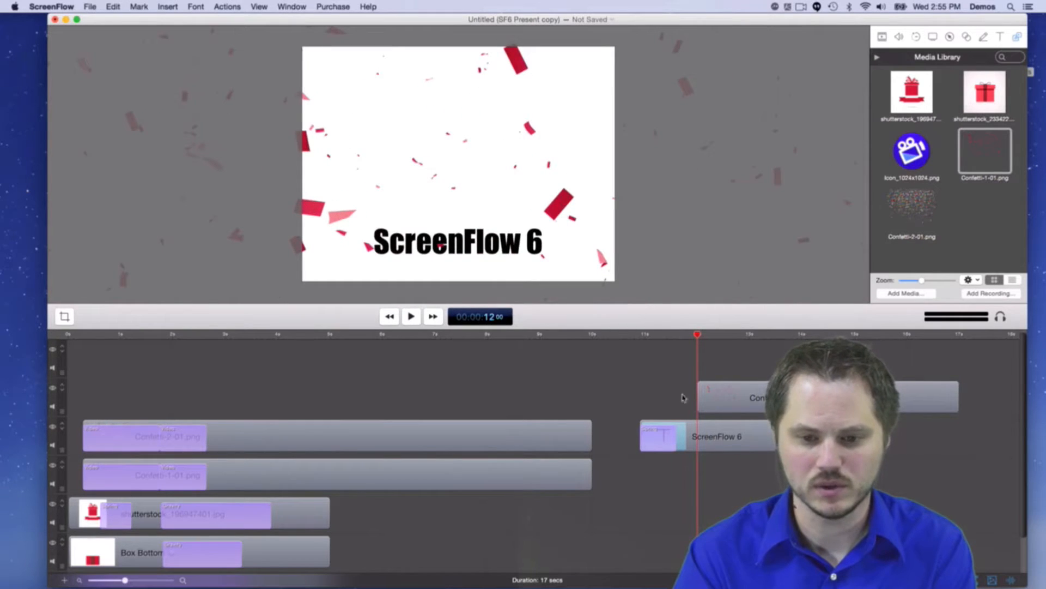
{"action": "left_click_drag", "start_coordinate": [725, 439], "coordinate": [280, 399]}
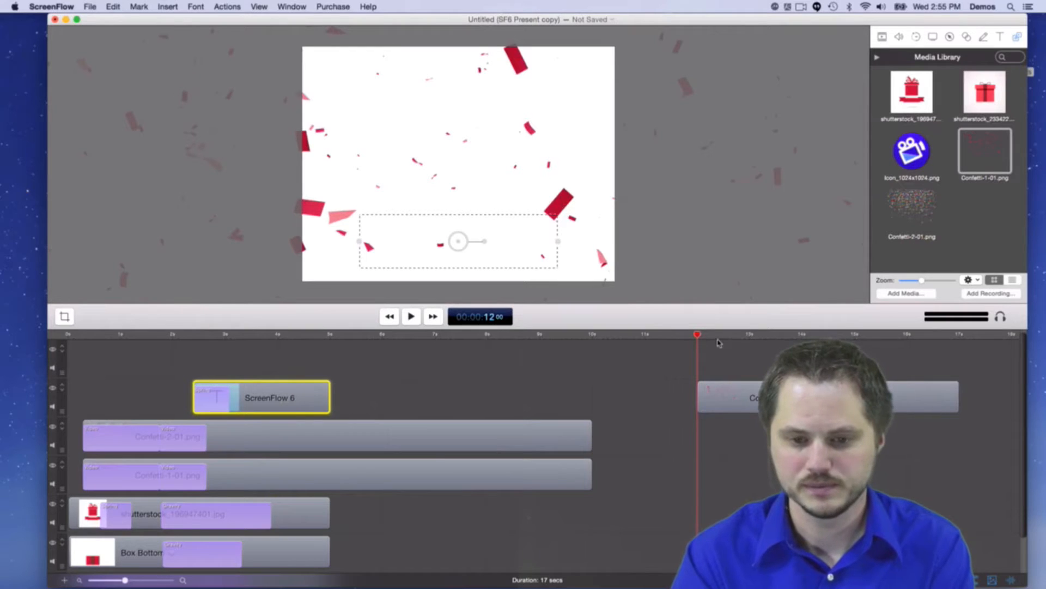
Examine the full extent of the new Confetti-1-01.png clip around the canvas at 13 seconds 10 frames, together with its Video properties.
{"action": "left_click_drag", "start_coordinate": [697, 335], "coordinate": [767, 346]}
{"action": "left_click", "coordinate": [784, 398]}
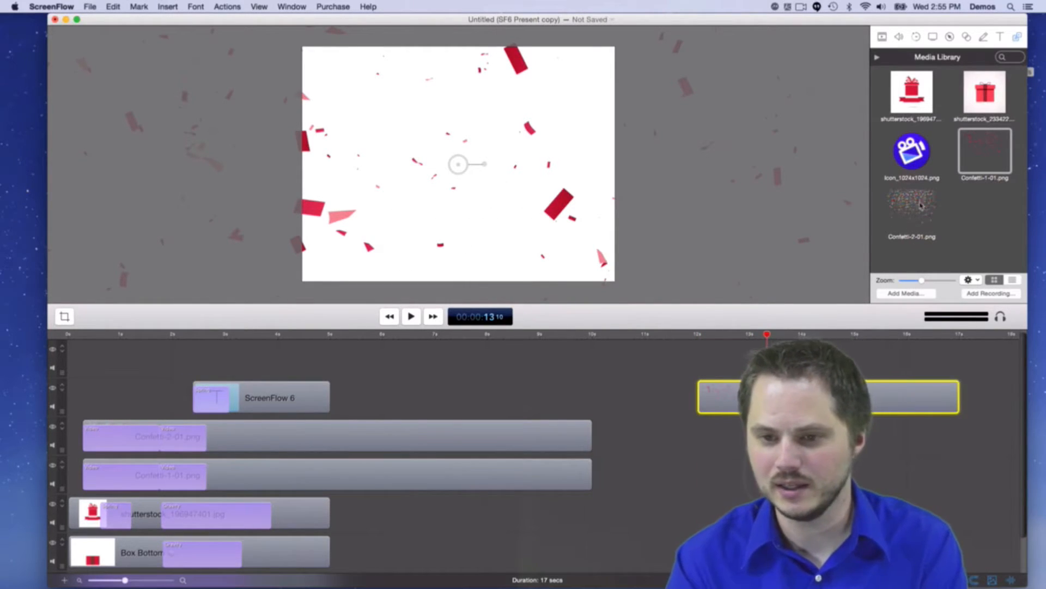
{"action": "left_click", "coordinate": [882, 37]}
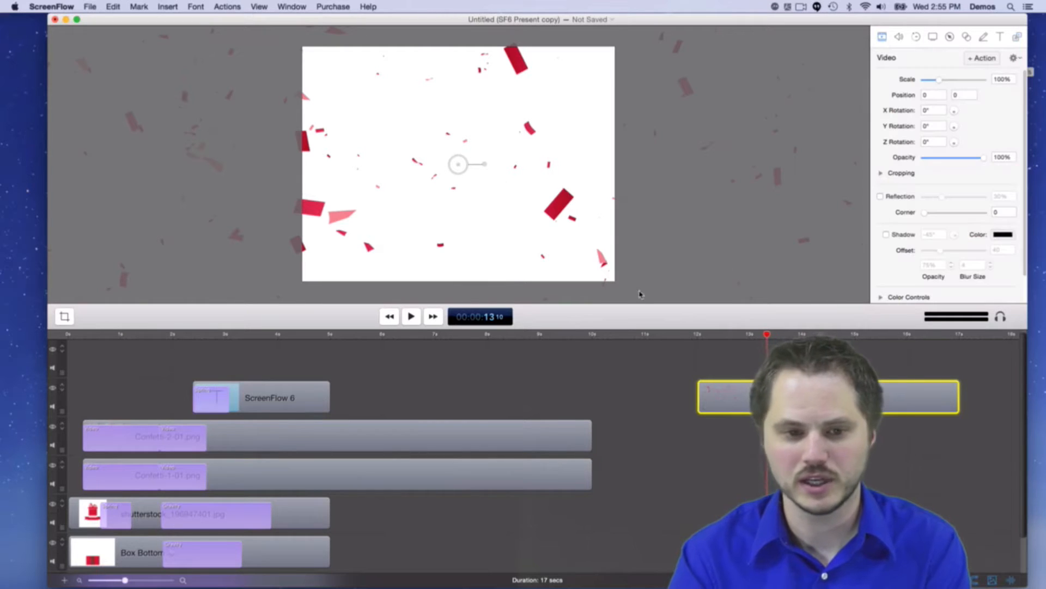
{"action": "scroll", "coordinate": [435, 173], "scroll_direction": "down", "scroll_amount": 10}
{"action": "scroll", "coordinate": [437, 185], "scroll_direction": "up", "scroll_amount": 5}
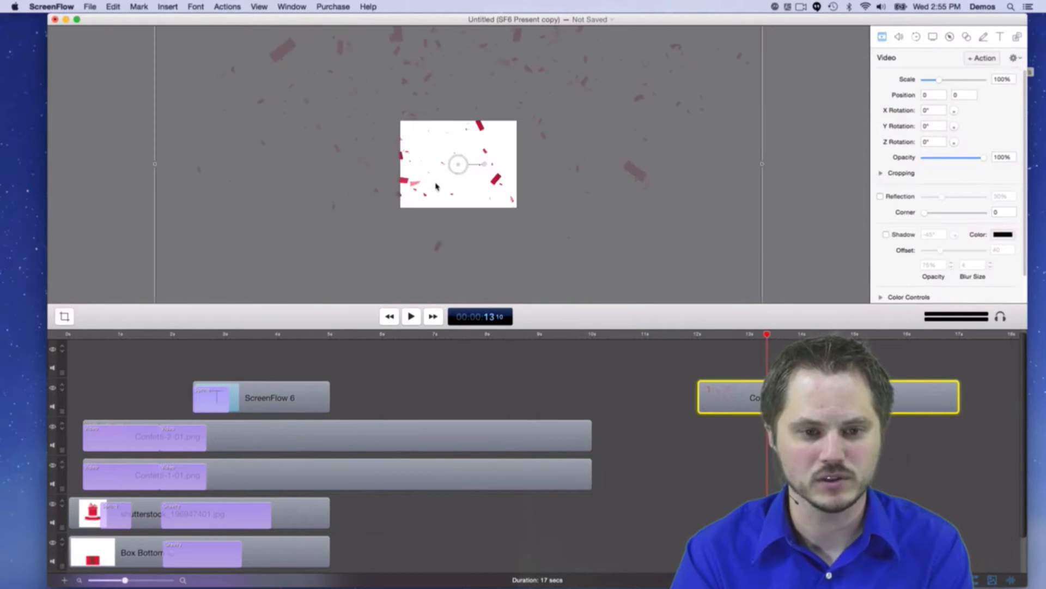
{"action": "scroll", "coordinate": [436, 186], "scroll_direction": "down", "scroll_amount": 3}
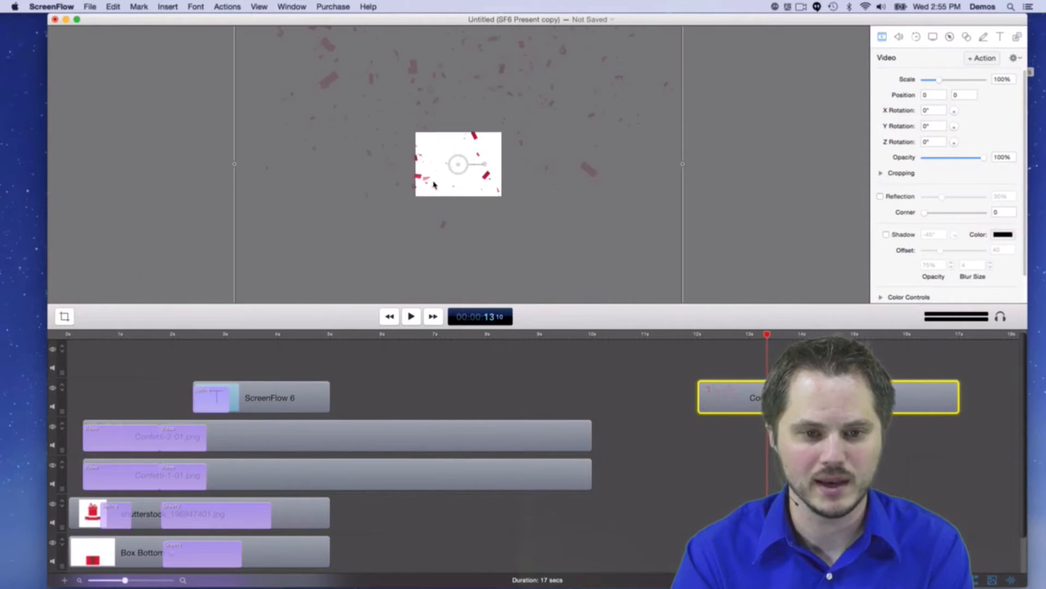
{"action": "scroll", "coordinate": [440, 166], "scroll_direction": "down", "scroll_amount": 4}
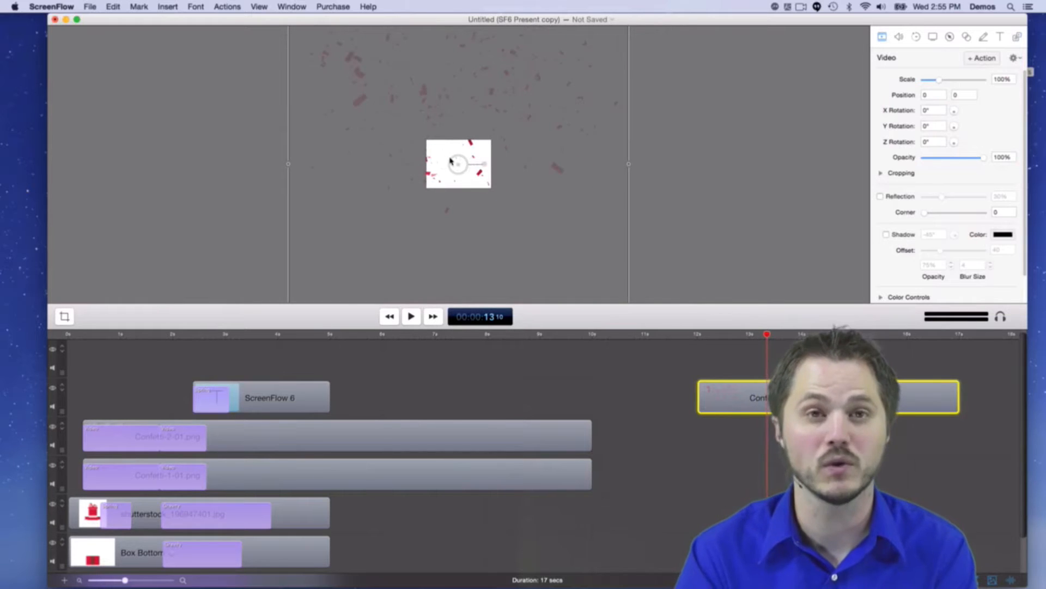
{"action": "scroll", "coordinate": [449, 159], "scroll_direction": "down", "scroll_amount": 2}
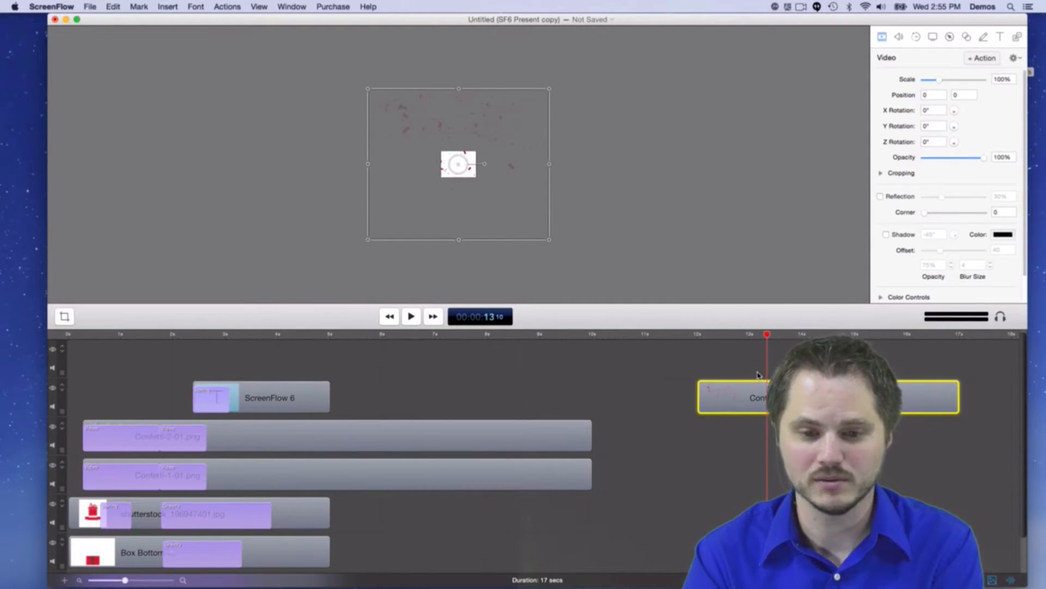
Compare the new Confetti-1-01.png clip at 27% and 100% scale, and set its scale to 69%.
{"action": "left_click_drag", "start_coordinate": [939, 80], "coordinate": [929, 83]}
{"action": "left_click", "coordinate": [753, 334]}
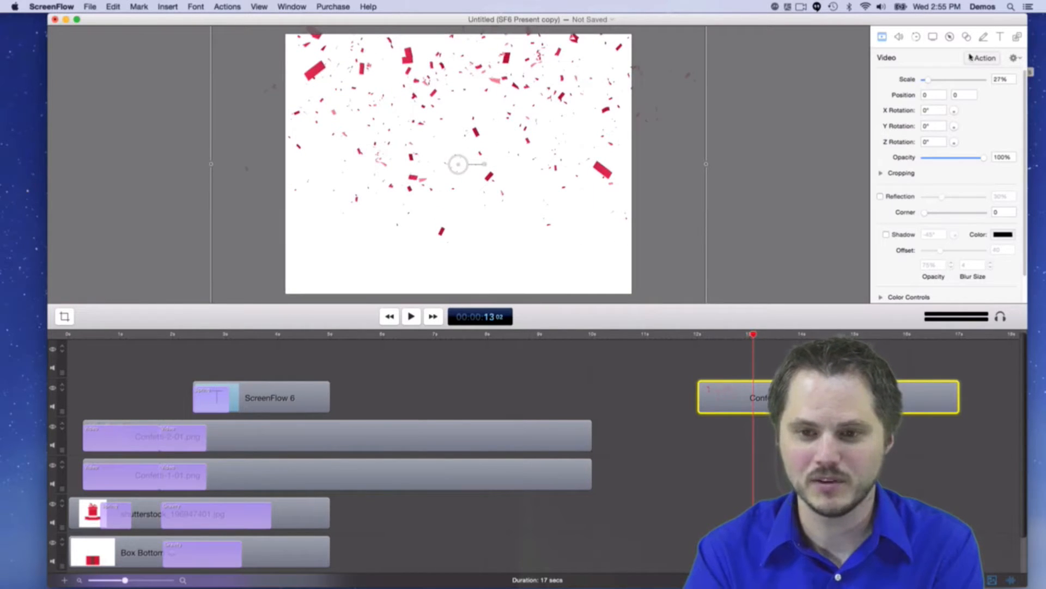
{"action": "left_click_drag", "start_coordinate": [931, 81], "coordinate": [939, 82]}
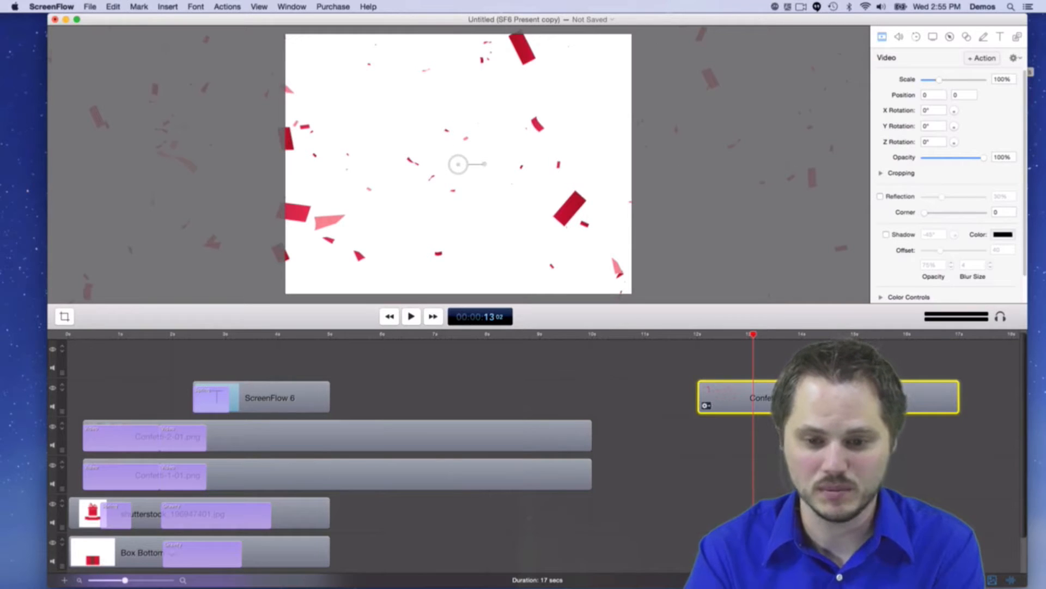
{"action": "left_click_drag", "start_coordinate": [938, 81], "coordinate": [933, 80]}
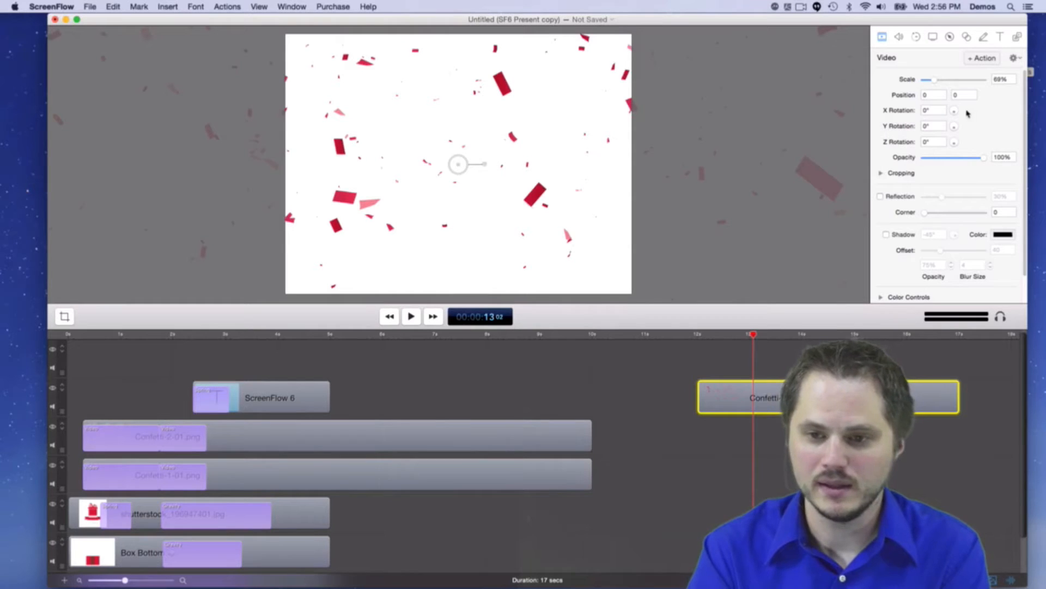
Add Confetti-2-01.png from the media library at 12 seconds, on the track above the new Confetti-1-01.png clip.
{"action": "left_click", "coordinate": [1017, 37]}
{"action": "left_click", "coordinate": [911, 220]}
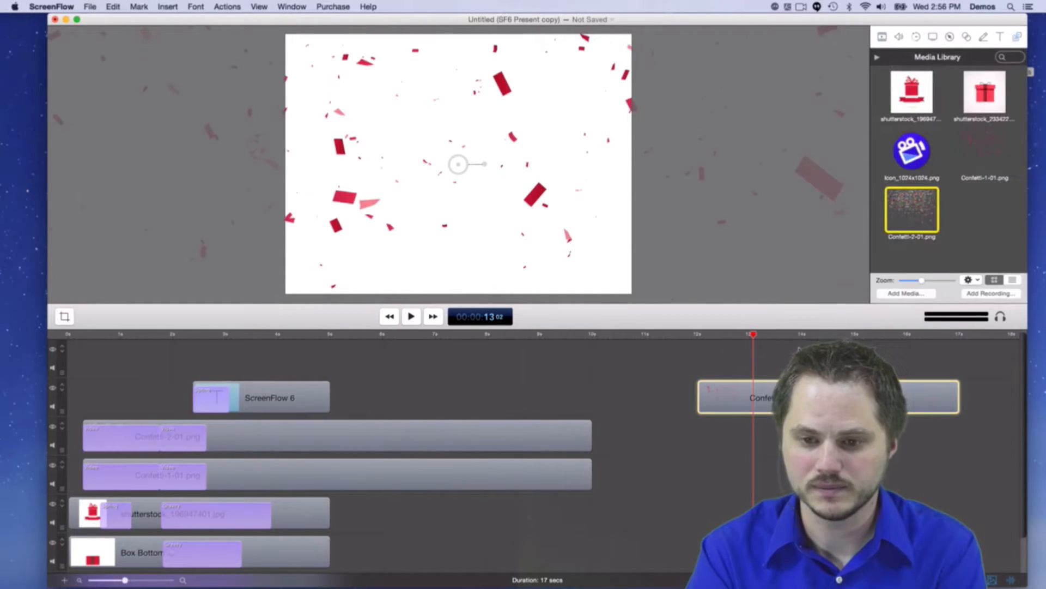
{"action": "left_click_drag", "start_coordinate": [772, 380], "coordinate": [772, 371]}
{"action": "left_click_drag", "start_coordinate": [753, 336], "coordinate": [732, 338]}
{"action": "left_click", "coordinate": [721, 353]}
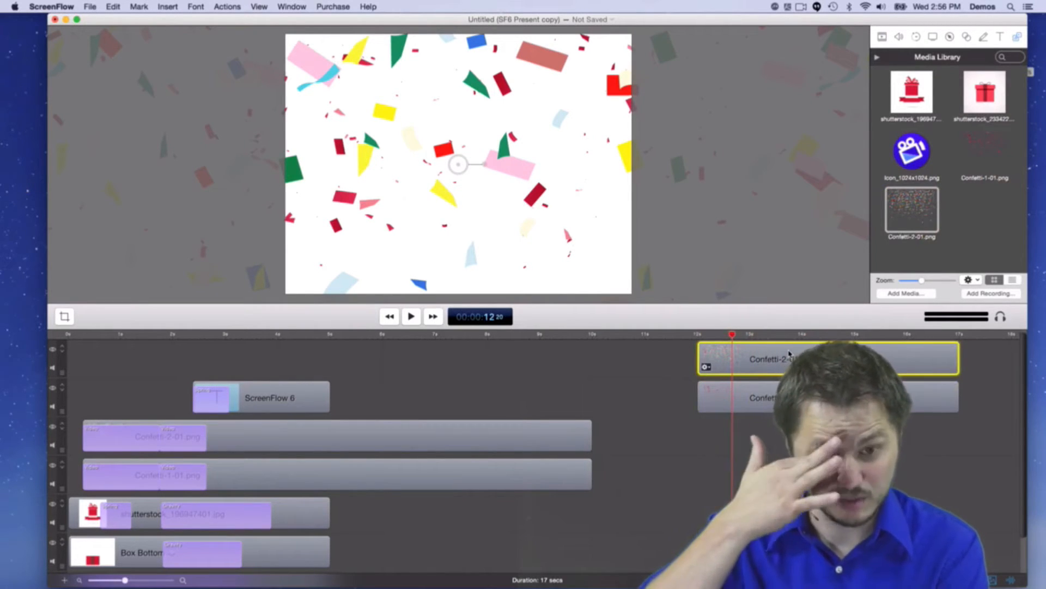
Move the new Confetti-1-01.png clip down one track after toggling the visibility of the Confetti-2-01.png track above it.
{"action": "left_click", "coordinate": [711, 397]}
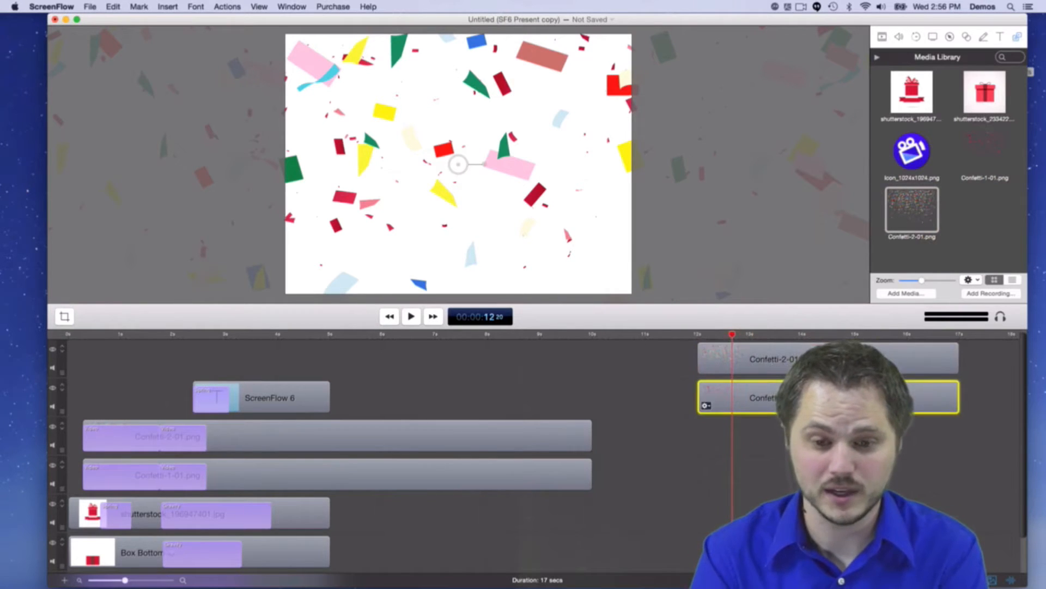
{"action": "left_click", "coordinate": [52, 350]}
{"action": "left_click", "coordinate": [53, 349]}
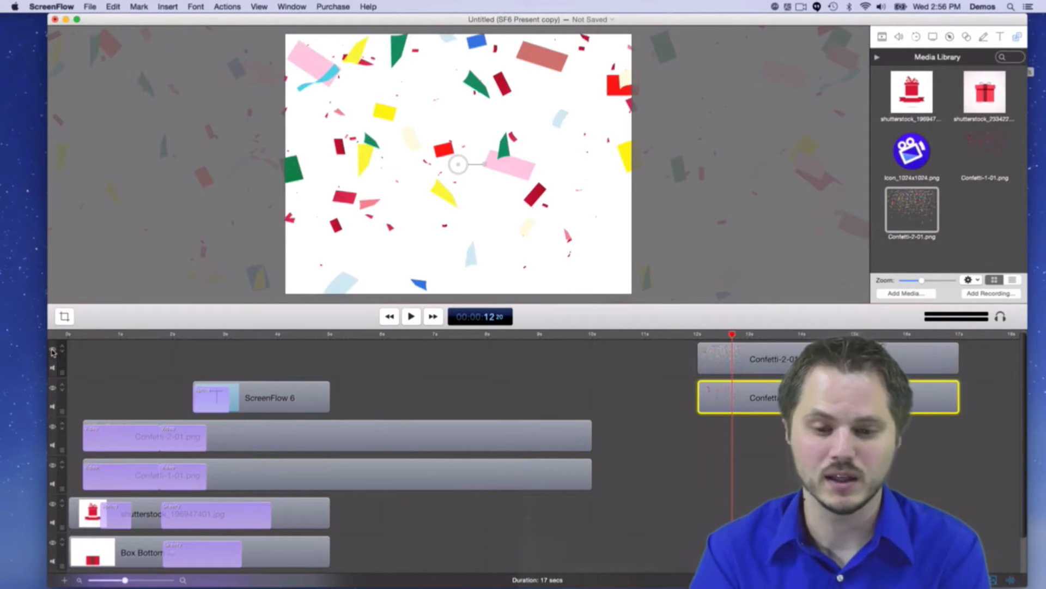
{"action": "left_click_drag", "start_coordinate": [719, 396], "coordinate": [719, 434]}
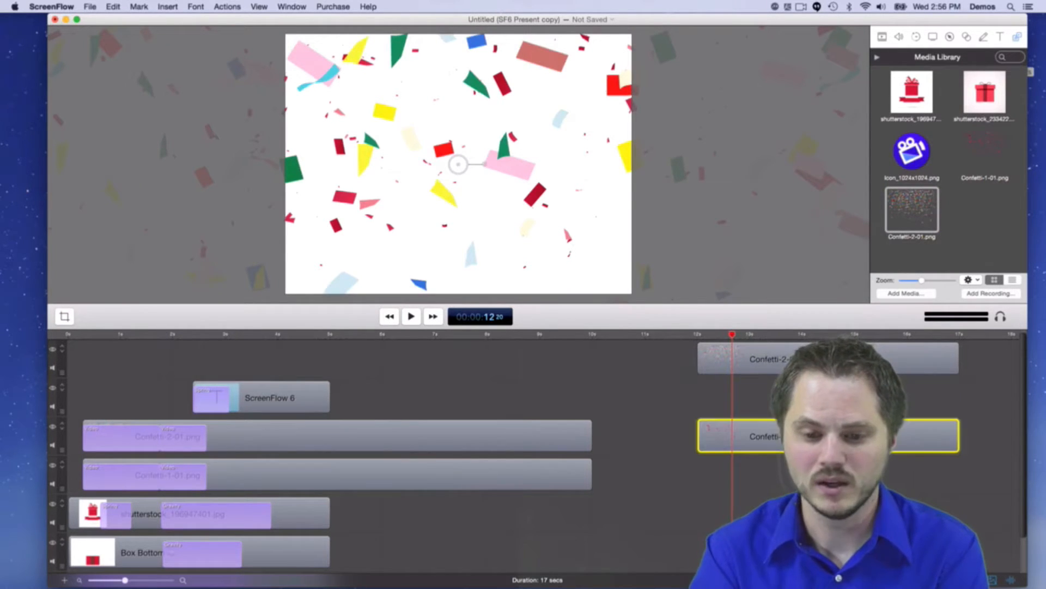
Scrub across the start of the two new confetti clips and view the Video properties of each.
{"action": "mouse_move", "coordinate": [734, 342]}
{"action": "left_mouse_down"}
{"action": "mouse_move", "coordinate": [720, 339]}
{"action": "mouse_move", "coordinate": [747, 337]}
{"action": "left_mouse_up"}
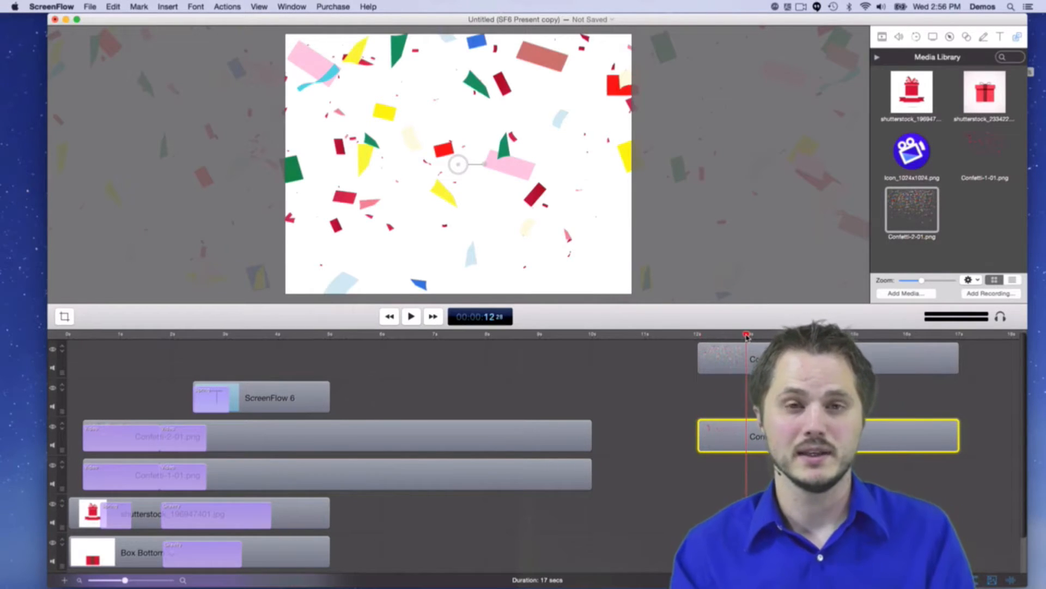
{"action": "left_click", "coordinate": [753, 345]}
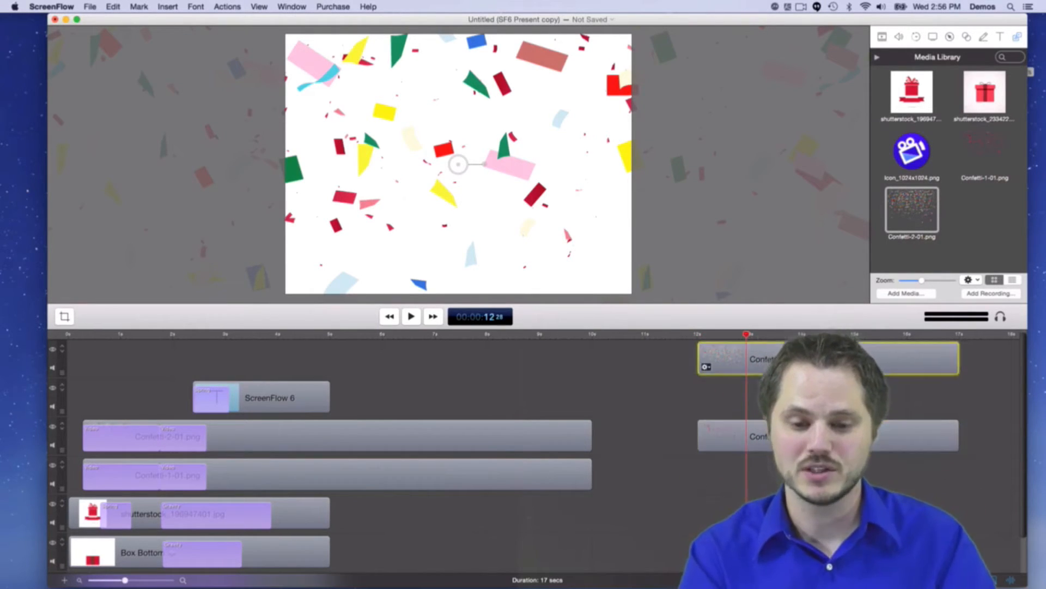
{"action": "left_click_drag", "start_coordinate": [727, 333], "coordinate": [719, 333]}
{"action": "left_click", "coordinate": [882, 37]}
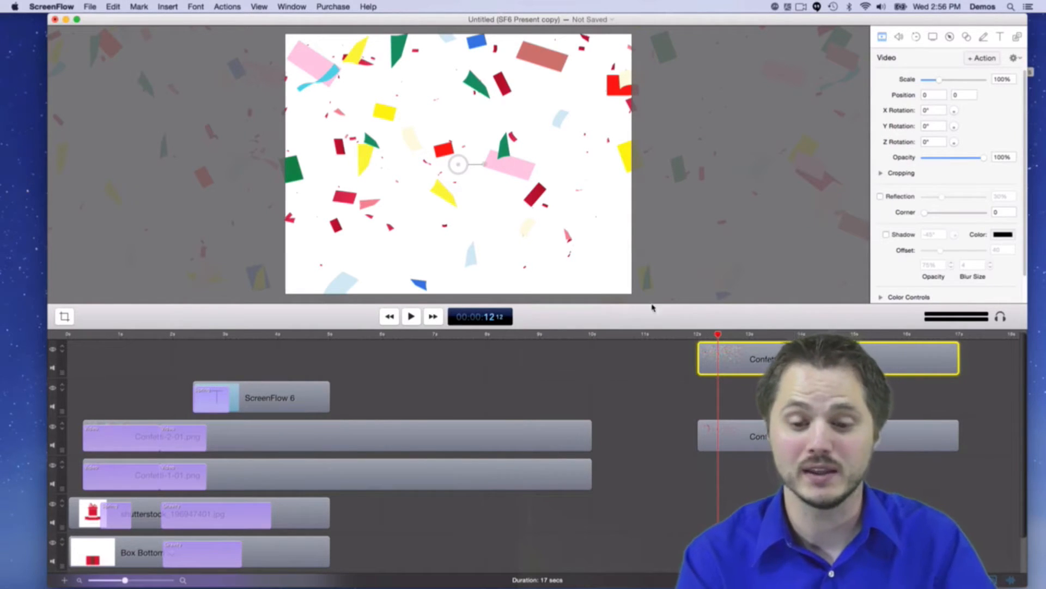
{"action": "mouse_move", "coordinate": [714, 335]}
{"action": "left_mouse_down"}
{"action": "mouse_move", "coordinate": [702, 335]}
{"action": "mouse_move", "coordinate": [729, 335]}
{"action": "mouse_move", "coordinate": [711, 335]}
{"action": "left_mouse_up"}
{"action": "mouse_move", "coordinate": [785, 435]}
{"action": "left_mouse_down"}
{"action": "mouse_move", "coordinate": [785, 397]}
{"action": "mouse_move", "coordinate": [785, 435]}
{"action": "left_mouse_up"}
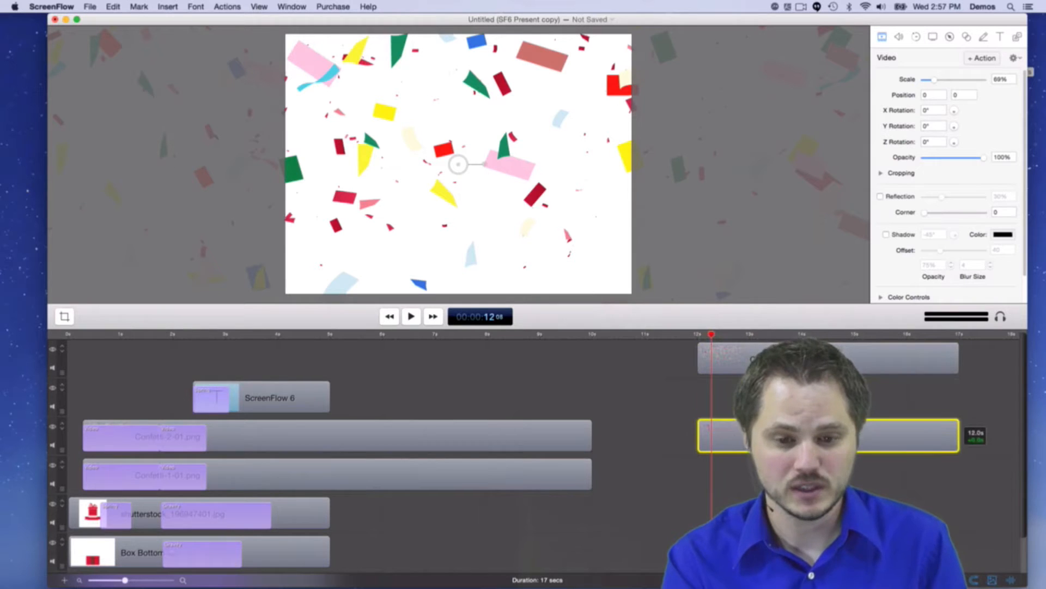
Hide the track holding the new Confetti-1-01.png clip and add a video action at 12 seconds to each of the two new confetti clips.
{"action": "left_click", "coordinate": [52, 426]}
{"action": "left_click", "coordinate": [692, 334]}
{"action": "left_click_drag", "start_coordinate": [692, 334], "coordinate": [698, 334]}
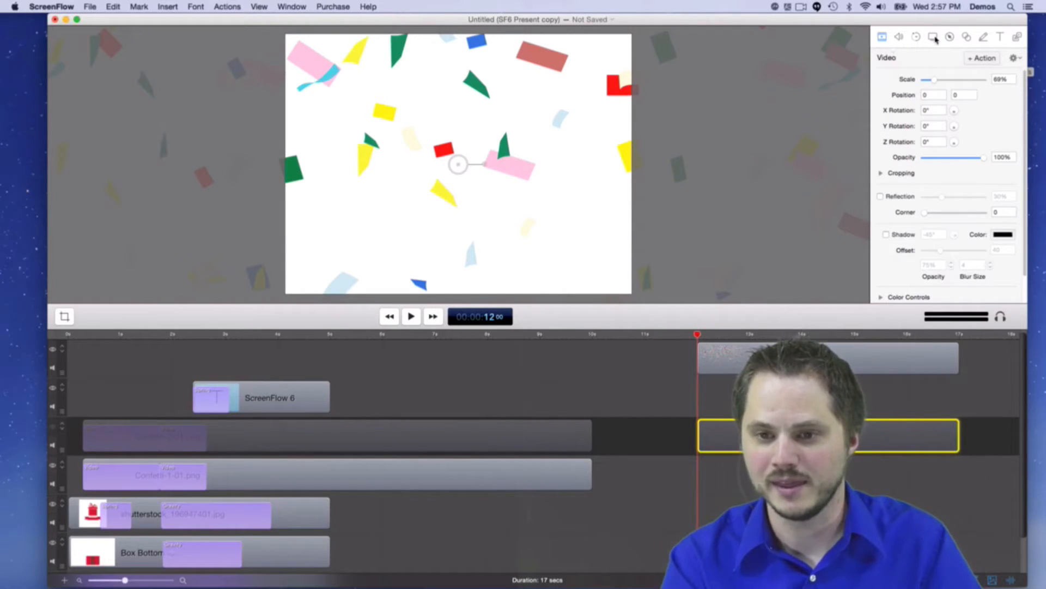
{"action": "left_click", "coordinate": [975, 58]}
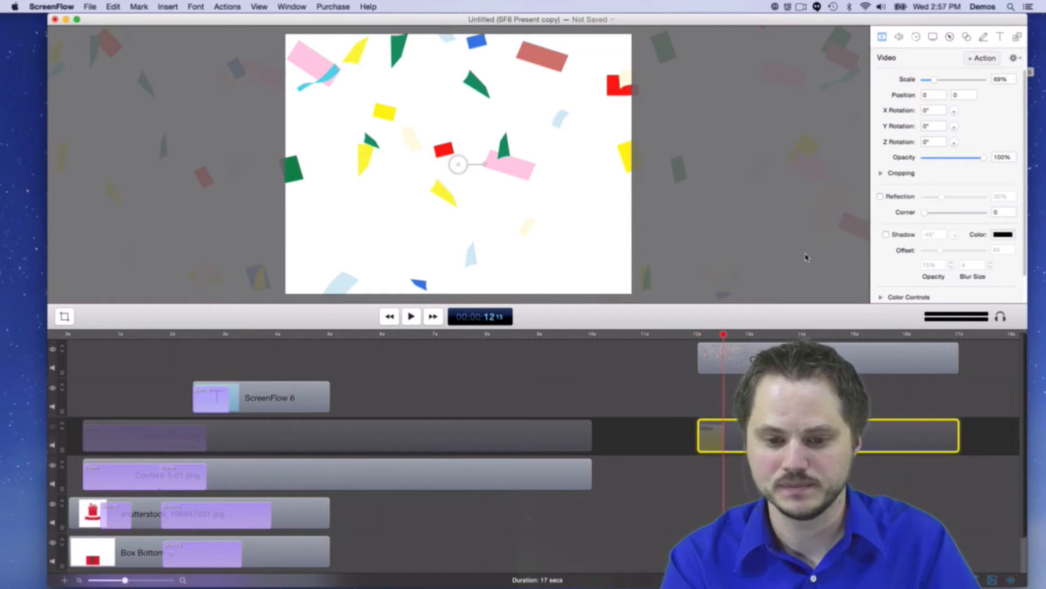
{"action": "left_click", "coordinate": [915, 359]}
{"action": "left_click", "coordinate": [972, 59]}
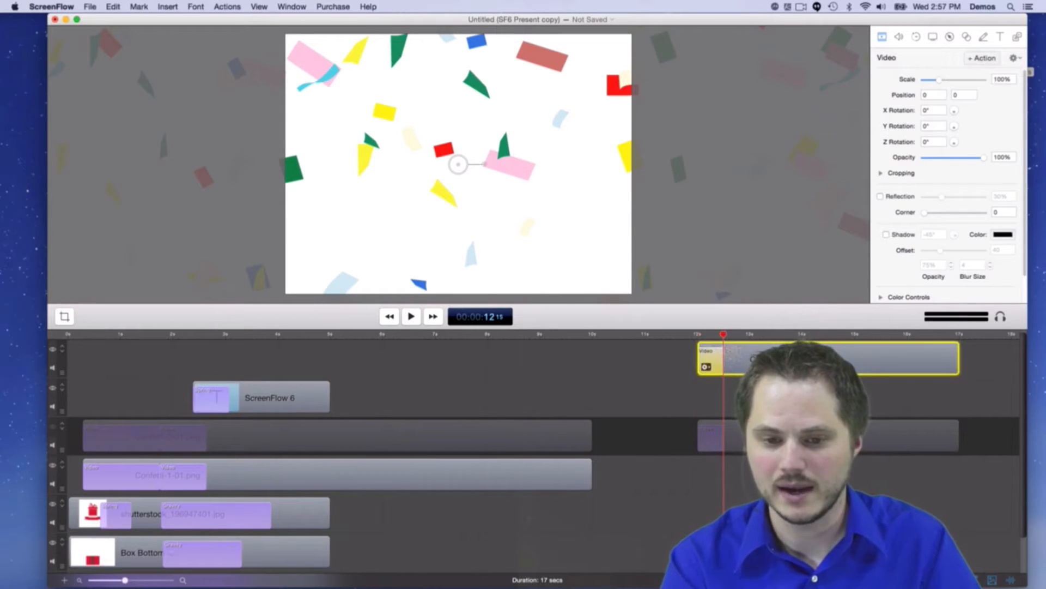
Move the new Confetti-2-01.png below the canvas to position 20, -1,840 at the end of its video action and play the motion.
{"action": "left_click", "coordinate": [700, 335]}
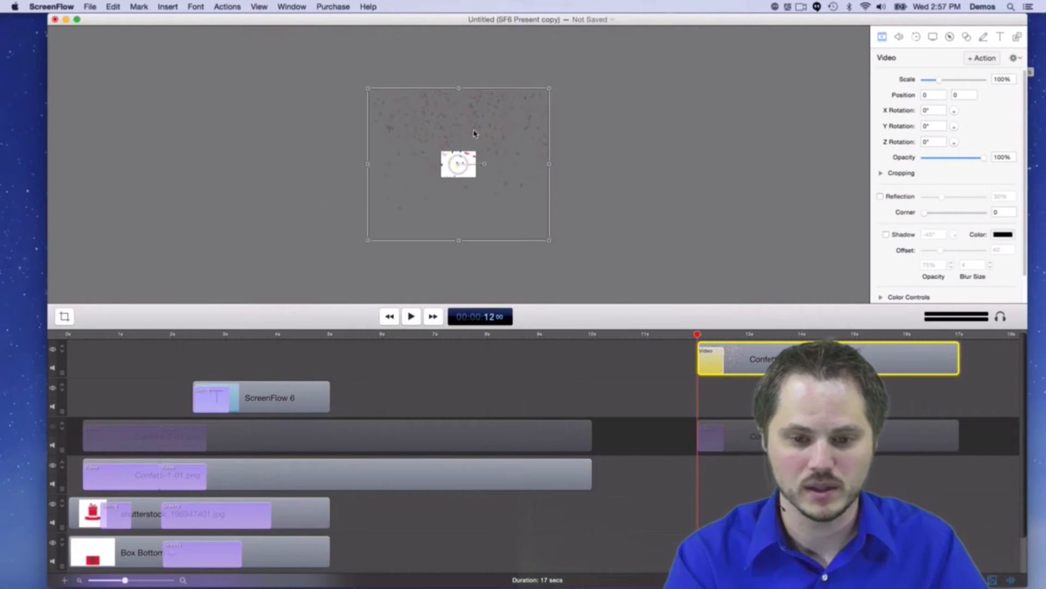
{"action": "left_click_drag", "start_coordinate": [699, 340], "coordinate": [725, 338]}
{"action": "left_click_drag", "start_coordinate": [460, 130], "coordinate": [462, 218]}
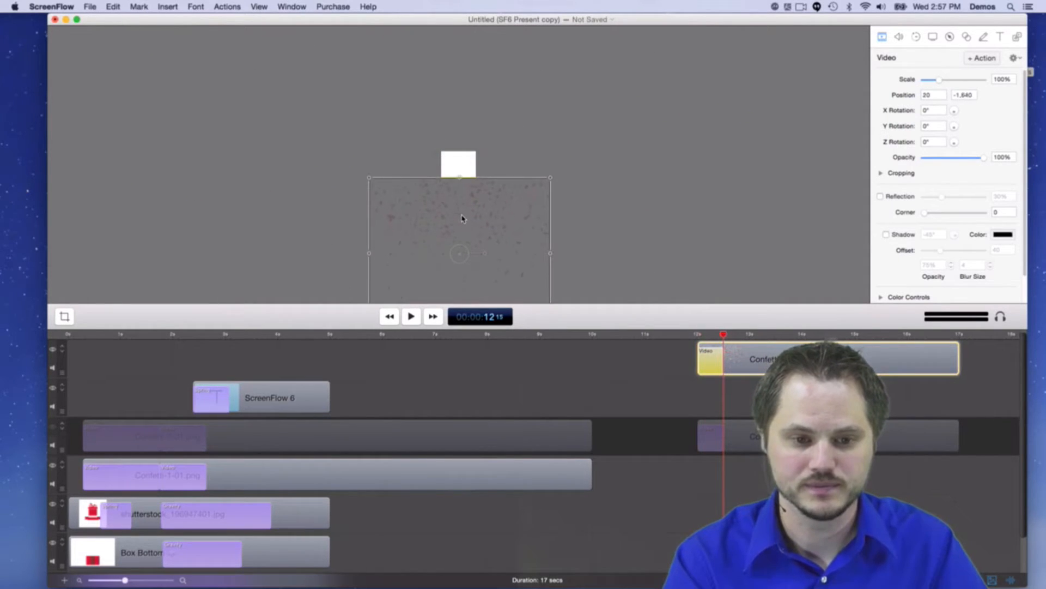
{"action": "left_click", "coordinate": [692, 335]}
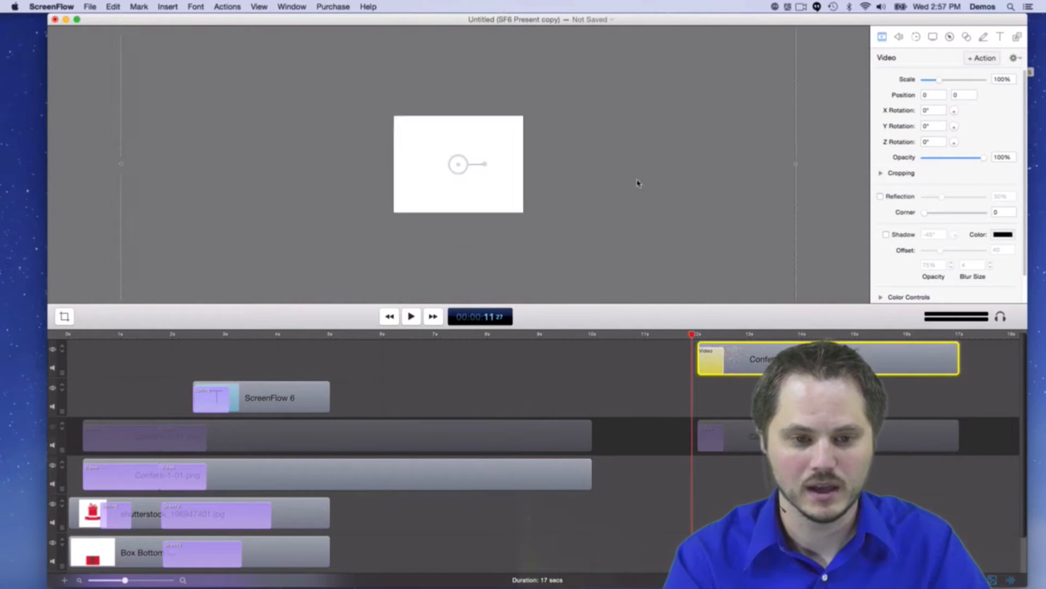
{"action": "key", "text": "space"}
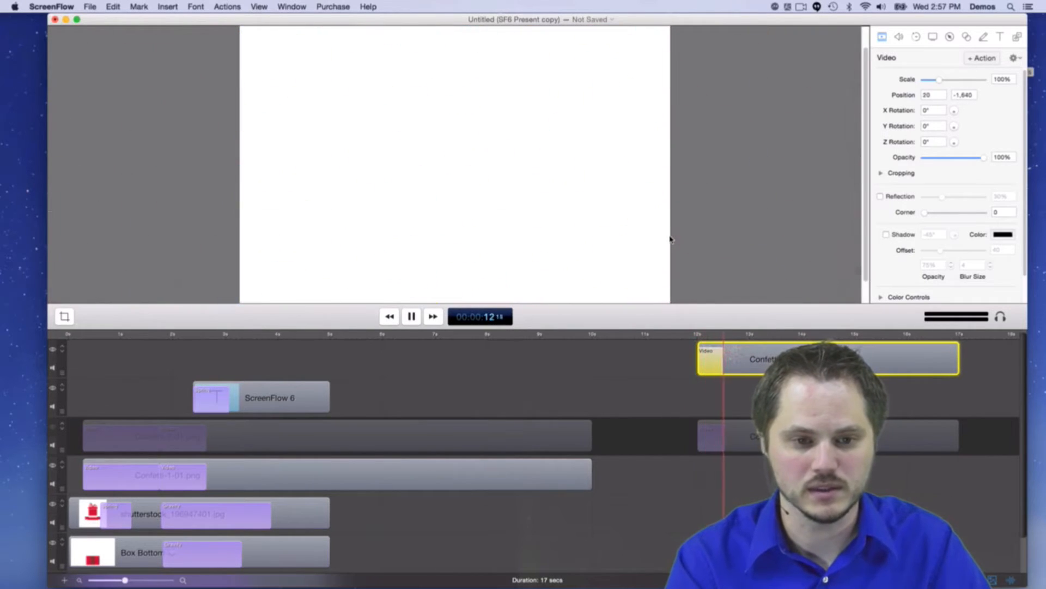
{"action": "key", "text": "space"}
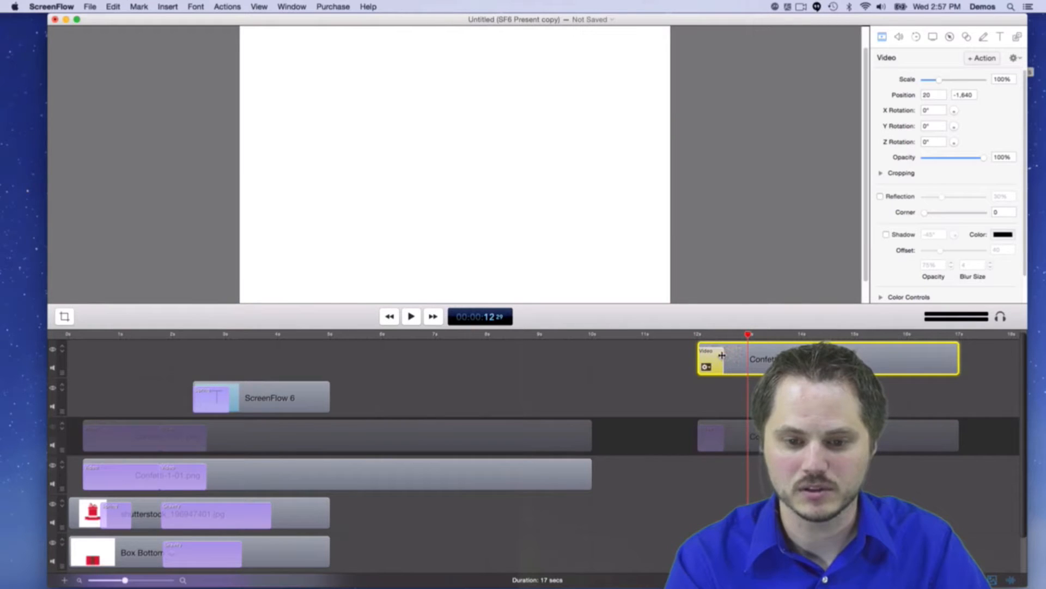
Lengthen the new Confetti-2-01.png clip's video action to about 1.2 seconds and play the falling confetti several times.
{"action": "left_click_drag", "start_coordinate": [721, 355], "coordinate": [758, 358]}
{"action": "left_click", "coordinate": [703, 335]}
{"action": "key", "text": "space"}
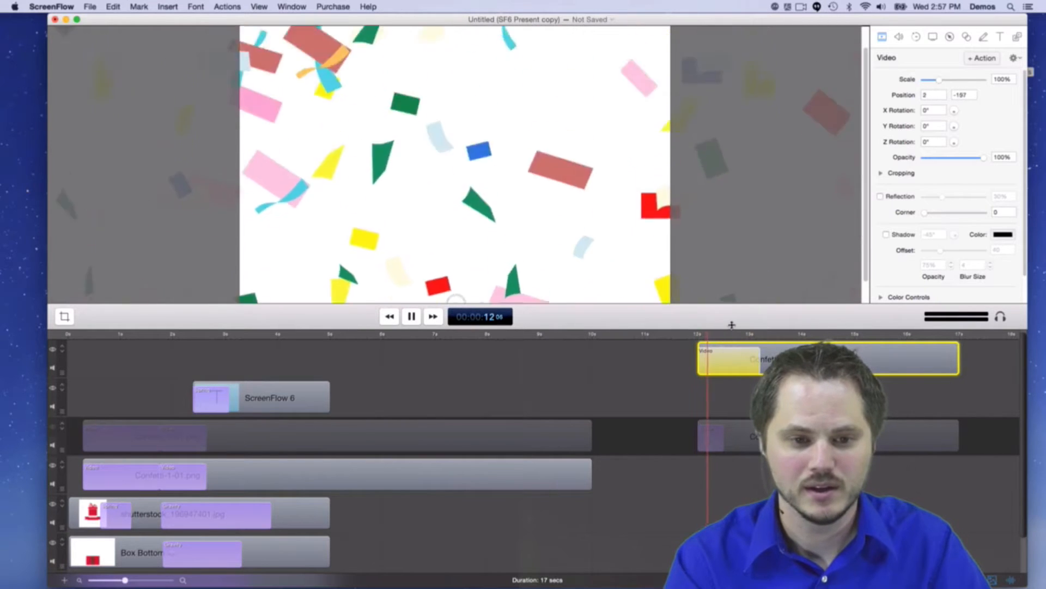
{"action": "key", "text": "space"}
{"action": "left_click", "coordinate": [691, 334]}
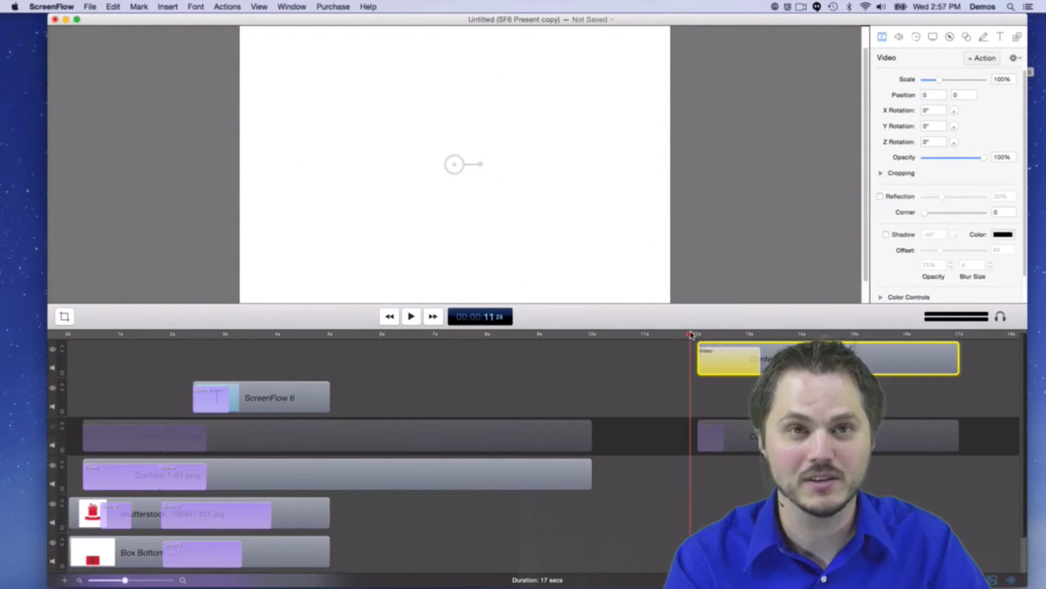
{"action": "key", "text": "space"}
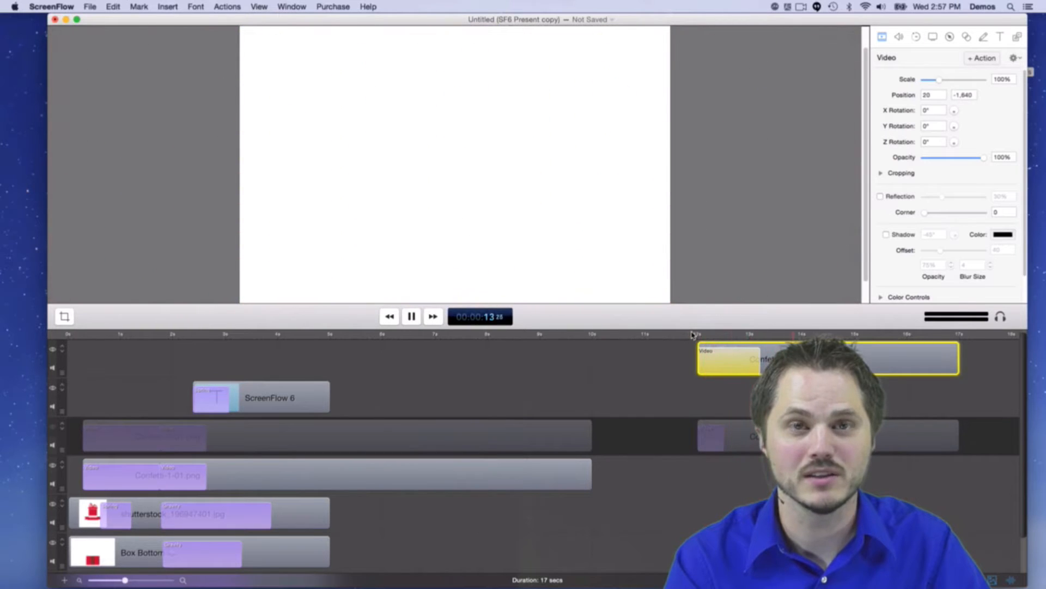
{"action": "left_click", "coordinate": [692, 334]}
{"action": "key", "text": "space"}
{"action": "key", "text": "space"}
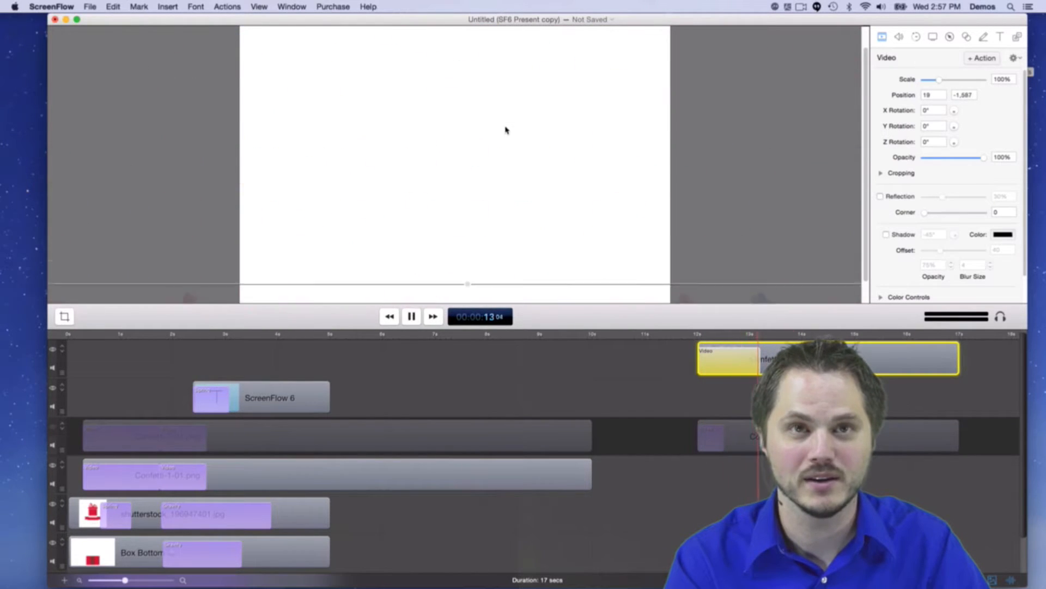
Stop playback and replay the new Confetti-2-01.png clip's falling motion from 12 seconds.
{"action": "key", "text": "space"}
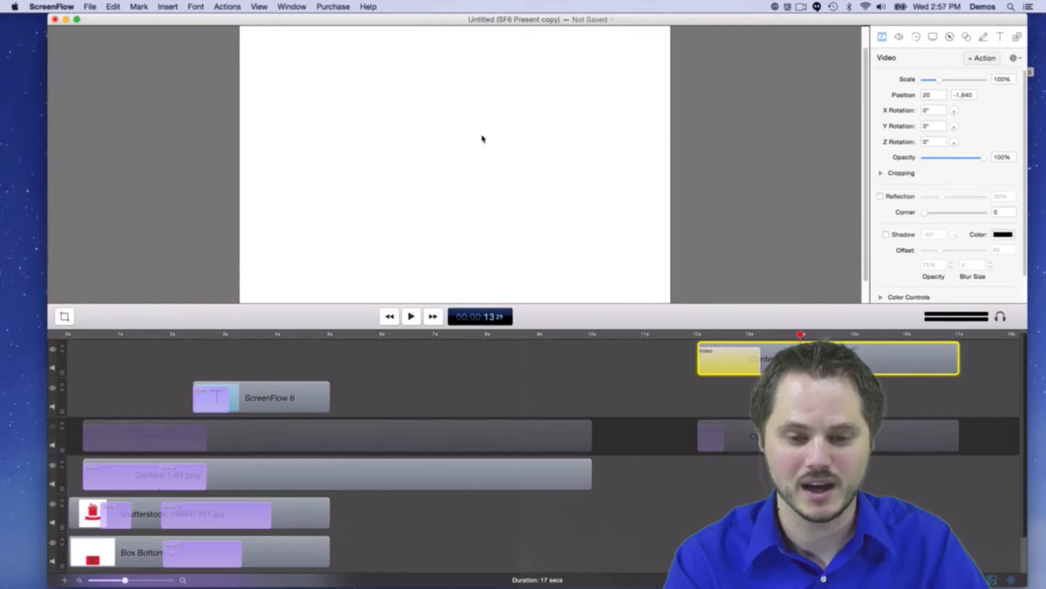
{"action": "left_click", "coordinate": [698, 334]}
{"action": "key", "text": "space"}
{"action": "key", "text": "space"}
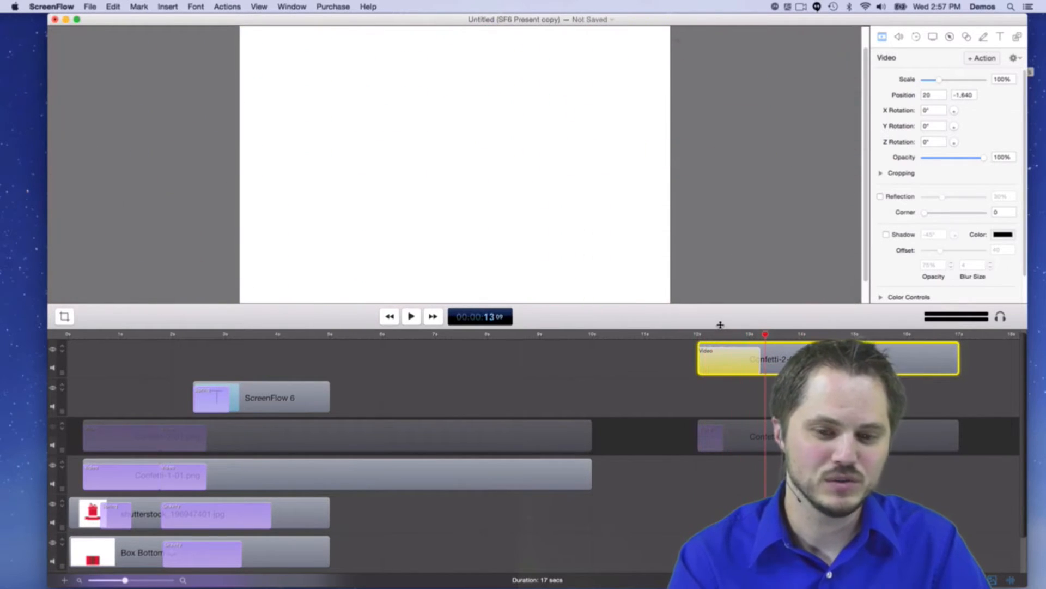
{"action": "mouse_move", "coordinate": [728, 357]}
{"action": "left_mouse_down"}
{"action": "mouse_move", "coordinate": [796, 357]}
{"action": "mouse_move", "coordinate": [725, 355]}
{"action": "left_mouse_up"}
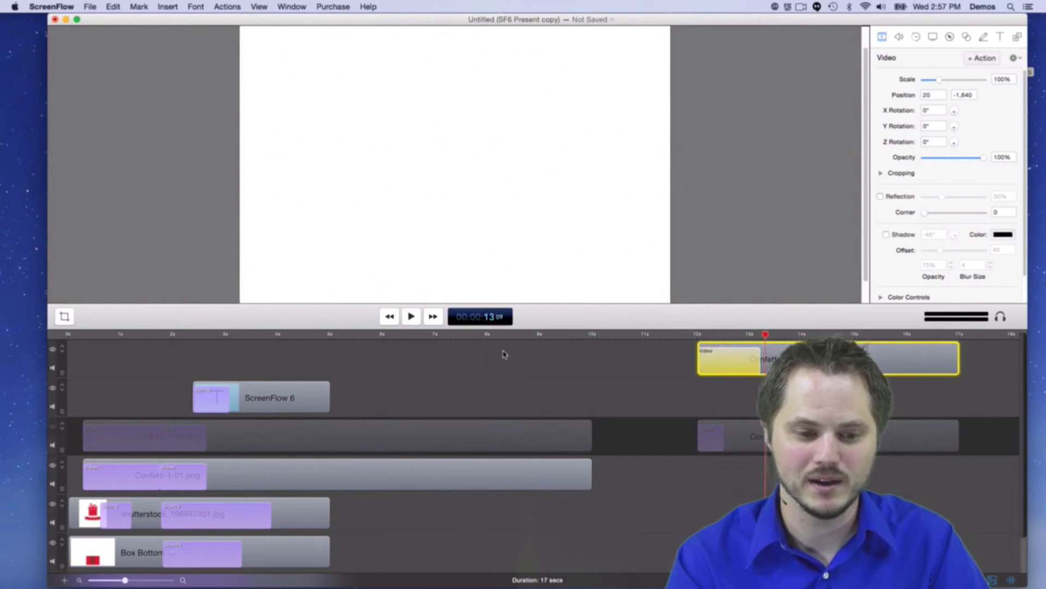
Play the original gift box animation twice from its opening to compare its confetti motion.
{"action": "left_click_drag", "start_coordinate": [171, 338], "coordinate": [131, 340]}
{"action": "key", "text": "space"}
{"action": "key", "text": "space"}
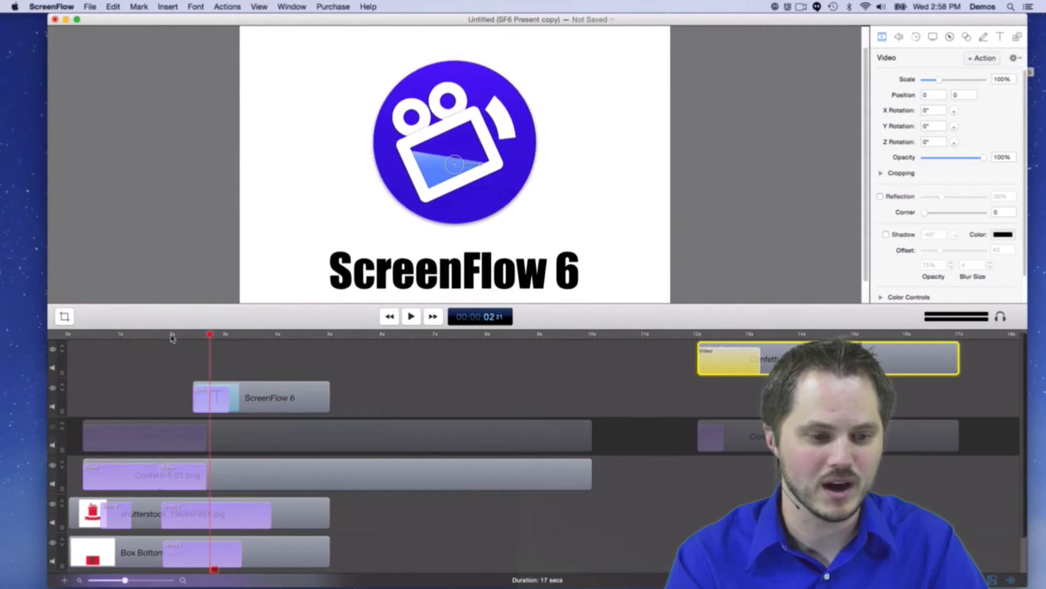
{"action": "left_click_drag", "start_coordinate": [134, 334], "coordinate": [84, 334]}
{"action": "key", "text": "space"}
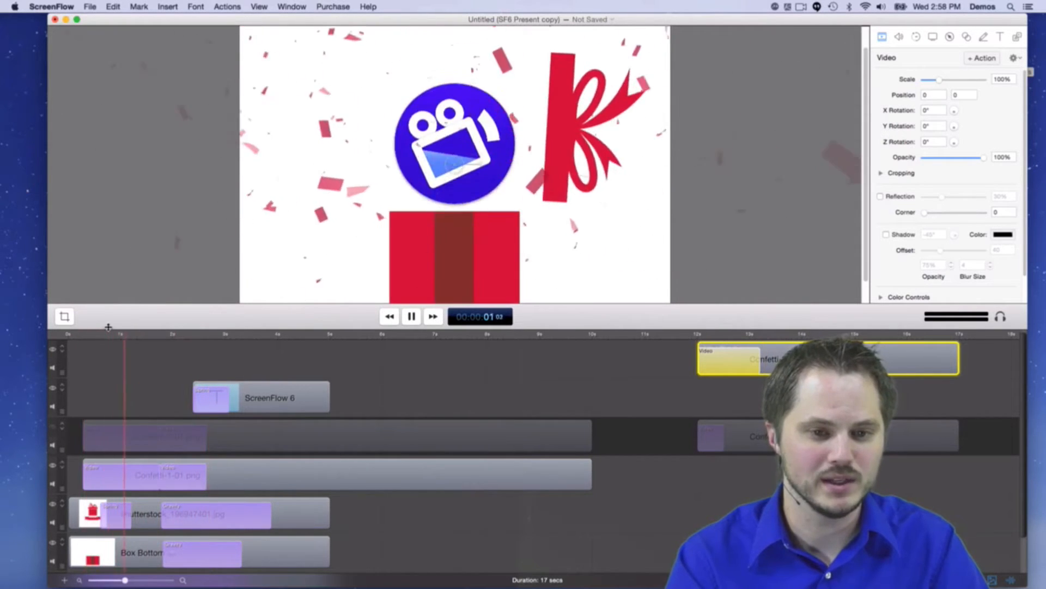
{"action": "key", "text": "space"}
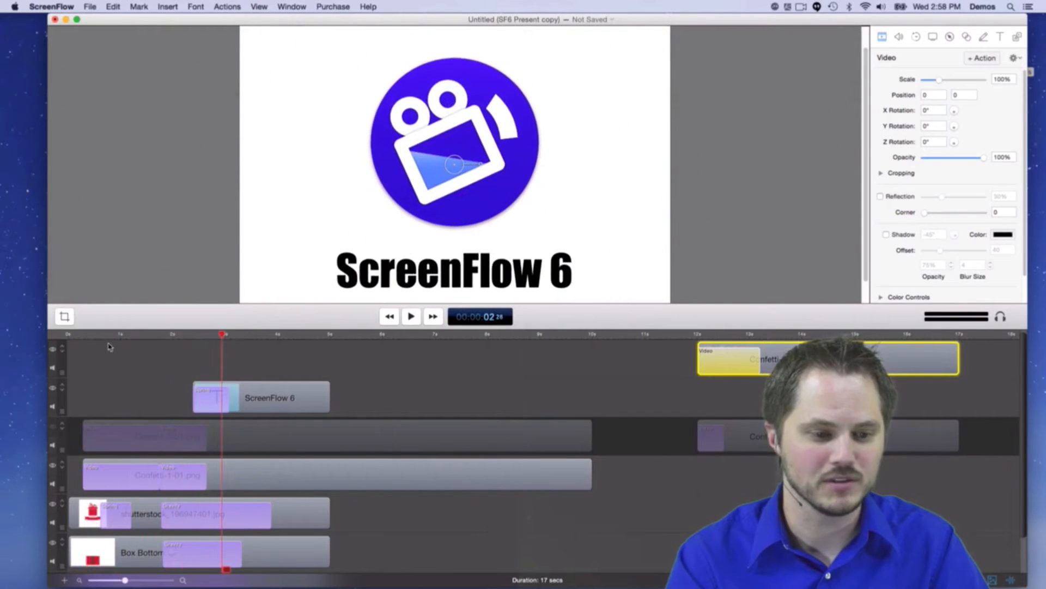
Hide the original Confetti-1-01.png track, show the original Confetti-2-01.png track, and play the opening animation.
{"action": "left_click_drag", "start_coordinate": [134, 334], "coordinate": [87, 345]}
{"action": "left_click", "coordinate": [52, 466]}
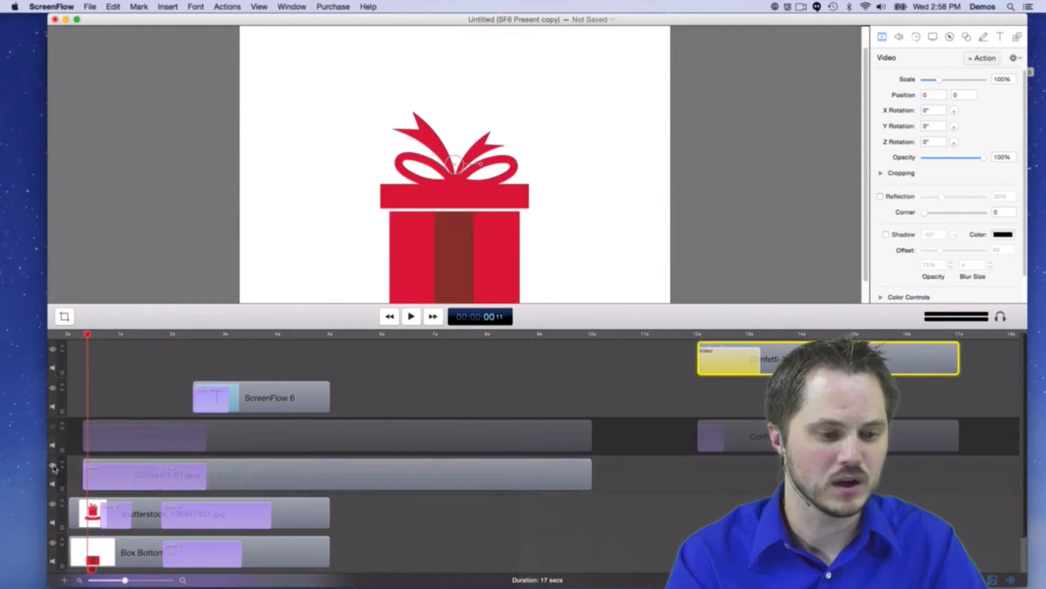
{"action": "left_click", "coordinate": [52, 426]}
{"action": "left_click_drag", "start_coordinate": [89, 335], "coordinate": [77, 335]}
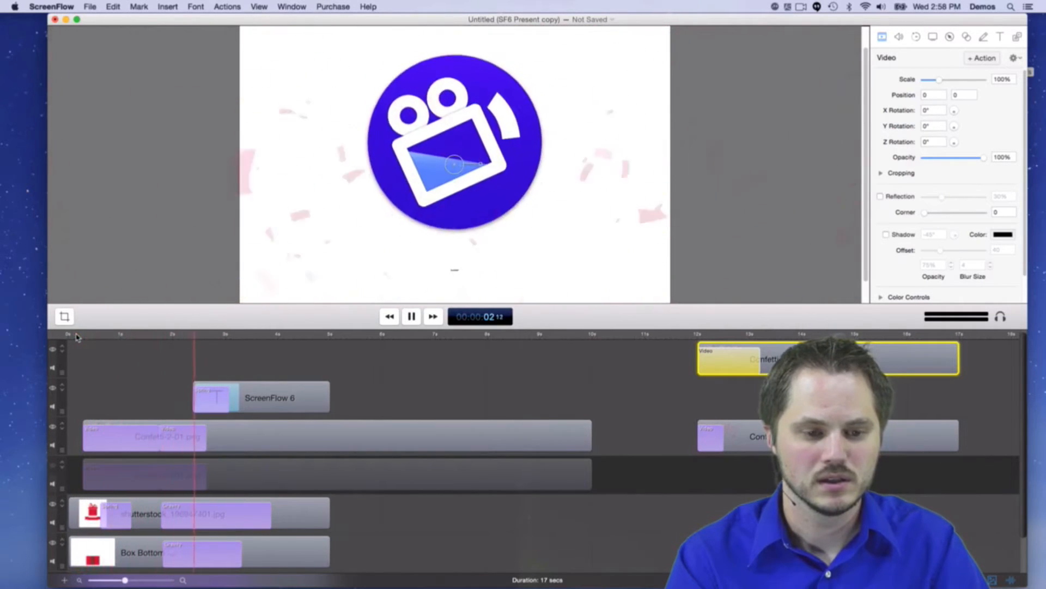
{"action": "key", "text": "space"}
Move the hidden original Confetti-1-01.png clip along its track to about 6.8 seconds and play the opening animation.
{"action": "left_click", "coordinate": [257, 435]}
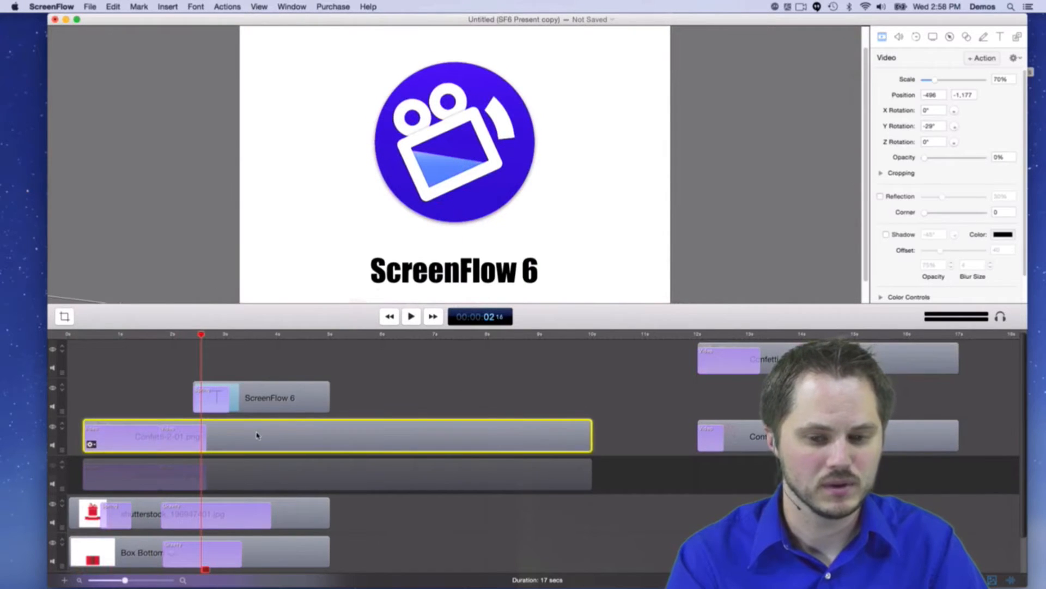
{"action": "left_click", "coordinate": [305, 478]}
{"action": "left_click_drag", "start_coordinate": [280, 476], "coordinate": [624, 474]}
{"action": "left_click_drag", "start_coordinate": [201, 352], "coordinate": [76, 339]}
{"action": "key", "text": "space"}
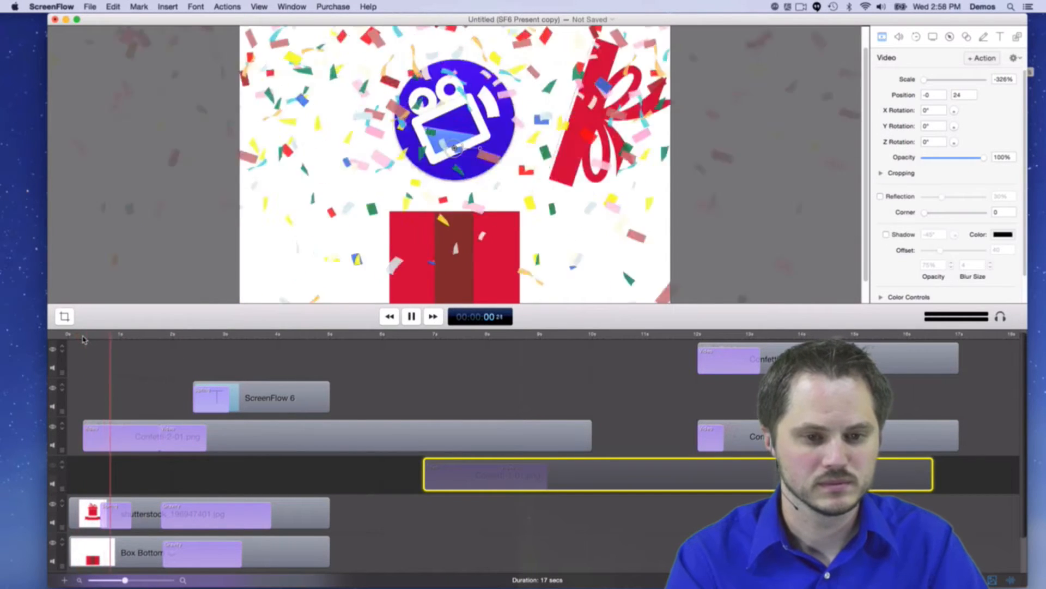
{"action": "key", "text": "space"}
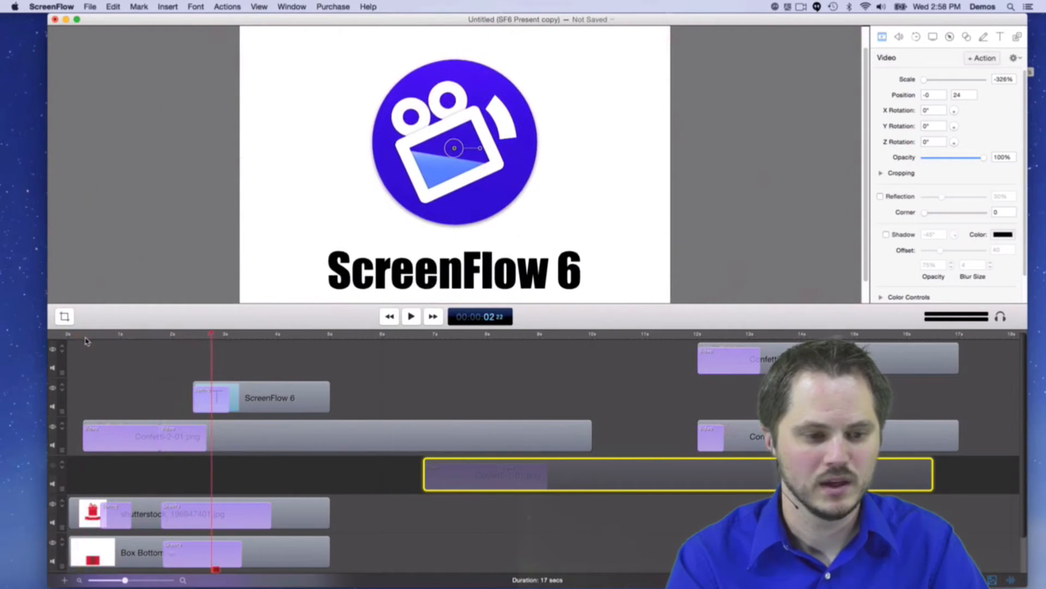
Replay the gift box opening twice with only the original Confetti-2-01.png confetti.
{"action": "left_click_drag", "start_coordinate": [107, 338], "coordinate": [83, 338]}
{"action": "key", "text": "space"}
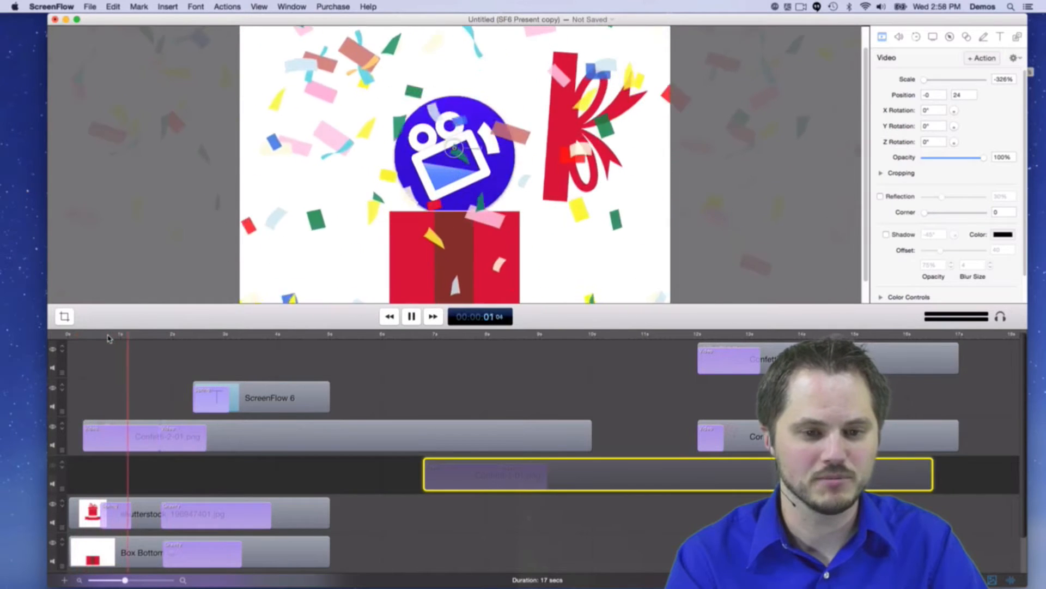
{"action": "key", "text": "space"}
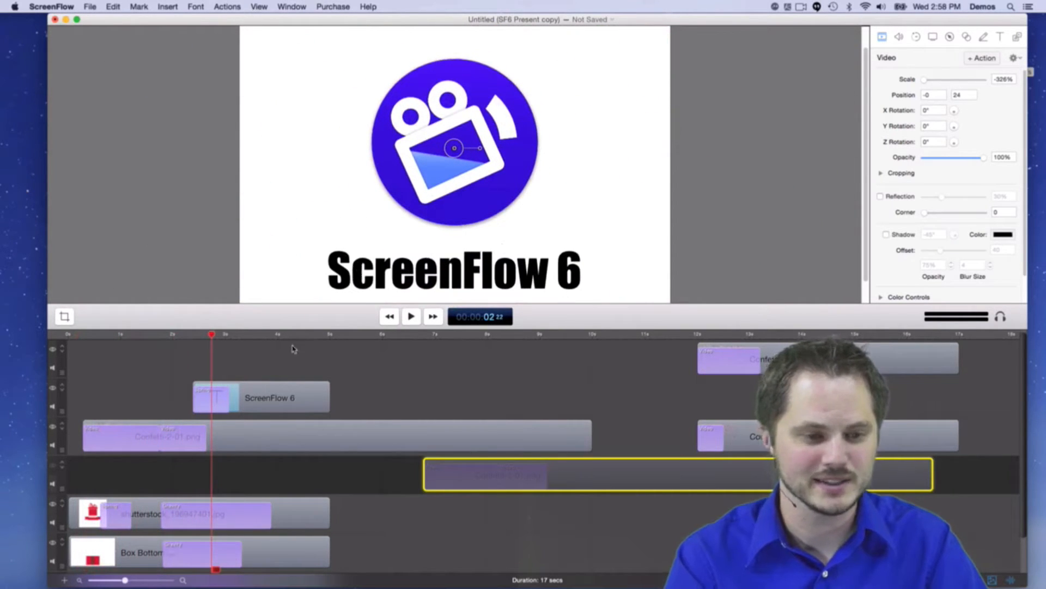
{"action": "left_click_drag", "start_coordinate": [111, 338], "coordinate": [83, 337]}
{"action": "key", "text": "space"}
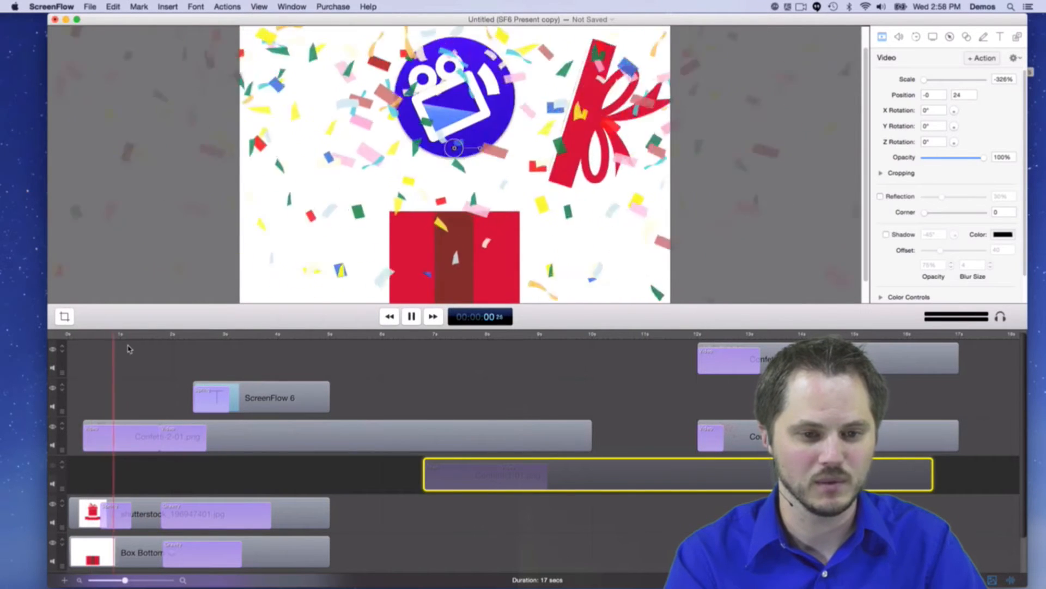
{"action": "key", "text": "space"}
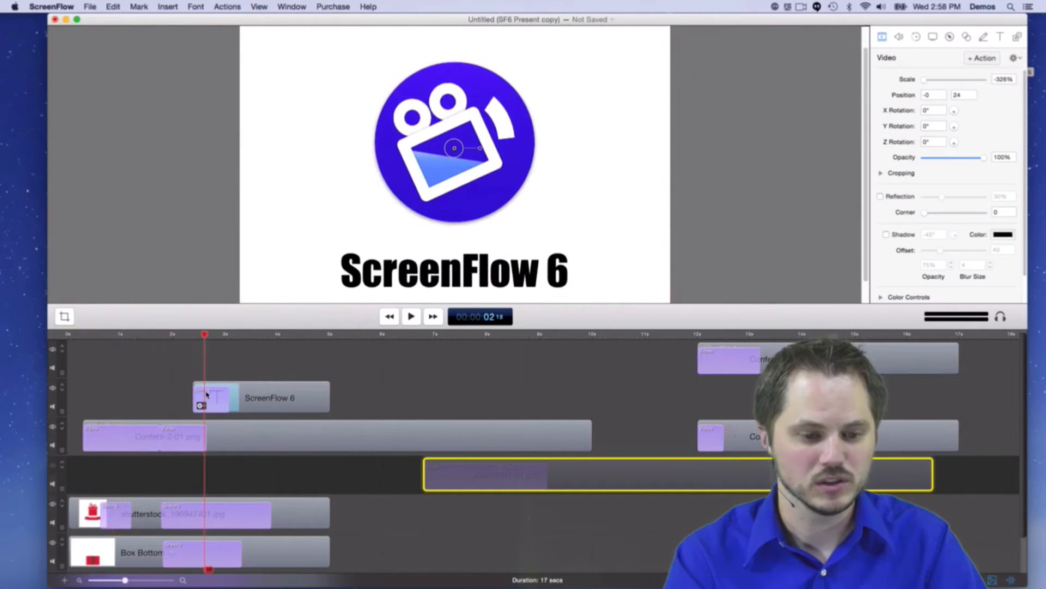
Move the original Confetti-1-01.png clip back to align with the start of the Confetti-2-01.png clip and play the animation.
{"action": "left_click_drag", "start_coordinate": [619, 482], "coordinate": [277, 472]}
{"action": "left_click", "coordinate": [82, 333]}
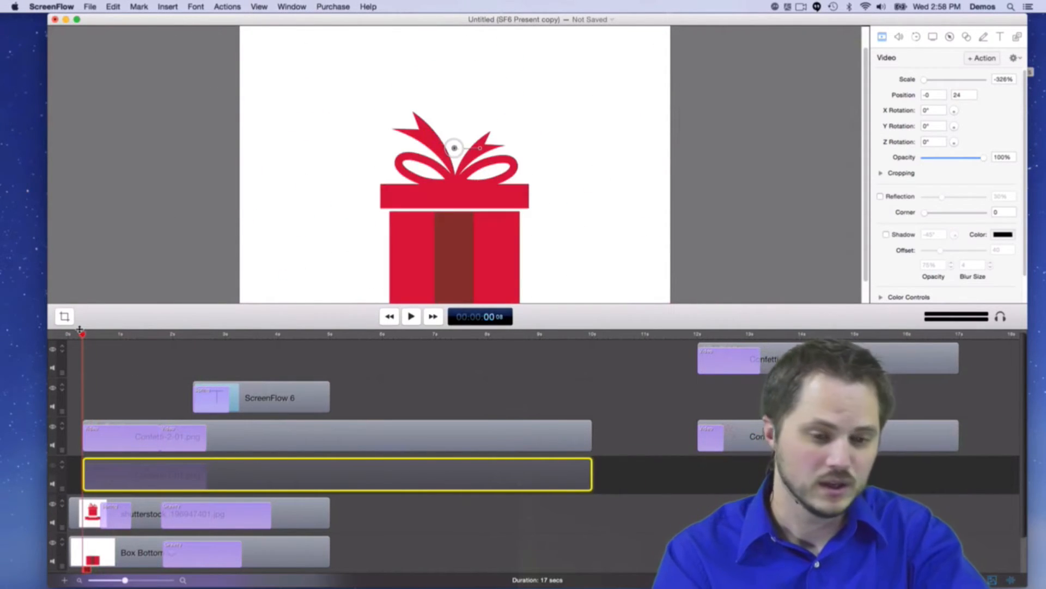
{"action": "key", "text": "space"}
{"action": "key", "text": "space"}
{"action": "left_click", "coordinate": [76, 334]}
{"action": "key", "text": "space"}
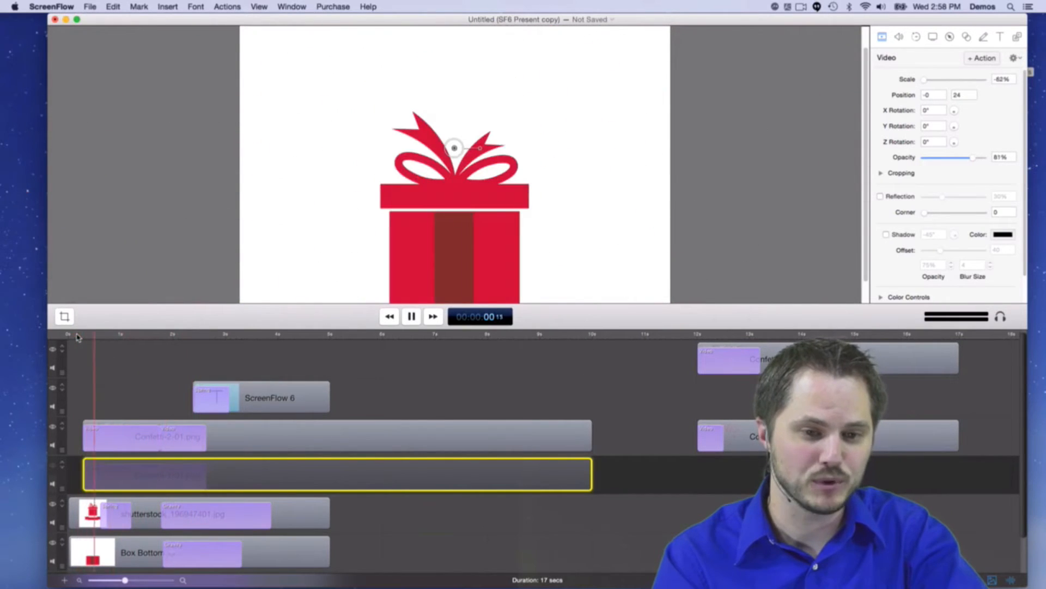
{"action": "key", "text": "space"}
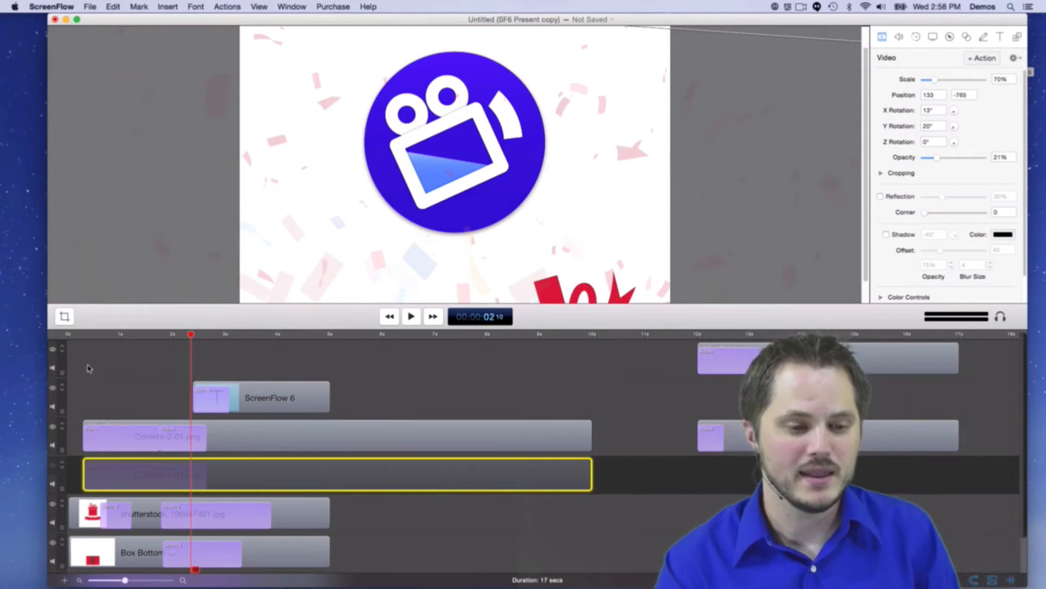
Examine the original Confetti-2-01.png clip's Video properties at the end of its first video action.
{"action": "mouse_move", "coordinate": [153, 337]}
{"action": "left_mouse_down"}
{"action": "mouse_move", "coordinate": [130, 336]}
{"action": "mouse_move", "coordinate": [161, 336]}
{"action": "left_mouse_up"}
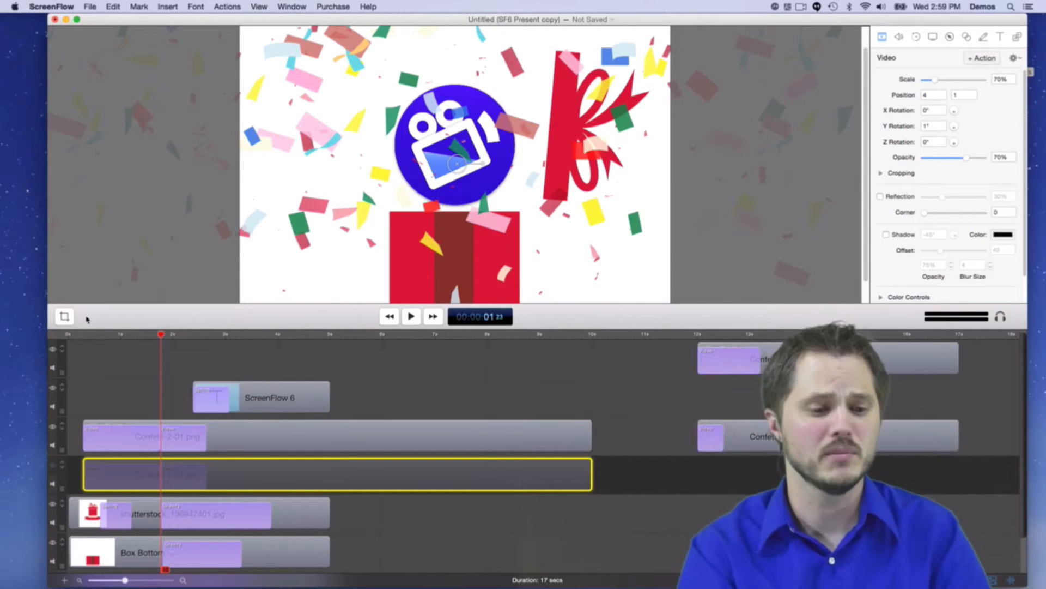
{"action": "left_click", "coordinate": [146, 437]}
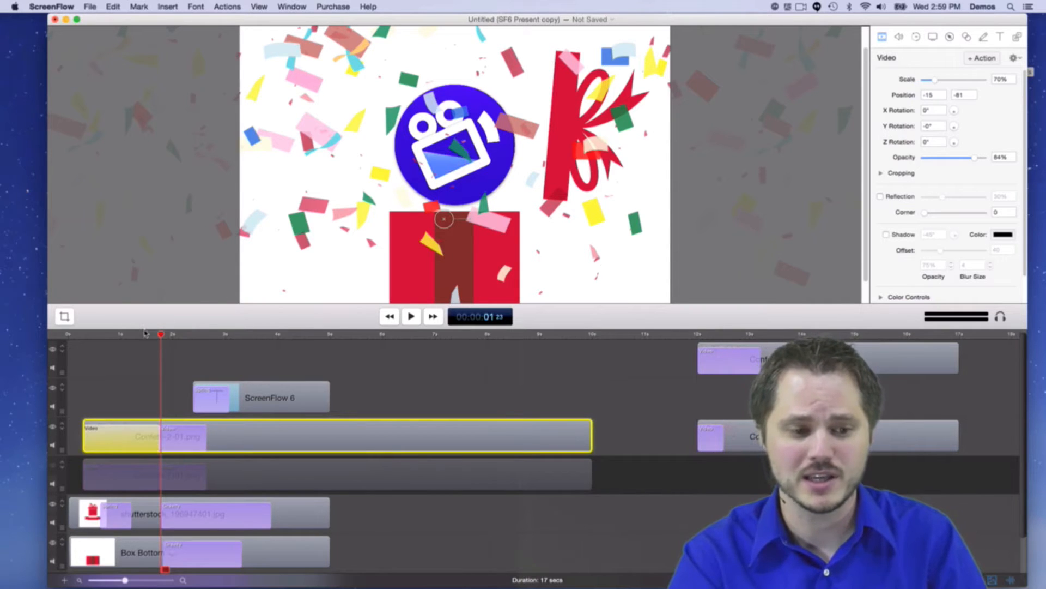
{"action": "mouse_move", "coordinate": [144, 339]}
{"action": "left_mouse_down"}
{"action": "mouse_move", "coordinate": [88, 342]}
{"action": "mouse_move", "coordinate": [160, 343]}
{"action": "left_mouse_up"}
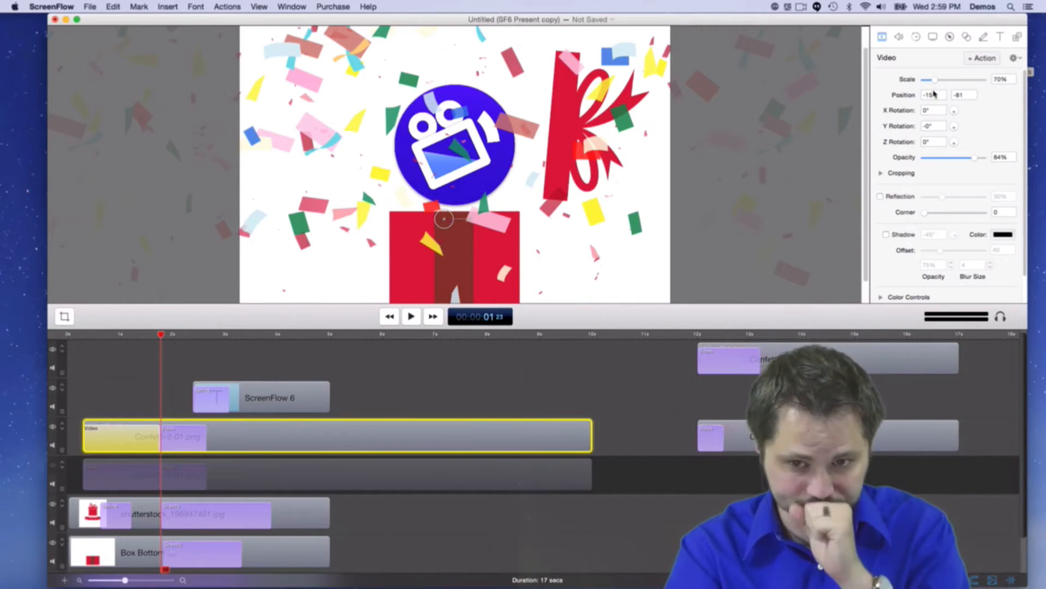
{"action": "mouse_move", "coordinate": [158, 341]}
{"action": "left_mouse_down"}
{"action": "mouse_move", "coordinate": [116, 339]}
{"action": "mouse_move", "coordinate": [182, 339]}
{"action": "mouse_move", "coordinate": [159, 343]}
{"action": "left_mouse_up"}
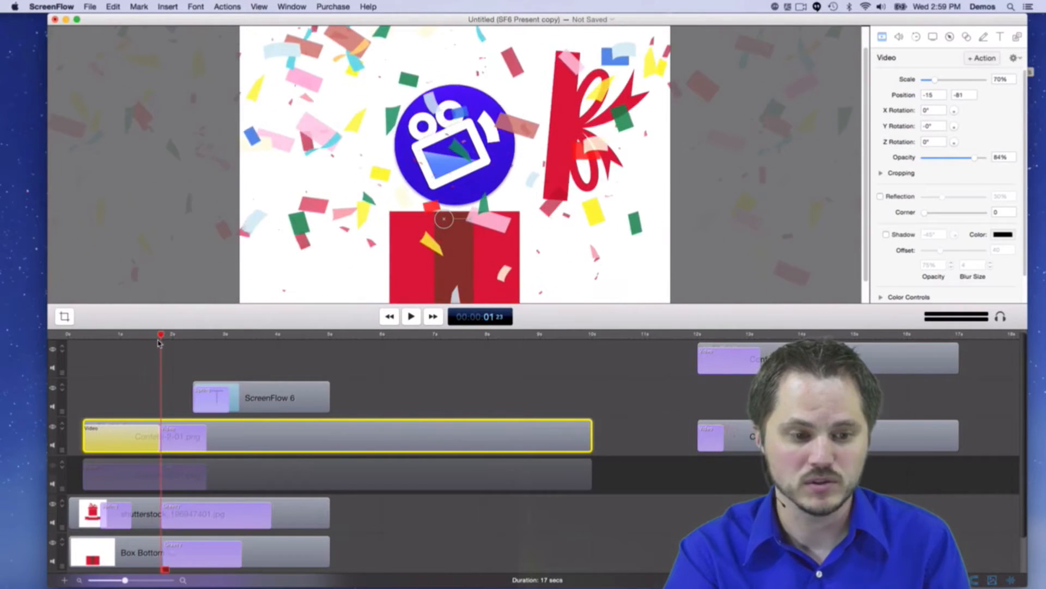
{"action": "left_click", "coordinate": [173, 345]}
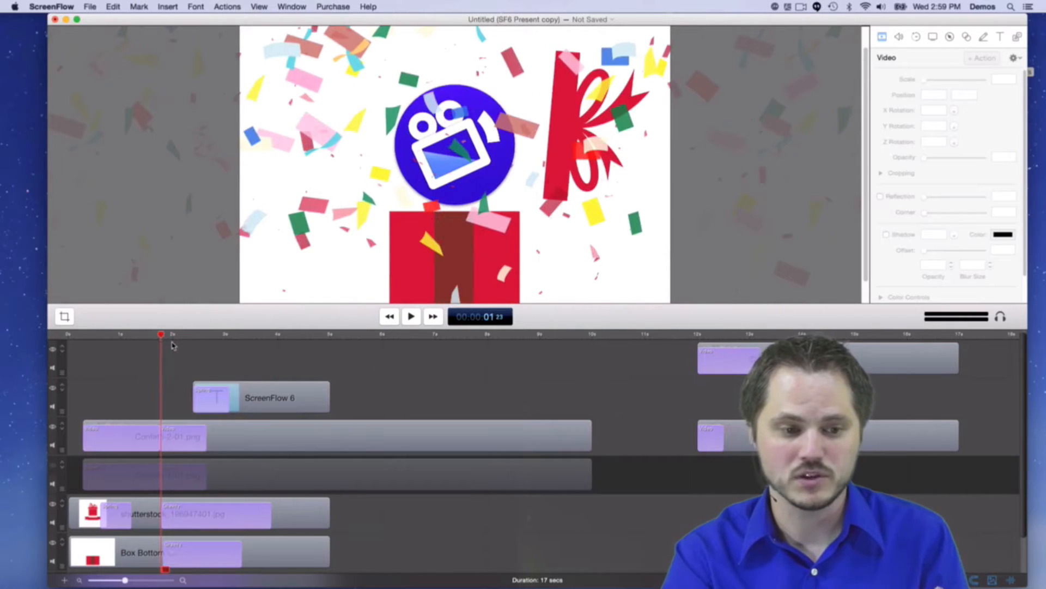
Scrub through the original Confetti-2-01.png clip's second video action and examine how its position, rotation and opacity change.
{"action": "mouse_move", "coordinate": [160, 338]}
{"action": "left_mouse_down"}
{"action": "mouse_move", "coordinate": [205, 347]}
{"action": "mouse_move", "coordinate": [159, 349]}
{"action": "mouse_move", "coordinate": [189, 350]}
{"action": "mouse_move", "coordinate": [174, 351]}
{"action": "left_mouse_up"}
{"action": "left_click", "coordinate": [190, 434]}
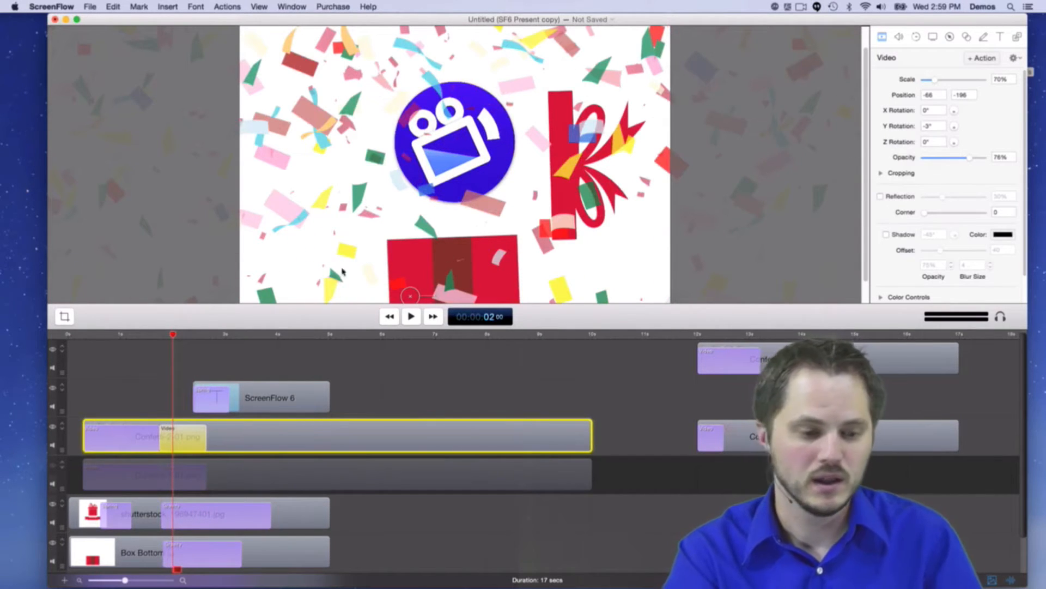
{"action": "mouse_move", "coordinate": [173, 336]}
{"action": "left_mouse_down"}
{"action": "mouse_move", "coordinate": [163, 337]}
{"action": "mouse_move", "coordinate": [186, 336]}
{"action": "left_mouse_up"}
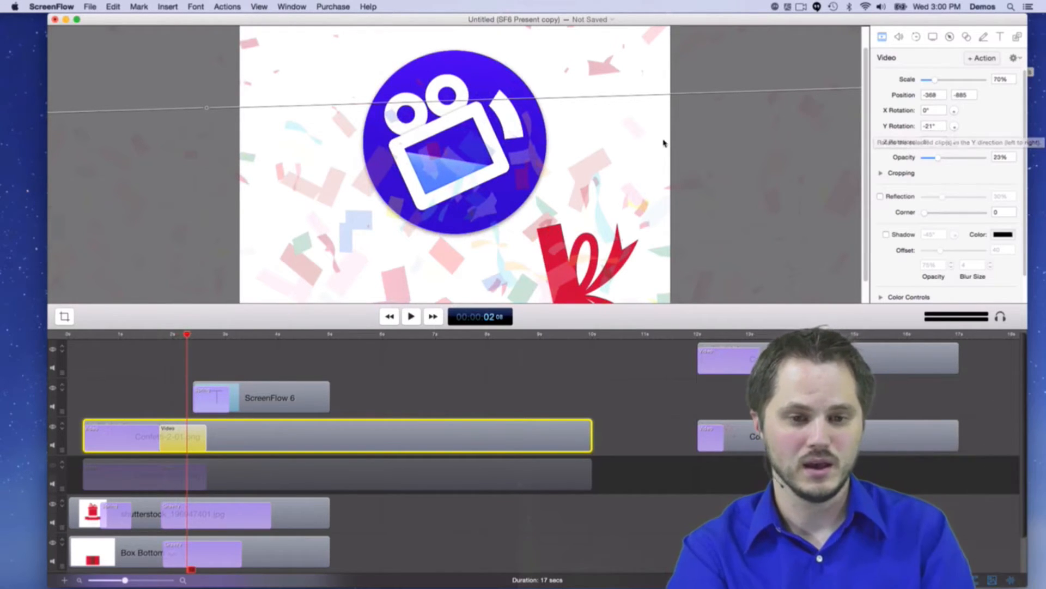
{"action": "scroll", "coordinate": [663, 143], "scroll_direction": "down", "scroll_amount": 5}
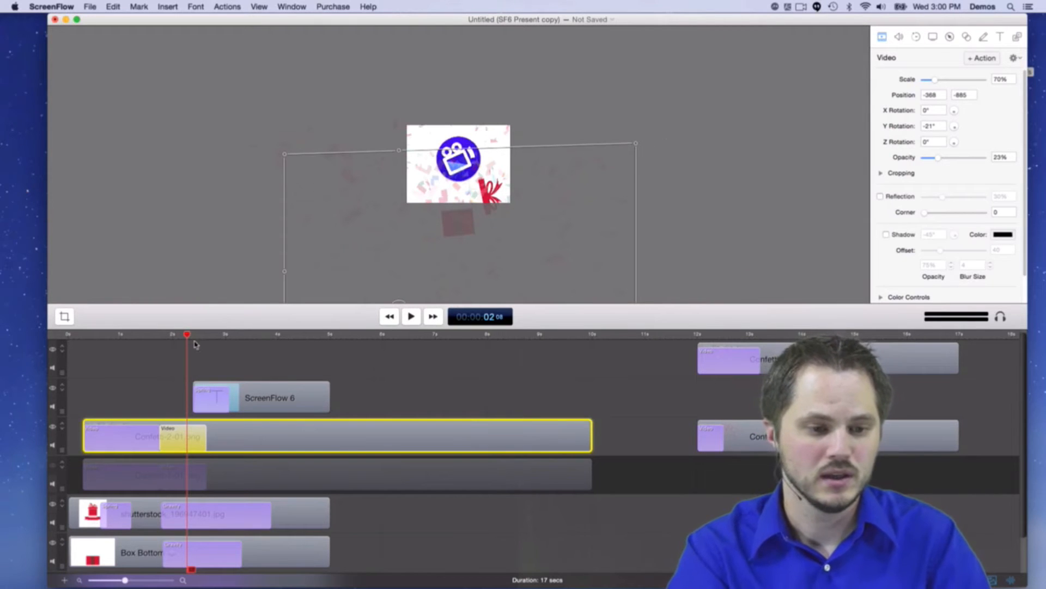
{"action": "left_click_drag", "start_coordinate": [187, 338], "coordinate": [163, 336]}
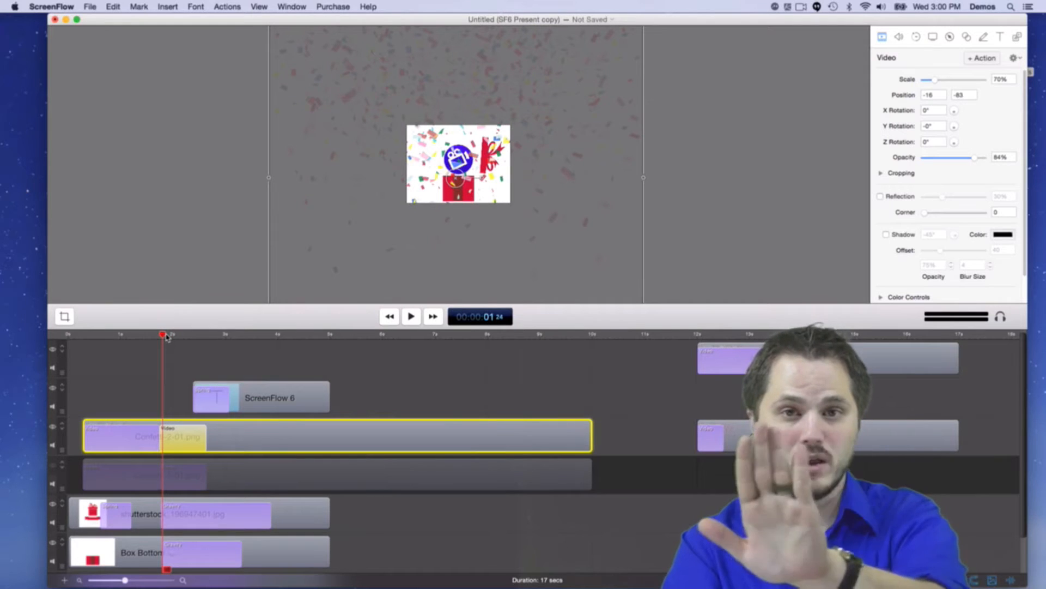
{"action": "mouse_move", "coordinate": [166, 337]}
{"action": "left_mouse_down"}
{"action": "mouse_move", "coordinate": [201, 338]}
{"action": "mouse_move", "coordinate": [187, 337]}
{"action": "left_mouse_up"}
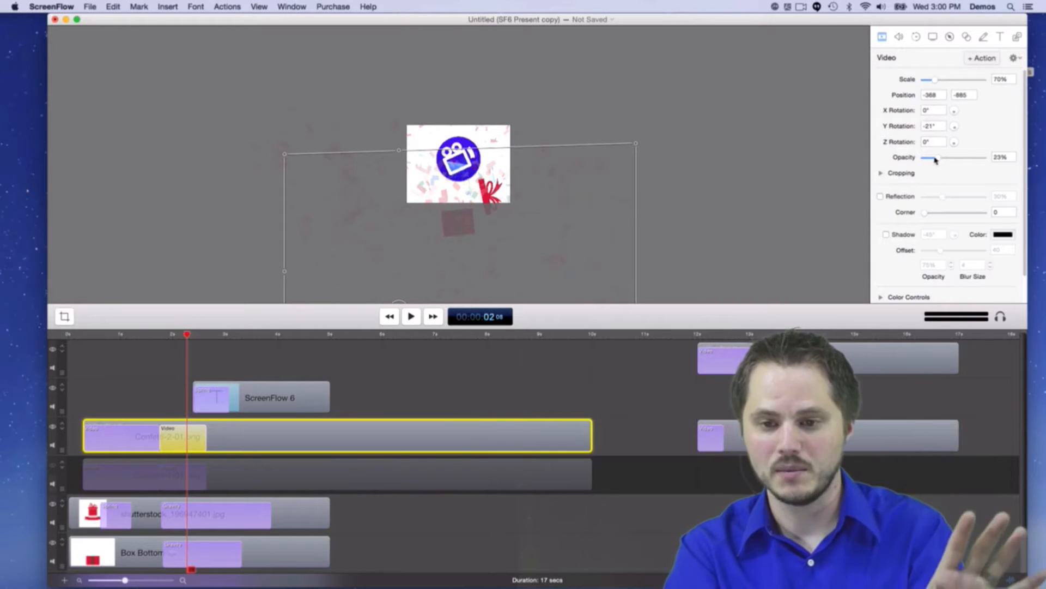
{"action": "left_click_drag", "start_coordinate": [183, 341], "coordinate": [207, 334]}
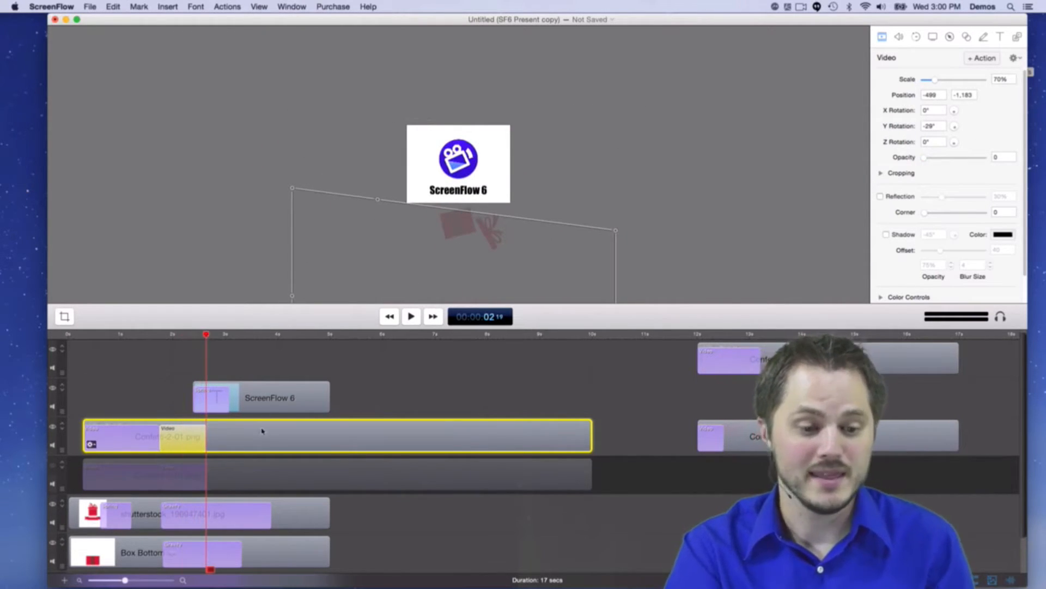
Show the original Confetti-1-01.png clip's track again and examine the clip's Video properties partway through its second video action.
{"action": "left_click", "coordinate": [253, 476]}
{"action": "left_click", "coordinate": [53, 466]}
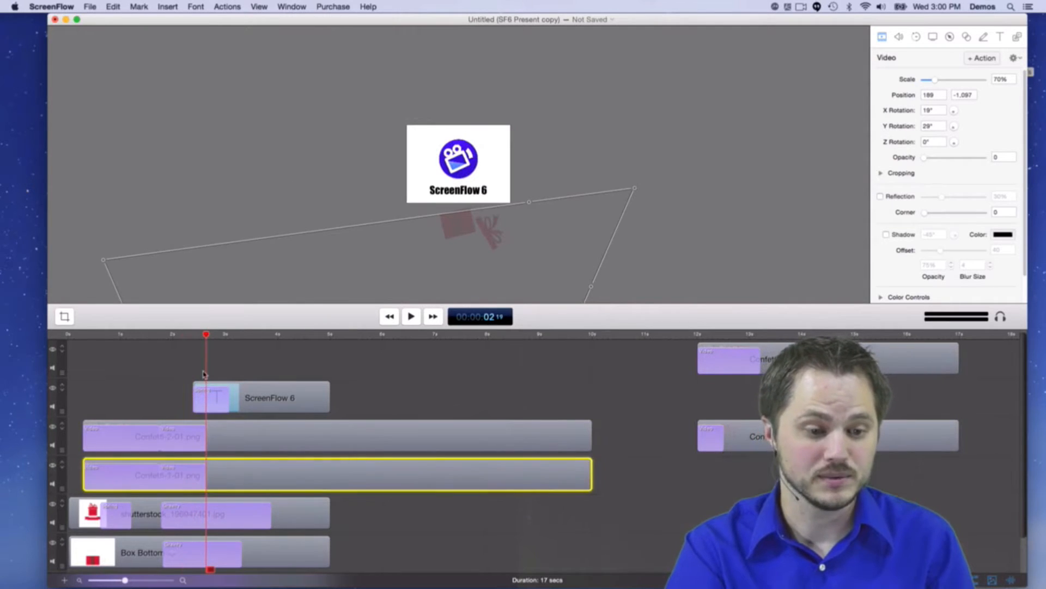
{"action": "left_click_drag", "start_coordinate": [208, 341], "coordinate": [187, 335]}
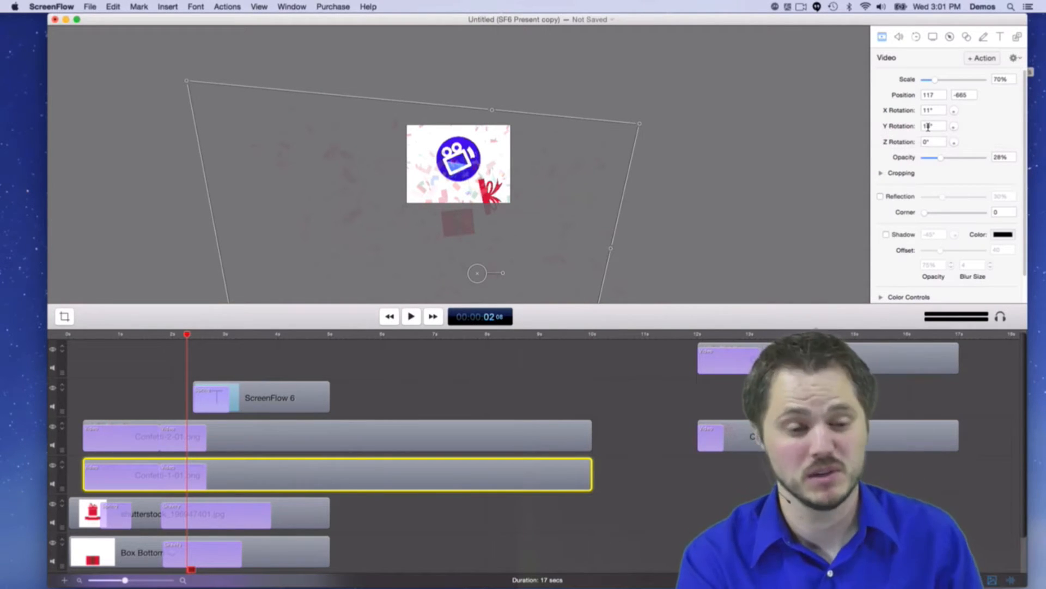
Play the gift box animation from near the beginning with both original confetti clips shown.
{"action": "left_click_drag", "start_coordinate": [187, 334], "coordinate": [76, 334]}
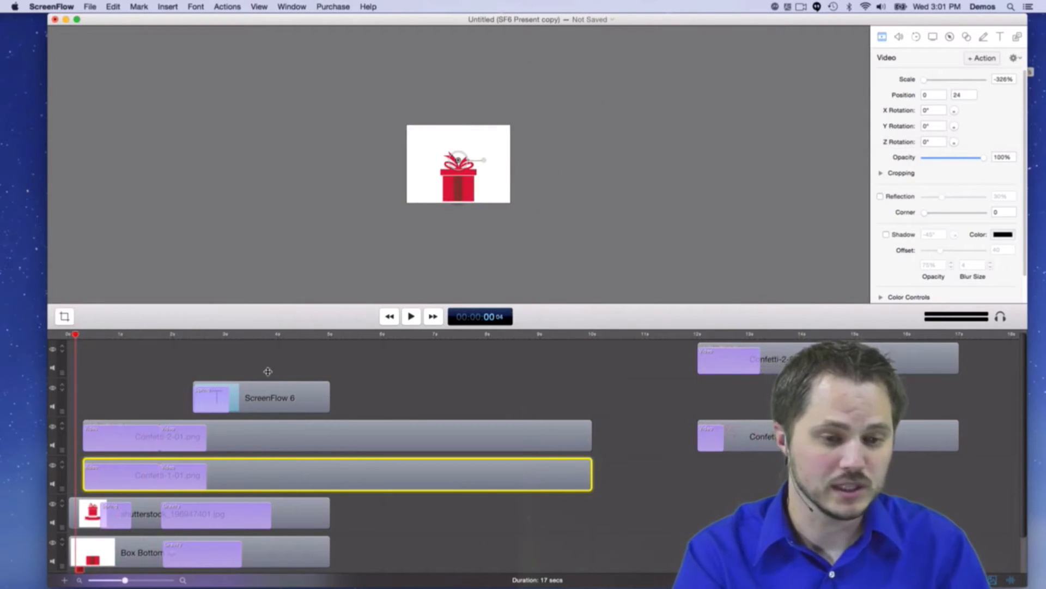
{"action": "scroll", "coordinate": [412, 210], "scroll_direction": "up", "scroll_amount": 8}
{"action": "key", "text": "space"}
{"action": "key", "text": "space"}
{"action": "key", "text": "space"}
{"action": "key", "text": "space"}
Check which curve type the original Confetti-2-01.png clip's first video action uses.
{"action": "left_click_drag", "start_coordinate": [168, 337], "coordinate": [163, 338]}
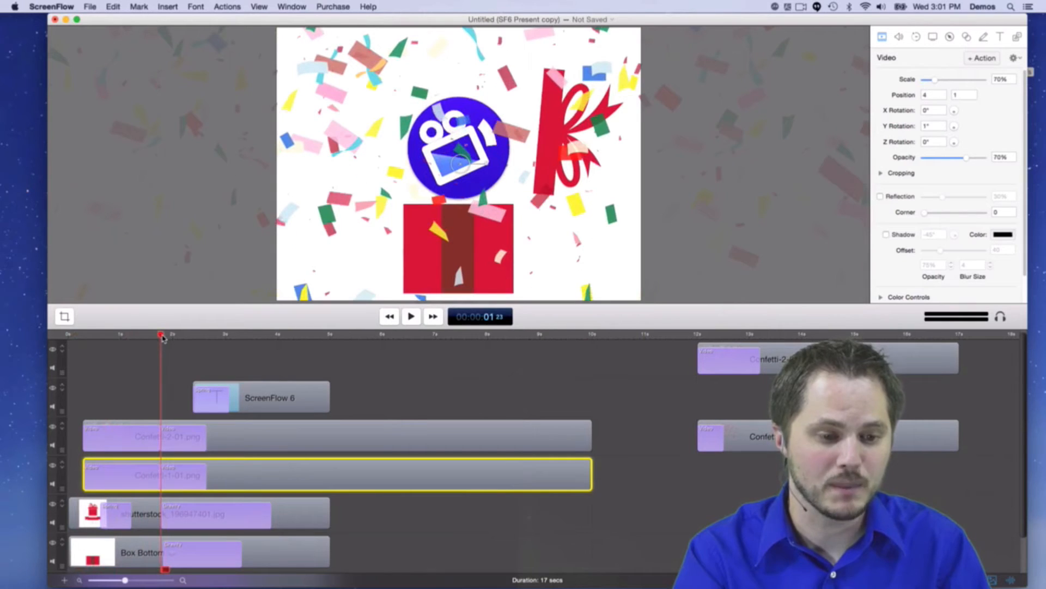
{"action": "left_click", "coordinate": [140, 440]}
{"action": "right_click", "coordinate": [143, 438]}
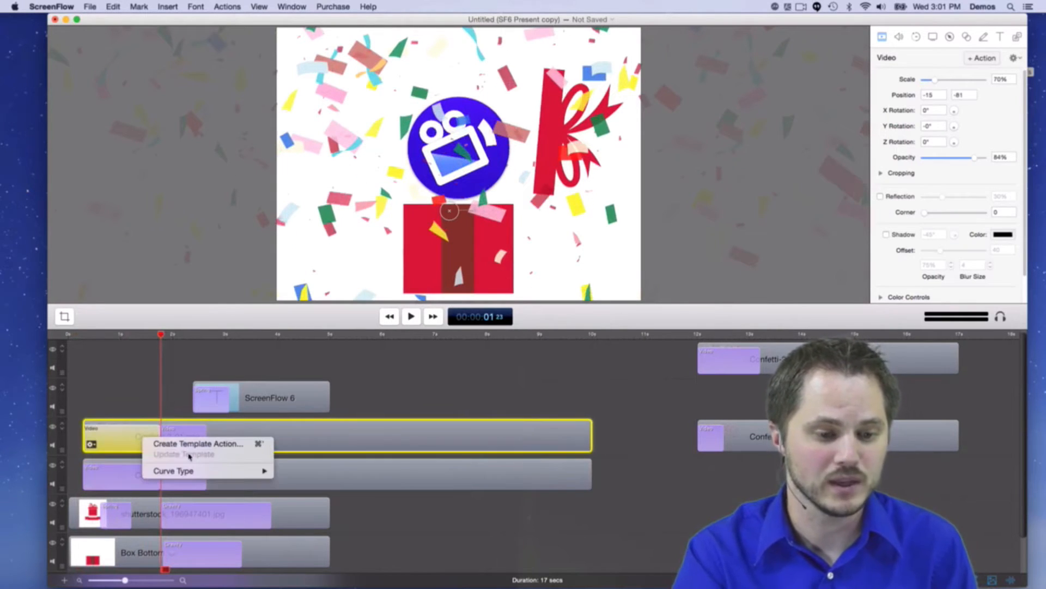
{"action": "mouse_move", "coordinate": [193, 470]}
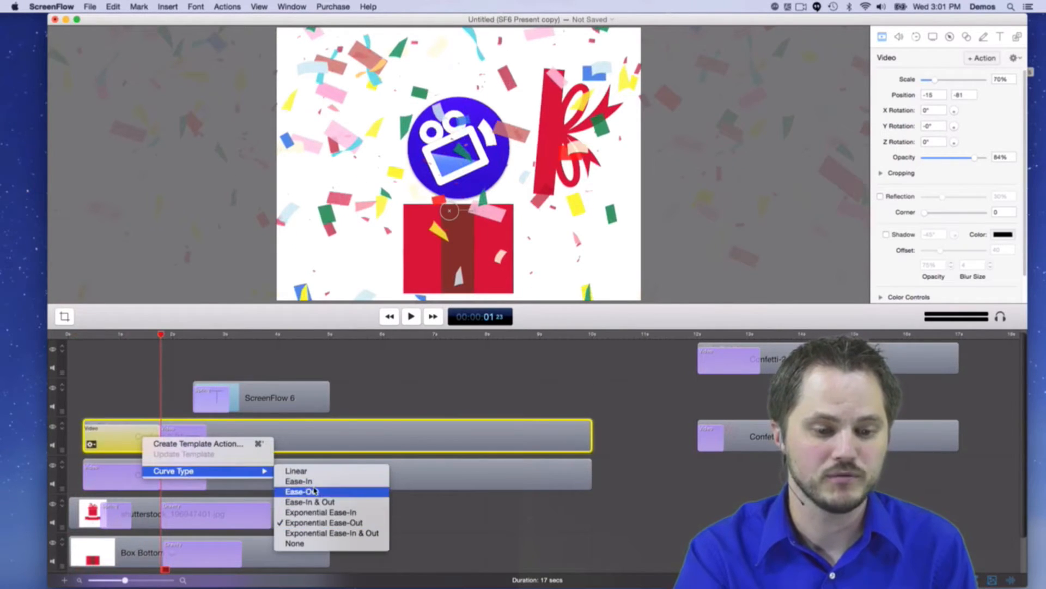
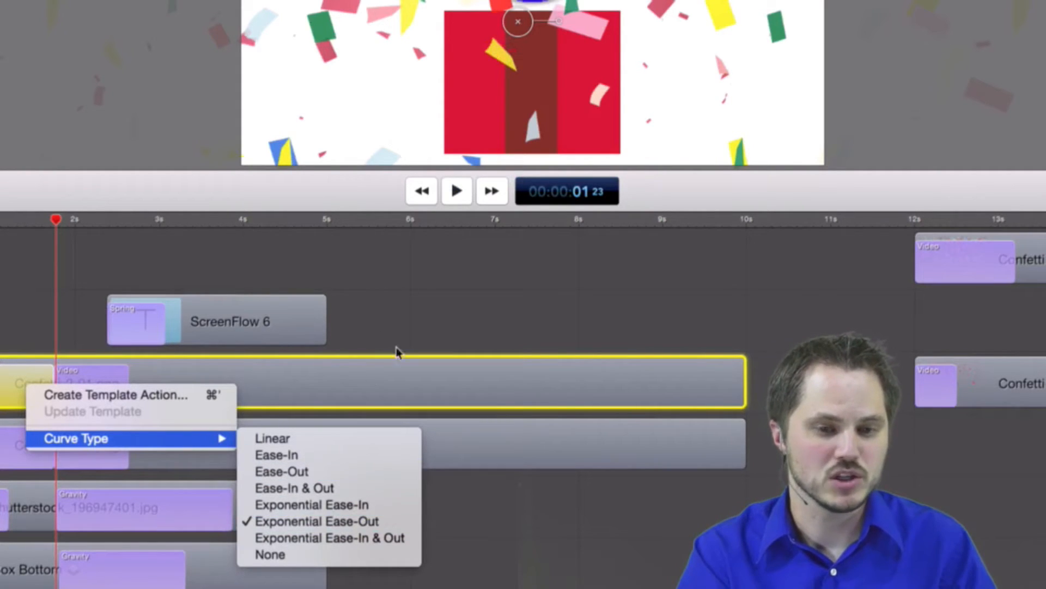
{"action": "left_click", "coordinate": [427, 303]}
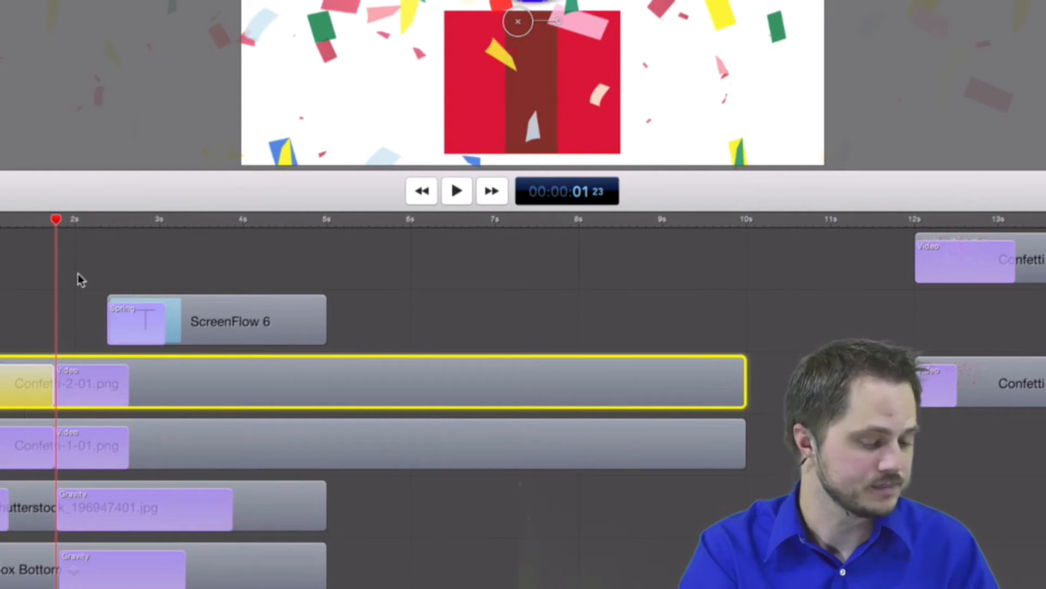
Check which curve type the original Confetti-2-01.png clip's second video action uses.
{"action": "left_click", "coordinate": [79, 391]}
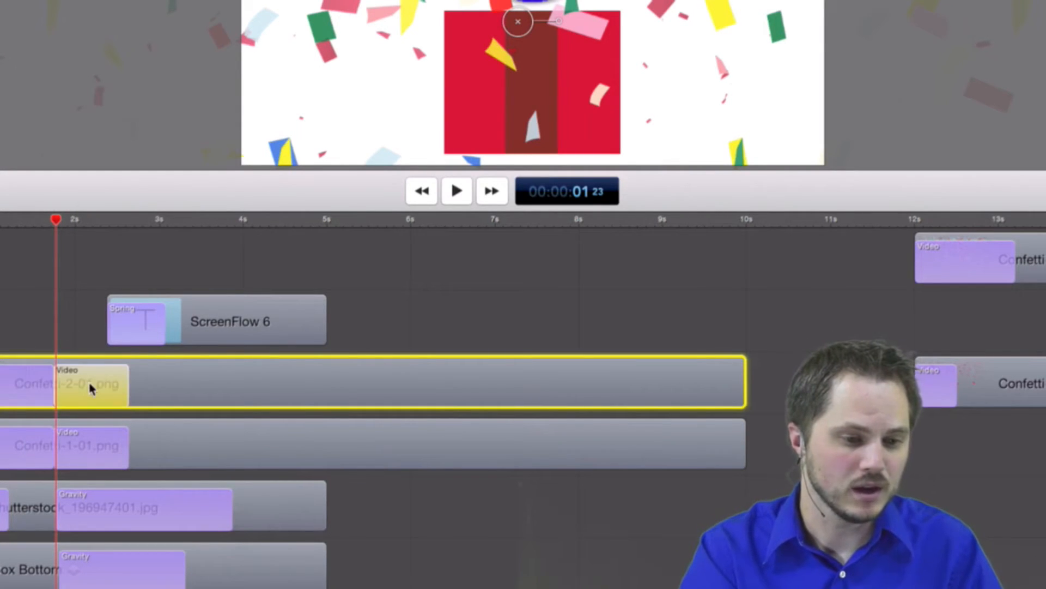
{"action": "right_click", "coordinate": [90, 384]}
{"action": "mouse_move", "coordinate": [149, 439]}
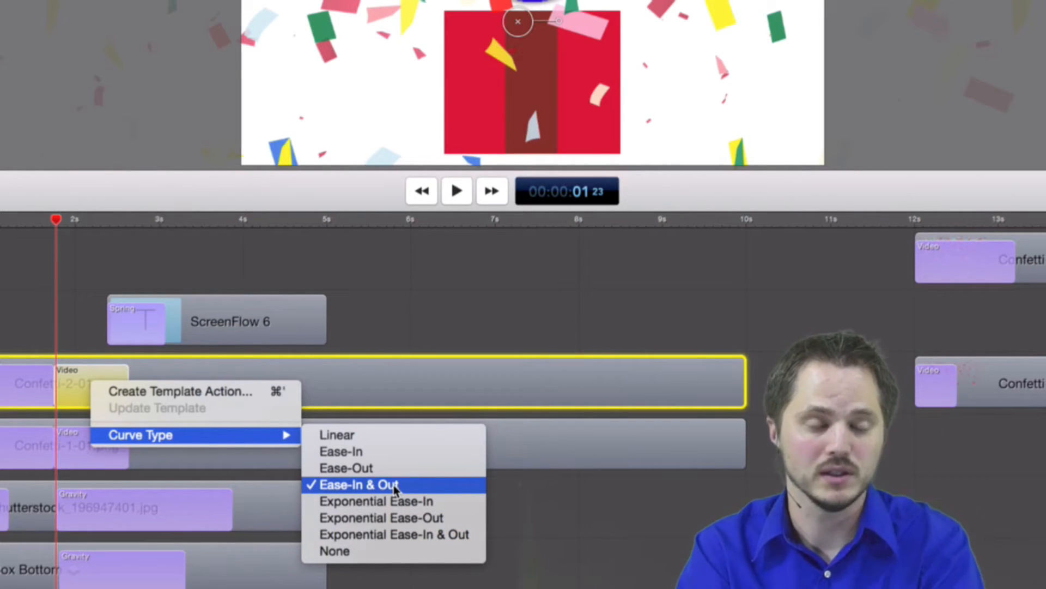
{"action": "left_click", "coordinate": [447, 317]}
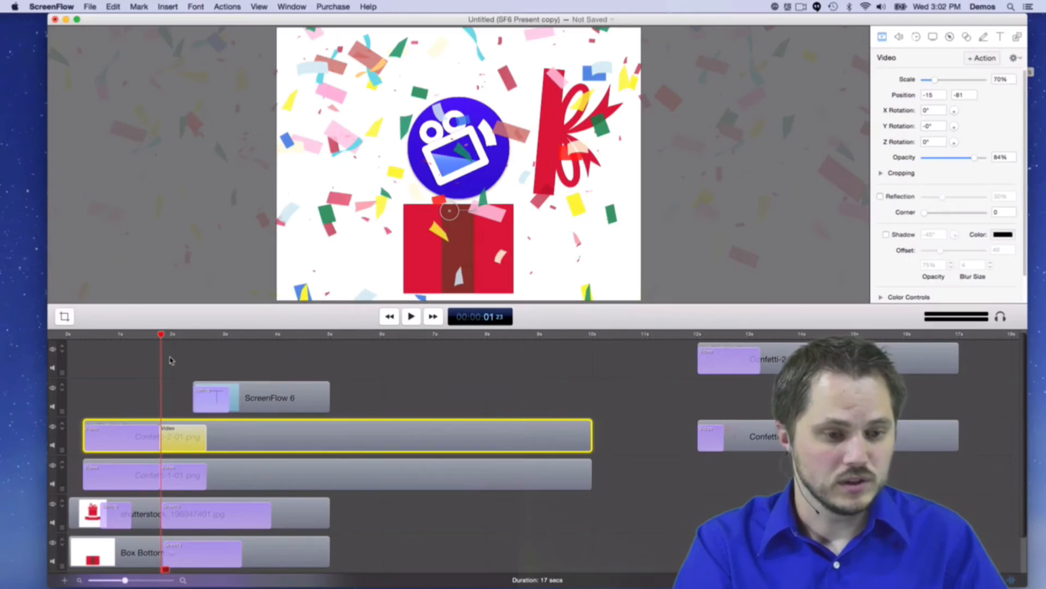
Play the confetti burst from the start of the first video action and stop where the second action begins.
{"action": "left_click_drag", "start_coordinate": [161, 337], "coordinate": [84, 334]}
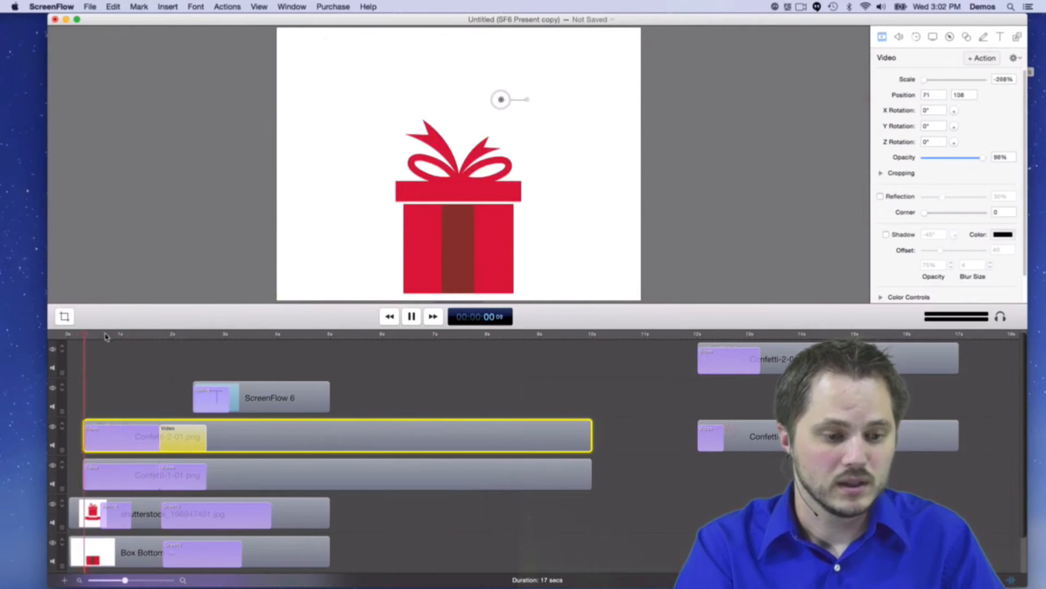
{"action": "key", "text": "space"}
{"action": "left_click_drag", "start_coordinate": [145, 337], "coordinate": [157, 335]}
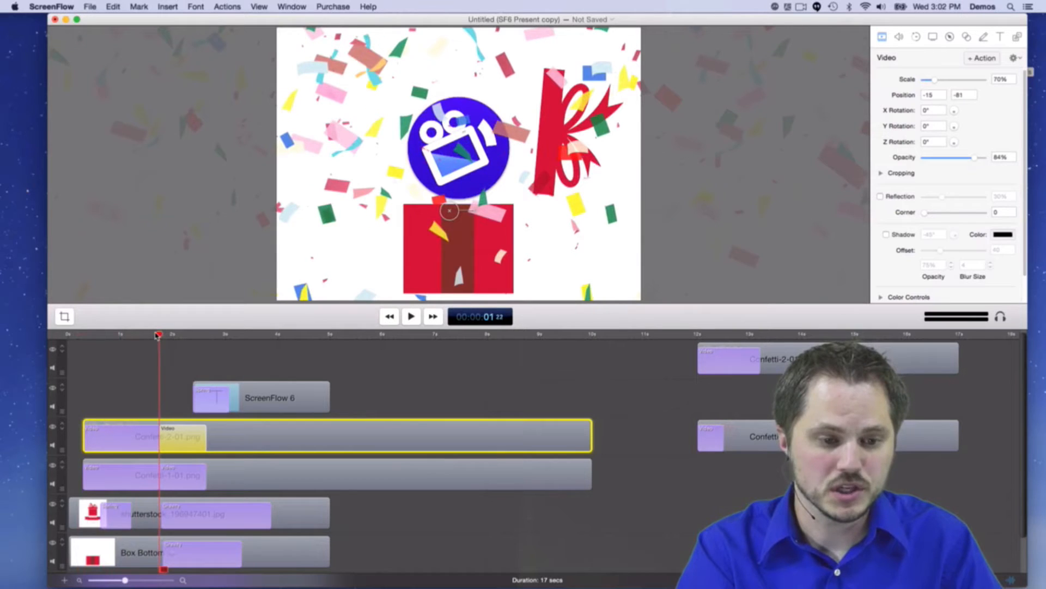
{"action": "left_click", "coordinate": [183, 476]}
{"action": "left_click", "coordinate": [180, 437]}
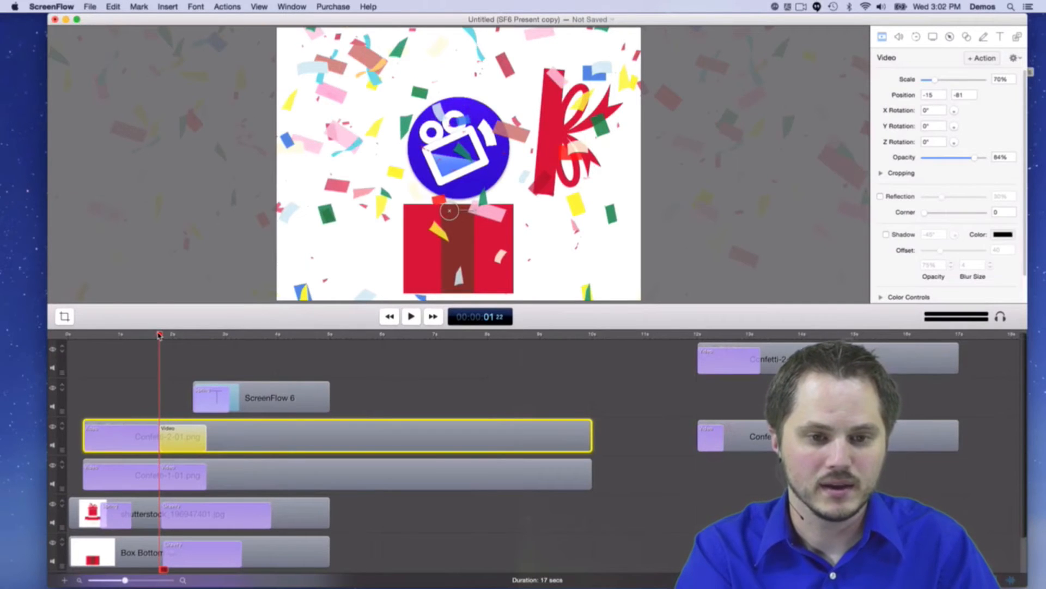
Replay the confetti's fall several times from just before the second video action to review its easing.
{"action": "key", "text": "space"}
{"action": "key", "text": "space"}
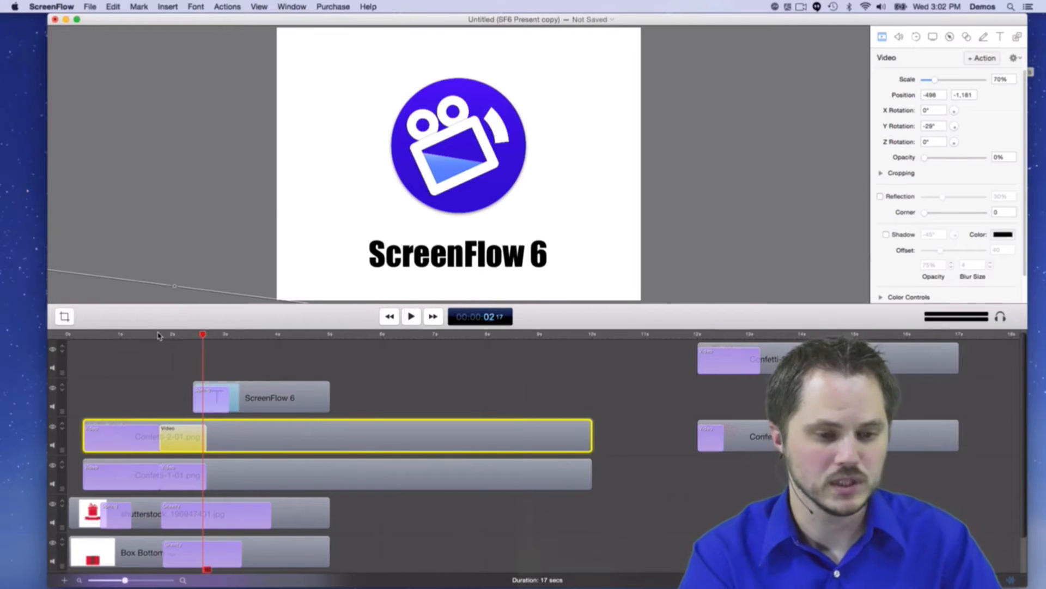
{"action": "left_click", "coordinate": [178, 341]}
{"action": "key", "text": "space"}
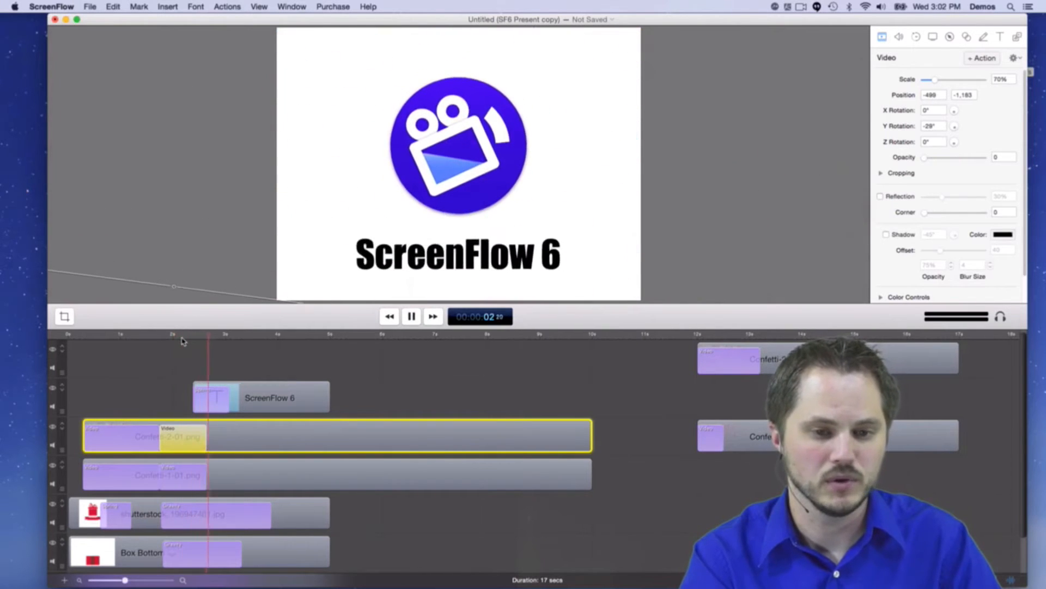
{"action": "left_click", "coordinate": [149, 335]}
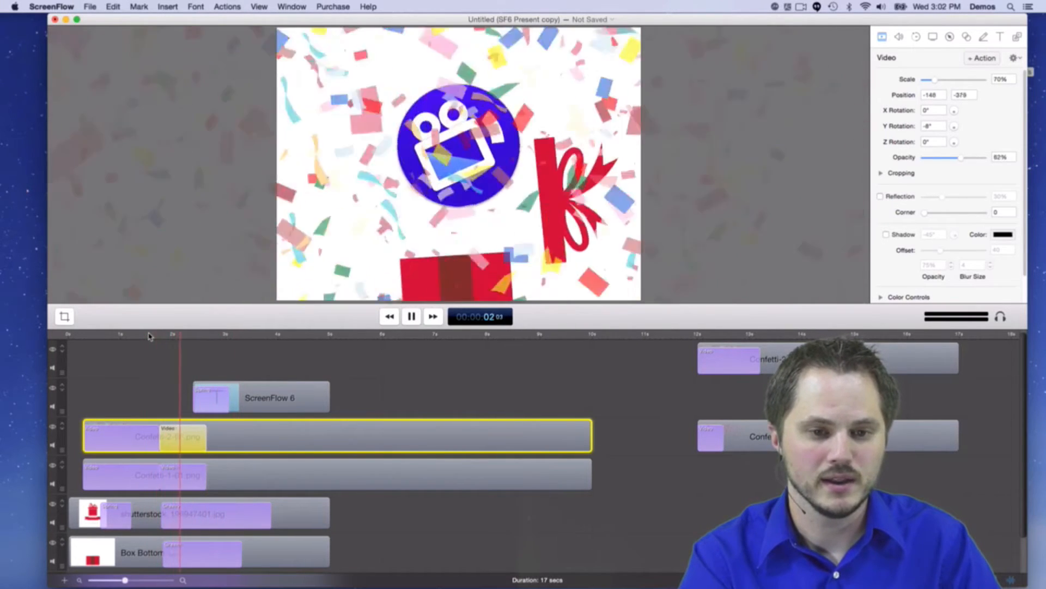
{"action": "left_click", "coordinate": [149, 335]}
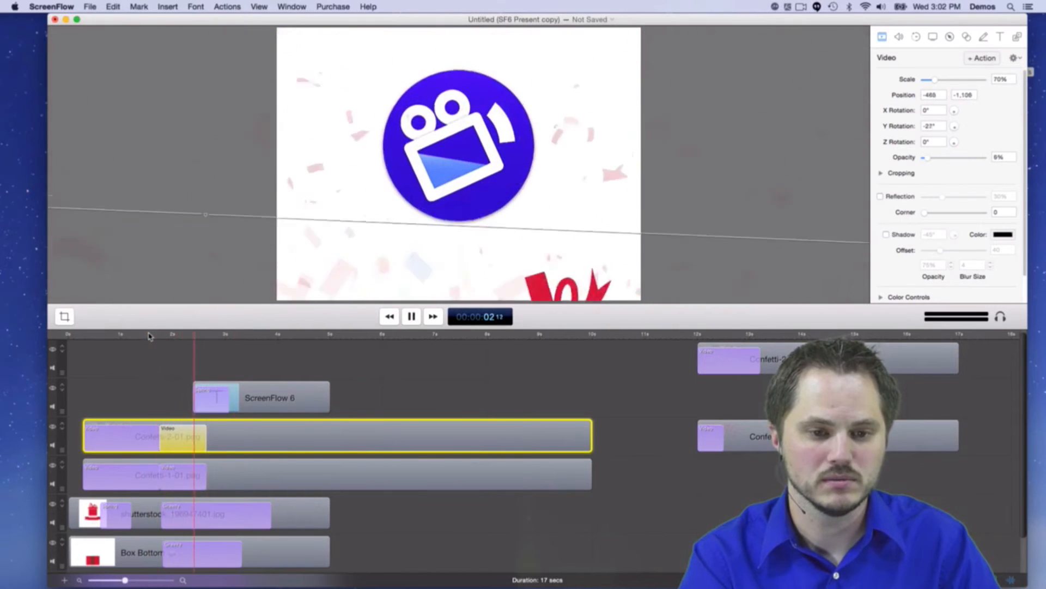
{"action": "key", "text": "space"}
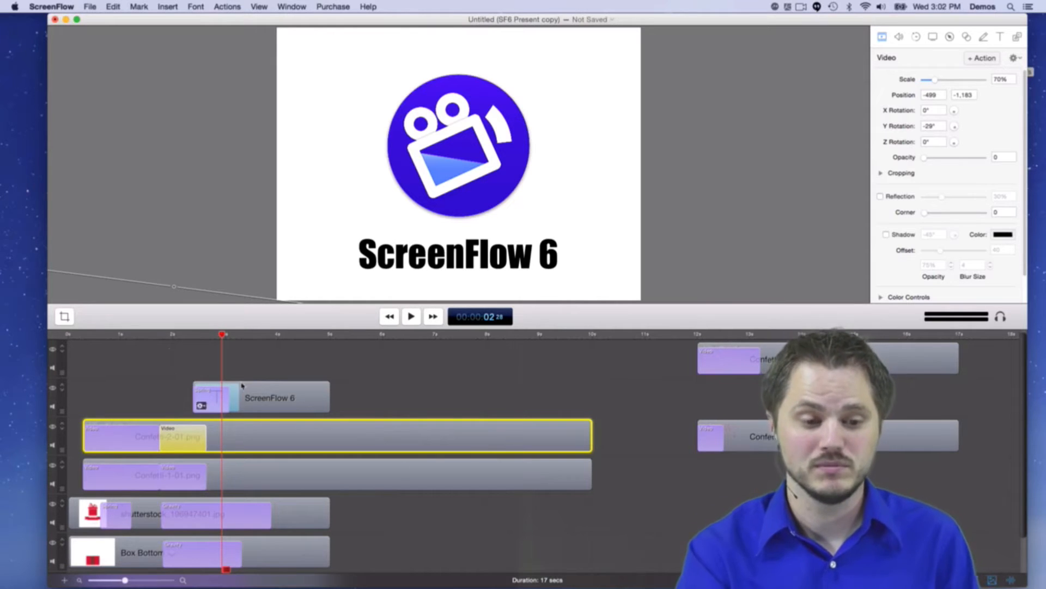
Nest the two original confetti clips into a single clip and dismiss the notice about editing nested clips.
{"action": "left_click_drag", "start_coordinate": [465, 393], "coordinate": [472, 484]}
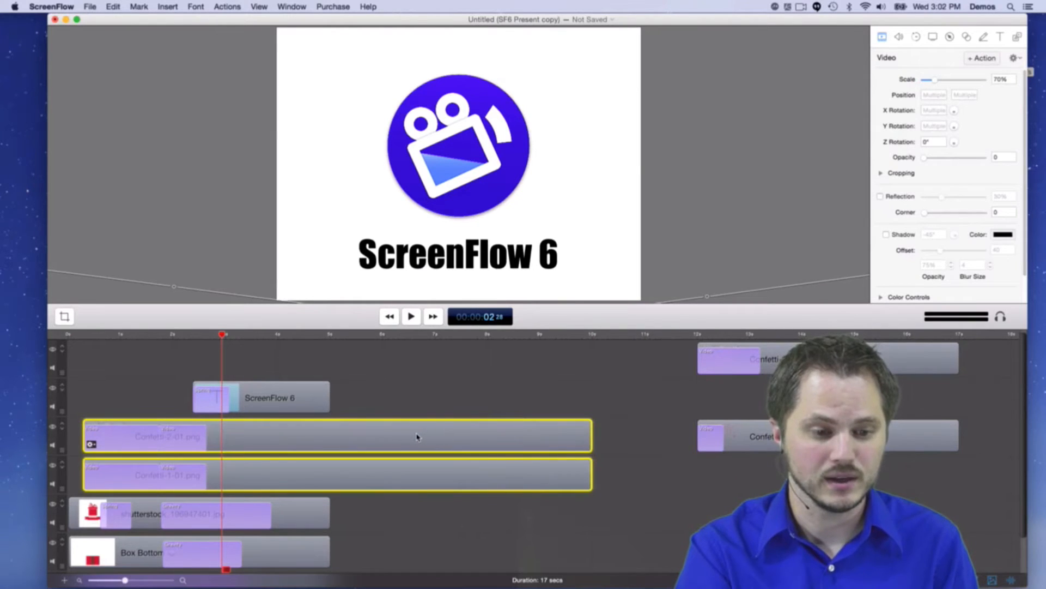
{"action": "right_click", "coordinate": [373, 431]}
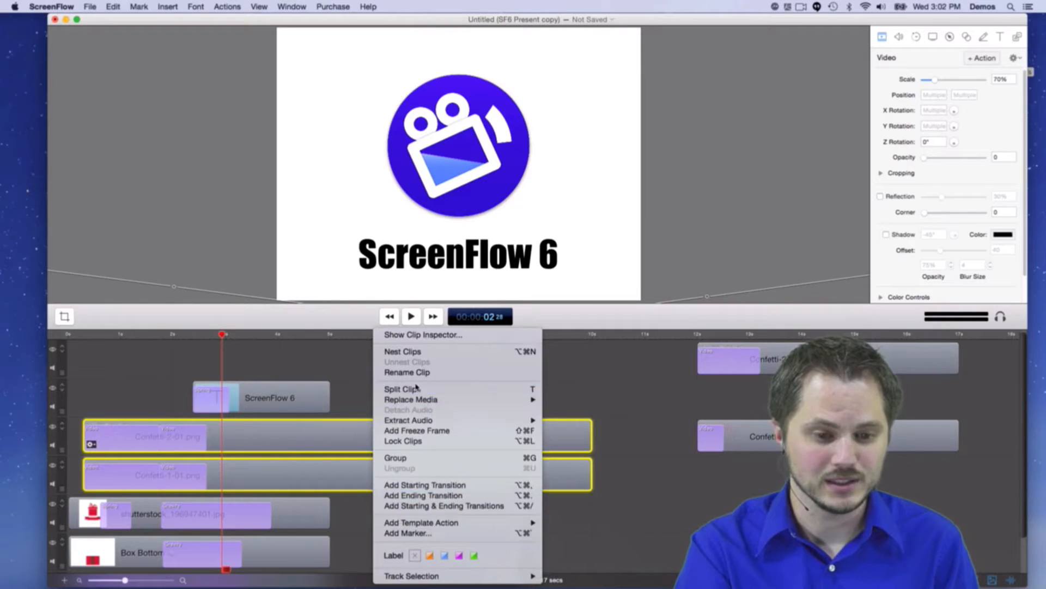
{"action": "left_click", "coordinate": [417, 352]}
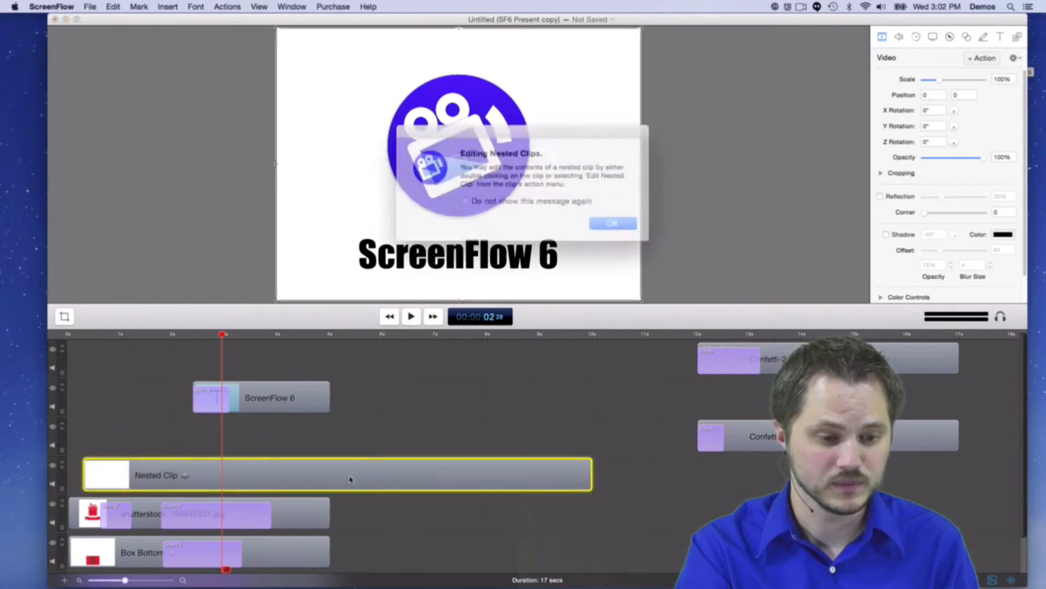
{"action": "left_click", "coordinate": [604, 219]}
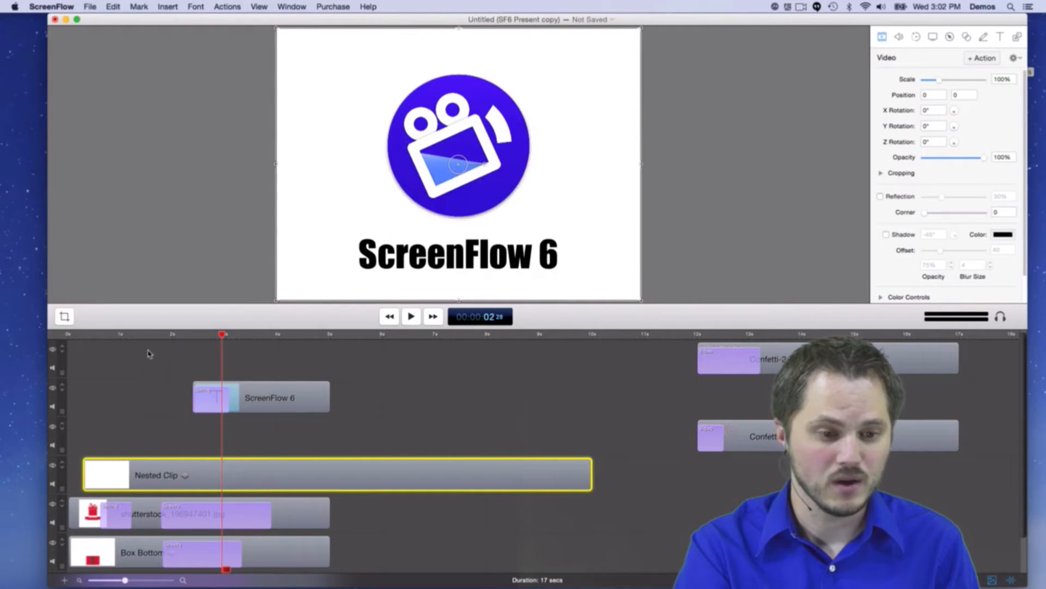
Play the whole gift box animation from the beginning with the nested confetti clip in place.
{"action": "left_click_drag", "start_coordinate": [183, 335], "coordinate": [14, 357]}
{"action": "key", "text": "space"}
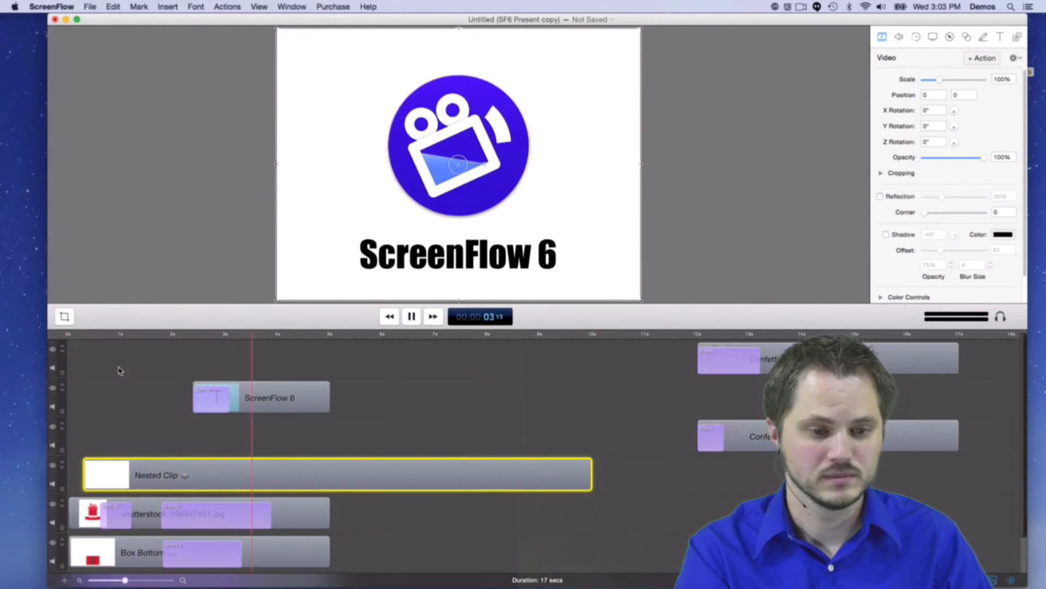
{"action": "key", "text": "space"}
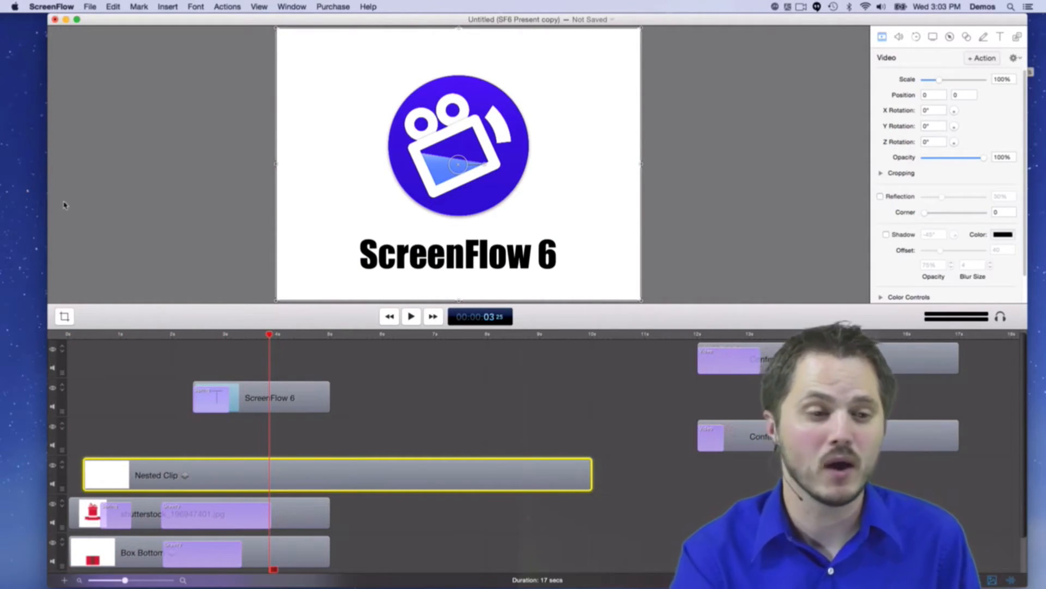
Open the export settings and review the available presets, including Animated GIF, as well as the motion blur option.
{"action": "left_click", "coordinate": [90, 7]}
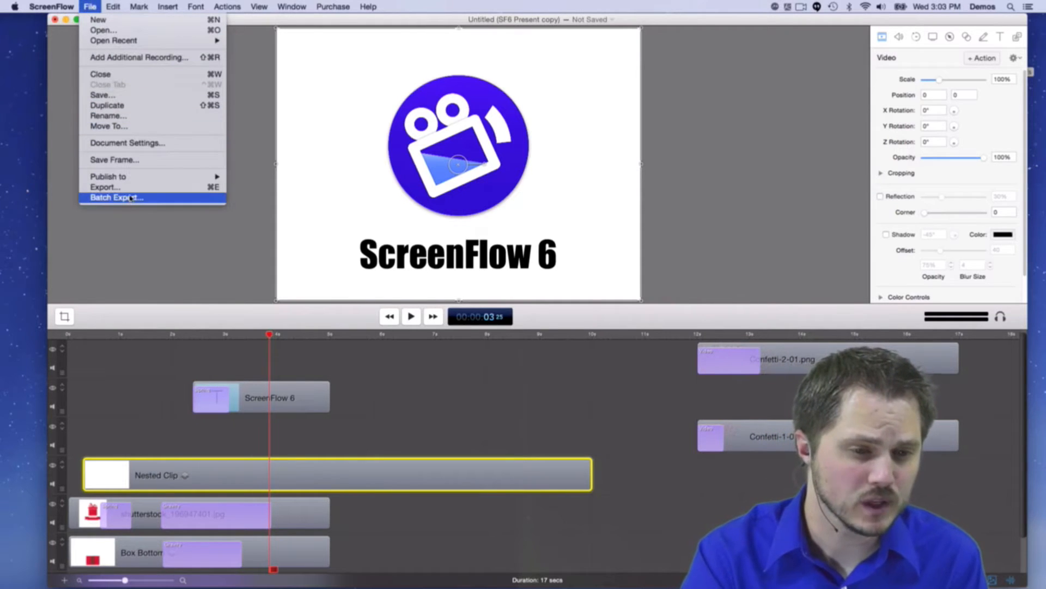
{"action": "left_click", "coordinate": [161, 190]}
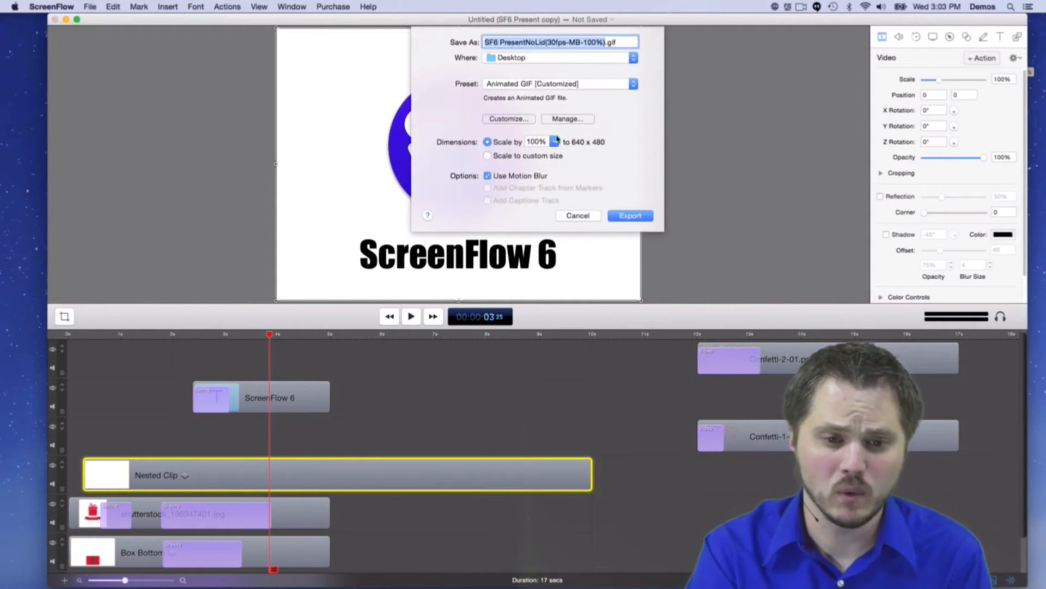
{"action": "left_click", "coordinate": [540, 84]}
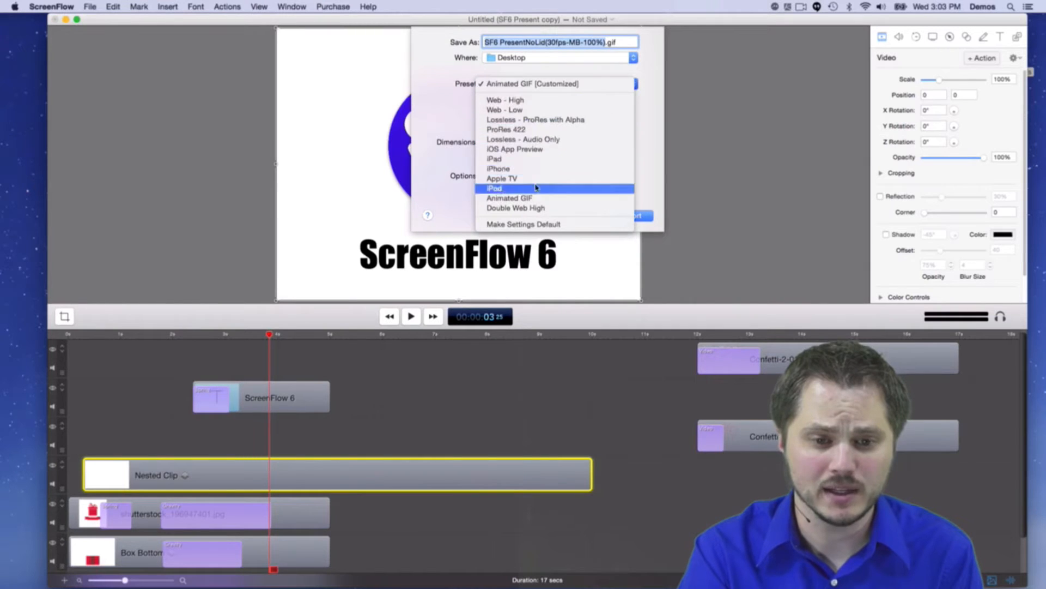
{"action": "left_click", "coordinate": [444, 93]}
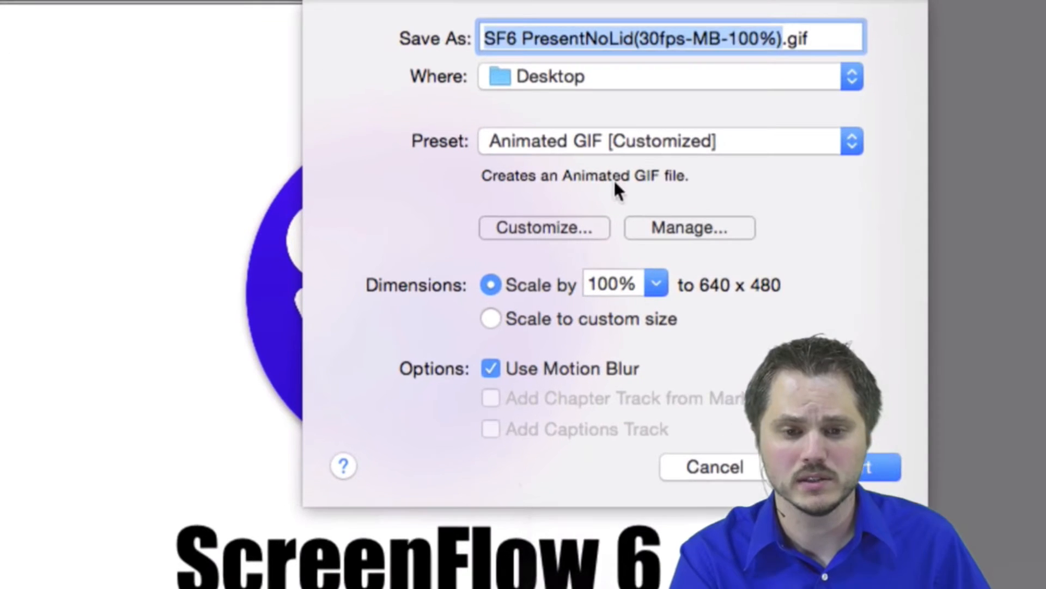
{"action": "left_click", "coordinate": [640, 140]}
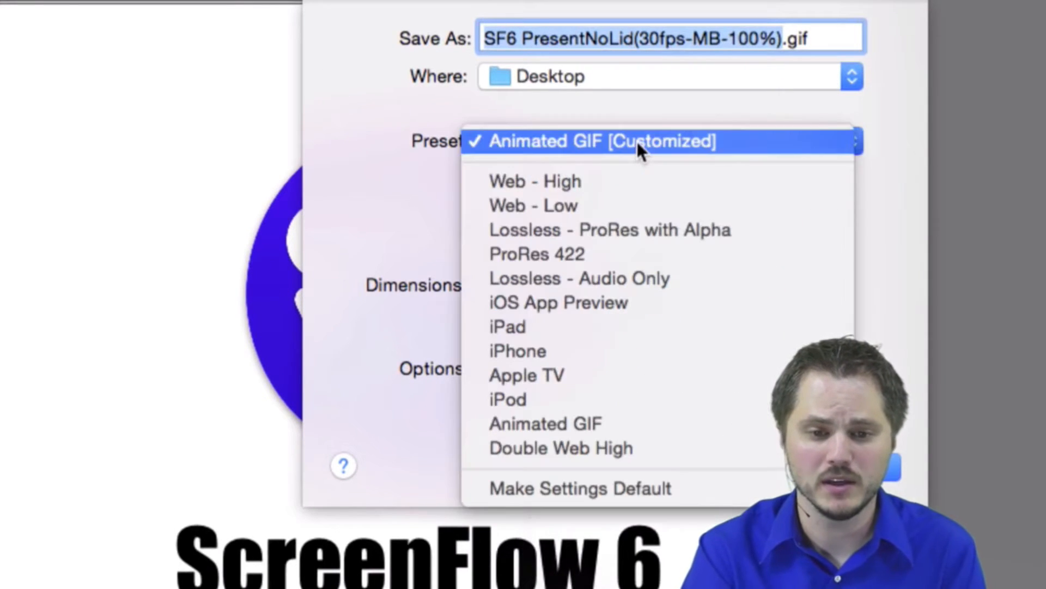
{"action": "left_click", "coordinate": [415, 205]}
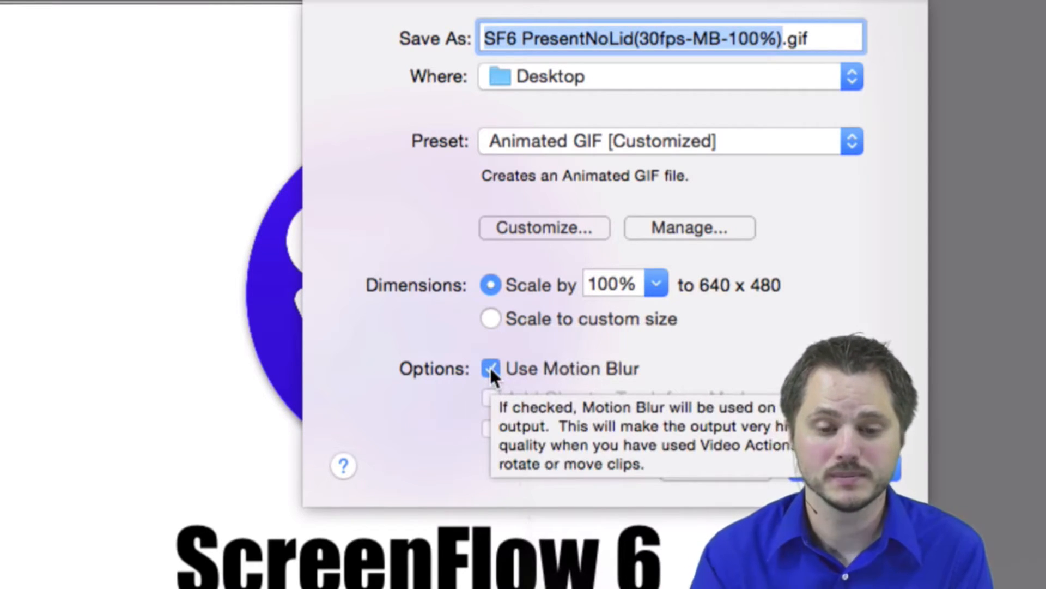
Examine the Animated GIF preset's framerate and colors settings, and leave the export without exporting.
{"action": "left_click", "coordinate": [579, 228]}
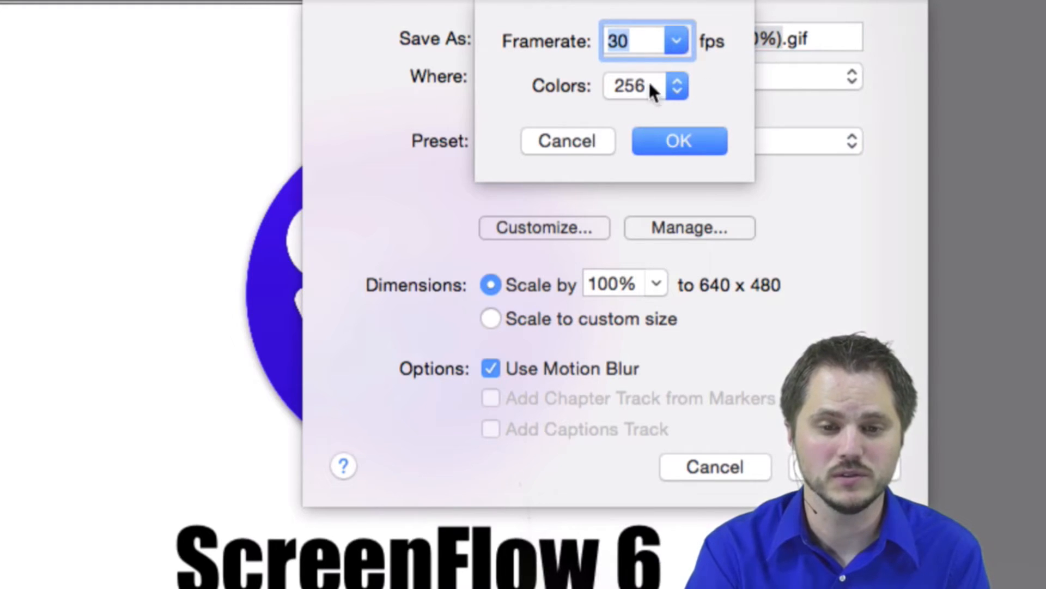
{"action": "left_click", "coordinate": [567, 141]}
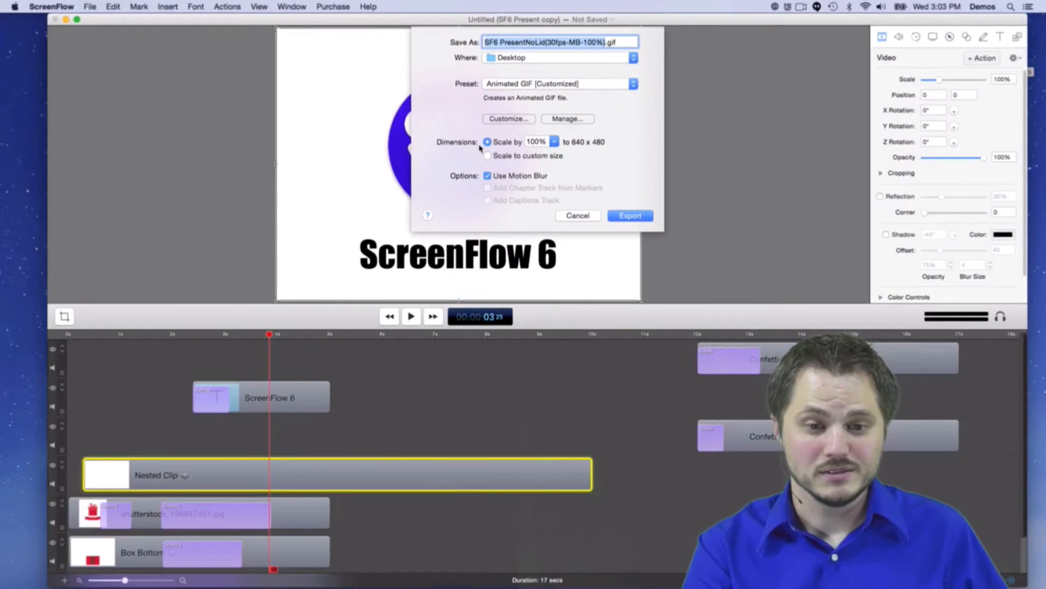
{"action": "left_click", "coordinate": [578, 217]}
Split the nested confetti clip at 5 seconds, where the other clips end, and delete its remainder.
{"action": "left_click_drag", "start_coordinate": [334, 335], "coordinate": [333, 344]}
{"action": "mouse_move", "coordinate": [381, 484]}
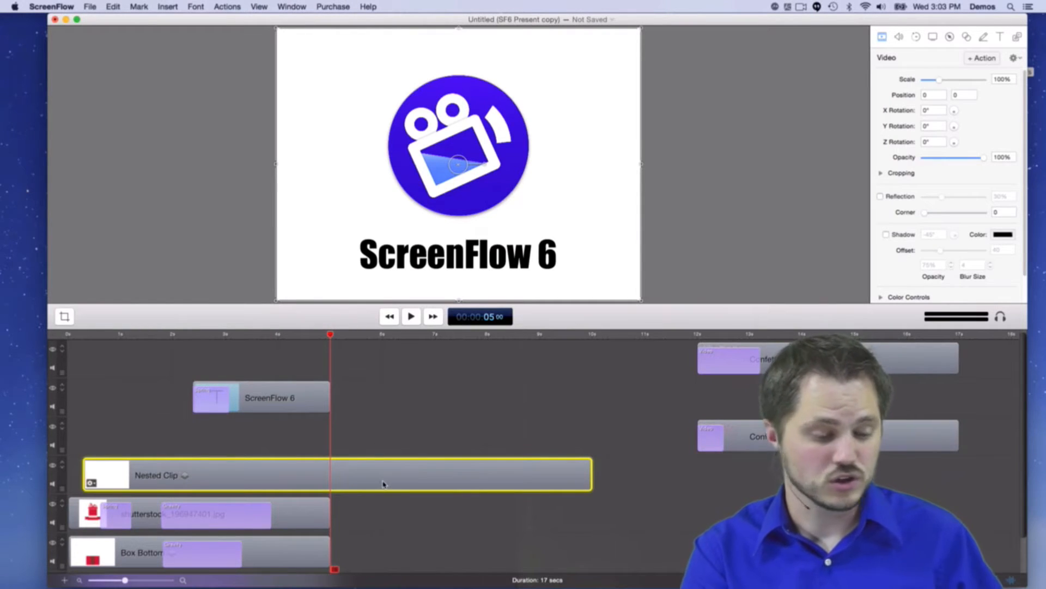
{"action": "key", "text": "t"}
{"action": "left_click", "coordinate": [383, 481]}
{"action": "key", "text": "Delete"}
Delete the two spare confetti clips starting at 12 seconds on the timeline.
{"action": "left_click_drag", "start_coordinate": [605, 353], "coordinate": [728, 453]}
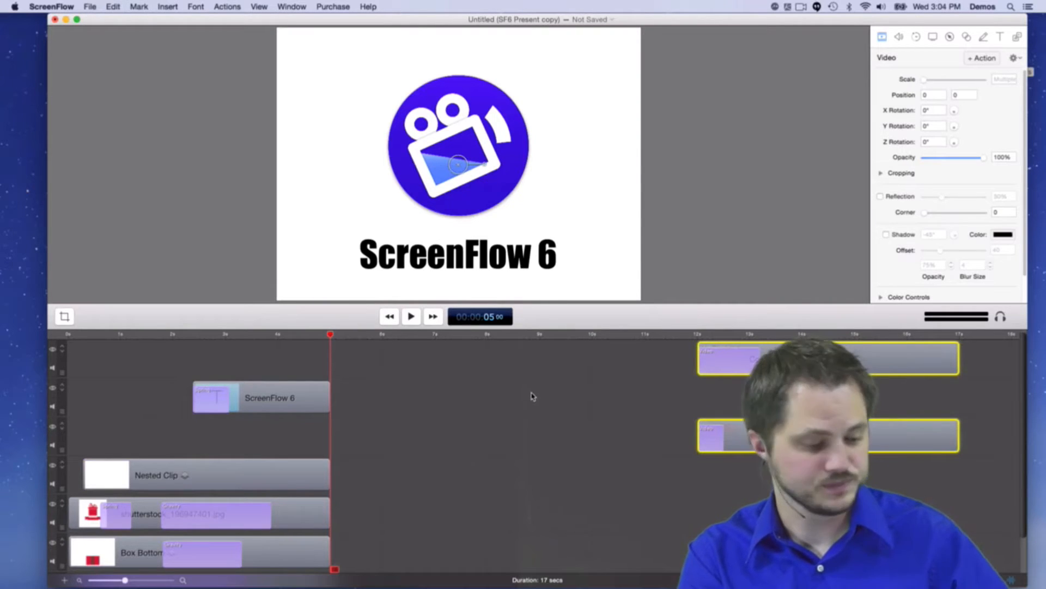
{"action": "key", "text": "Delete"}
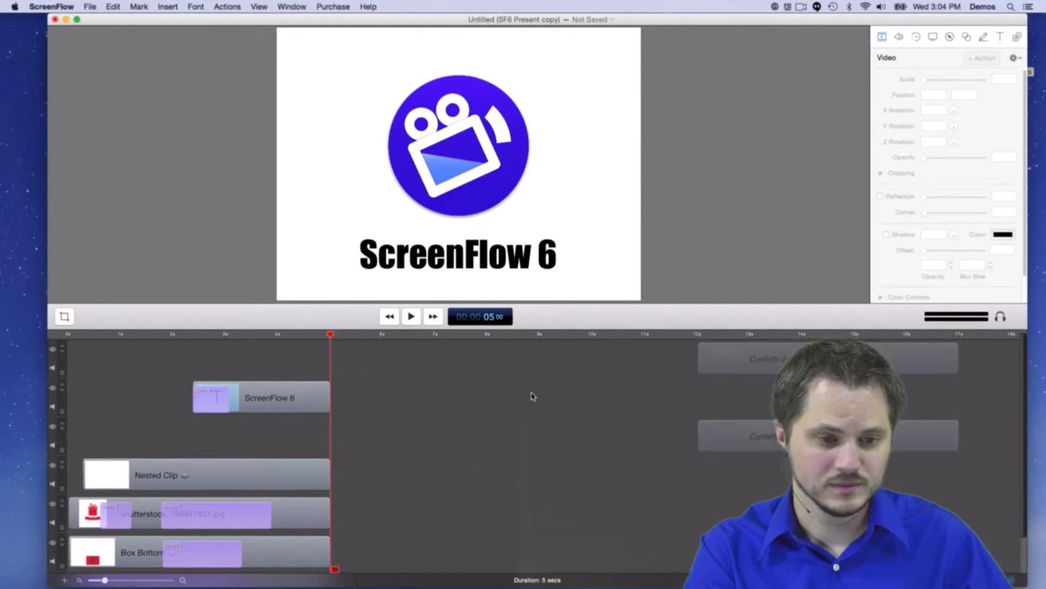
{"action": "left_click_drag", "start_coordinate": [273, 337], "coordinate": [341, 352]}
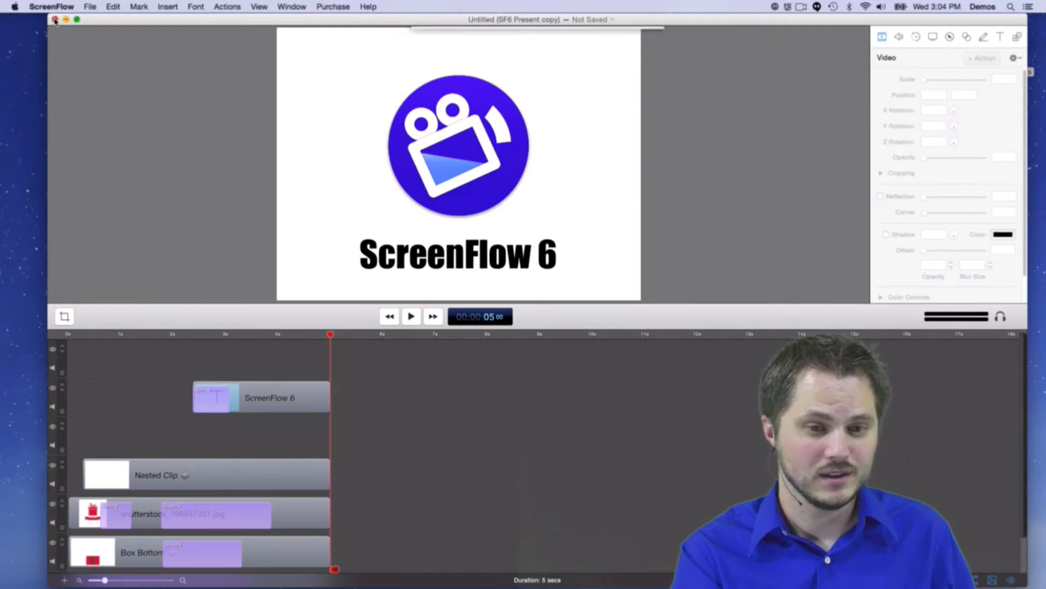
Close the untitled SF6 Present copy, deleting the copy instead of saving it, and bring the Make Cool Gifs folder window forward.
{"action": "left_click", "coordinate": [54, 19]}
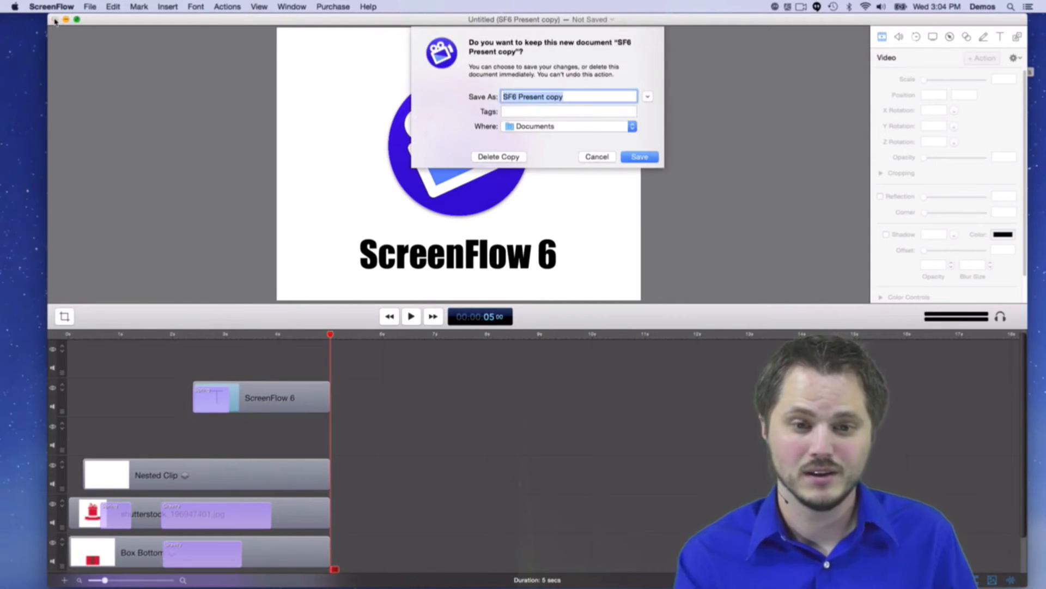
{"action": "left_click", "coordinate": [511, 158]}
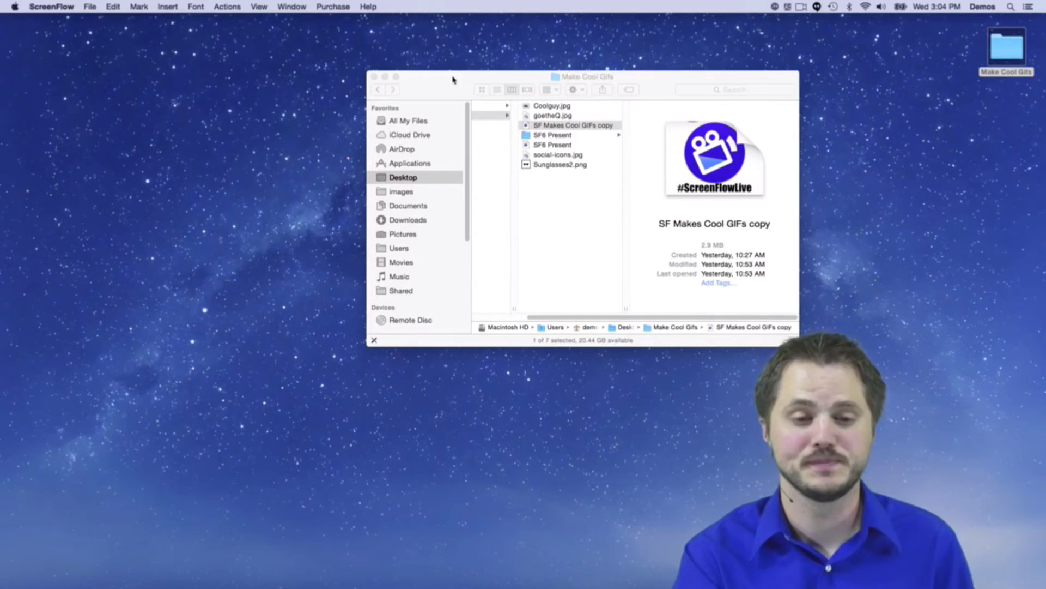
{"action": "left_click", "coordinate": [455, 76]}
{"action": "left_click_drag", "start_coordinate": [401, 80], "coordinate": [355, 73]}
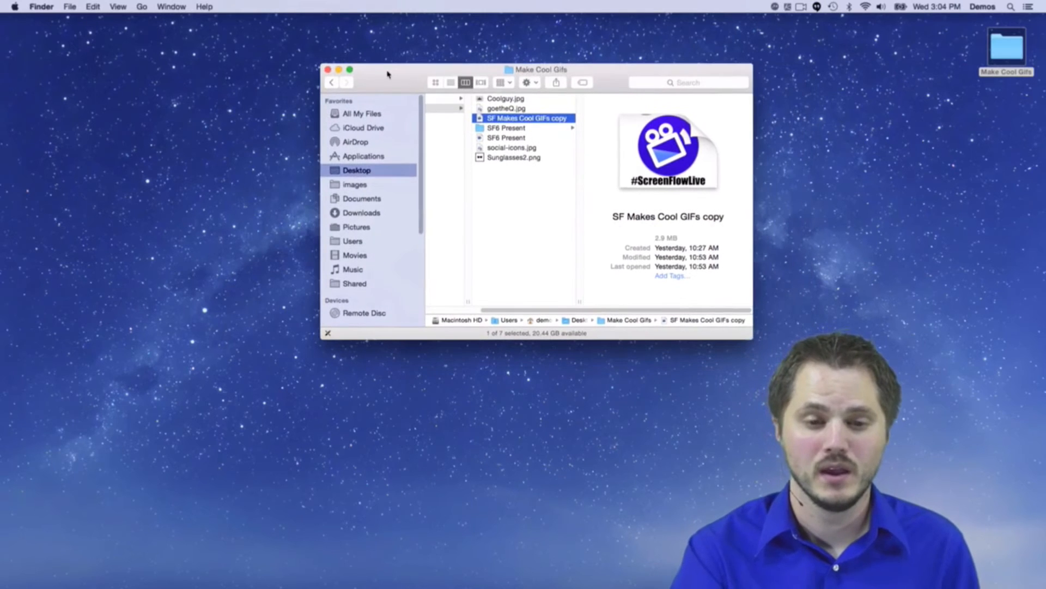
Restore the minimized SF Makes Cool GIFs copy project and enlarge its window.
{"action": "left_click", "coordinate": [524, 128]}
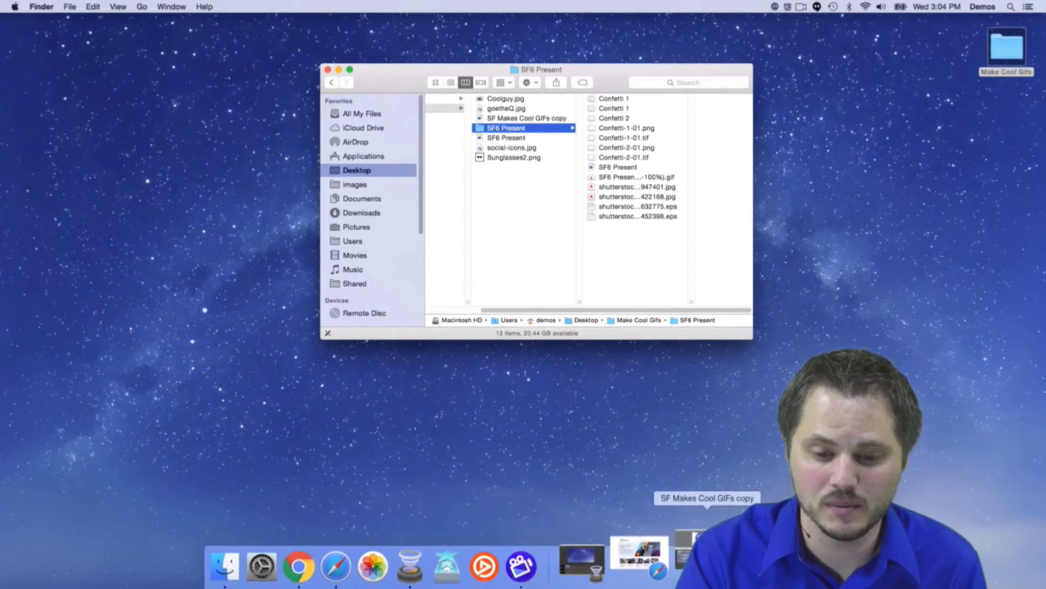
{"action": "left_click", "coordinate": [709, 559]}
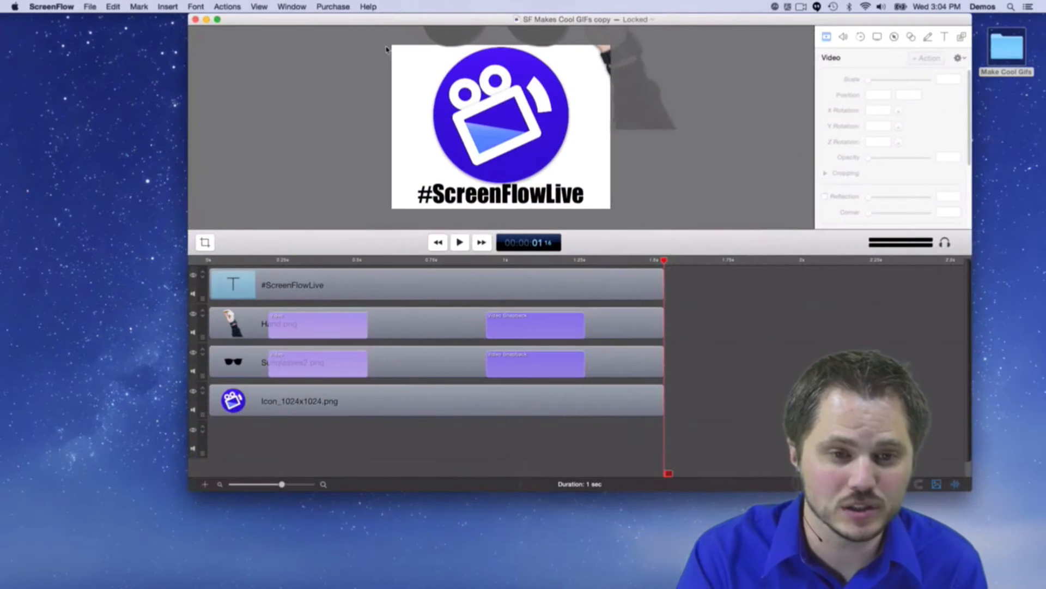
{"action": "left_click_drag", "start_coordinate": [399, 20], "coordinate": [368, 16]}
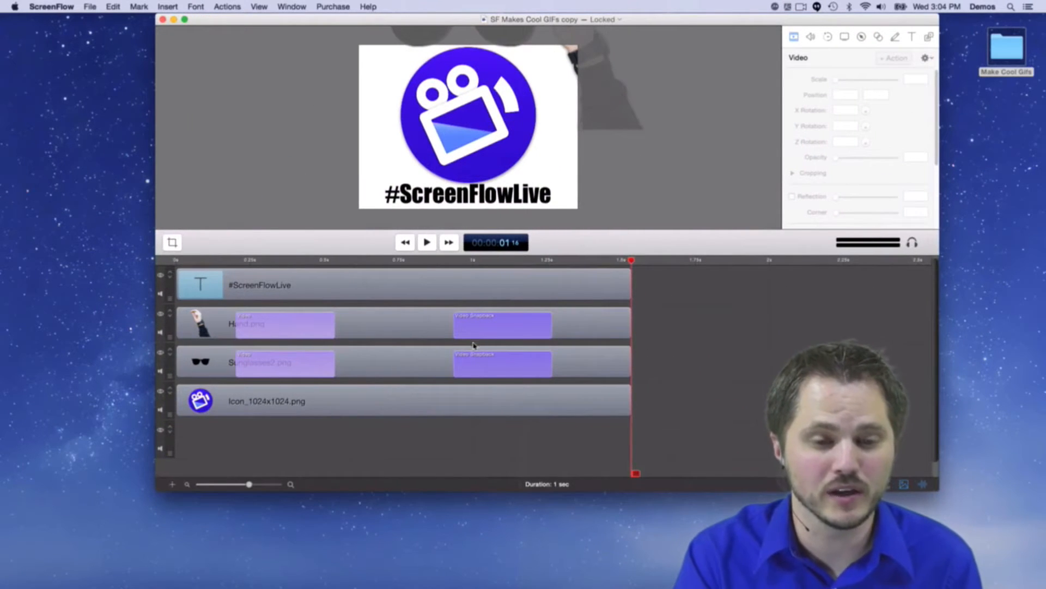
{"action": "left_click_drag", "start_coordinate": [935, 488], "coordinate": [967, 567]}
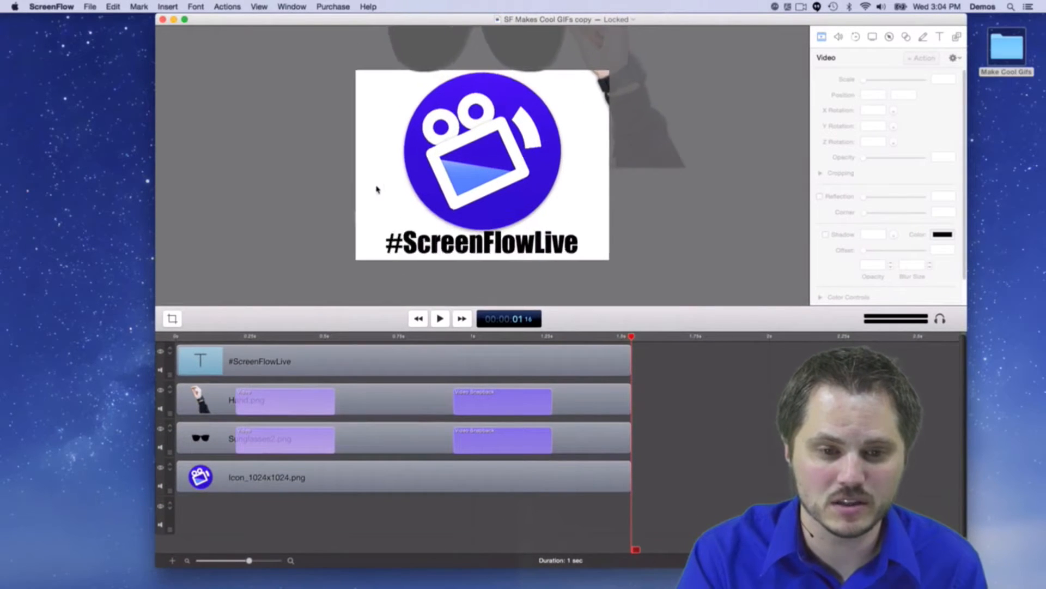
Play the sunglasses animation from the start of the timeline.
{"action": "left_click_drag", "start_coordinate": [220, 337], "coordinate": [143, 332]}
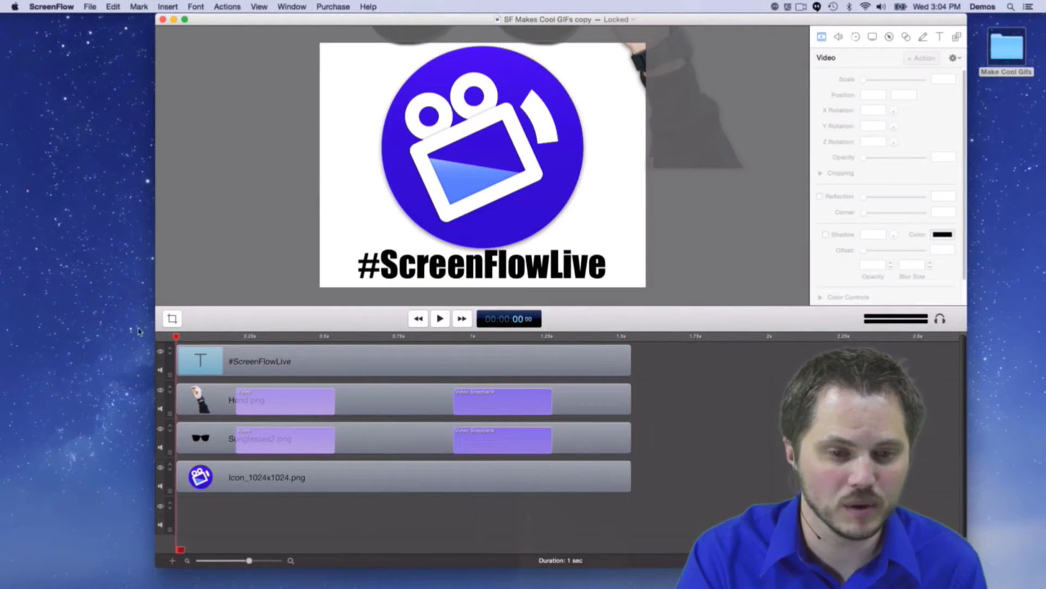
{"action": "key", "text": "space"}
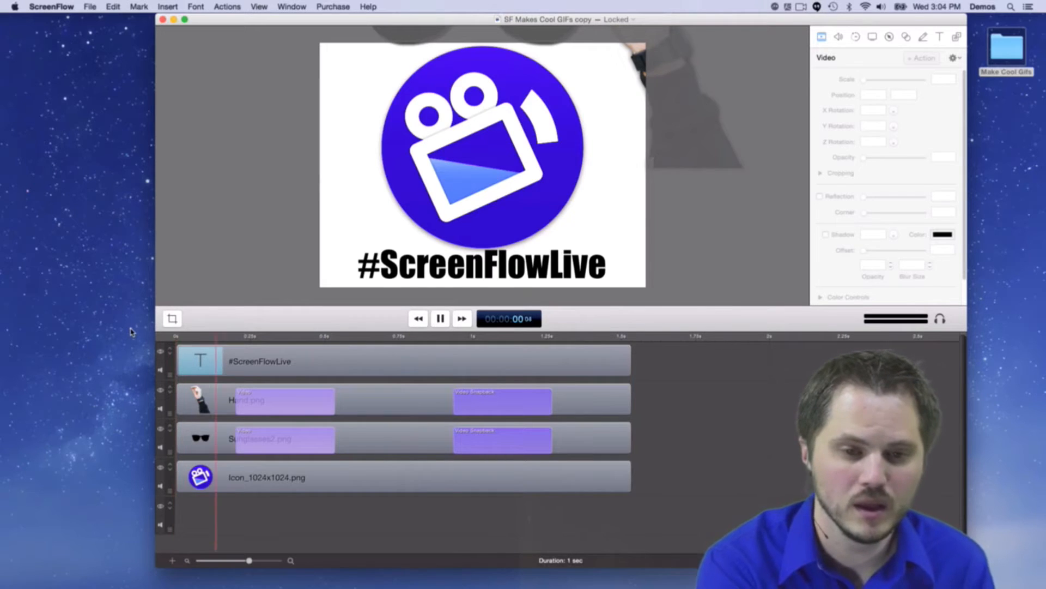
{"action": "key", "text": "space"}
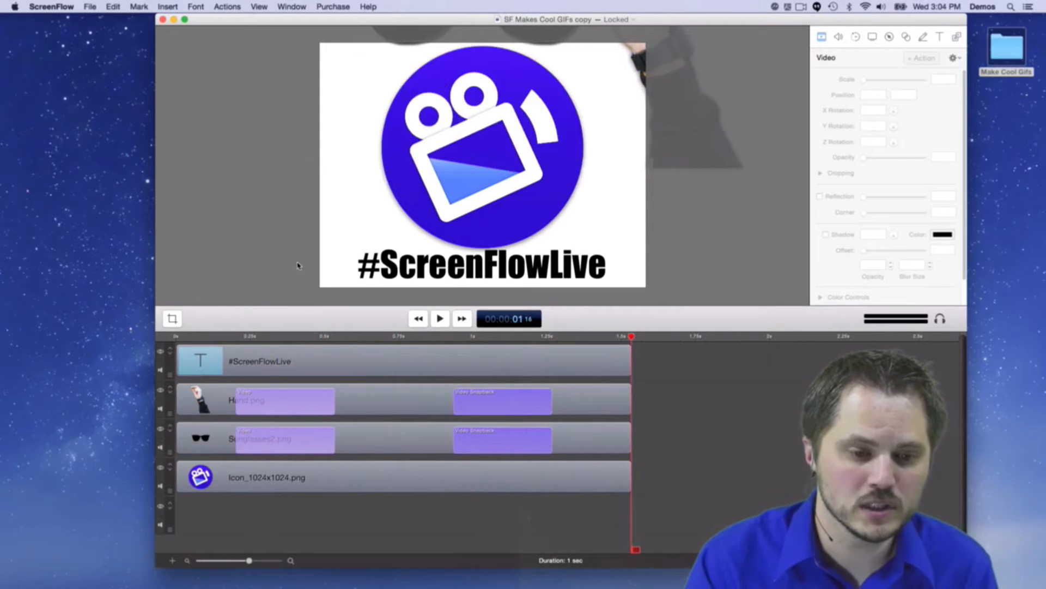
Examine the icon clip and the #ScreenFlowLive title near the timeline start, including the title's text settings.
{"action": "left_click_drag", "start_coordinate": [230, 337], "coordinate": [196, 351]}
{"action": "left_click", "coordinate": [350, 490]}
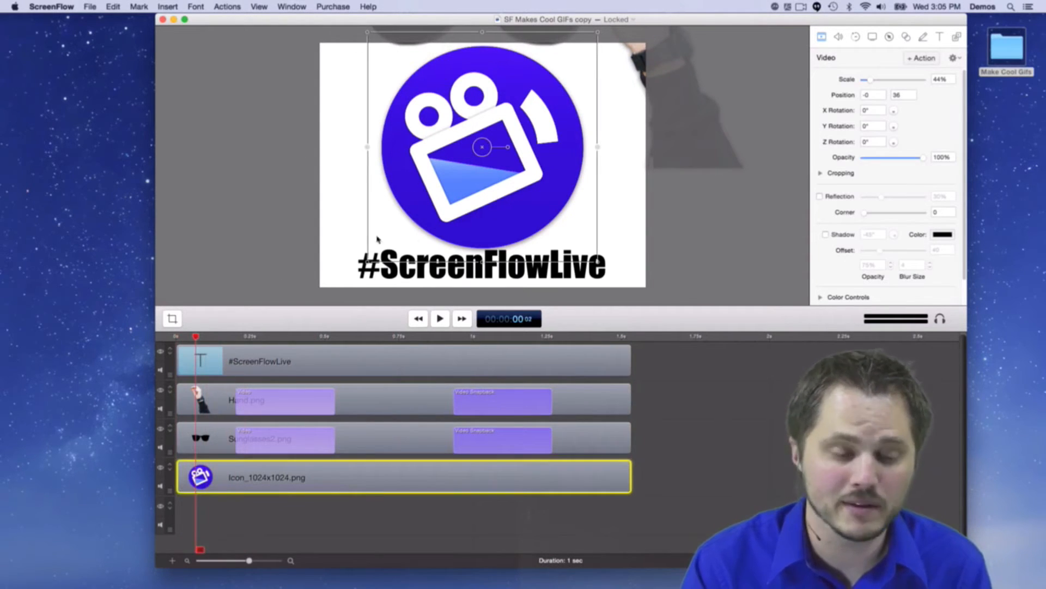
{"action": "left_click", "coordinate": [330, 359]}
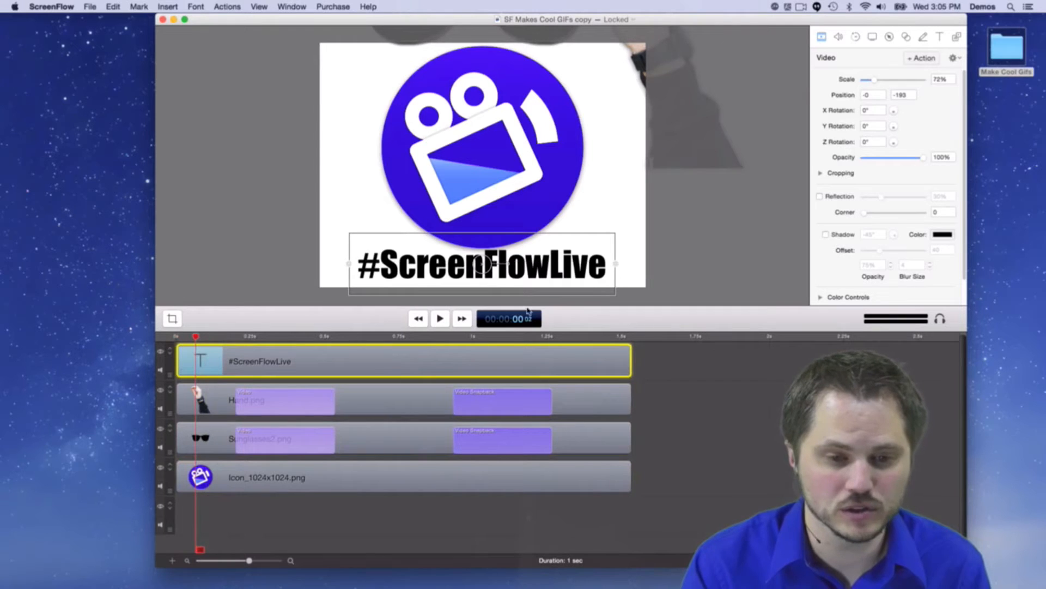
{"action": "left_click", "coordinate": [940, 38]}
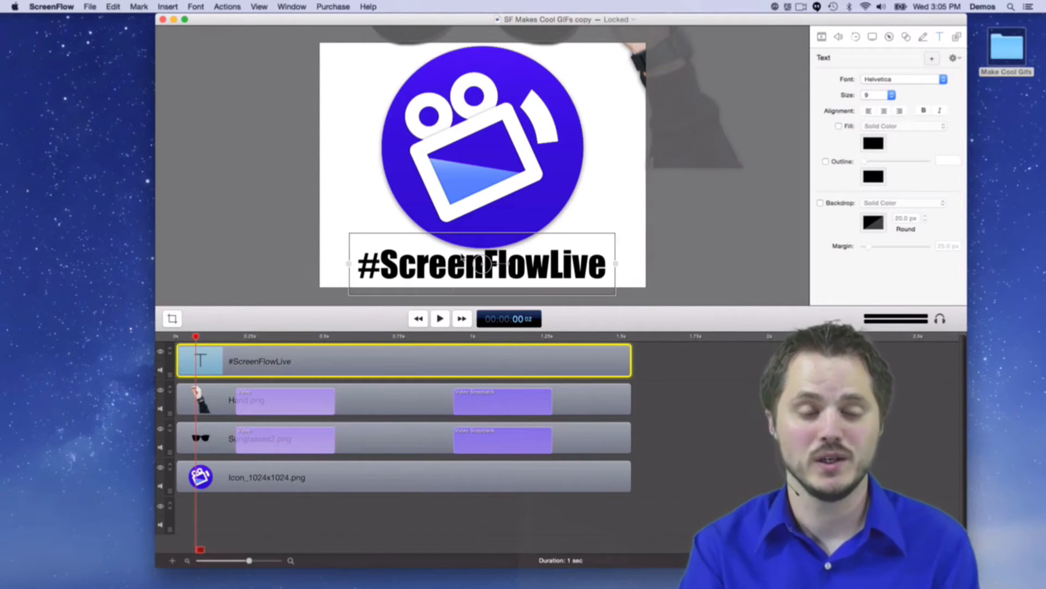
Inspect the Hand.png and Sunglasses2.png clips, scrubbing through their first video actions to frame 16.
{"action": "key", "text": "Right"}
{"action": "key", "text": "Right"}
{"action": "key", "text": "Right"}
{"action": "key", "text": "Right"}
{"action": "left_click", "coordinate": [390, 408]}
{"action": "left_click", "coordinate": [387, 437]}
{"action": "key", "text": "Left"}
{"action": "key", "text": "Left"}
{"action": "key", "text": "Left"}
{"action": "key", "text": "Left"}
{"action": "key", "text": "Left"}
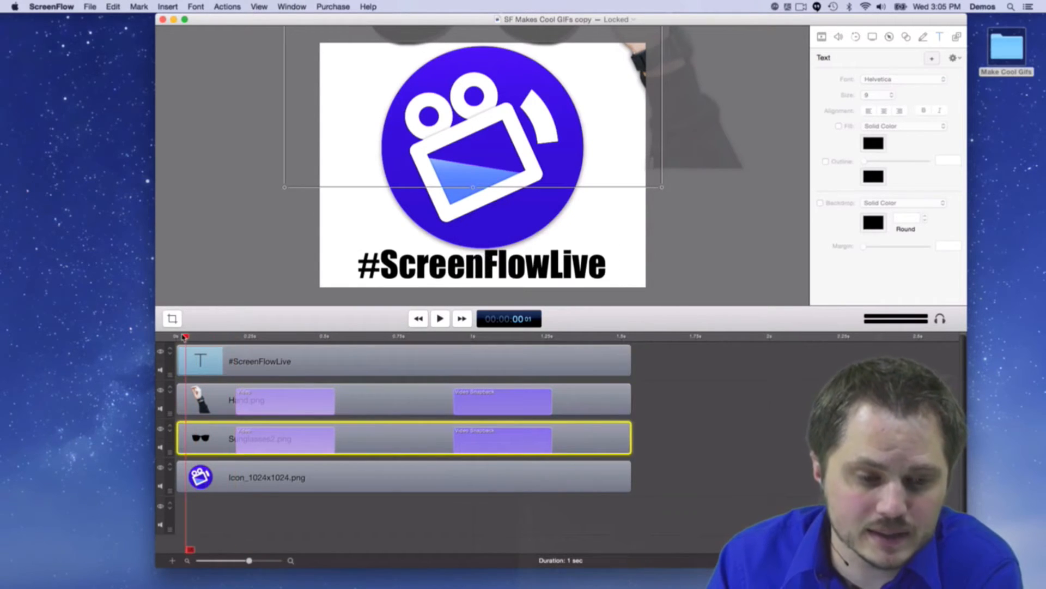
{"action": "left_click_drag", "start_coordinate": [226, 339], "coordinate": [338, 337]}
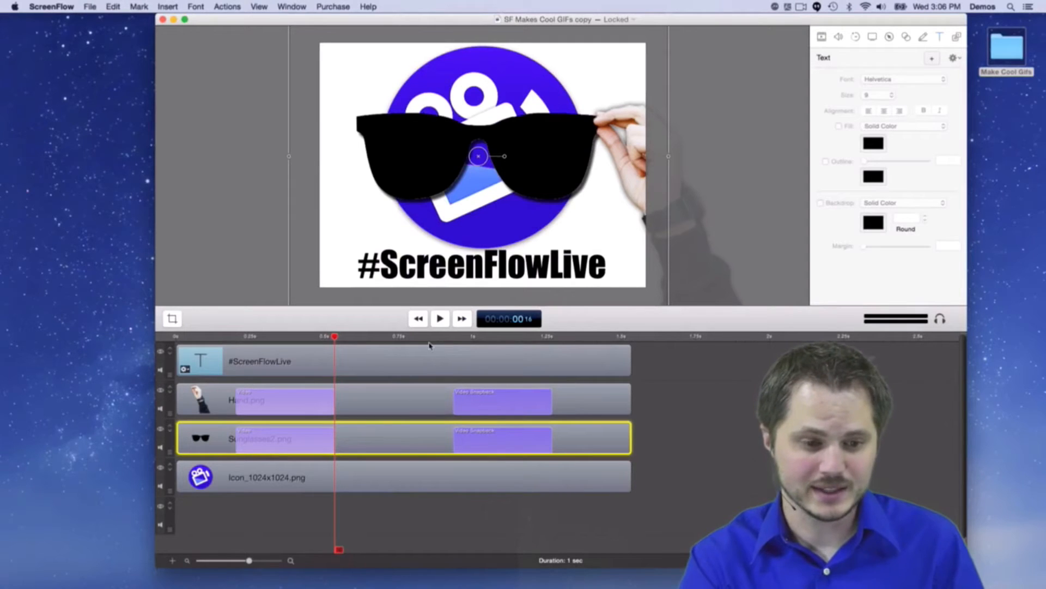
{"action": "left_click", "coordinate": [390, 394]}
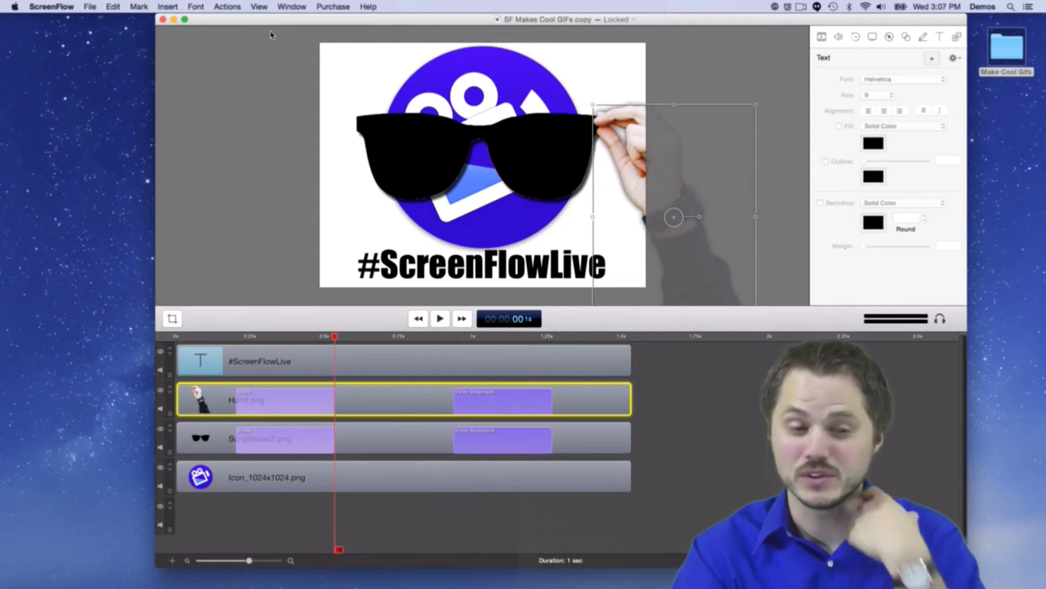
Minimize the project and preview the source photo Coolguy.jpg at full size in the Make Cool Gifs folder.
{"action": "left_click", "coordinate": [174, 19]}
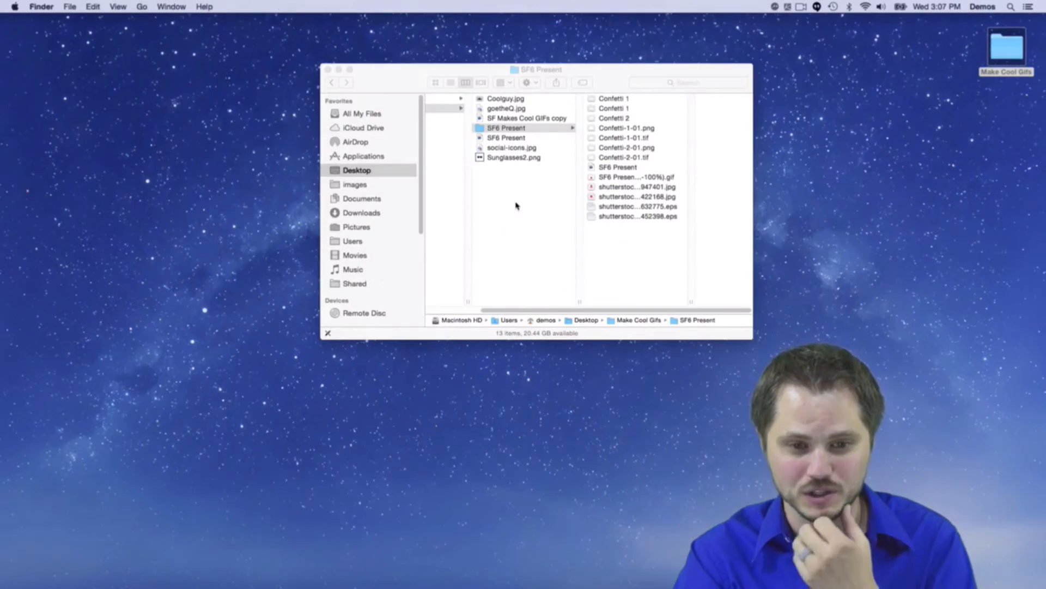
{"action": "left_click", "coordinate": [518, 158]}
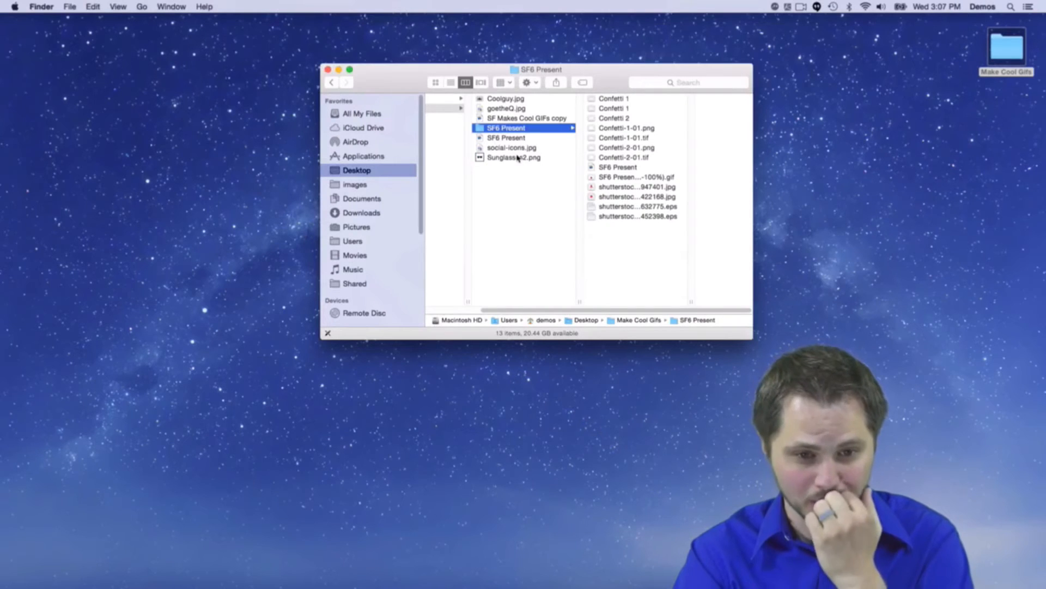
{"action": "left_click", "coordinate": [511, 99]}
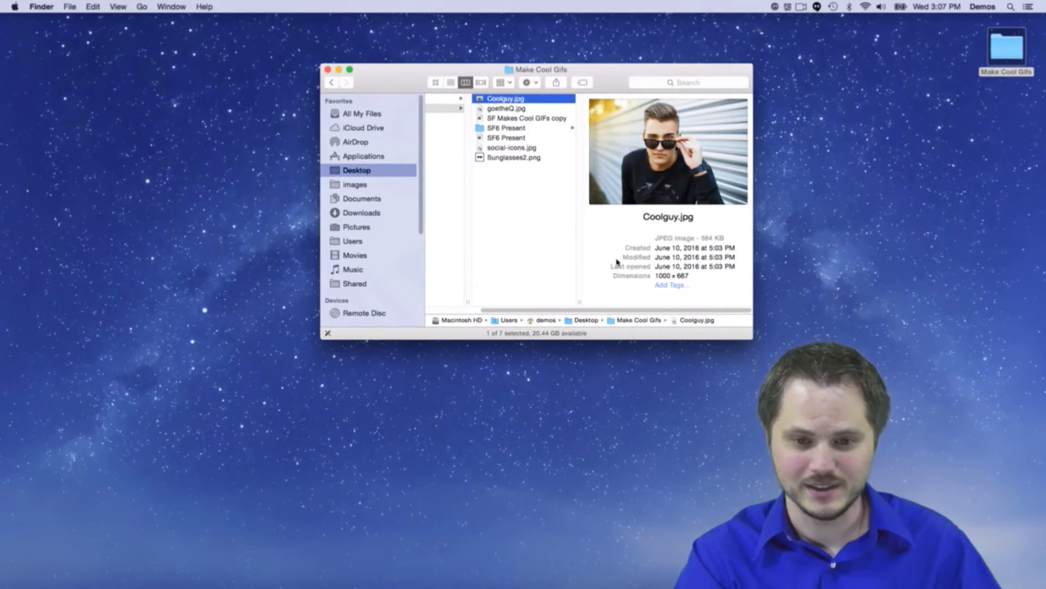
{"action": "key", "text": "space"}
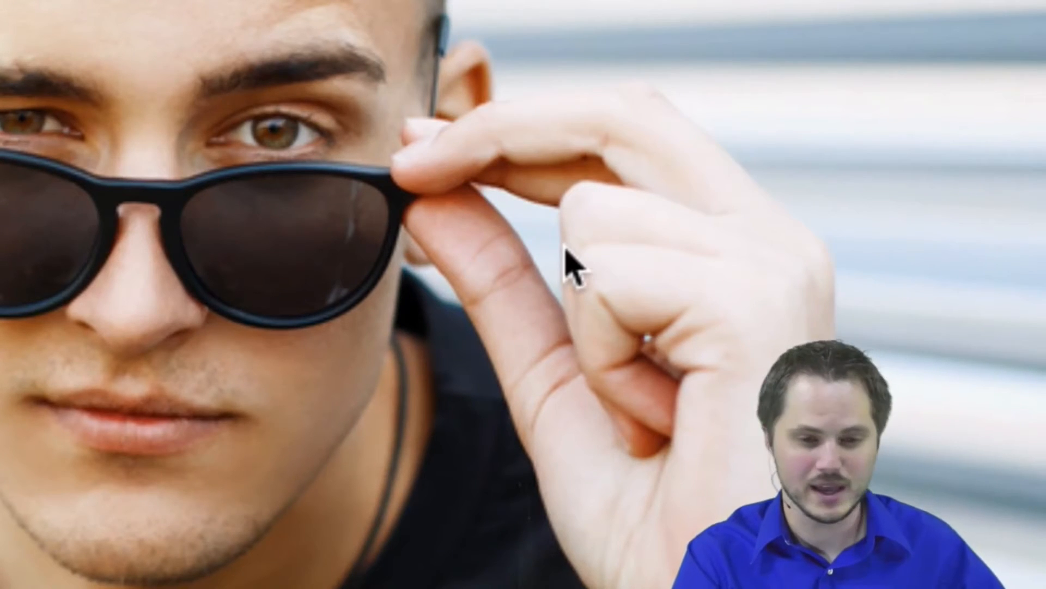
{"action": "key", "text": "space"}
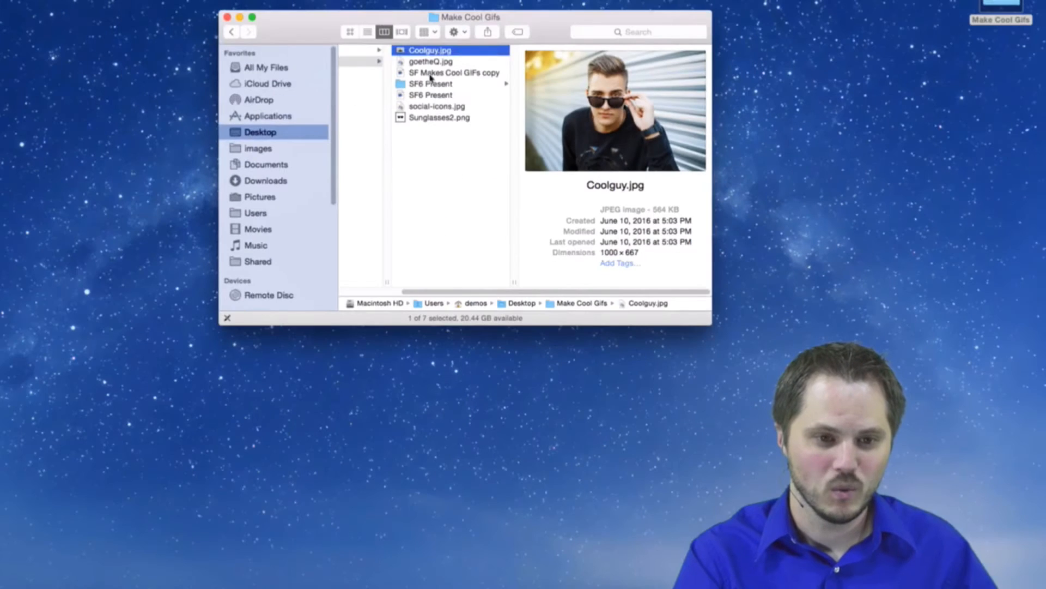
{"action": "left_click_drag", "start_coordinate": [315, 22], "coordinate": [300, 86]}
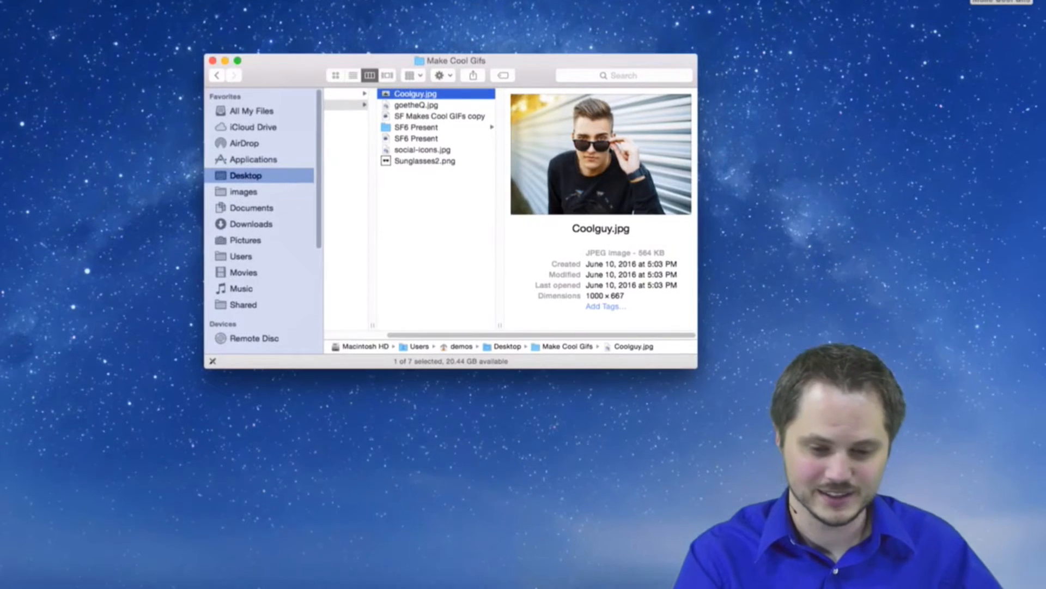
Return to the SF Makes Cool GIFs copy project and locate Hand.png in its media library.
{"action": "mouse_move", "coordinate": [513, 578]}
{"action": "left_click", "coordinate": [660, 555]}
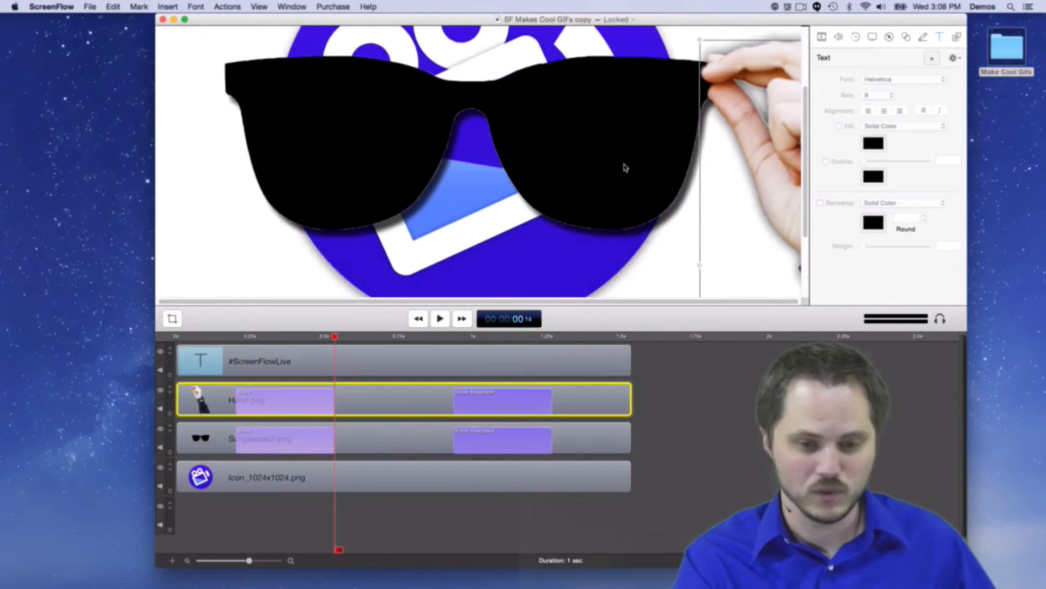
{"action": "scroll", "coordinate": [600, 127], "scroll_direction": "down", "scroll_amount": 5}
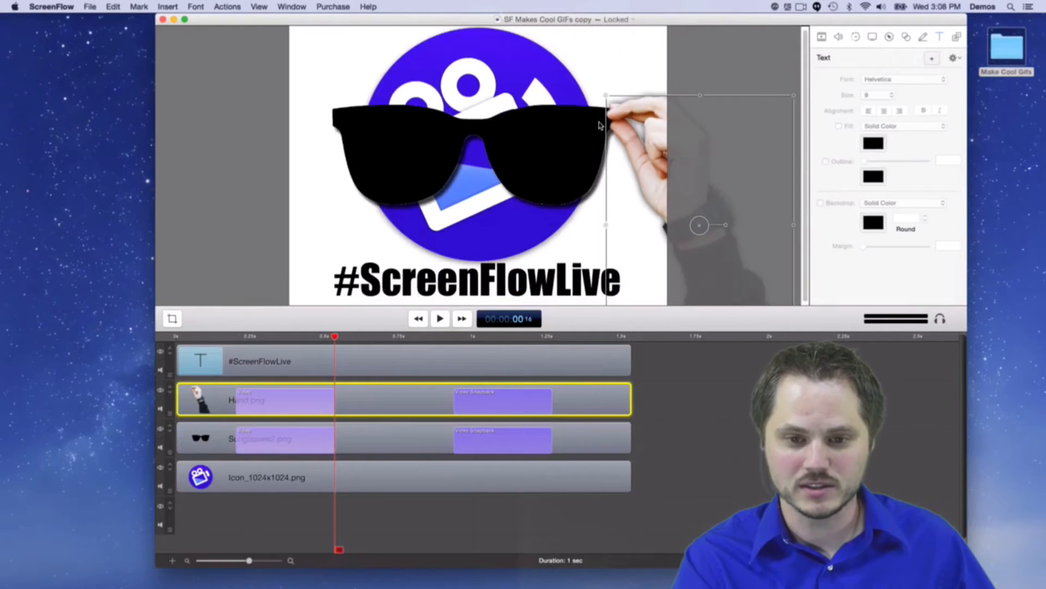
{"action": "left_click", "coordinate": [957, 36]}
{"action": "scroll", "coordinate": [915, 156], "scroll_direction": "down", "scroll_amount": 4}
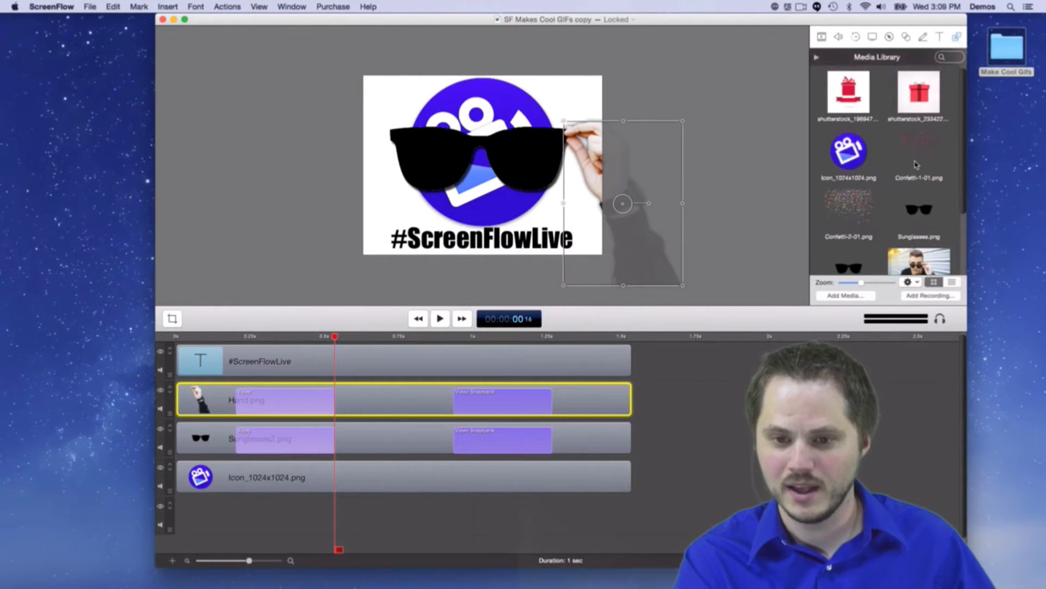
{"action": "left_click", "coordinate": [840, 248]}
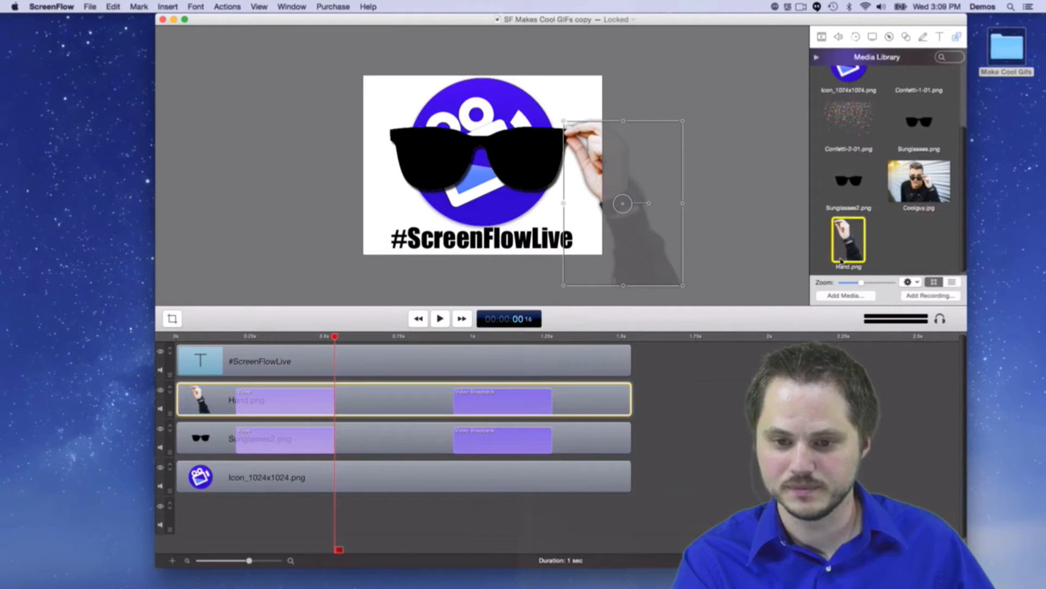
Add Hand.png to the timeline after the existing clips, duplicating the locked project to allow the edit.
{"action": "left_click_drag", "start_coordinate": [848, 240], "coordinate": [751, 368]}
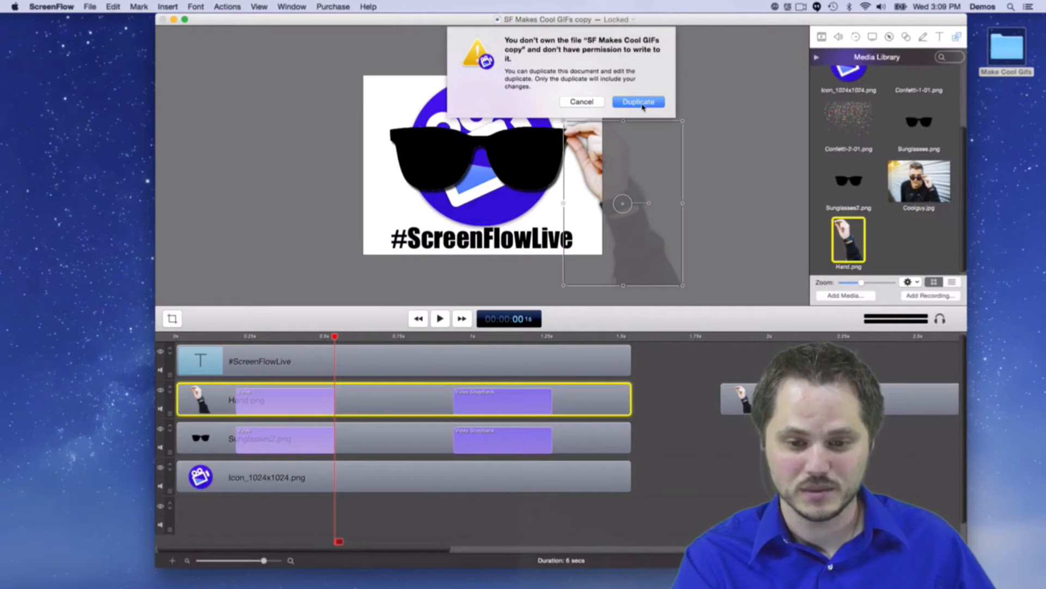
{"action": "left_click", "coordinate": [562, 104]}
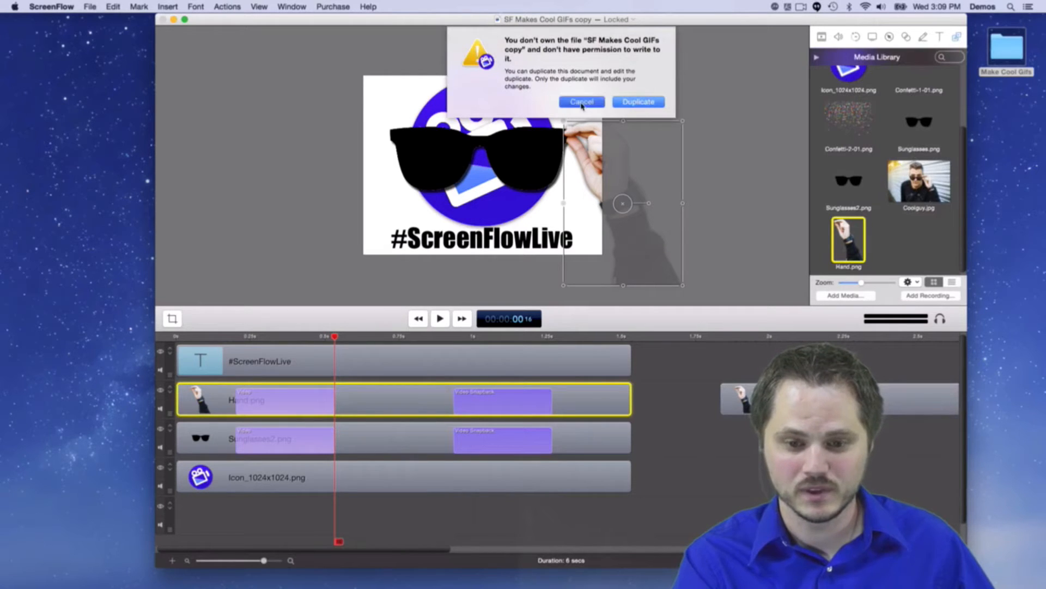
{"action": "left_click_drag", "start_coordinate": [850, 234], "coordinate": [714, 397]}
{"action": "left_click", "coordinate": [619, 103]}
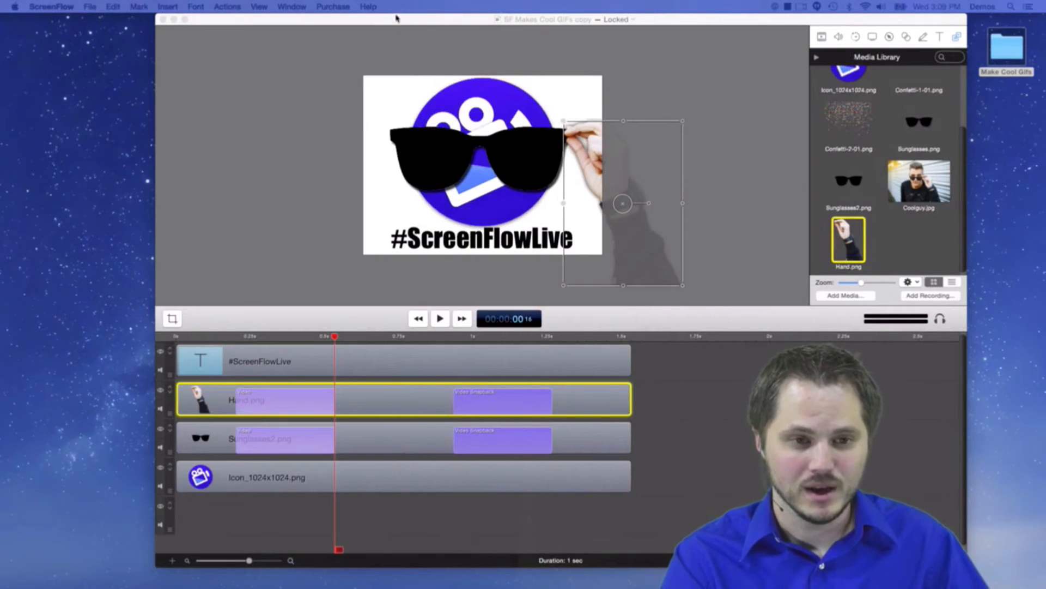
Close the original locked project and enlarge the window of the untitled duplicate.
{"action": "left_click_drag", "start_coordinate": [0, 90], "coordinate": [584, 72]}
{"action": "left_click", "coordinate": [163, 19]}
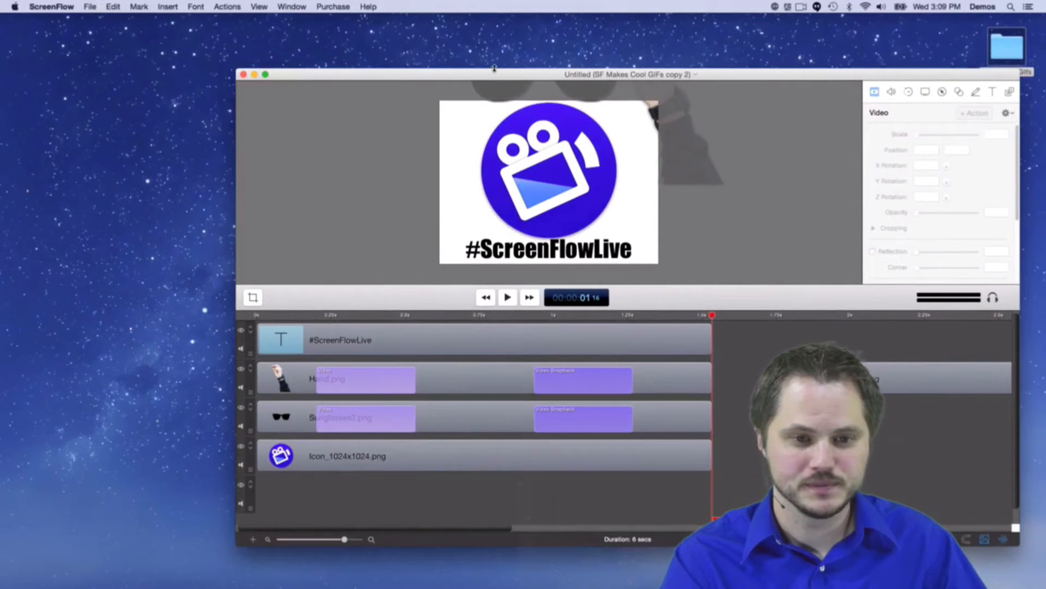
{"action": "left_click_drag", "start_coordinate": [493, 75], "coordinate": [337, 19]}
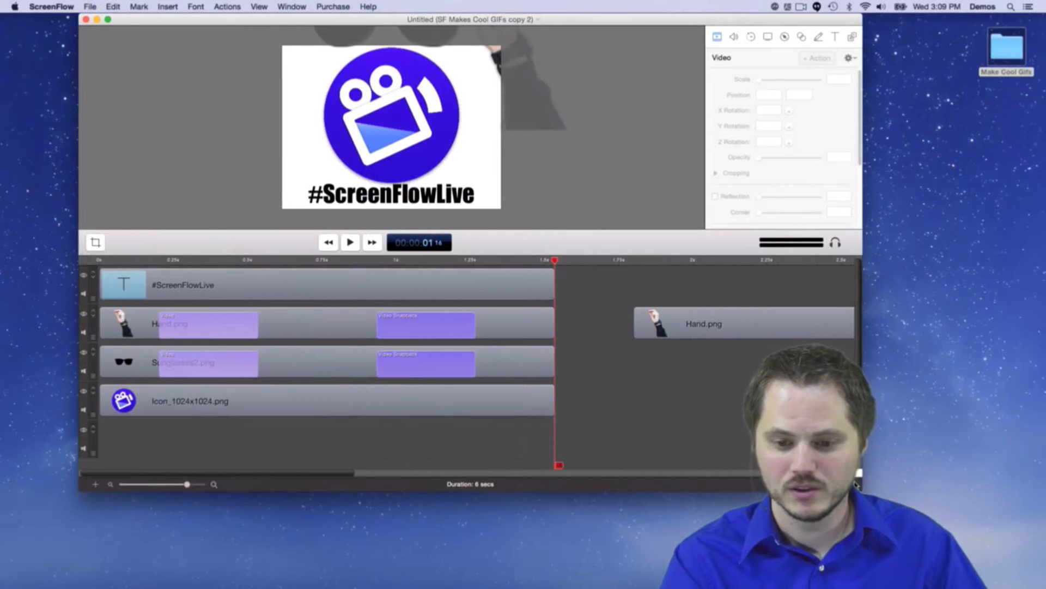
{"action": "left_click_drag", "start_coordinate": [863, 489], "coordinate": [948, 579]}
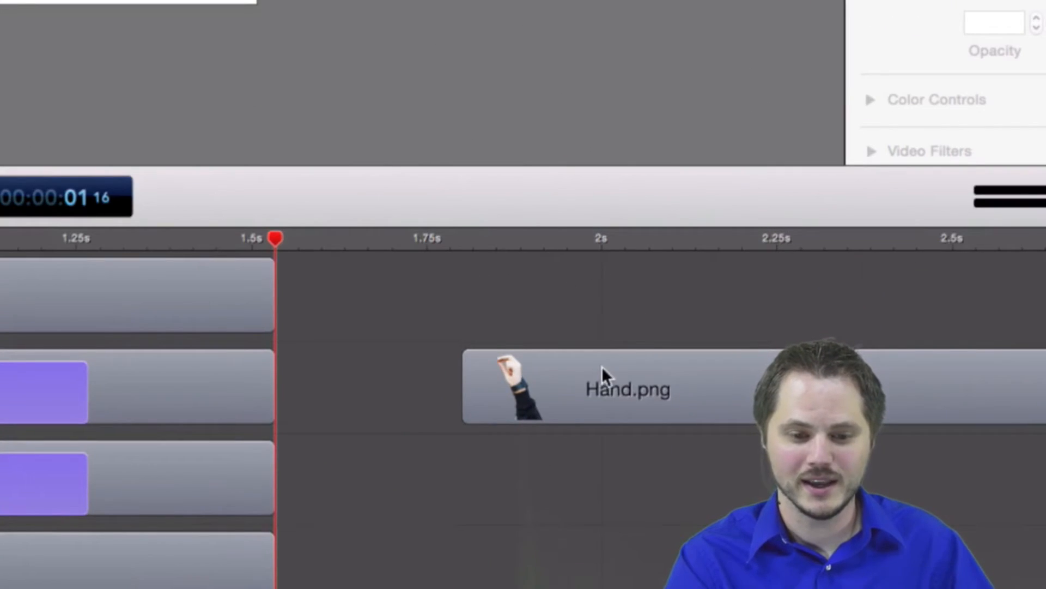
Shift the added Hand.png clip slightly earlier on its track and move the hand image to position 240, -114.
{"action": "left_click_drag", "start_coordinate": [599, 368], "coordinate": [480, 361]}
{"action": "left_click", "coordinate": [394, 236]}
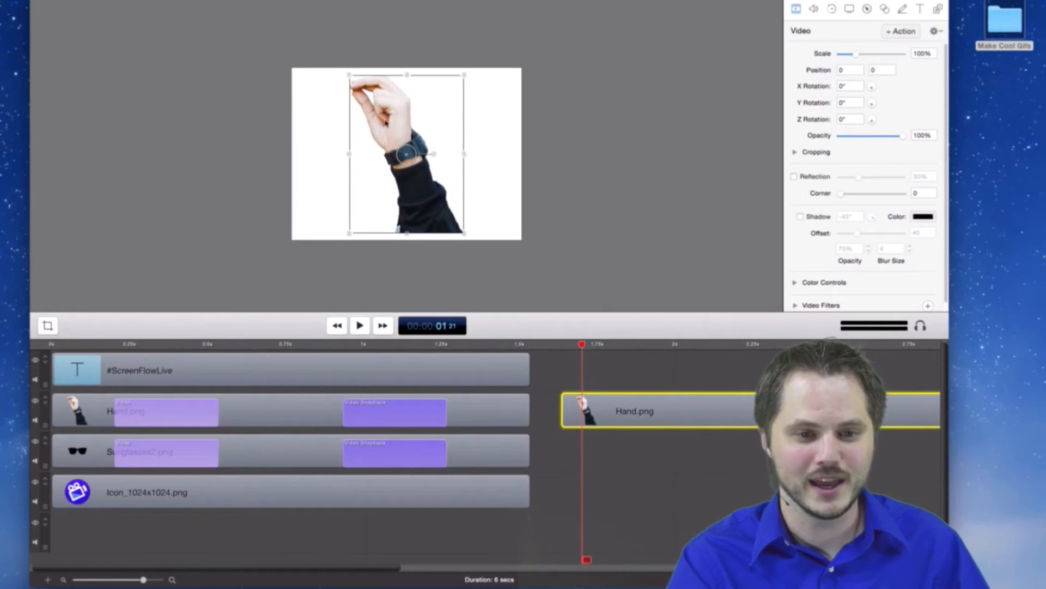
{"action": "left_click_drag", "start_coordinate": [397, 111], "coordinate": [503, 175]}
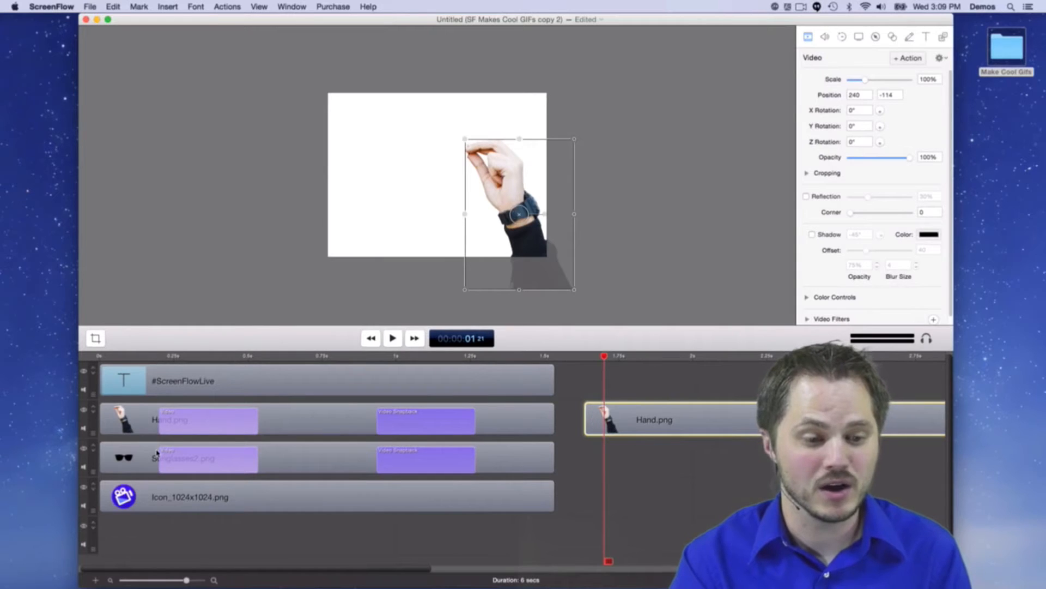
Examine the first hand and sunglasses animation with the icon layer temporarily hidden, then restore the icon's visibility near the start.
{"action": "left_click", "coordinate": [297, 463]}
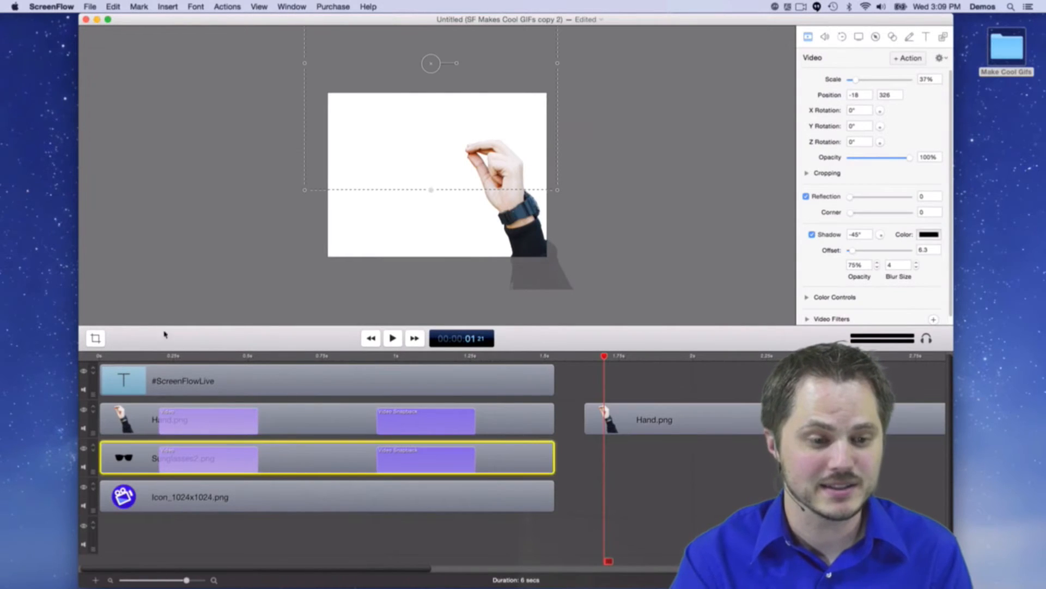
{"action": "left_click", "coordinate": [118, 357]}
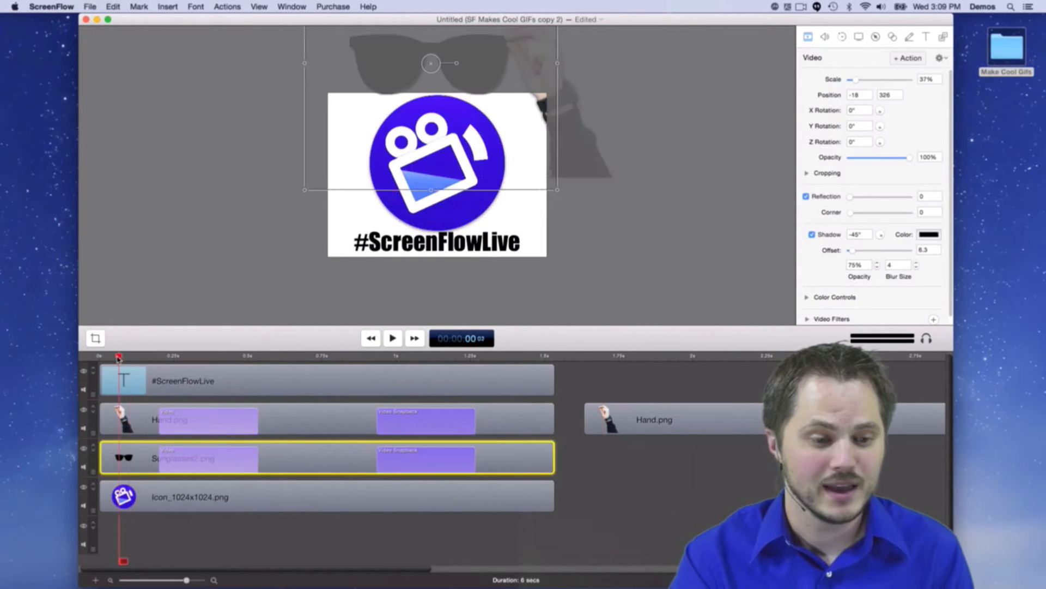
{"action": "left_click", "coordinate": [84, 488]}
{"action": "left_click_drag", "start_coordinate": [138, 360], "coordinate": [251, 368]}
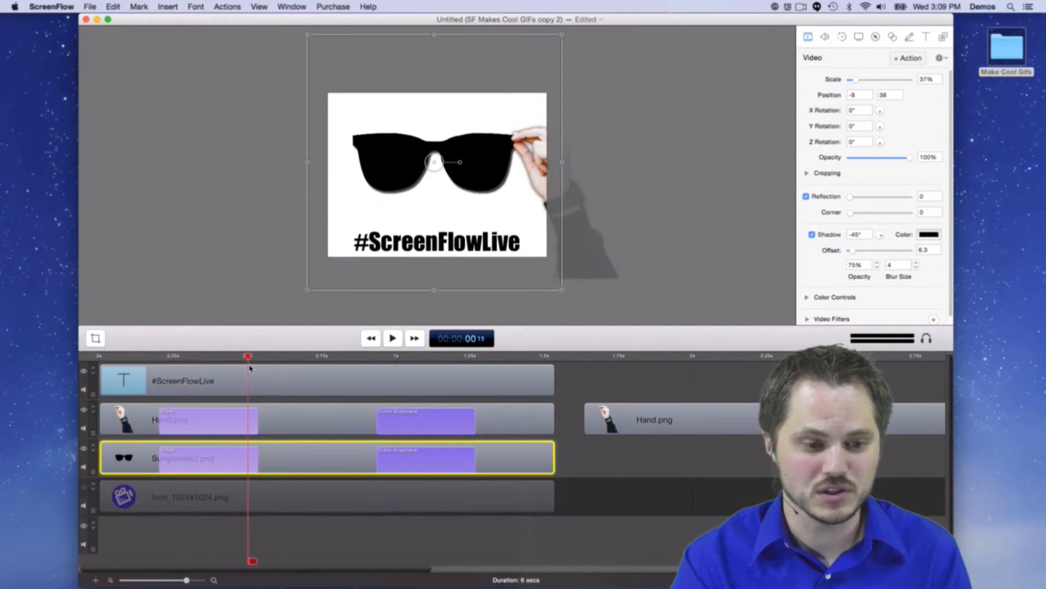
{"action": "left_click", "coordinate": [303, 423]}
{"action": "mouse_move", "coordinate": [555, 171]}
{"action": "left_mouse_down"}
{"action": "mouse_move", "coordinate": [572, 133]}
{"action": "mouse_move", "coordinate": [583, 171]}
{"action": "mouse_move", "coordinate": [554, 172]}
{"action": "left_mouse_up"}
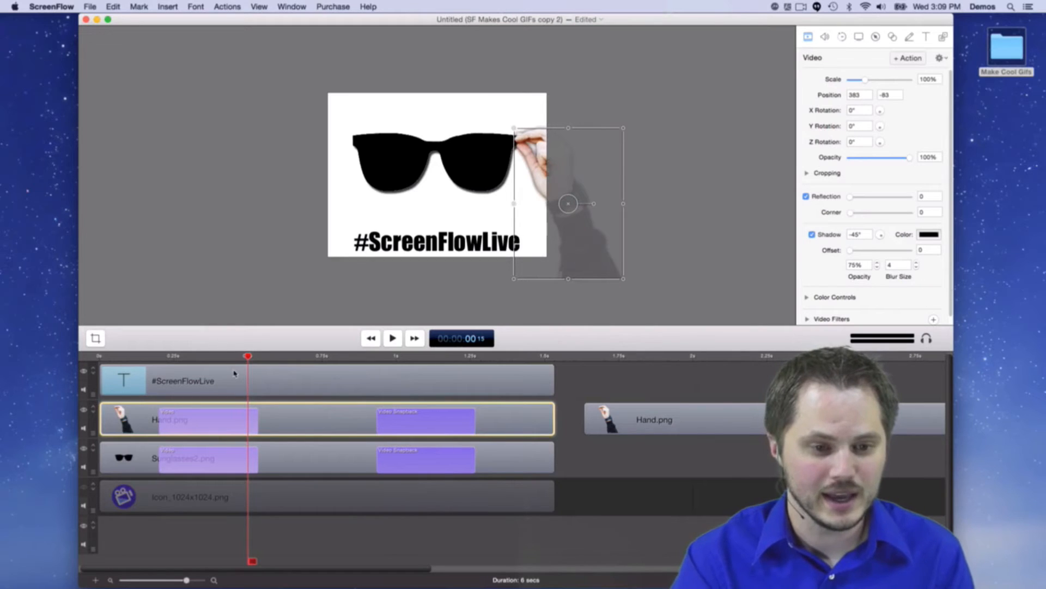
{"action": "left_click_drag", "start_coordinate": [170, 357], "coordinate": [129, 357]}
{"action": "left_click", "coordinate": [85, 488]}
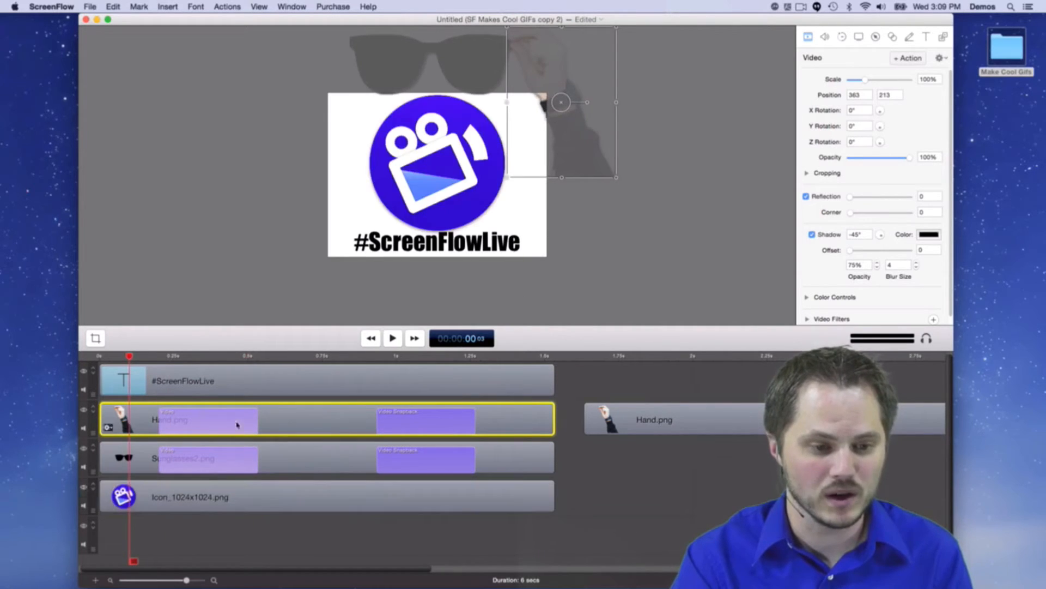
Add Sunglasses2.png from the media library to the track below the second Hand.png clip, aligned with its start.
{"action": "left_click", "coordinate": [192, 447]}
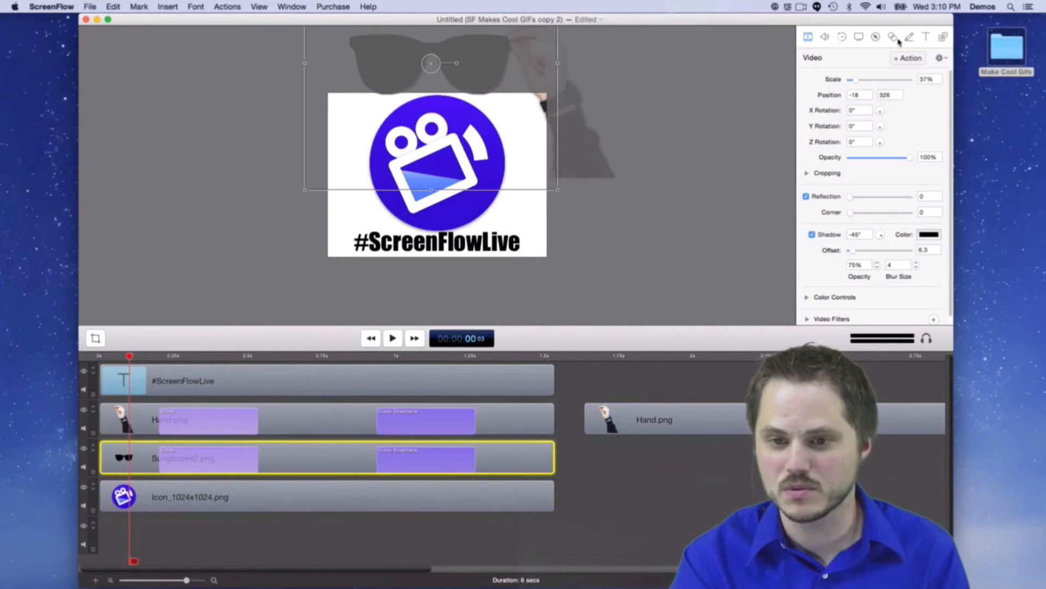
{"action": "left_click", "coordinate": [876, 37]}
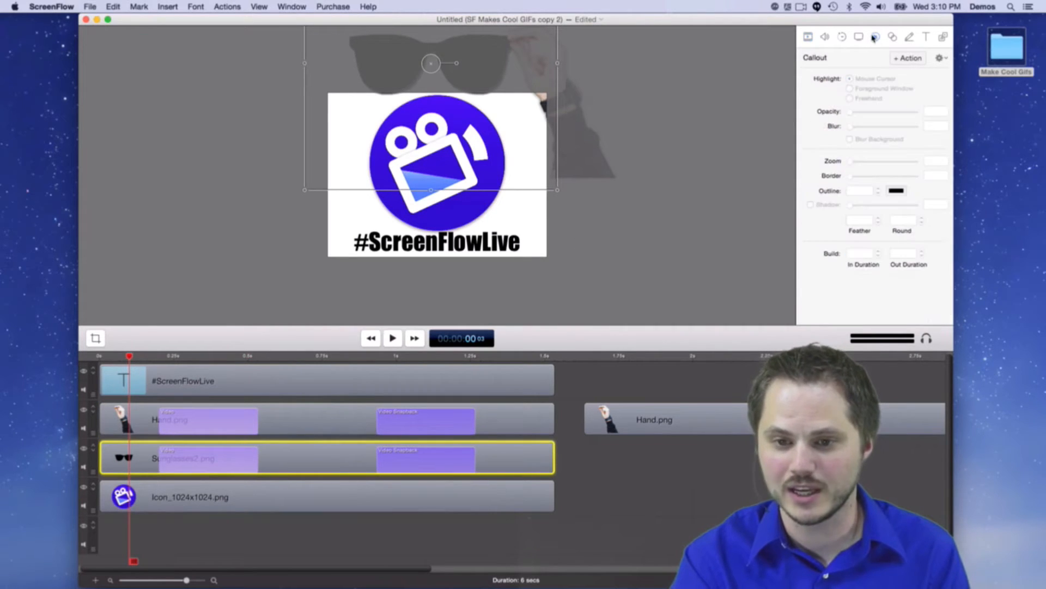
{"action": "left_click", "coordinate": [809, 37]}
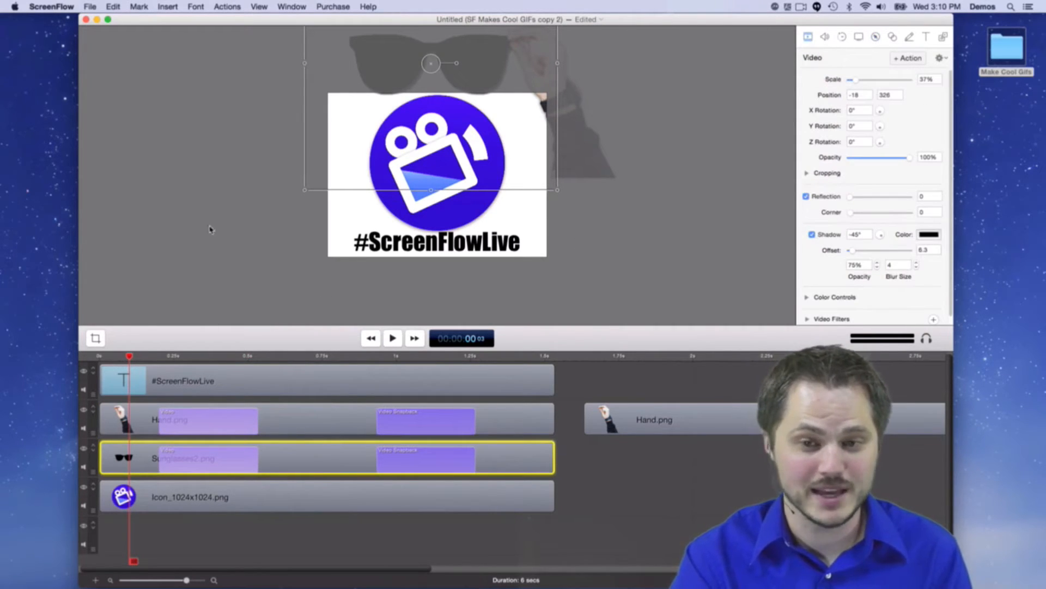
{"action": "left_click", "coordinate": [944, 37]}
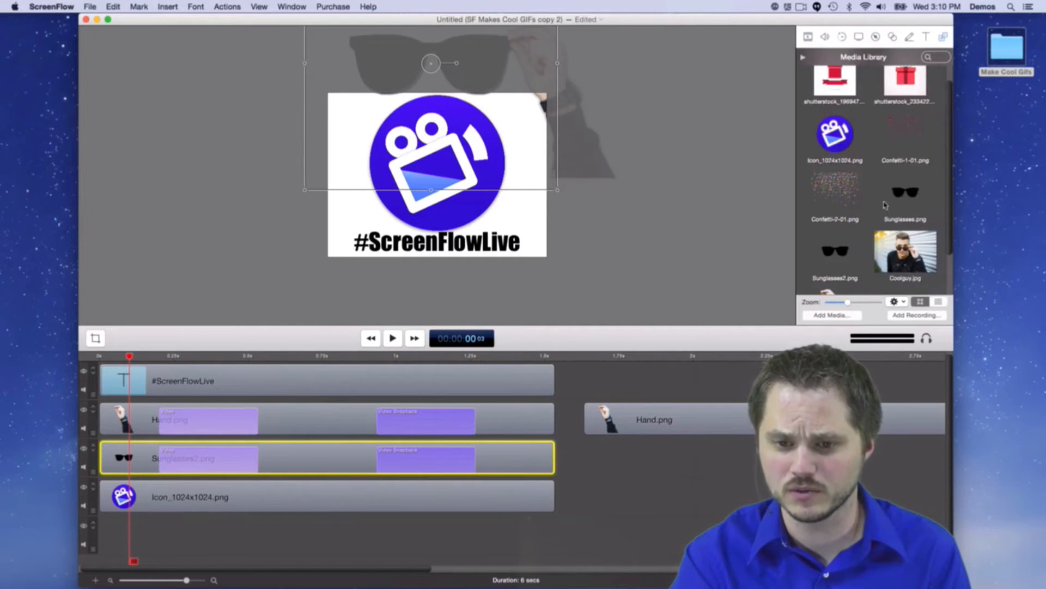
{"action": "scroll", "coordinate": [843, 238], "scroll_direction": "down", "scroll_amount": 1}
{"action": "left_click", "coordinate": [842, 245]}
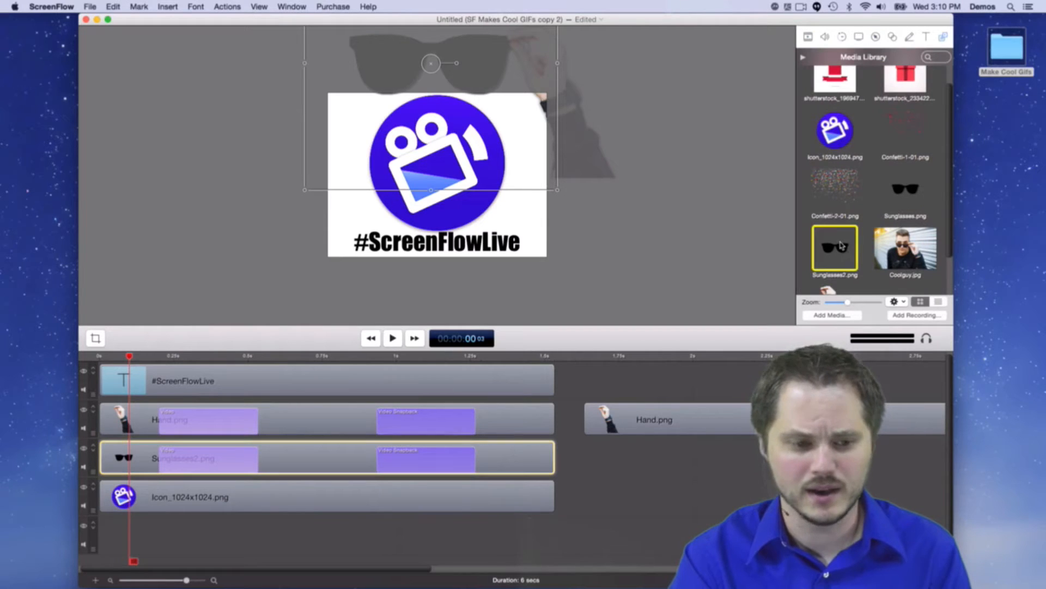
{"action": "left_click", "coordinate": [909, 187]}
{"action": "left_click", "coordinate": [842, 262]}
{"action": "left_click_drag", "start_coordinate": [844, 255], "coordinate": [711, 463]}
{"action": "left_click", "coordinate": [633, 357]}
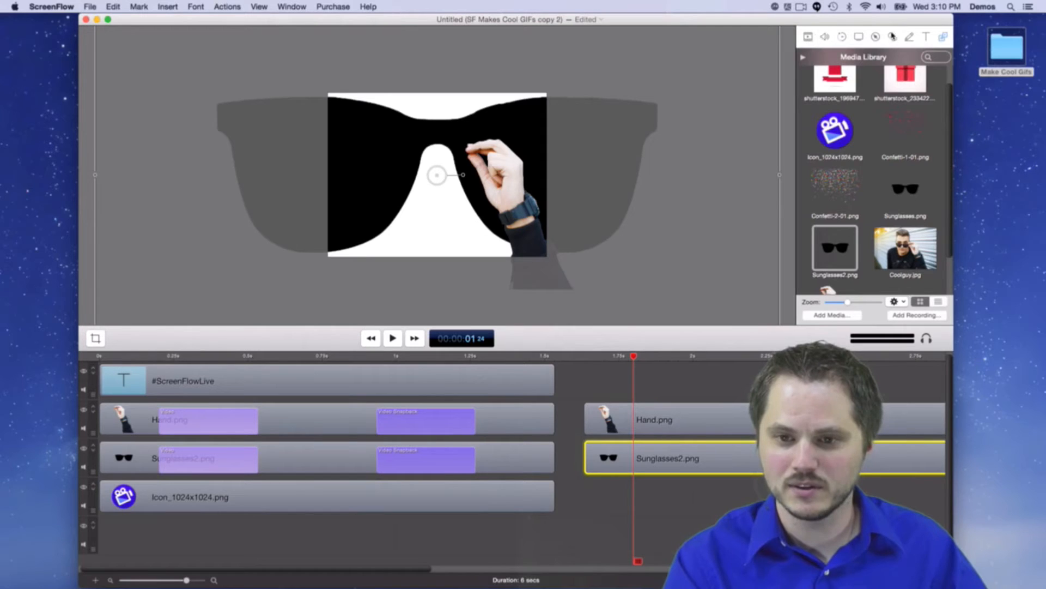
Scale the added Sunglasses2.png image down to 38%.
{"action": "left_click", "coordinate": [809, 37]}
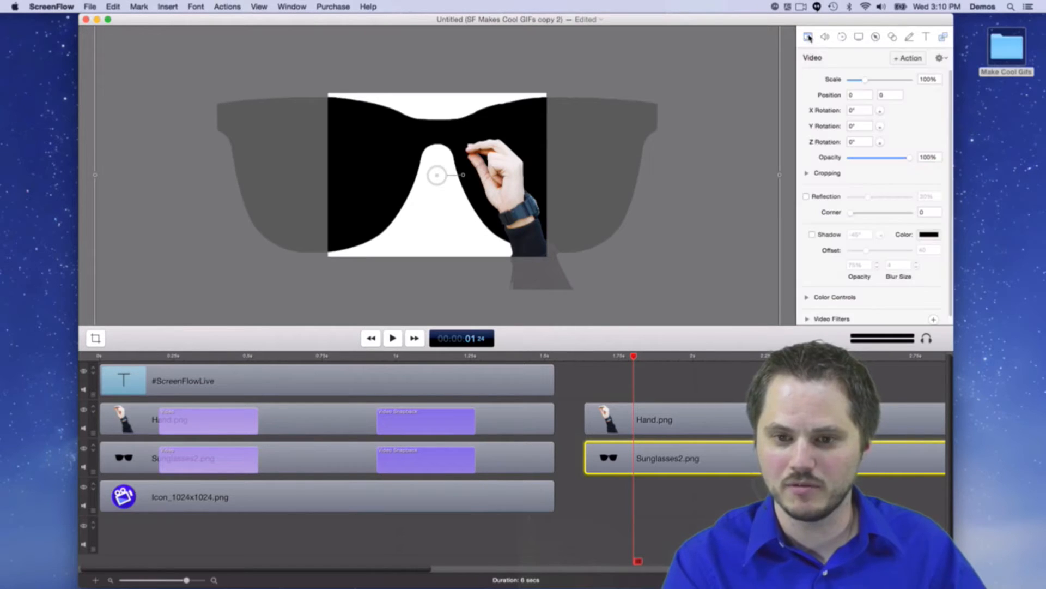
{"action": "scroll", "coordinate": [420, 170], "scroll_direction": "down", "scroll_amount": 5}
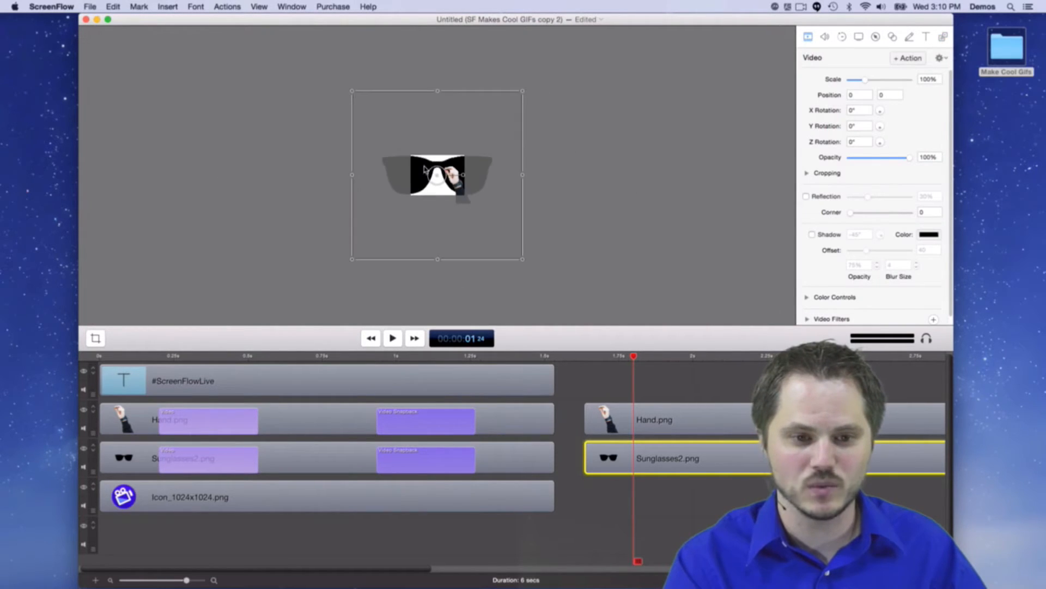
{"action": "scroll", "coordinate": [441, 213], "scroll_direction": "up", "scroll_amount": 5}
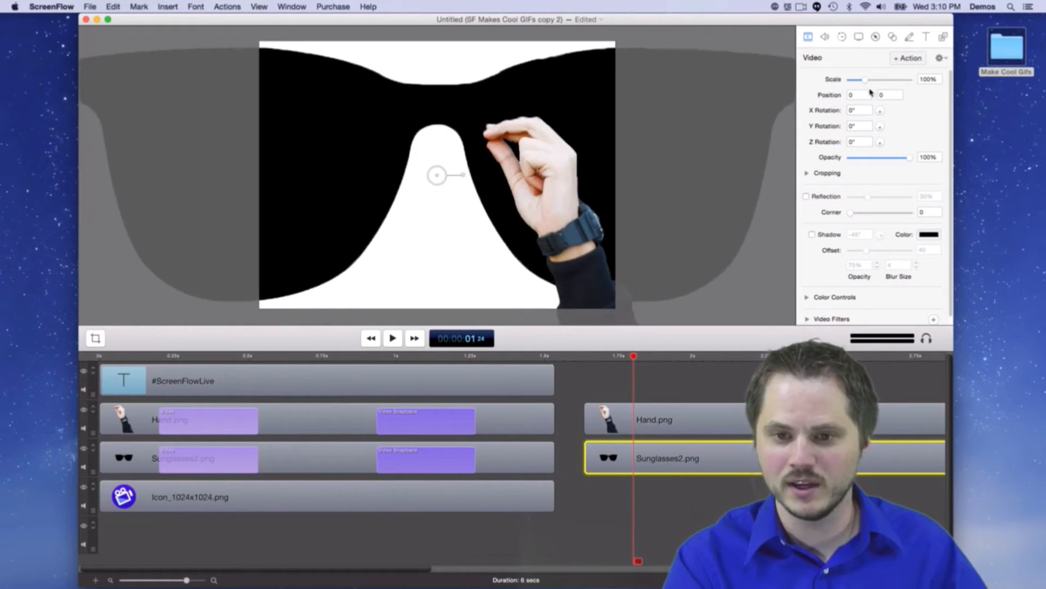
{"action": "left_click_drag", "start_coordinate": [865, 82], "coordinate": [855, 82]}
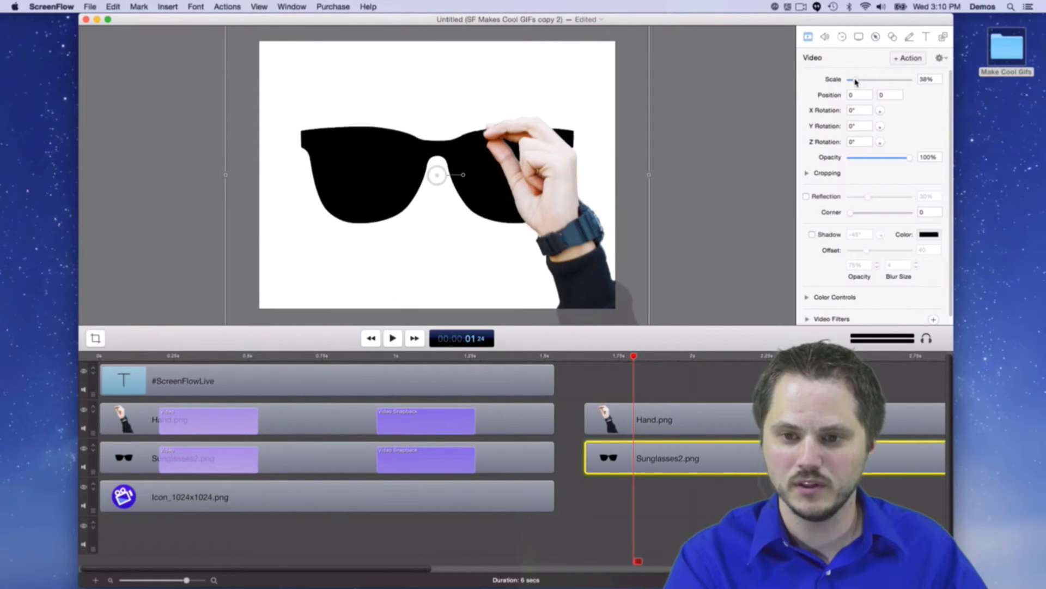
Place the added hand at position 388, -120 against the glasses' outer edge and nudge both images together on the canvas.
{"action": "left_click", "coordinate": [671, 427]}
{"action": "left_click_drag", "start_coordinate": [548, 178], "coordinate": [629, 190]}
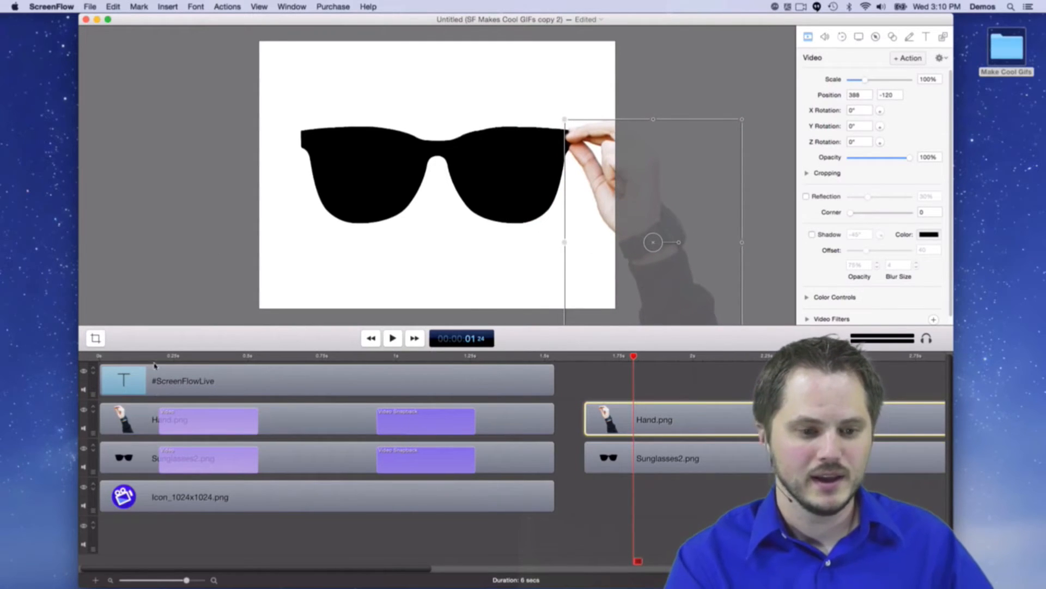
{"action": "left_click", "coordinate": [692, 455], "text": "shift"}
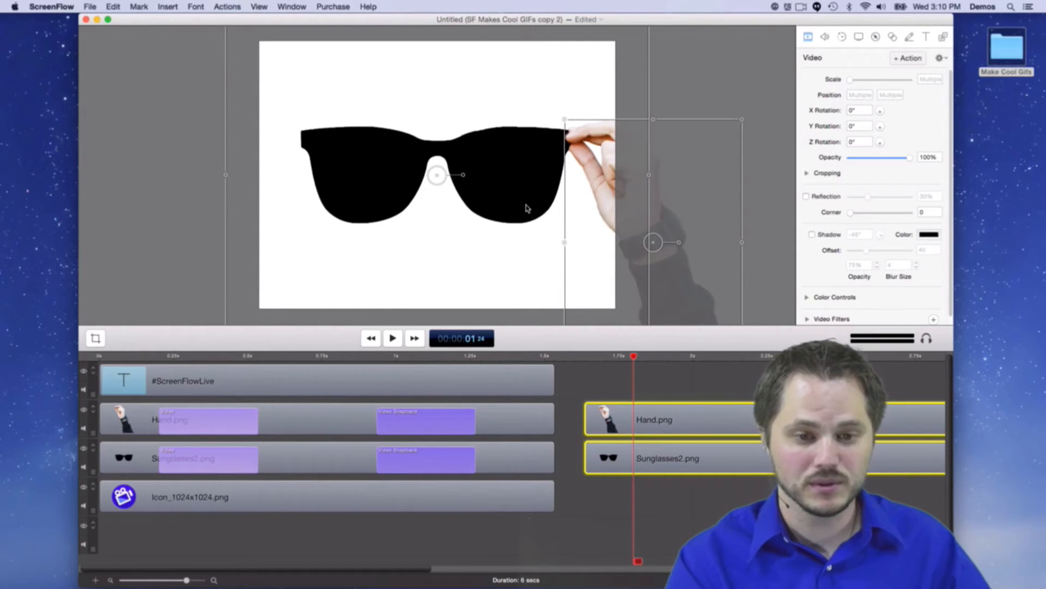
{"action": "mouse_move", "coordinate": [521, 193]}
{"action": "left_mouse_down"}
{"action": "mouse_move", "coordinate": [520, 6]}
{"action": "mouse_move", "coordinate": [522, 192]}
{"action": "left_mouse_up"}
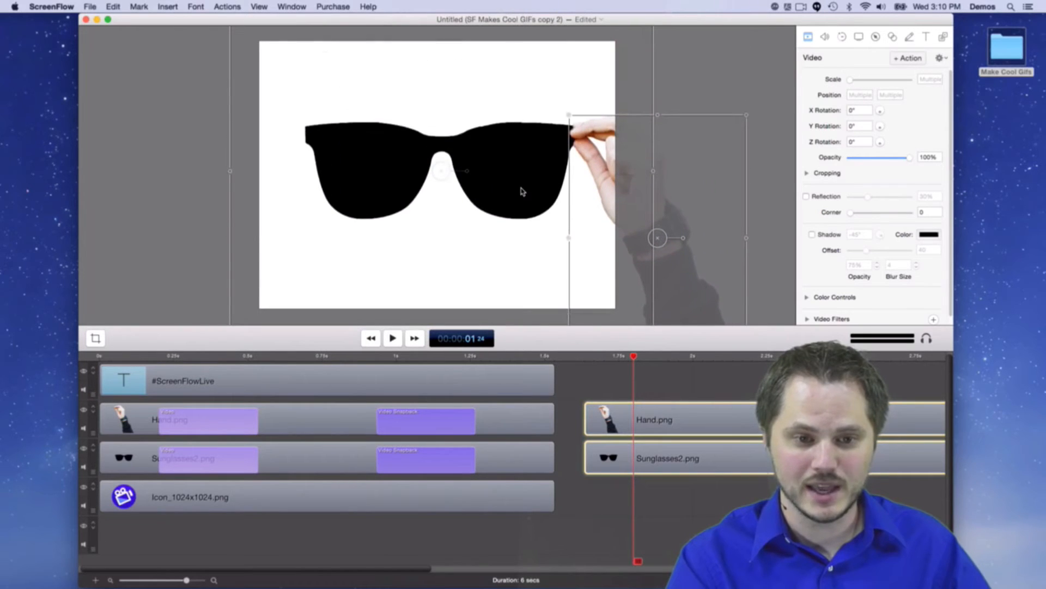
Examine where the video snapback actions begin on the original hand and sunglasses clips and how they reverse the motion.
{"action": "left_click_drag", "start_coordinate": [156, 357], "coordinate": [374, 365]}
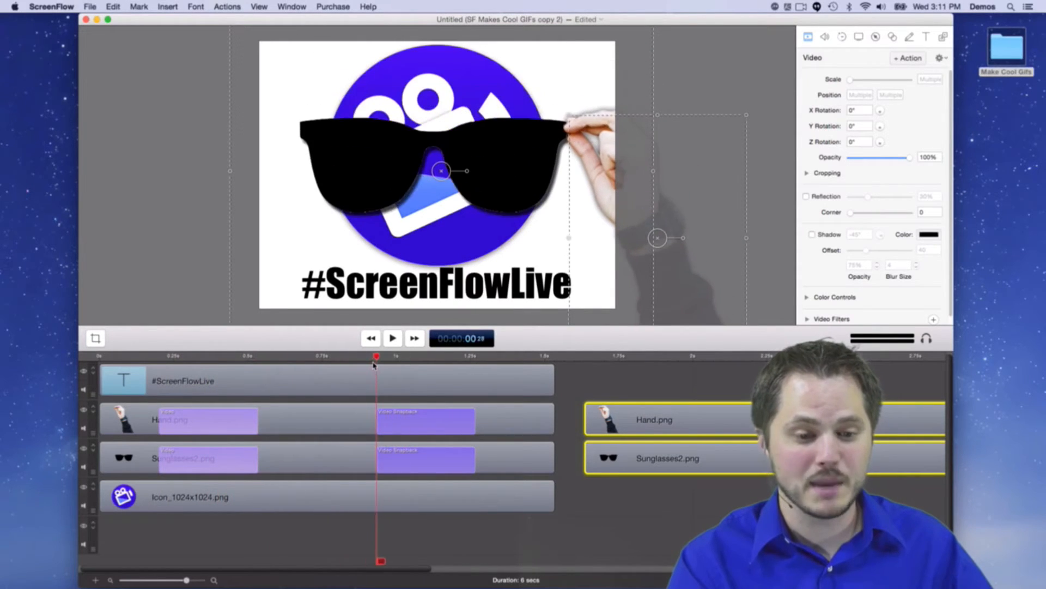
{"action": "left_click", "coordinate": [418, 426]}
{"action": "left_click", "coordinate": [418, 426]}
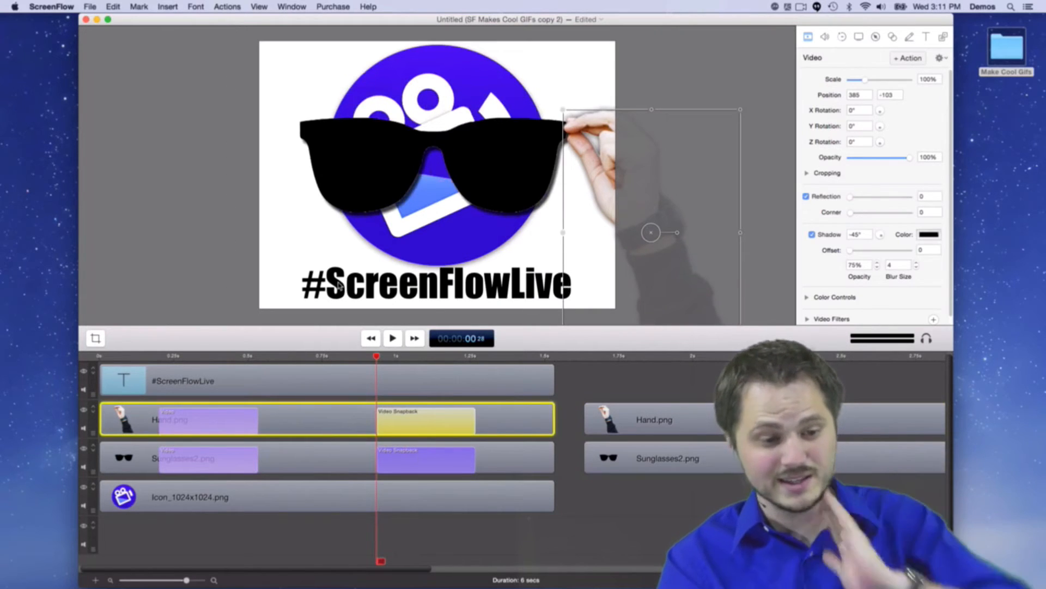
{"action": "left_click_drag", "start_coordinate": [177, 364], "coordinate": [381, 388]}
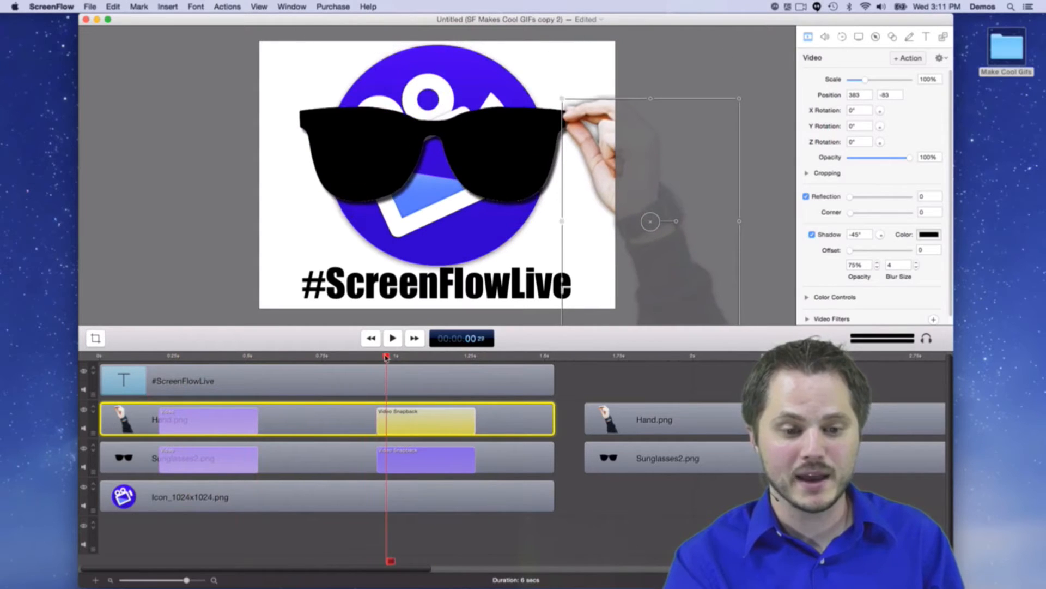
{"action": "key", "text": "Left"}
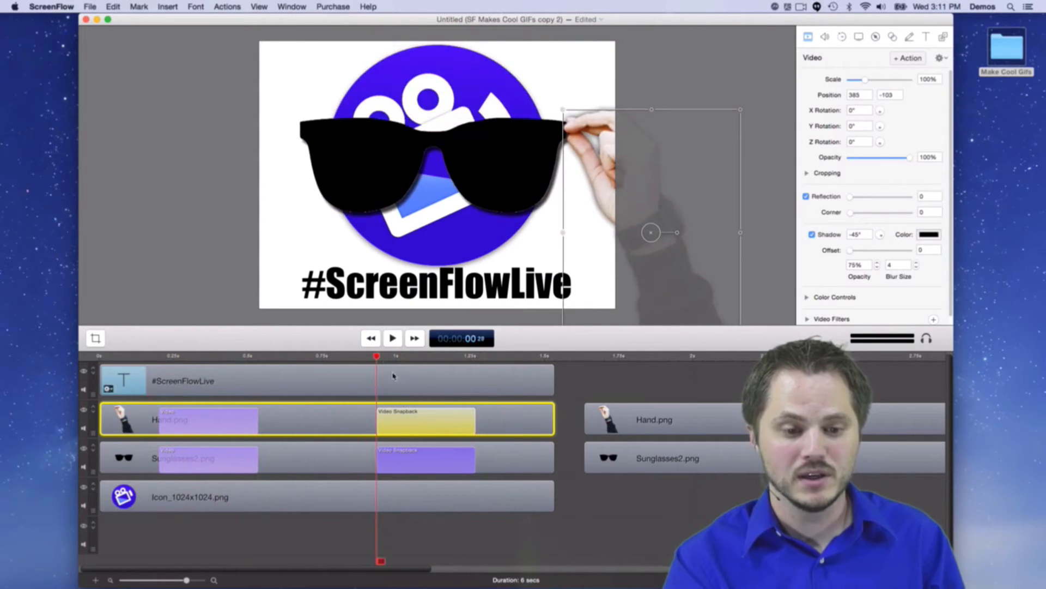
{"action": "left_click", "coordinate": [421, 458]}
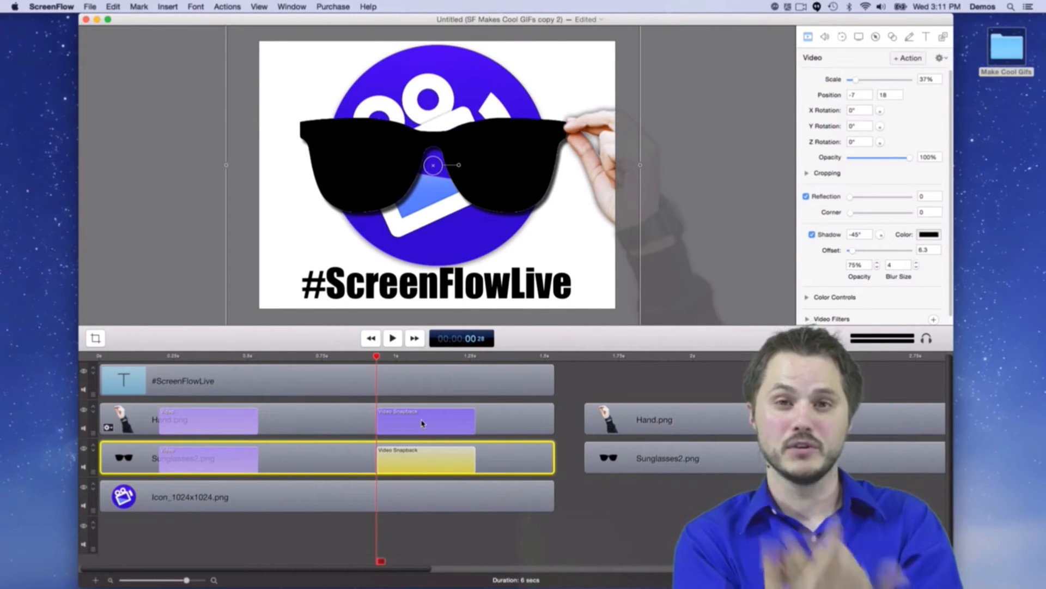
Delete the second Hand.png and Sunglasses2.png clips from the timeline.
{"action": "left_click_drag", "start_coordinate": [686, 388], "coordinate": [701, 488]}
{"action": "key", "text": "Delete"}
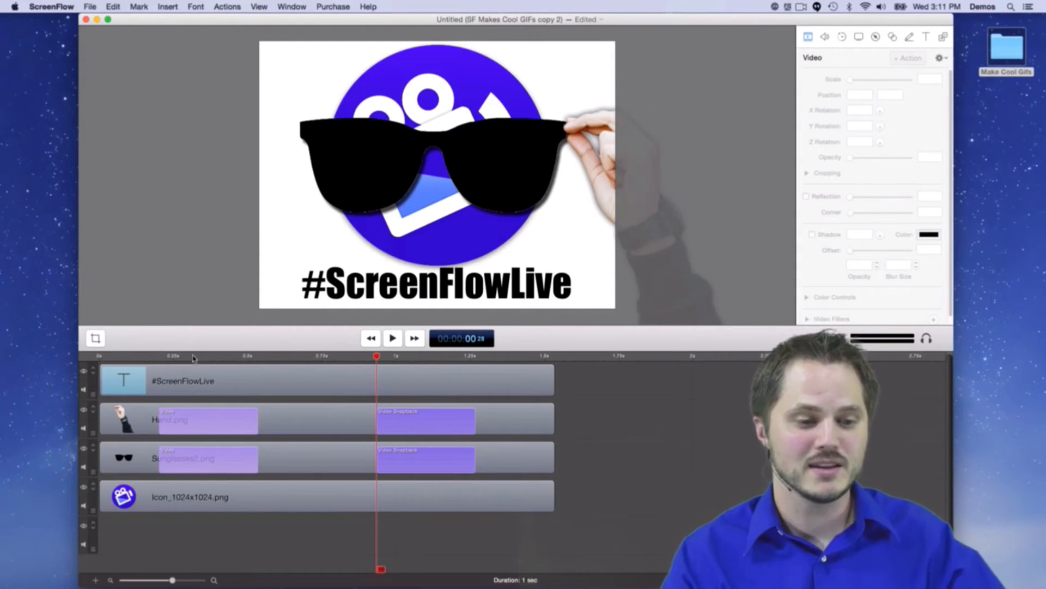
Play the sunglasses animation repeatedly from near its start to preview the motion, stopping during the snapback.
{"action": "left_click_drag", "start_coordinate": [158, 350], "coordinate": [195, 357]}
{"action": "left_click", "coordinate": [148, 360]}
{"action": "key", "text": "space"}
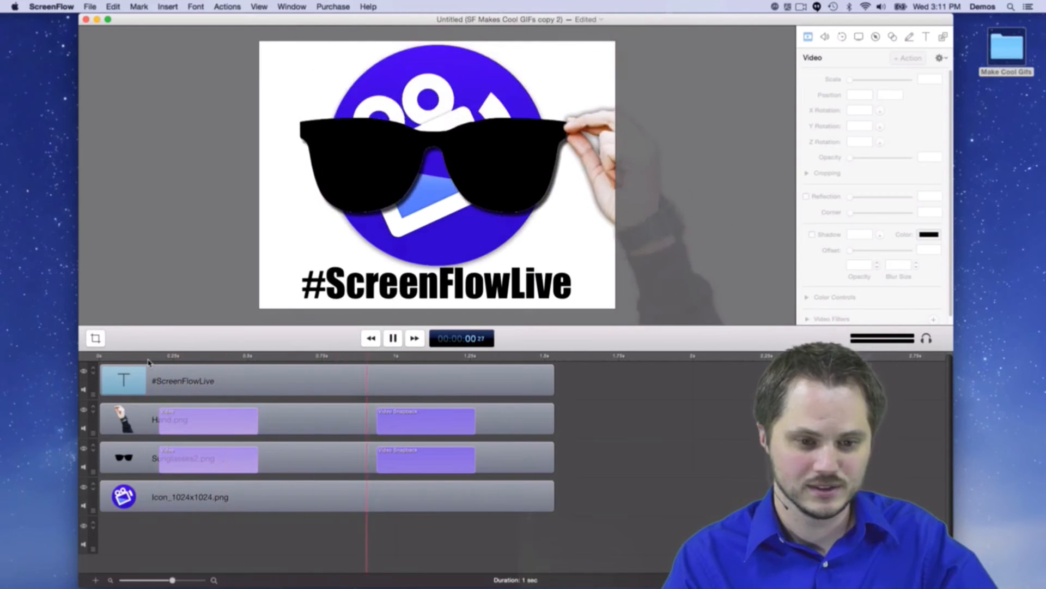
{"action": "left_click", "coordinate": [140, 360]}
{"action": "key", "text": "space"}
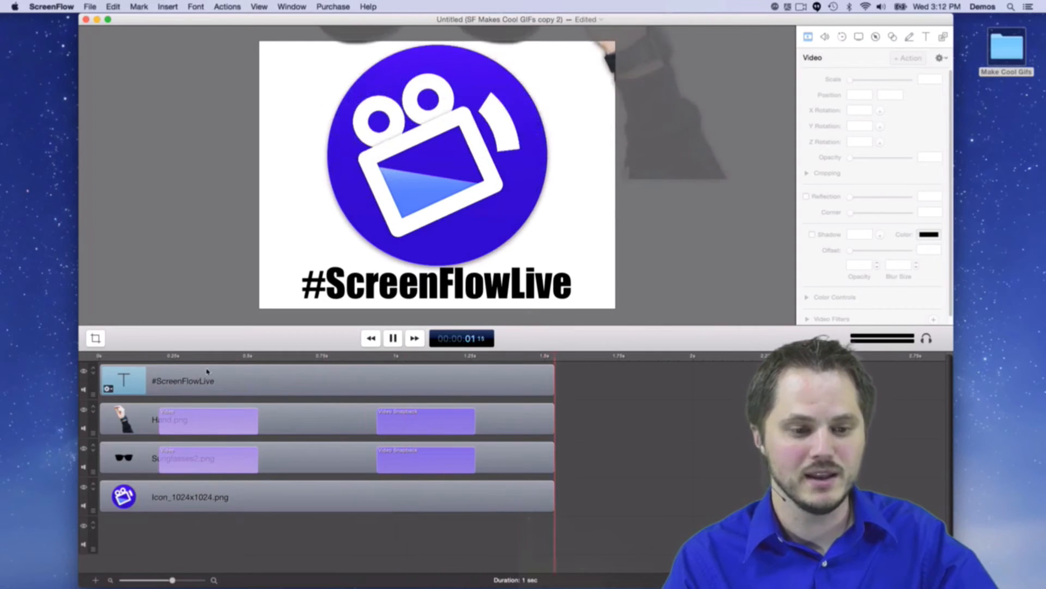
{"action": "left_click", "coordinate": [151, 358]}
{"action": "key", "text": "space"}
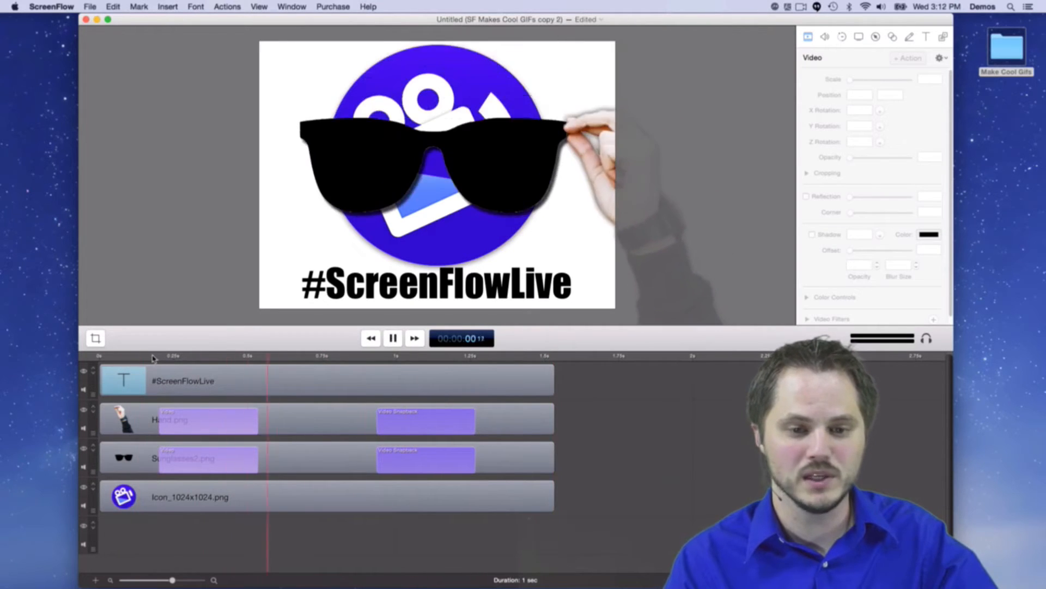
{"action": "left_click", "coordinate": [152, 358]}
{"action": "key", "text": "space"}
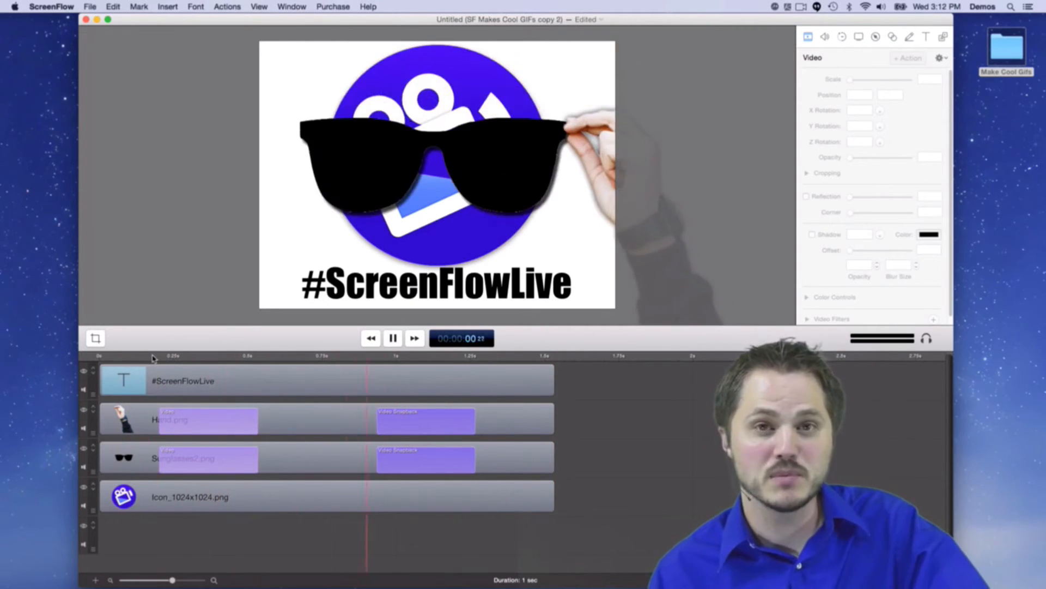
{"action": "left_click", "coordinate": [152, 358]}
{"action": "key", "text": "space"}
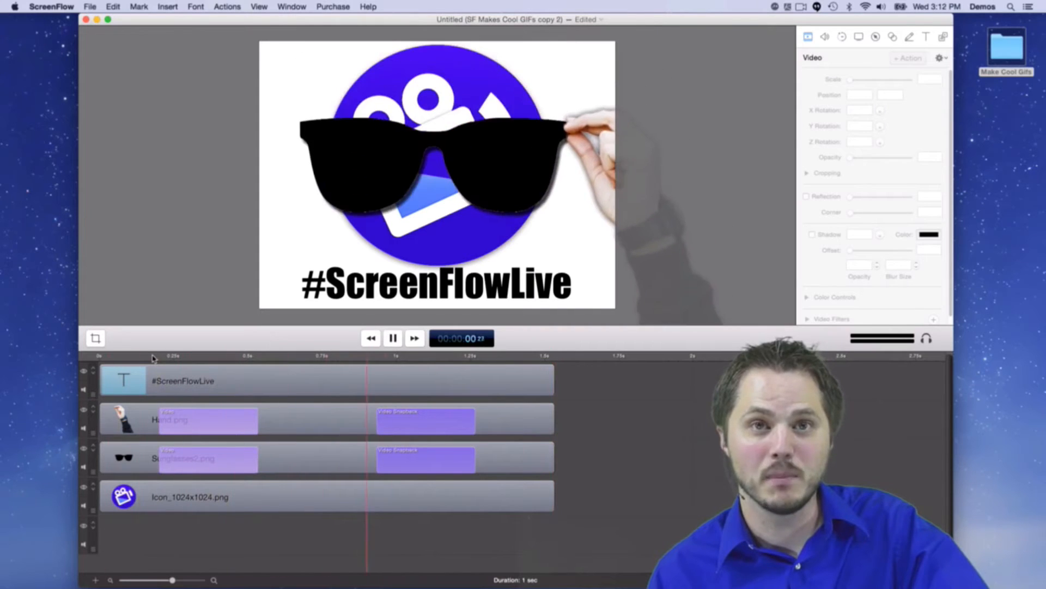
{"action": "left_click", "coordinate": [152, 358]}
{"action": "key", "text": "space"}
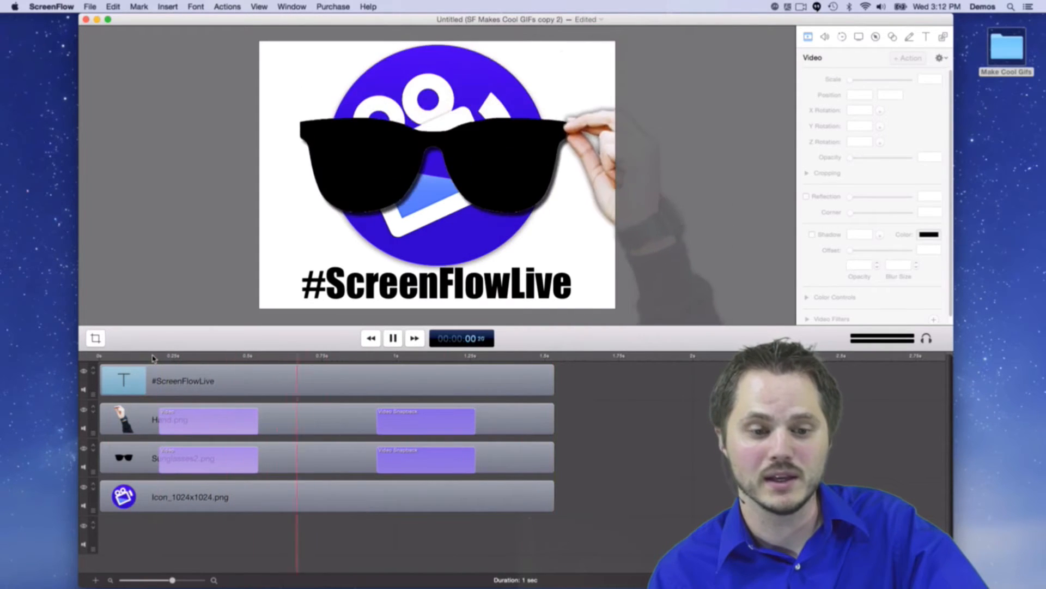
{"action": "left_click", "coordinate": [152, 358]}
{"action": "key", "text": "space"}
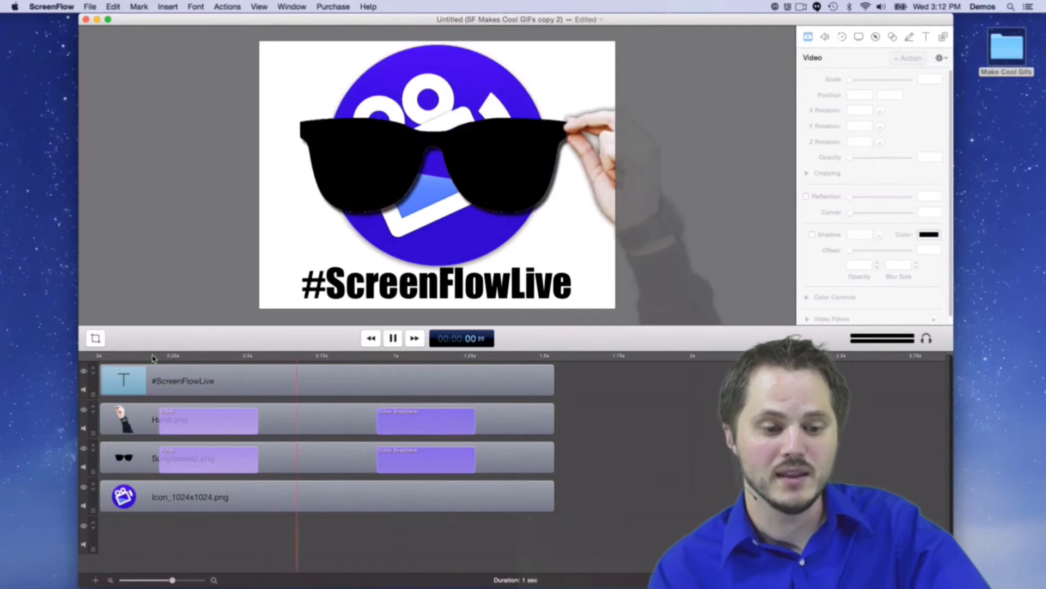
{"action": "key", "text": "space"}
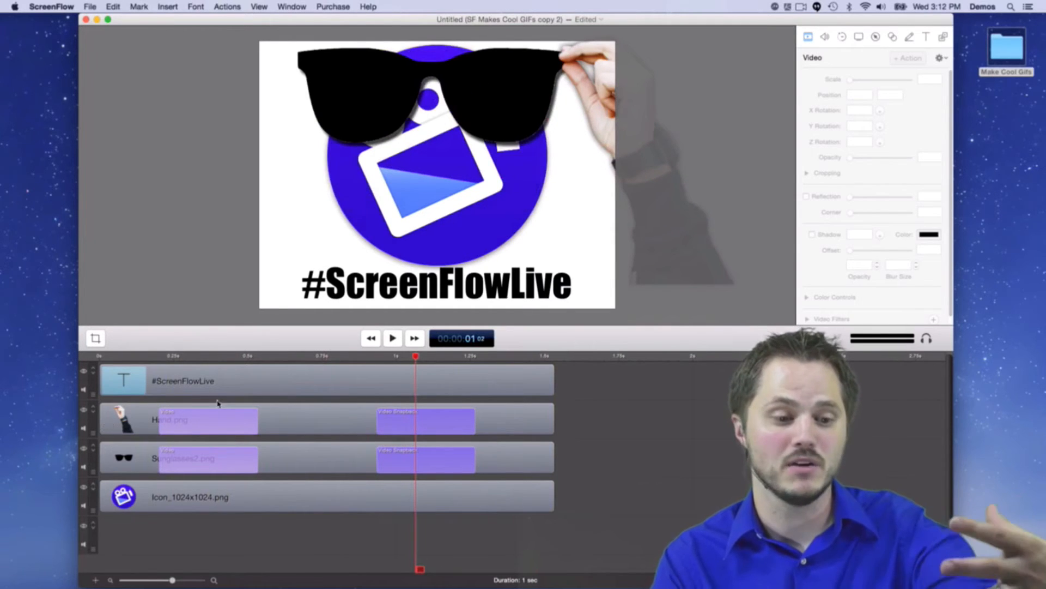
Select the first video actions on the hand and sunglasses clips and scrub through their motion to the actions' end.
{"action": "left_click_drag", "start_coordinate": [215, 358], "coordinate": [368, 365]}
{"action": "left_click", "coordinate": [167, 358]}
{"action": "left_click_drag", "start_coordinate": [168, 358], "coordinate": [161, 358]}
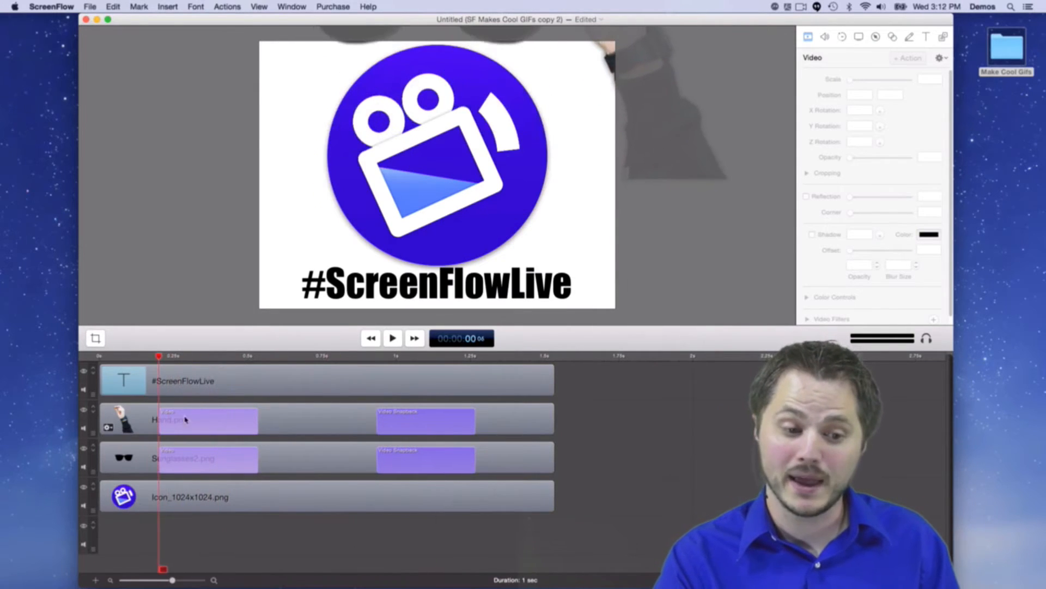
{"action": "left_click", "coordinate": [185, 419]}
{"action": "left_click", "coordinate": [218, 357]}
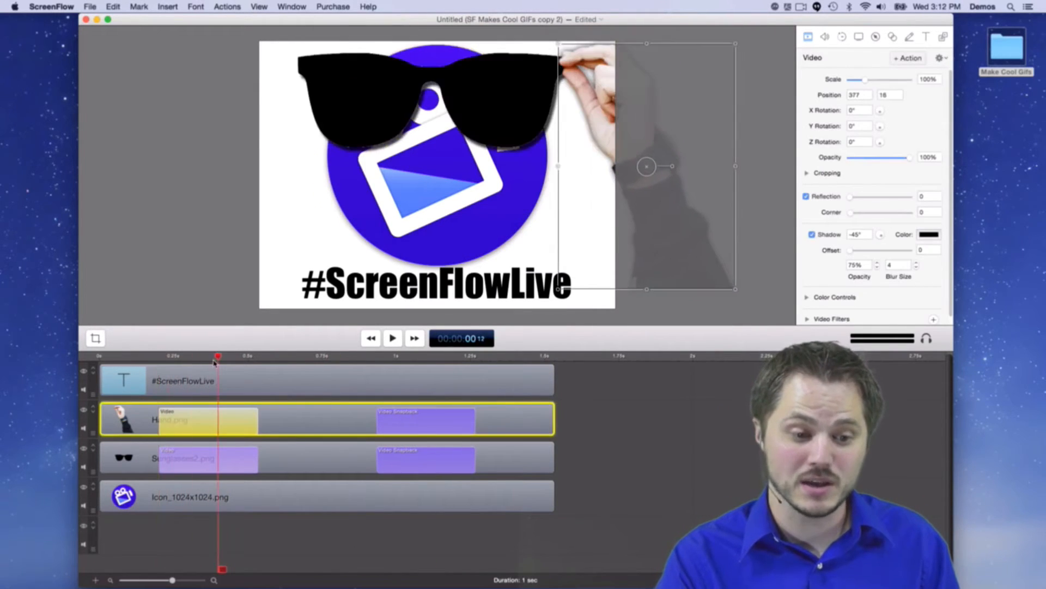
{"action": "left_click", "coordinate": [224, 466], "text": "shift"}
{"action": "left_click_drag", "start_coordinate": [218, 357], "coordinate": [255, 359]}
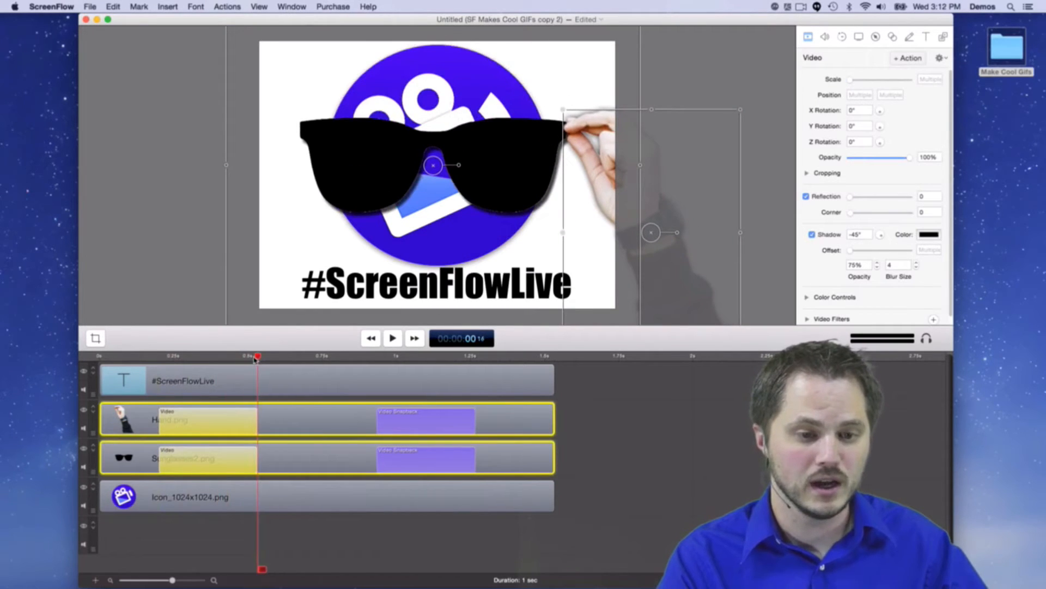
Move the hand and sunglasses lower on the canvas at the end of their video actions and preview the motion through the snapbacks.
{"action": "left_click_drag", "start_coordinate": [512, 145], "coordinate": [511, 198]}
{"action": "left_click_drag", "start_coordinate": [262, 357], "coordinate": [367, 373]}
{"action": "key", "text": "space"}
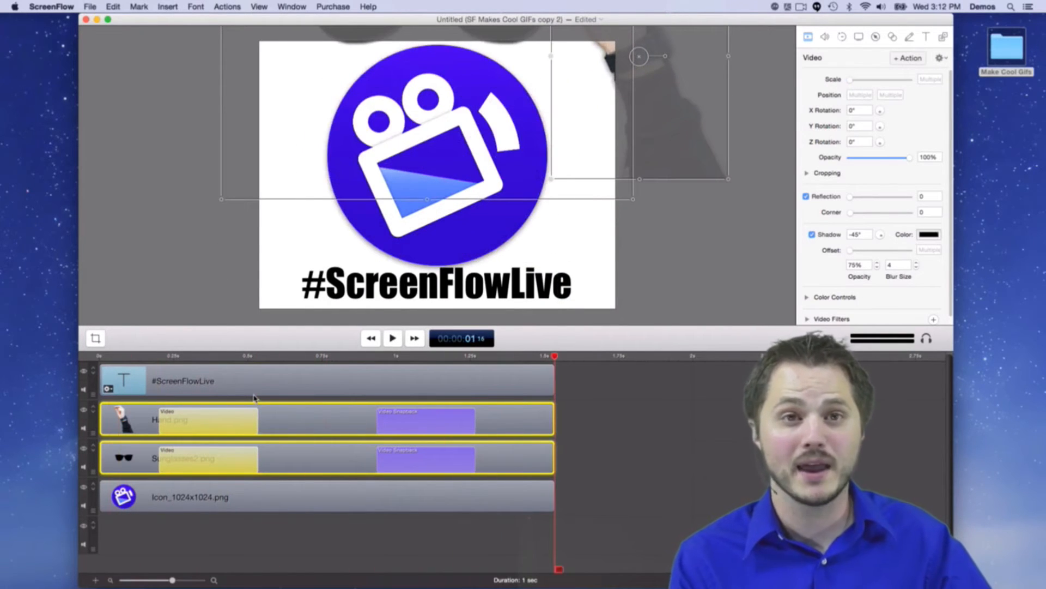
{"action": "key", "text": "space"}
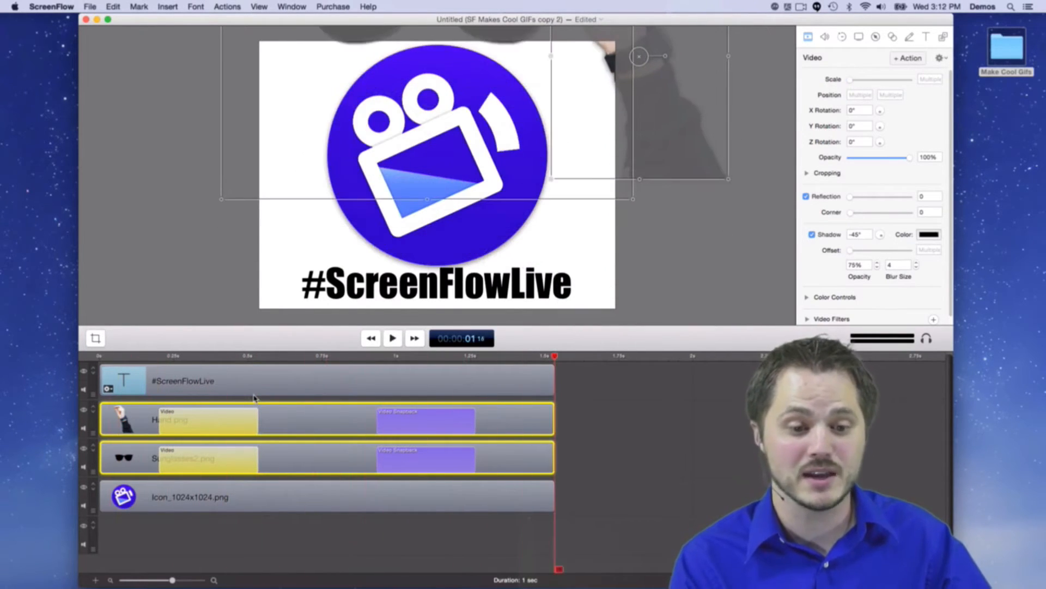
{"action": "key", "text": "space"}
{"action": "left_click", "coordinate": [368, 357]}
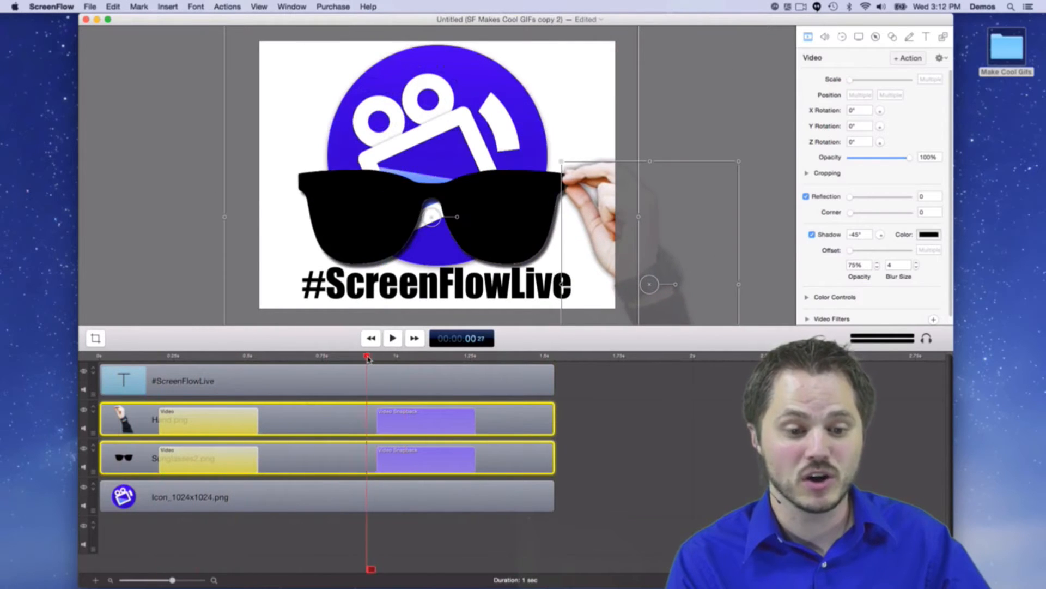
{"action": "left_click_drag", "start_coordinate": [381, 358], "coordinate": [376, 382]}
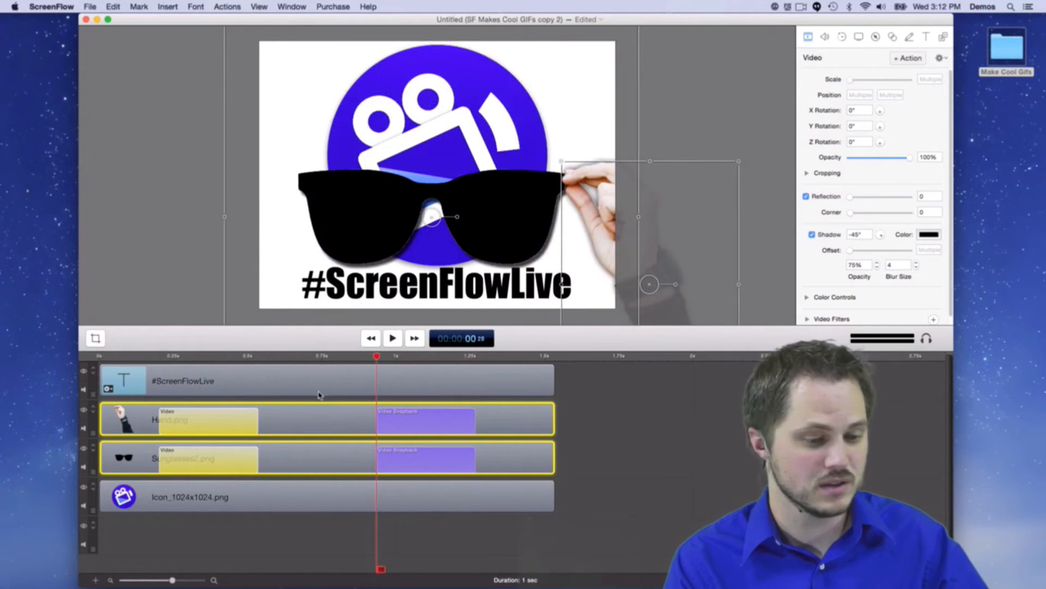
Raise the hand and sunglasses over the upper part of the icon at the end of their video actions and play the animation.
{"action": "left_click_drag", "start_coordinate": [284, 364], "coordinate": [260, 362]}
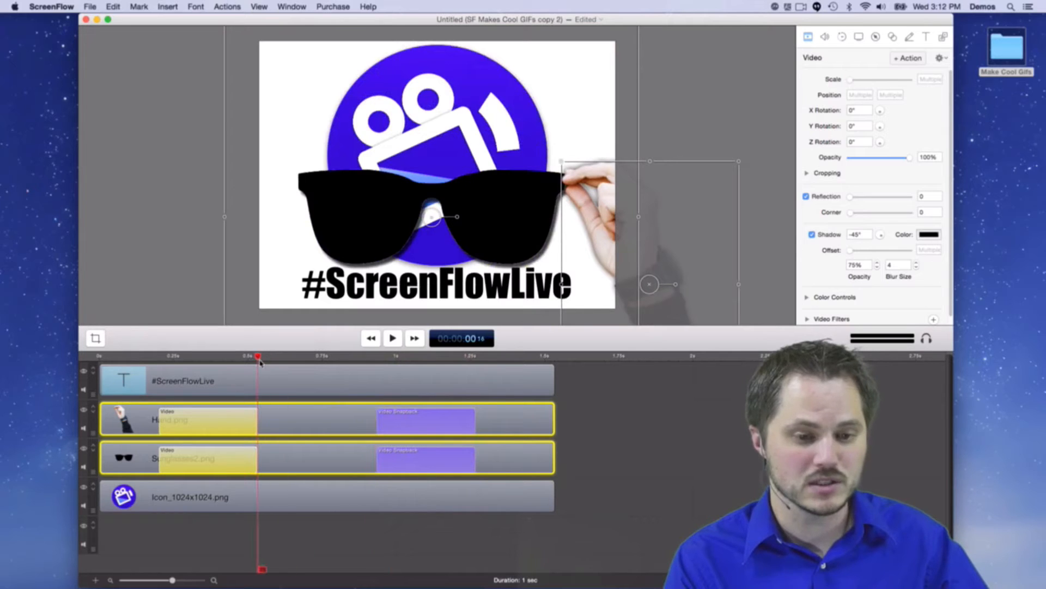
{"action": "left_click_drag", "start_coordinate": [493, 218], "coordinate": [495, 164]}
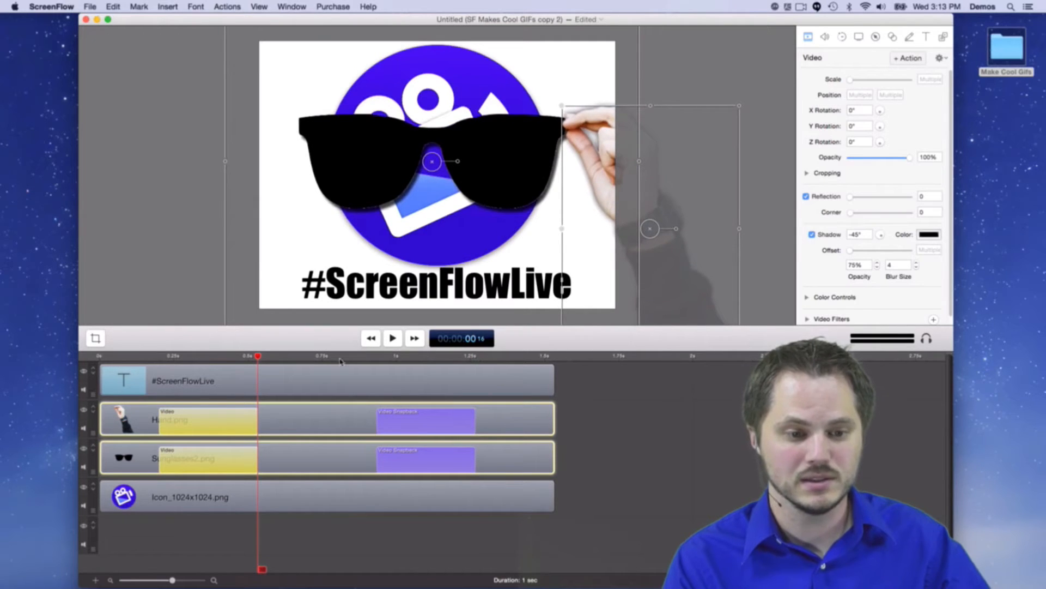
{"action": "key", "text": "space"}
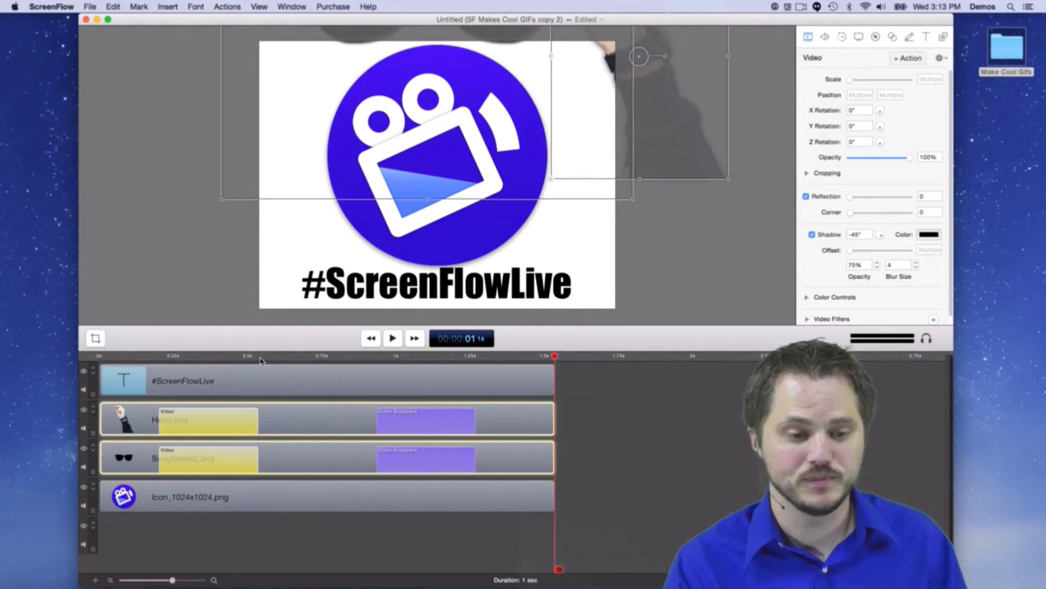
Try to export the project to the Desktop as an animated GIF at 30 fps, 256 colors and 100% scale with motion blur.
{"action": "left_click", "coordinate": [90, 6]}
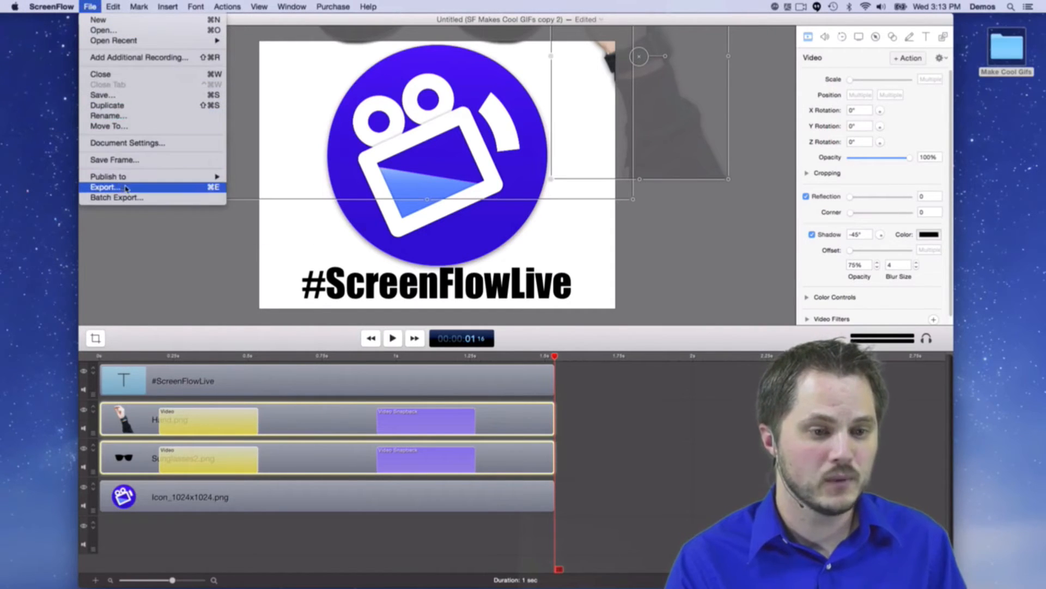
{"action": "left_click", "coordinate": [106, 187]}
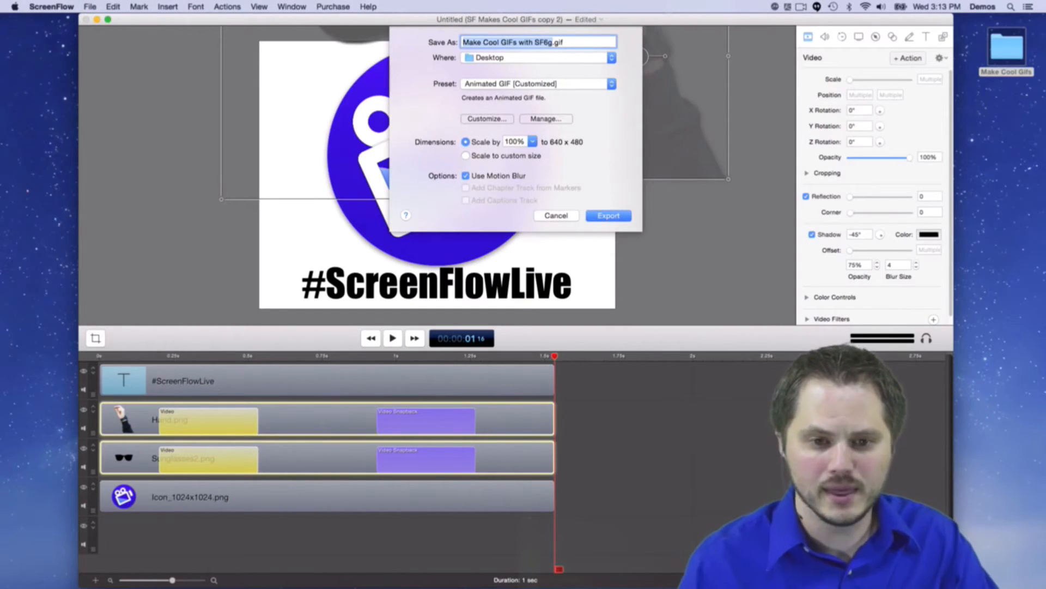
{"action": "left_click", "coordinate": [499, 119]}
{"action": "left_click", "coordinate": [542, 85]}
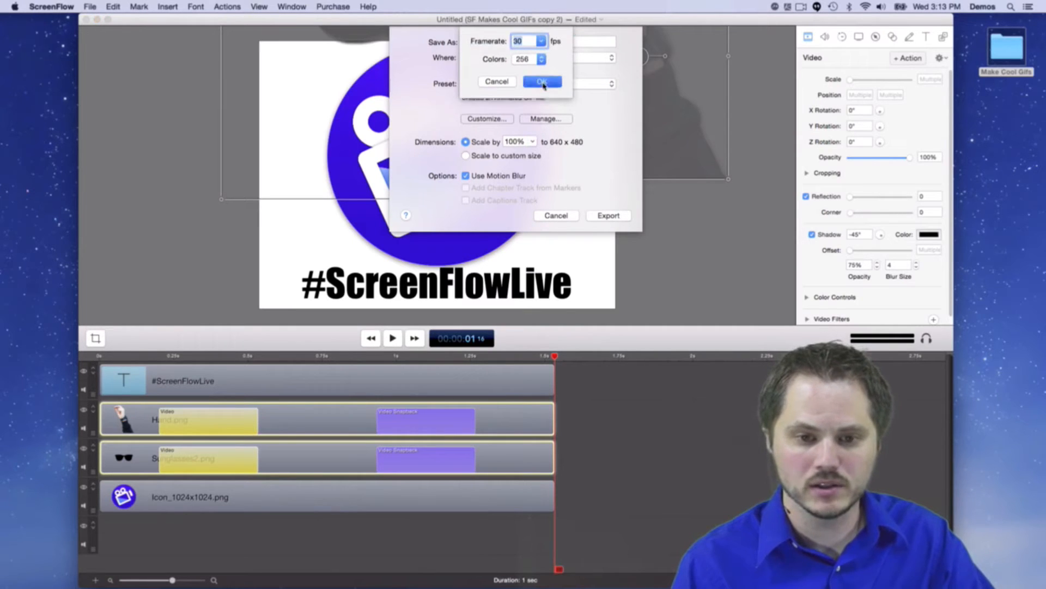
{"action": "left_click", "coordinate": [609, 215]}
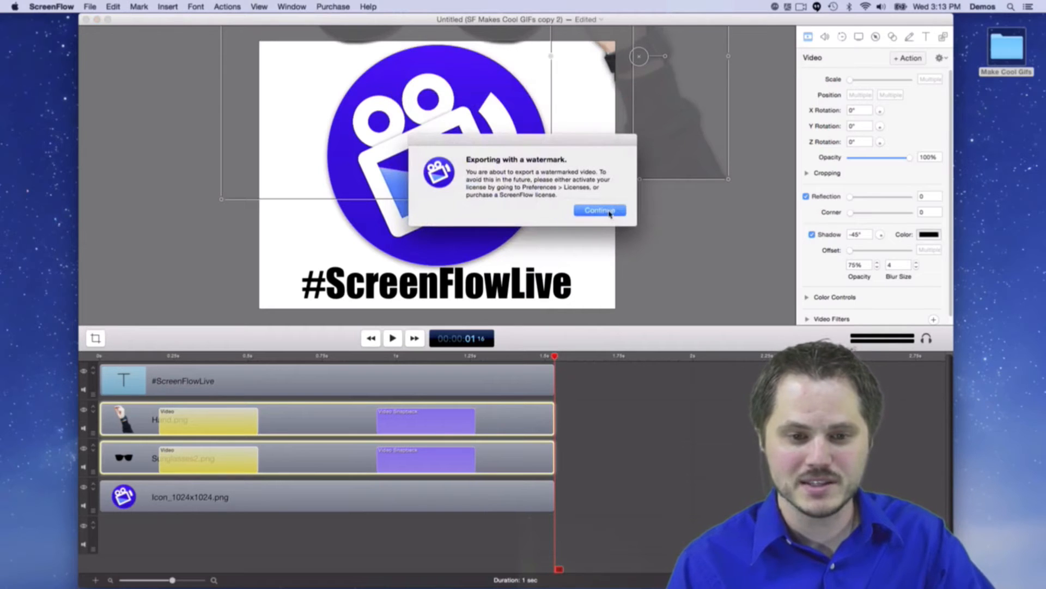
{"action": "left_click", "coordinate": [610, 214]}
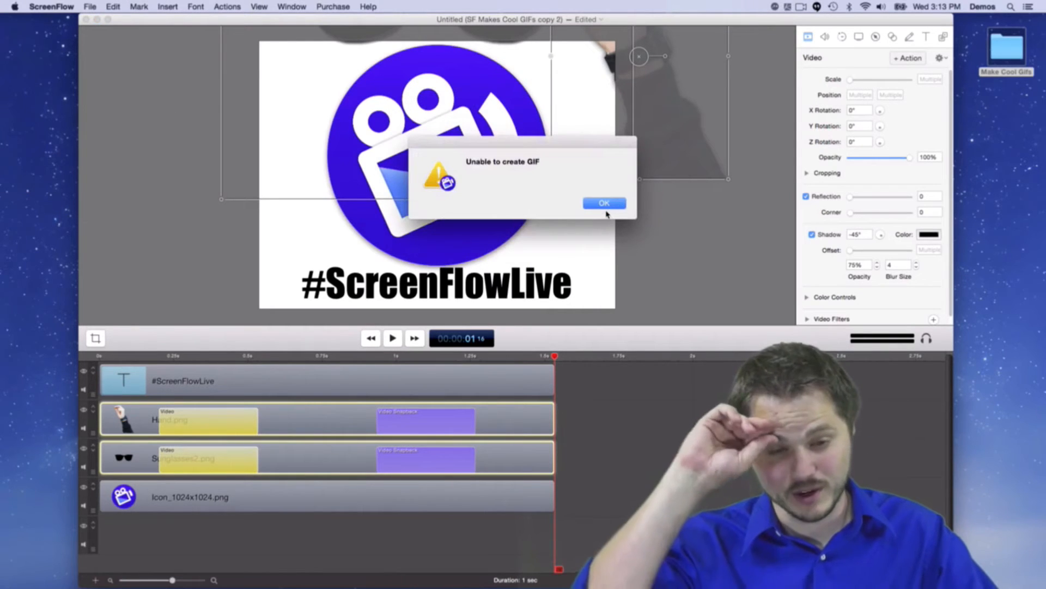
{"action": "left_click", "coordinate": [603, 210]}
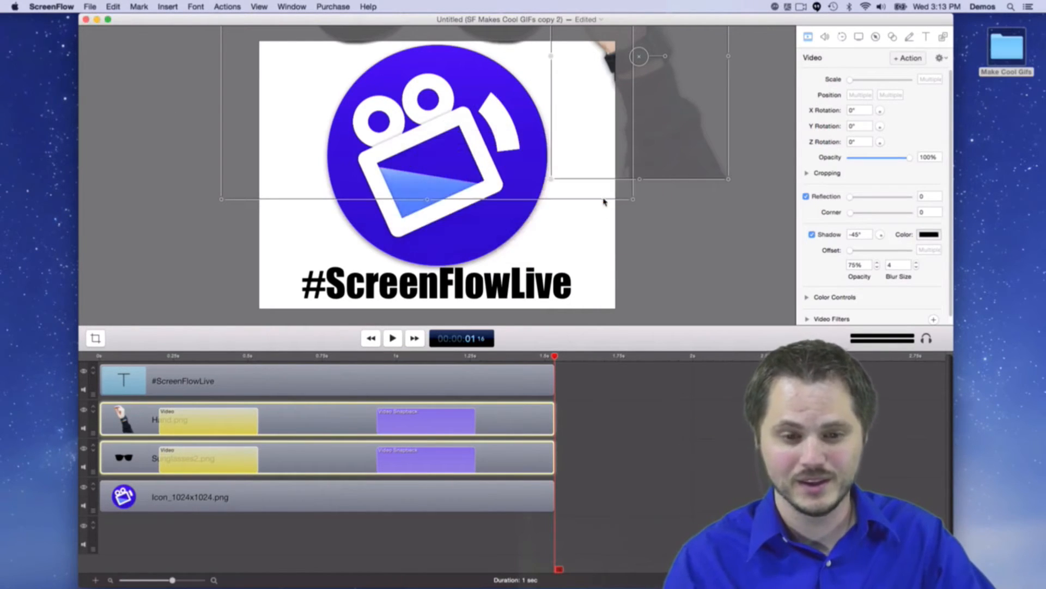
Minimize the project window and close the Make Cool Gifs folder window to clear the desktop.
{"action": "left_click", "coordinate": [96, 20]}
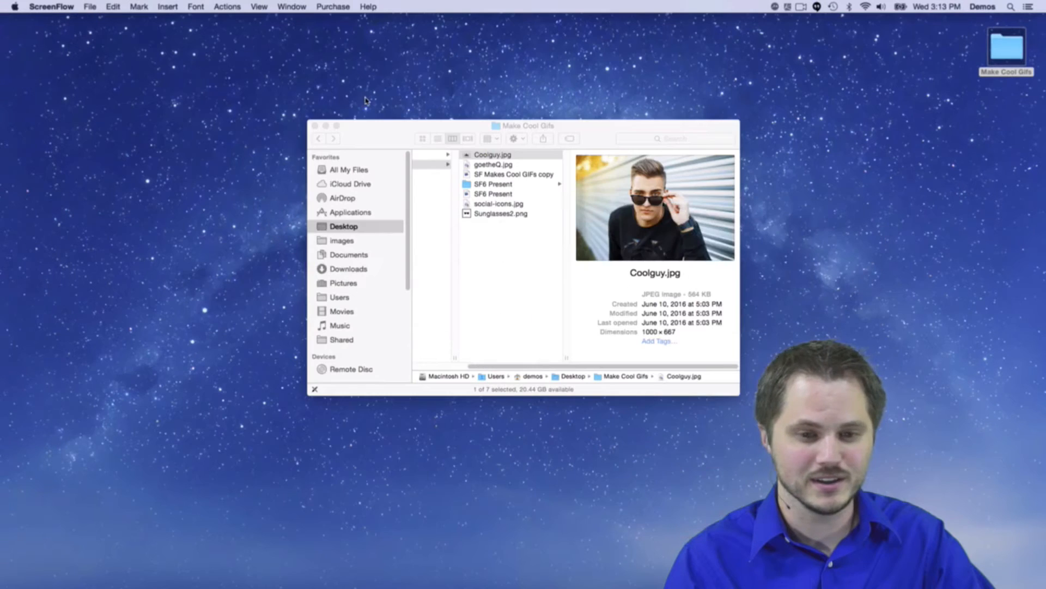
{"action": "left_click", "coordinate": [371, 121]}
{"action": "left_click", "coordinate": [314, 126]}
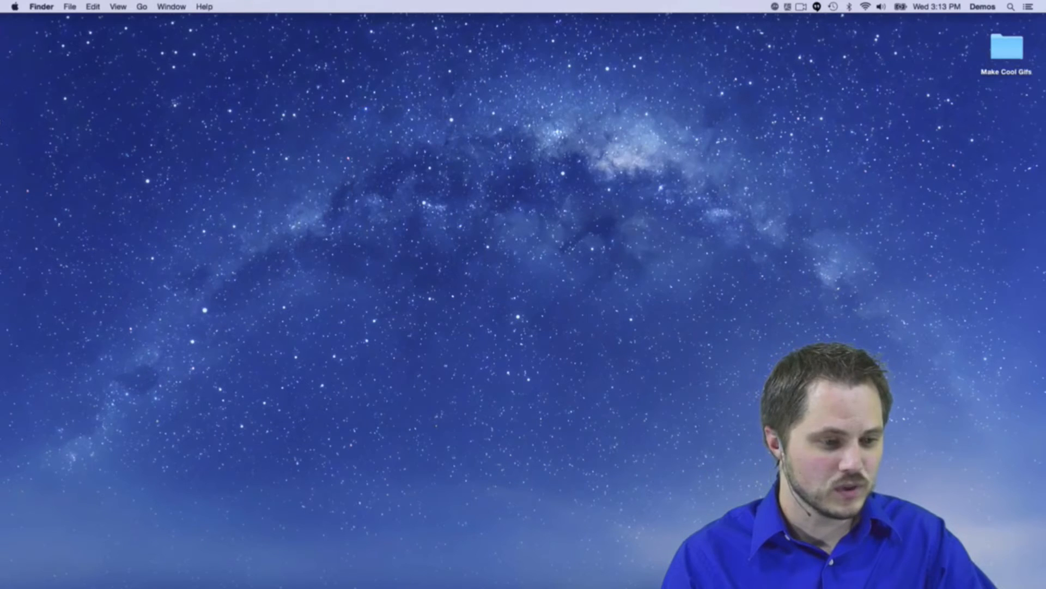
Switch to the minimized ScreenFlow project SF Makes Cool GIFs copy 2 and open its export settings.
{"action": "key", "text": "super+shift+2"}
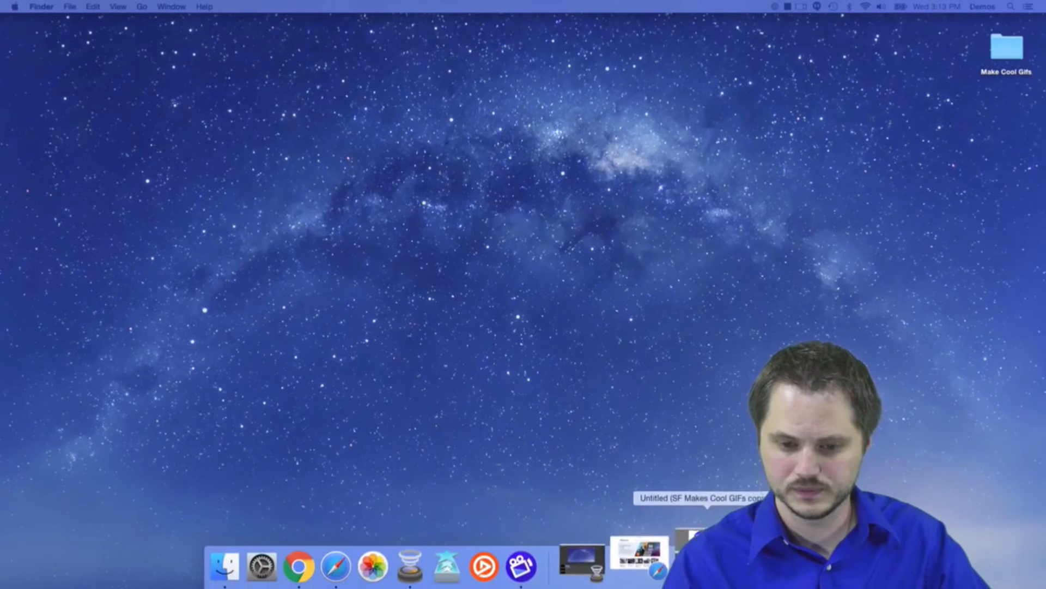
{"action": "left_click", "coordinate": [638, 562]}
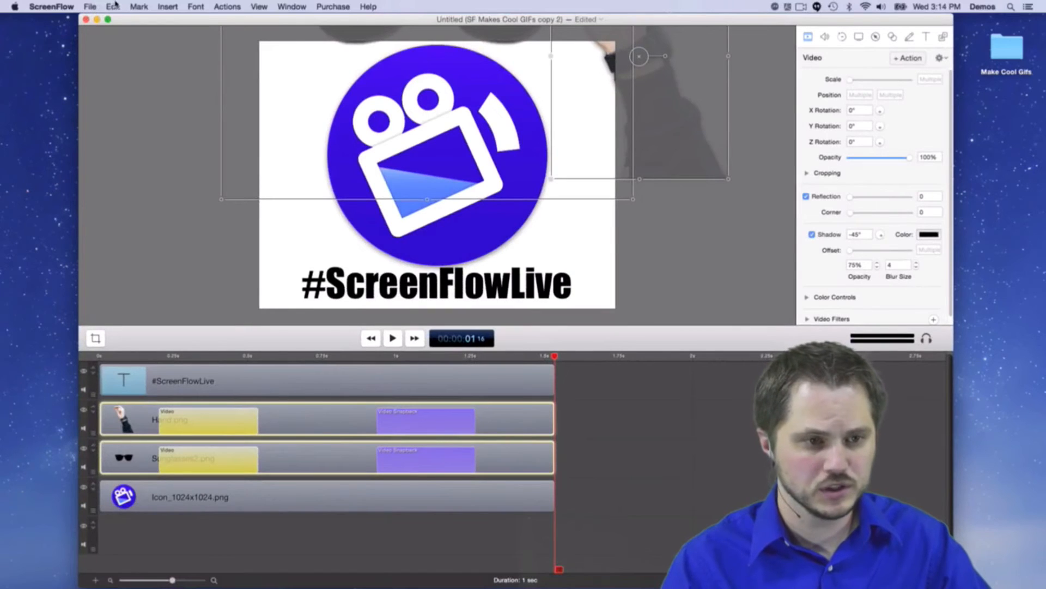
{"action": "left_click", "coordinate": [89, 6]}
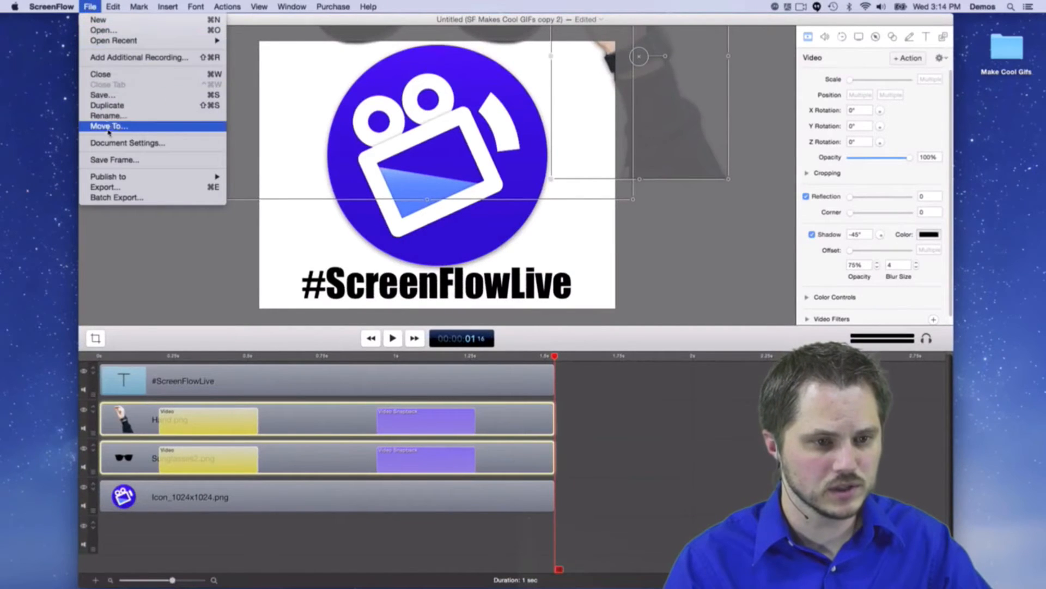
{"action": "left_click", "coordinate": [125, 188]}
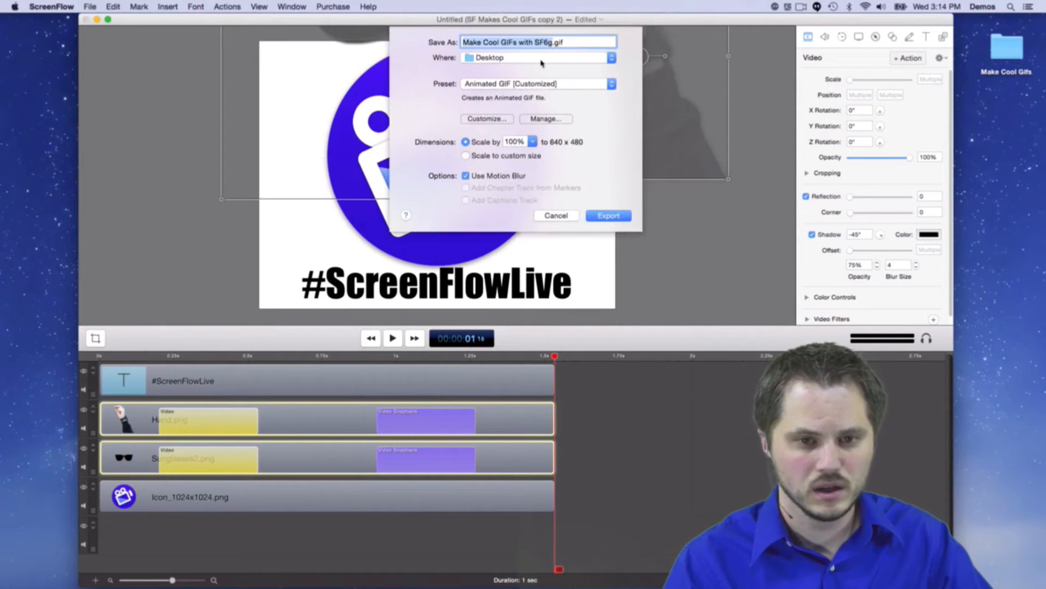
Choose the Desktop folder as the destination and export the project as the animated GIF Make Cool GIFs with SF6g.gif.
{"action": "left_click", "coordinate": [526, 59]}
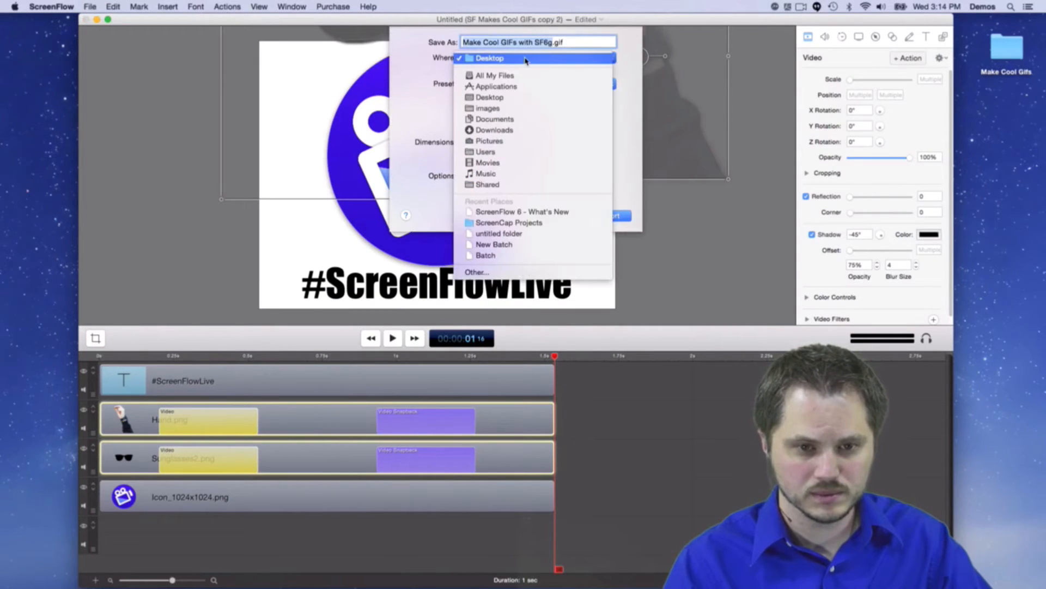
{"action": "left_click", "coordinate": [526, 59]}
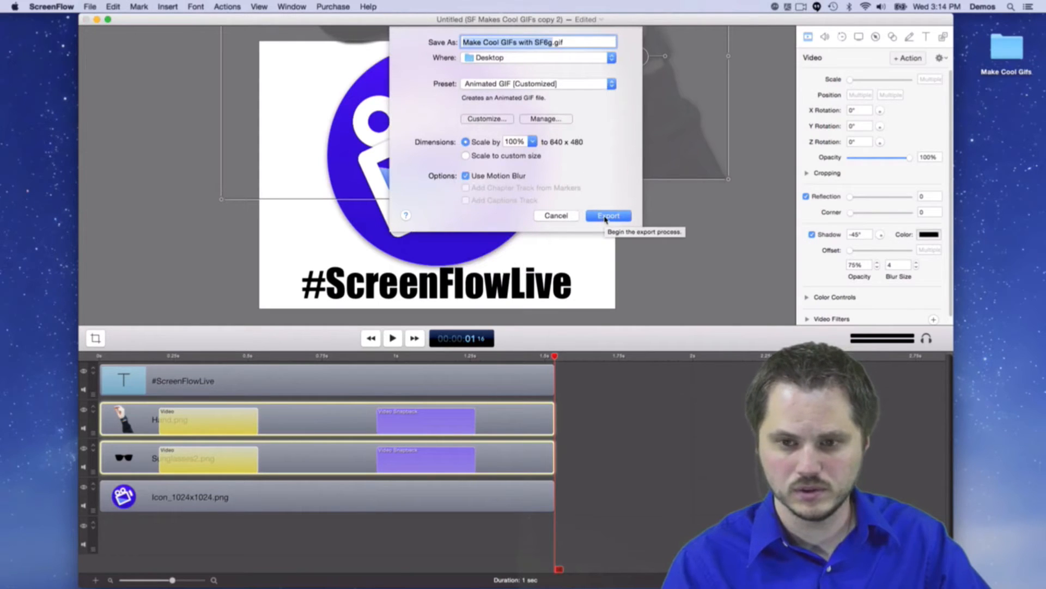
{"action": "left_click", "coordinate": [545, 58]}
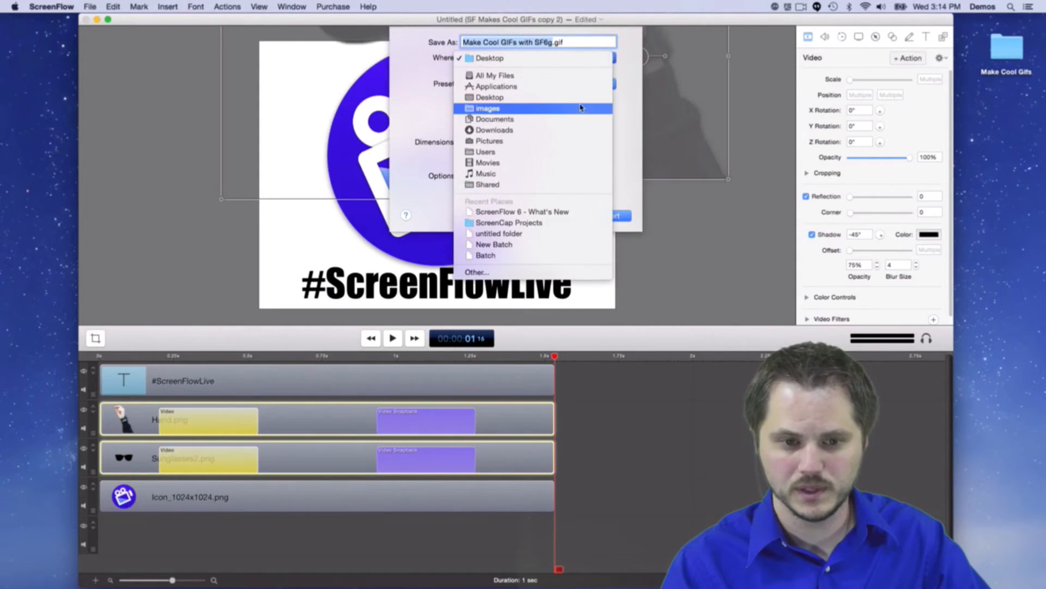
{"action": "left_click", "coordinate": [549, 272]}
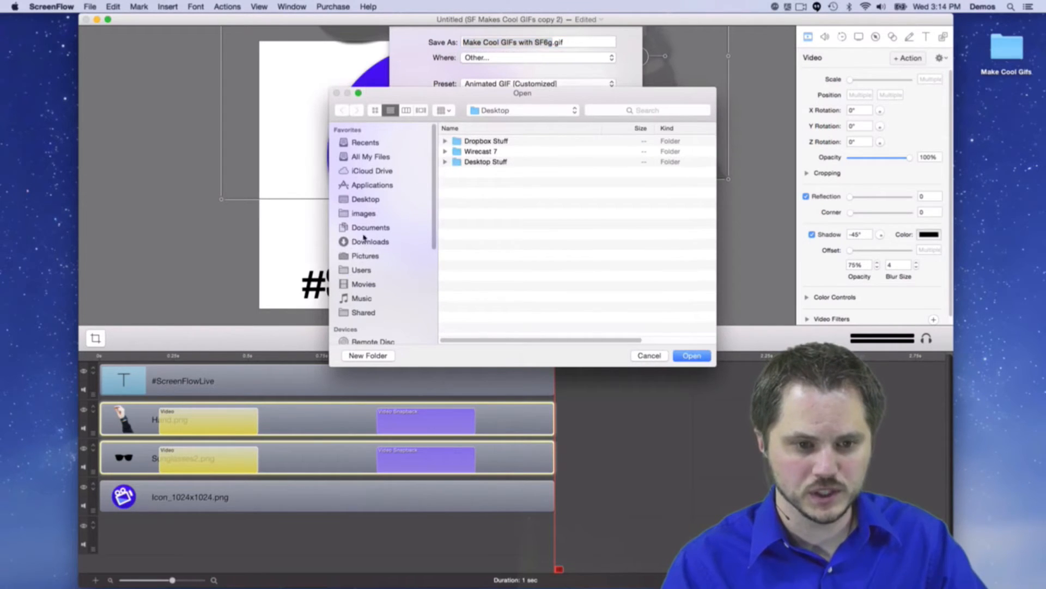
{"action": "left_click", "coordinate": [365, 199]}
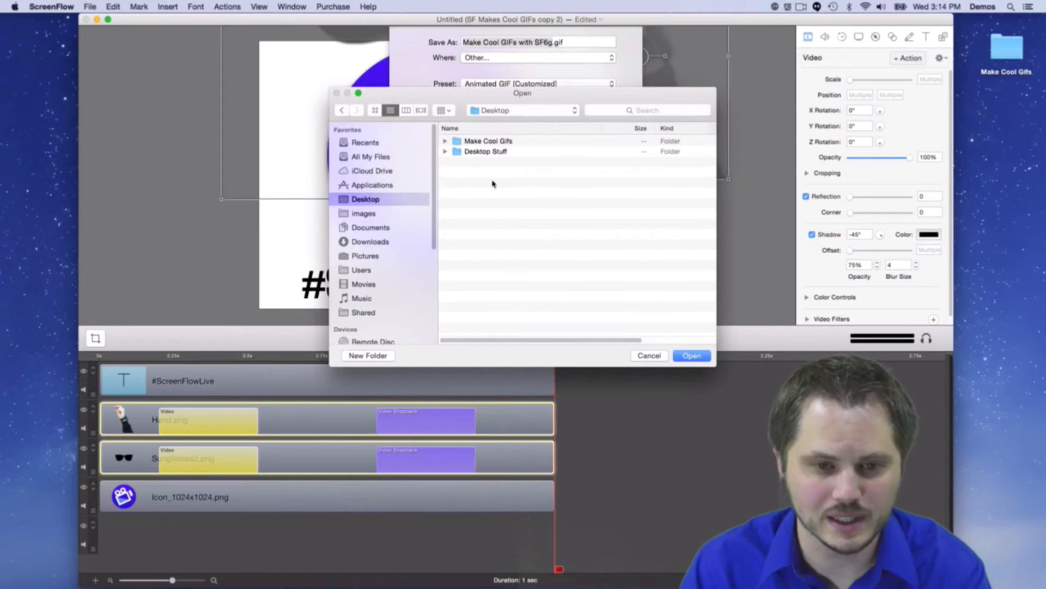
{"action": "left_click", "coordinate": [692, 355]}
{"action": "left_click", "coordinate": [618, 220]}
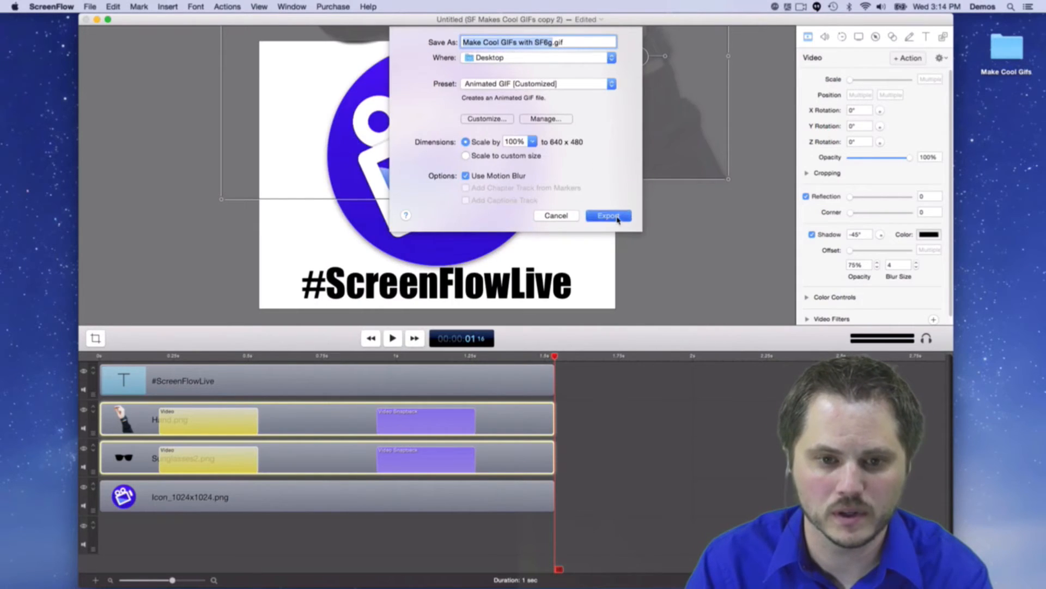
{"action": "left_click", "coordinate": [617, 211]}
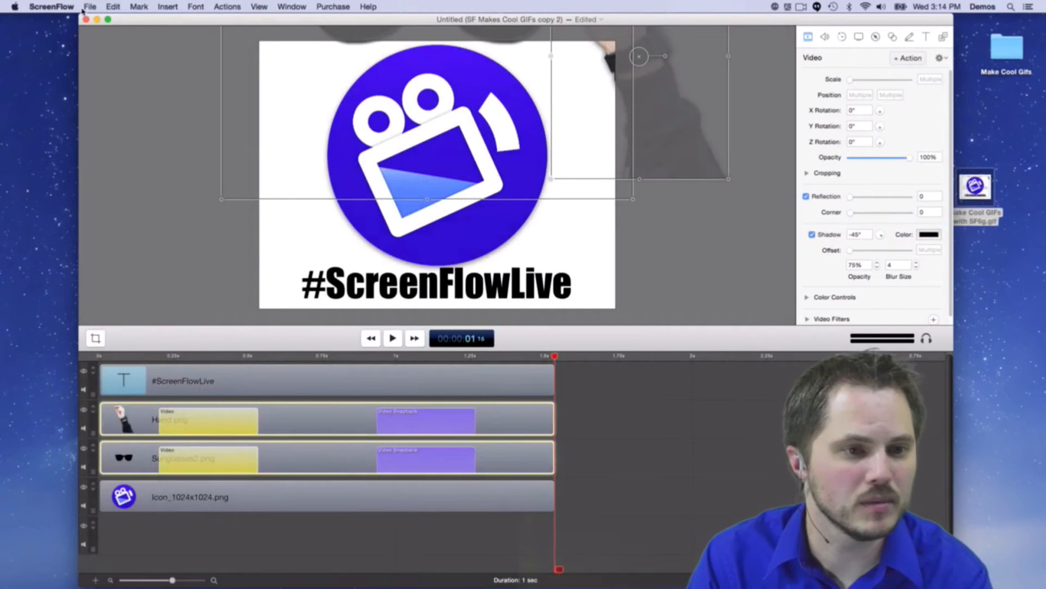
Minimize the project, move the exported GIF to the middle of the desktop and preview its animation.
{"action": "left_click", "coordinate": [97, 20]}
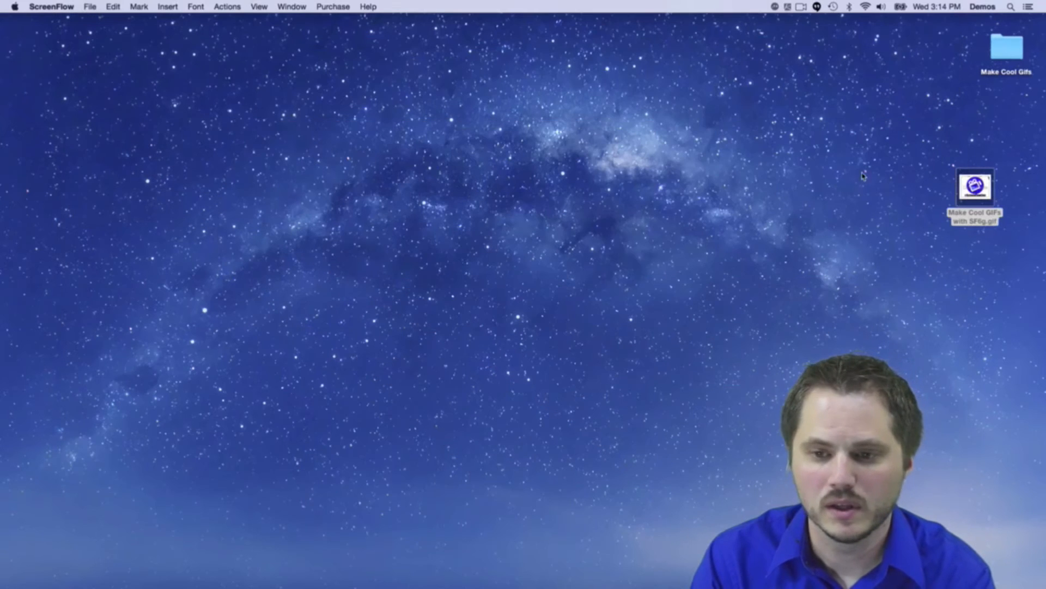
{"action": "left_click_drag", "start_coordinate": [980, 184], "coordinate": [497, 207]}
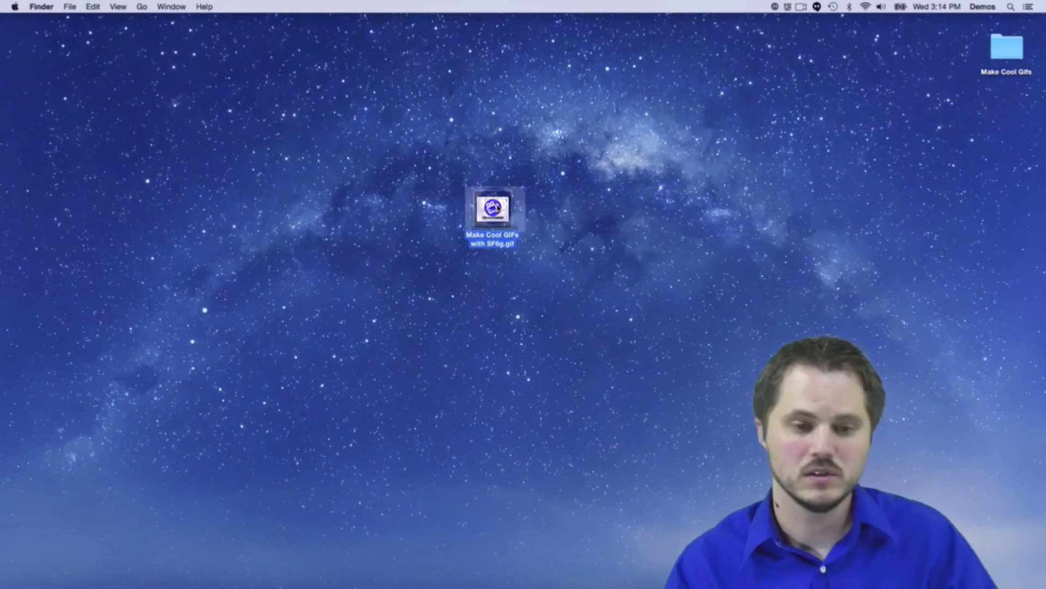
{"action": "key", "text": "space"}
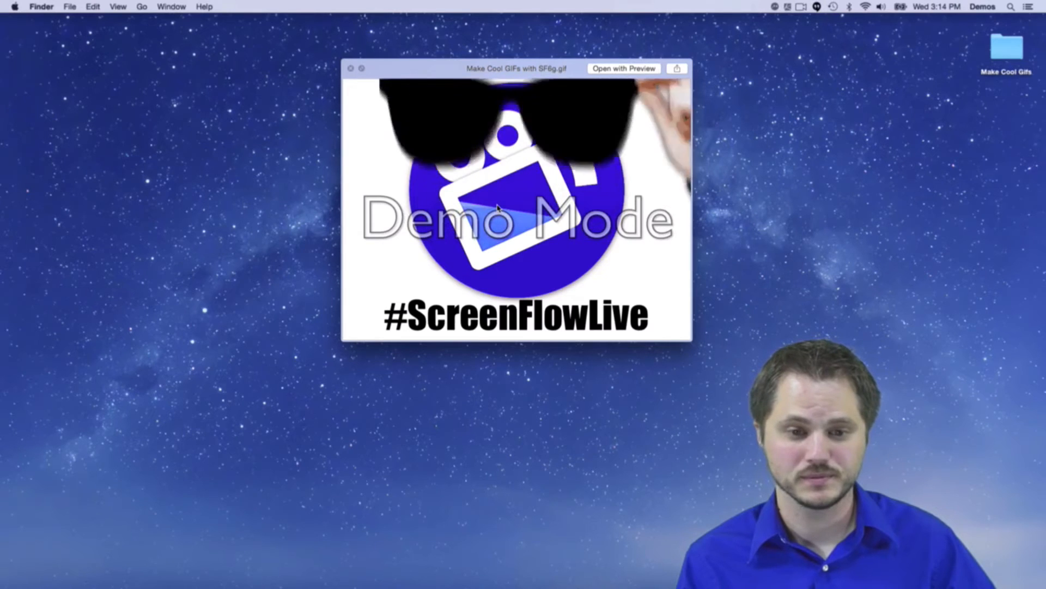
{"action": "key", "text": "space"}
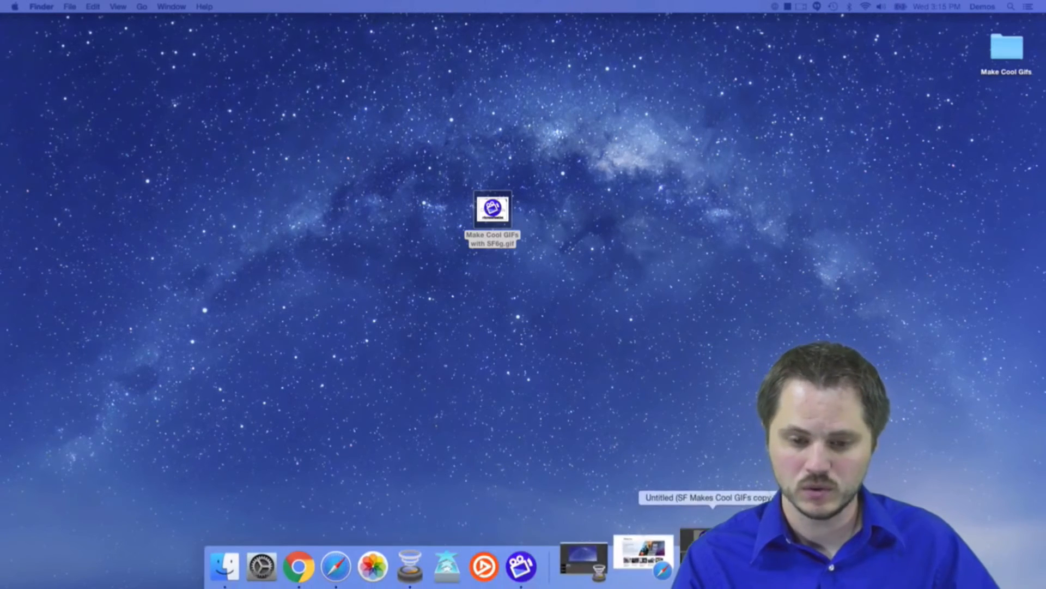
Reopen the project, delete the second video action from the Hand.png and Sunglasses2.png clips, and play the timeline back.
{"action": "left_click", "coordinate": [652, 556]}
{"action": "left_click_drag", "start_coordinate": [350, 359], "coordinate": [375, 357]}
{"action": "left_click", "coordinate": [417, 423]}
{"action": "key", "text": "Delete"}
{"action": "left_click", "coordinate": [434, 458]}
{"action": "key", "text": "Delete"}
{"action": "left_click", "coordinate": [700, 437]}
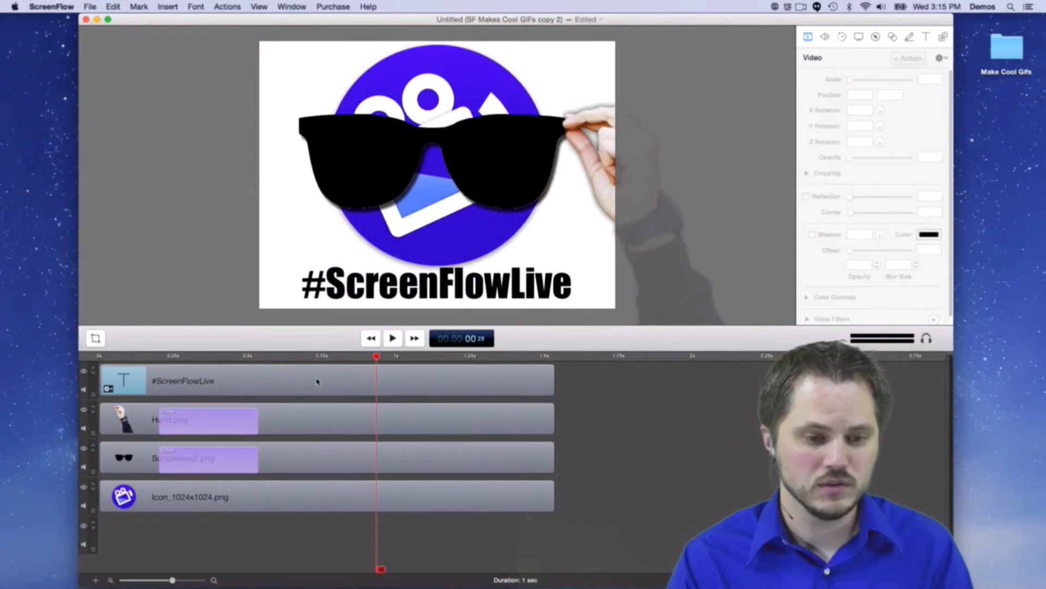
{"action": "left_click_drag", "start_coordinate": [375, 358], "coordinate": [180, 362]}
{"action": "key", "text": "space"}
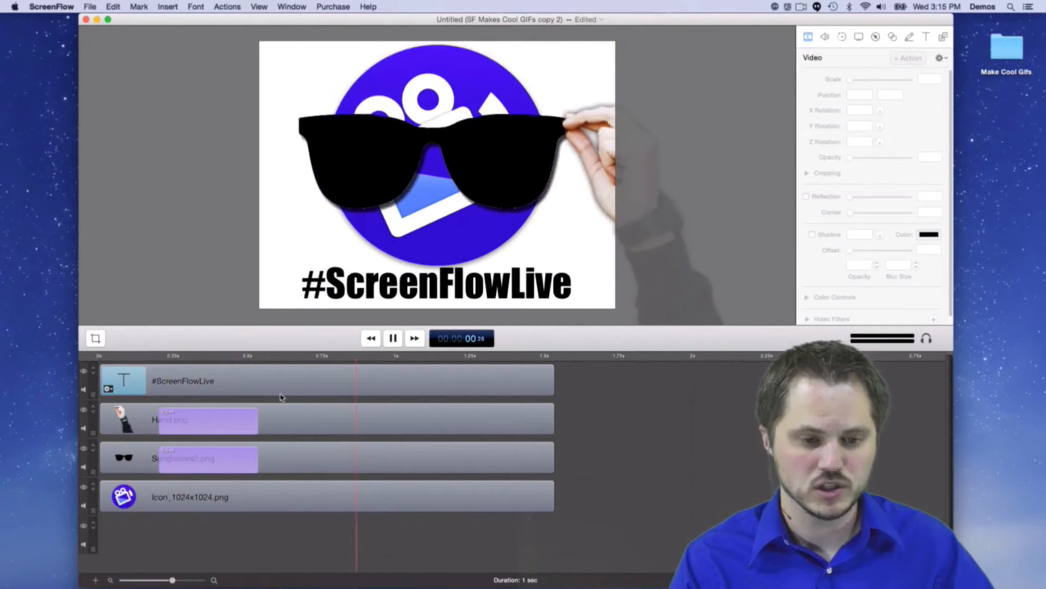
Add video snapback actions to the Hand.png and Sunglasses2.png clips and shift both to start at 00:00:00 28.
{"action": "left_click", "coordinate": [449, 420]}
{"action": "left_click", "coordinate": [443, 453], "text": "shift"}
{"action": "left_click_drag", "start_coordinate": [425, 358], "coordinate": [375, 358]}
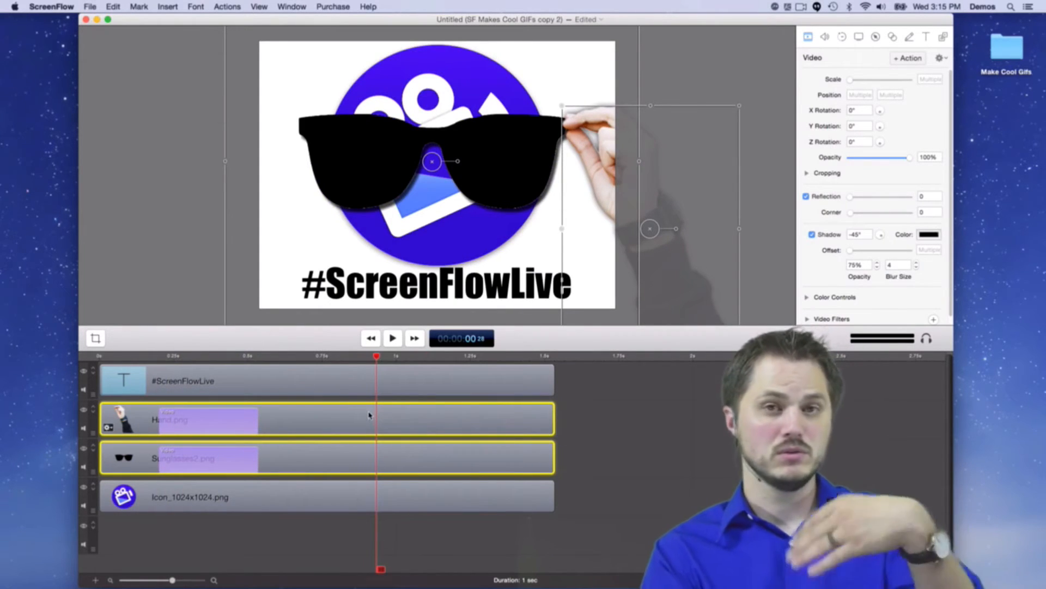
{"action": "left_click", "coordinate": [218, 6]}
{"action": "mouse_move", "coordinate": [231, 79]}
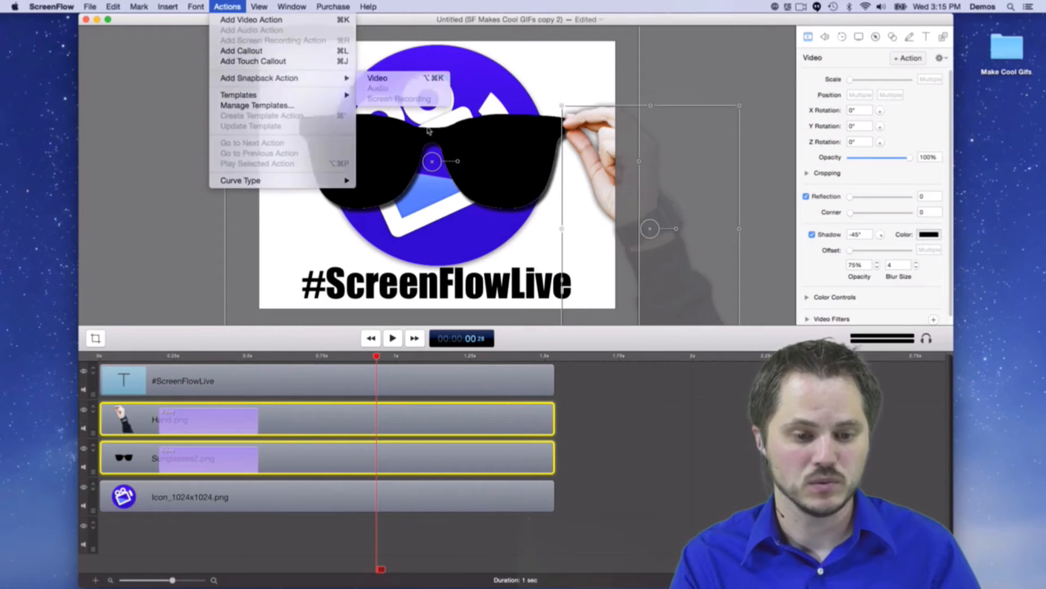
{"action": "left_click", "coordinate": [377, 78]}
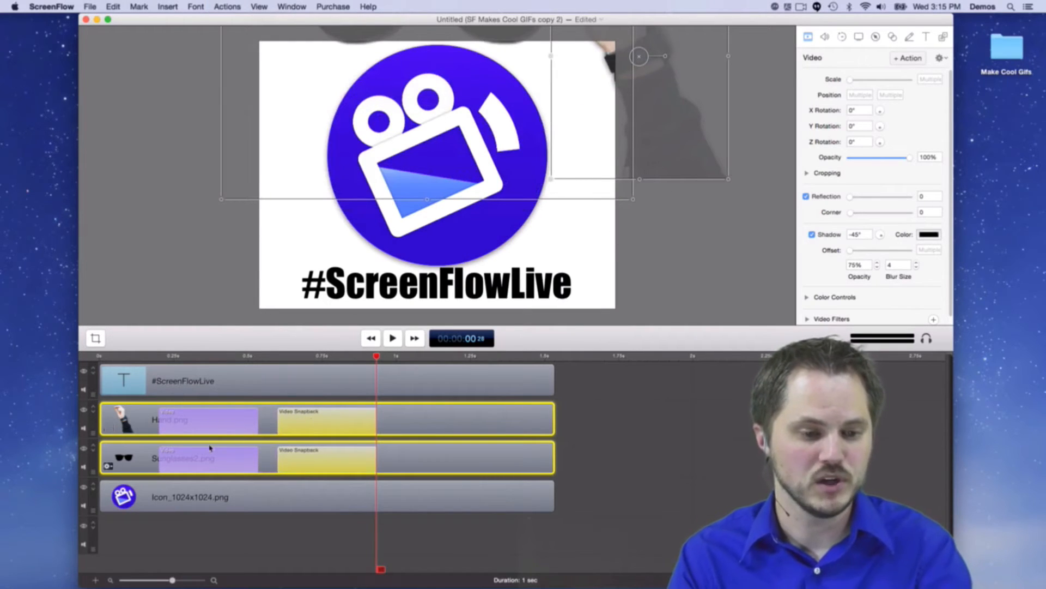
{"action": "left_click_drag", "start_coordinate": [325, 423], "coordinate": [423, 420]}
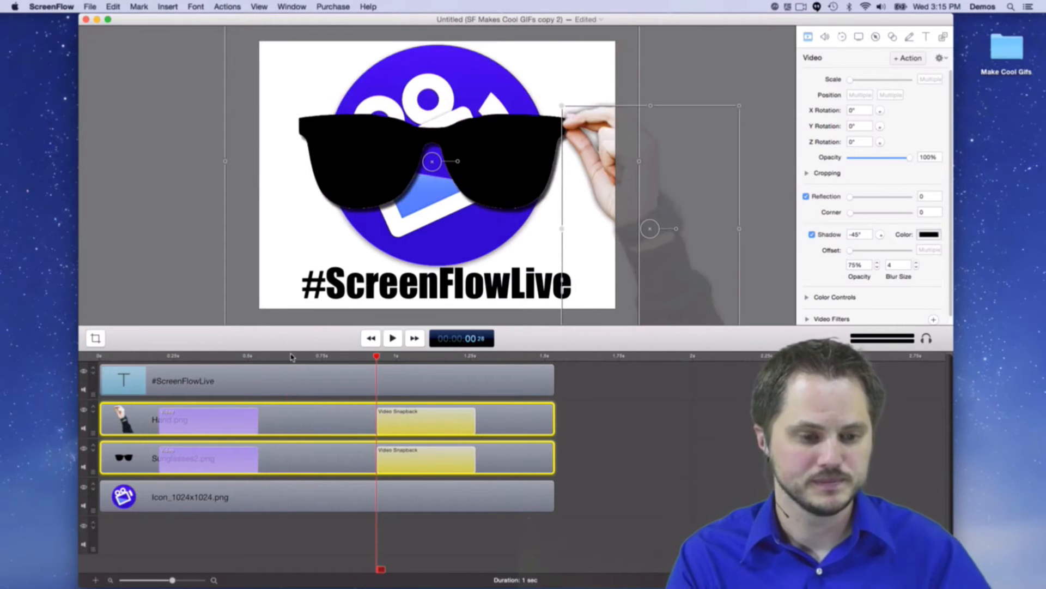
Play back the snapback animation from near the start of the timeline and undo the added snapback actions.
{"action": "left_click", "coordinate": [139, 357]}
{"action": "key", "text": "space"}
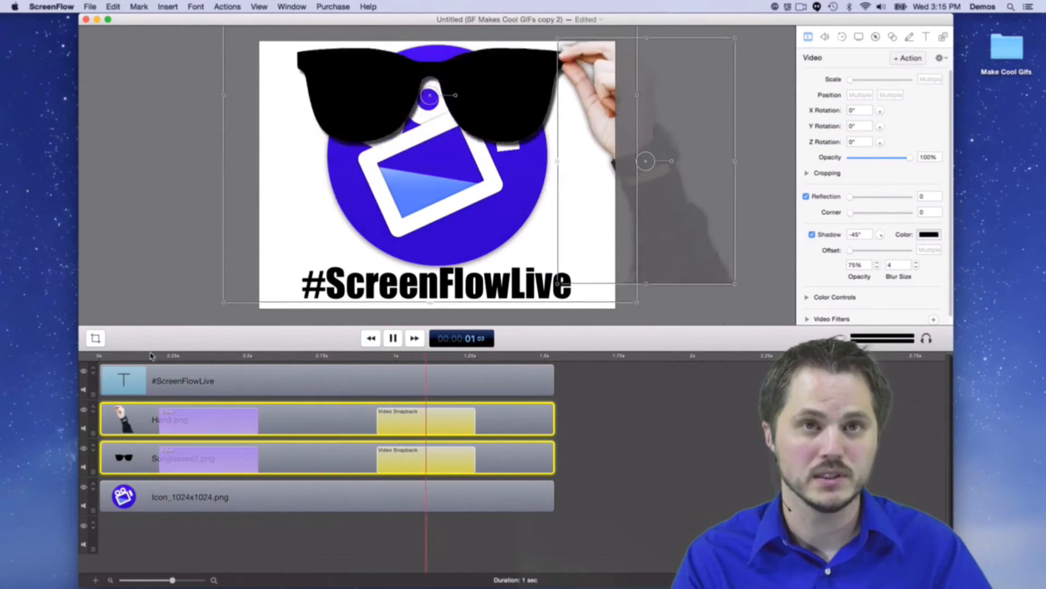
{"action": "key", "text": "space"}
{"action": "key", "text": "space"}
{"action": "left_click_drag", "start_coordinate": [414, 358], "coordinate": [377, 360]}
{"action": "key", "text": "super+z"}
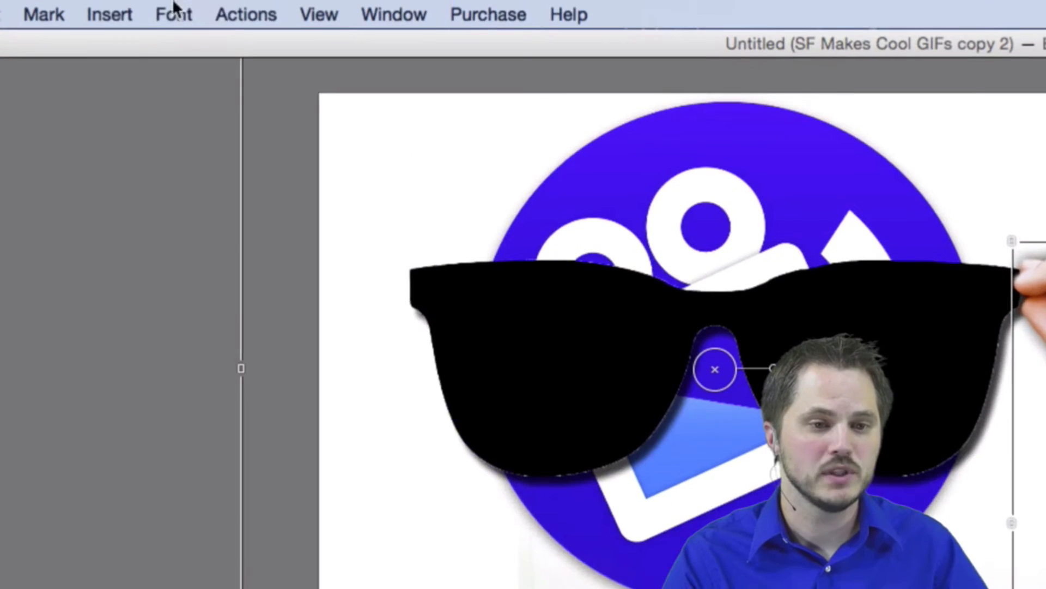
Add video snapback actions to the Hand.png and Sunglasses2.png clips at 00:00:00 28 and make them start at the playhead.
{"action": "left_click", "coordinate": [237, 9]}
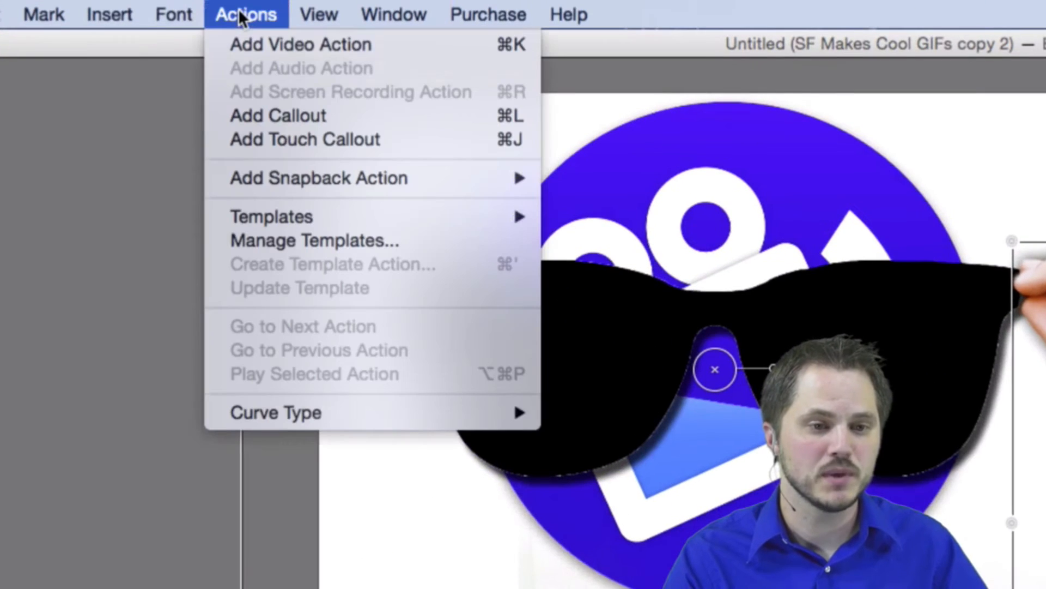
{"action": "mouse_move", "coordinate": [290, 171]}
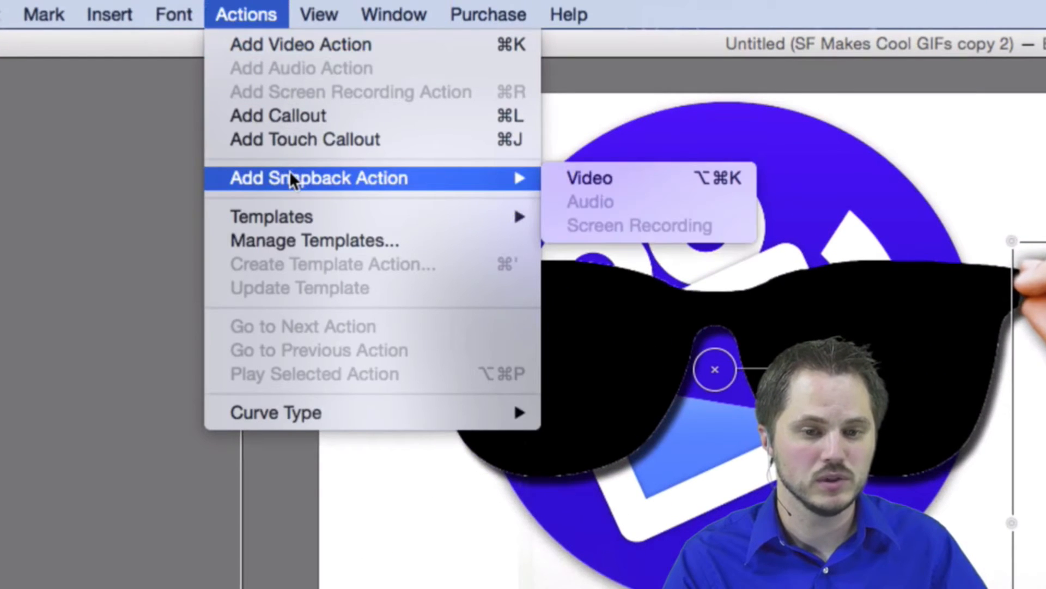
{"action": "left_click", "coordinate": [602, 181]}
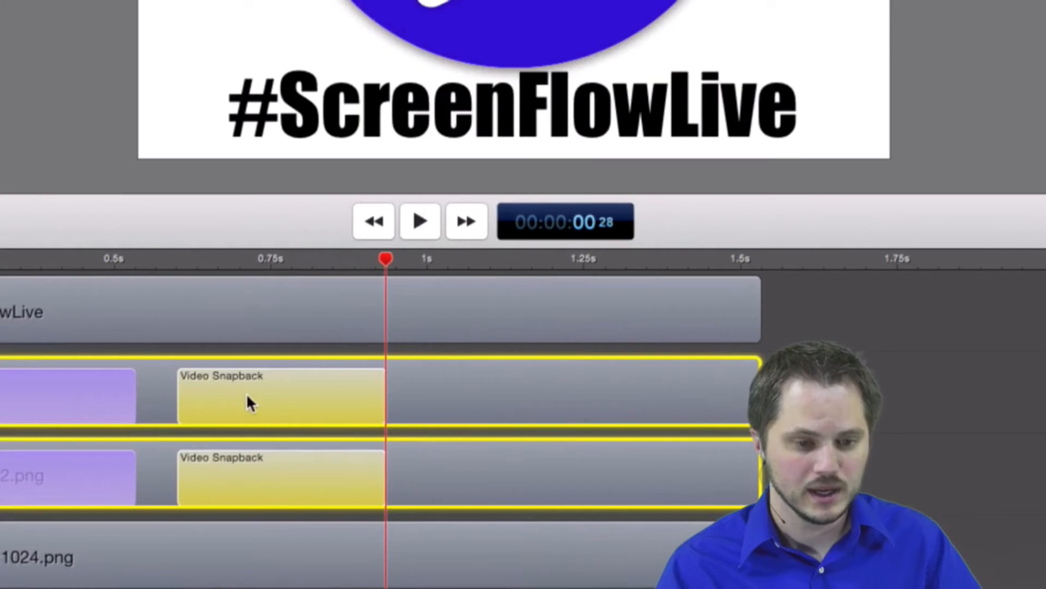
{"action": "left_click_drag", "start_coordinate": [246, 394], "coordinate": [451, 392]}
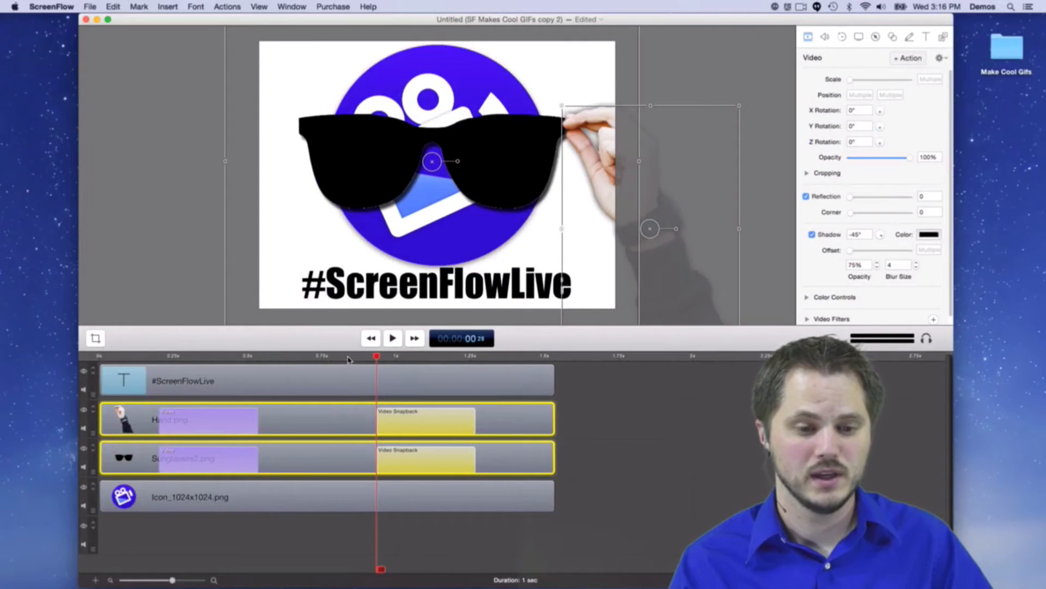
Play back the timeline to check the sunglasses and hand dropping in and snapping back out.
{"action": "key", "text": "space"}
{"action": "key", "text": "space"}
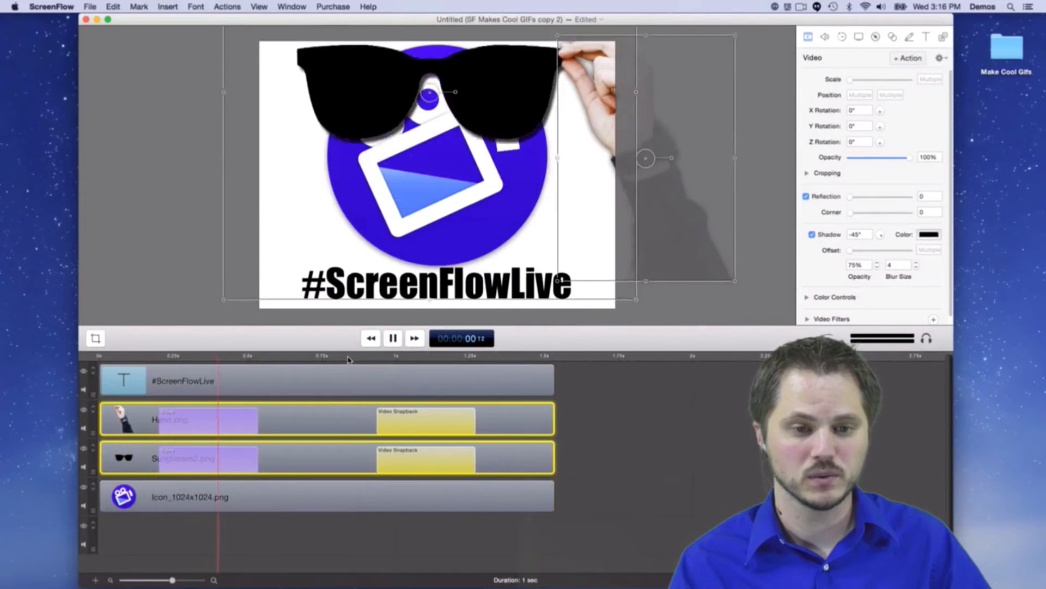
{"action": "key", "text": "space"}
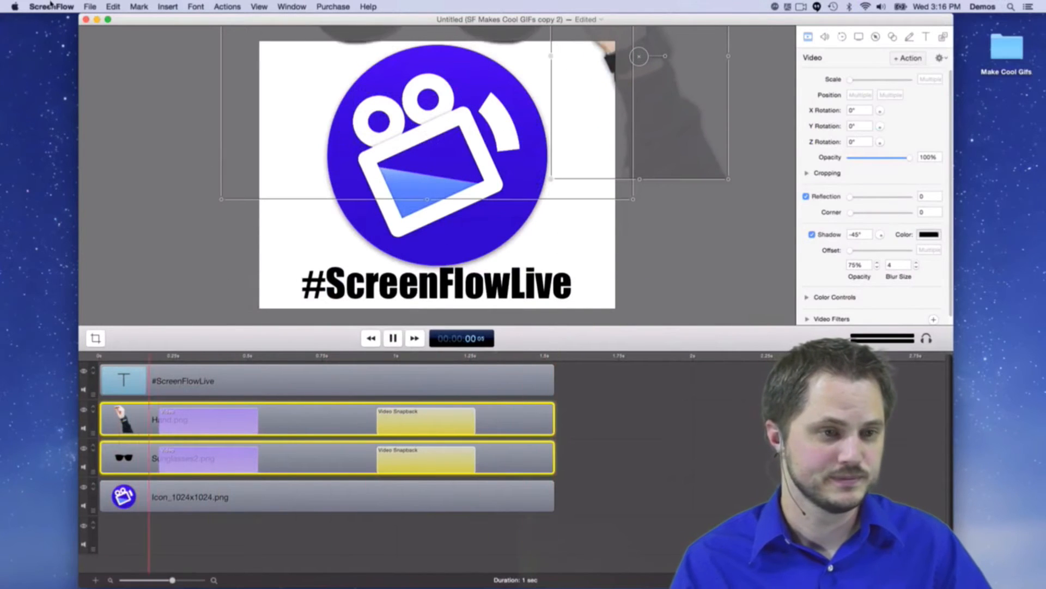
{"action": "key", "text": "space"}
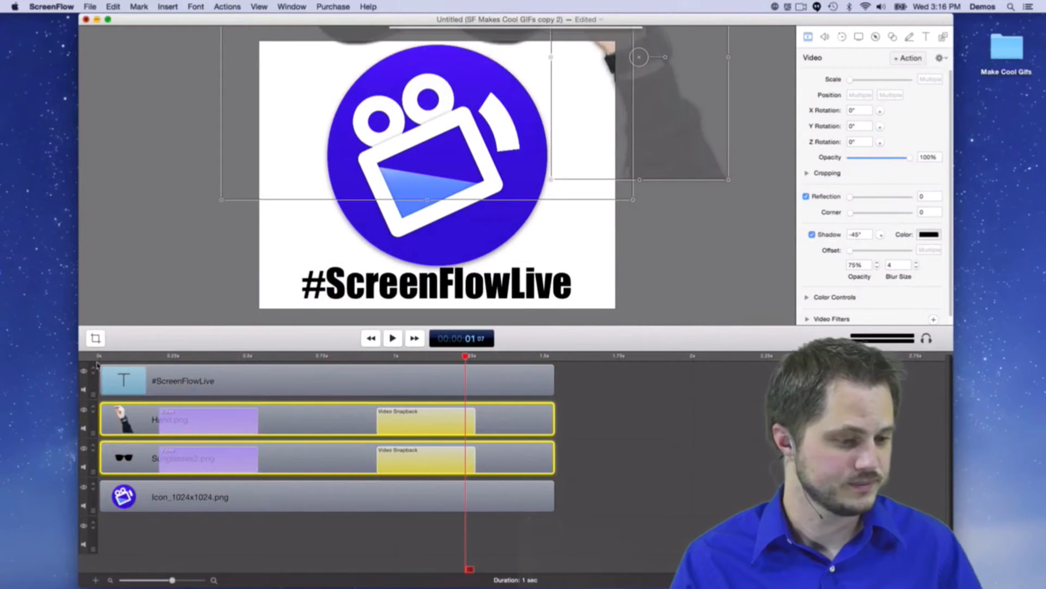
Deselect the clips, set the playhead to 00:00:00 28, and close the project, deleting the unsaved copy.
{"action": "key", "text": "super+w"}
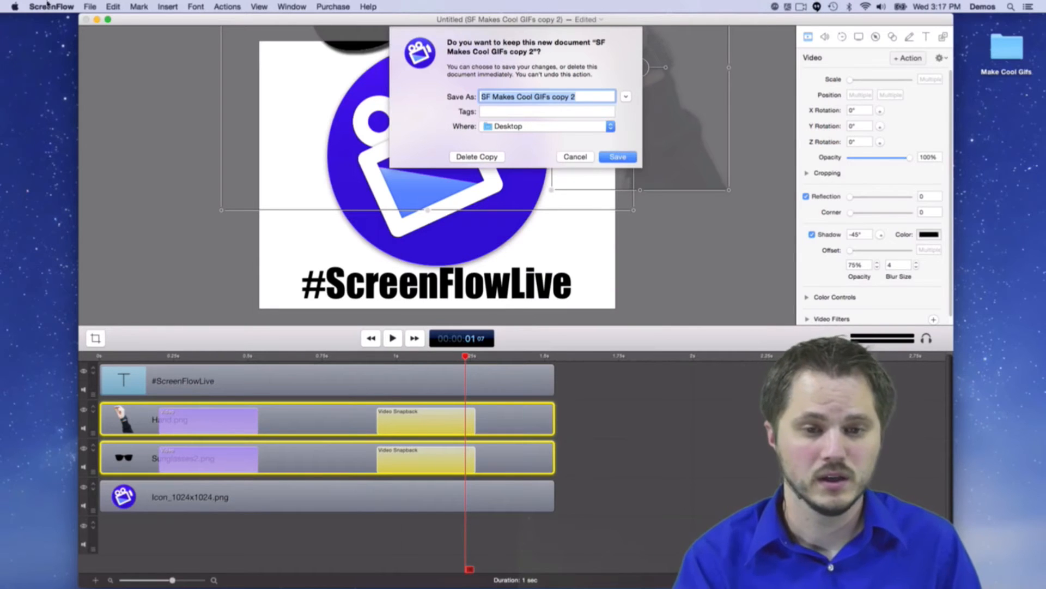
{"action": "left_click", "coordinate": [579, 157]}
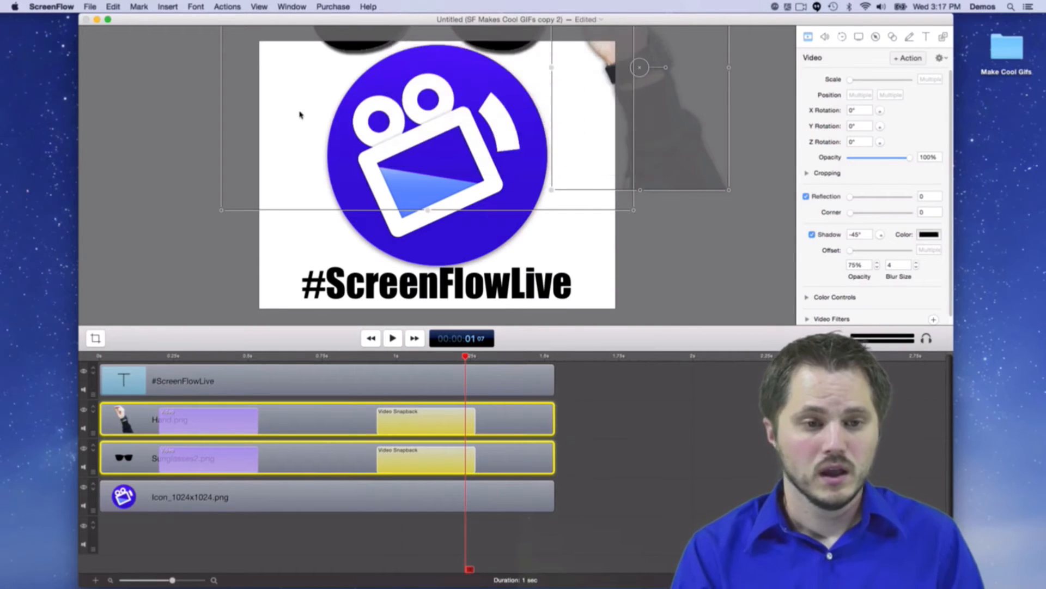
{"action": "left_click", "coordinate": [172, 208]}
{"action": "left_click_drag", "start_coordinate": [346, 361], "coordinate": [376, 363]}
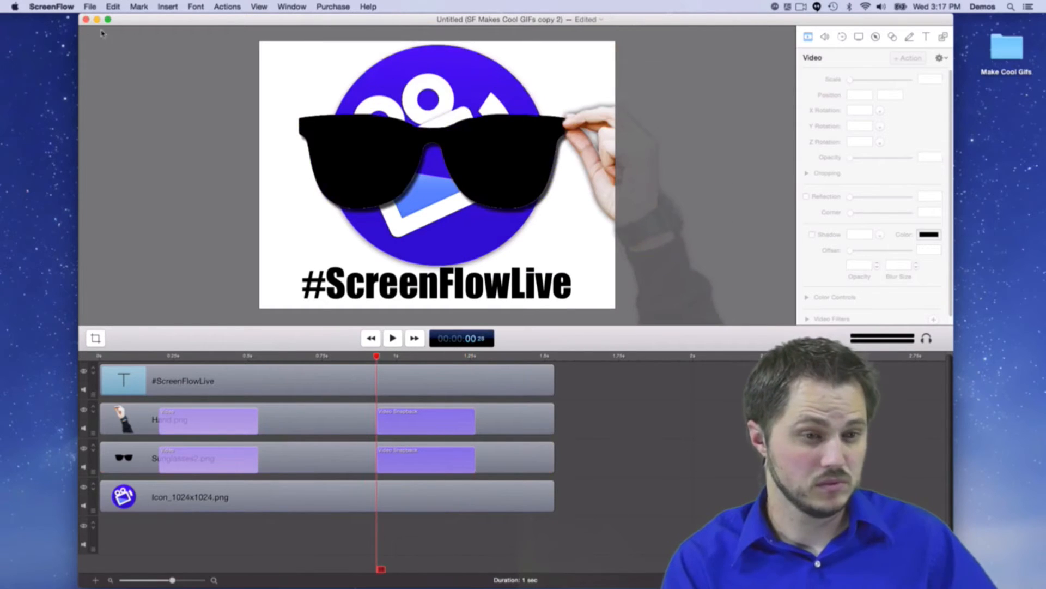
{"action": "left_click", "coordinate": [86, 20]}
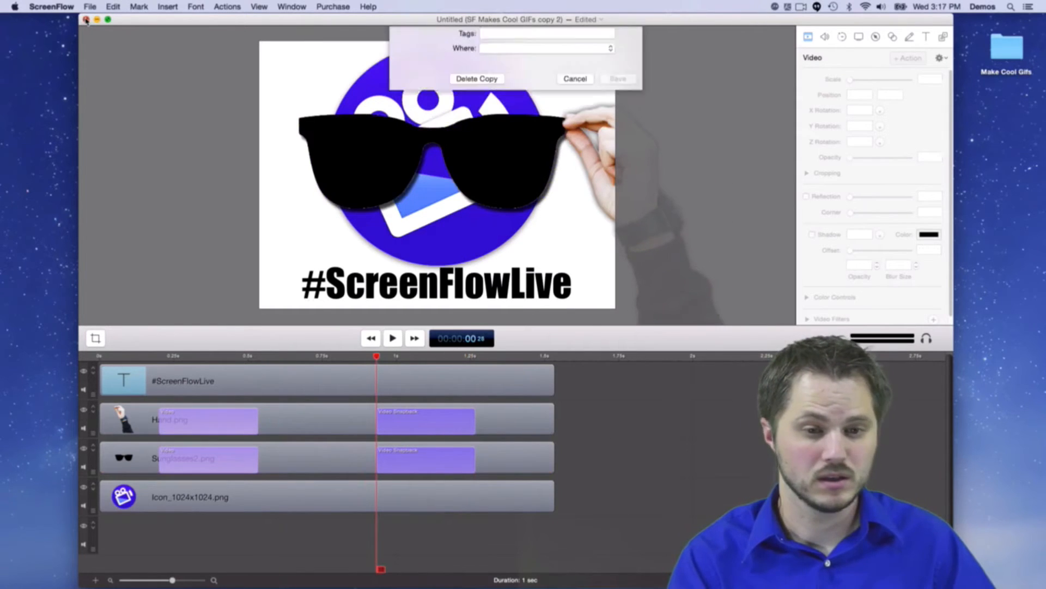
{"action": "left_click", "coordinate": [482, 157]}
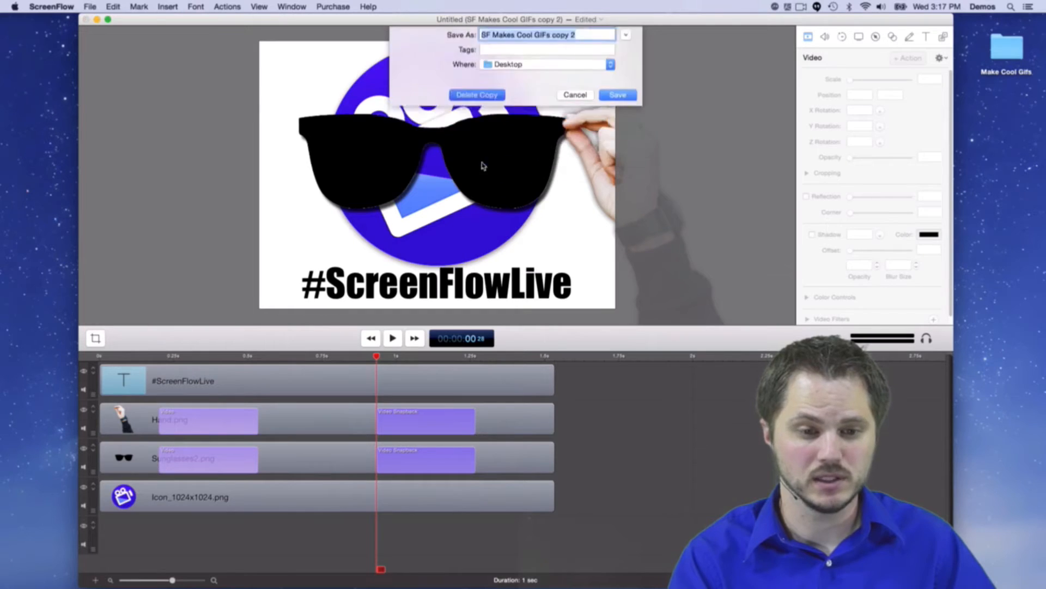
Move the exported GIF below the Make Cool Gifs folder on the desktop and open that folder.
{"action": "left_click_drag", "start_coordinate": [414, 164], "coordinate": [556, 274]}
{"action": "left_click_drag", "start_coordinate": [486, 203], "coordinate": [996, 331]}
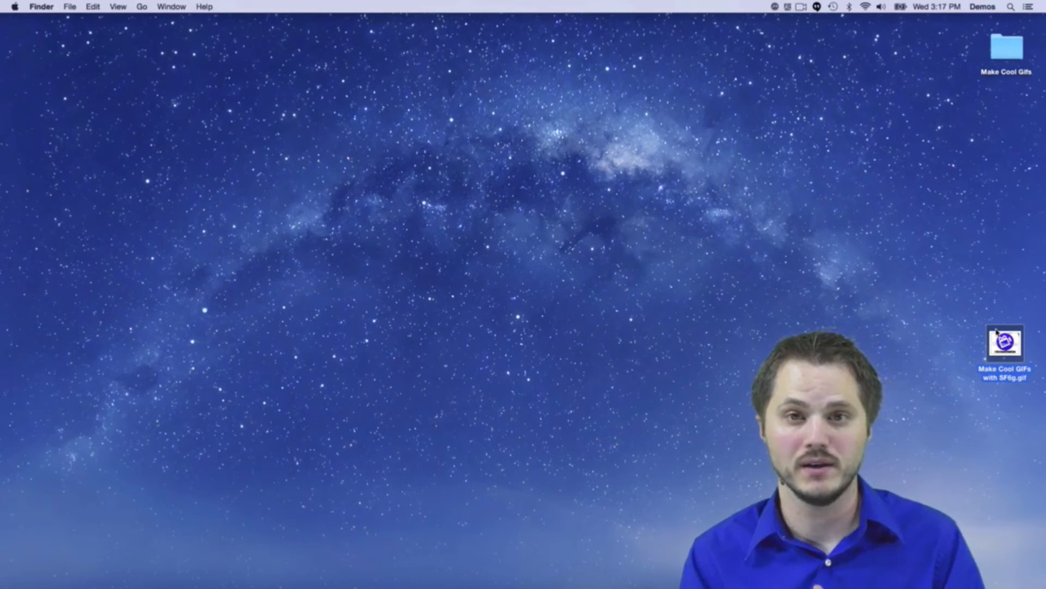
{"action": "double_click", "coordinate": [1007, 47]}
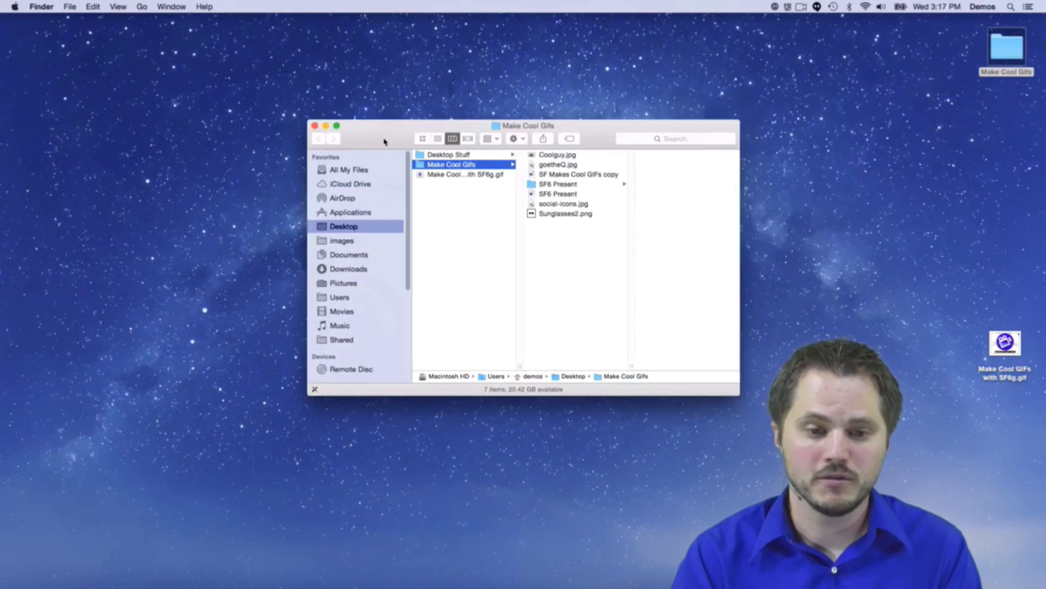
{"action": "left_click_drag", "start_coordinate": [383, 142], "coordinate": [338, 129]}
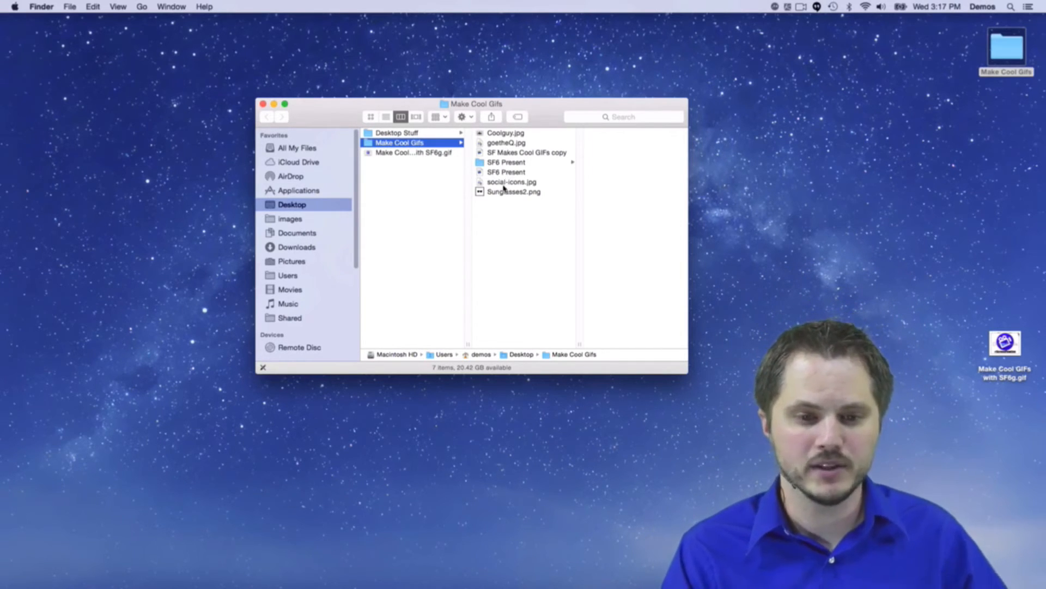
Quick-look social-icons.jpg in the Make Cool Gifs folder, close the preview and try to open the file.
{"action": "left_click", "coordinate": [501, 184]}
{"action": "key", "text": "space"}
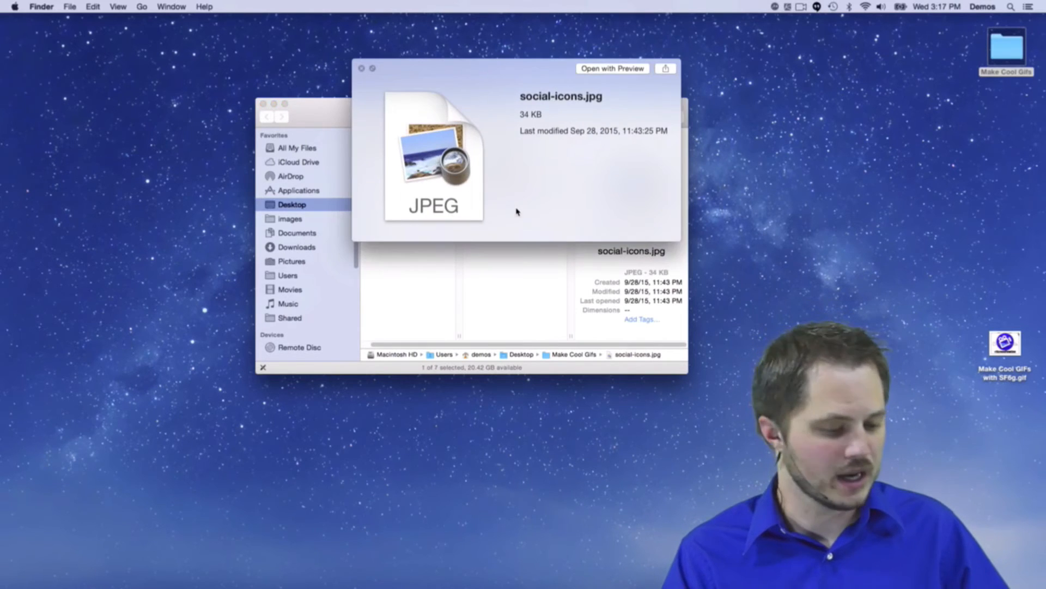
{"action": "key", "text": "space"}
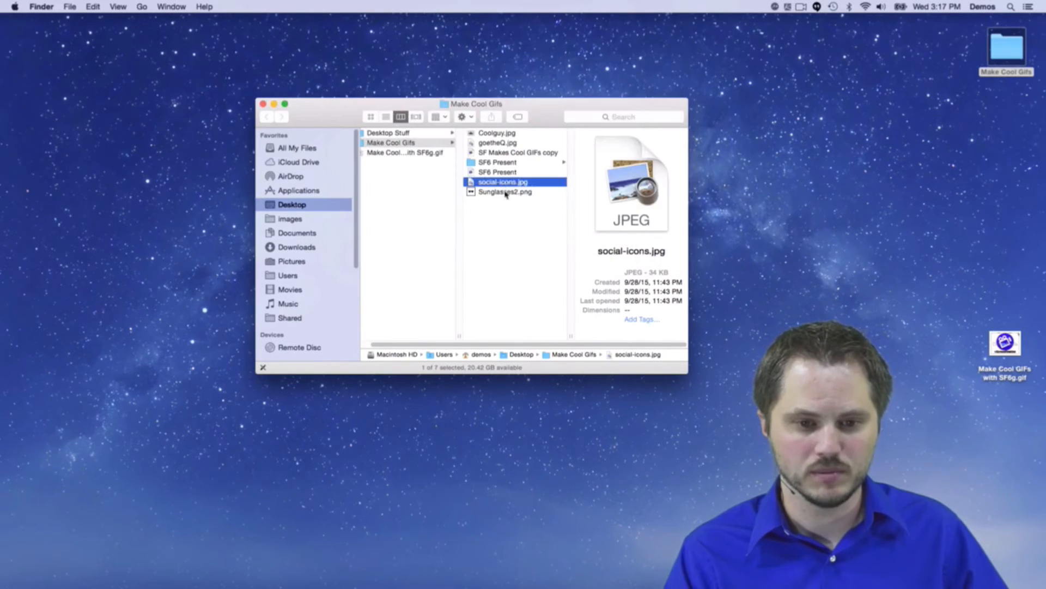
{"action": "double_click", "coordinate": [503, 185]}
{"action": "left_click", "coordinate": [603, 206]}
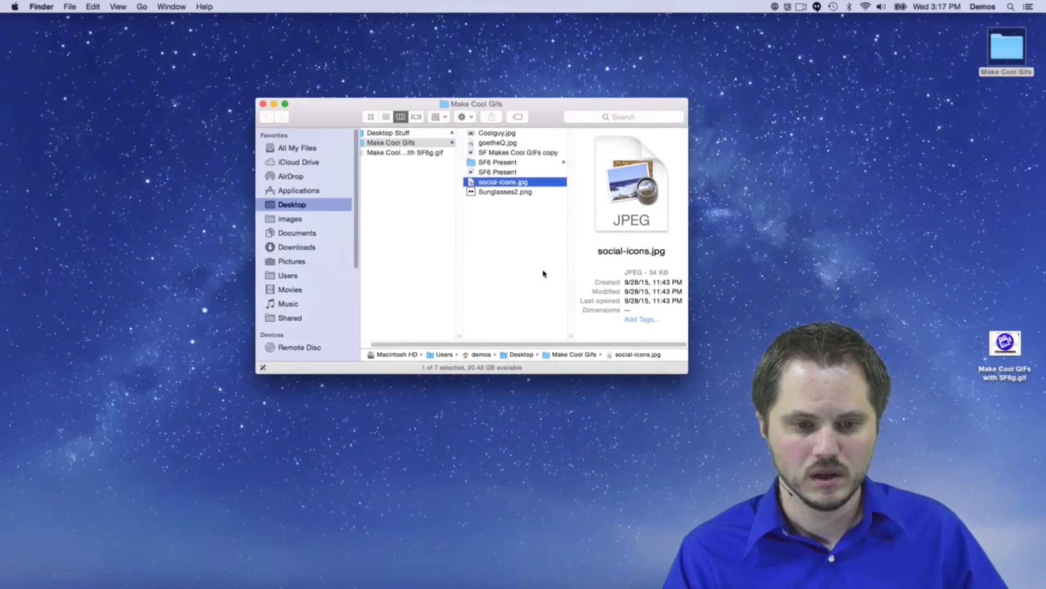
{"action": "right_click", "coordinate": [509, 188]}
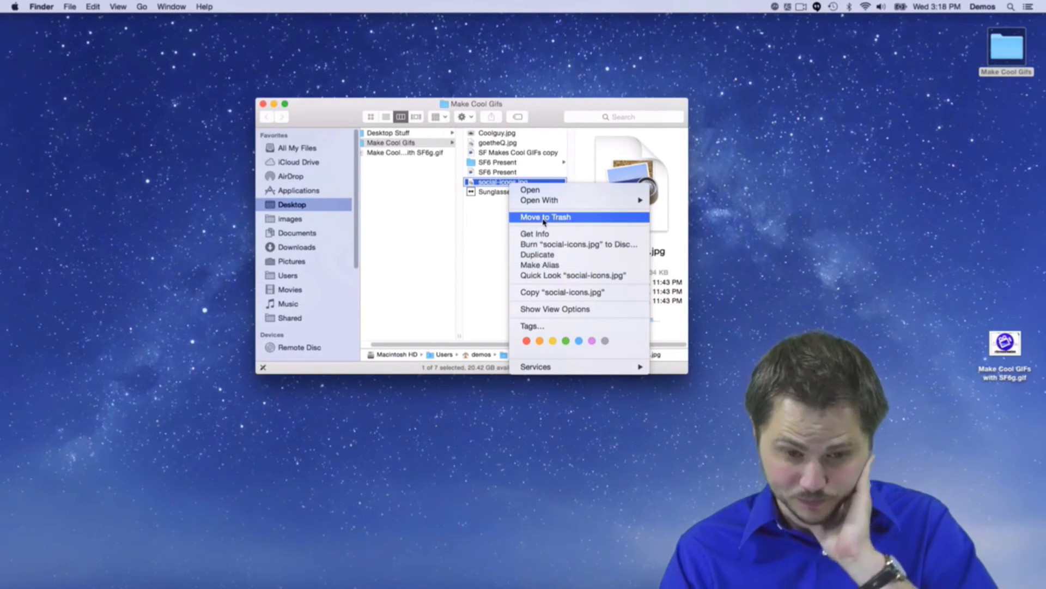
{"action": "mouse_move", "coordinate": [628, 205]}
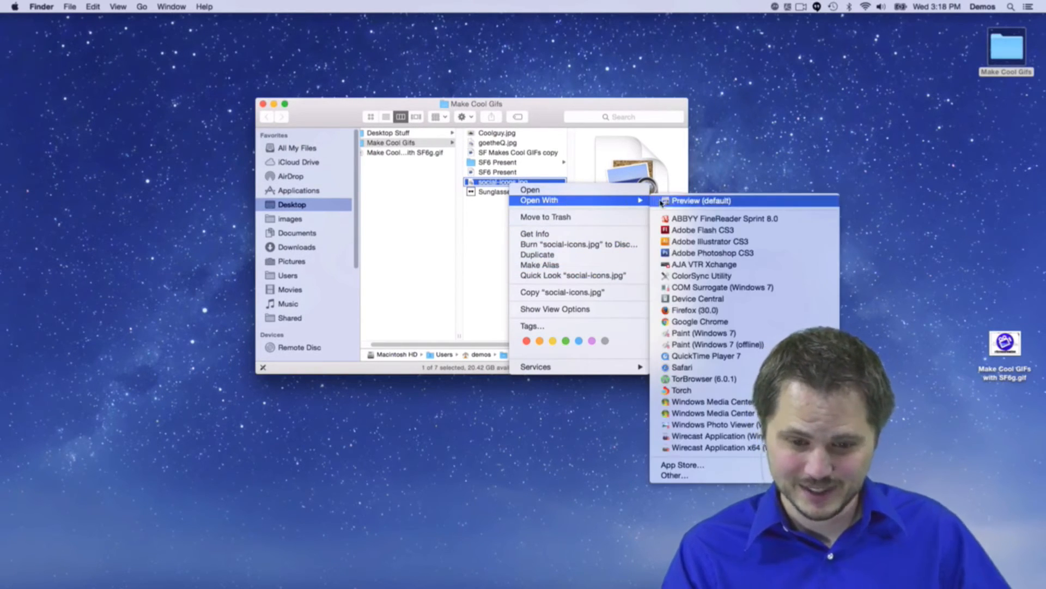
{"action": "left_click", "coordinate": [755, 179]}
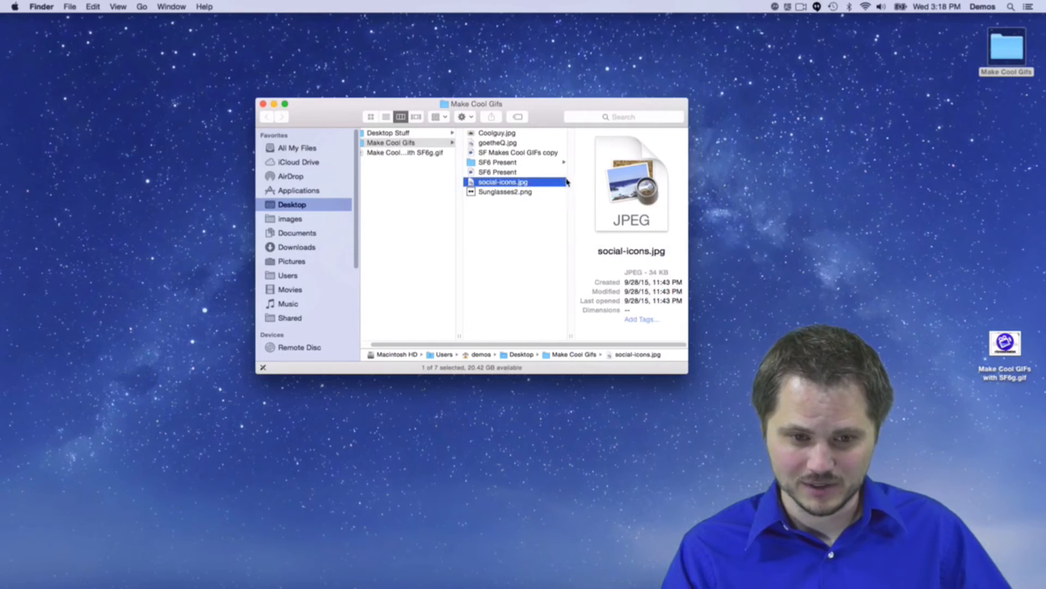
Reposition the Make Cool Gifs folder window and show the file information for social-icons.jpg.
{"action": "left_click_drag", "start_coordinate": [338, 113], "coordinate": [296, 161]}
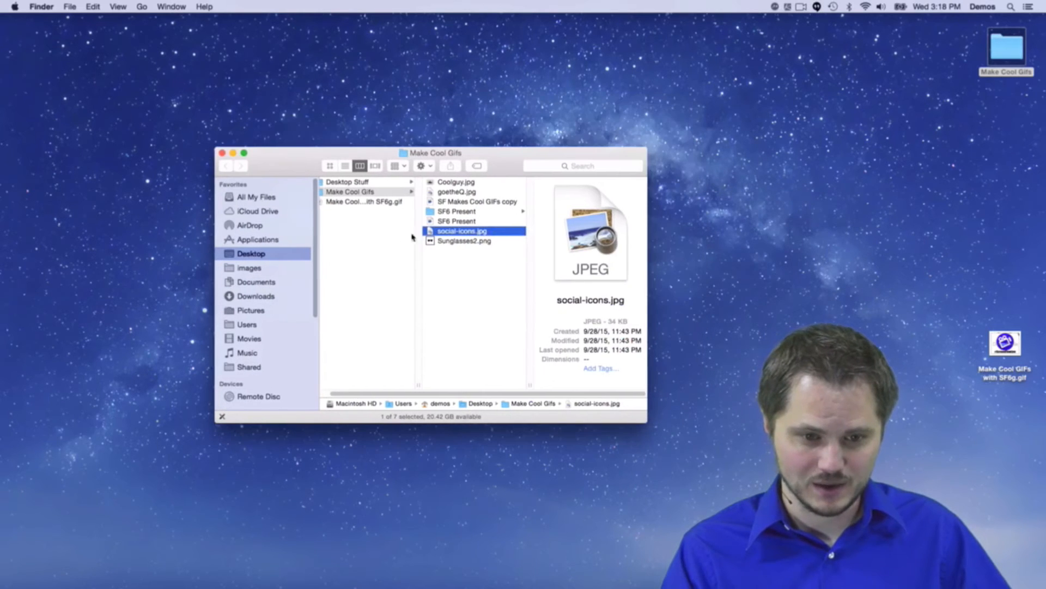
{"action": "right_click", "coordinate": [439, 235]}
{"action": "left_click", "coordinate": [458, 278]}
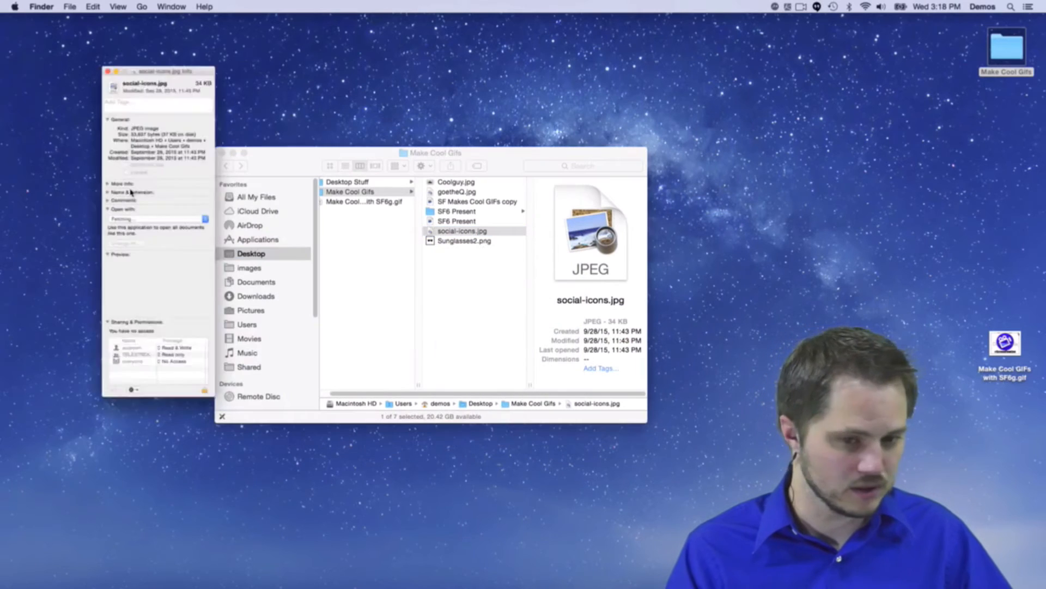
{"action": "left_click_drag", "start_coordinate": [61, 24], "coordinate": [0, 28]}
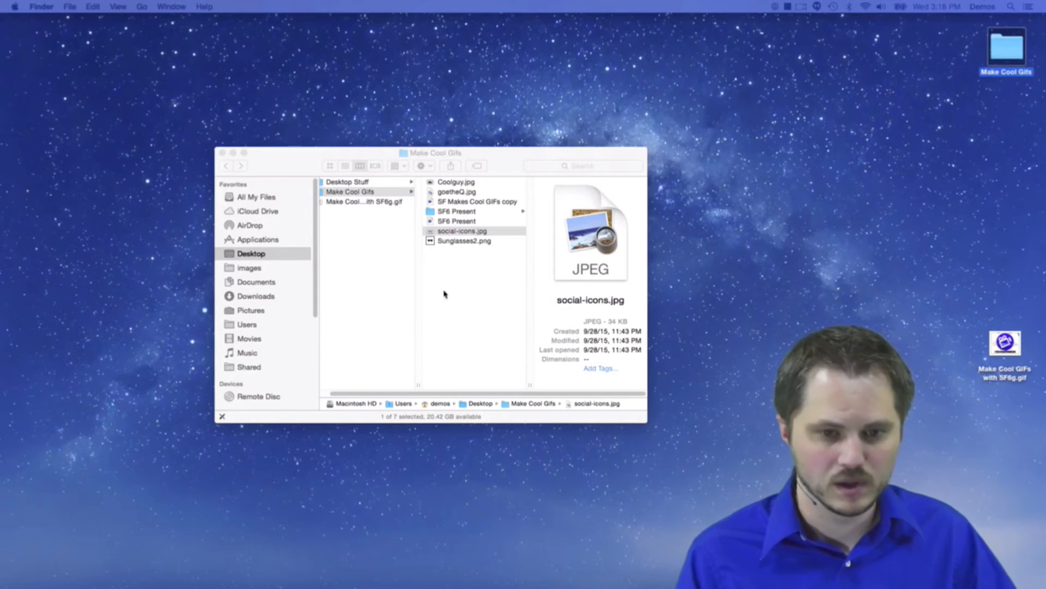
Open social-icons.jpg in Preview, close the Make Cool Gifs folder window and reposition the image window.
{"action": "left_click", "coordinate": [468, 231]}
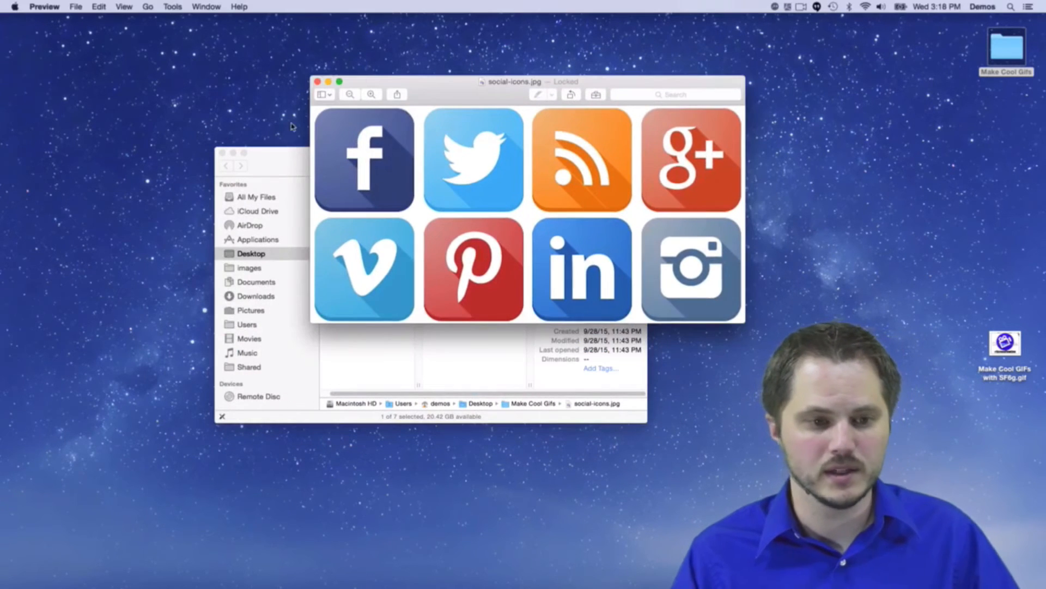
{"action": "left_click", "coordinate": [223, 152]}
{"action": "left_click_drag", "start_coordinate": [447, 94], "coordinate": [441, 103]}
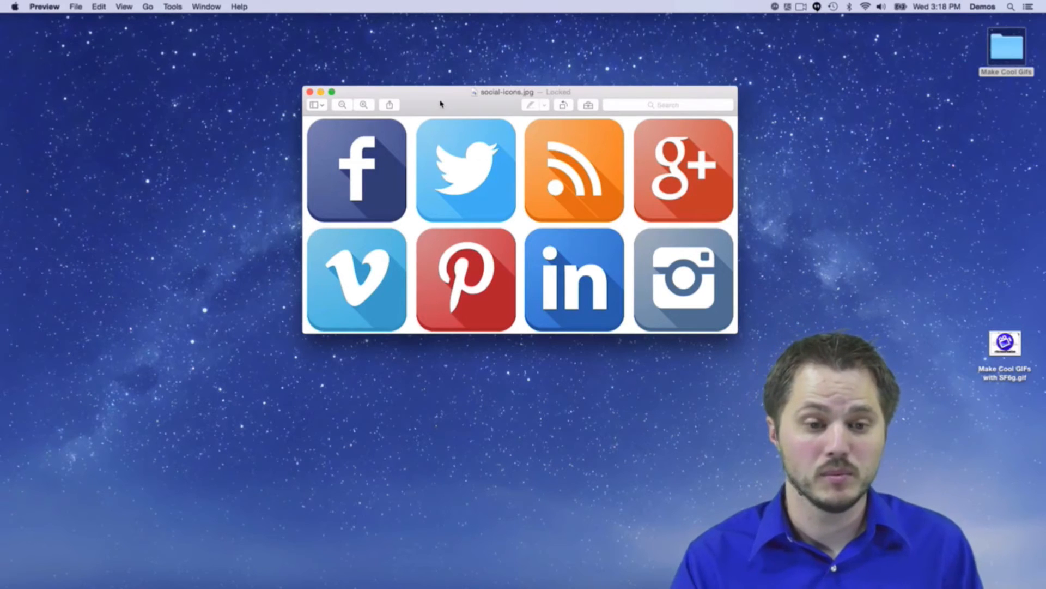
{"action": "left_click_drag", "start_coordinate": [440, 103], "coordinate": [438, 99]}
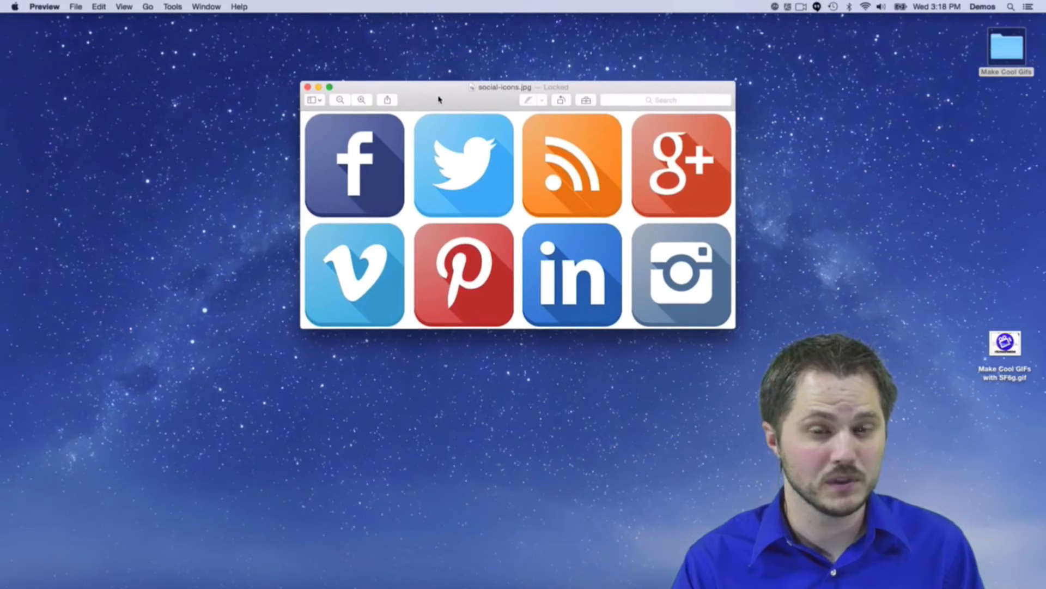
{"action": "left_click_drag", "start_coordinate": [439, 100], "coordinate": [434, 129]}
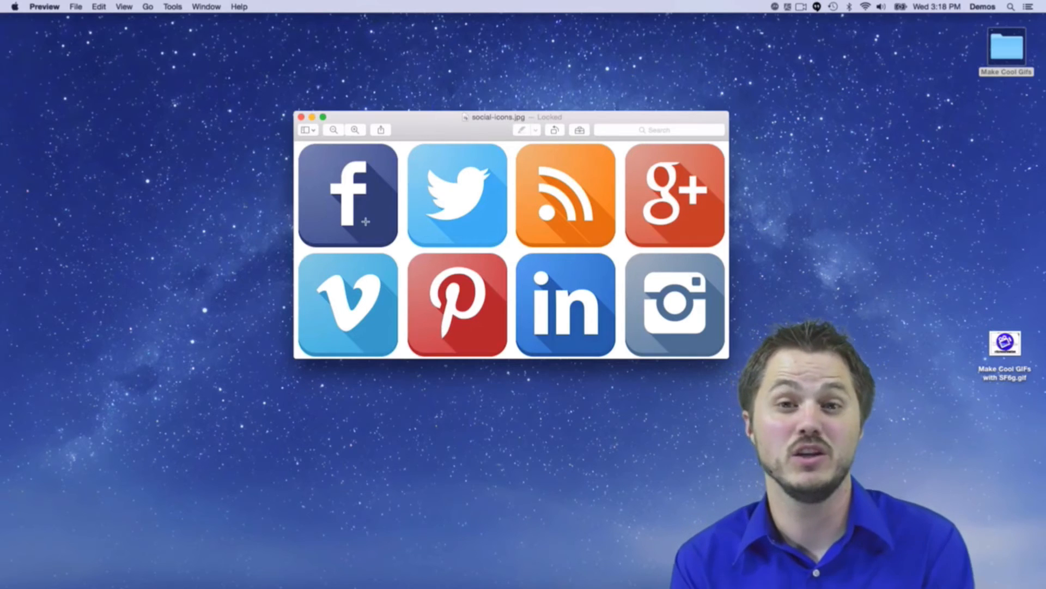
Switch to Safari and search Google Images for "pinterest logo".
{"action": "mouse_move", "coordinate": [297, 584]}
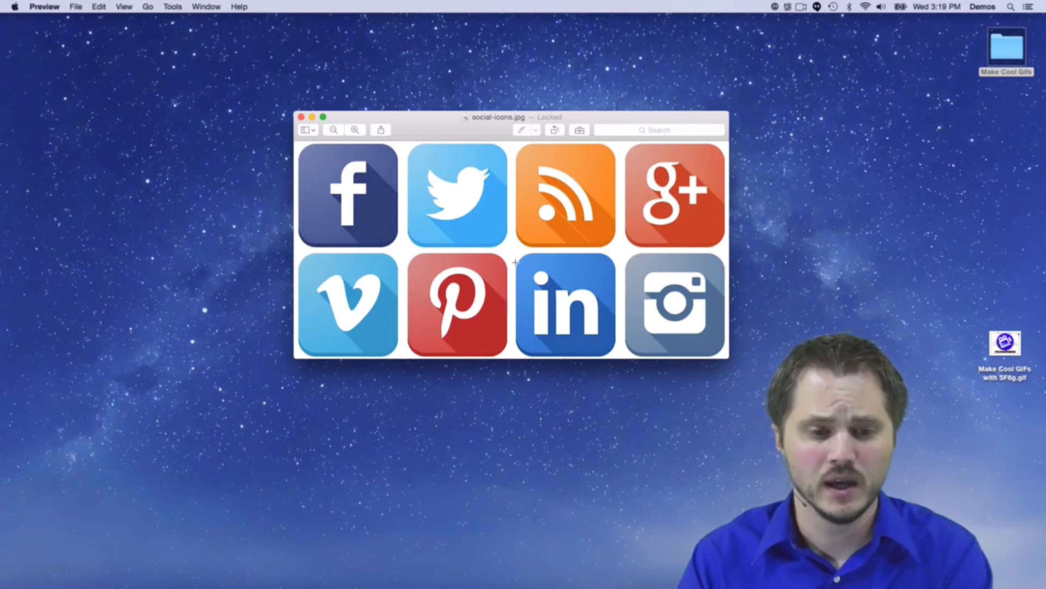
{"action": "mouse_move", "coordinate": [518, 584]}
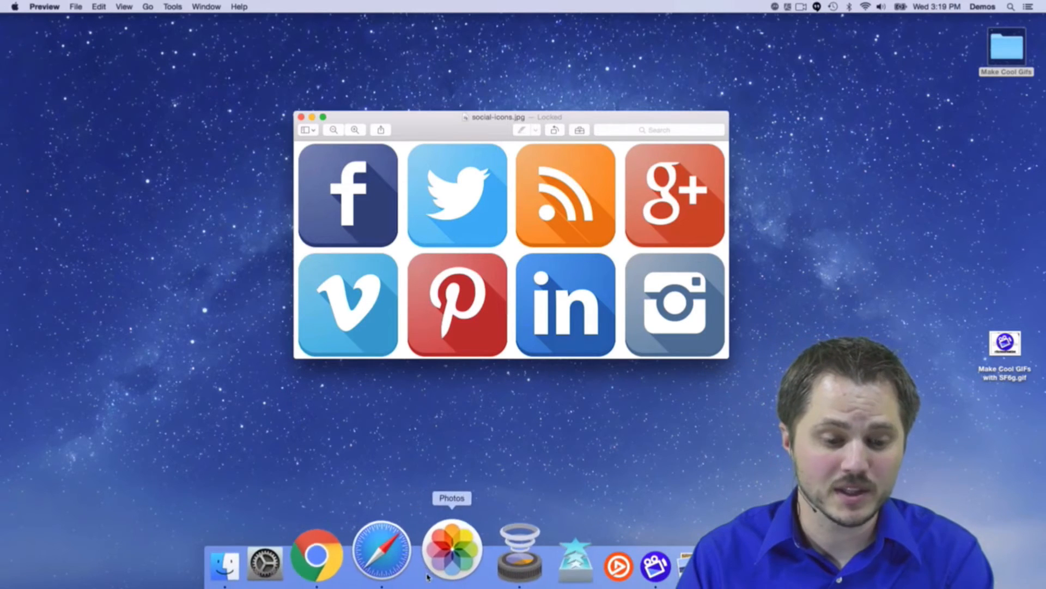
{"action": "left_click", "coordinate": [406, 563]}
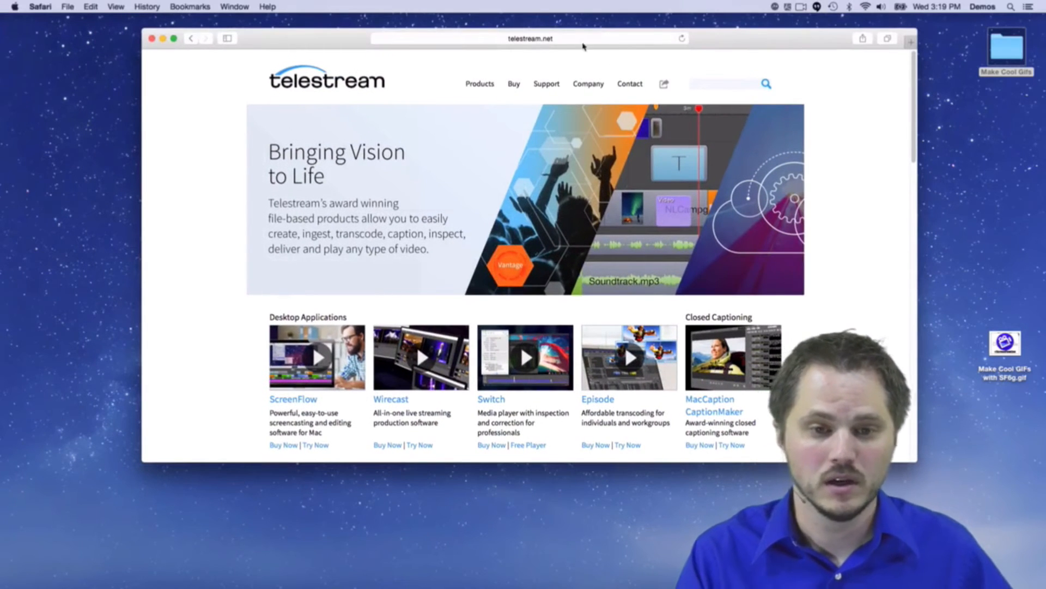
{"action": "left_click", "coordinate": [583, 43]}
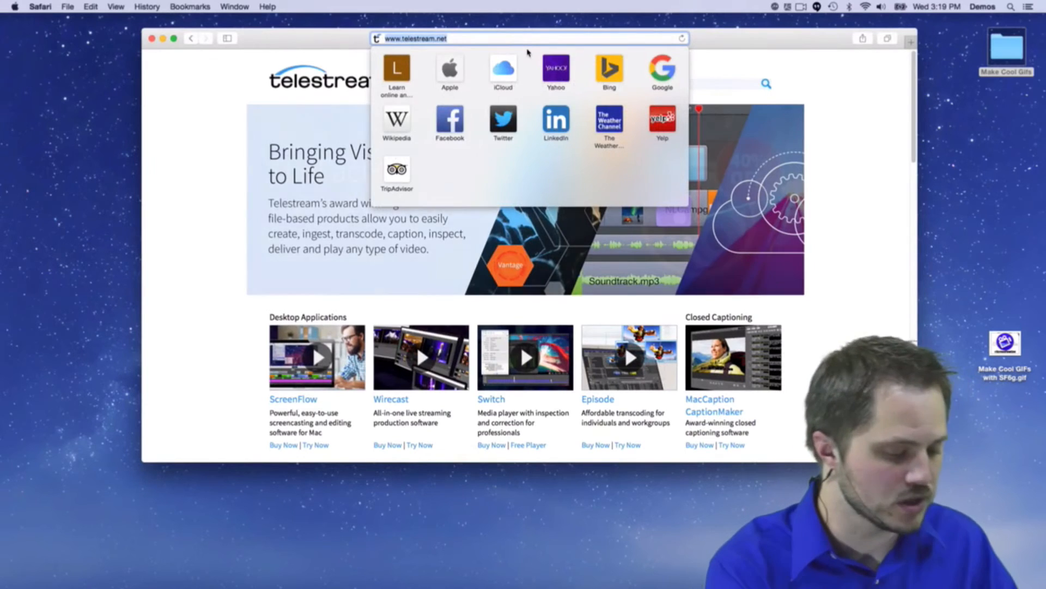
{"action": "type", "text": "pinterest"}
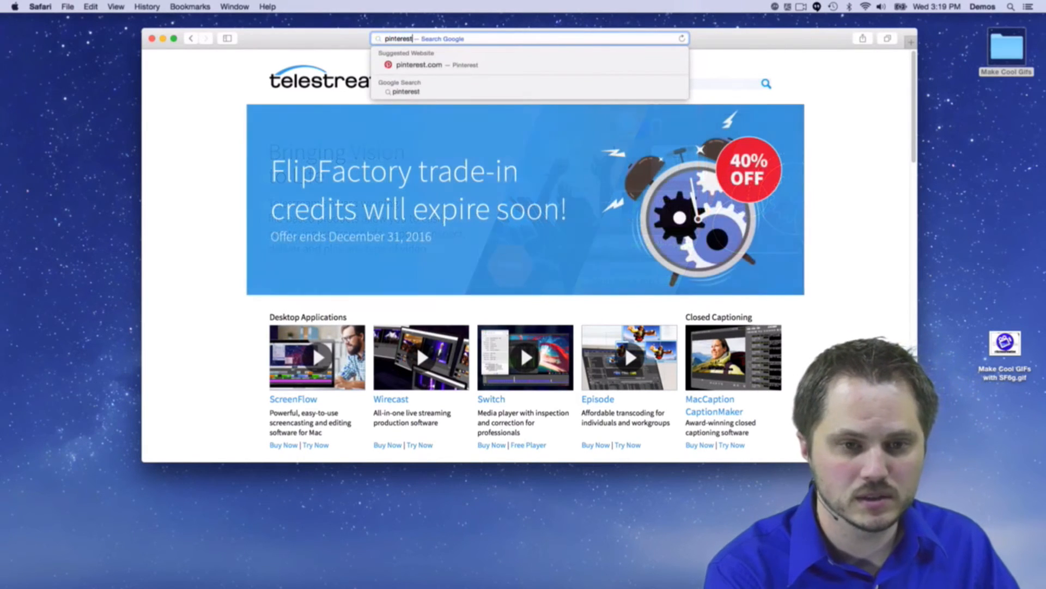
{"action": "type", "text": " logo"}
{"action": "key", "text": "Return"}
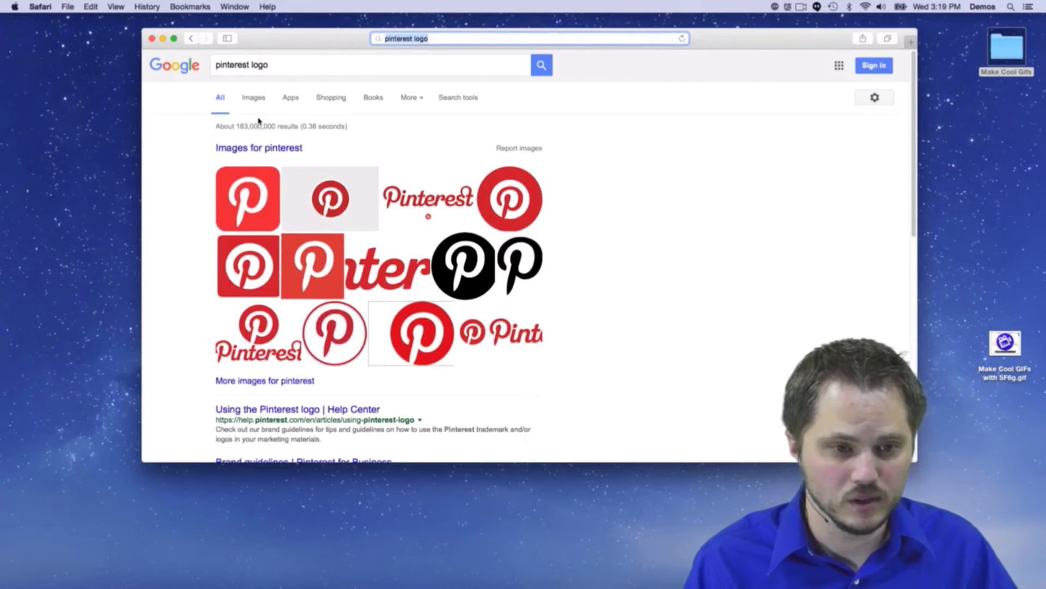
{"action": "left_click", "coordinate": [253, 99]}
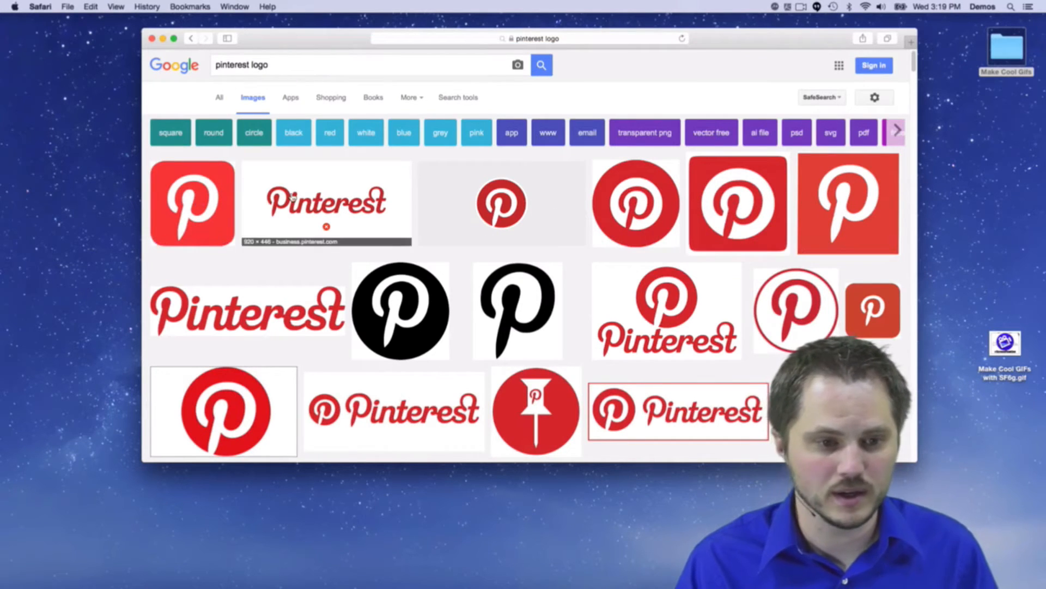
Examine the Pinterest logo image results, enlarging the plain rounded red badge and the red square with a white circle to compare their sizes.
{"action": "left_click", "coordinate": [213, 197]}
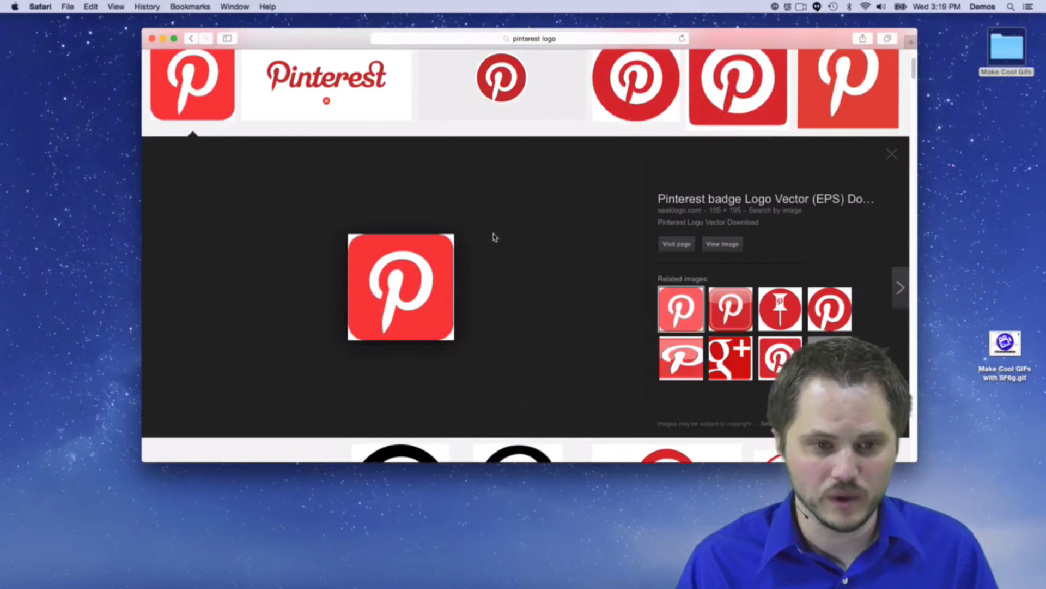
{"action": "scroll", "coordinate": [490, 240], "scroll_direction": "up", "scroll_amount": 3}
{"action": "scroll", "coordinate": [584, 314], "scroll_direction": "down", "scroll_amount": 5}
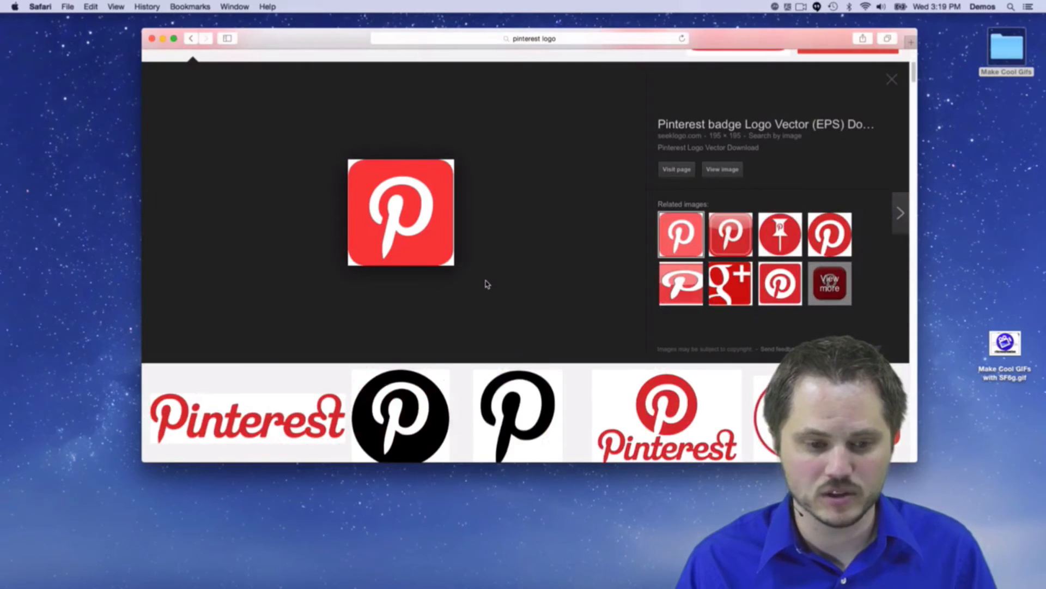
{"action": "scroll", "coordinate": [485, 285], "scroll_direction": "down", "scroll_amount": 5}
{"action": "scroll", "coordinate": [343, 342], "scroll_direction": "down", "scroll_amount": 4}
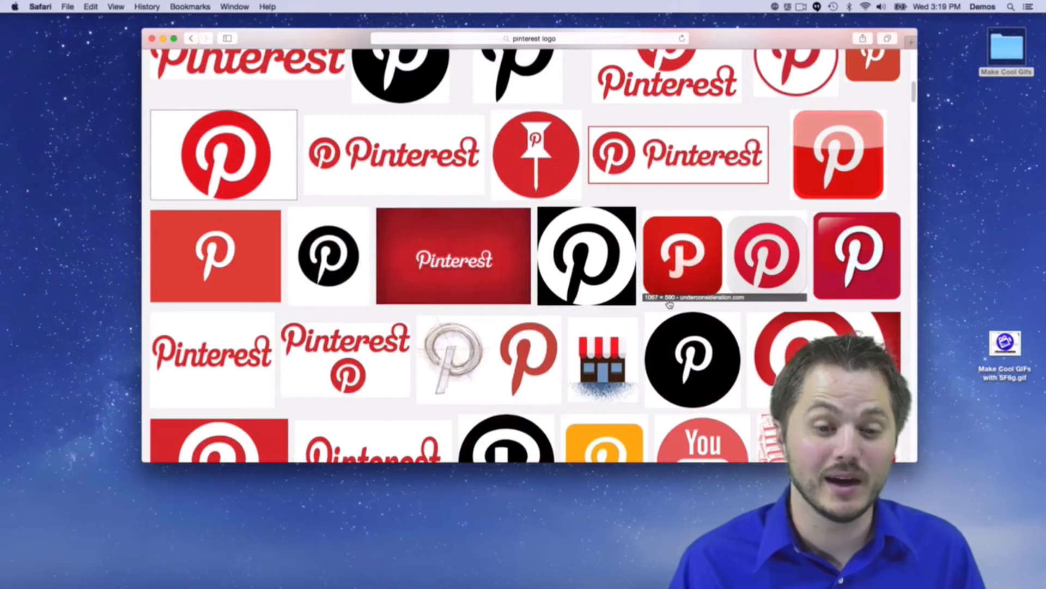
{"action": "scroll", "coordinate": [670, 304], "scroll_direction": "up", "scroll_amount": 5}
{"action": "scroll", "coordinate": [611, 271], "scroll_direction": "up", "scroll_amount": 5}
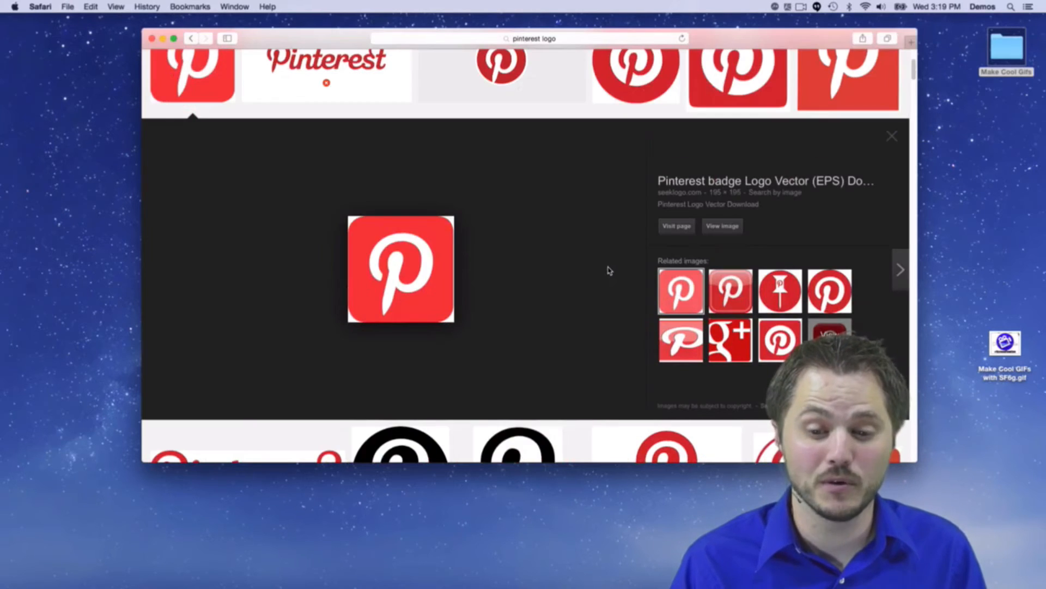
{"action": "scroll", "coordinate": [522, 260], "scroll_direction": "up", "scroll_amount": 4}
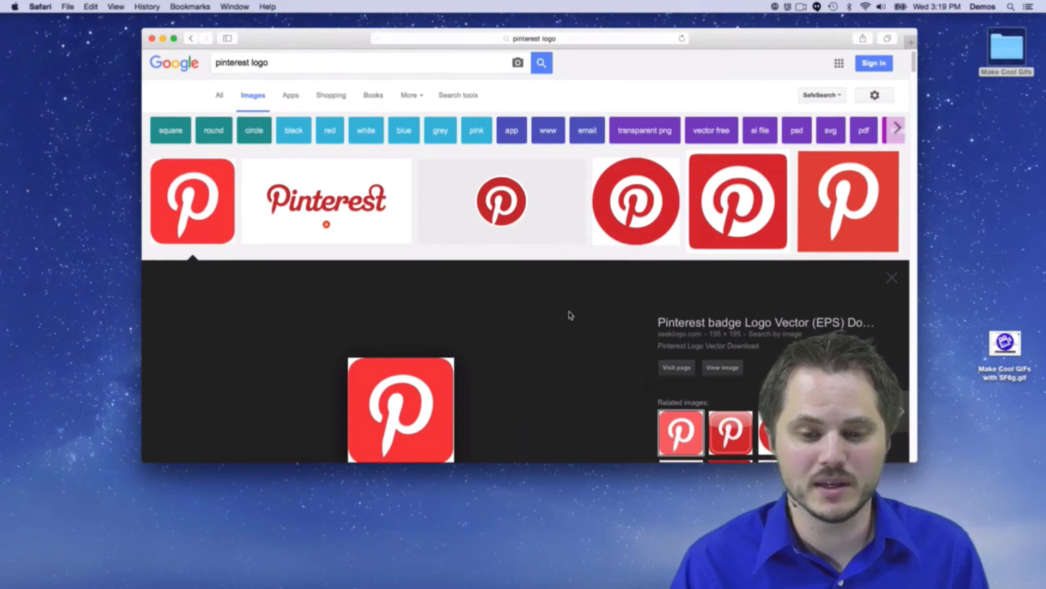
{"action": "scroll", "coordinate": [654, 294], "scroll_direction": "down", "scroll_amount": 4}
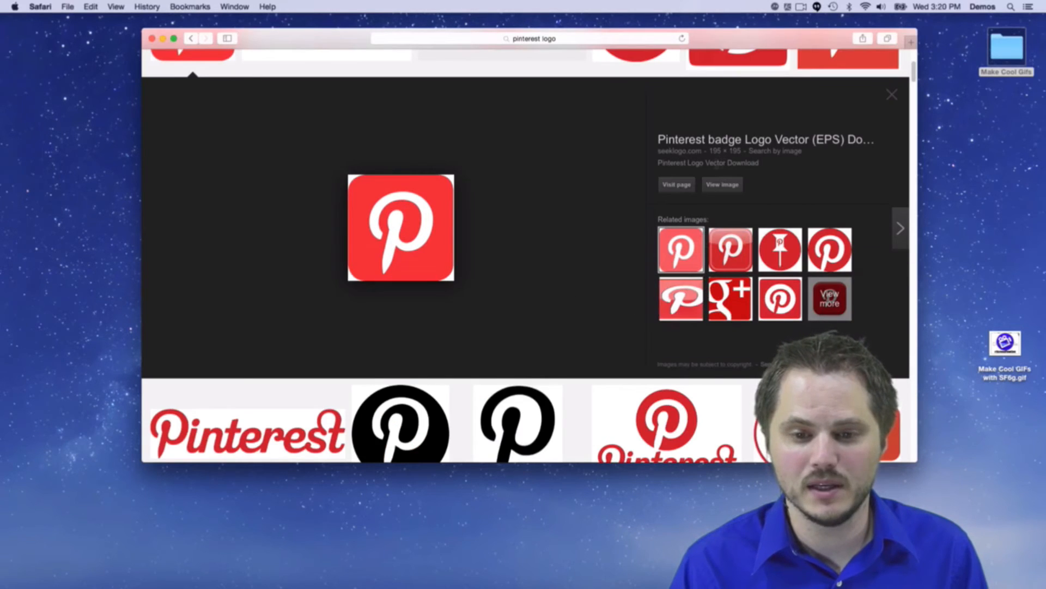
{"action": "scroll", "coordinate": [717, 165], "scroll_direction": "up", "scroll_amount": 2}
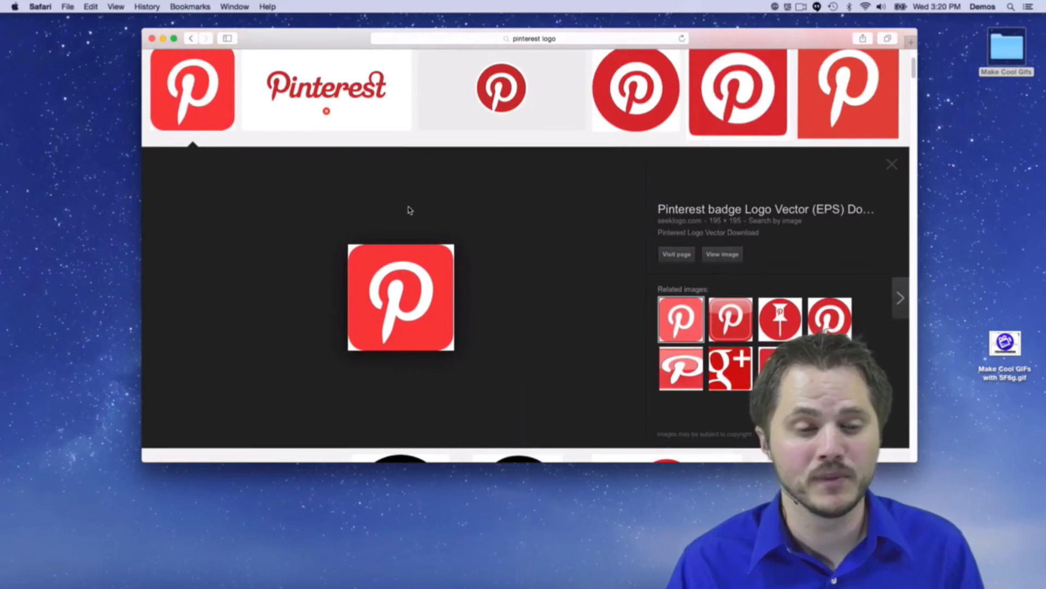
{"action": "left_click", "coordinate": [733, 100]}
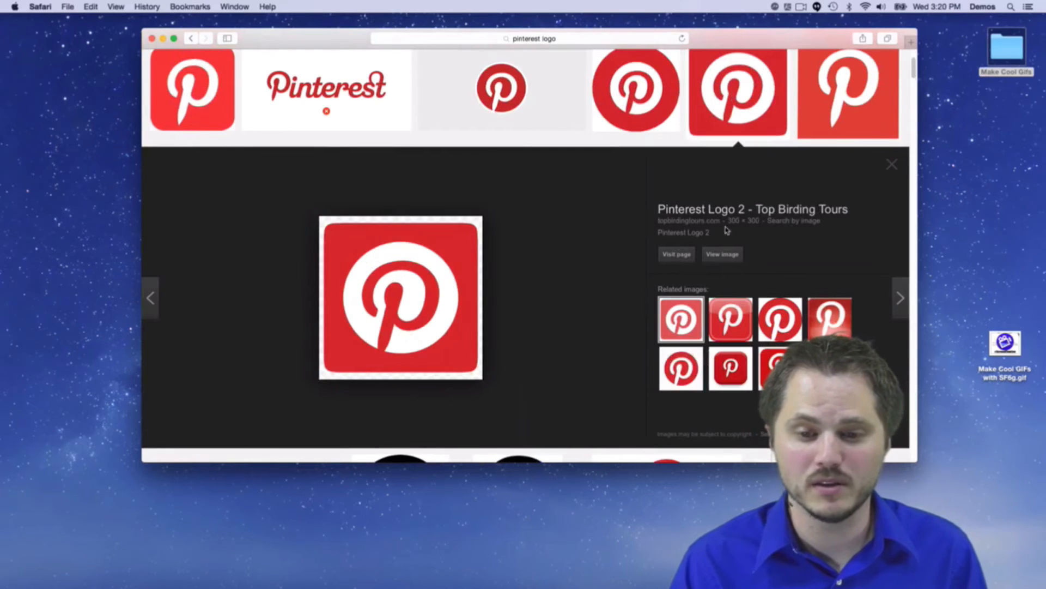
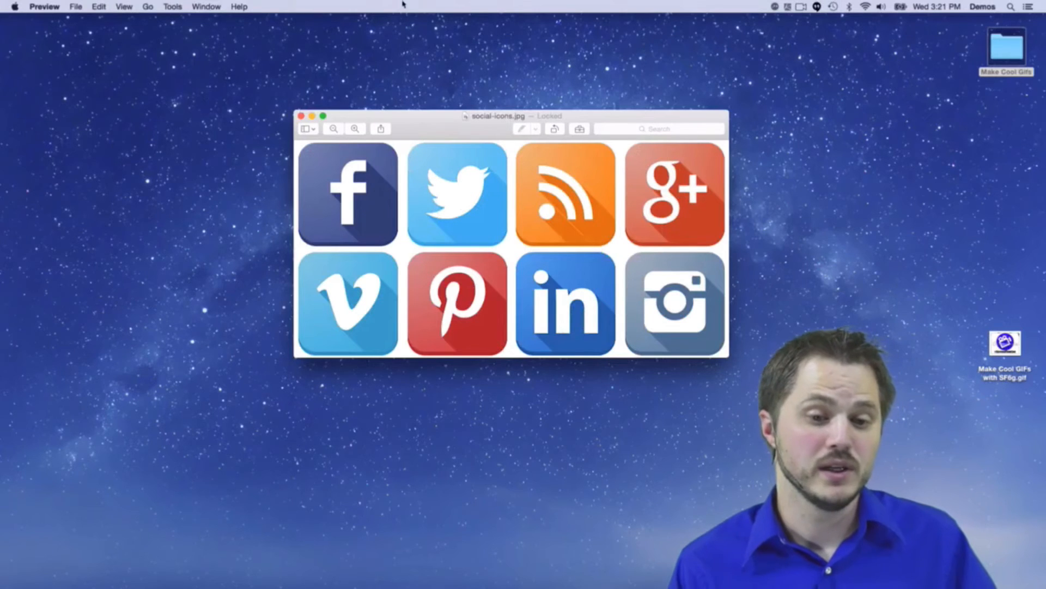
Close the social-icons.jpg image window and switch to ScreenFlow.
{"action": "left_click_drag", "start_coordinate": [438, 128], "coordinate": [399, 112]}
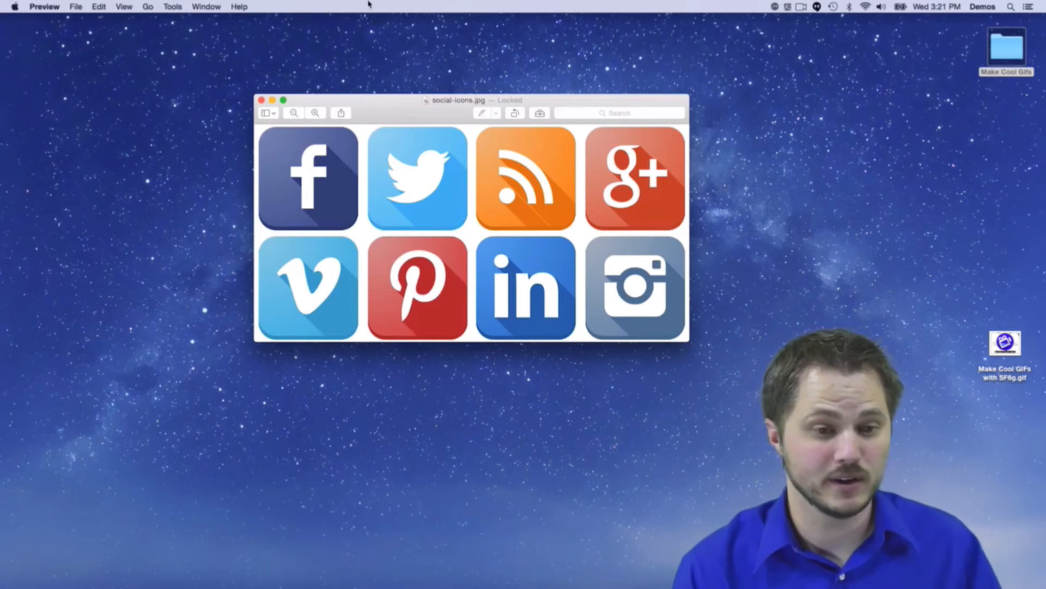
{"action": "left_click", "coordinate": [261, 100]}
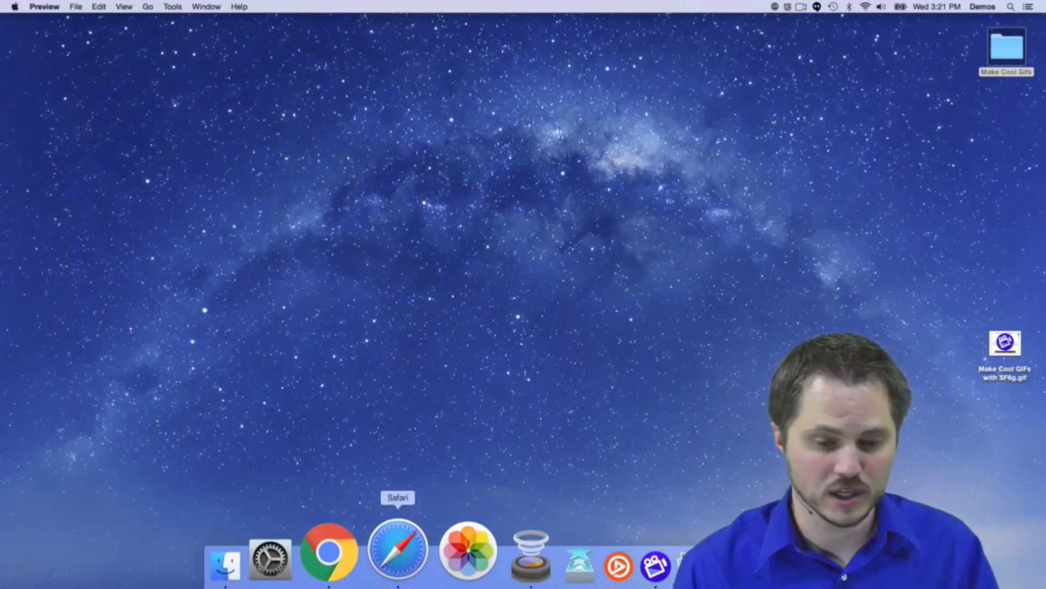
{"action": "left_click", "coordinate": [591, 547]}
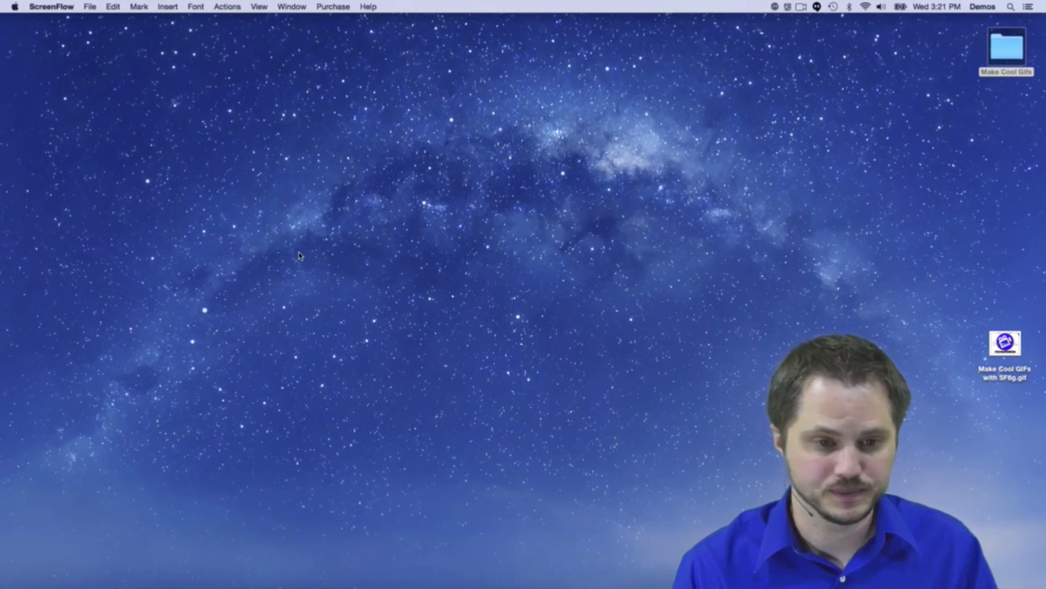
Create a new empty document and adjust the position of its window.
{"action": "left_click", "coordinate": [227, 6]}
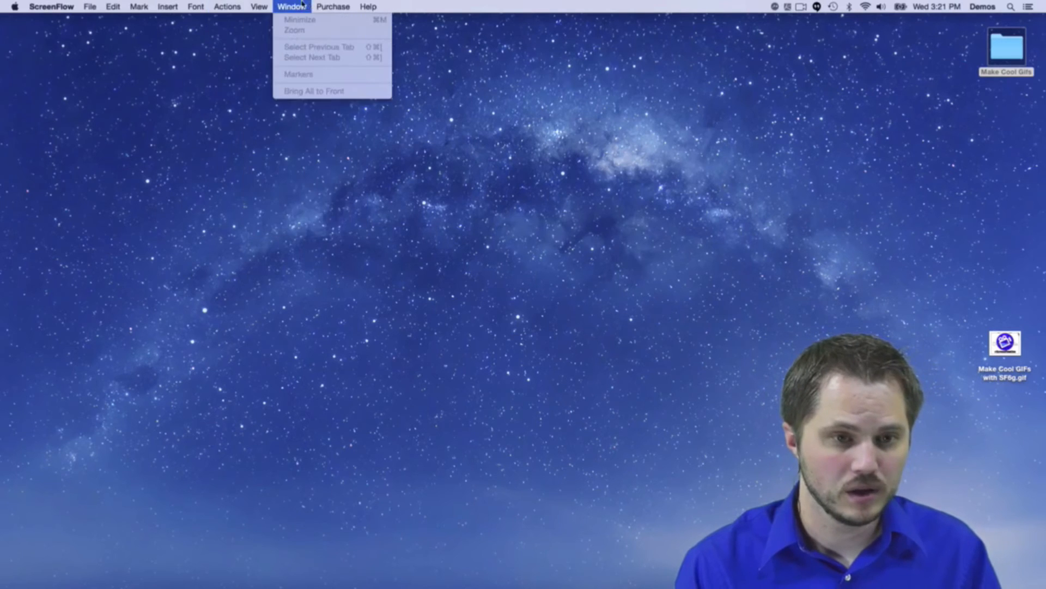
{"action": "left_click", "coordinate": [98, 20]}
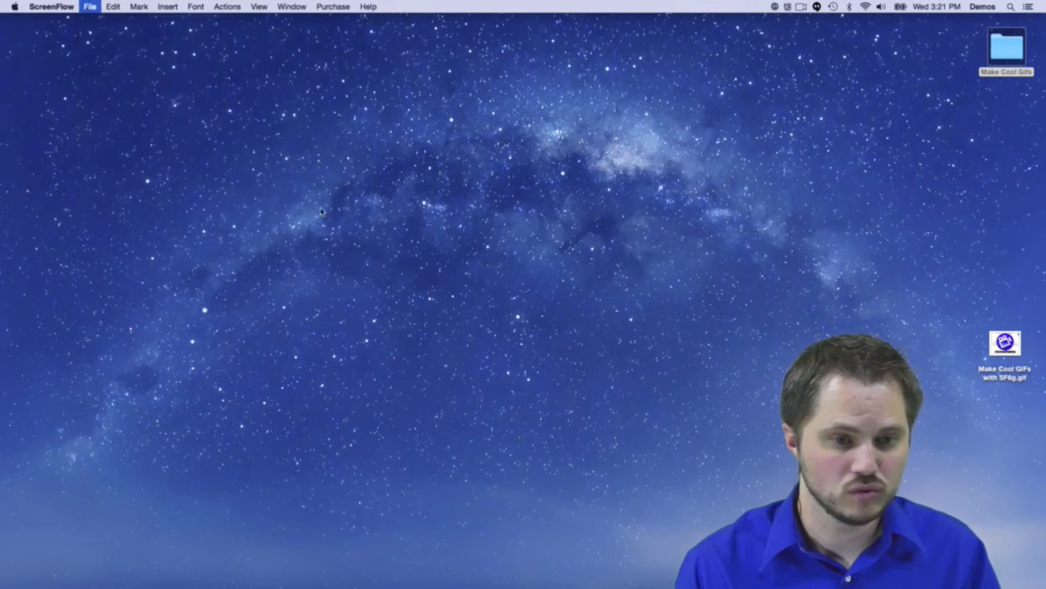
{"action": "left_click", "coordinate": [561, 291]}
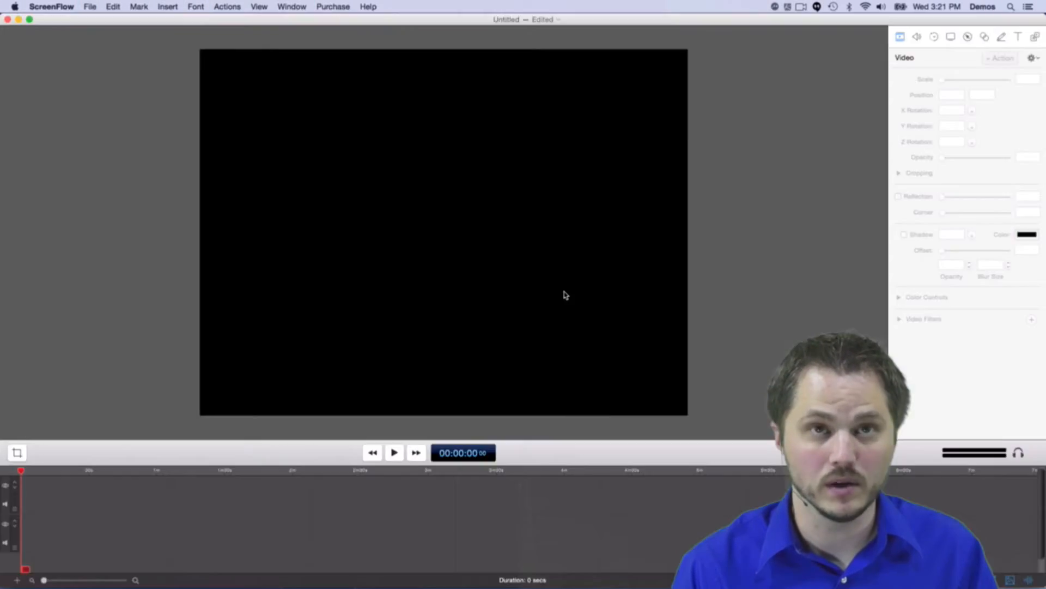
{"action": "mouse_move", "coordinate": [342, 22]}
{"action": "left_mouse_down"}
{"action": "mouse_move", "coordinate": [358, 14]}
{"action": "mouse_move", "coordinate": [346, 7]}
{"action": "left_mouse_up"}
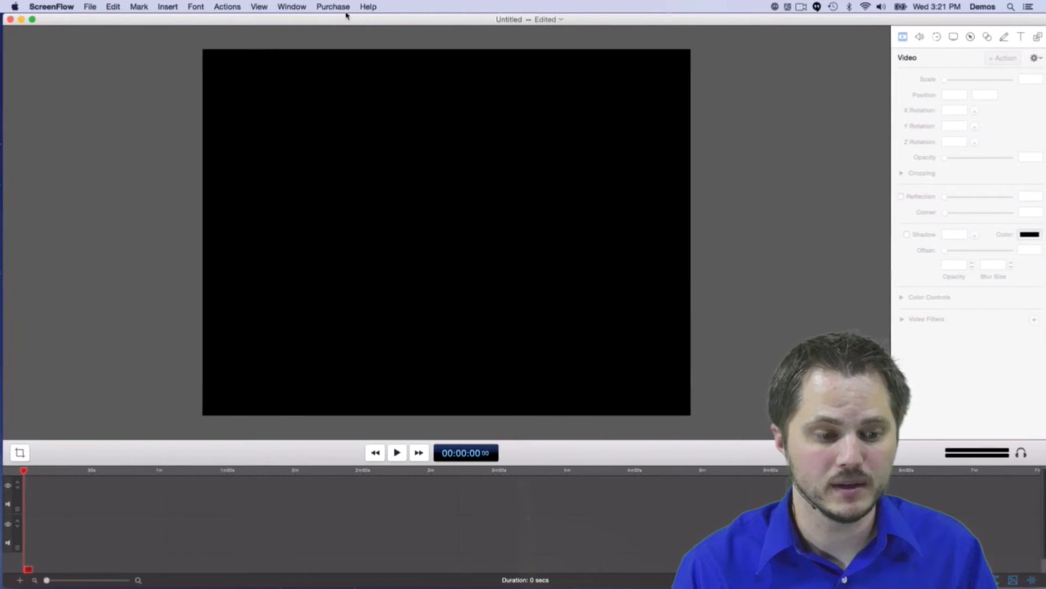
{"action": "left_click_drag", "start_coordinate": [1003, 20], "coordinate": [998, 20]}
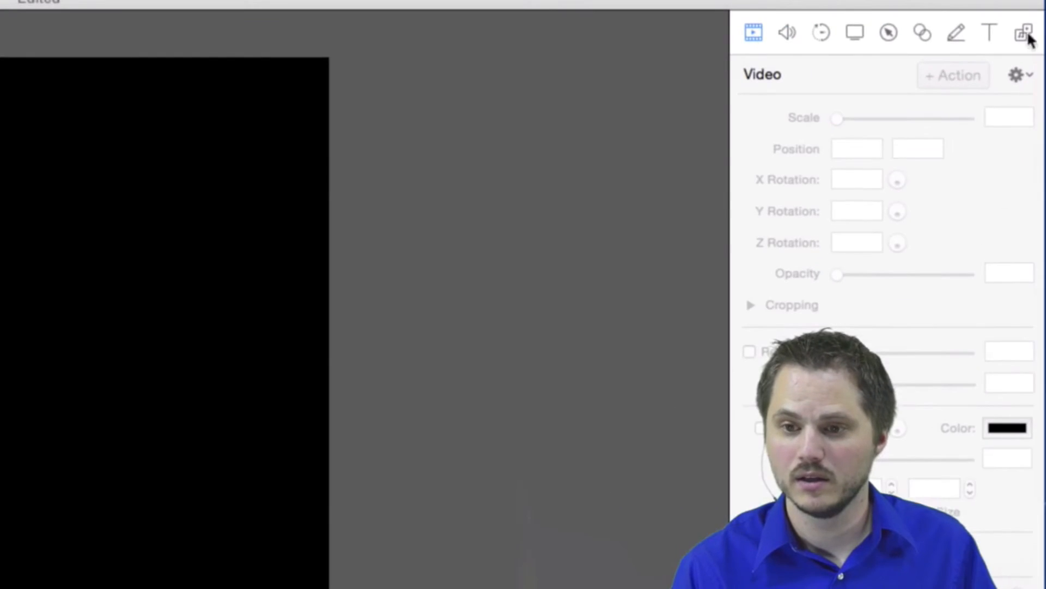
Import social-icons.jpg from the Make Cool Gifs folder on the Desktop into the media library.
{"action": "left_click", "coordinate": [1036, 39]}
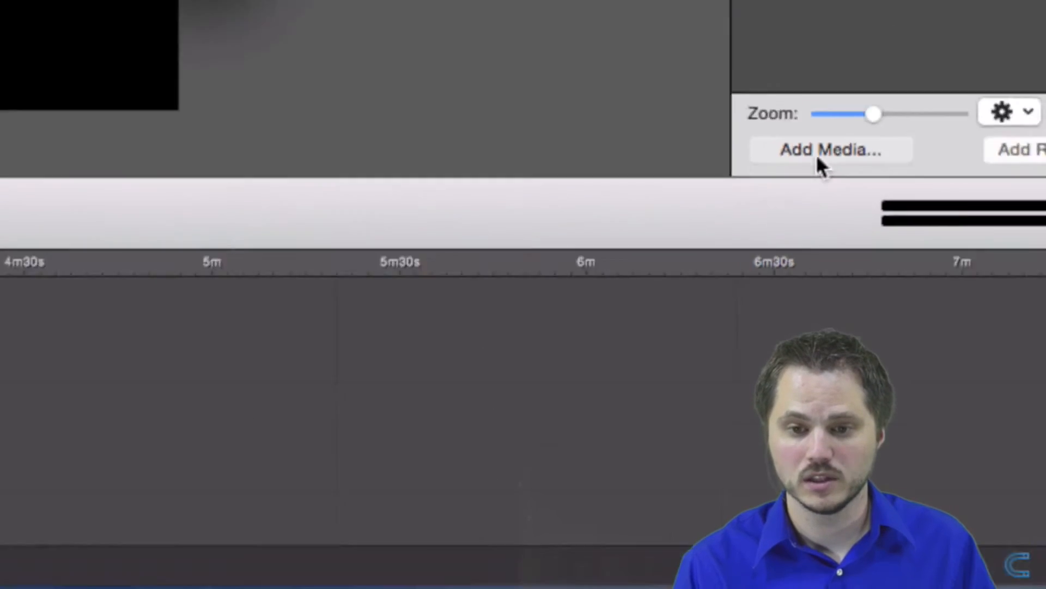
{"action": "left_click", "coordinate": [817, 155]}
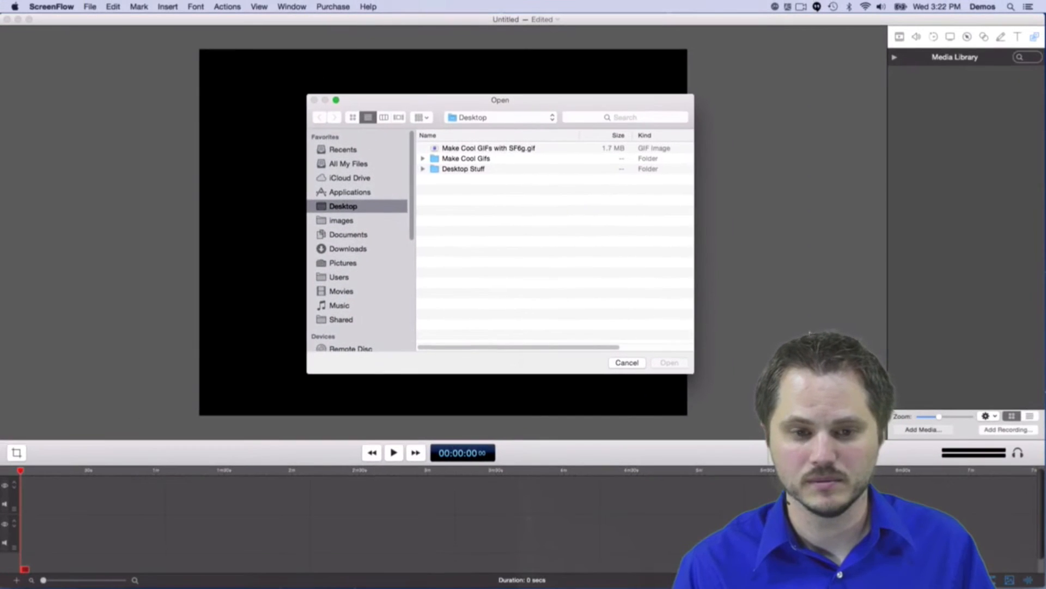
{"action": "left_click", "coordinate": [475, 149]}
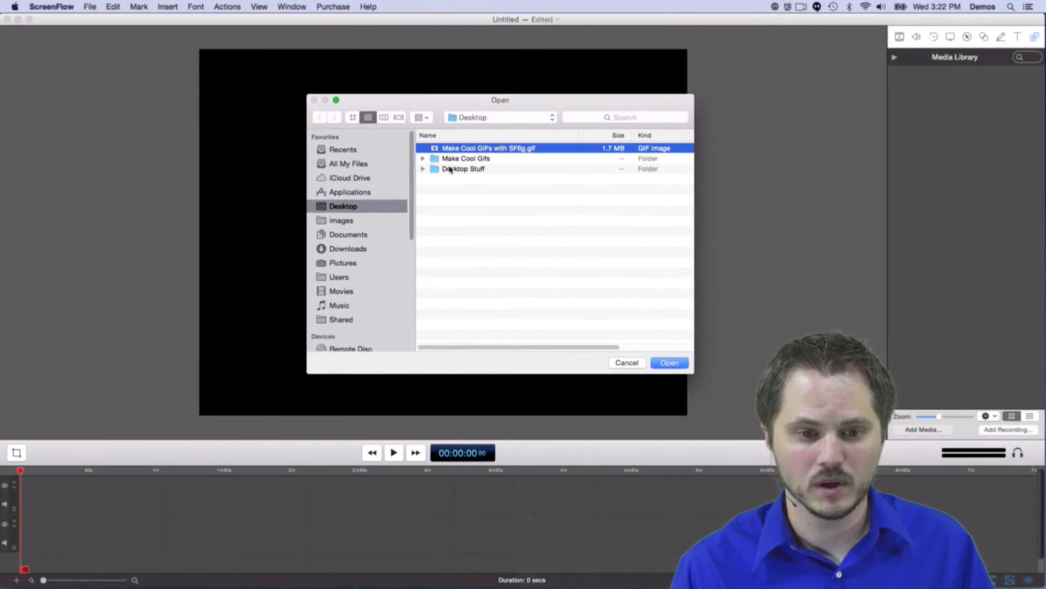
{"action": "double_click", "coordinate": [461, 159]}
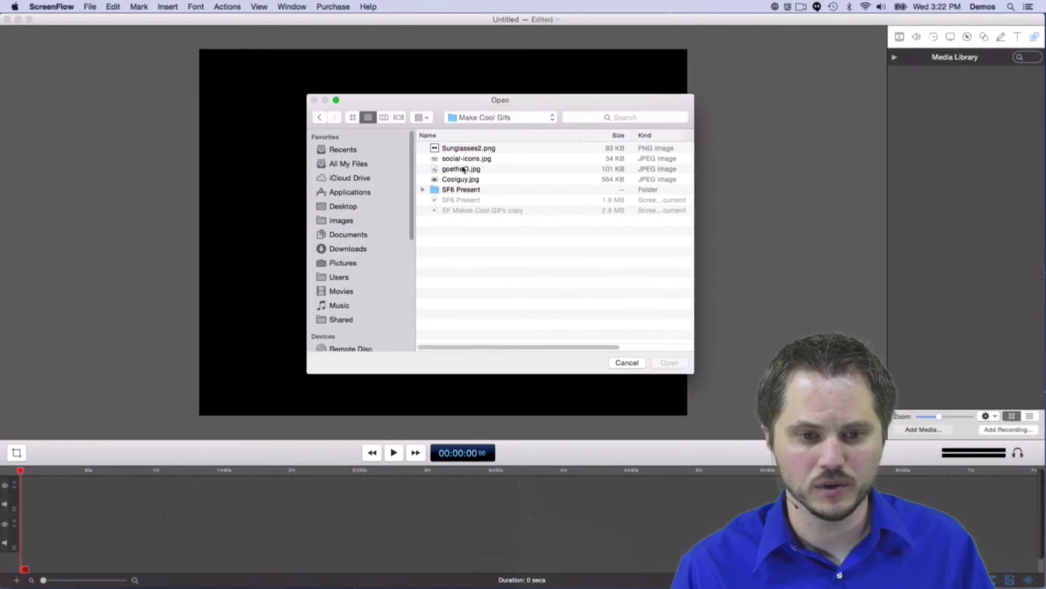
{"action": "left_click", "coordinate": [461, 159]}
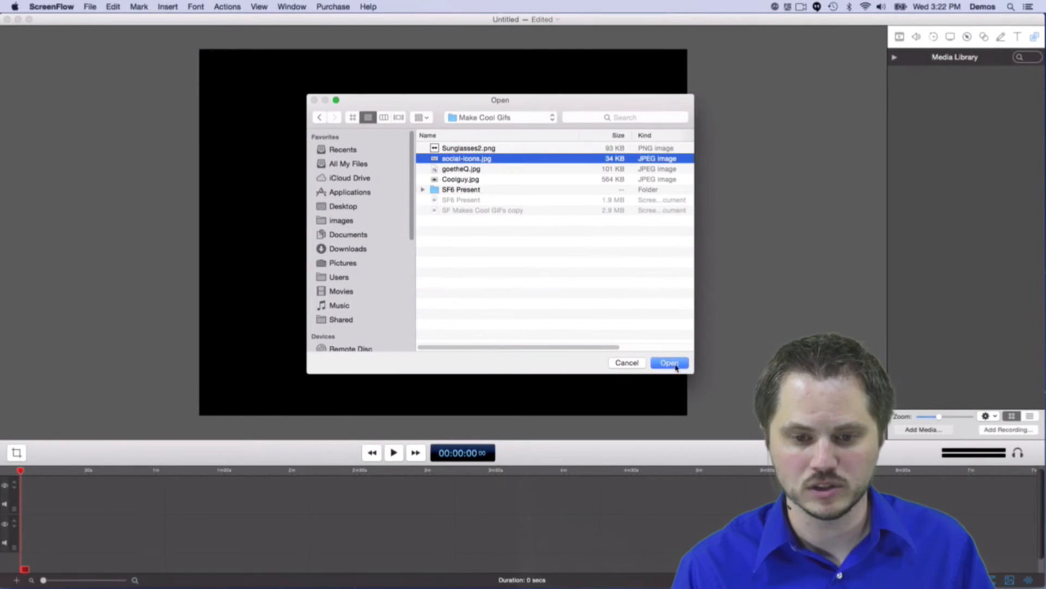
{"action": "left_click", "coordinate": [670, 363]}
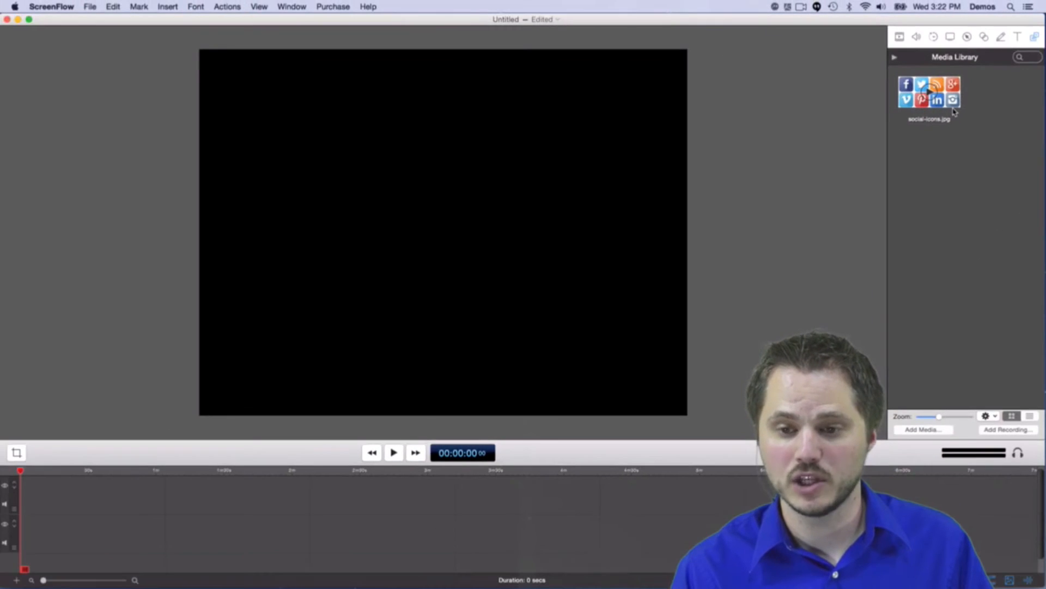
Enlarge the timeline area and place social-icons.jpg on the first track at the start of the timeline.
{"action": "left_click", "coordinate": [949, 91]}
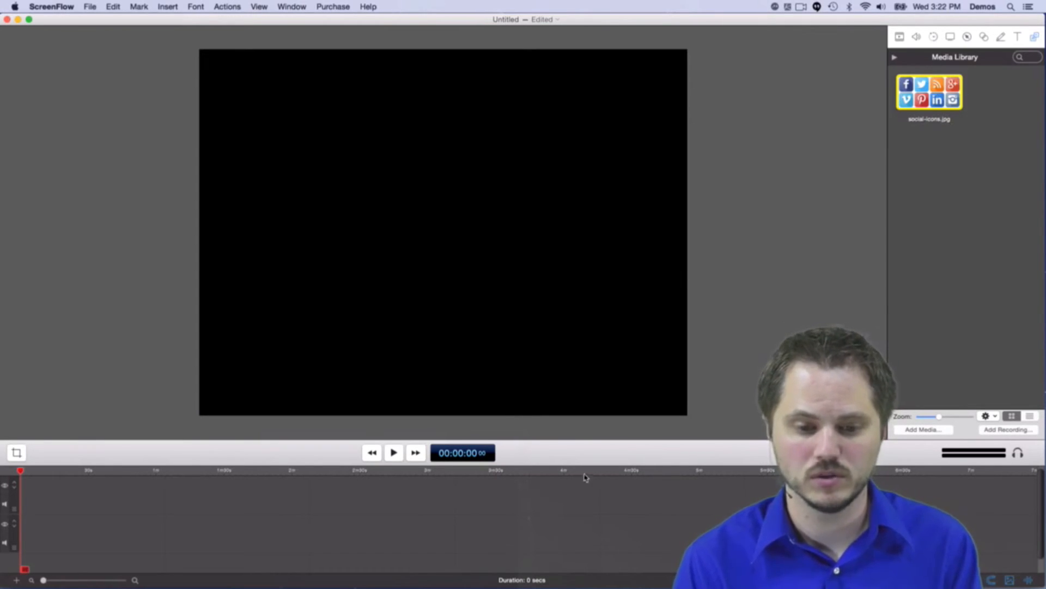
{"action": "left_click_drag", "start_coordinate": [589, 463], "coordinate": [592, 330]}
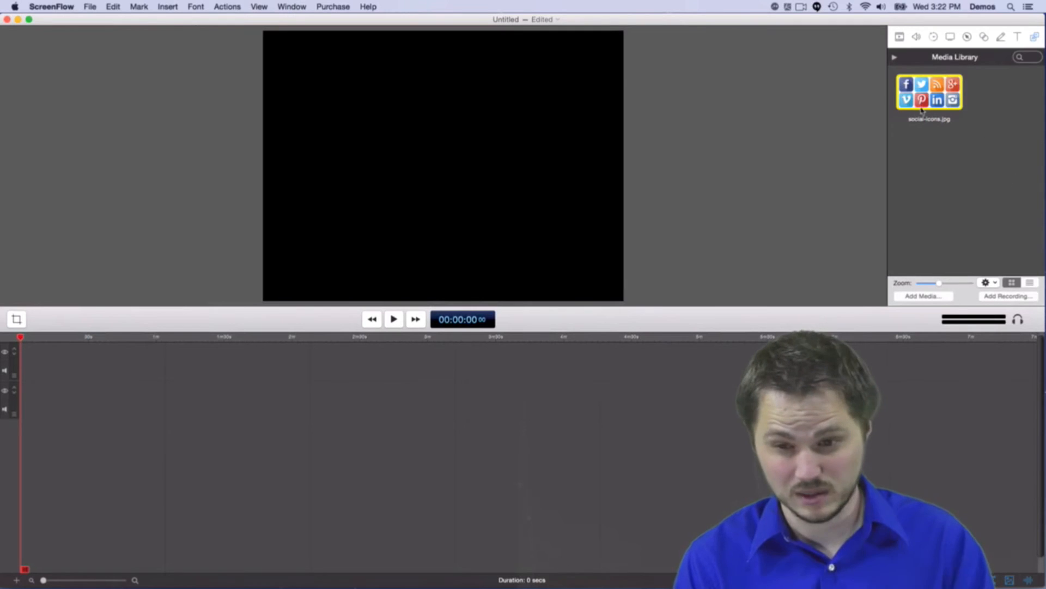
{"action": "left_click_drag", "start_coordinate": [928, 91], "coordinate": [26, 372]}
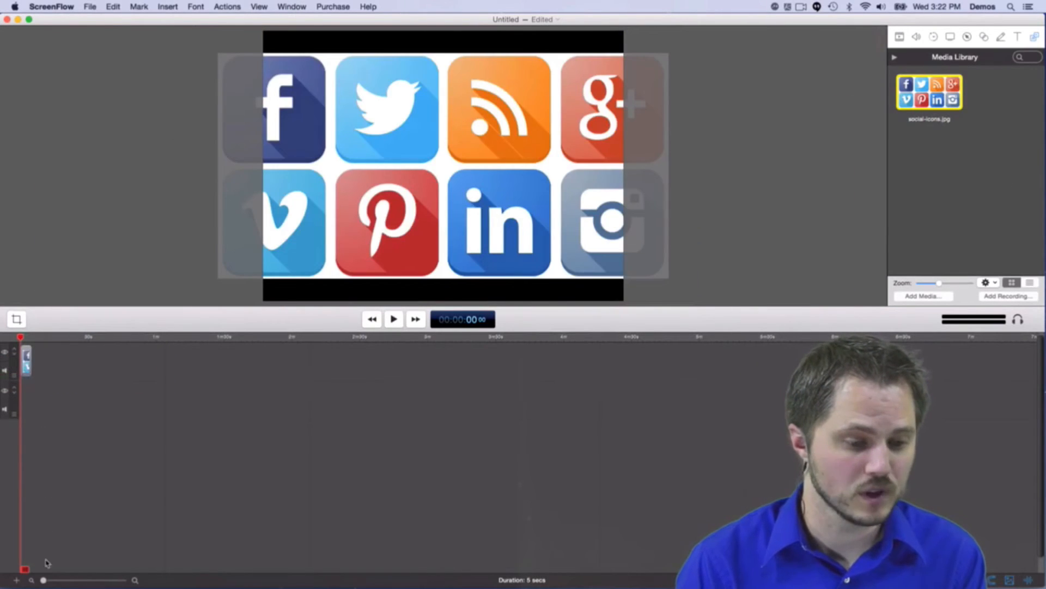
{"action": "left_click_drag", "start_coordinate": [42, 581], "coordinate": [86, 580]}
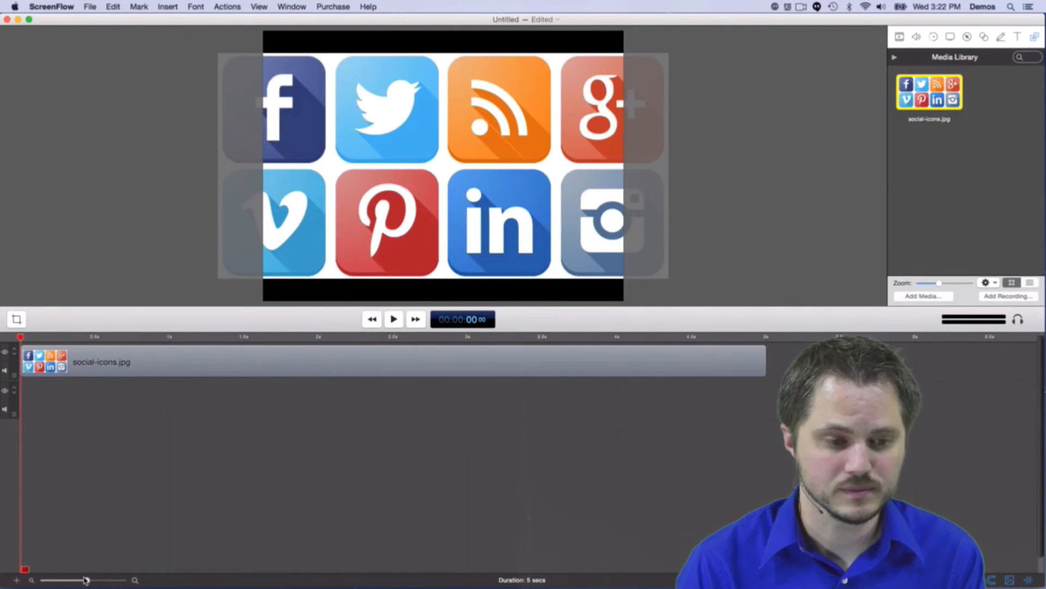
{"action": "left_click", "coordinate": [182, 370]}
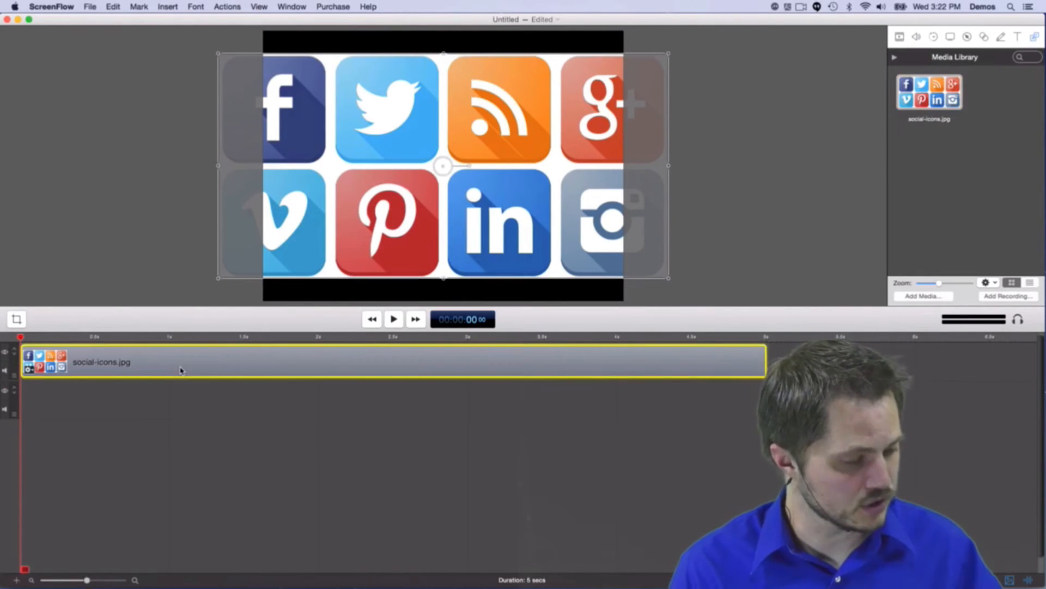
Stack three more social-icons.jpg clips on separate tracks below the first, all starting at 0 s.
{"action": "left_click_drag", "start_coordinate": [939, 94], "coordinate": [197, 400]}
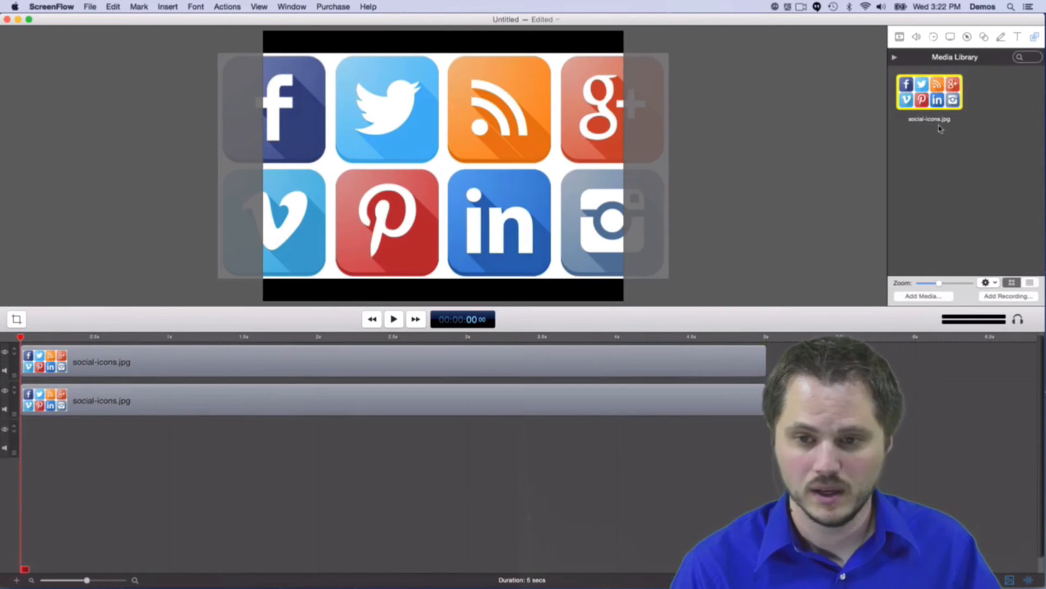
{"action": "left_click_drag", "start_coordinate": [939, 128], "coordinate": [218, 439]}
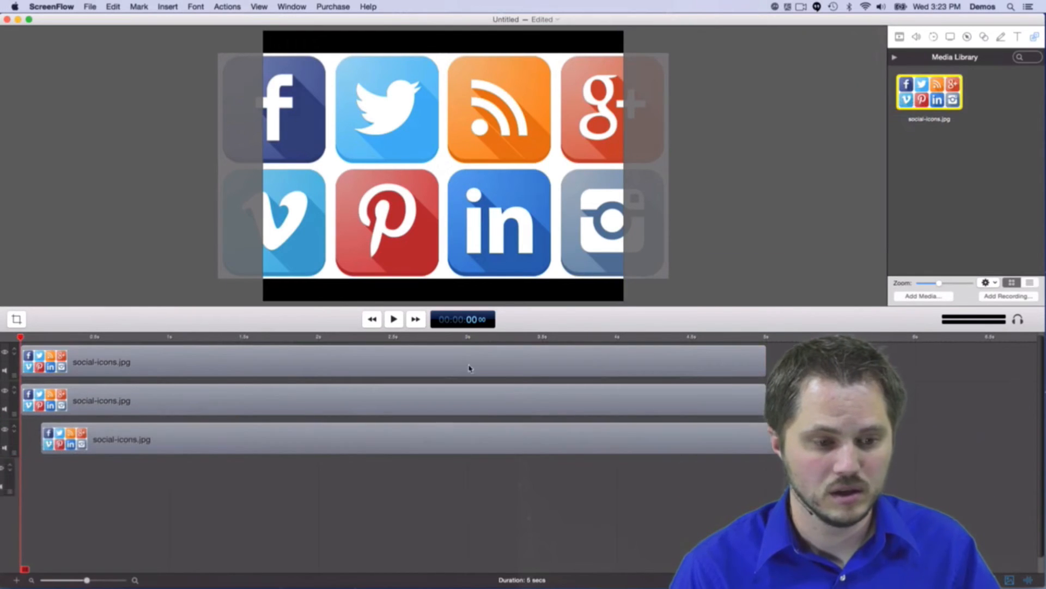
{"action": "left_click_drag", "start_coordinate": [434, 434], "coordinate": [338, 436]}
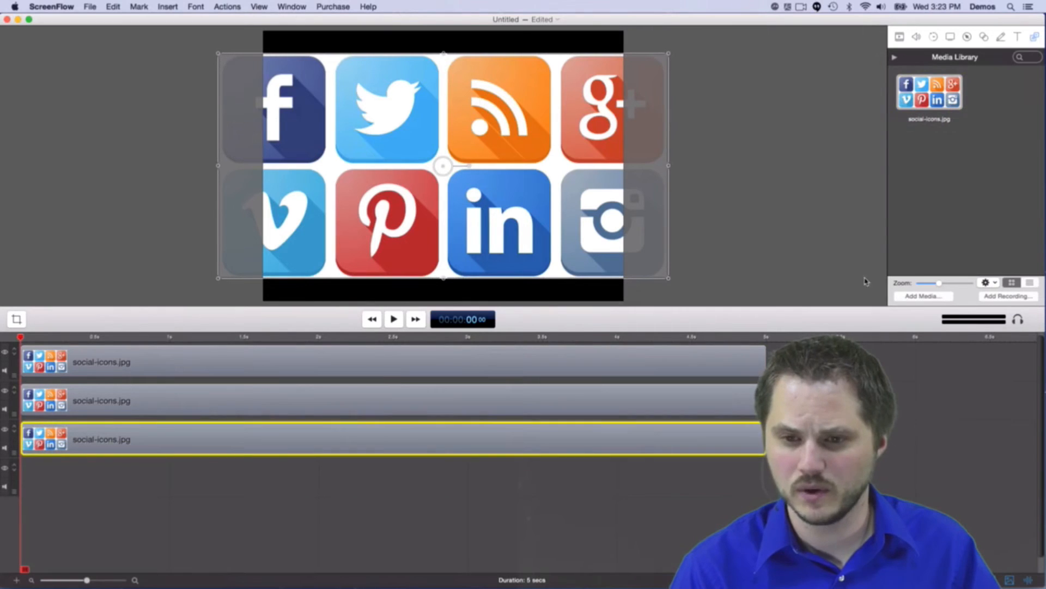
{"action": "left_click_drag", "start_coordinate": [939, 102], "coordinate": [26, 470]}
Copy all four social-icons.jpg clips and paste the duplicates at the 5-second mark.
{"action": "left_click_drag", "start_coordinate": [769, 349], "coordinate": [582, 506]}
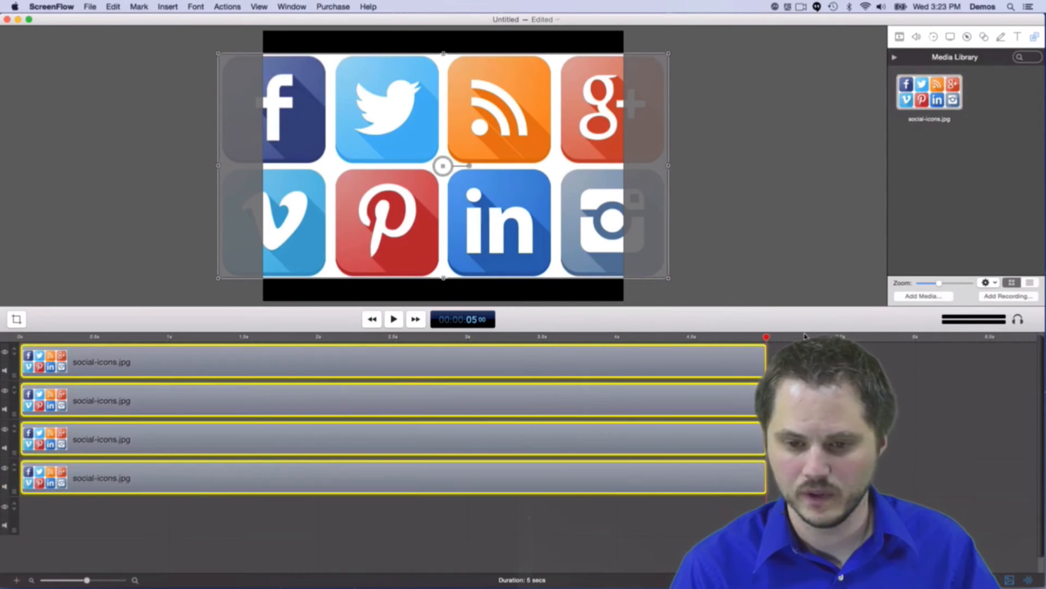
{"action": "key", "text": "super+v"}
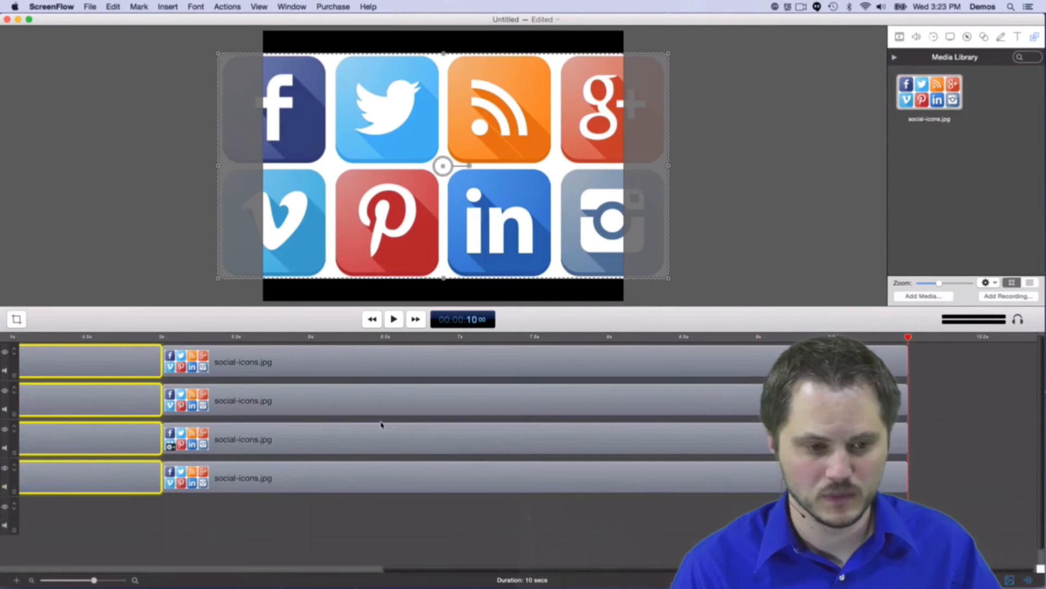
{"action": "scroll", "coordinate": [275, 452], "scroll_direction": "down", "scroll_amount": 1}
{"action": "scroll", "coordinate": [580, 403], "scroll_direction": "up", "scroll_amount": 1}
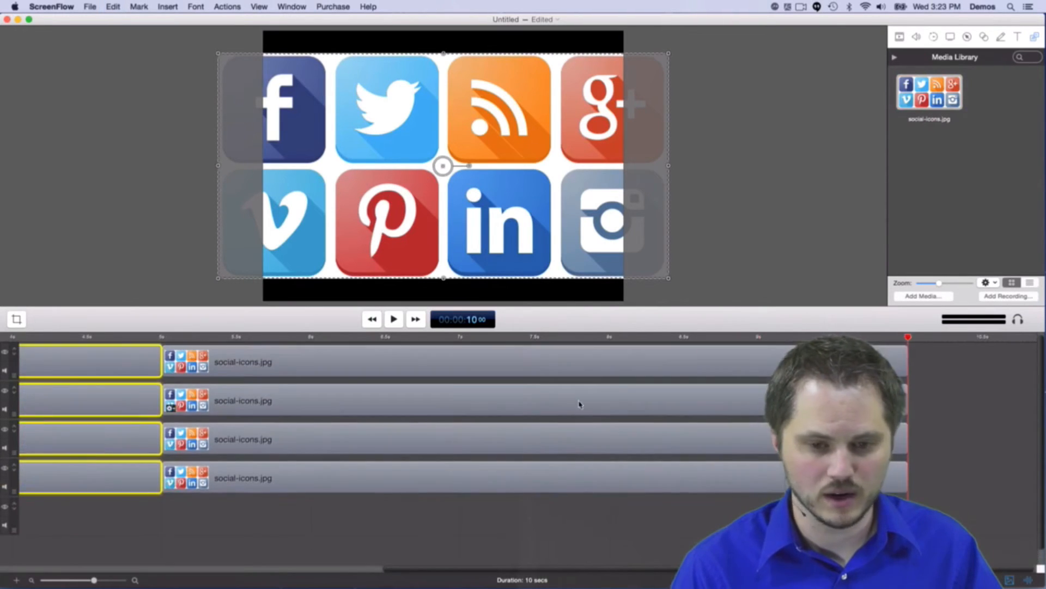
Move the four pasted clips onto new tracks below the originals and align them with the timeline's start.
{"action": "left_click_drag", "start_coordinate": [947, 354], "coordinate": [550, 536]}
{"action": "left_click_drag", "start_coordinate": [376, 360], "coordinate": [372, 400]}
{"action": "left_click_drag", "start_coordinate": [372, 480], "coordinate": [412, 495]}
{"action": "left_click_drag", "start_coordinate": [376, 405], "coordinate": [343, 511]}
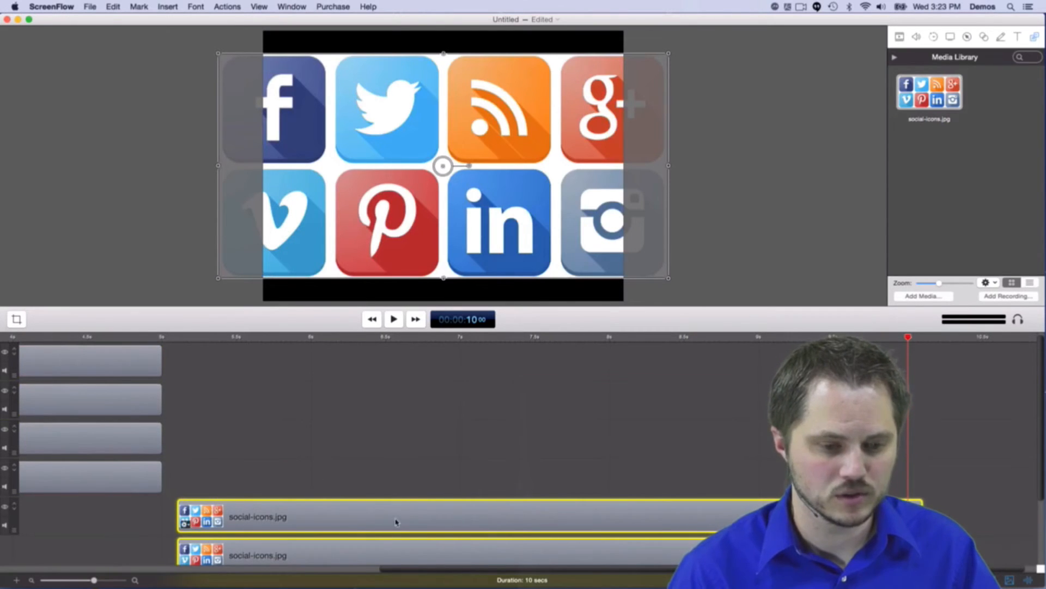
{"action": "left_click_drag", "start_coordinate": [396, 522], "coordinate": [27, 522]}
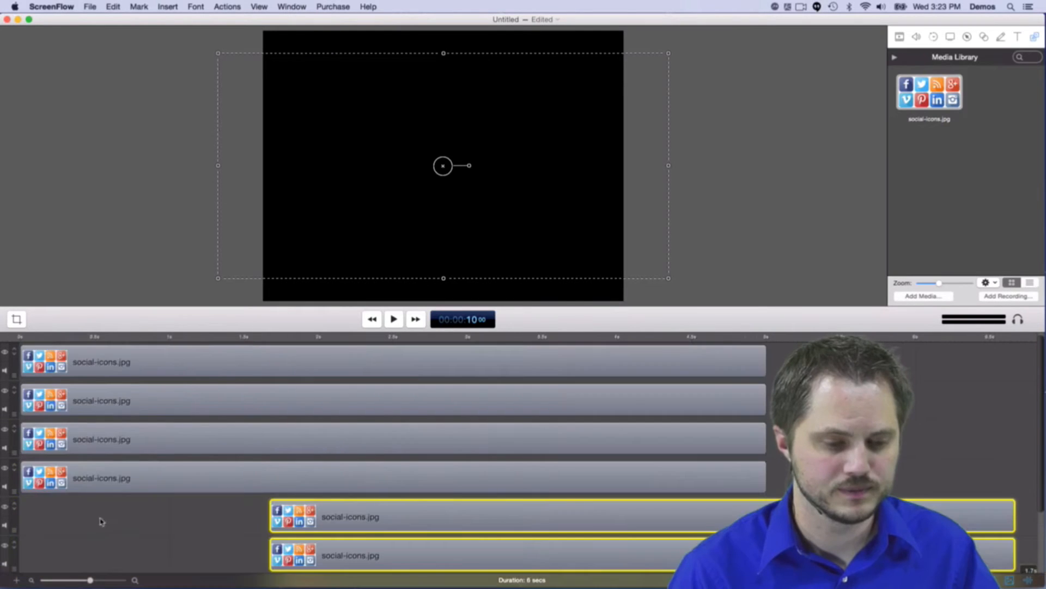
{"action": "left_click_drag", "start_coordinate": [427, 520], "coordinate": [104, 527]}
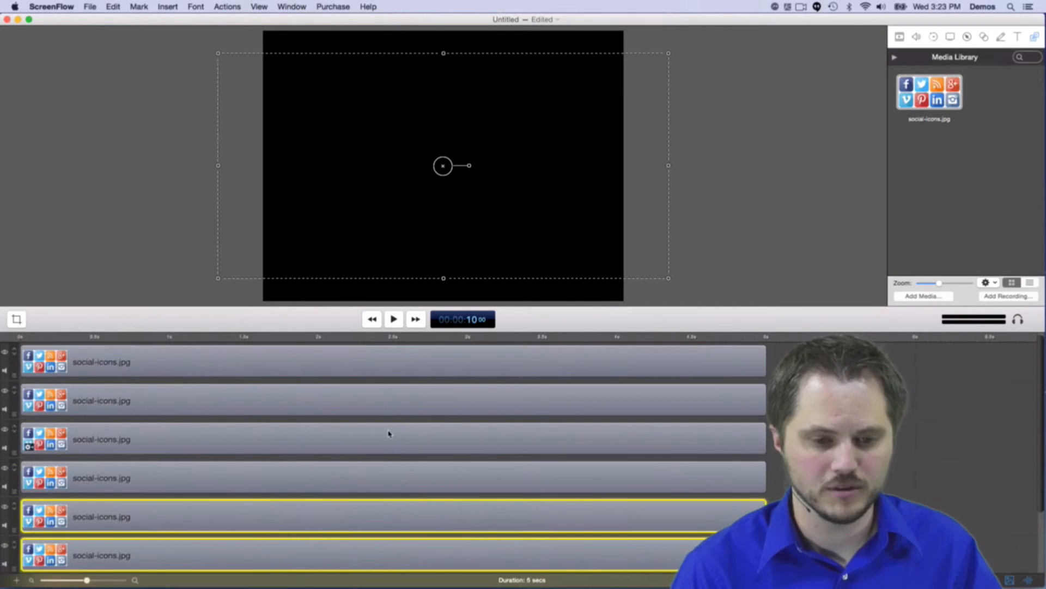
Give the timeline more height to show the stacked tracks and set the playhead to 00:00:01 10.
{"action": "scroll", "coordinate": [388, 434], "scroll_direction": "down", "scroll_amount": 2}
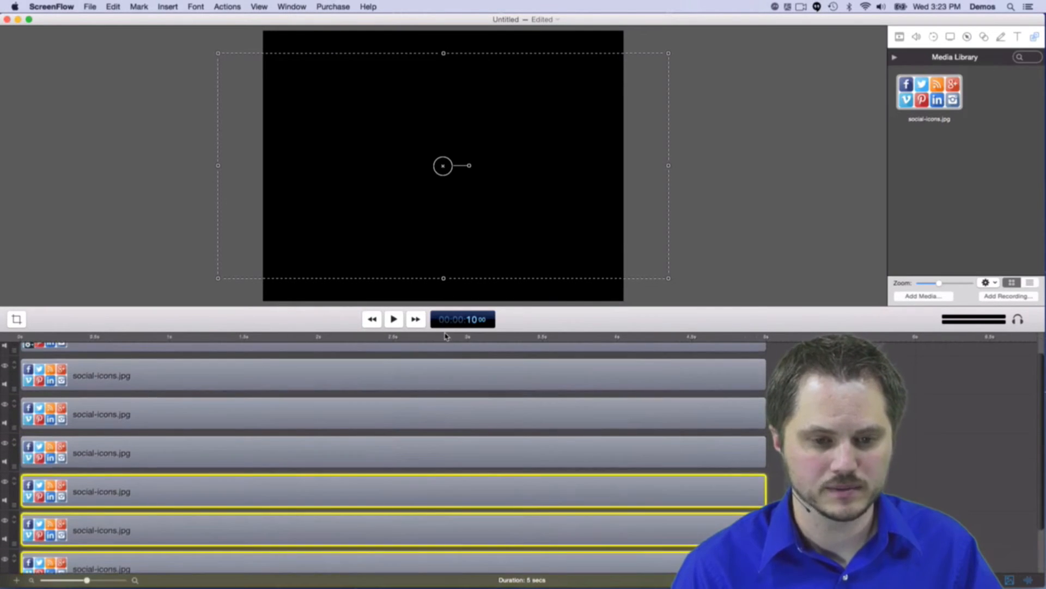
{"action": "left_click_drag", "start_coordinate": [445, 331], "coordinate": [448, 289]}
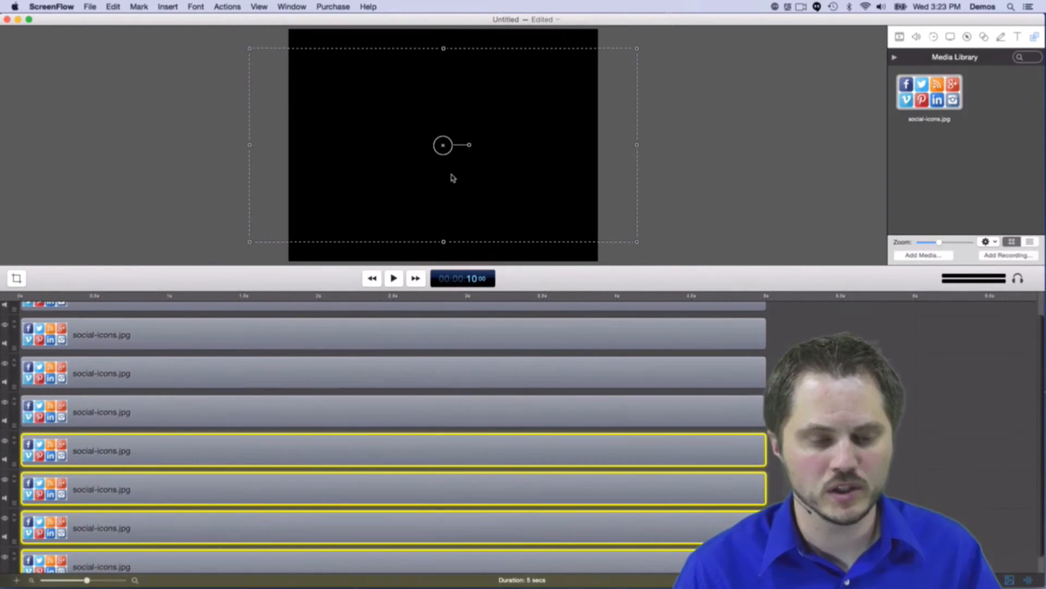
{"action": "left_click", "coordinate": [218, 297]}
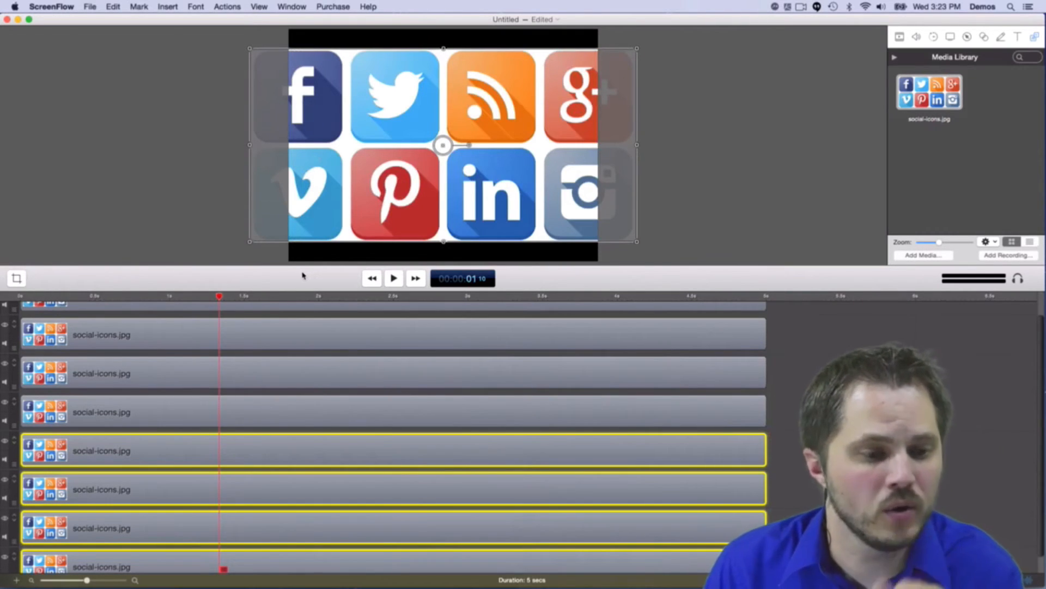
Change the canvas background colour to white by sampling the gap between the social icons, and apply the canvas settings.
{"action": "left_click", "coordinate": [17, 279]}
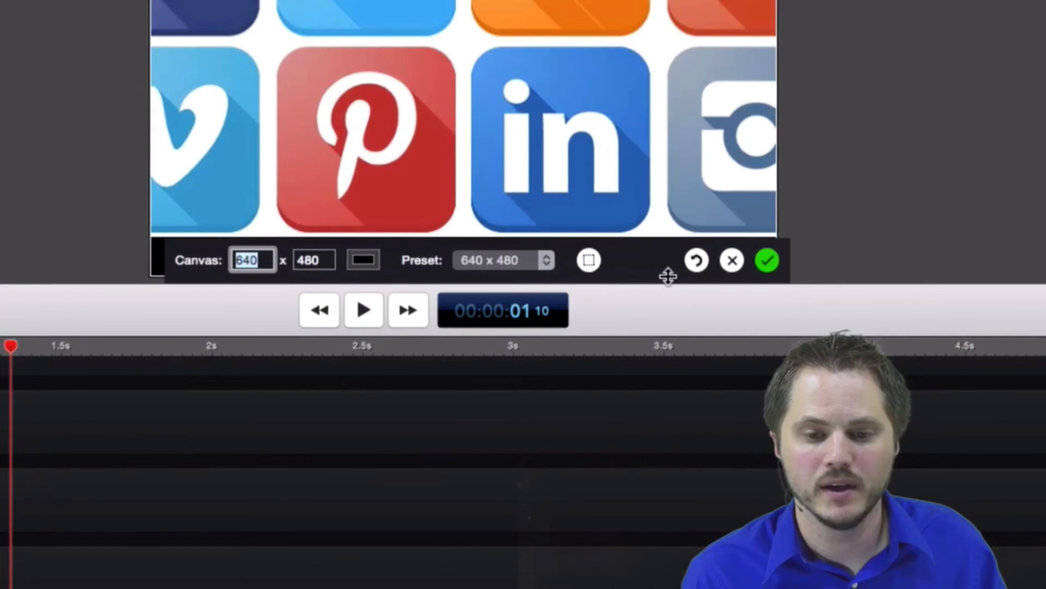
{"action": "left_click", "coordinate": [364, 261]}
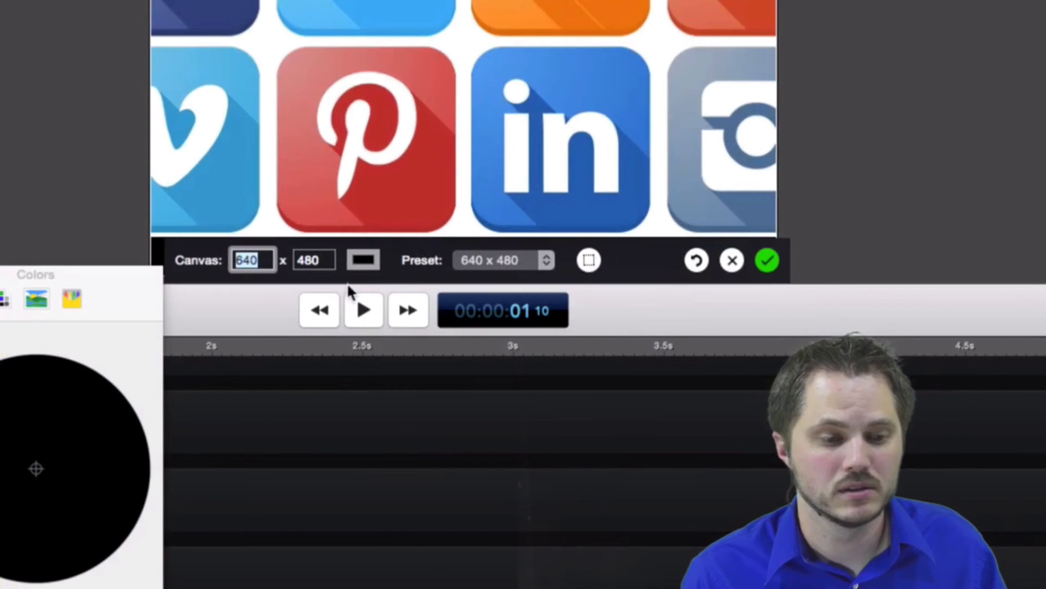
{"action": "left_click_drag", "start_coordinate": [118, 289], "coordinate": [598, 116]}
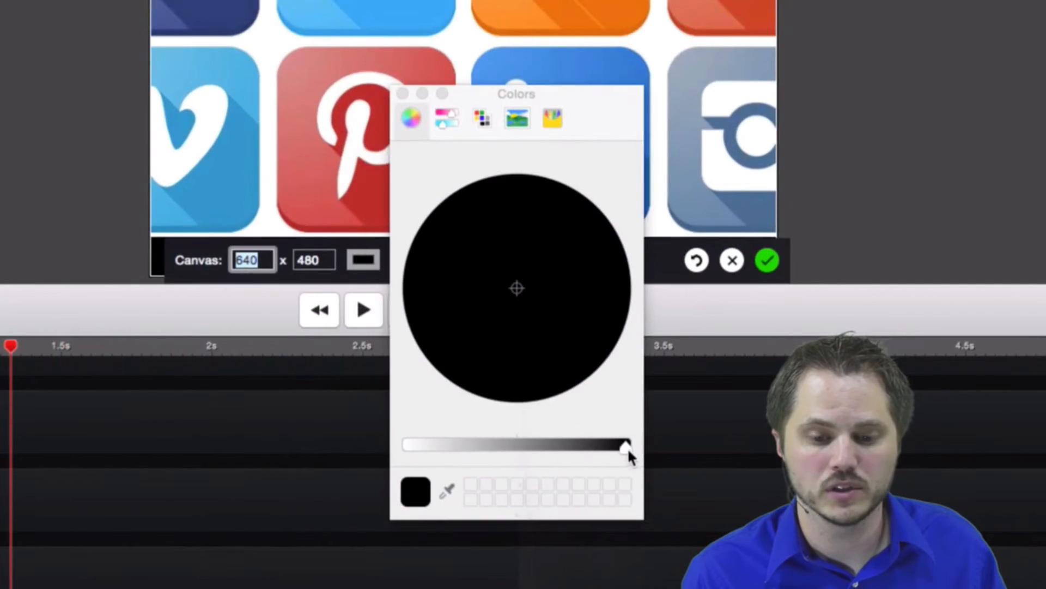
{"action": "left_click", "coordinate": [447, 490]}
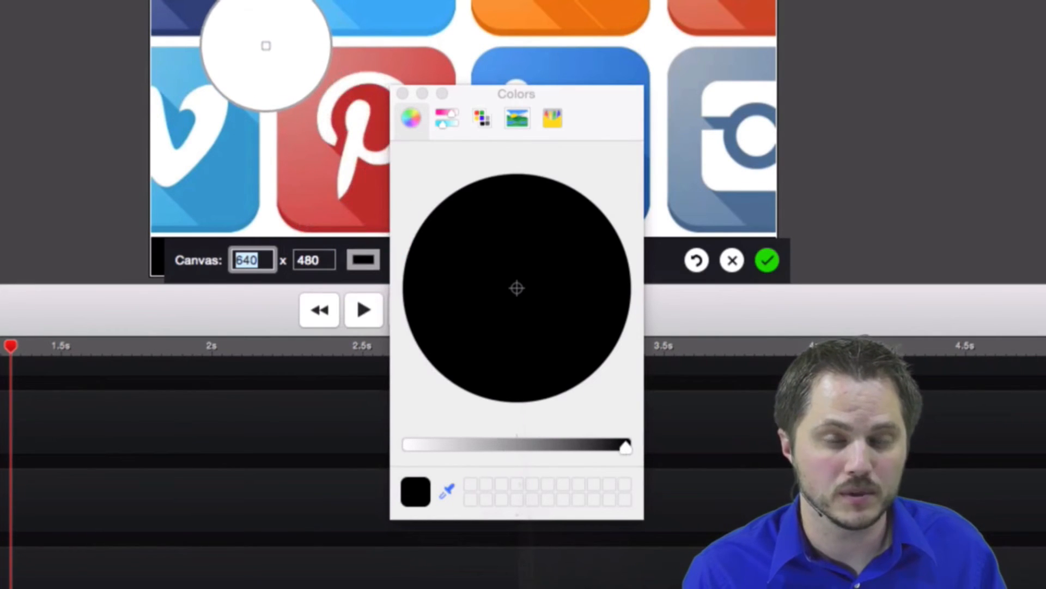
{"action": "left_click", "coordinate": [266, 45]}
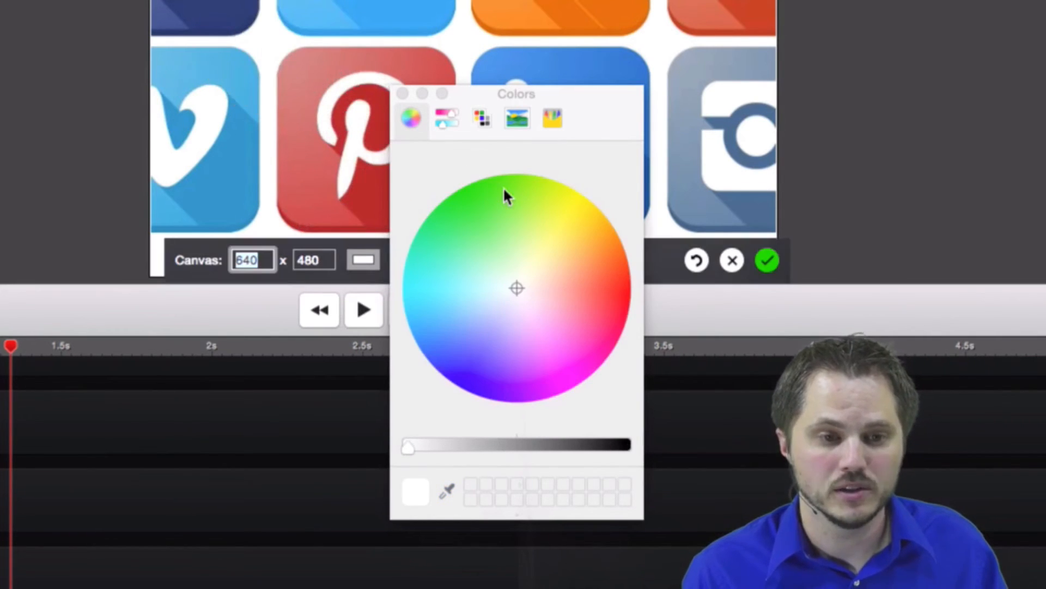
{"action": "left_click", "coordinate": [401, 93]}
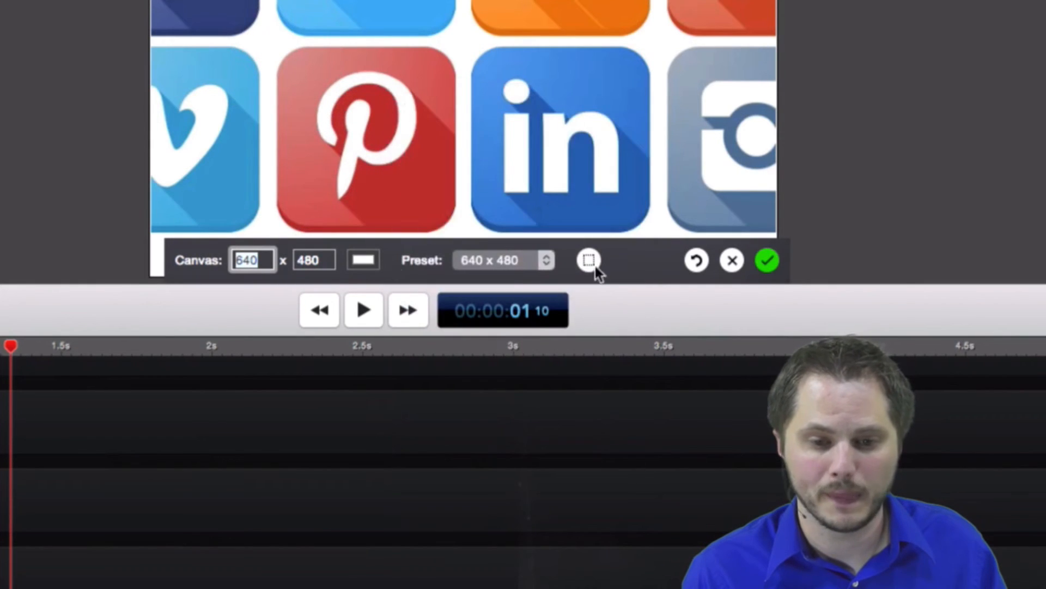
{"action": "left_click", "coordinate": [763, 262]}
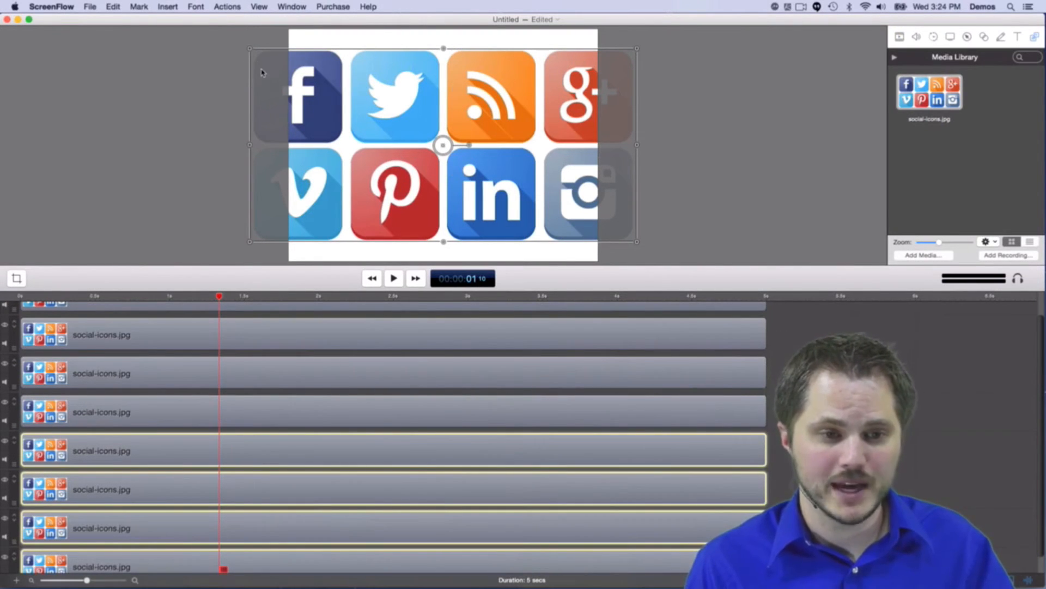
Select all the stacked social-icons.jpg clips, scale them down together to fit the canvas width, and place the icon grid in its lower part.
{"action": "scroll", "coordinate": [545, 393], "scroll_direction": "up", "scroll_amount": 3}
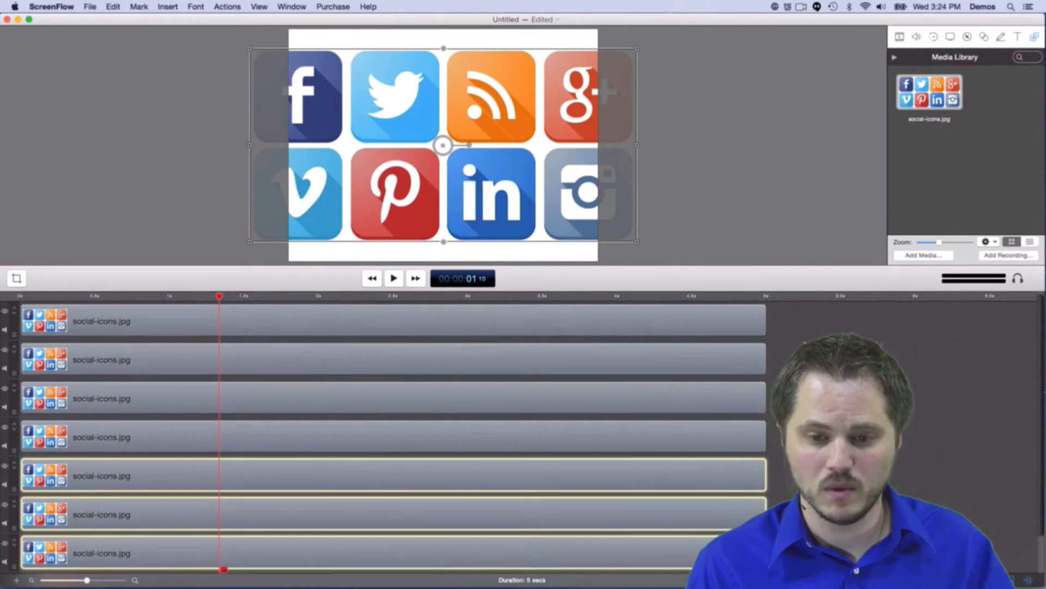
{"action": "left_click_drag", "start_coordinate": [792, 327], "coordinate": [440, 398]}
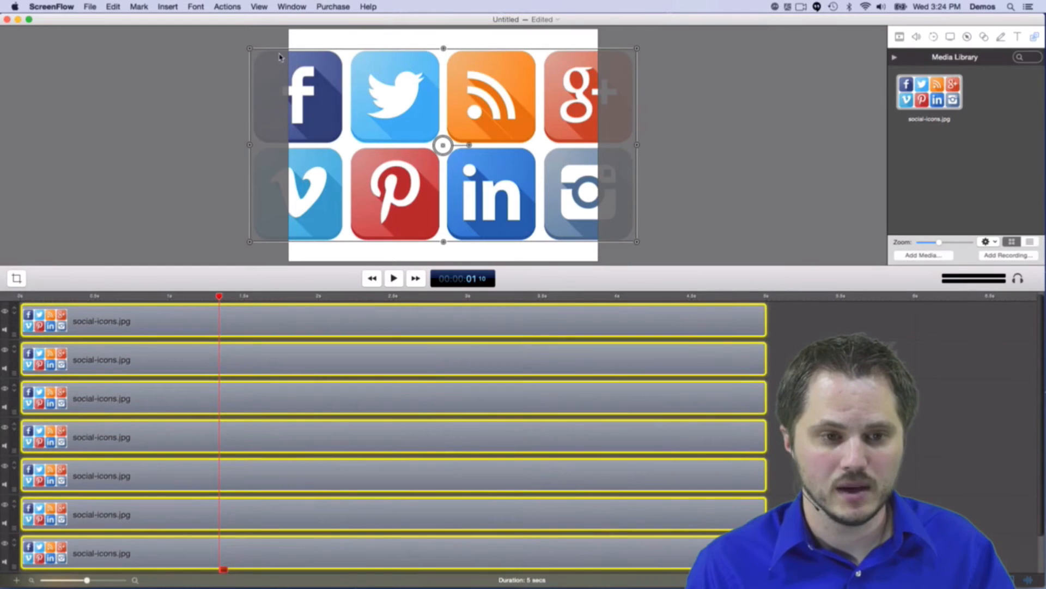
{"action": "left_click_drag", "start_coordinate": [251, 50], "coordinate": [344, 136]}
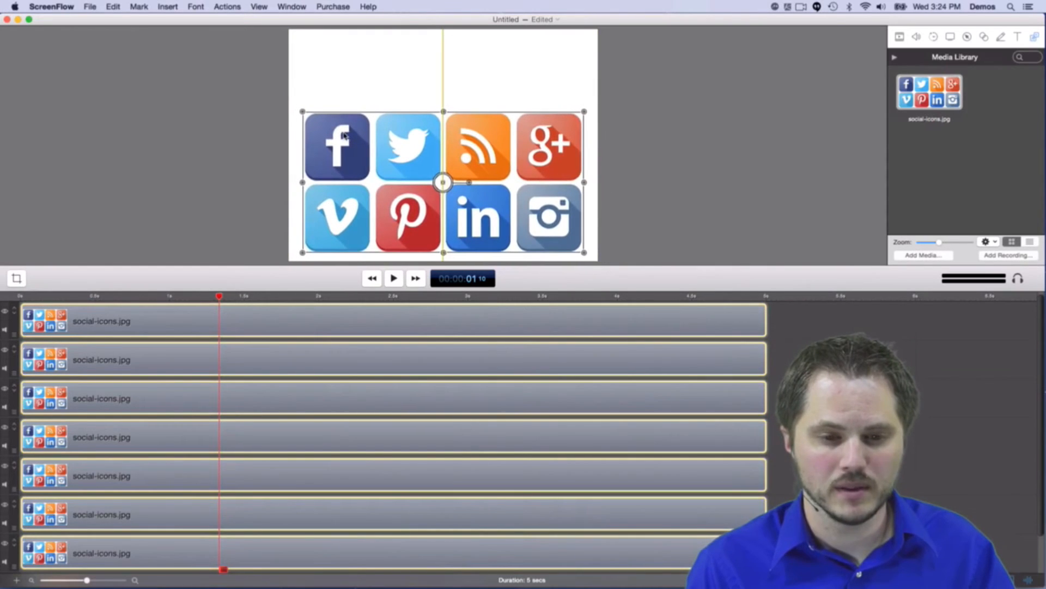
{"action": "mouse_move", "coordinate": [344, 133]}
{"action": "left_mouse_down"}
{"action": "mouse_move", "coordinate": [293, 111]}
{"action": "mouse_move", "coordinate": [325, 131]}
{"action": "left_mouse_up"}
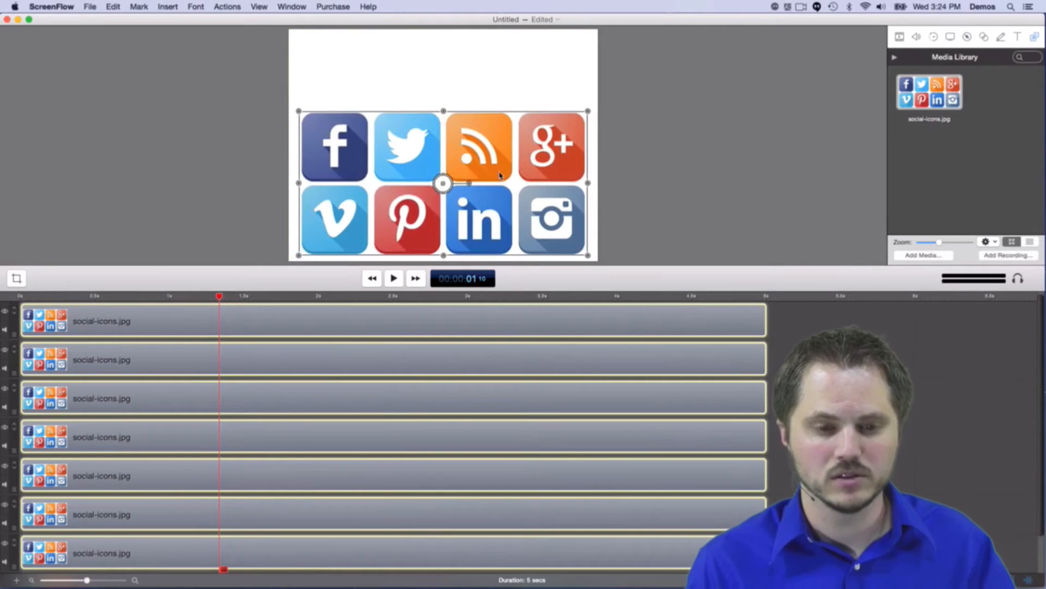
{"action": "left_click", "coordinate": [670, 147]}
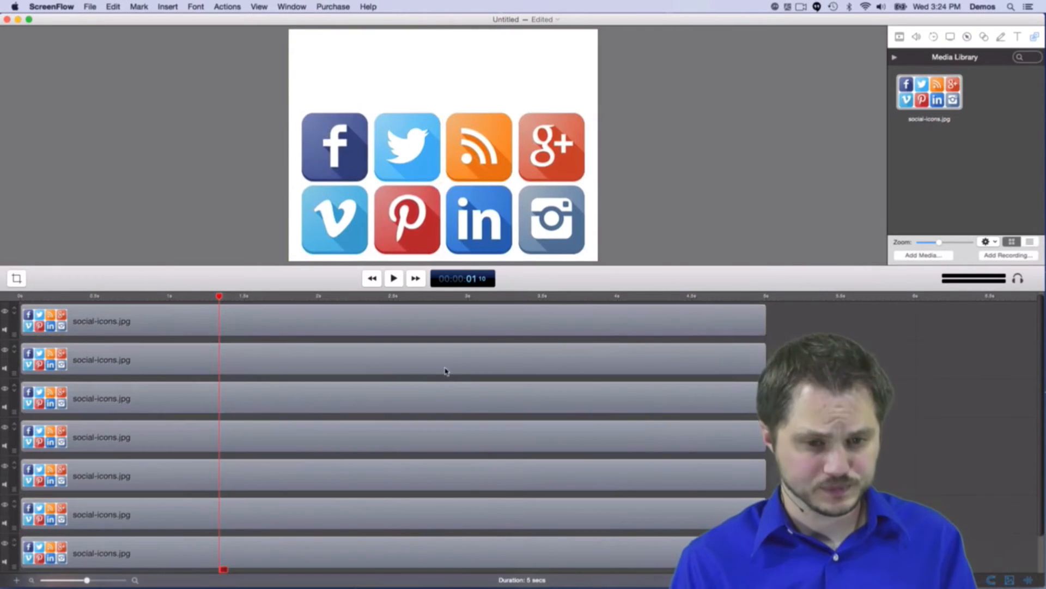
Crop the first track's social-icons.jpg clip from its right and bottom edges so it contains only the Facebook icon.
{"action": "left_click", "coordinate": [255, 315]}
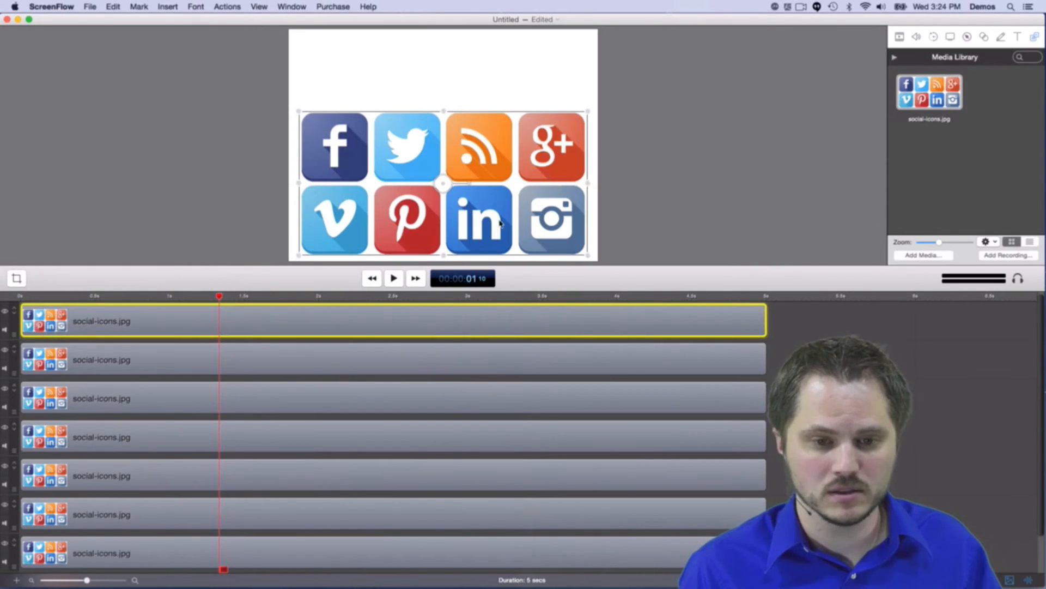
{"action": "left_click_drag", "start_coordinate": [587, 187], "coordinate": [372, 193]}
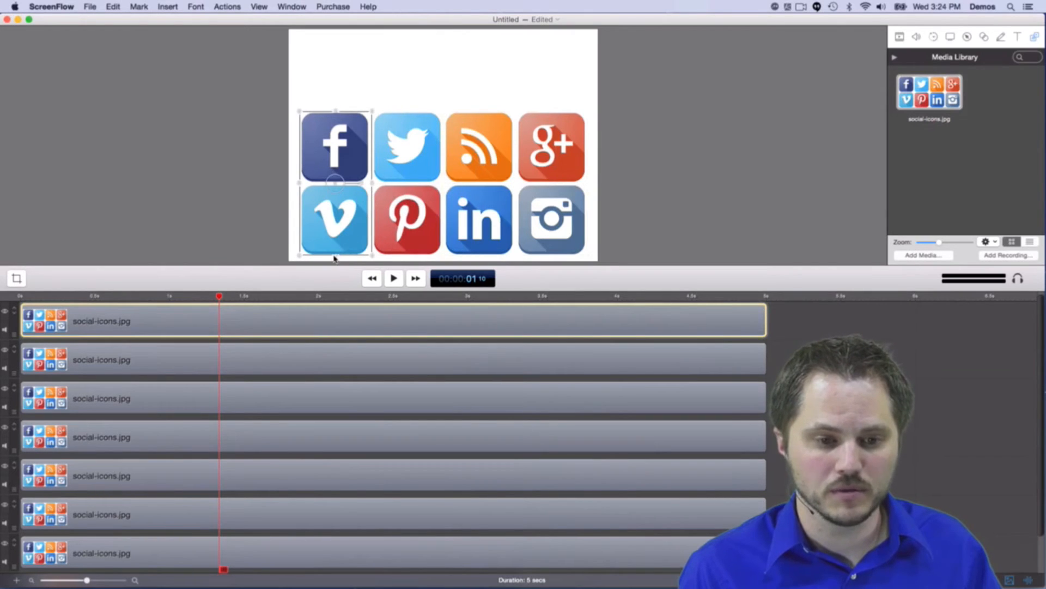
{"action": "left_click_drag", "start_coordinate": [334, 257], "coordinate": [332, 184]}
Examine the crop edges around the Facebook icon up close on the canvas.
{"action": "scroll", "coordinate": [334, 192], "scroll_direction": "up", "scroll_amount": 5}
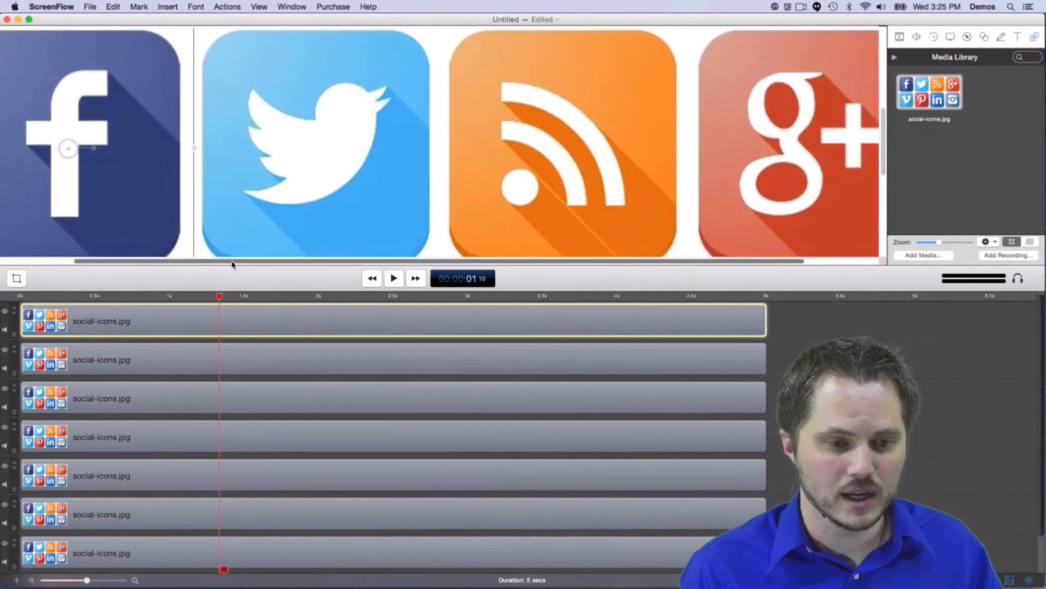
{"action": "scroll", "coordinate": [239, 245], "scroll_direction": "left", "scroll_amount": 5}
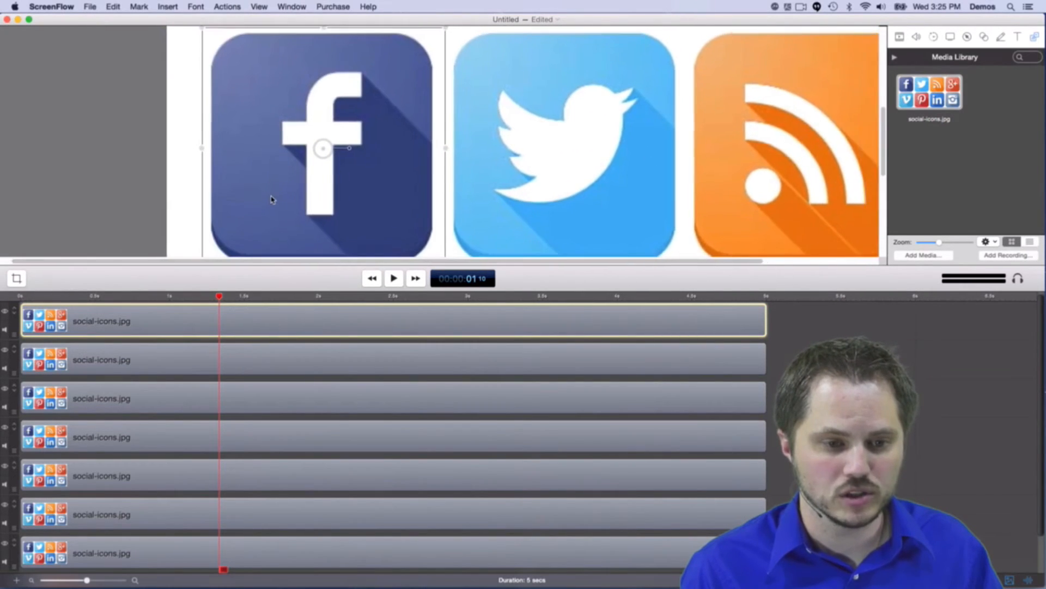
{"action": "scroll", "coordinate": [271, 199], "scroll_direction": "down", "scroll_amount": 1}
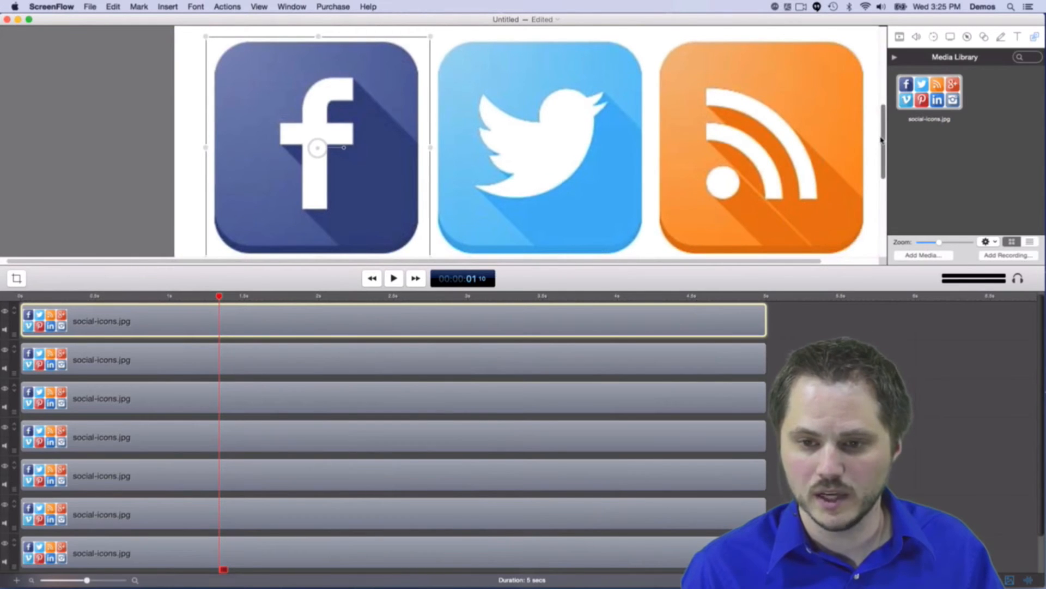
{"action": "scroll", "coordinate": [450, 145], "scroll_direction": "down", "scroll_amount": 3}
{"action": "scroll", "coordinate": [444, 144], "scroll_direction": "up", "scroll_amount": 2}
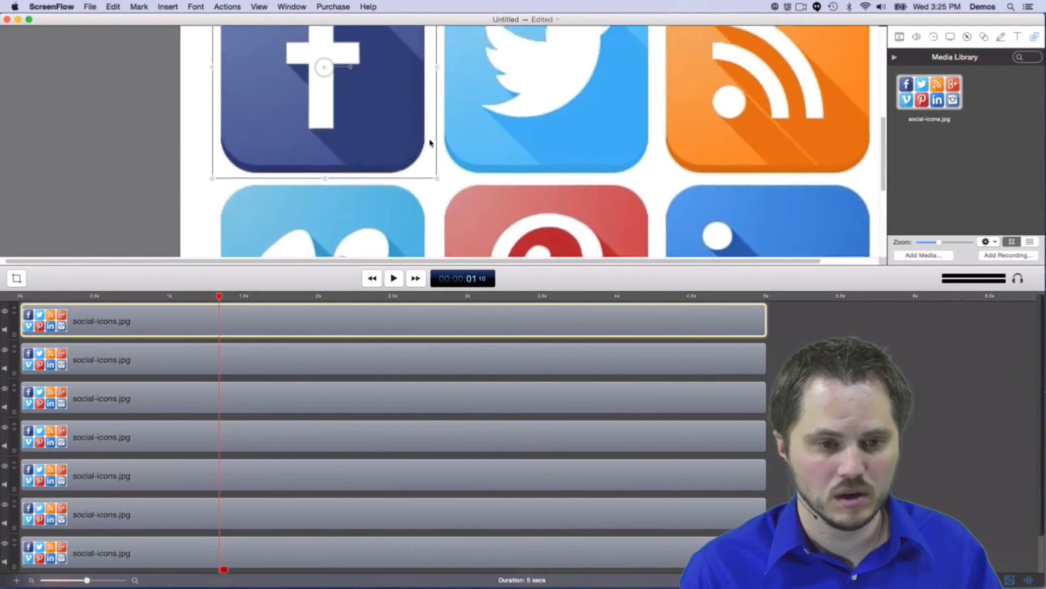
{"action": "scroll", "coordinate": [430, 143], "scroll_direction": "right", "scroll_amount": 1}
{"action": "scroll", "coordinate": [430, 143], "scroll_direction": "down", "scroll_amount": 1}
{"action": "scroll", "coordinate": [430, 143], "scroll_direction": "down", "scroll_amount": 2}
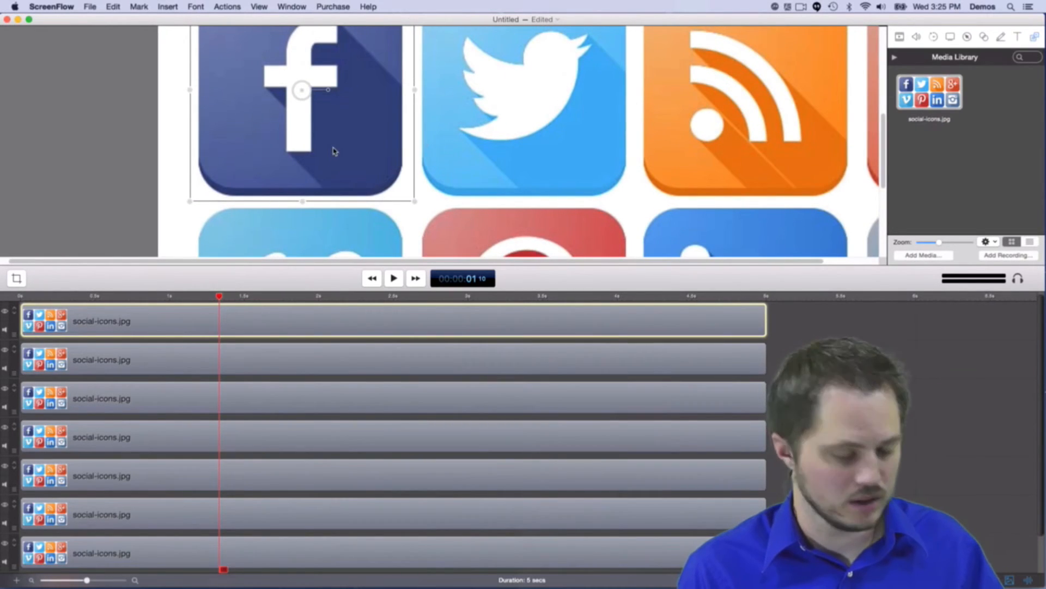
{"action": "scroll", "coordinate": [337, 146], "scroll_direction": "up", "scroll_amount": 8}
{"action": "scroll", "coordinate": [337, 146], "scroll_direction": "down", "scroll_amount": 7}
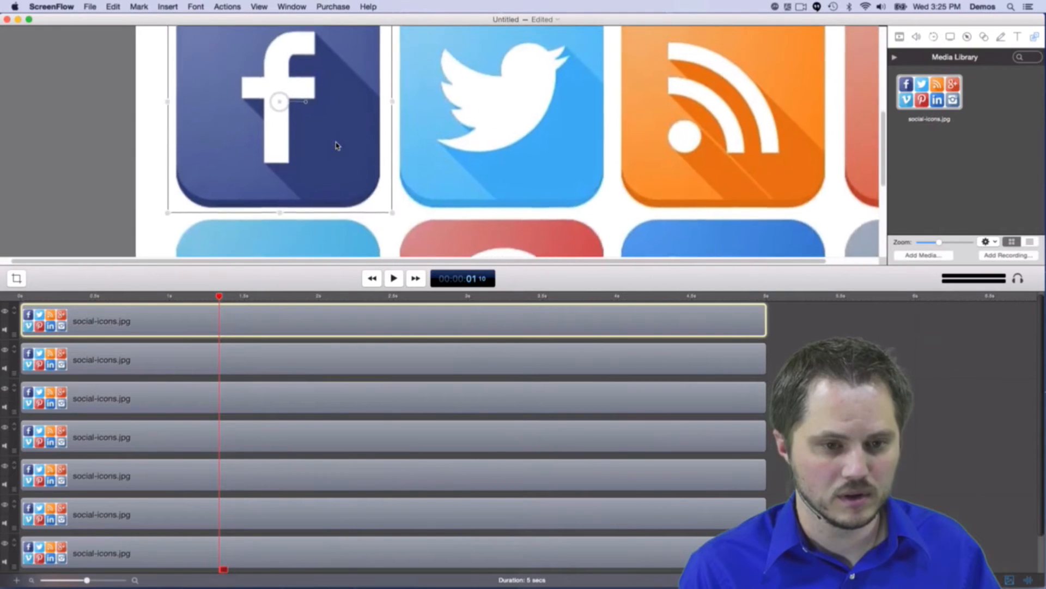
Crop the second track's social-icons.jpg clip on its left, right and bottom edges to only the Twitter icon.
{"action": "left_click", "coordinate": [299, 358]}
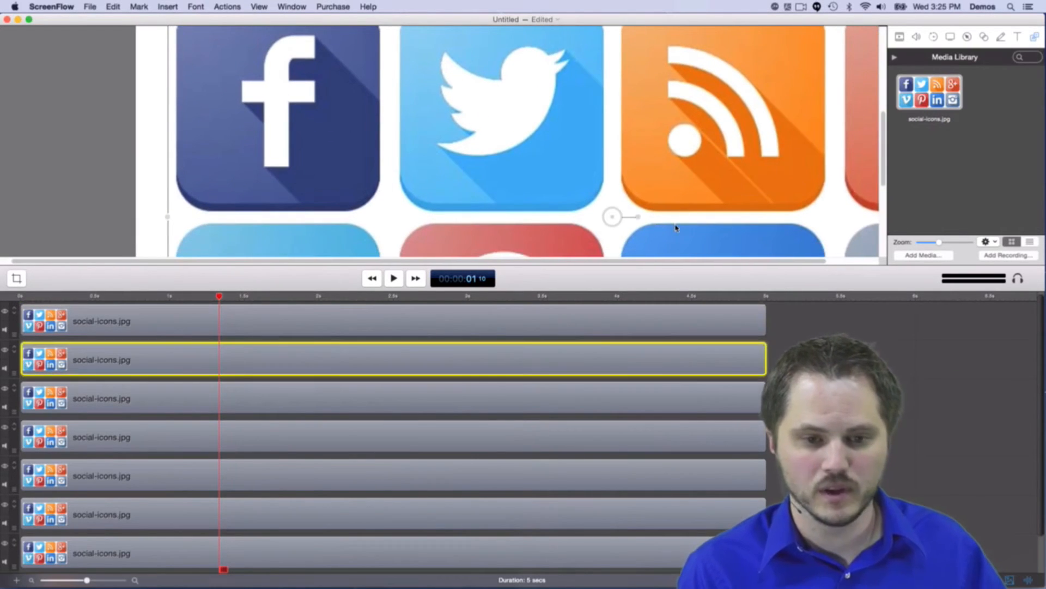
{"action": "scroll", "coordinate": [635, 196], "scroll_direction": "down", "scroll_amount": 3}
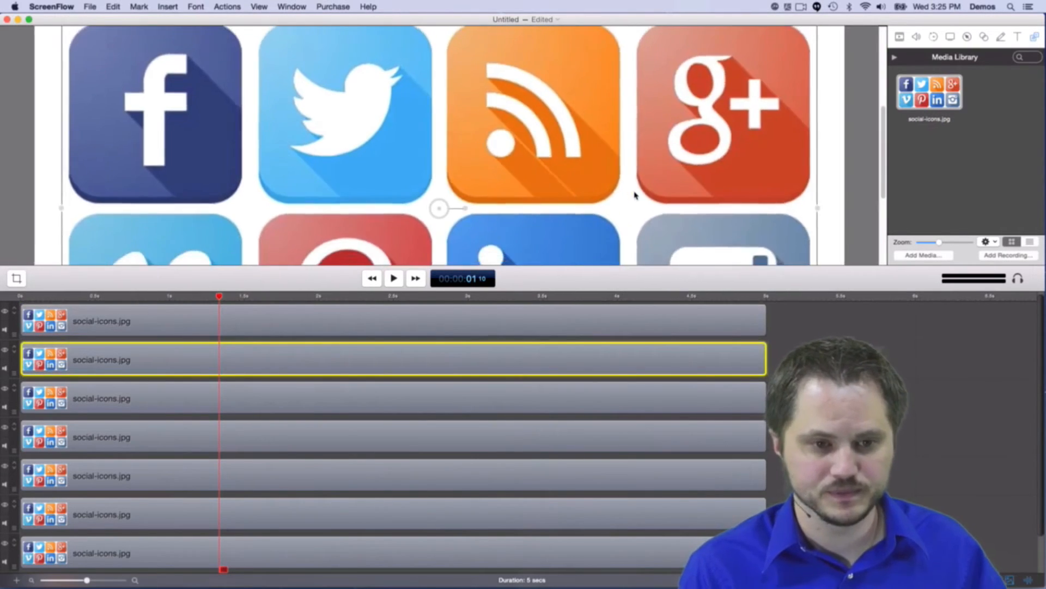
{"action": "scroll", "coordinate": [635, 196], "scroll_direction": "down", "scroll_amount": 3}
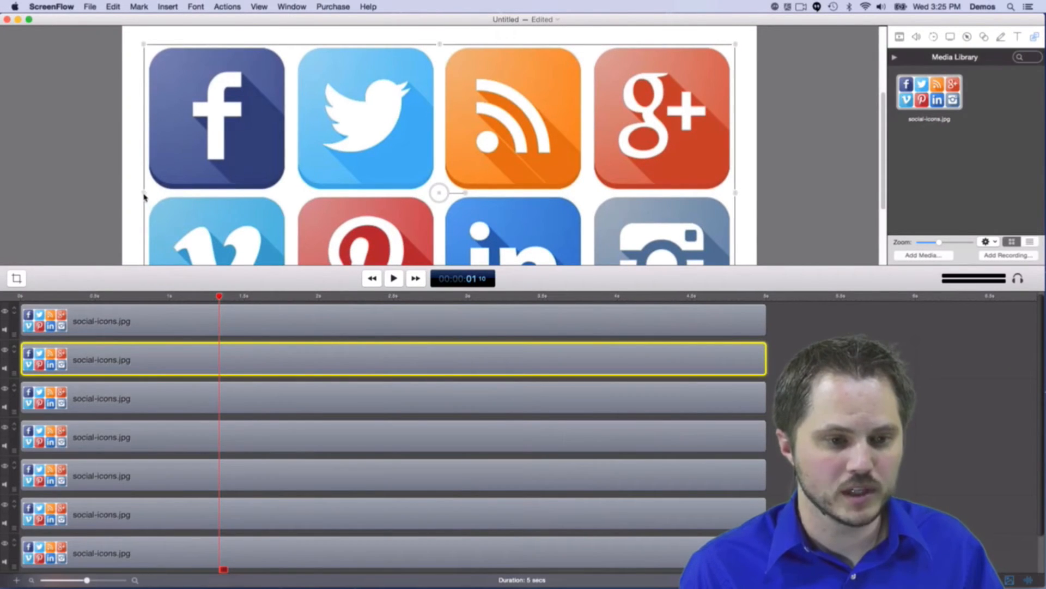
{"action": "left_click_drag", "start_coordinate": [144, 196], "coordinate": [294, 173]}
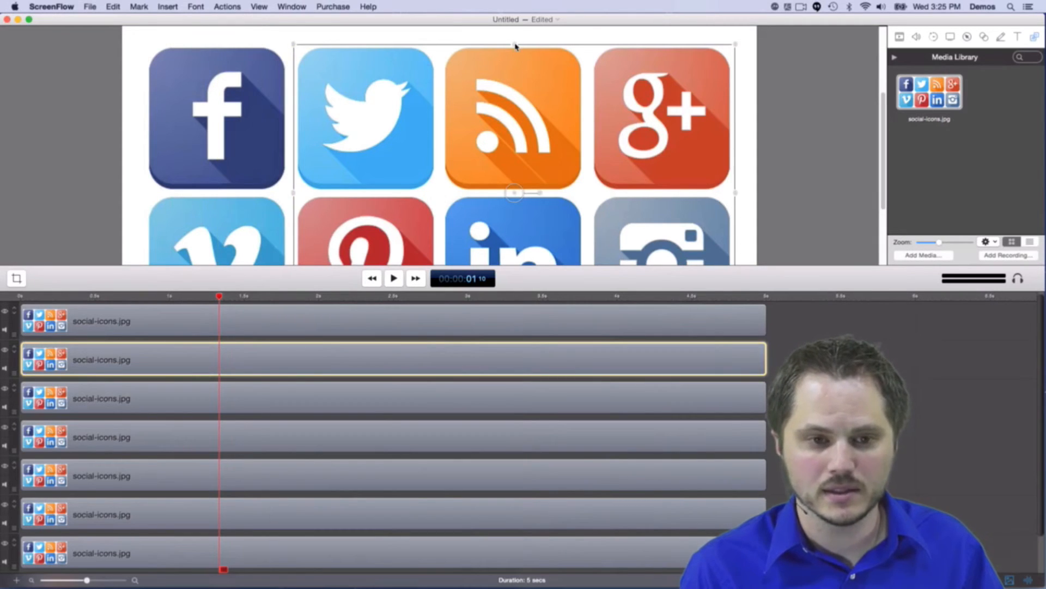
{"action": "left_click_drag", "start_coordinate": [737, 197], "coordinate": [444, 183]}
{"action": "scroll", "coordinate": [365, 199], "scroll_direction": "down", "scroll_amount": 2}
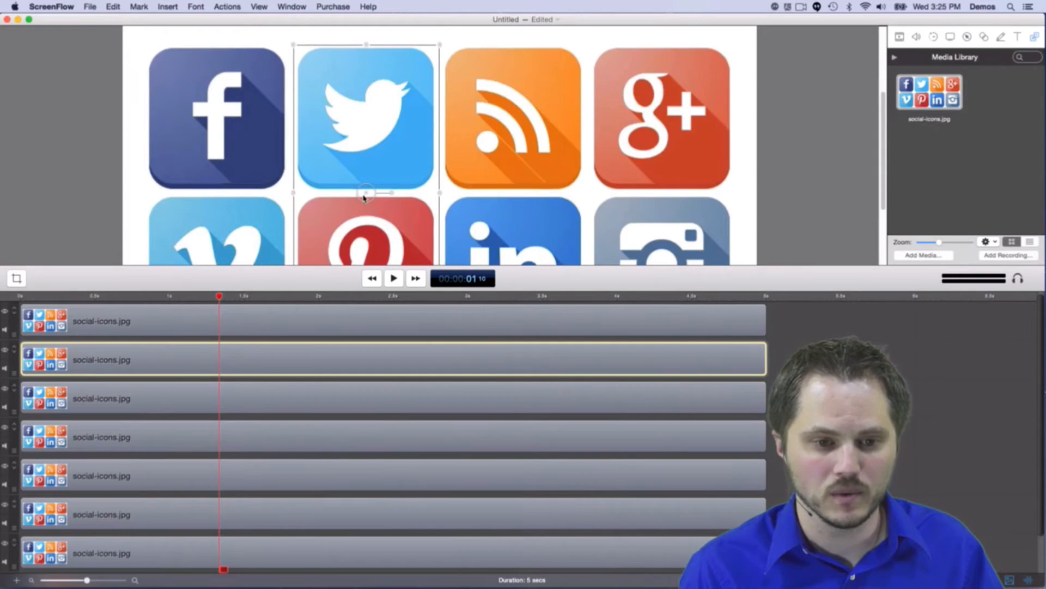
{"action": "scroll", "coordinate": [364, 197], "scroll_direction": "down", "scroll_amount": 3}
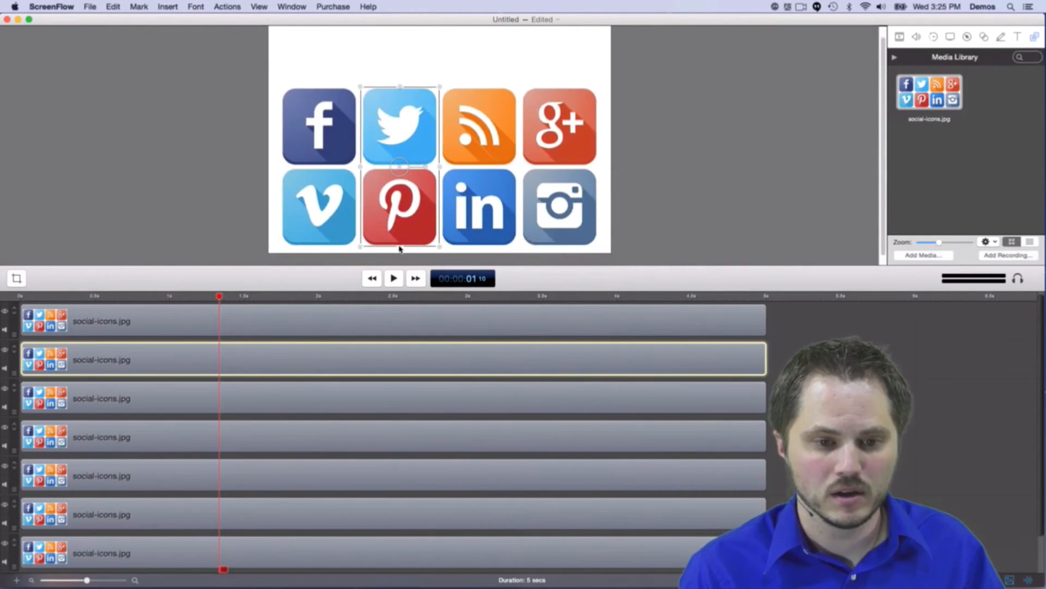
{"action": "left_click_drag", "start_coordinate": [399, 249], "coordinate": [402, 168]}
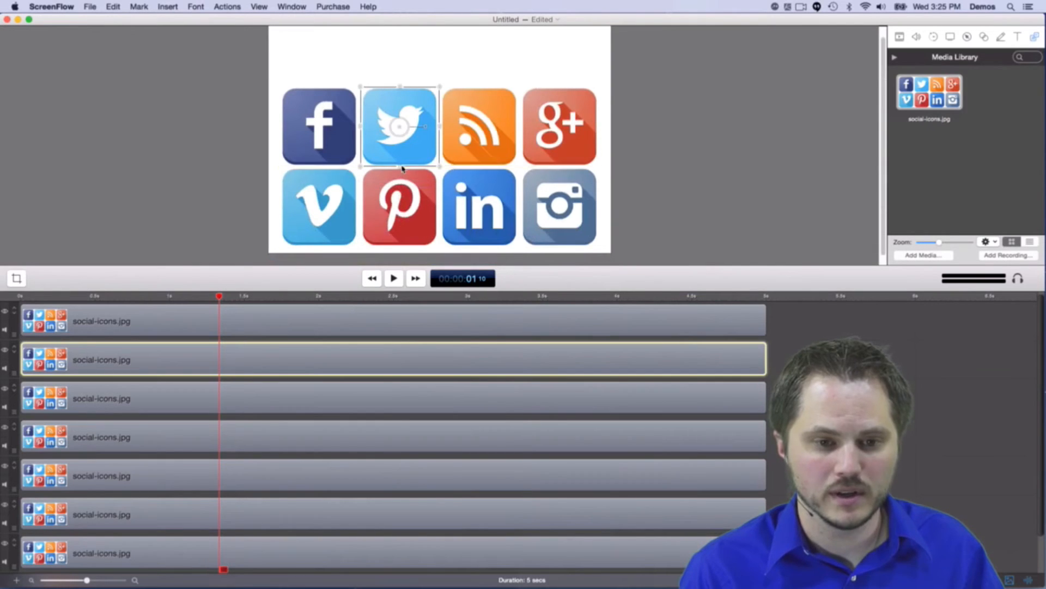
Crop the third track's social-icons.jpg clip on its left, right and bottom edges to only the orange RSS icon.
{"action": "left_click", "coordinate": [244, 381]}
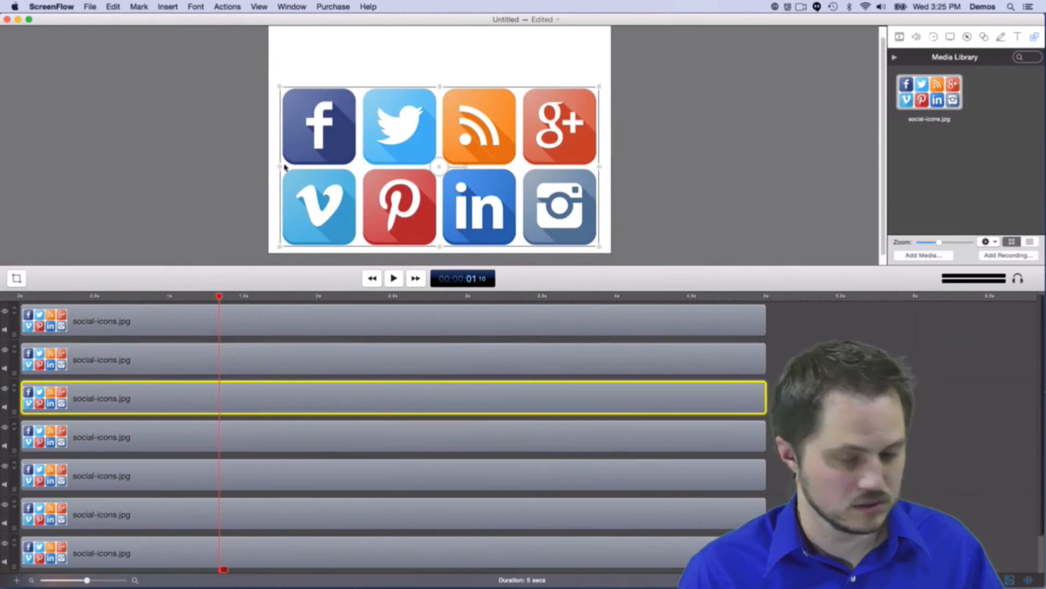
{"action": "left_click_drag", "start_coordinate": [278, 170], "coordinate": [440, 169]}
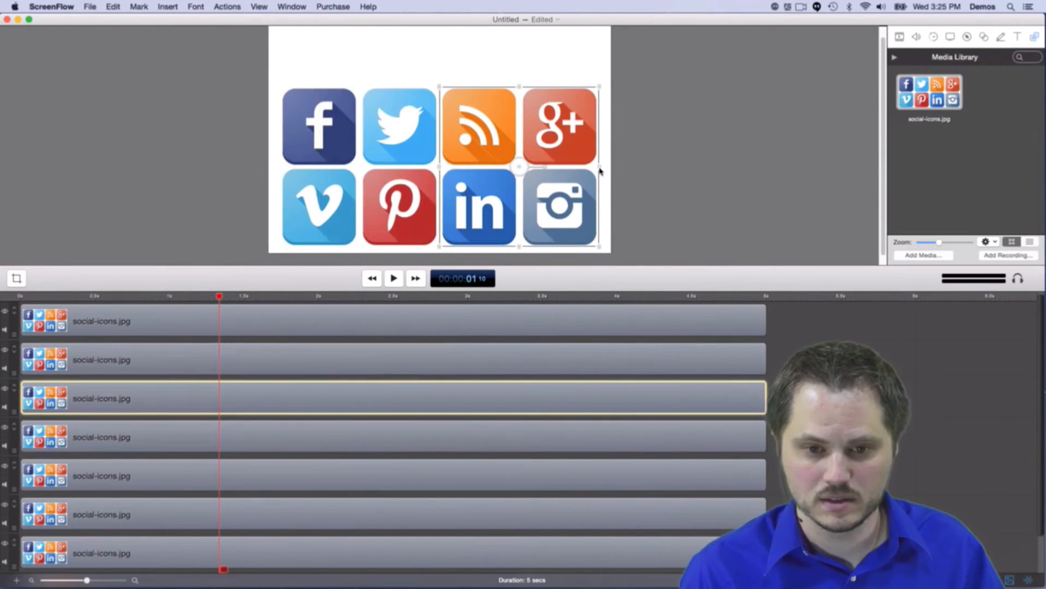
{"action": "left_click_drag", "start_coordinate": [600, 171], "coordinate": [521, 161]}
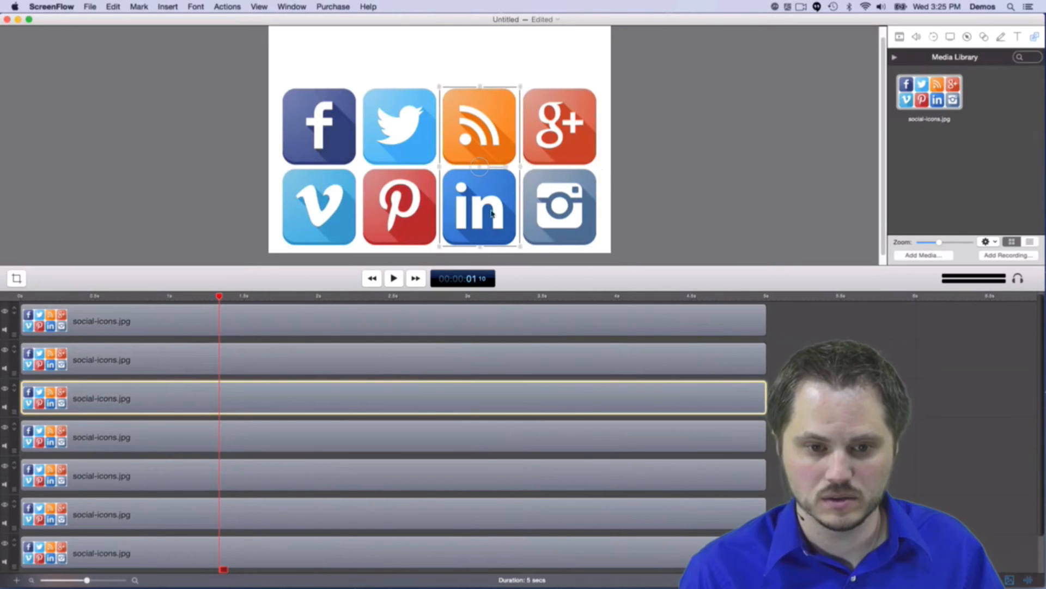
{"action": "left_click_drag", "start_coordinate": [479, 249], "coordinate": [489, 166]}
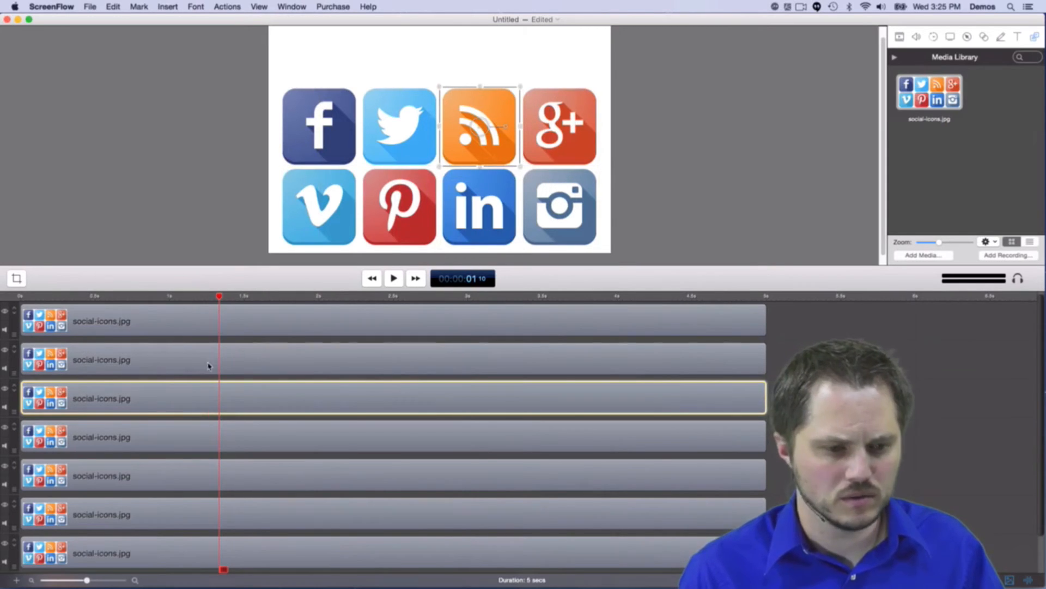
Crop the fourth track's social-icons.jpg clip on its left and bottom edges to only the Google+ icon.
{"action": "left_click", "coordinate": [252, 441]}
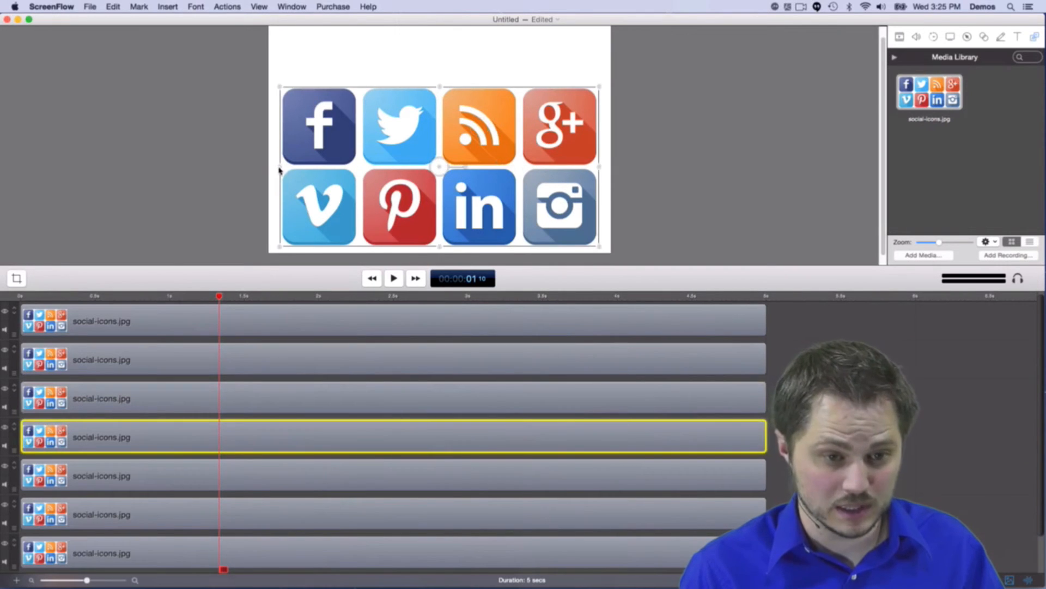
{"action": "left_click_drag", "start_coordinate": [279, 169], "coordinate": [520, 139]}
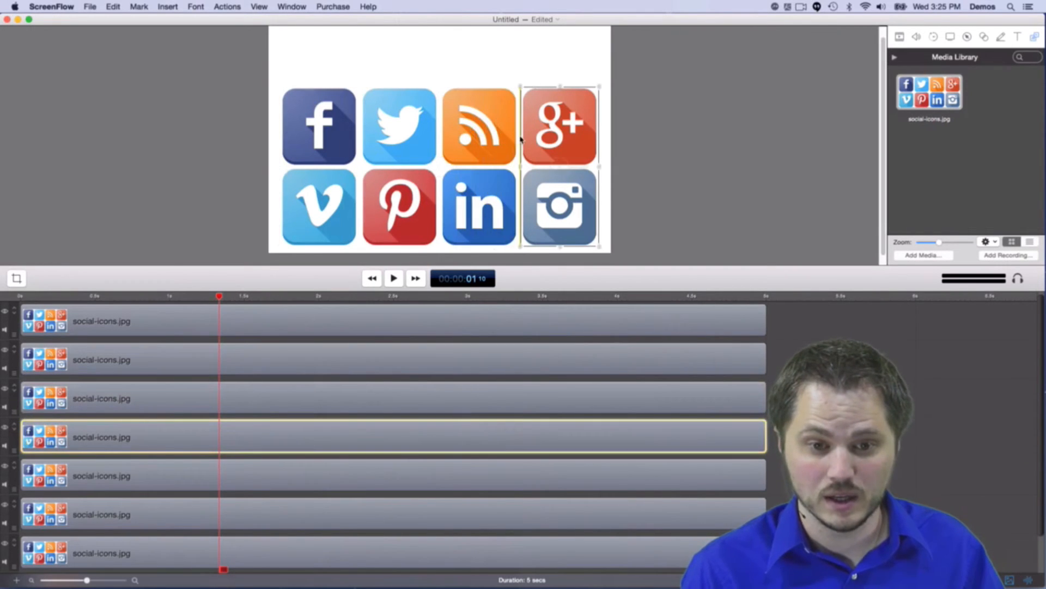
{"action": "left_click_drag", "start_coordinate": [558, 251], "coordinate": [564, 169]}
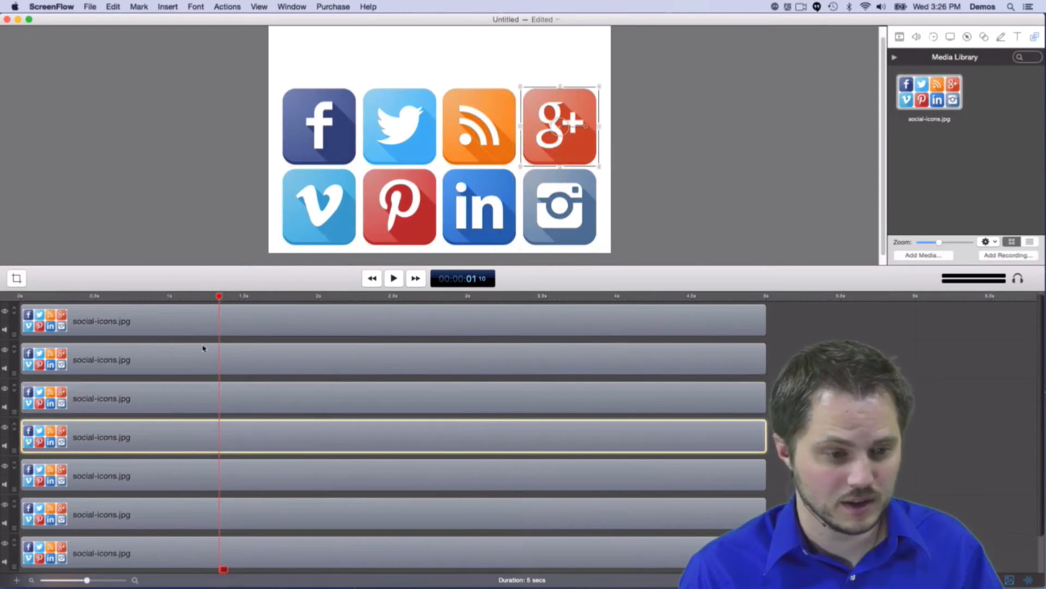
Crop the fifth track's social-icons.jpg clip on its right and top edges to only the Vimeo icon.
{"action": "left_click", "coordinate": [256, 475]}
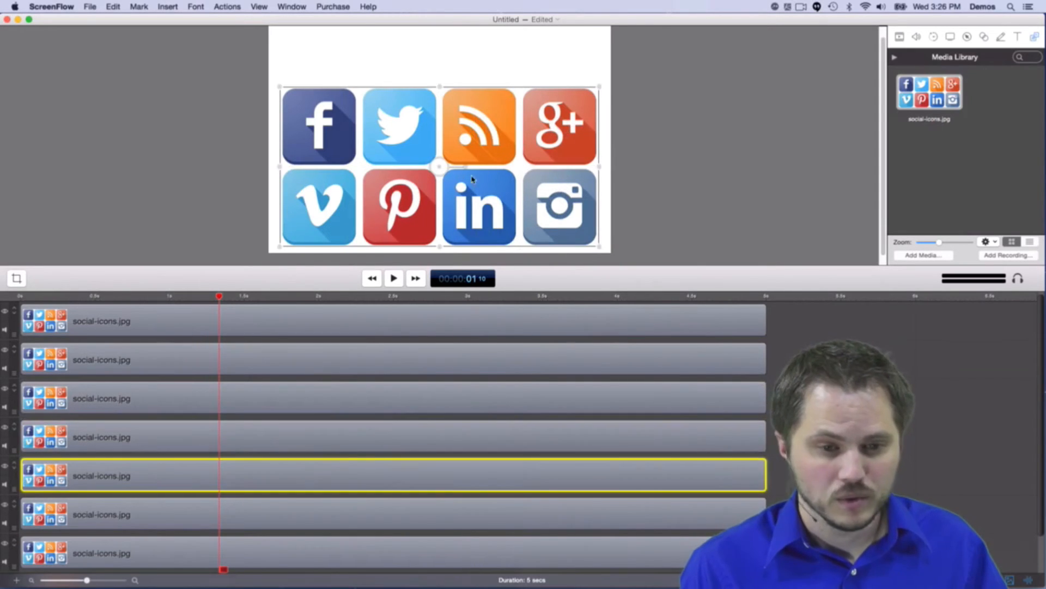
{"action": "left_click_drag", "start_coordinate": [598, 169], "coordinate": [360, 163]}
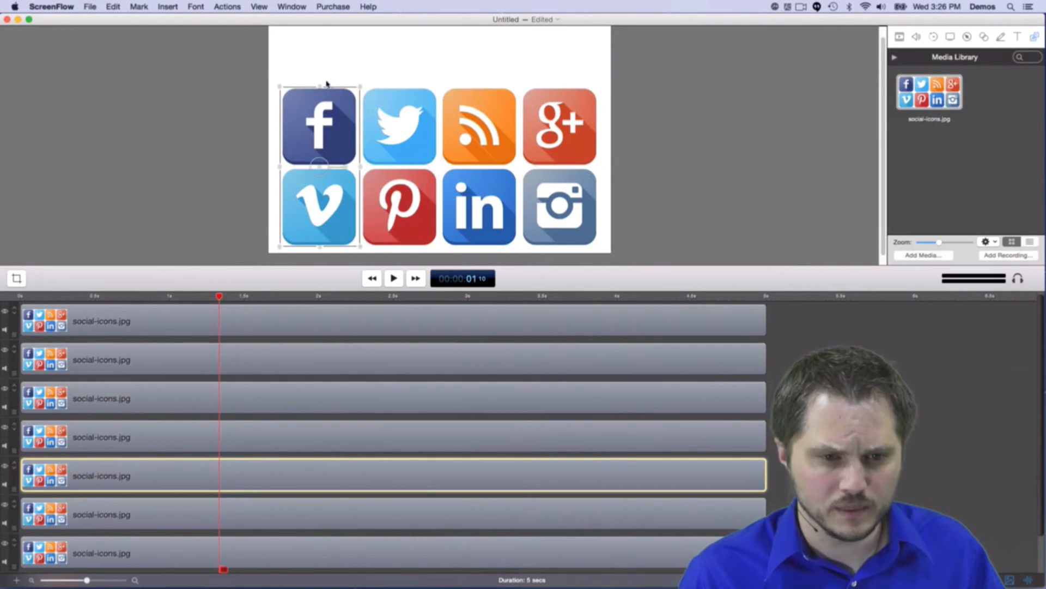
{"action": "left_click_drag", "start_coordinate": [319, 87], "coordinate": [320, 167]}
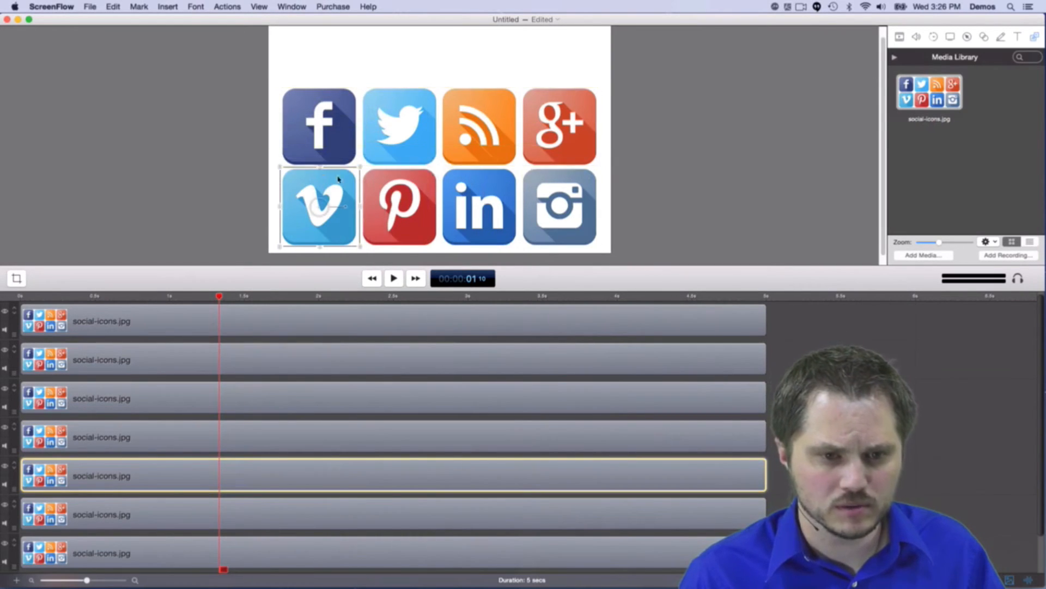
Crop the sixth track's social-icons.jpg clip on its right, left and top edges to only the Pinterest icon.
{"action": "left_click", "coordinate": [268, 514]}
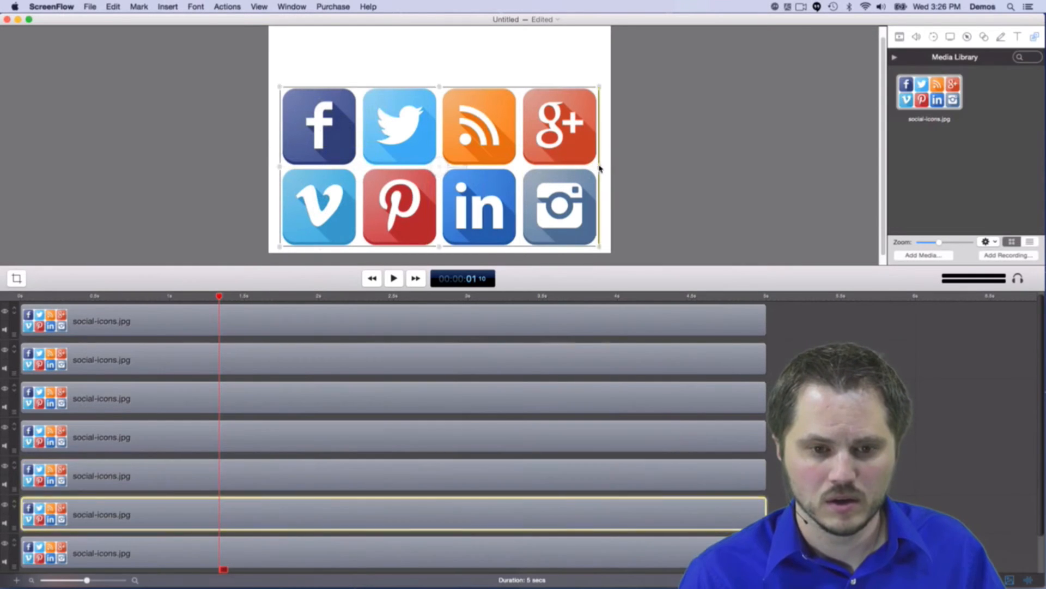
{"action": "left_click_drag", "start_coordinate": [602, 168], "coordinate": [441, 167]}
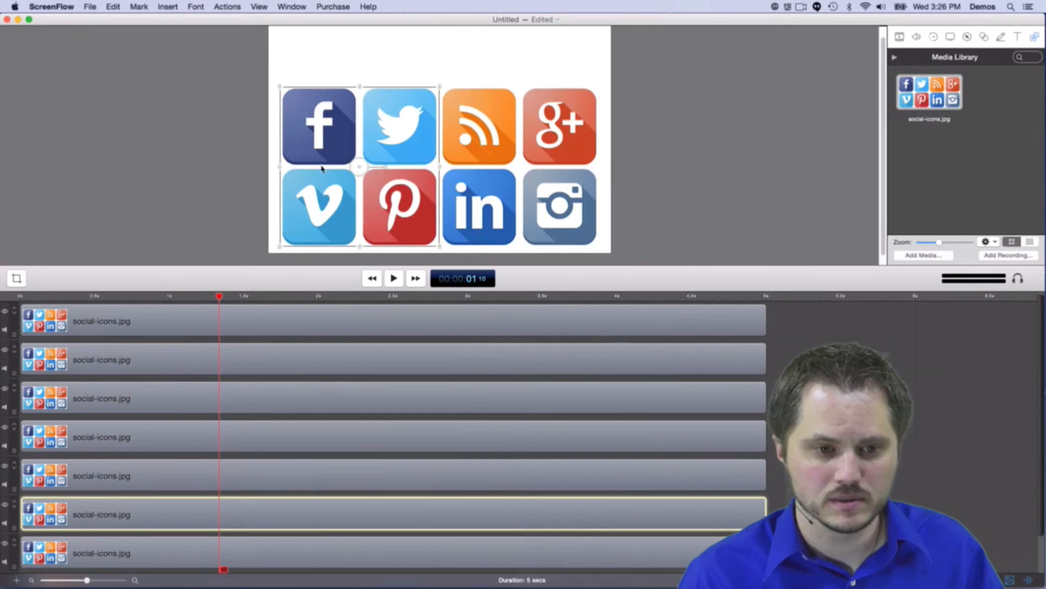
{"action": "left_click_drag", "start_coordinate": [279, 168], "coordinate": [360, 166]}
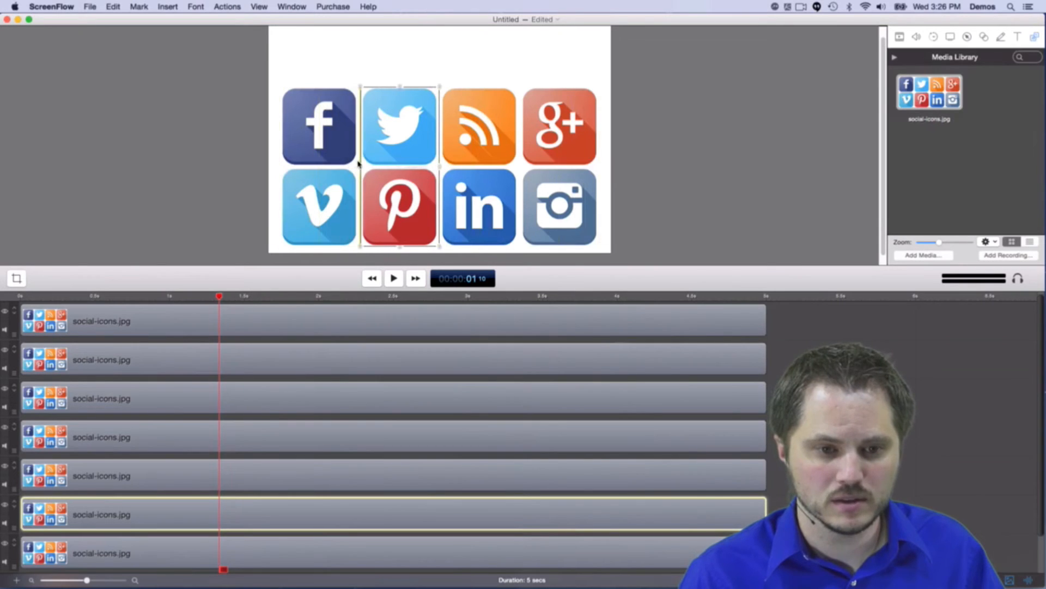
{"action": "left_click_drag", "start_coordinate": [399, 89], "coordinate": [401, 166]}
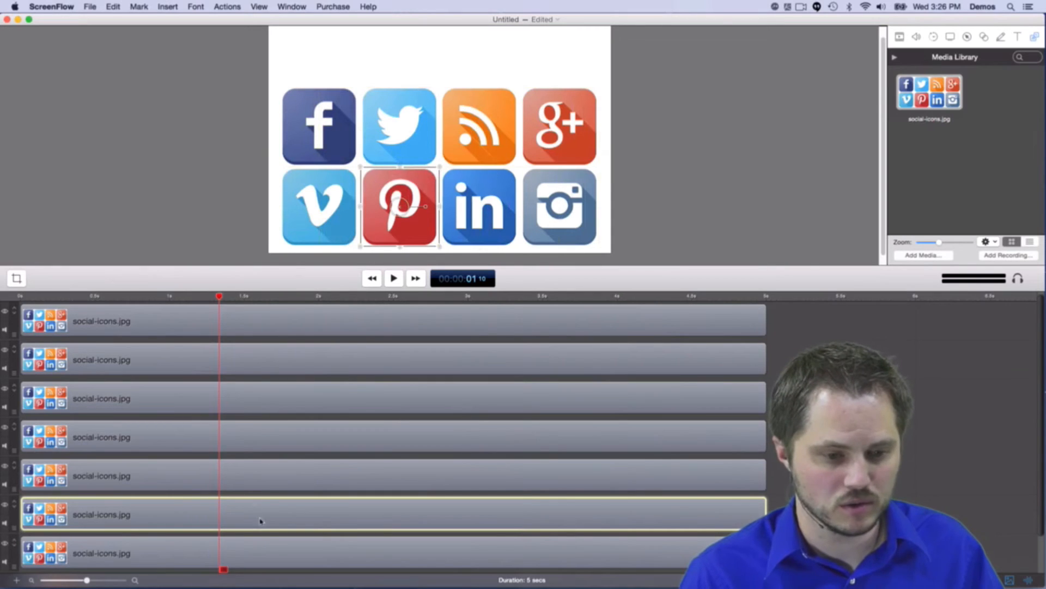
Crop the seventh track's social-icons.jpg clip on its left, right and top edges to only the LinkedIn icon.
{"action": "left_click", "coordinate": [283, 556]}
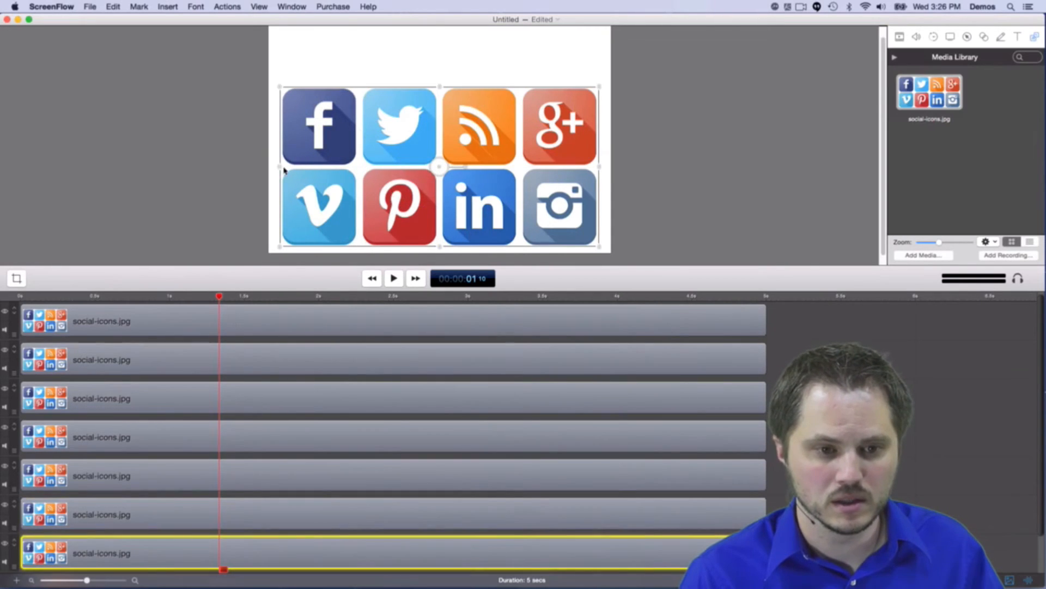
{"action": "left_click_drag", "start_coordinate": [280, 168], "coordinate": [441, 164]}
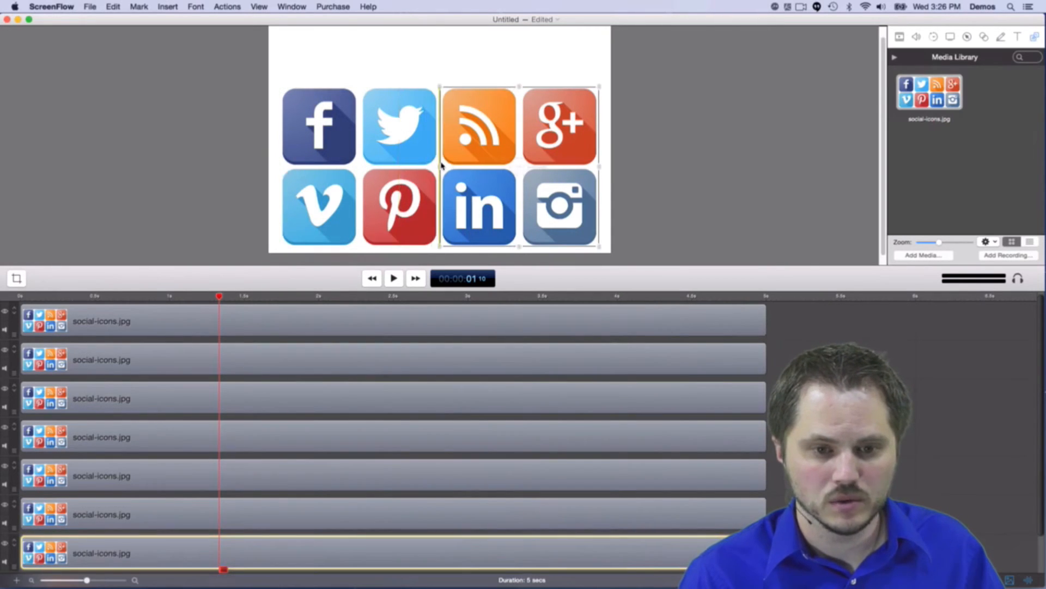
{"action": "left_click_drag", "start_coordinate": [600, 170], "coordinate": [521, 167]}
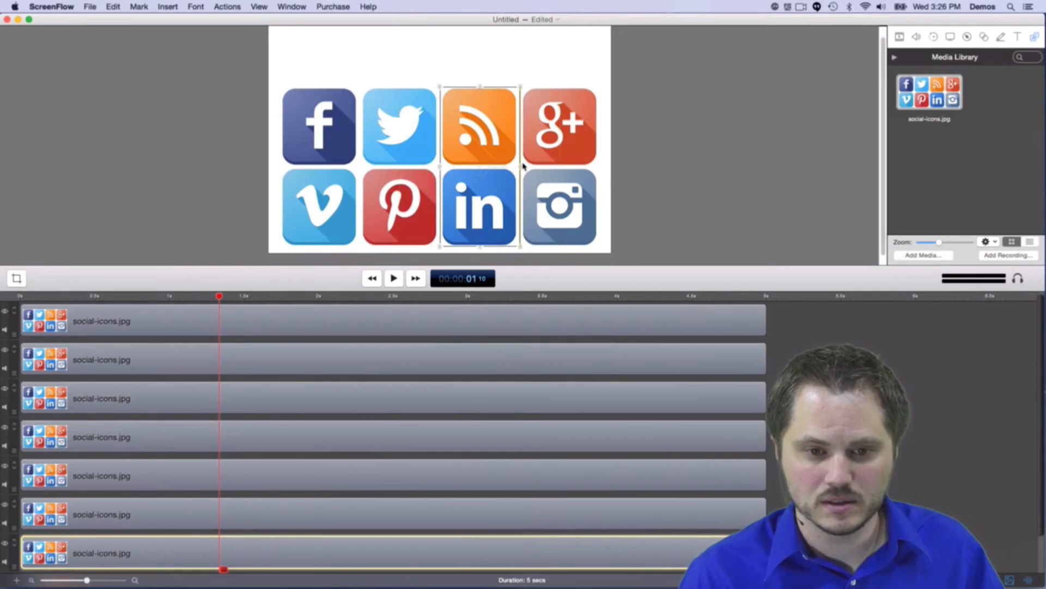
{"action": "left_click_drag", "start_coordinate": [480, 87], "coordinate": [483, 174]}
{"action": "left_click", "coordinate": [320, 554]}
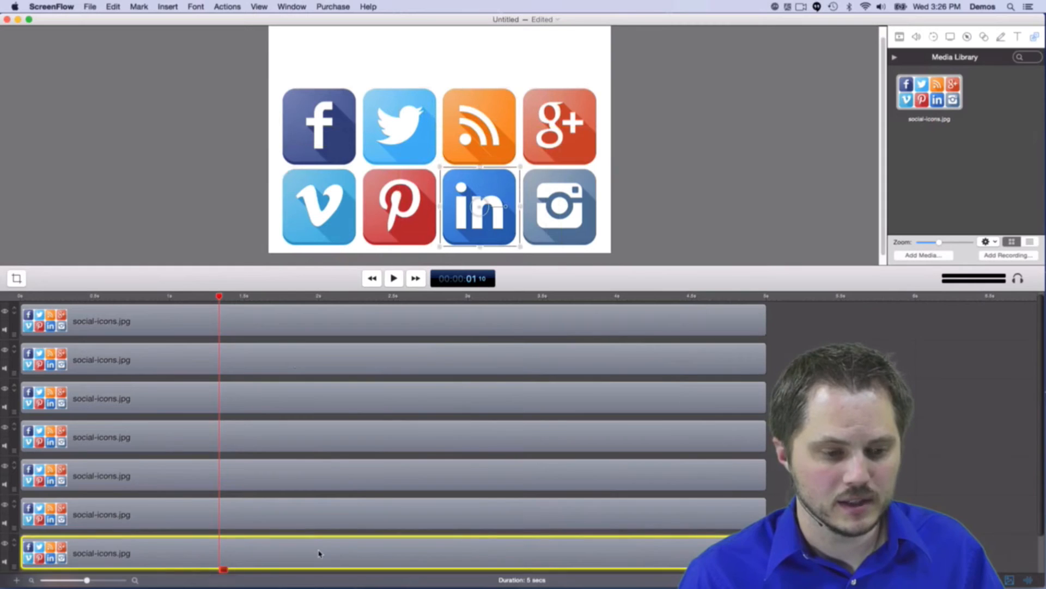
Crop the eighth track's social-icons.jpg clip on its left and top edges to only the Instagram icon.
{"action": "scroll", "coordinate": [336, 493], "scroll_direction": "down", "scroll_amount": 3}
{"action": "left_click", "coordinate": [336, 551]}
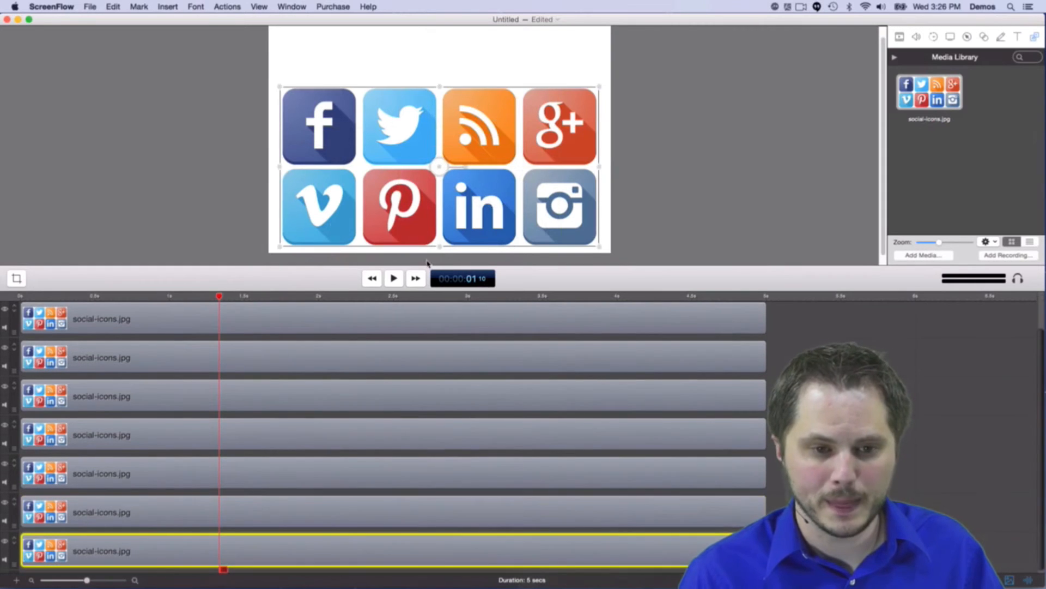
{"action": "left_click_drag", "start_coordinate": [285, 169], "coordinate": [521, 167]}
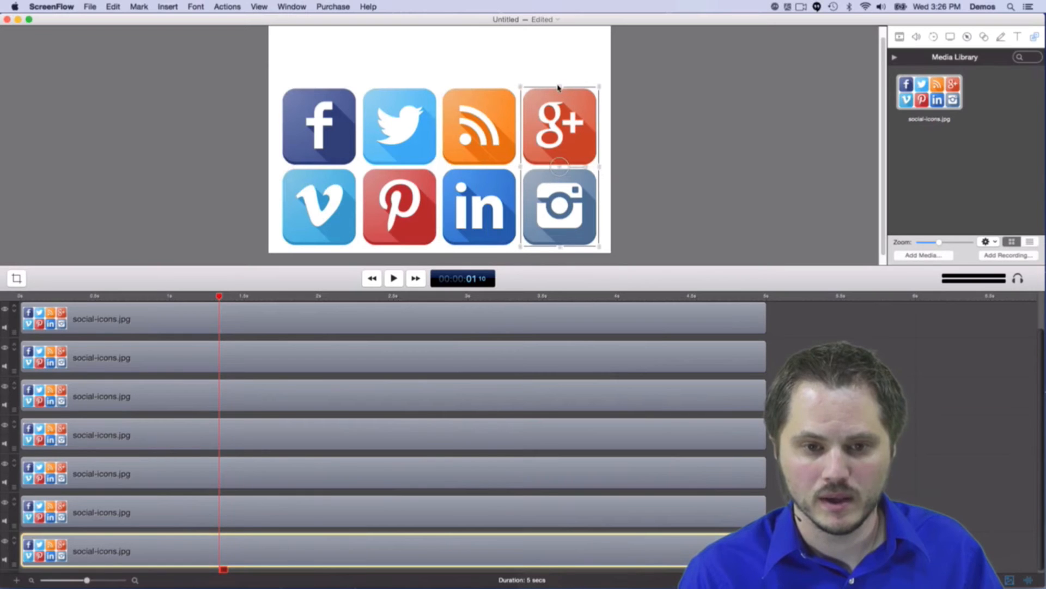
{"action": "left_click_drag", "start_coordinate": [558, 86], "coordinate": [561, 167]}
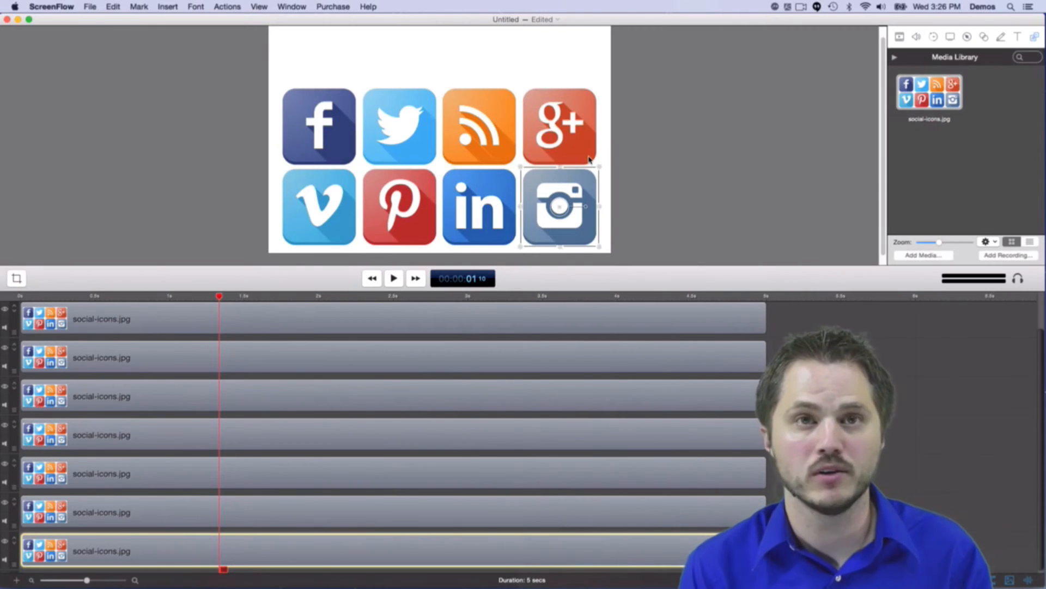
Scrub through the timeline to check the stacked icon clips and return the playhead to the start.
{"action": "left_click", "coordinate": [160, 300]}
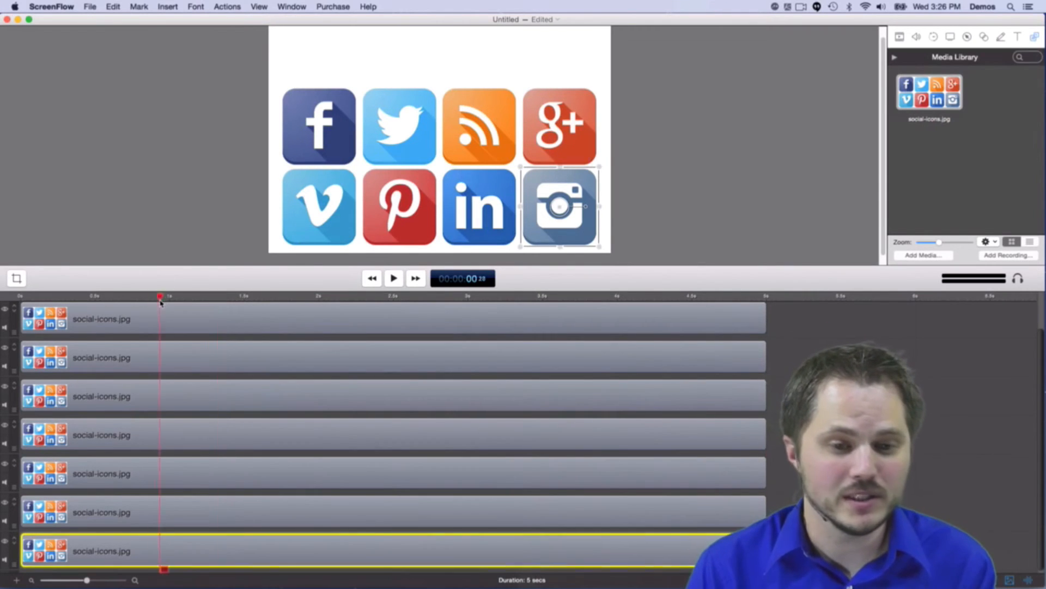
{"action": "left_click_drag", "start_coordinate": [161, 301], "coordinate": [643, 311]}
{"action": "left_click_drag", "start_coordinate": [732, 315], "coordinate": [20, 333]}
{"action": "scroll", "coordinate": [594, 339], "scroll_direction": "up", "scroll_amount": 2}
{"action": "scroll", "coordinate": [594, 339], "scroll_direction": "down", "scroll_amount": 2}
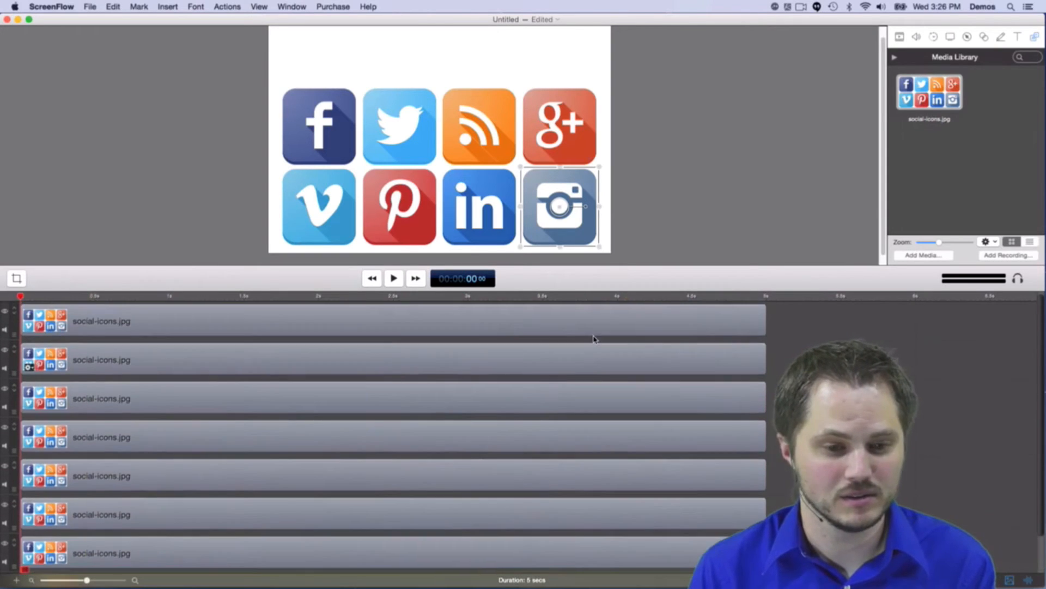
{"action": "scroll", "coordinate": [595, 340], "scroll_direction": "down", "scroll_amount": 5}
{"action": "scroll", "coordinate": [599, 341], "scroll_direction": "up", "scroll_amount": 5}
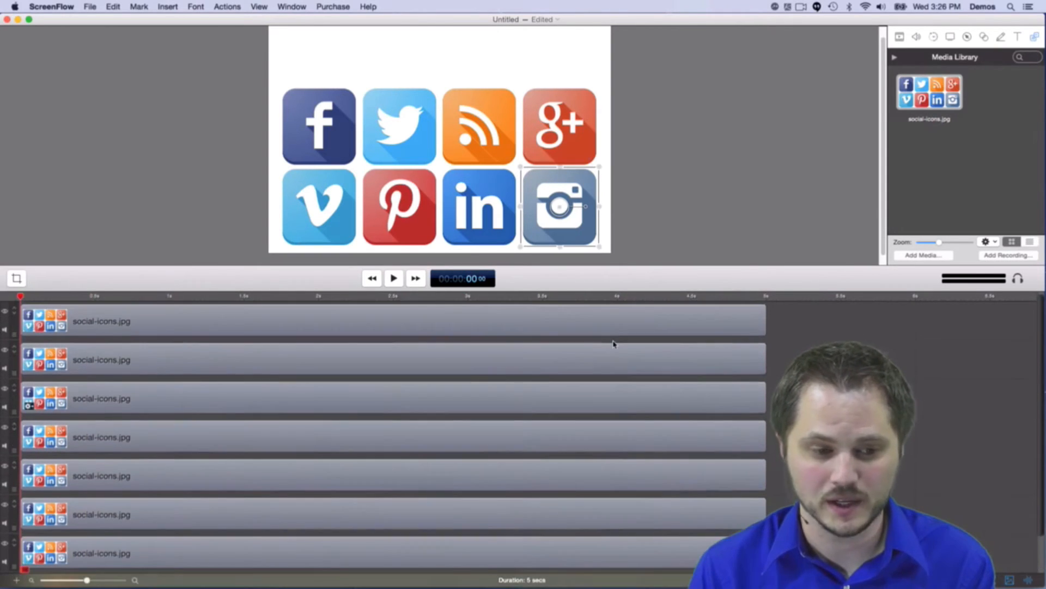
Add a video action to all eight social-icons.jpg clips and make it span from about 0.5 s to 1.1 s.
{"action": "left_click_drag", "start_coordinate": [827, 320], "coordinate": [249, 562]}
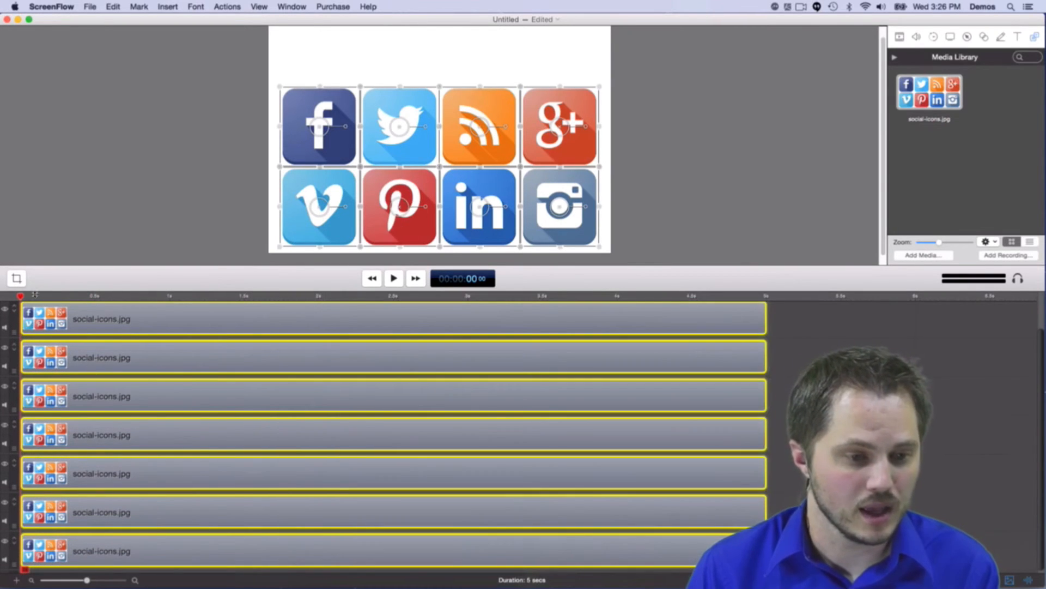
{"action": "mouse_move", "coordinate": [34, 295]}
{"action": "left_mouse_down"}
{"action": "mouse_move", "coordinate": [100, 295]}
{"action": "mouse_move", "coordinate": [17, 297]}
{"action": "left_mouse_up"}
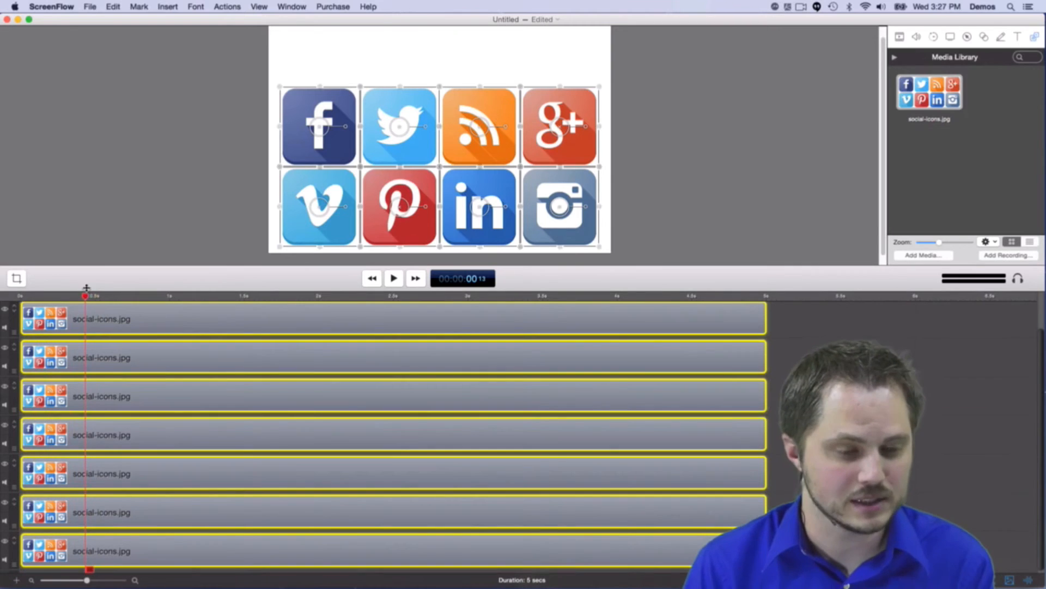
{"action": "left_click_drag", "start_coordinate": [87, 296], "coordinate": [46, 296]}
{"action": "scroll", "coordinate": [95, 305], "scroll_direction": "down", "scroll_amount": 1}
{"action": "scroll", "coordinate": [45, 316], "scroll_direction": "up", "scroll_amount": 1}
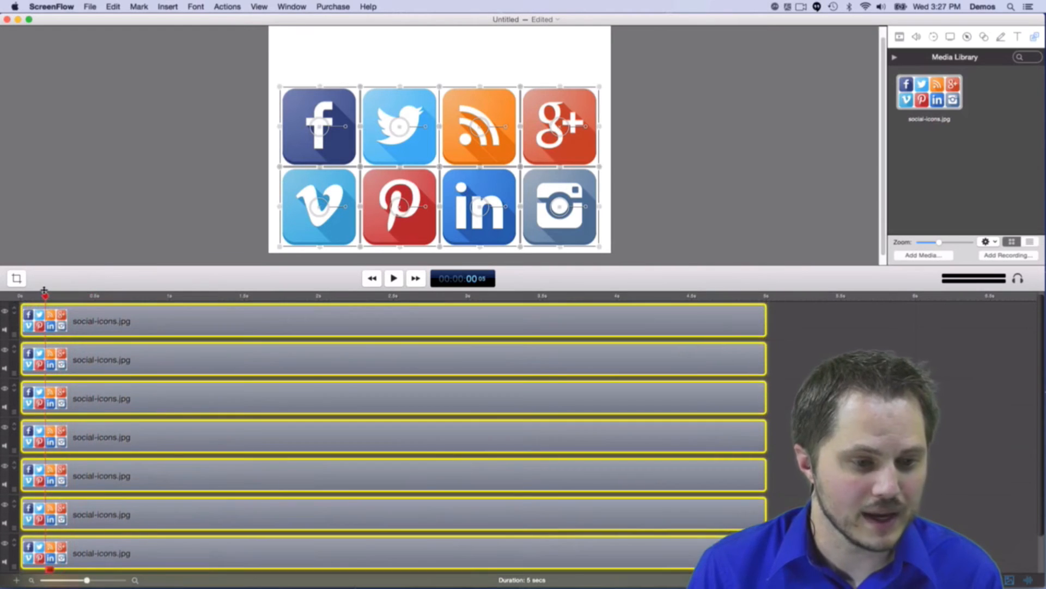
{"action": "left_click", "coordinate": [900, 37]}
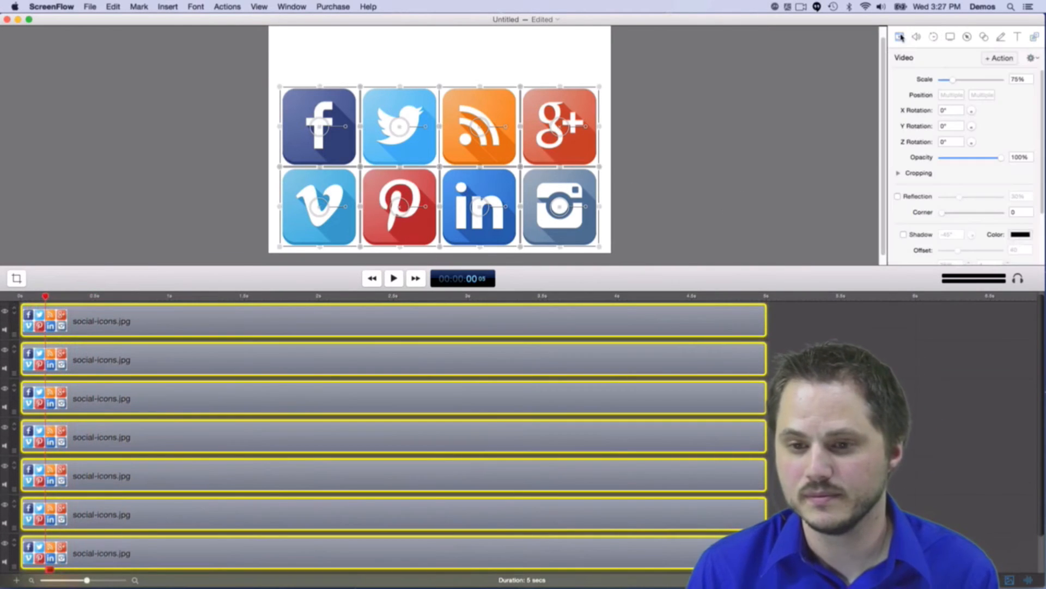
{"action": "left_click", "coordinate": [999, 58]}
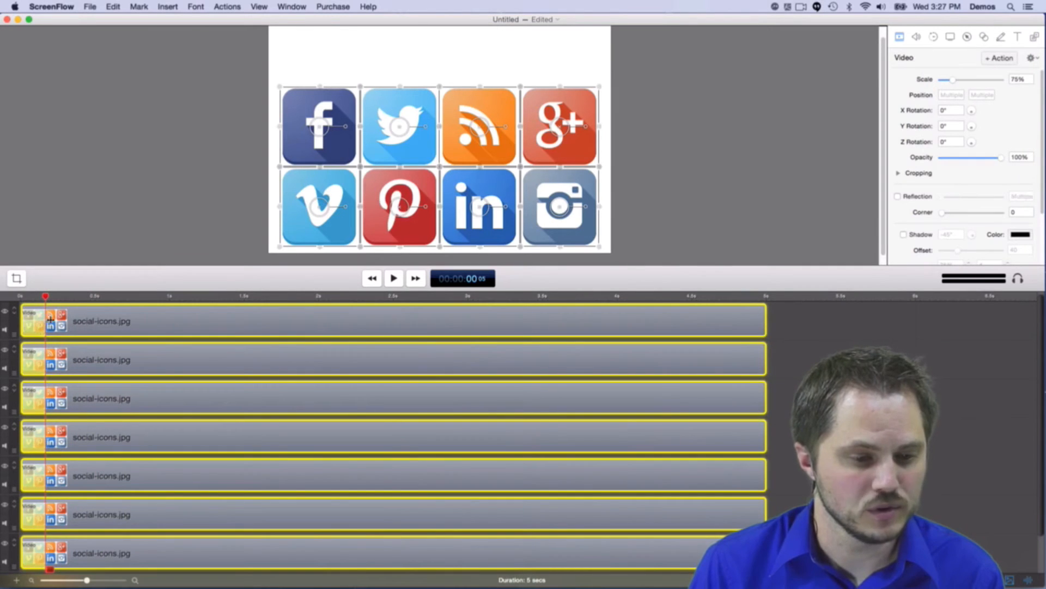
{"action": "left_click_drag", "start_coordinate": [50, 319], "coordinate": [90, 321]}
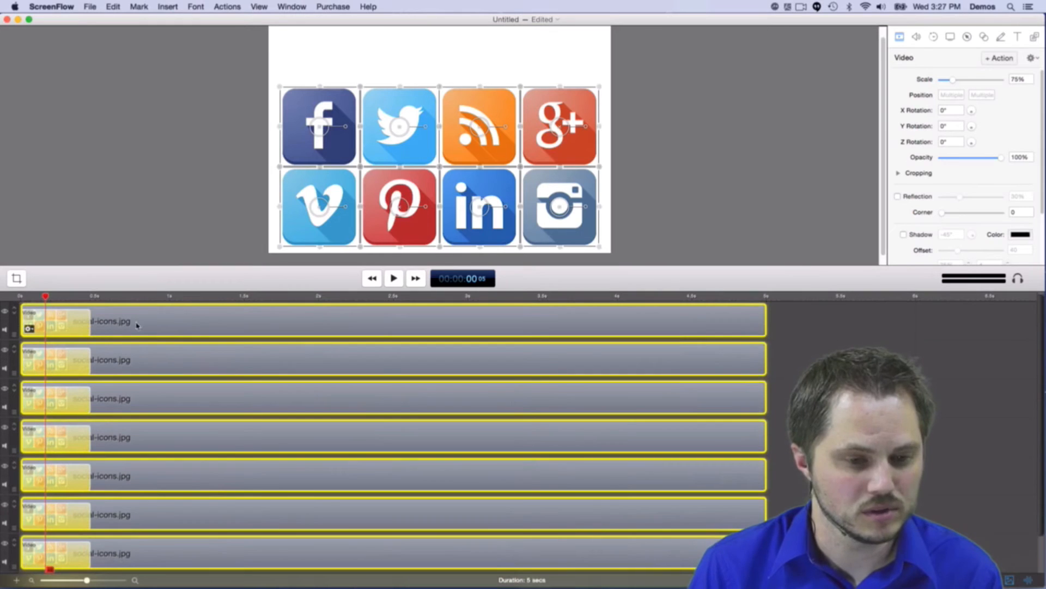
{"action": "left_click_drag", "start_coordinate": [89, 321], "coordinate": [148, 328]}
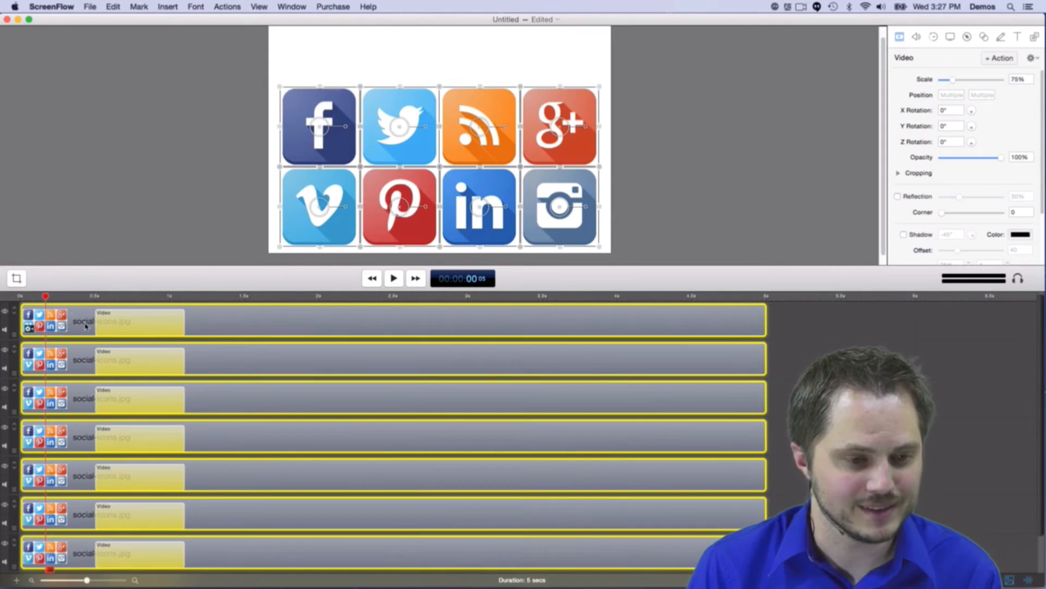
With the playhead at the start of the video actions, move all eight icons straight up, fully above the canvas.
{"action": "left_click_drag", "start_coordinate": [44, 297], "coordinate": [95, 297]}
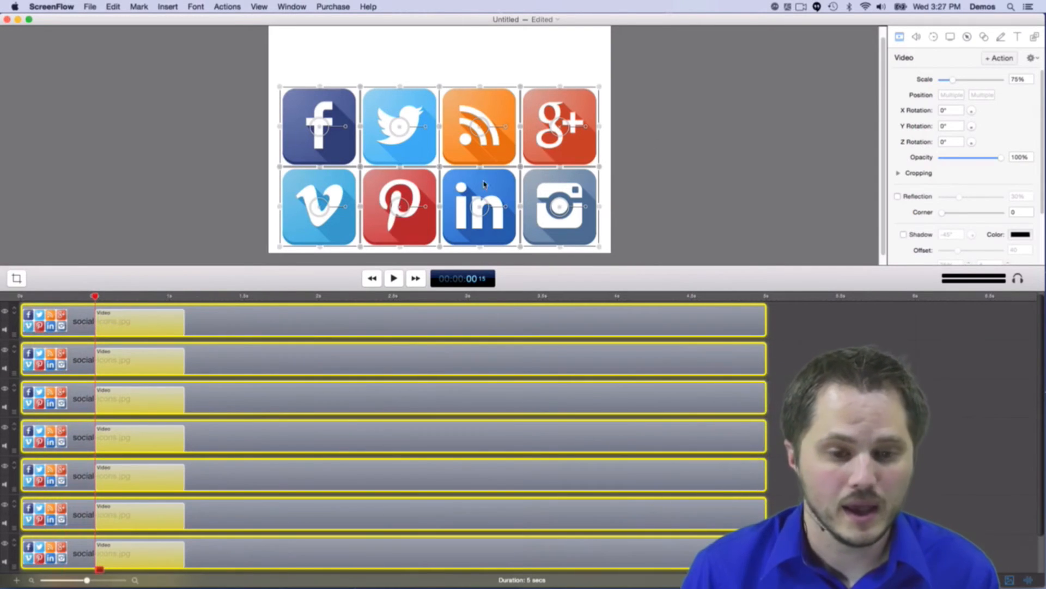
{"action": "scroll", "coordinate": [686, 133], "scroll_direction": "down", "scroll_amount": 3}
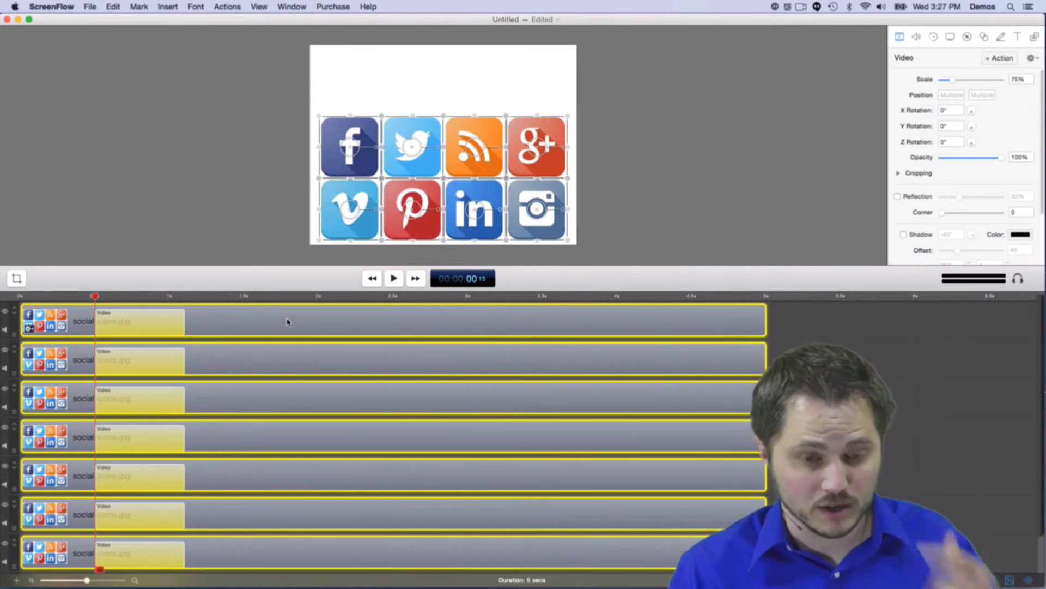
{"action": "scroll", "coordinate": [608, 142], "scroll_direction": "down", "scroll_amount": 2}
{"action": "scroll", "coordinate": [609, 143], "scroll_direction": "down", "scroll_amount": 1}
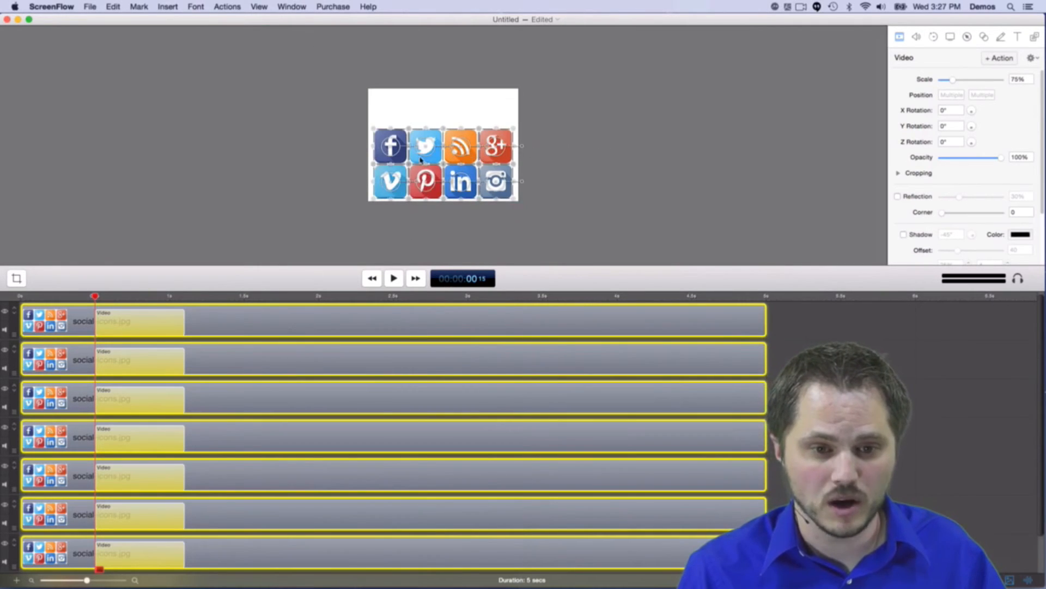
{"action": "left_click_drag", "start_coordinate": [431, 160], "coordinate": [432, 45]}
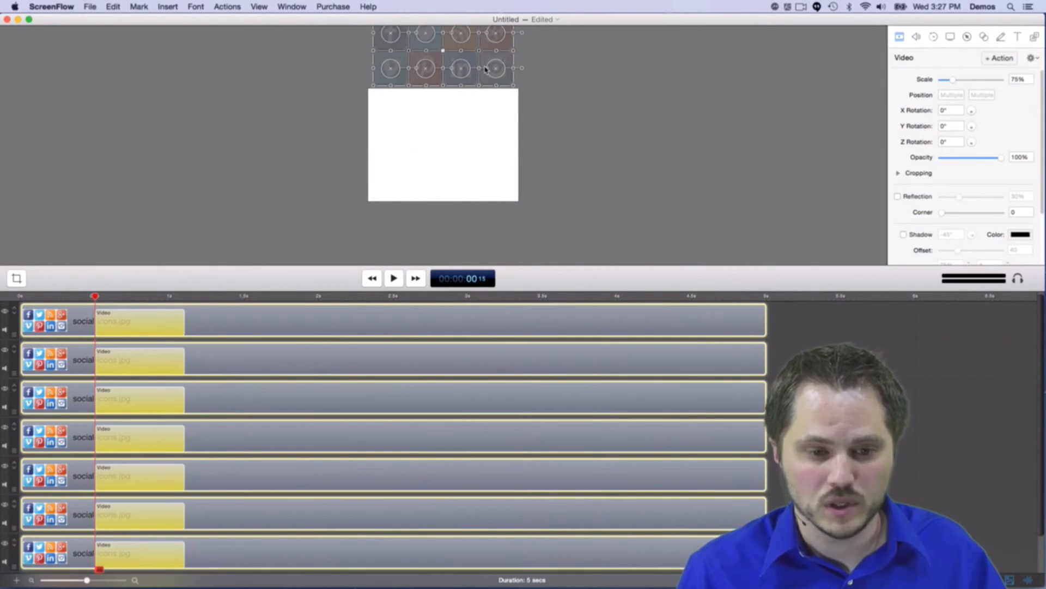
Scrub and play through the video actions to preview the icons' drop, leaving the playhead at the actions' end.
{"action": "left_click_drag", "start_coordinate": [95, 297], "coordinate": [184, 309]}
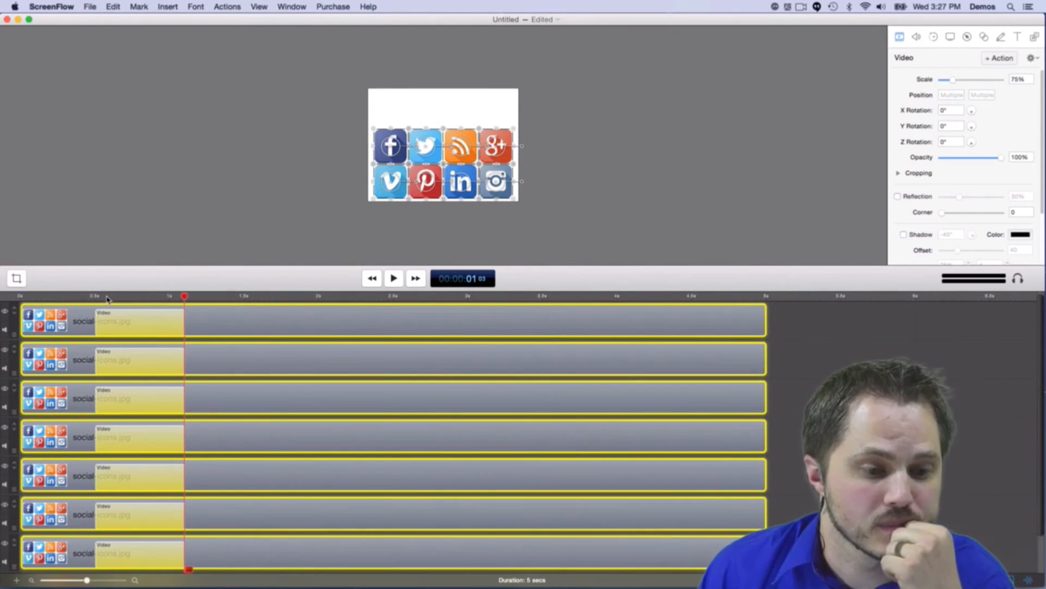
{"action": "left_click_drag", "start_coordinate": [109, 299], "coordinate": [184, 296]}
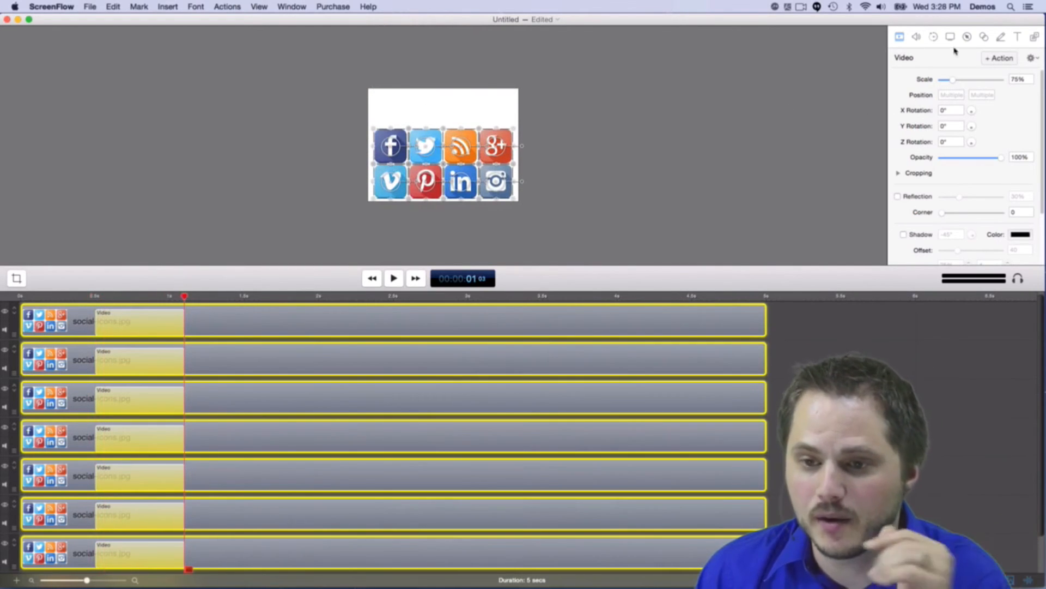
{"action": "left_click", "coordinate": [85, 297]}
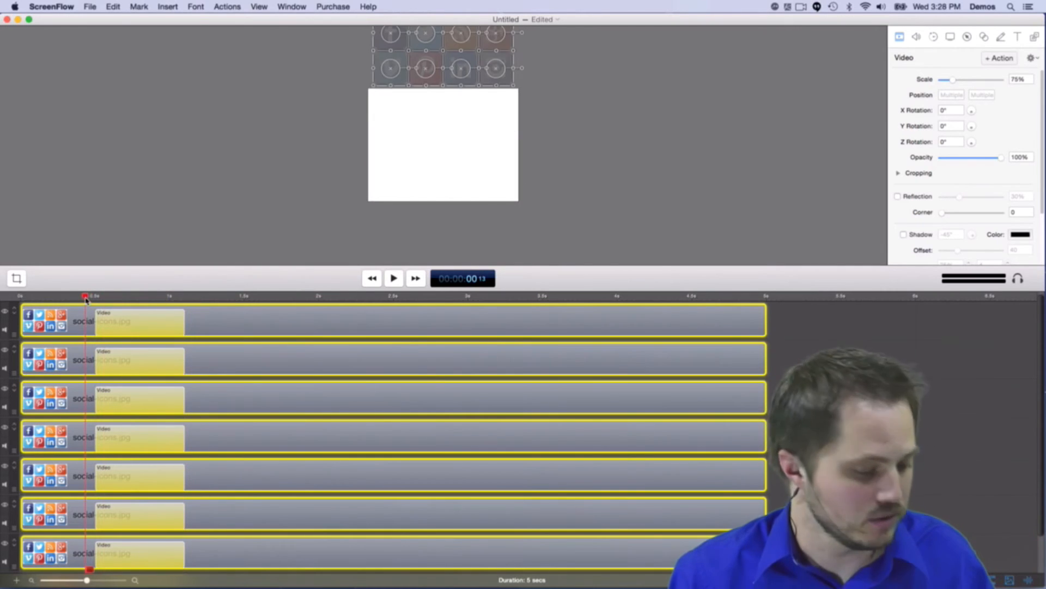
{"action": "key", "text": "space"}
{"action": "key", "text": "space"}
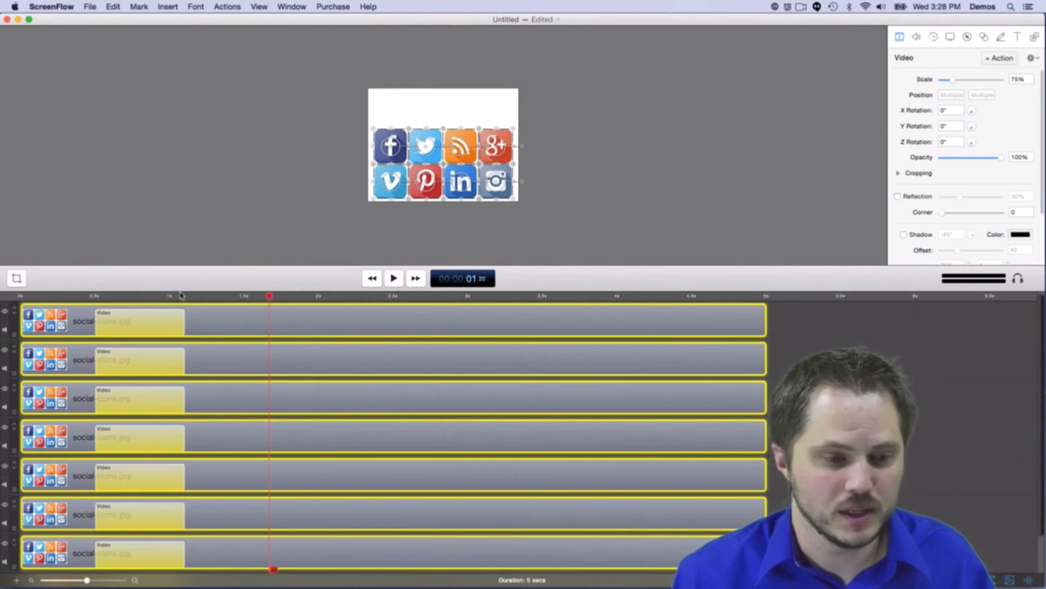
{"action": "left_click", "coordinate": [185, 297]}
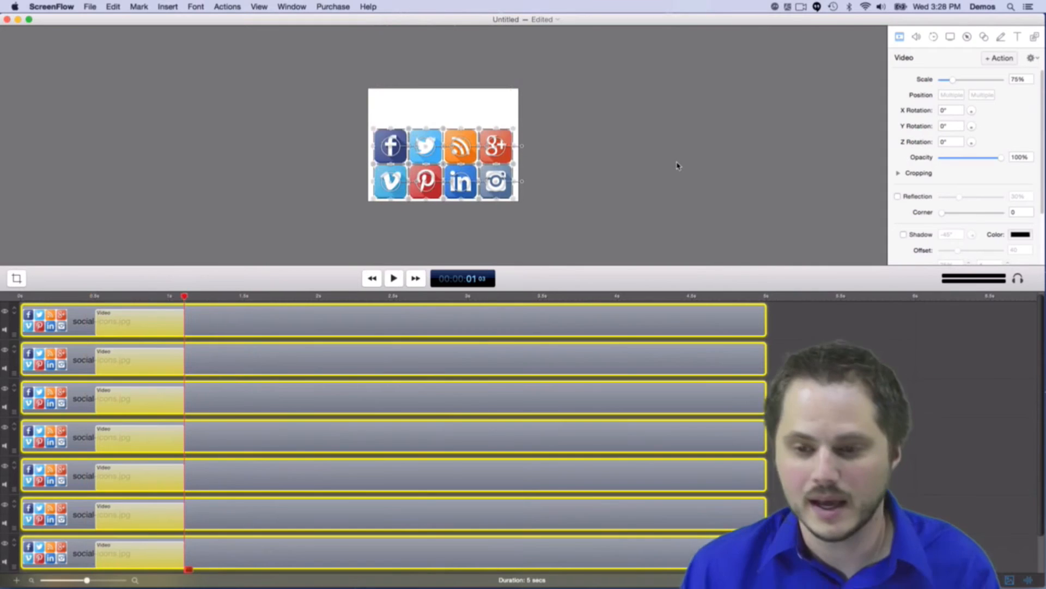
Enable a video motion effect on the selected clips' actions and set it to Gravity.
{"action": "left_click", "coordinate": [933, 38]}
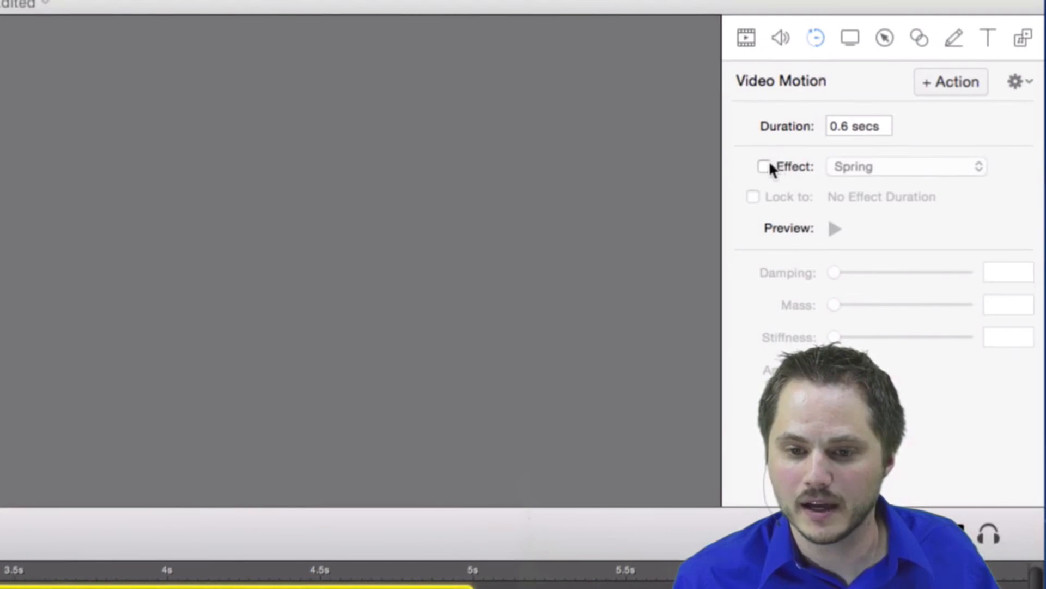
{"action": "left_click", "coordinate": [901, 167]}
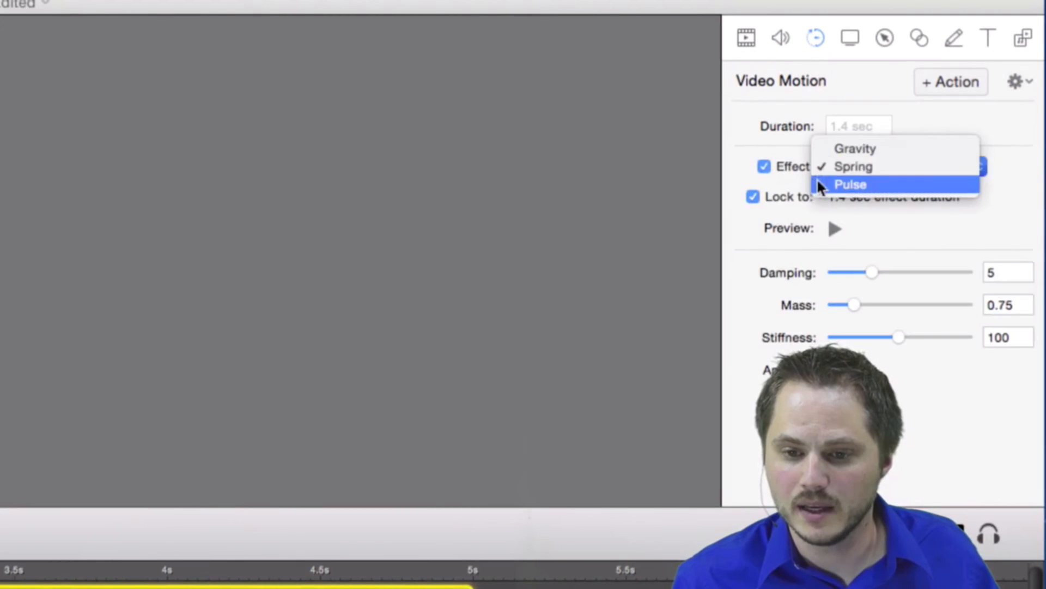
{"action": "left_click", "coordinate": [852, 149]}
{"action": "key", "text": "super+z"}
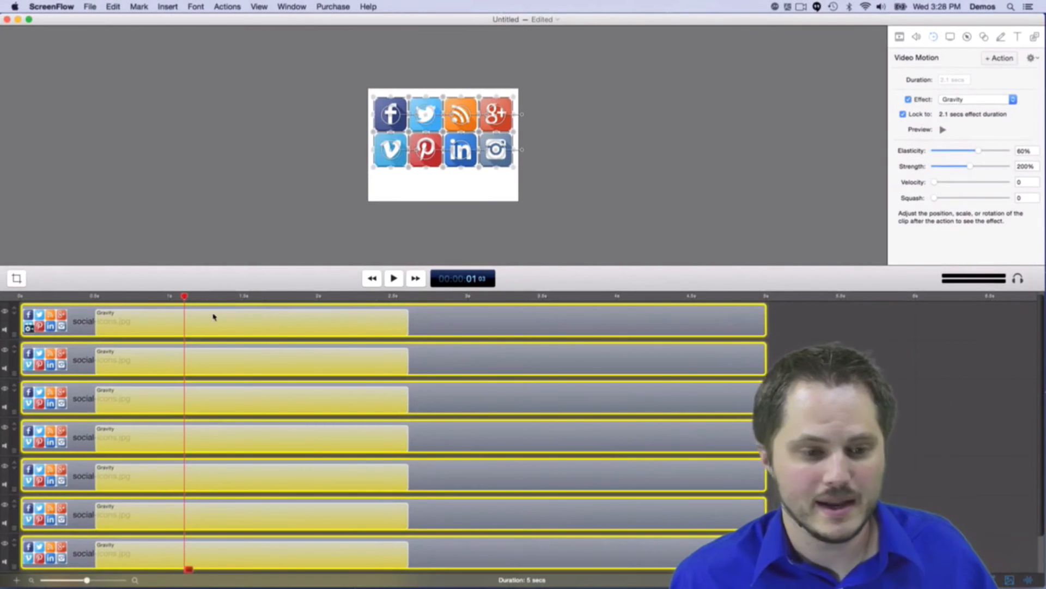
Play the Gravity actions from their start to preview how the icons fall and bounce.
{"action": "left_click_drag", "start_coordinate": [184, 299], "coordinate": [94, 299]}
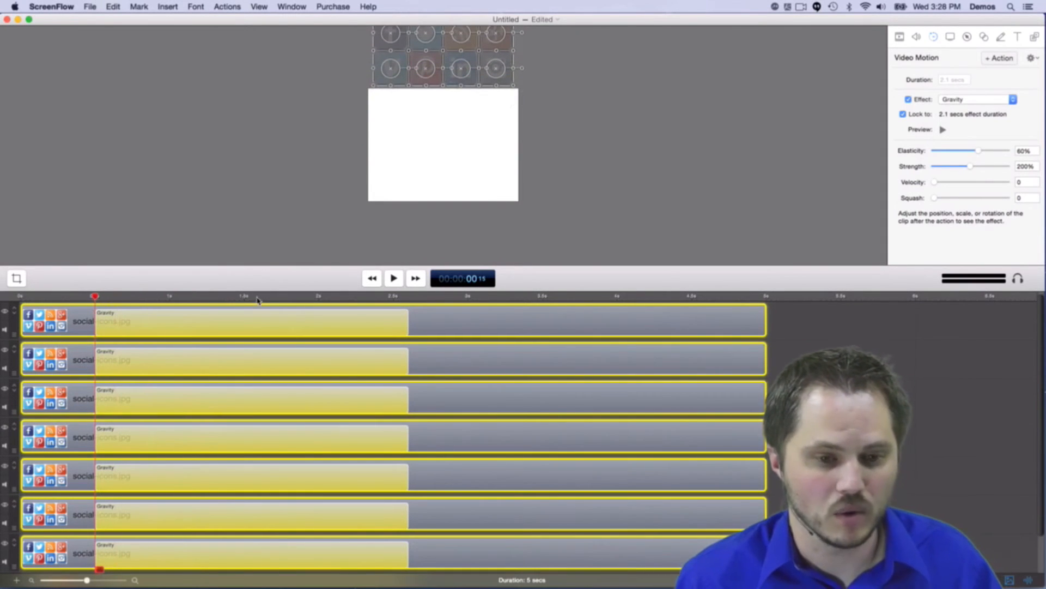
{"action": "key", "text": "space"}
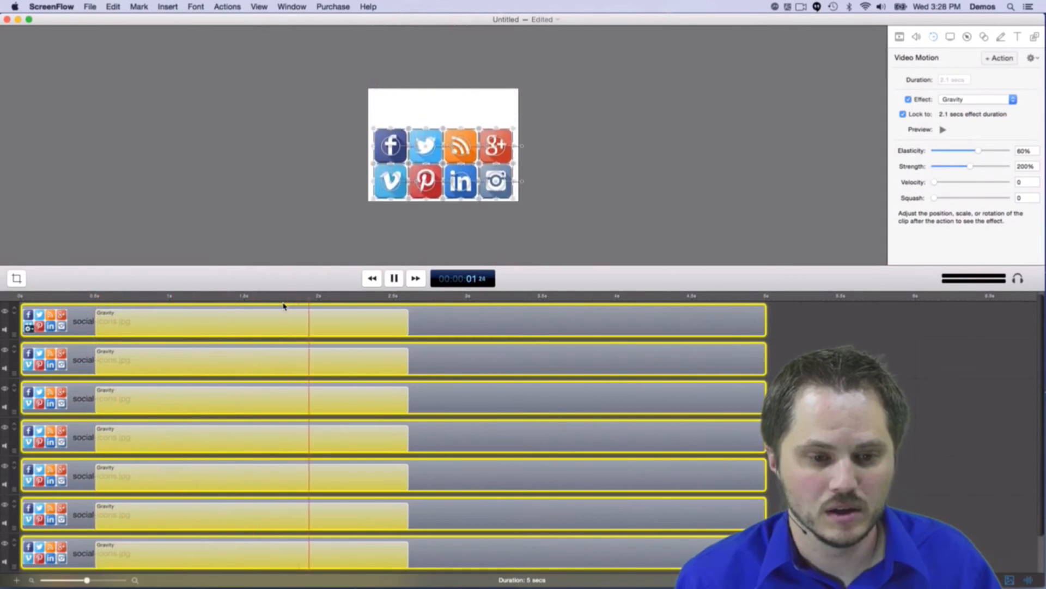
{"action": "left_click_drag", "start_coordinate": [332, 304], "coordinate": [88, 311]}
{"action": "key", "text": "space"}
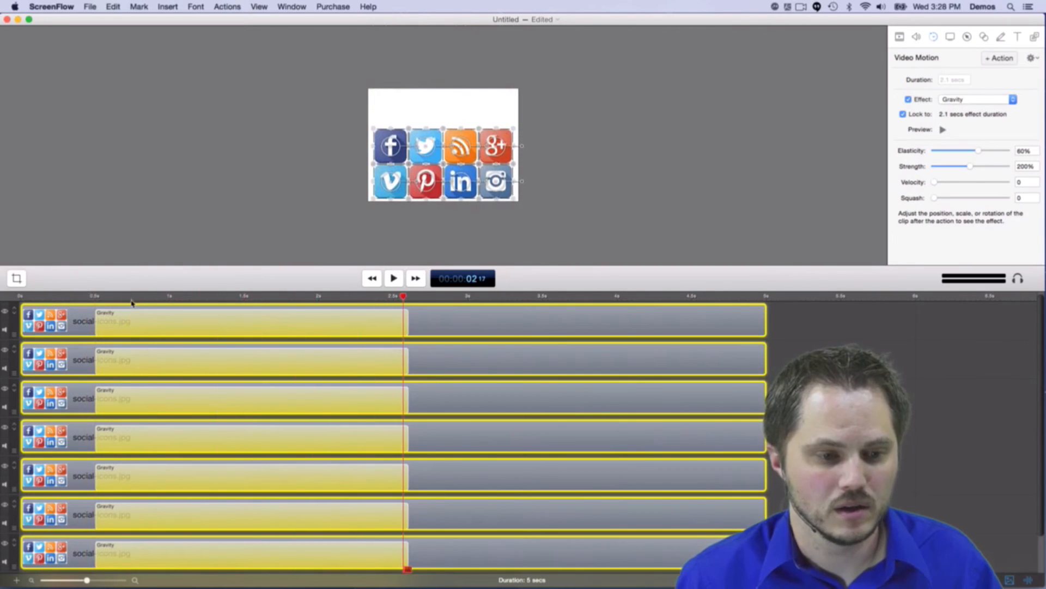
Set the Gravity effect's strength to 212%, velocity to 54.59, squash to 34% and elasticity to 40%.
{"action": "left_click", "coordinate": [89, 299]}
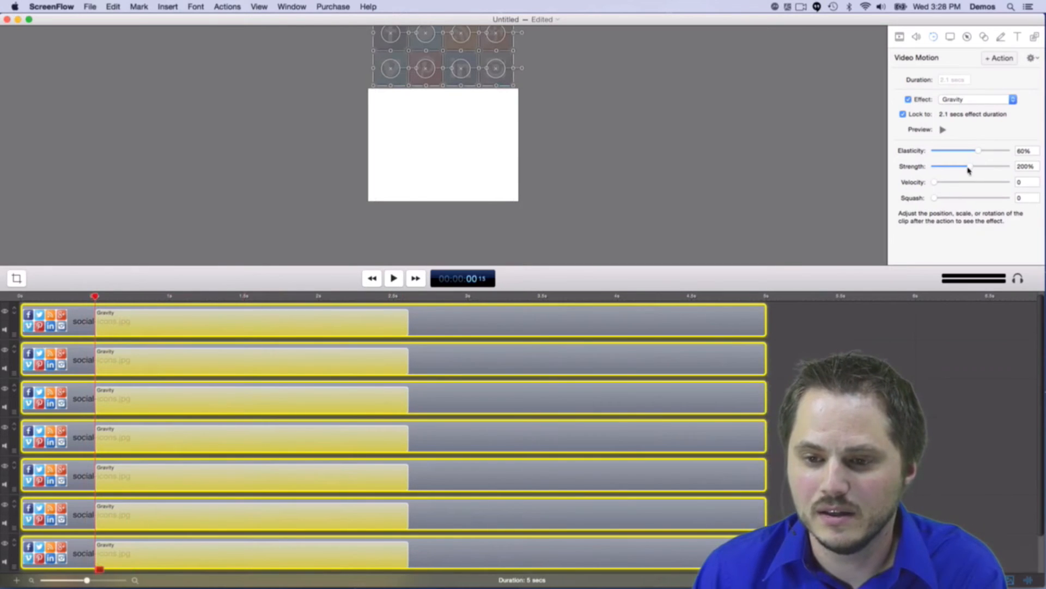
{"action": "mouse_move", "coordinate": [968, 169]}
{"action": "left_mouse_down"}
{"action": "mouse_move", "coordinate": [921, 187]}
{"action": "mouse_move", "coordinate": [954, 183]}
{"action": "left_mouse_up"}
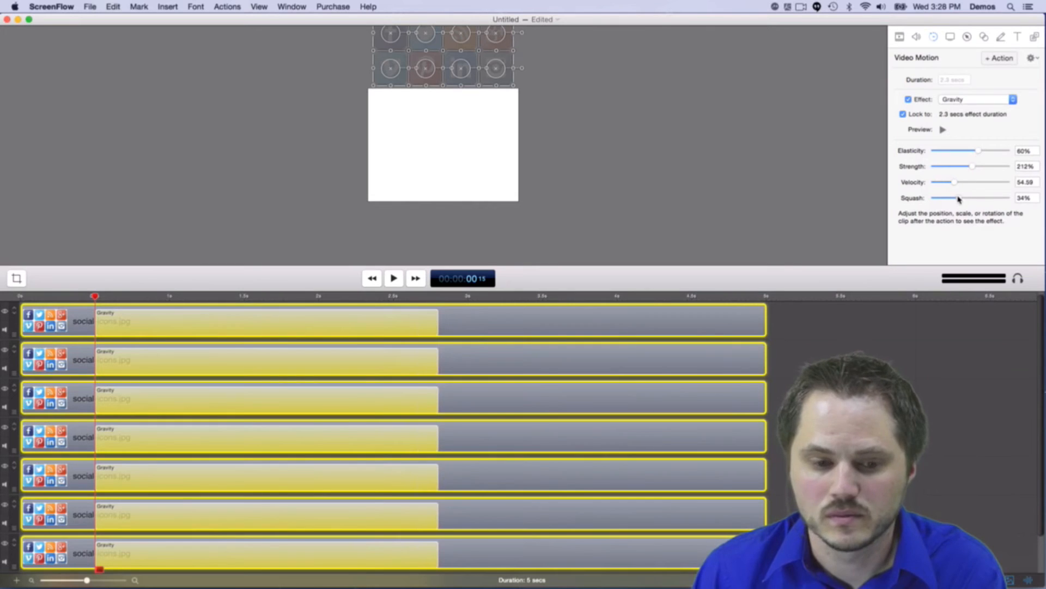
{"action": "left_click_drag", "start_coordinate": [978, 154], "coordinate": [964, 157]}
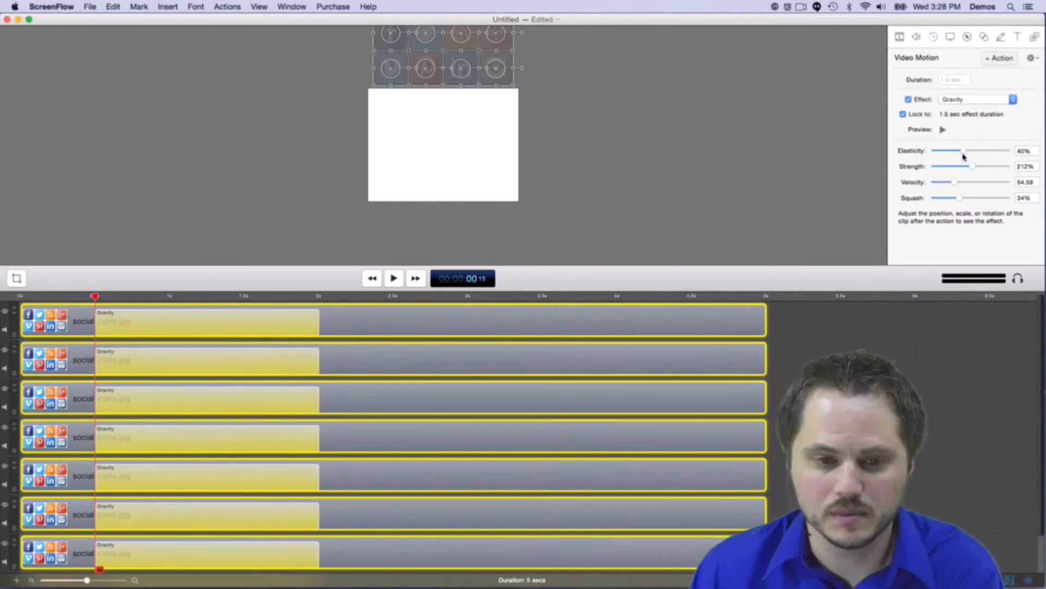
Play the Gravity actions repeatedly from their start to preview the icons' fall with the adjusted settings.
{"action": "key", "text": "space"}
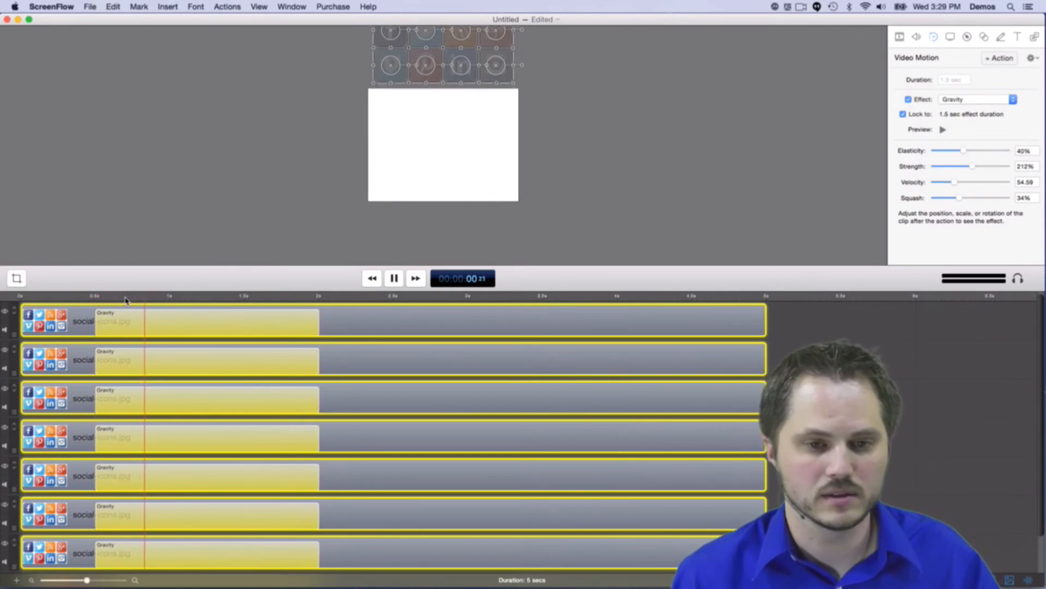
{"action": "left_click", "coordinate": [98, 298]}
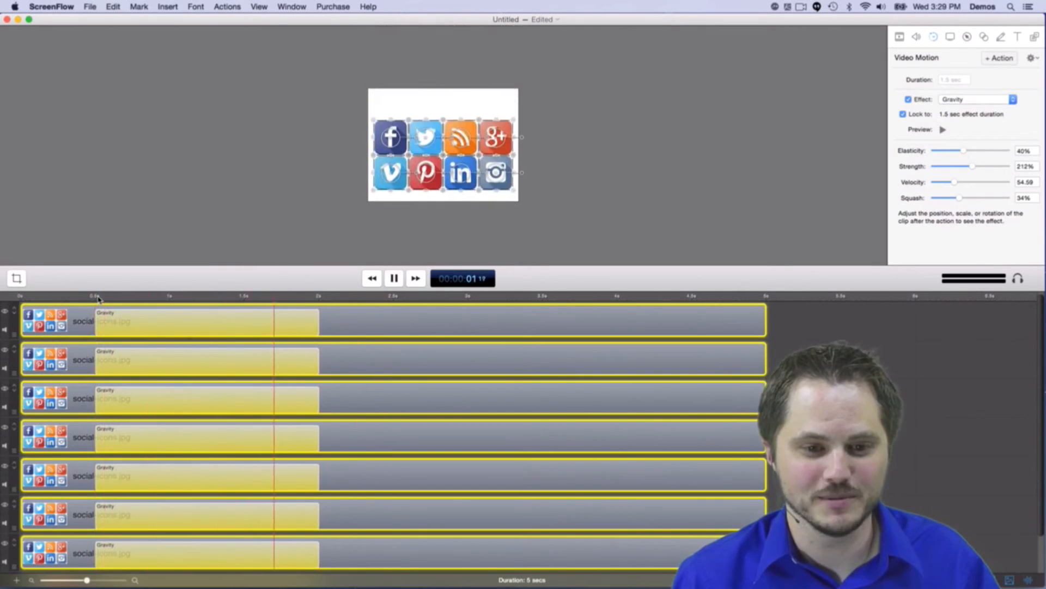
{"action": "key", "text": "space"}
{"action": "left_click", "coordinate": [155, 296]}
{"action": "left_click", "coordinate": [98, 298]}
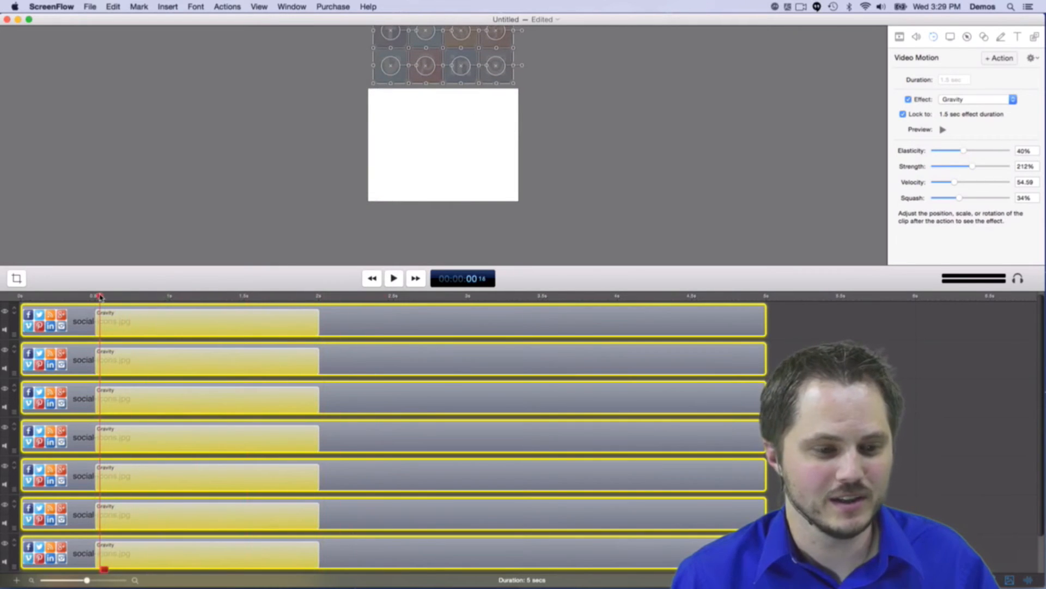
{"action": "key", "text": "space"}
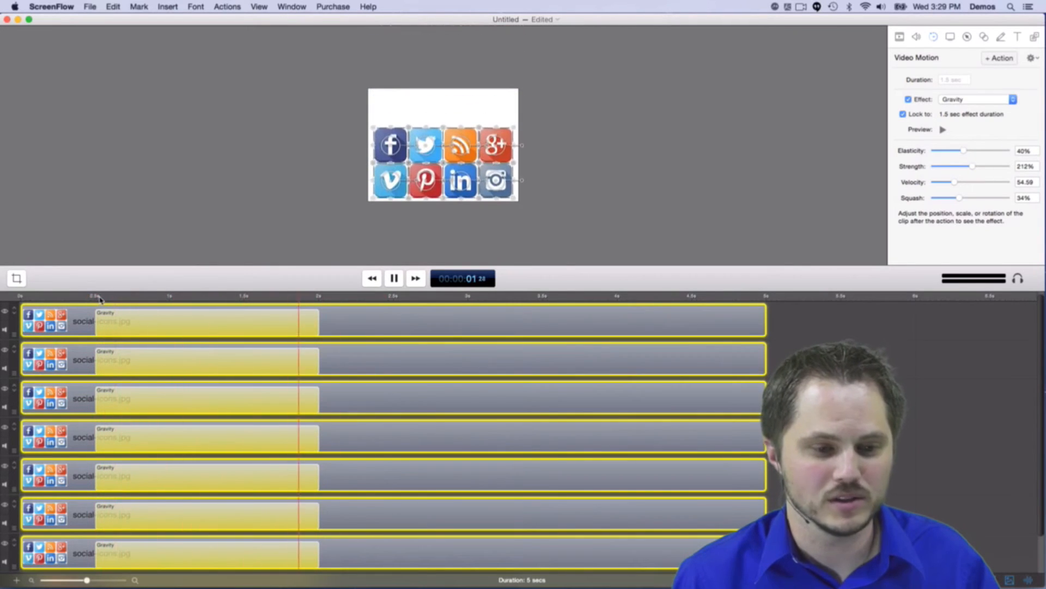
{"action": "key", "text": "space"}
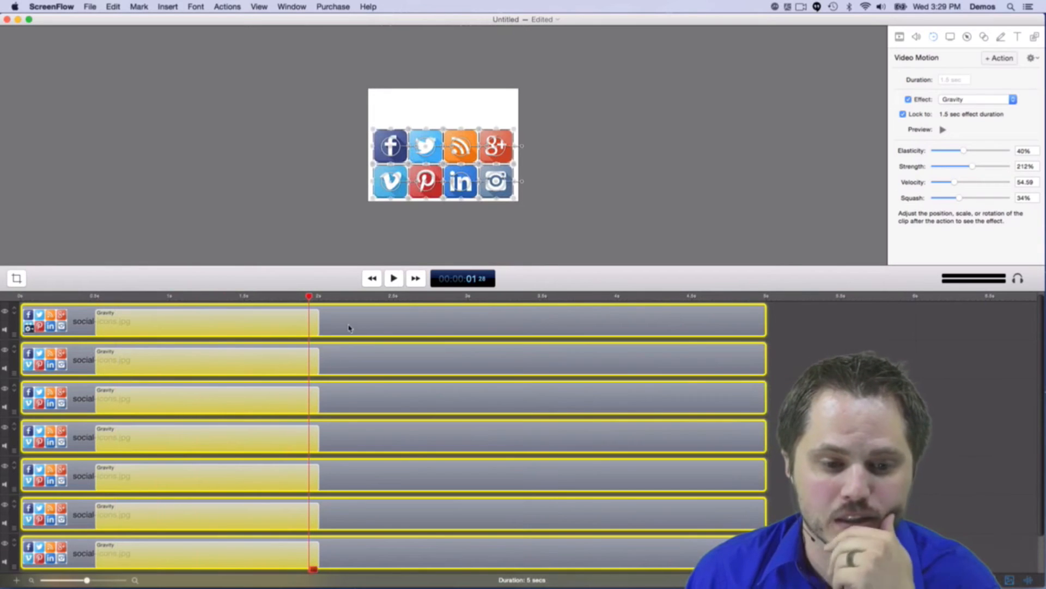
At the start of the drop, set the Facebook icon clip's Z rotation to 113° with only its Gravity action selected.
{"action": "left_click_drag", "start_coordinate": [307, 301], "coordinate": [95, 313]}
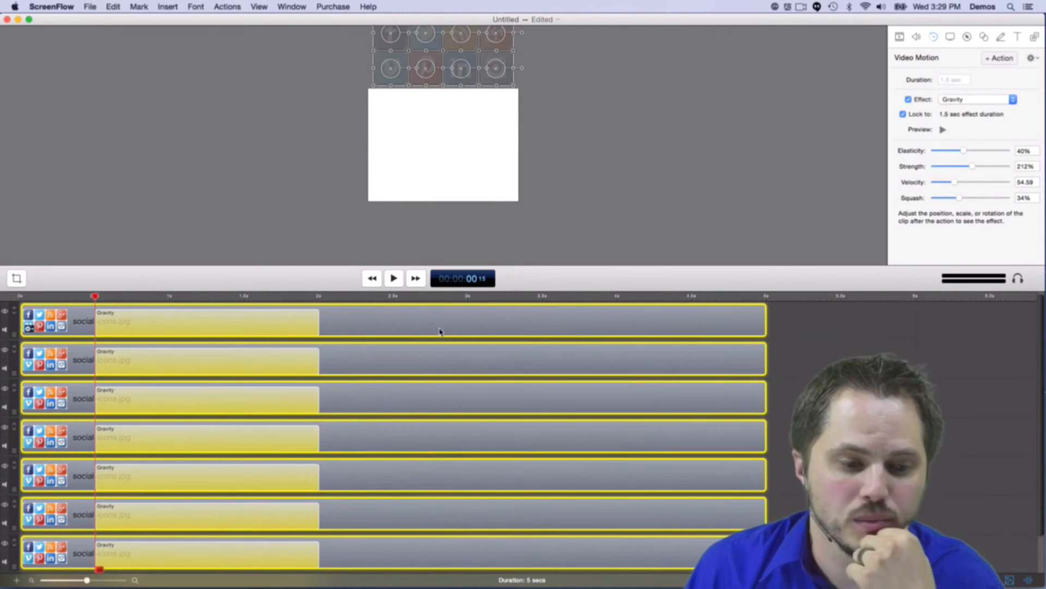
{"action": "scroll", "coordinate": [414, 401], "scroll_direction": "down", "scroll_amount": 1}
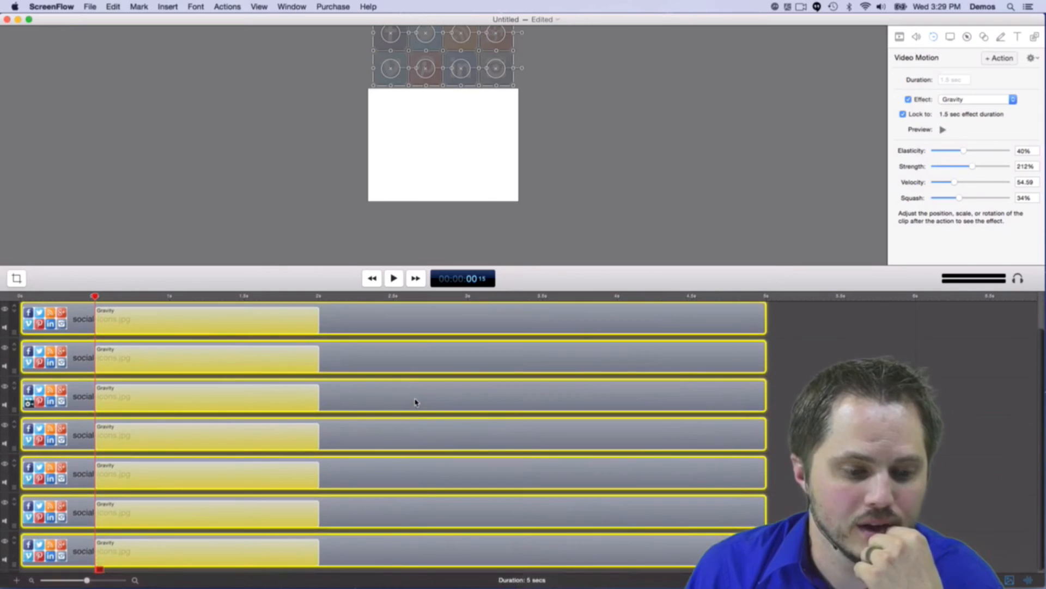
{"action": "left_click", "coordinate": [375, 548]}
{"action": "scroll", "coordinate": [388, 468], "scroll_direction": "up", "scroll_amount": 1}
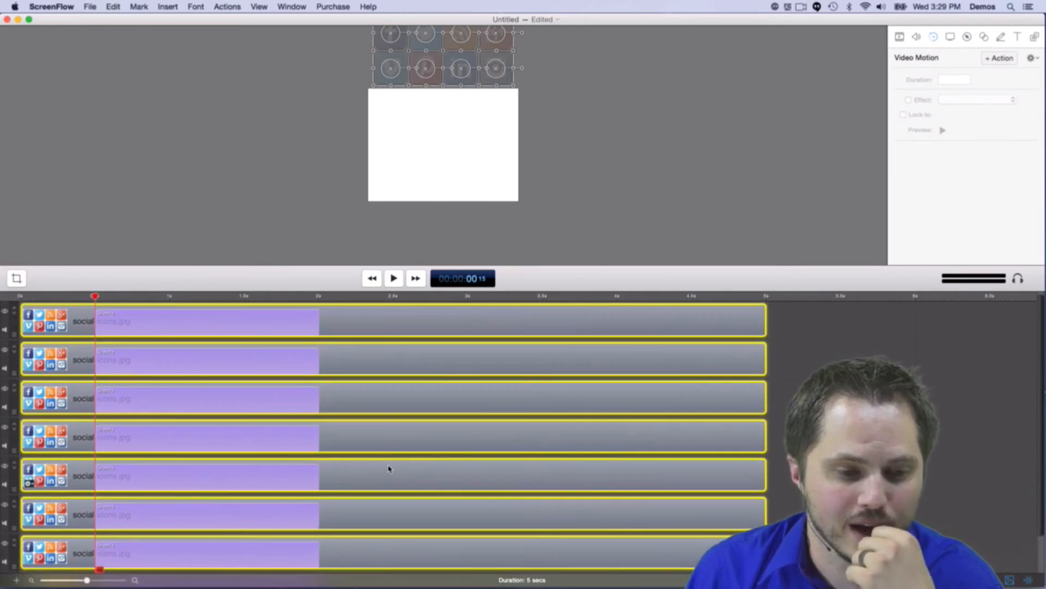
{"action": "left_click", "coordinate": [834, 379]}
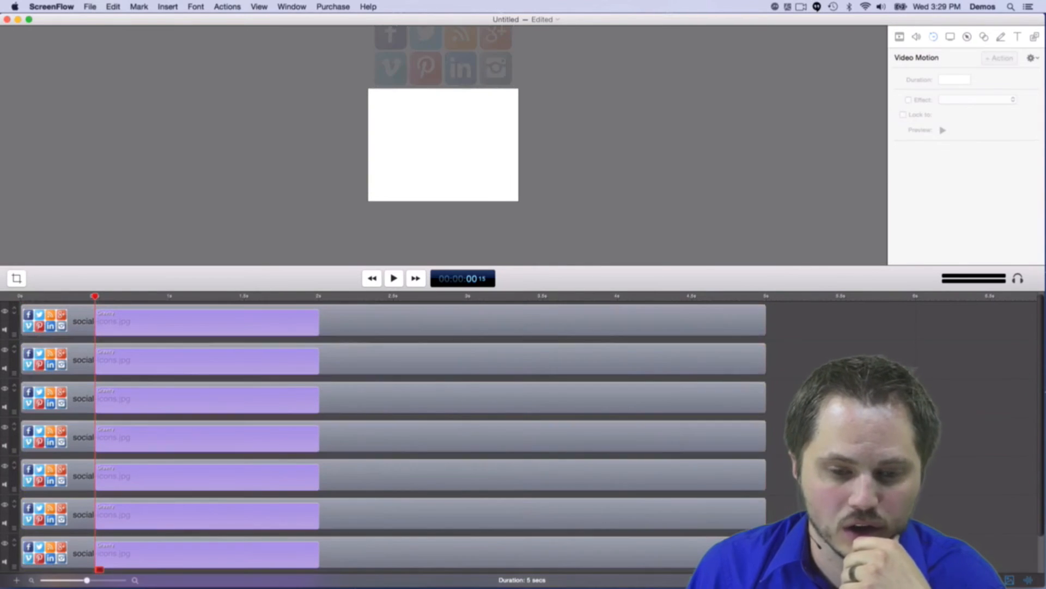
{"action": "left_click", "coordinate": [219, 309]}
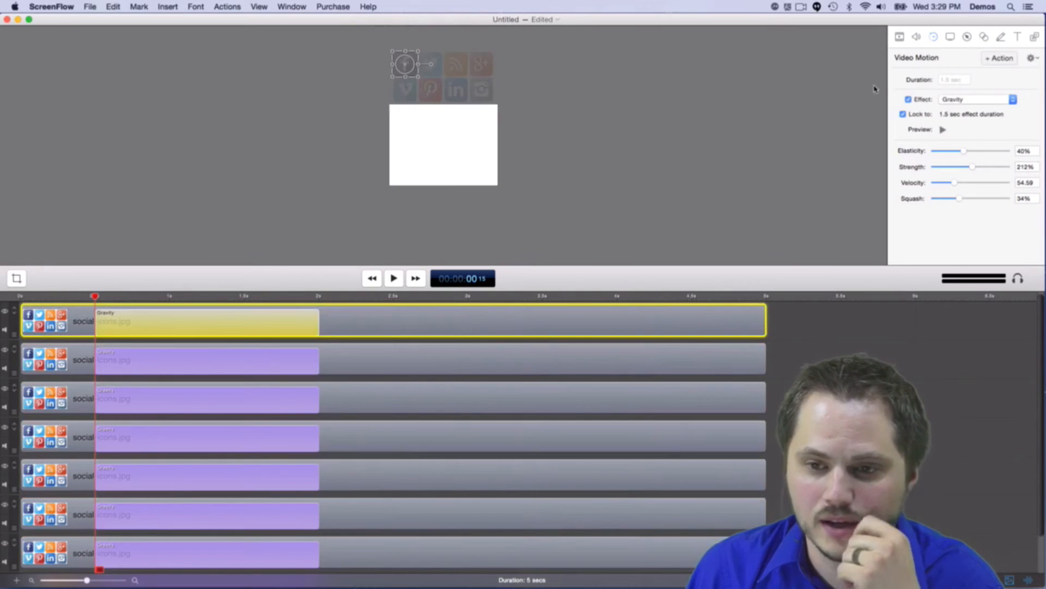
{"action": "left_click", "coordinate": [900, 37]}
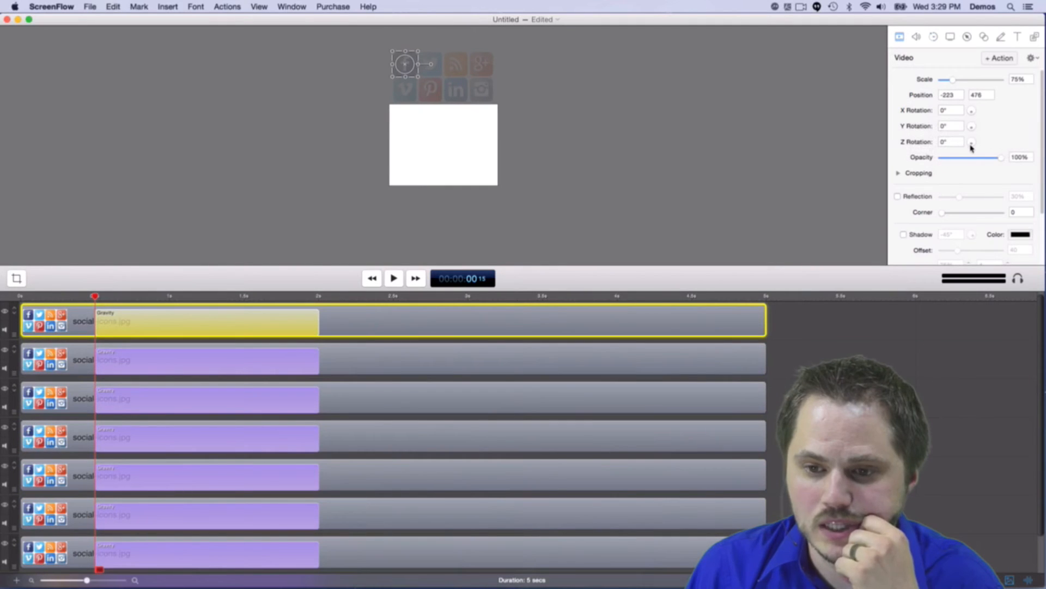
{"action": "left_click_drag", "start_coordinate": [971, 148], "coordinate": [969, 142]}
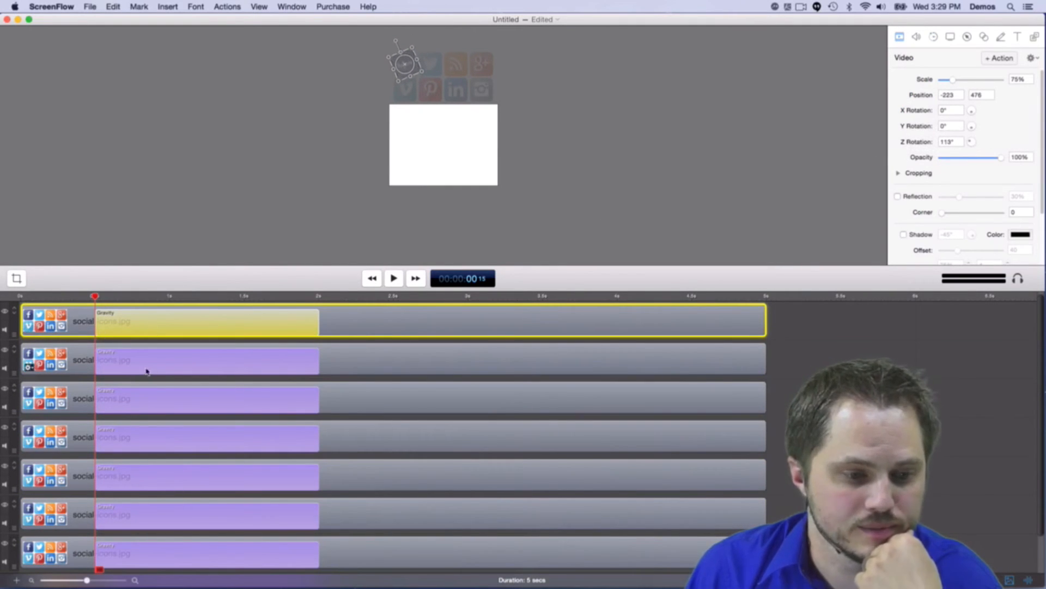
Play the Facebook icon's rotating drop to preview it, then return the playhead to the start of the actions.
{"action": "key", "text": "space"}
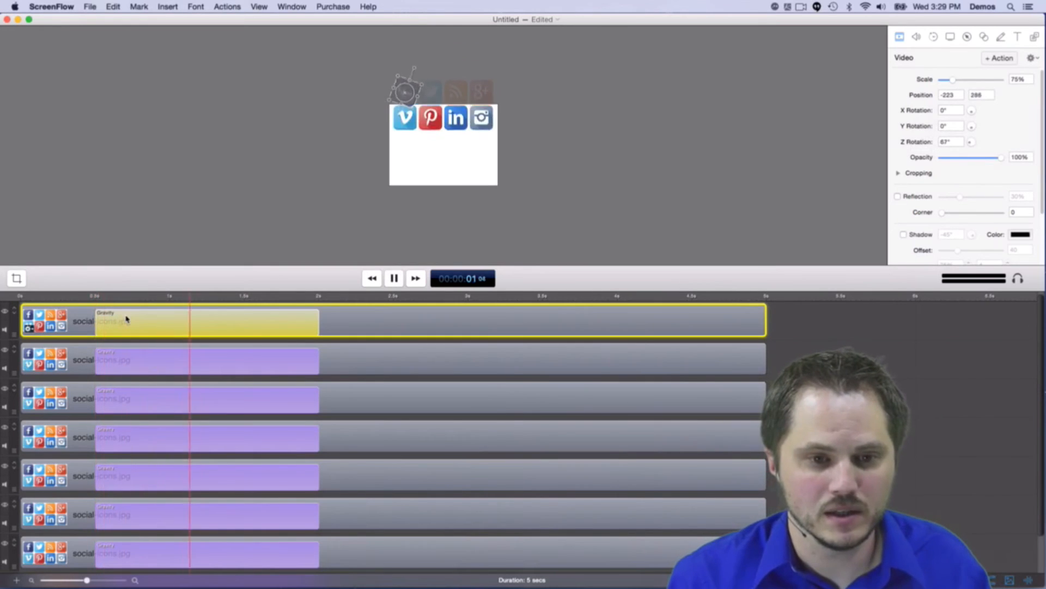
{"action": "left_click", "coordinate": [141, 297]}
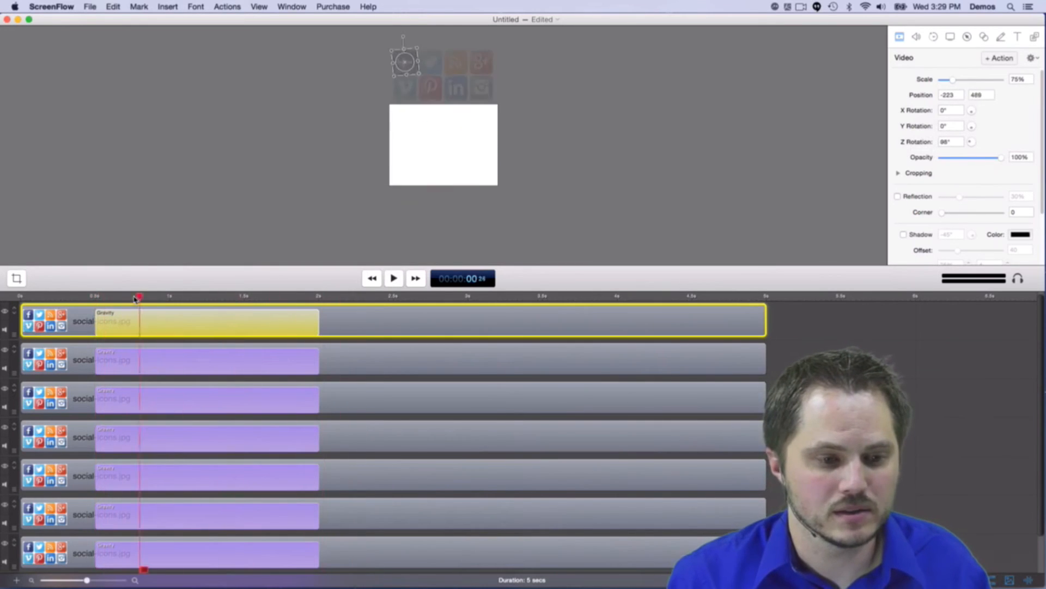
{"action": "key", "text": "space"}
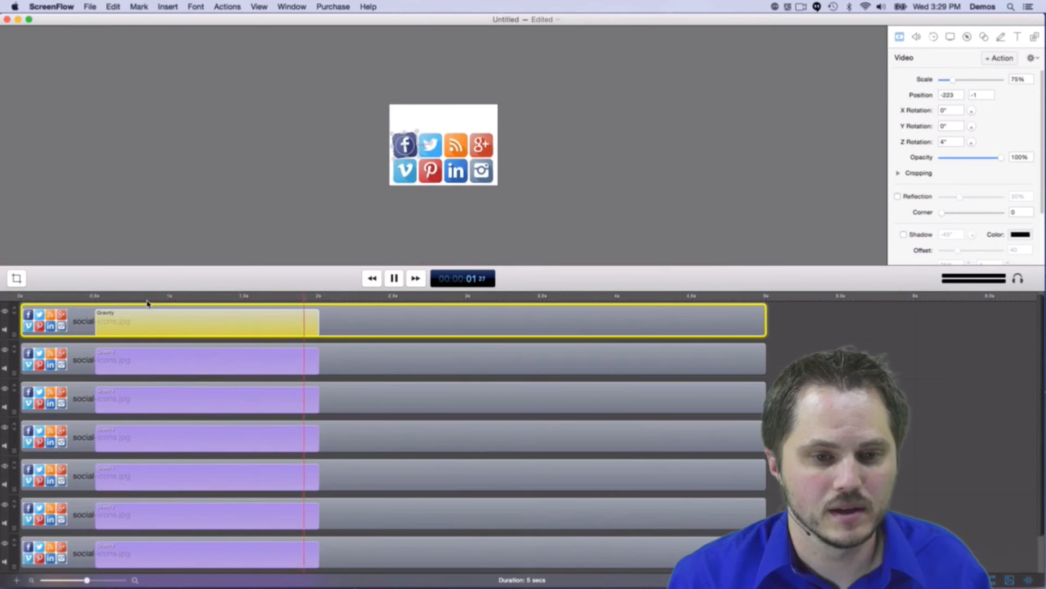
{"action": "key", "text": "space"}
{"action": "left_click_drag", "start_coordinate": [95, 297], "coordinate": [95, 296]}
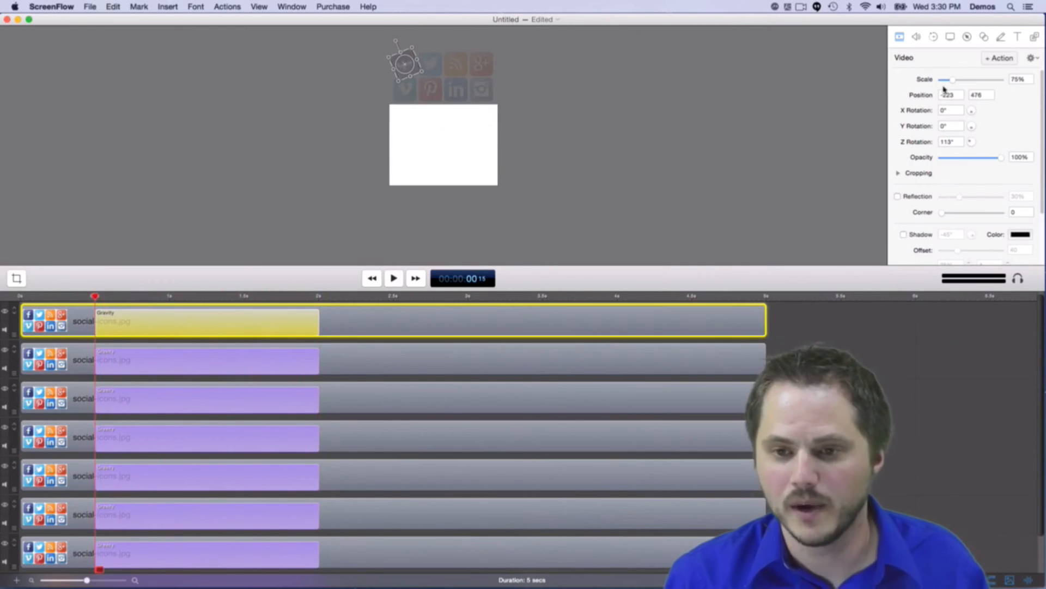
Try the Spring motion effect on the Facebook icon's action and play it from the start.
{"action": "left_click", "coordinate": [935, 37]}
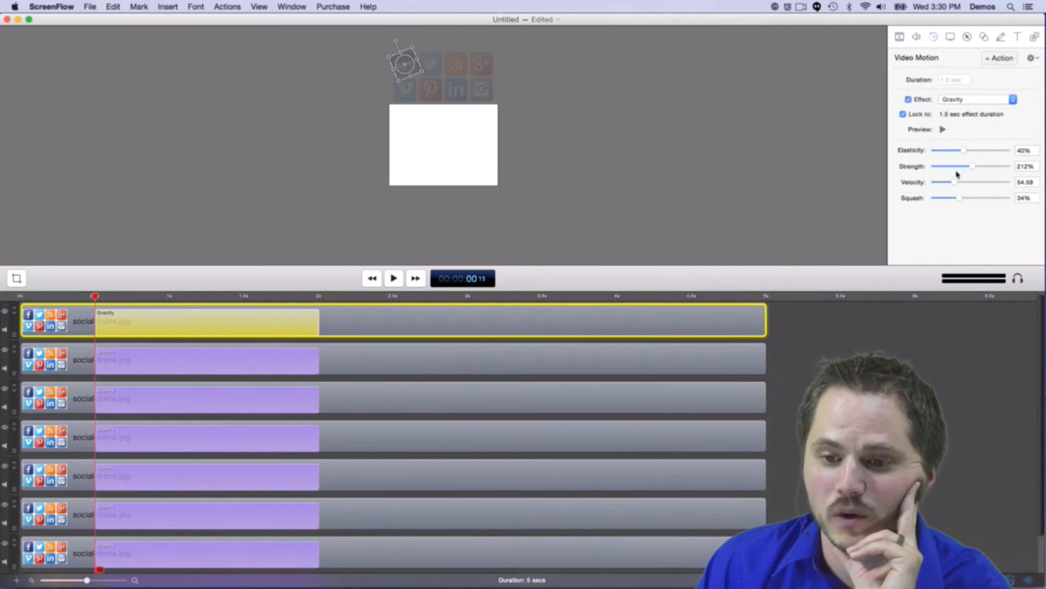
{"action": "left_click", "coordinate": [968, 103]}
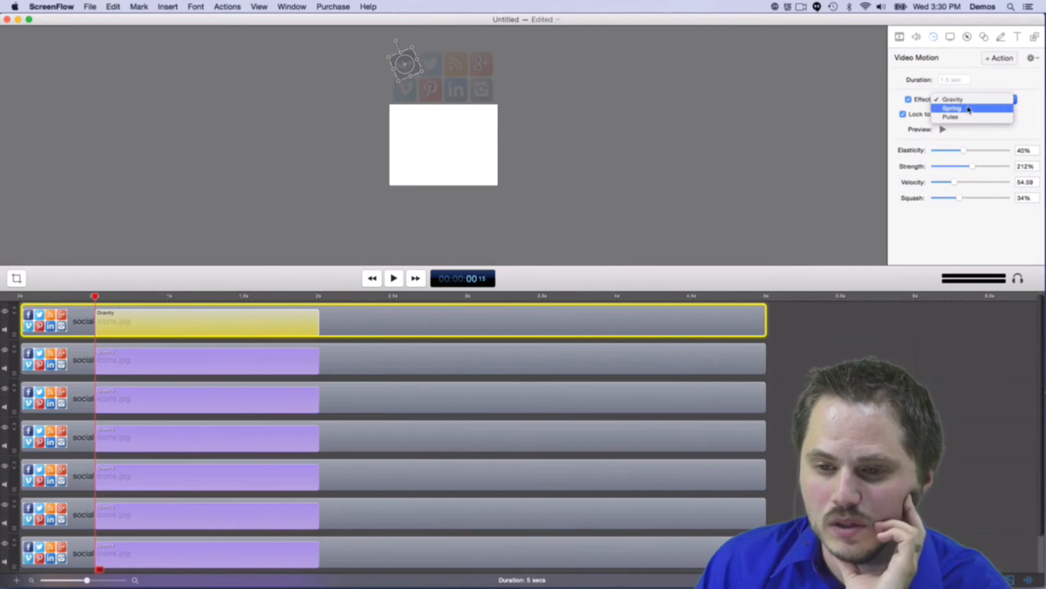
{"action": "left_click", "coordinate": [969, 109]}
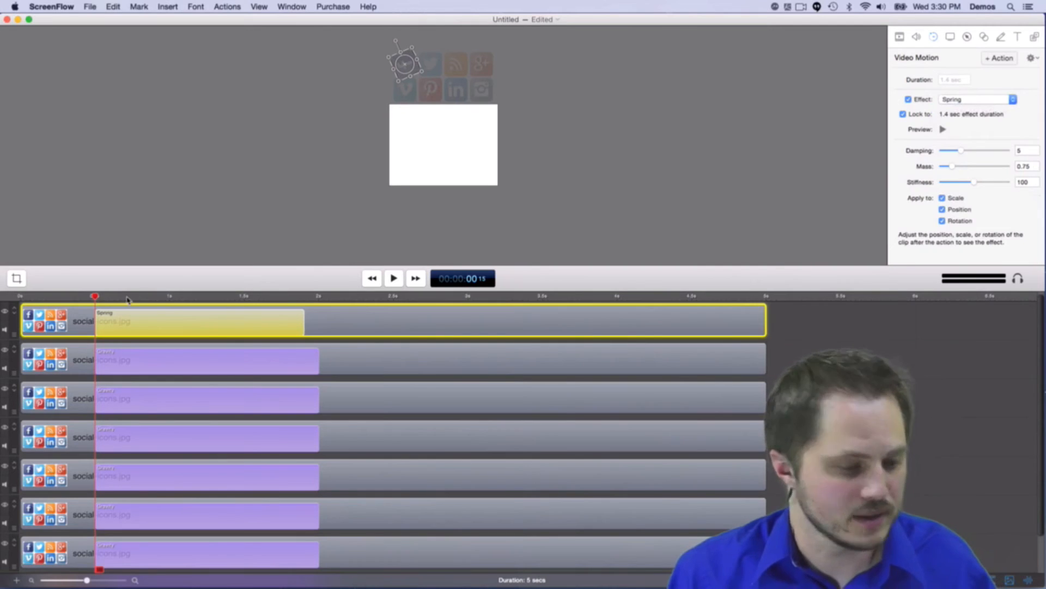
{"action": "key", "text": "space"}
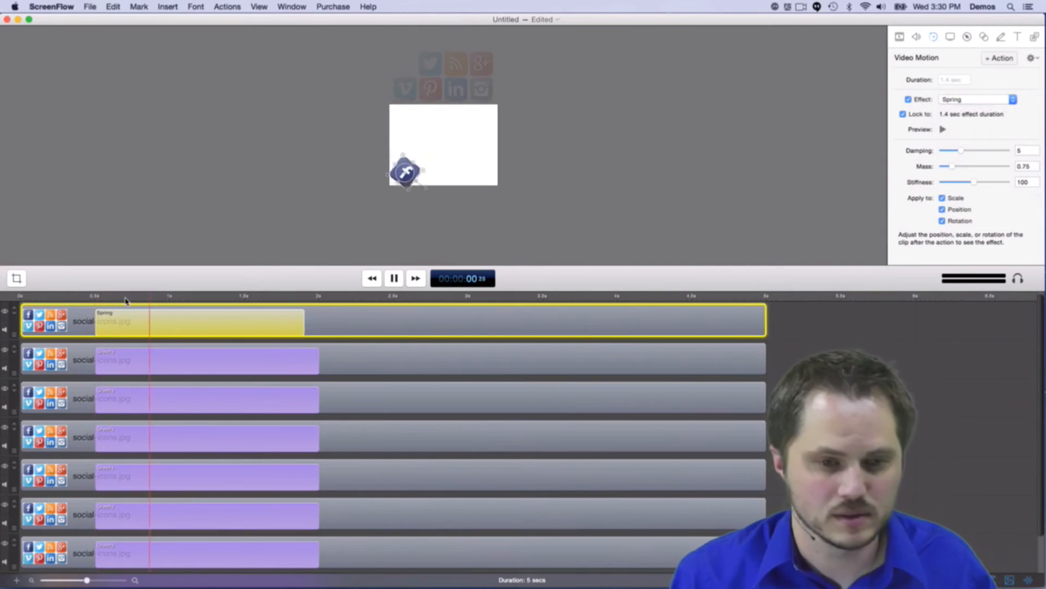
{"action": "left_click", "coordinate": [96, 297]}
{"action": "key", "text": "space"}
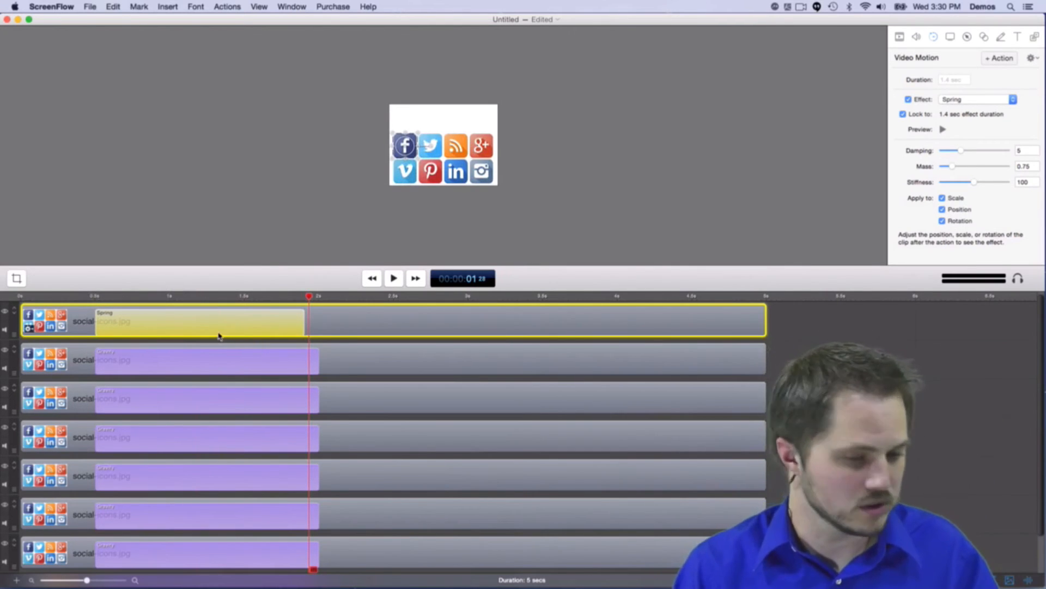
{"action": "key", "text": "super+z"}
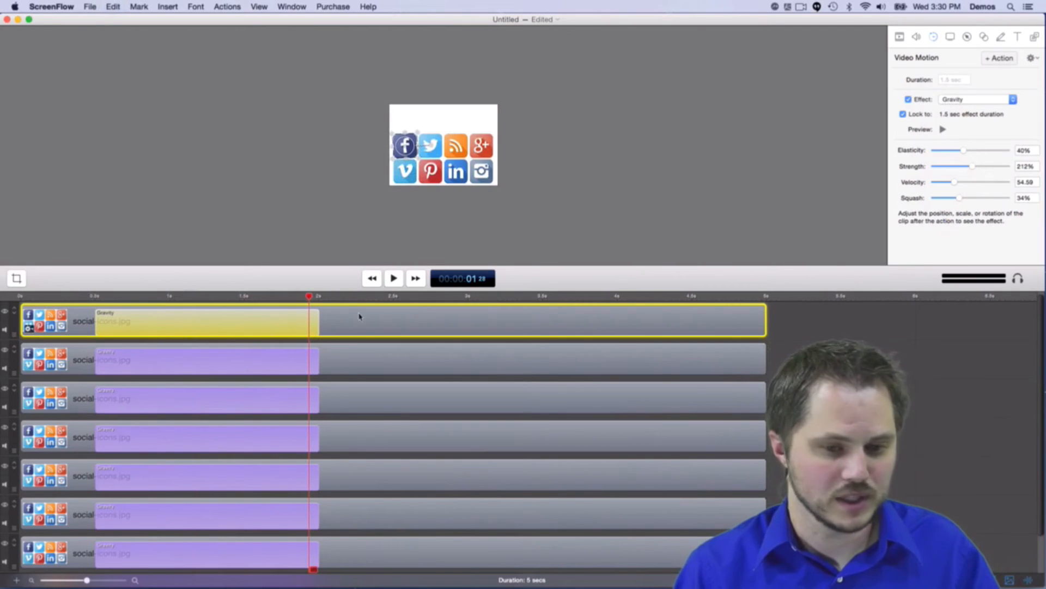
{"action": "left_click_drag", "start_coordinate": [823, 315], "coordinate": [336, 555]}
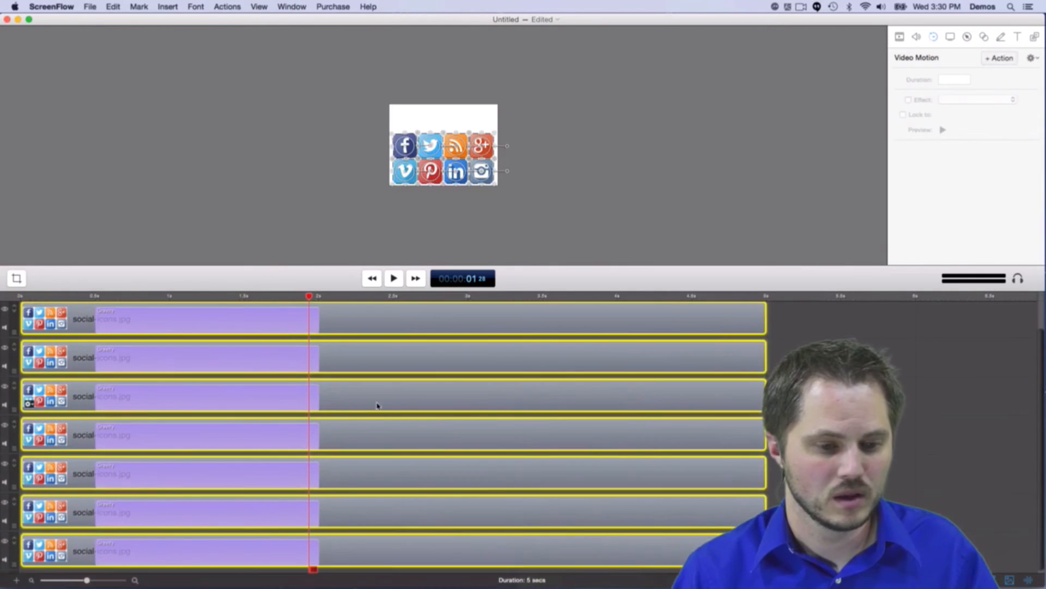
{"action": "key", "text": "super+shift+a"}
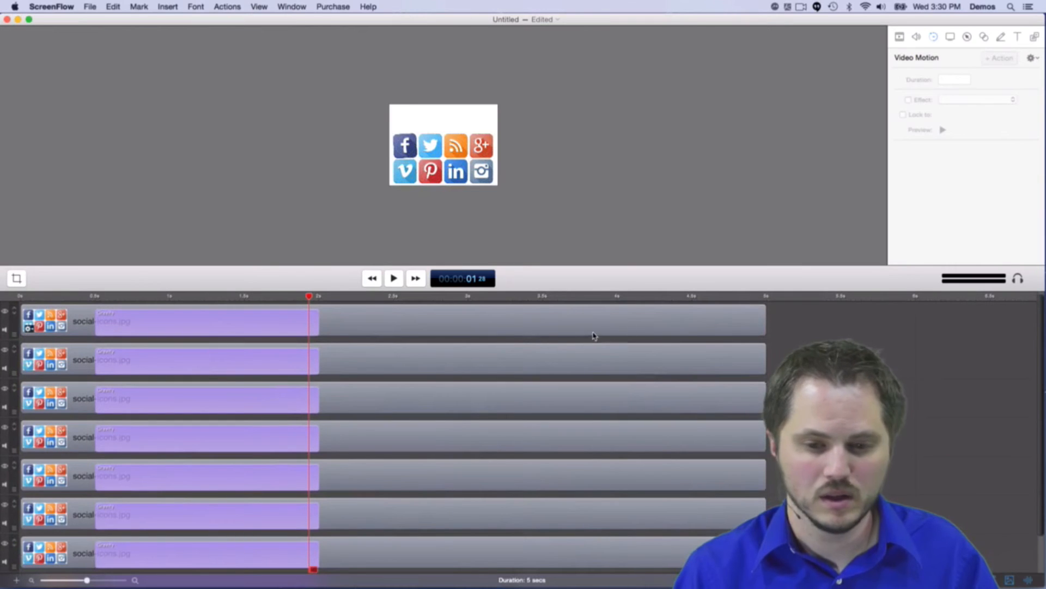
{"action": "left_click_drag", "start_coordinate": [809, 319], "coordinate": [245, 561]}
{"action": "key", "text": "super+shift+a"}
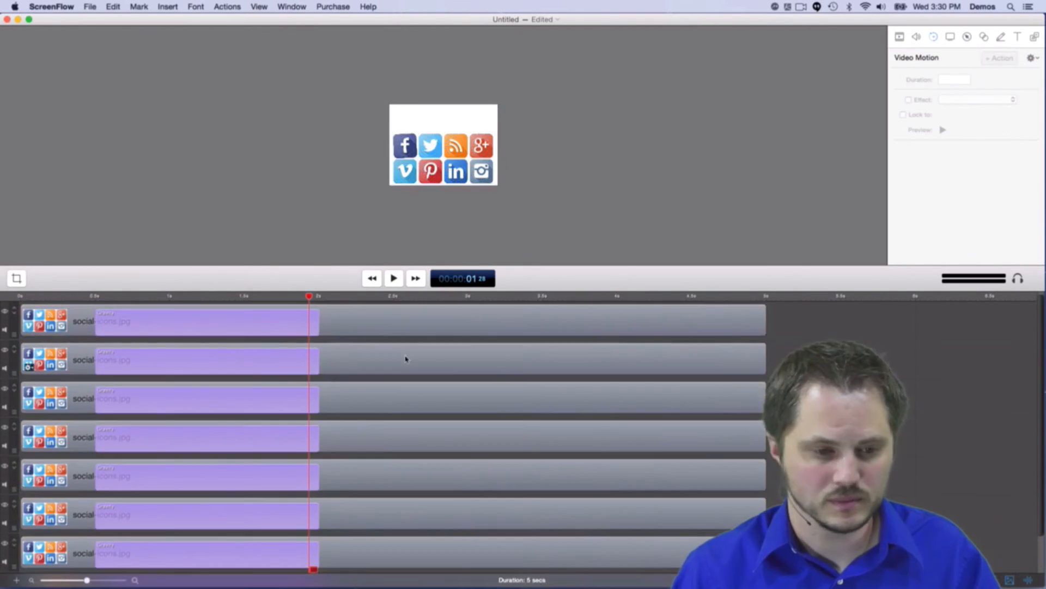
{"action": "left_click_drag", "start_coordinate": [865, 322], "coordinate": [287, 341]}
{"action": "key", "text": "super+shift+a"}
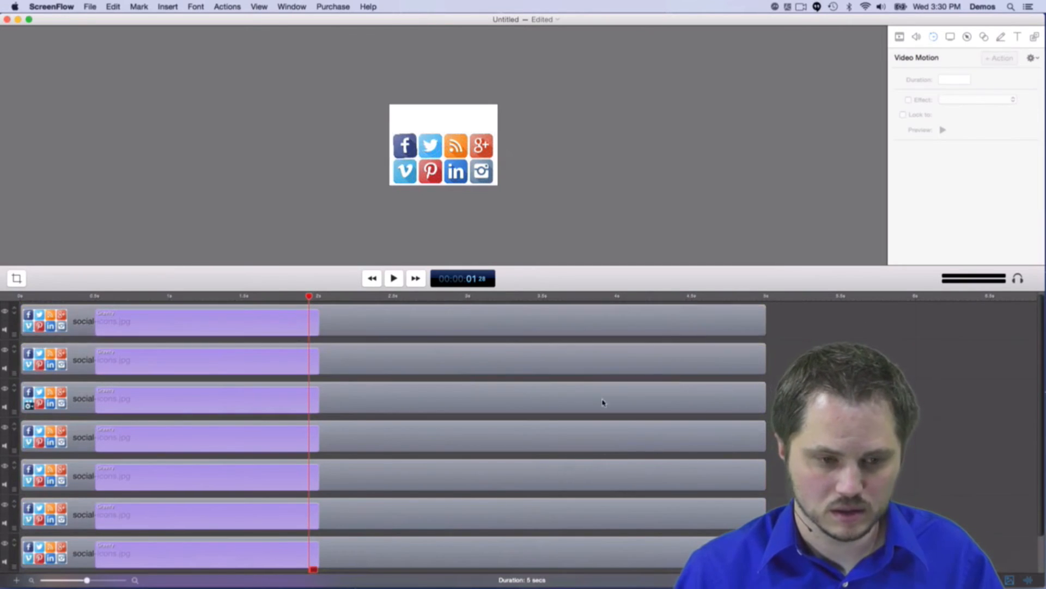
Shift the Gravity actions of all icon clips except the Instagram one about one frame later.
{"action": "left_click", "coordinate": [195, 324]}
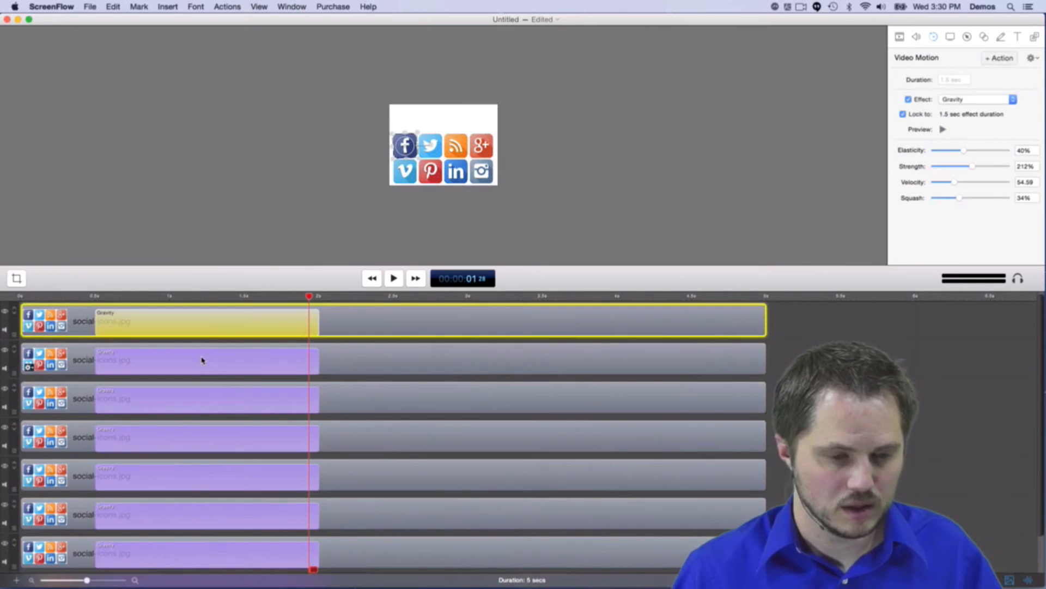
{"action": "left_click", "coordinate": [202, 363], "text": "shift"}
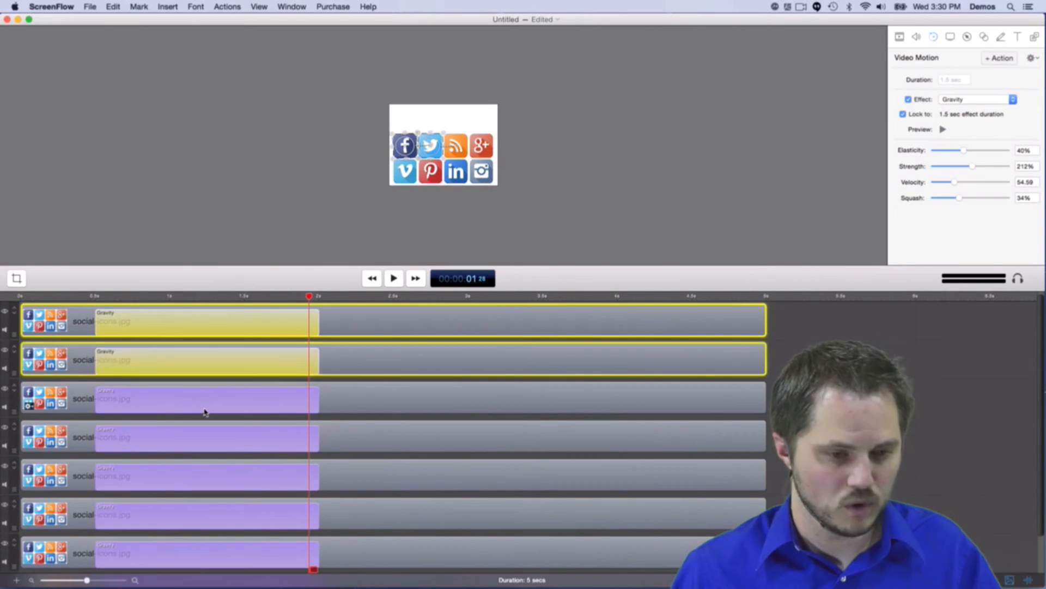
{"action": "left_click", "coordinate": [205, 402], "text": "shift"}
{"action": "left_click", "coordinate": [208, 441], "text": "shift"}
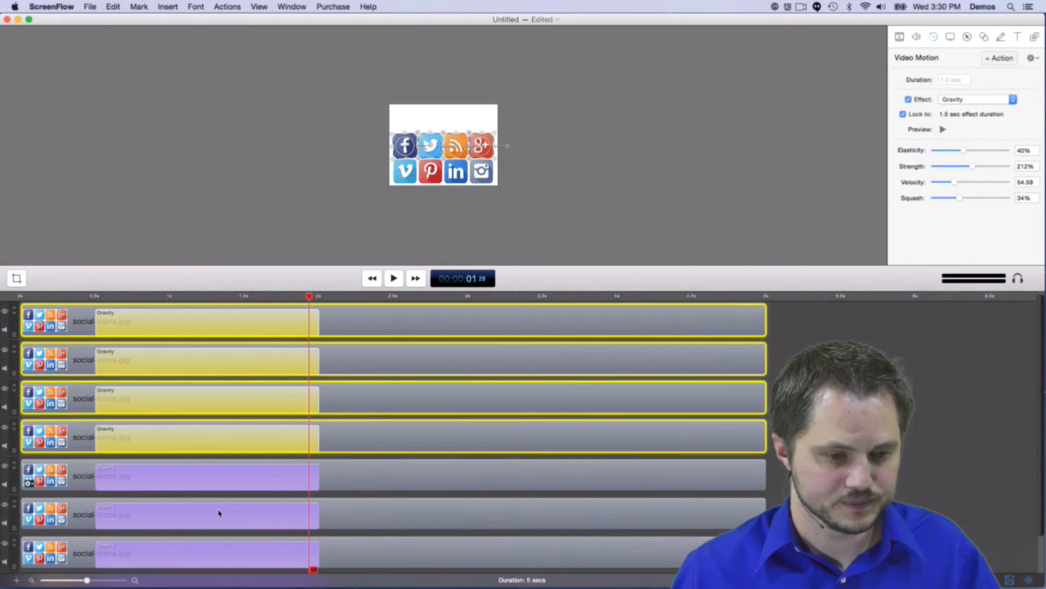
{"action": "left_click", "coordinate": [212, 479], "text": "shift"}
{"action": "scroll", "coordinate": [220, 417], "scroll_direction": "down", "scroll_amount": 1}
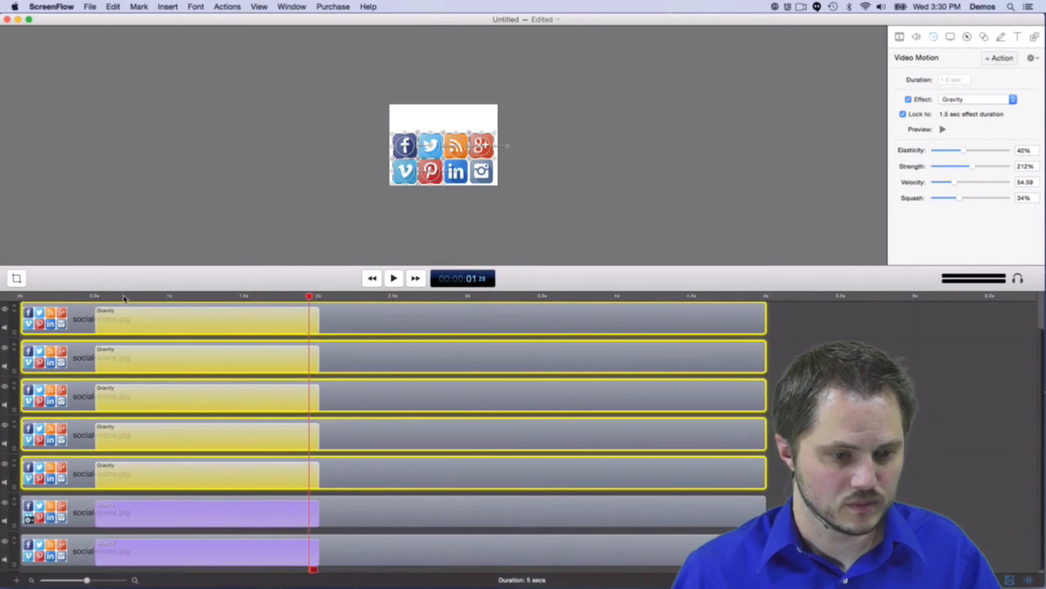
{"action": "left_click", "coordinate": [214, 513], "text": "shift"}
{"action": "left_click", "coordinate": [95, 296]}
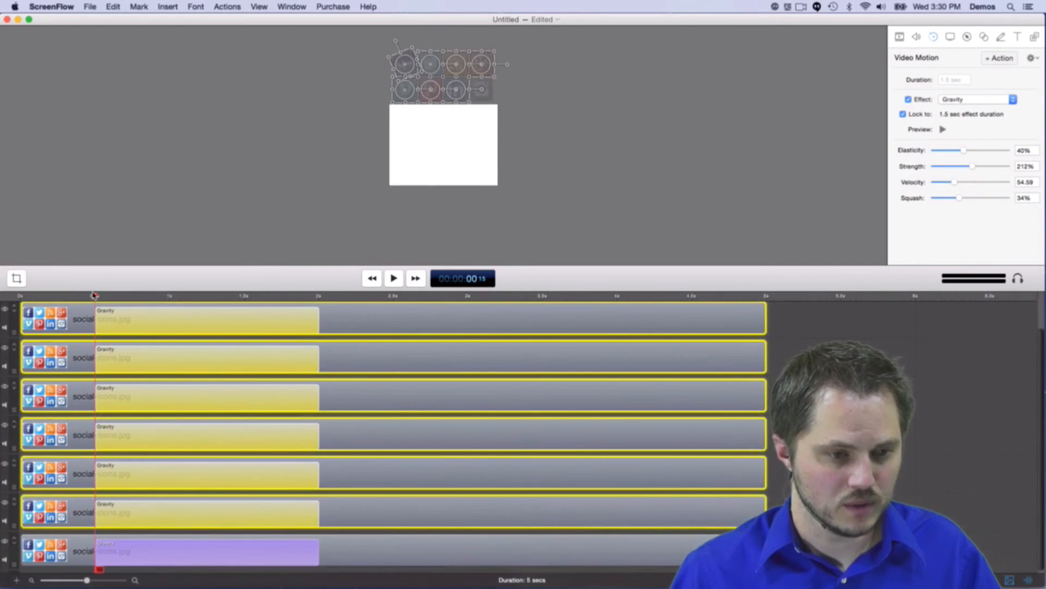
{"action": "left_click_drag", "start_coordinate": [140, 325], "coordinate": [147, 325]}
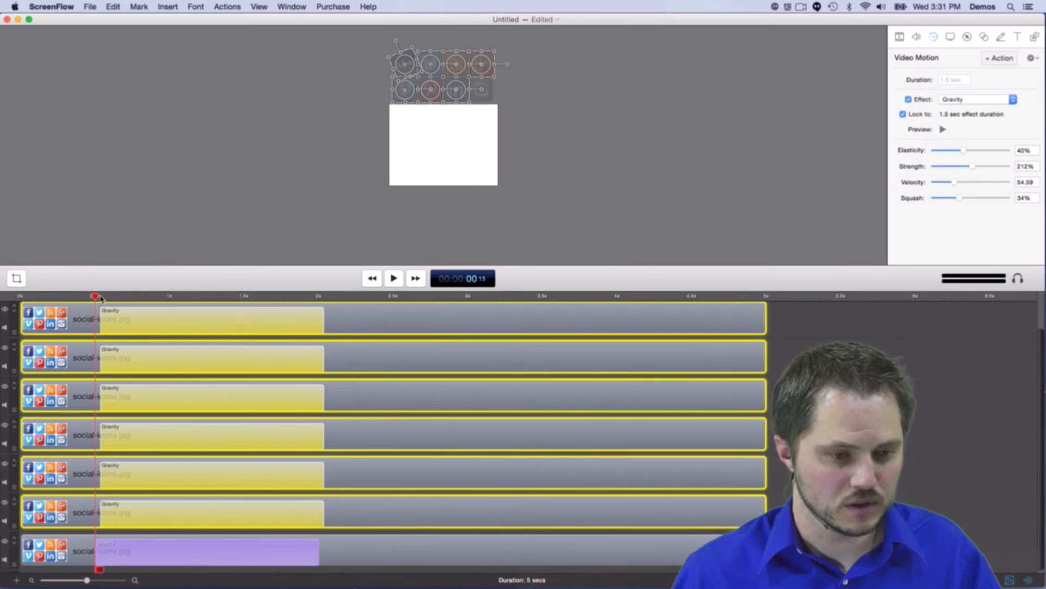
Stagger the Gravity actions of the Pinterest, Vimeo and Google+ icons one frame apart after LinkedIn's, carrying the remaining actions along.
{"action": "left_click", "coordinate": [220, 515]}
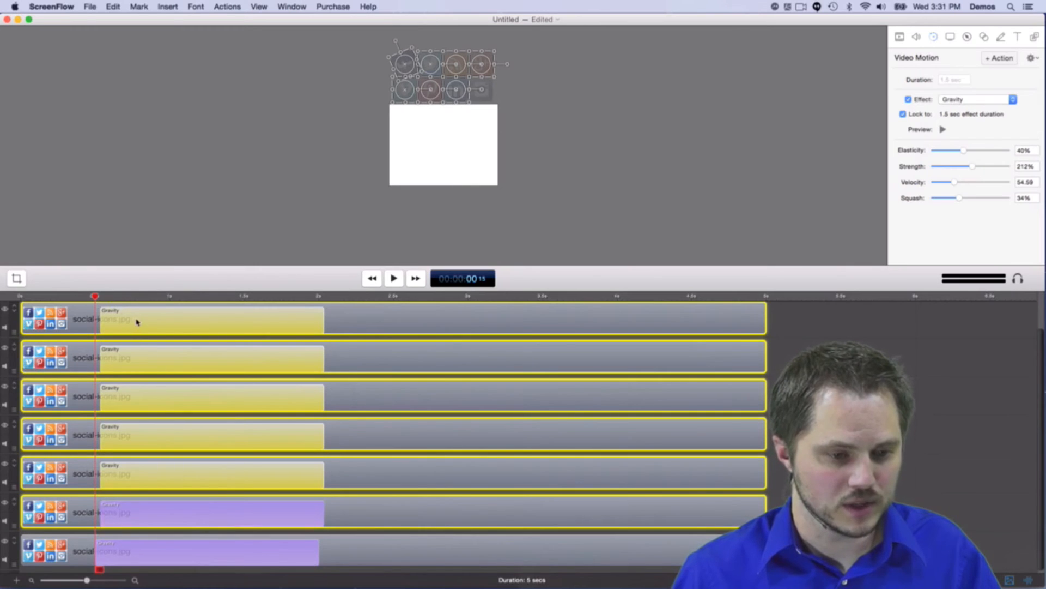
{"action": "left_click_drag", "start_coordinate": [136, 323], "coordinate": [193, 324]}
{"action": "left_click", "coordinate": [206, 474]}
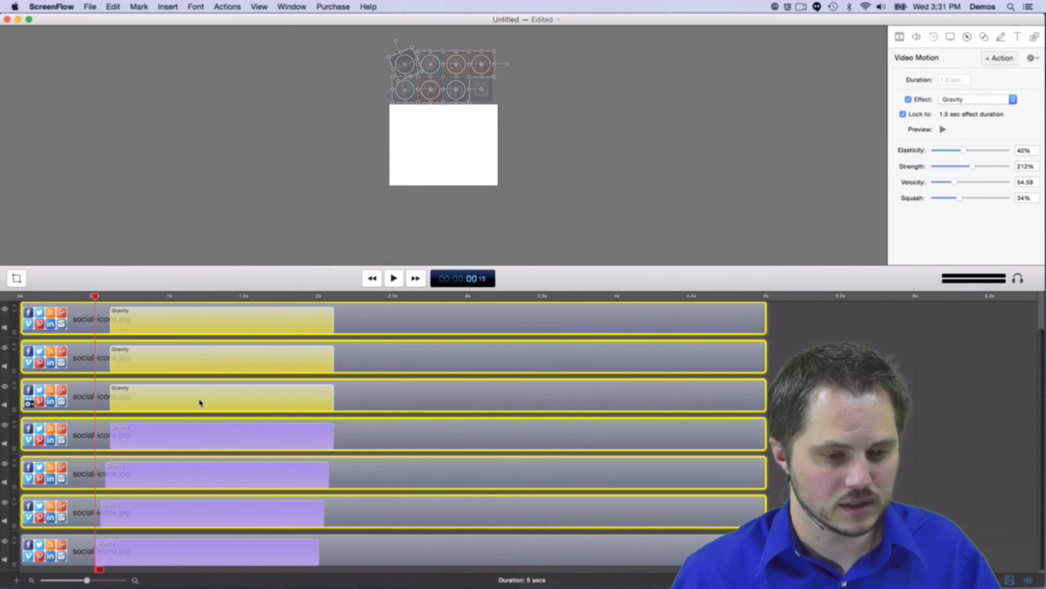
{"action": "left_click_drag", "start_coordinate": [200, 403], "coordinate": [205, 402]}
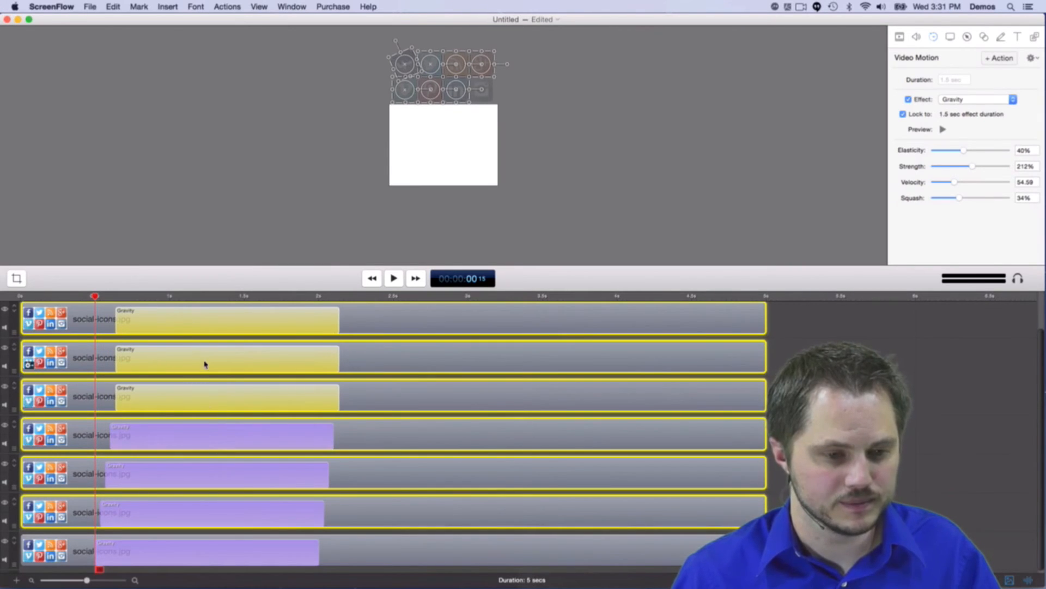
Shift the RSS icon's Gravity action one frame after Google+'s and the Twitter and Facebook actions one frame further.
{"action": "left_click", "coordinate": [205, 364], "text": "super"}
{"action": "left_click", "coordinate": [200, 367], "text": "super"}
{"action": "left_click", "coordinate": [203, 394], "text": "super"}
{"action": "left_click_drag", "start_coordinate": [201, 357], "coordinate": [207, 359]}
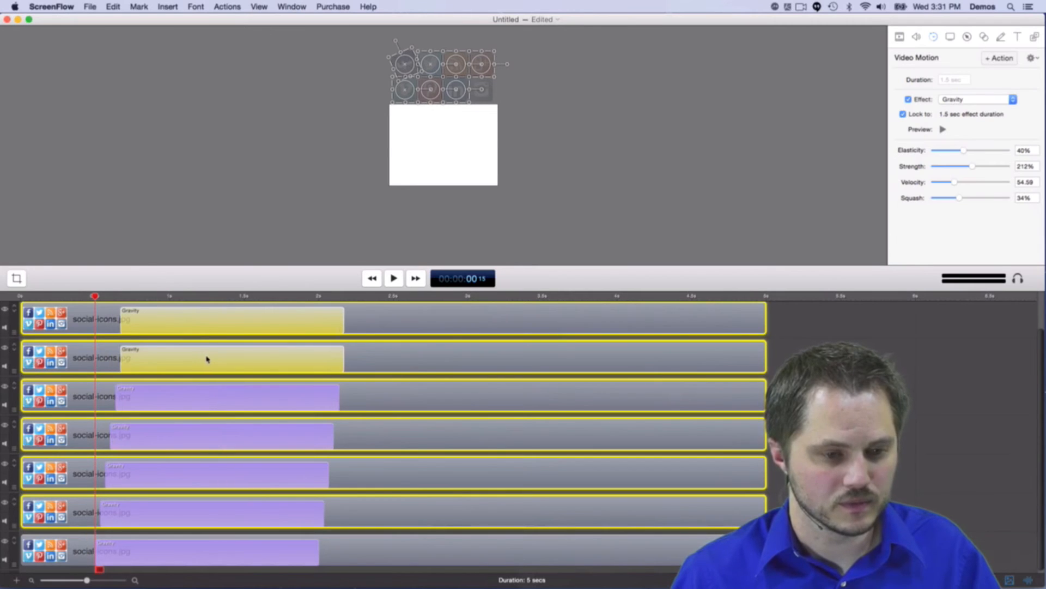
{"action": "left_click", "coordinate": [204, 362], "text": "super"}
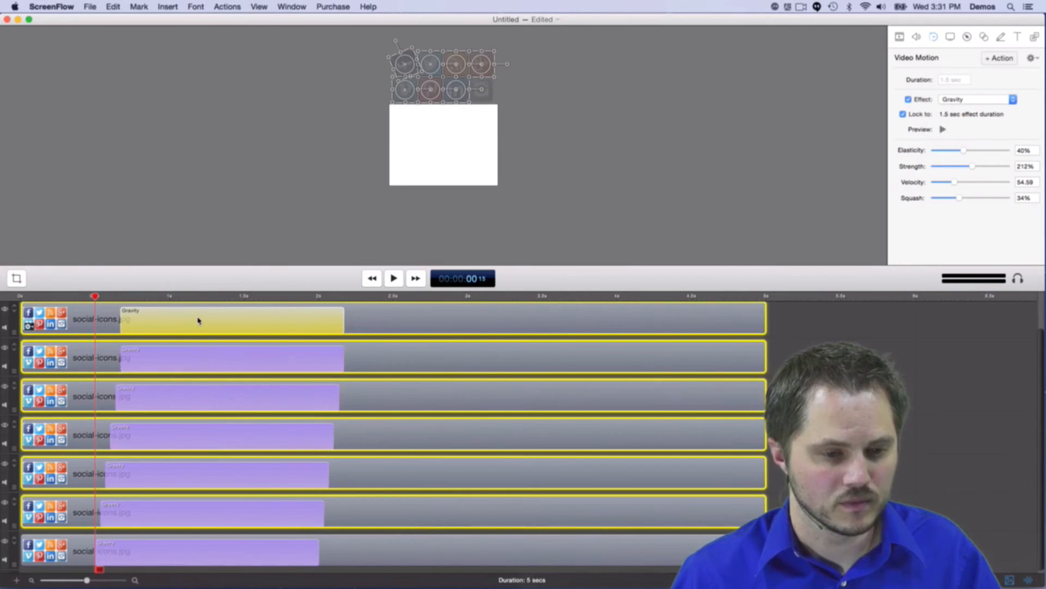
{"action": "left_click_drag", "start_coordinate": [204, 323], "coordinate": [209, 323]}
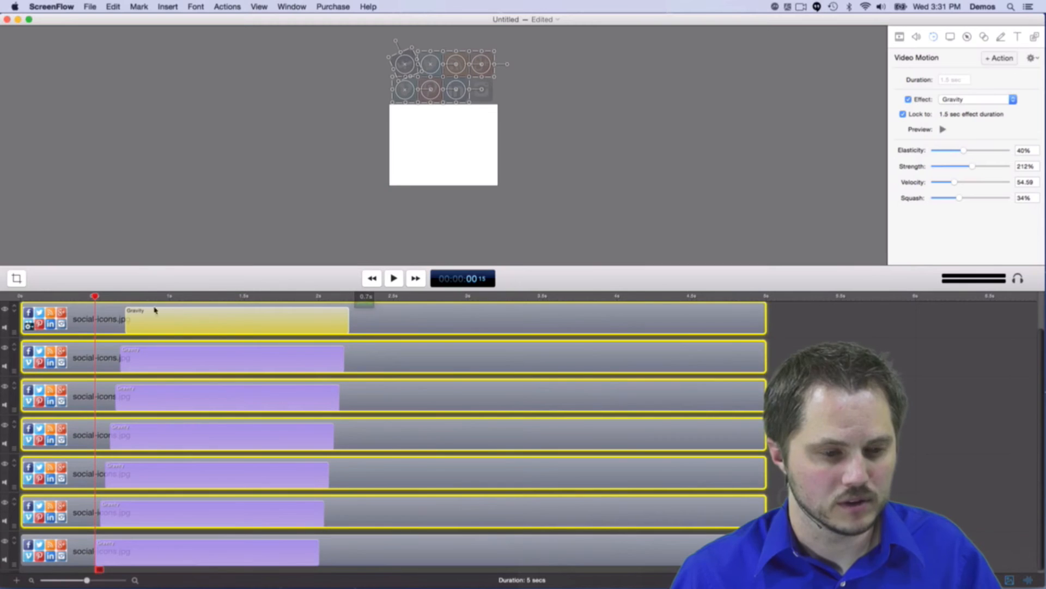
Play the staggered icon drop several times from just before the first action, with all clips deselected.
{"action": "left_click_drag", "start_coordinate": [95, 295], "coordinate": [83, 295]}
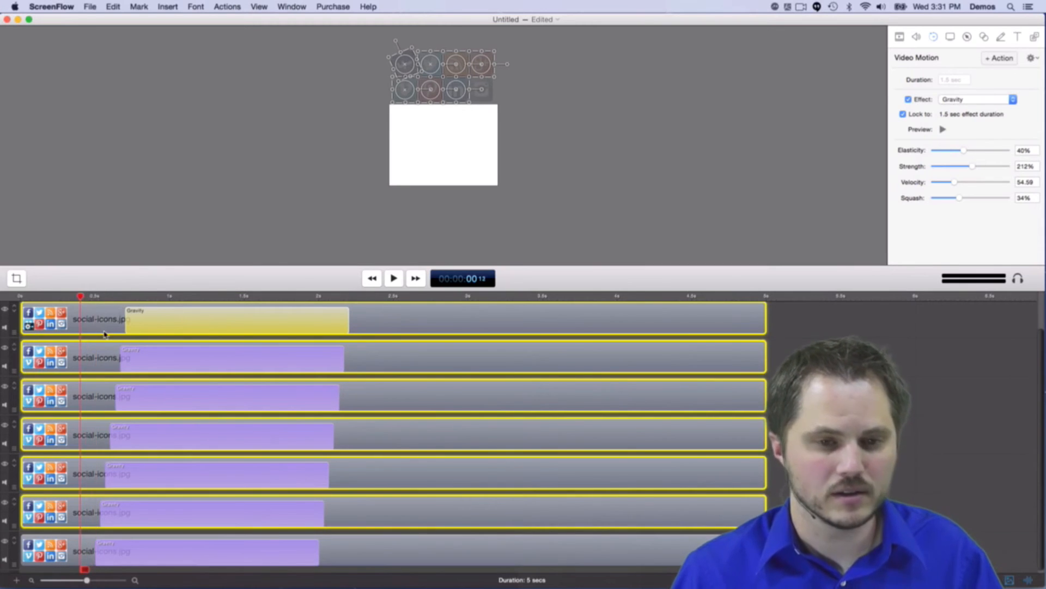
{"action": "key", "text": "space"}
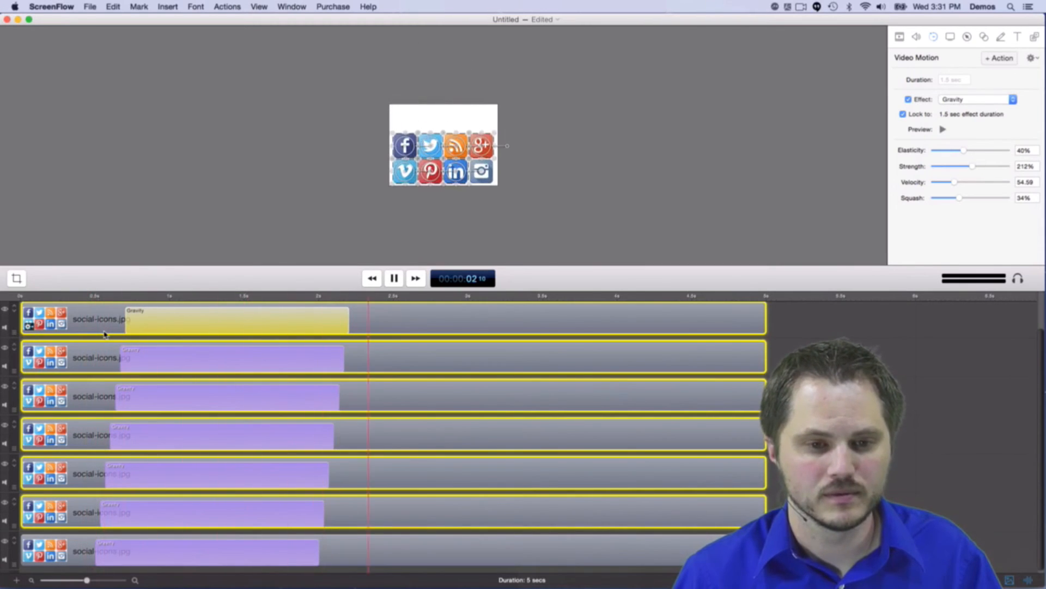
{"action": "key", "text": "shift+super+a"}
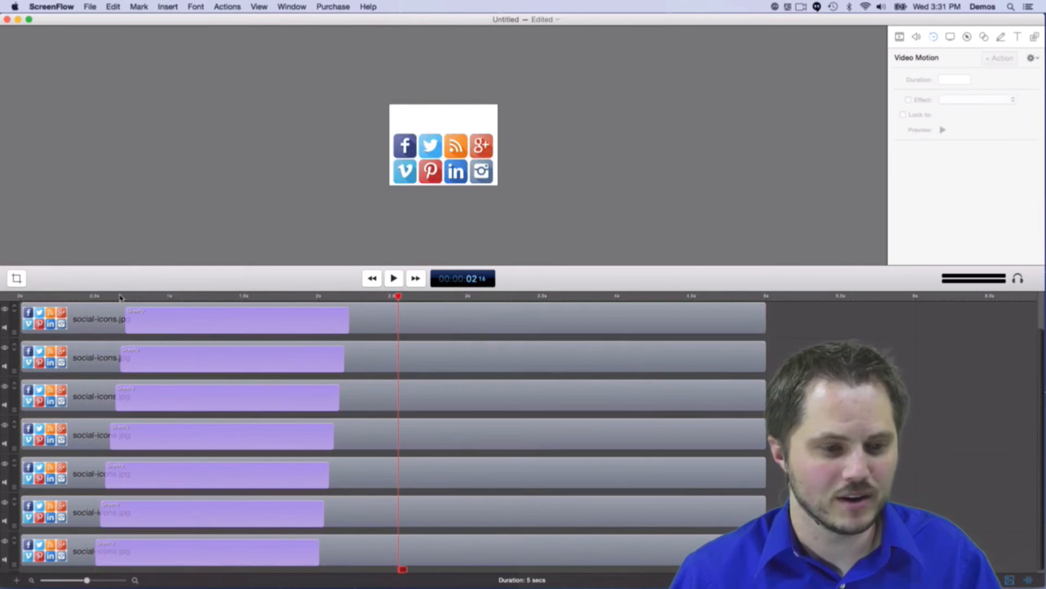
{"action": "left_click", "coordinate": [101, 295]}
{"action": "key", "text": "space"}
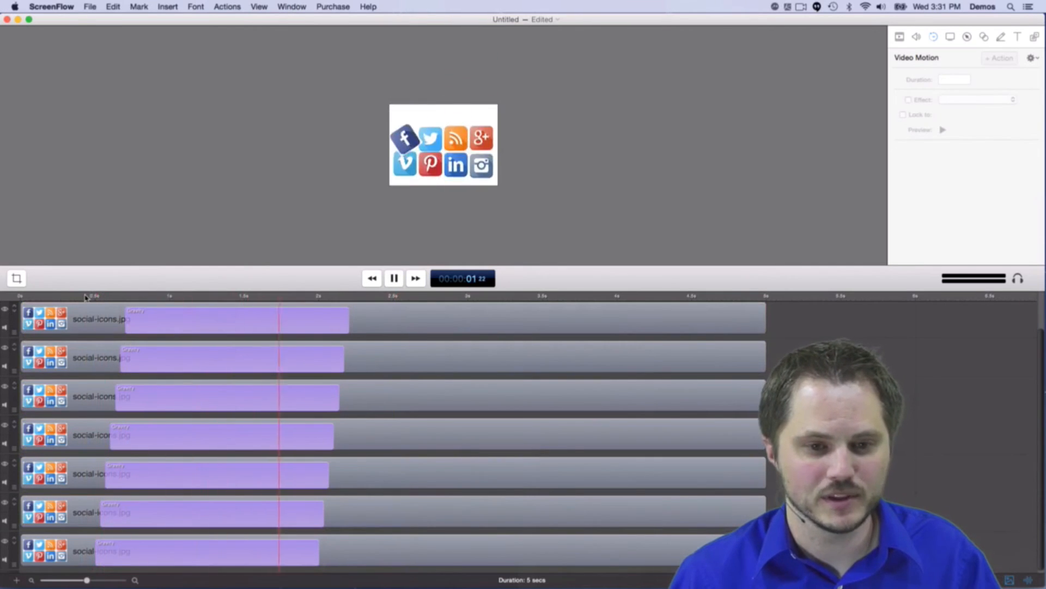
{"action": "left_click", "coordinate": [83, 297]}
{"action": "key", "text": "space"}
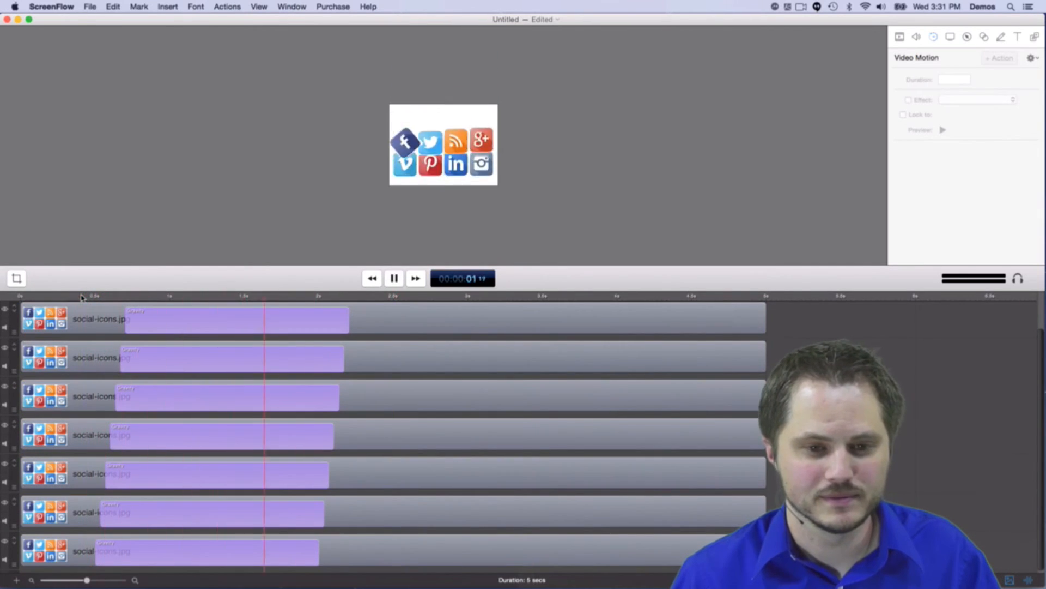
{"action": "key", "text": "space"}
{"action": "left_click", "coordinate": [81, 296]}
{"action": "key", "text": "space"}
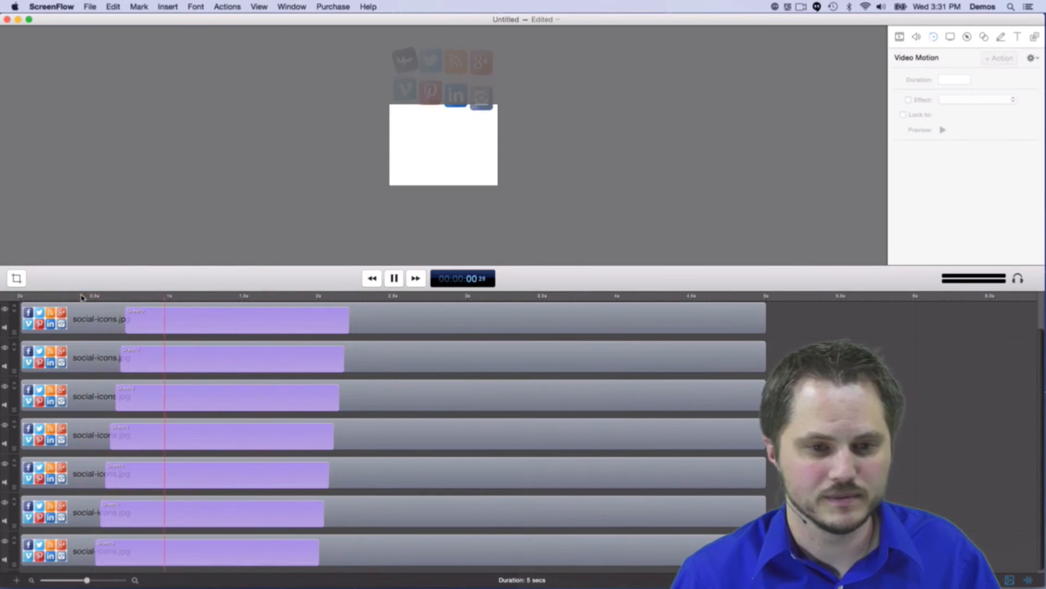
{"action": "key", "text": "space"}
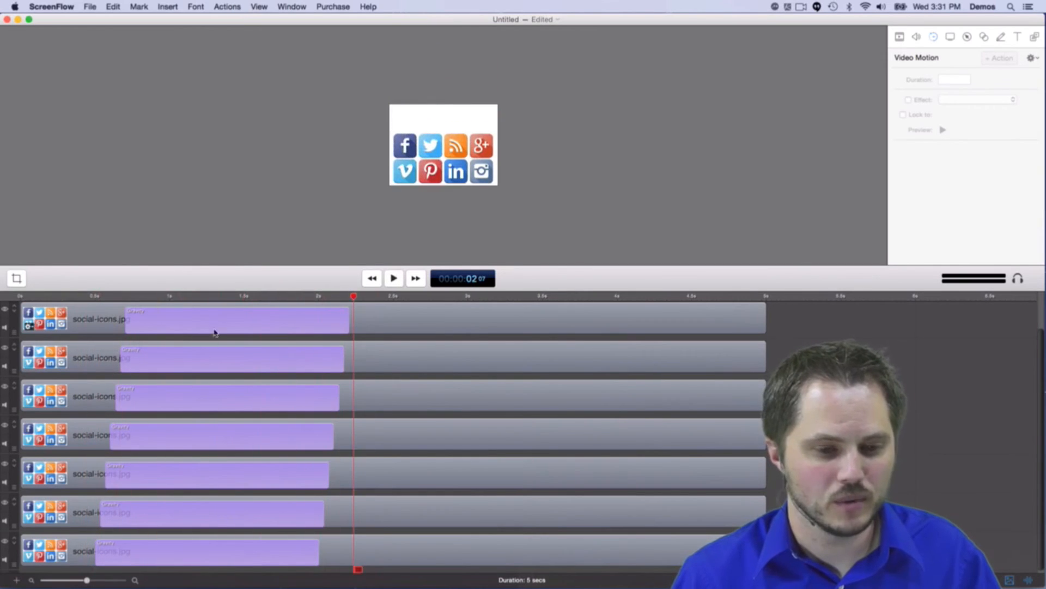
Place the playhead at the start of the Twitter icon's Gravity action and show that clip's Video properties.
{"action": "left_click_drag", "start_coordinate": [322, 299], "coordinate": [125, 312]}
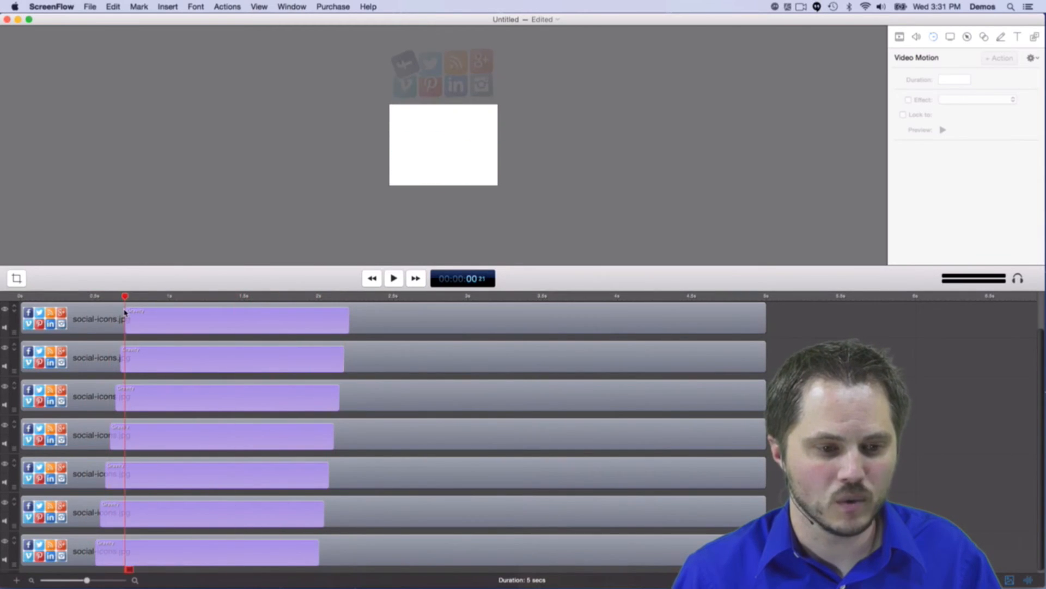
{"action": "left_click", "coordinate": [900, 37]}
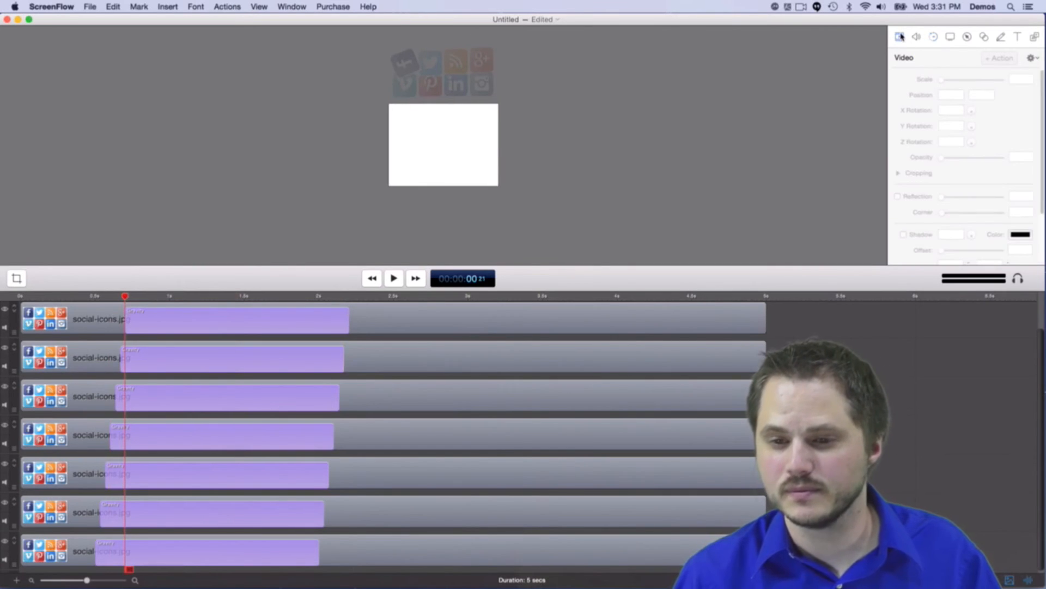
{"action": "left_click", "coordinate": [918, 38]}
{"action": "left_click", "coordinate": [934, 37]}
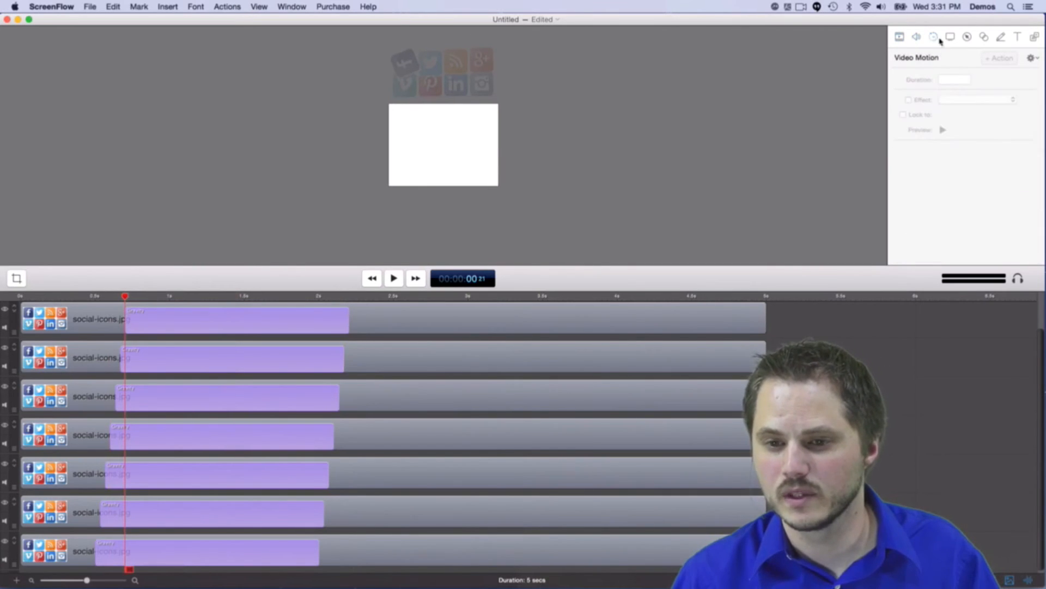
{"action": "left_click", "coordinate": [900, 37]}
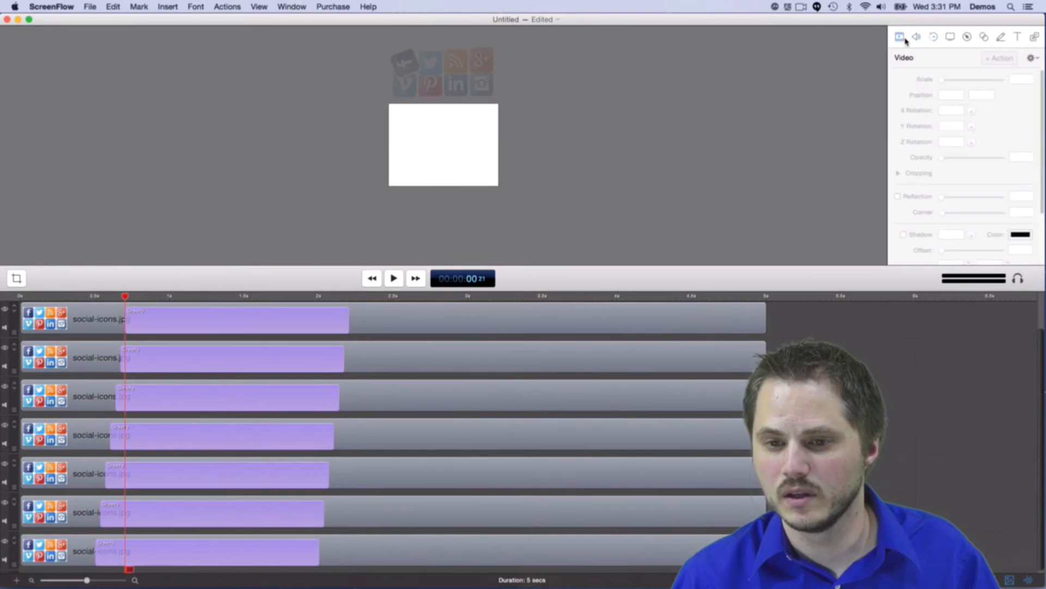
{"action": "left_click", "coordinate": [218, 322]}
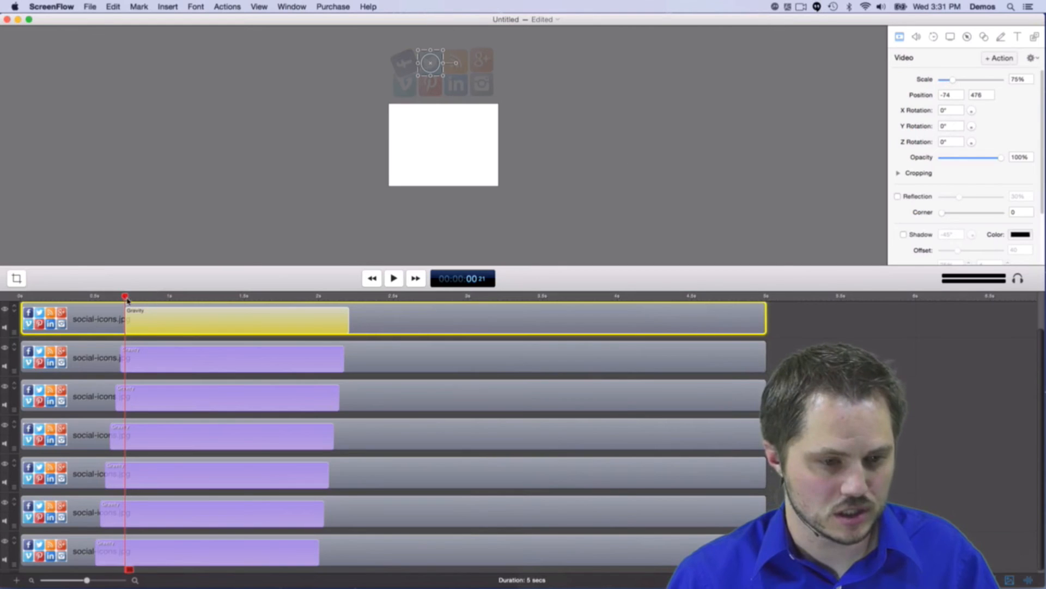
Shift the Facebook icon's Gravity action about four frames later to start at frame 25, and play the drop.
{"action": "left_click_drag", "start_coordinate": [126, 299], "coordinate": [120, 298]}
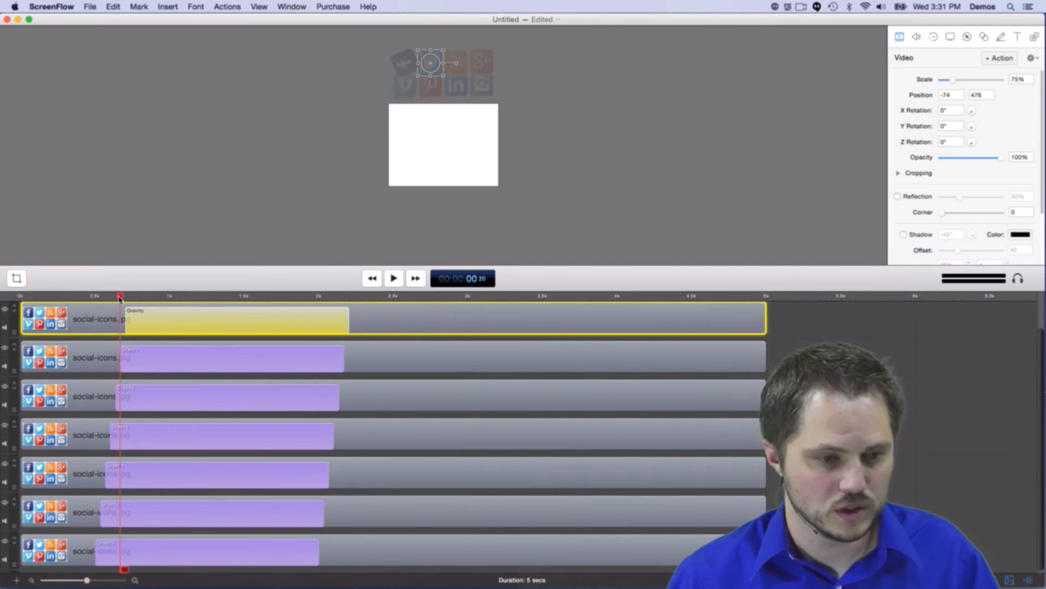
{"action": "left_click", "coordinate": [159, 360]}
{"action": "scroll", "coordinate": [200, 333], "scroll_direction": "up", "scroll_amount": 3}
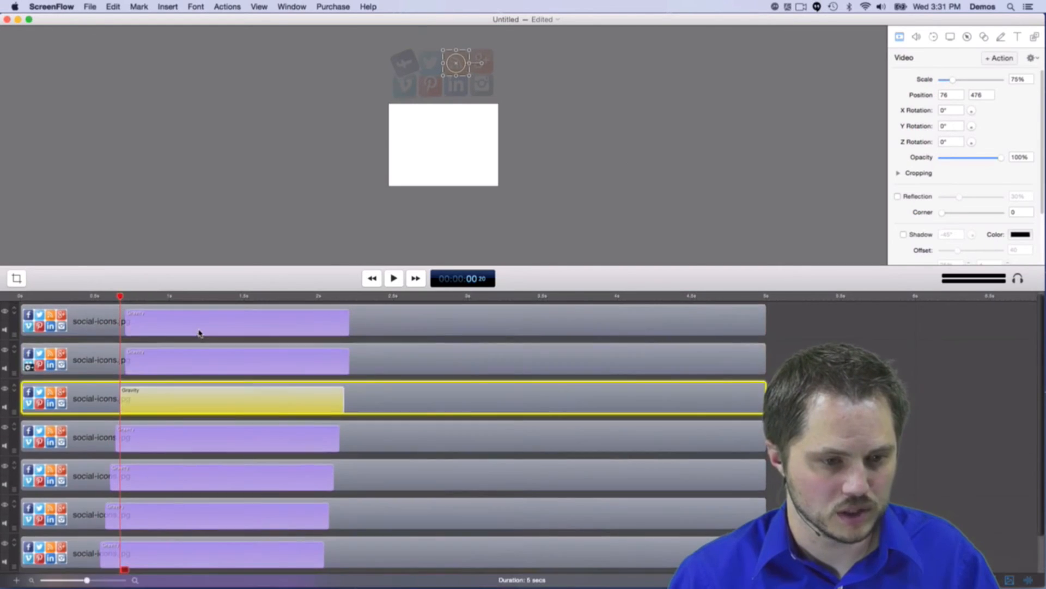
{"action": "left_click", "coordinate": [143, 315]}
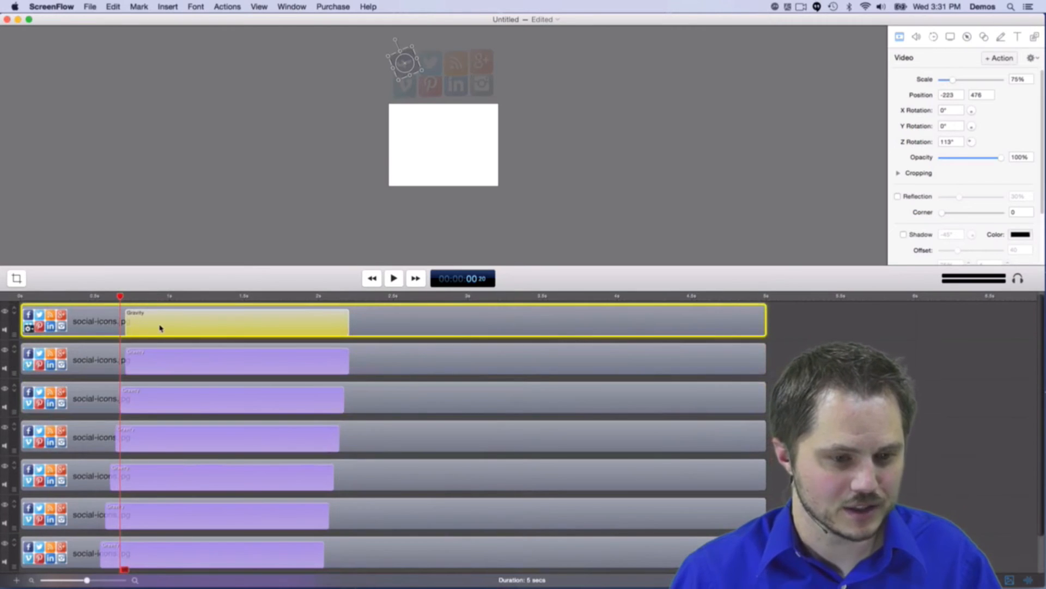
{"action": "left_click_drag", "start_coordinate": [163, 328], "coordinate": [167, 327]}
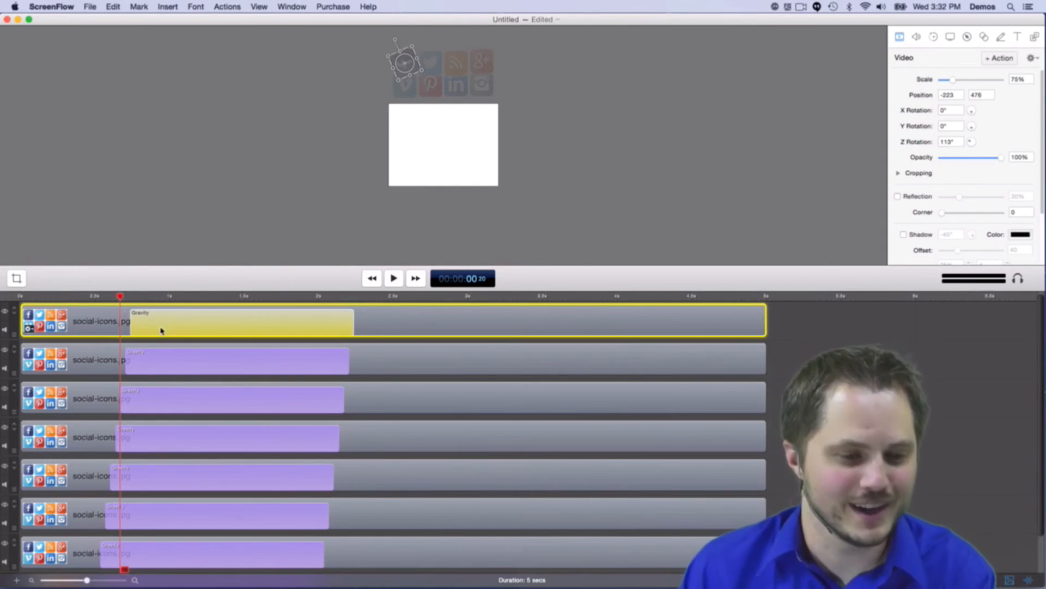
{"action": "left_click_drag", "start_coordinate": [167, 324], "coordinate": [177, 330]}
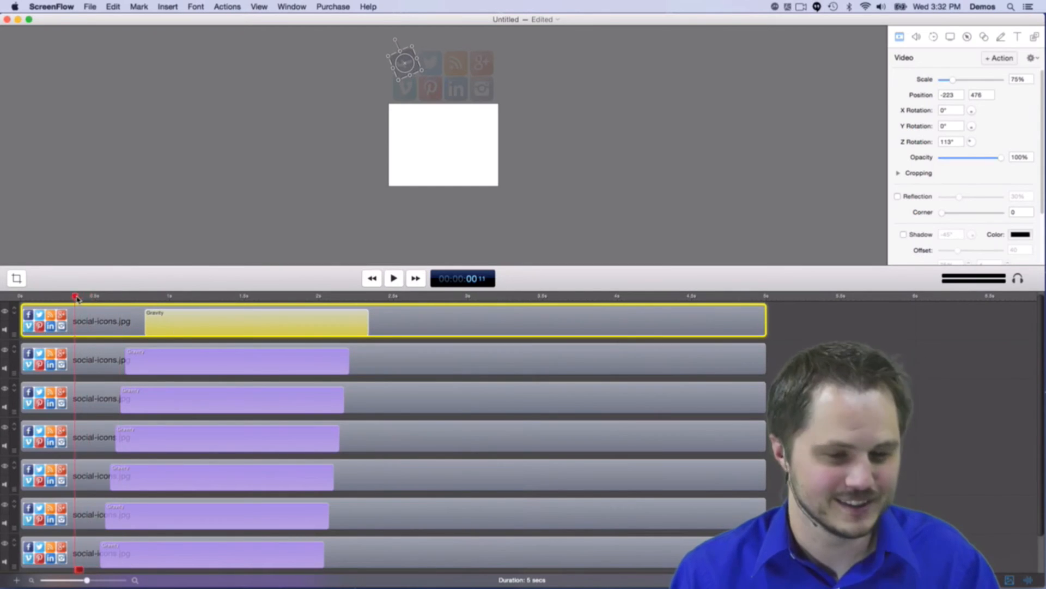
{"action": "key", "text": "space"}
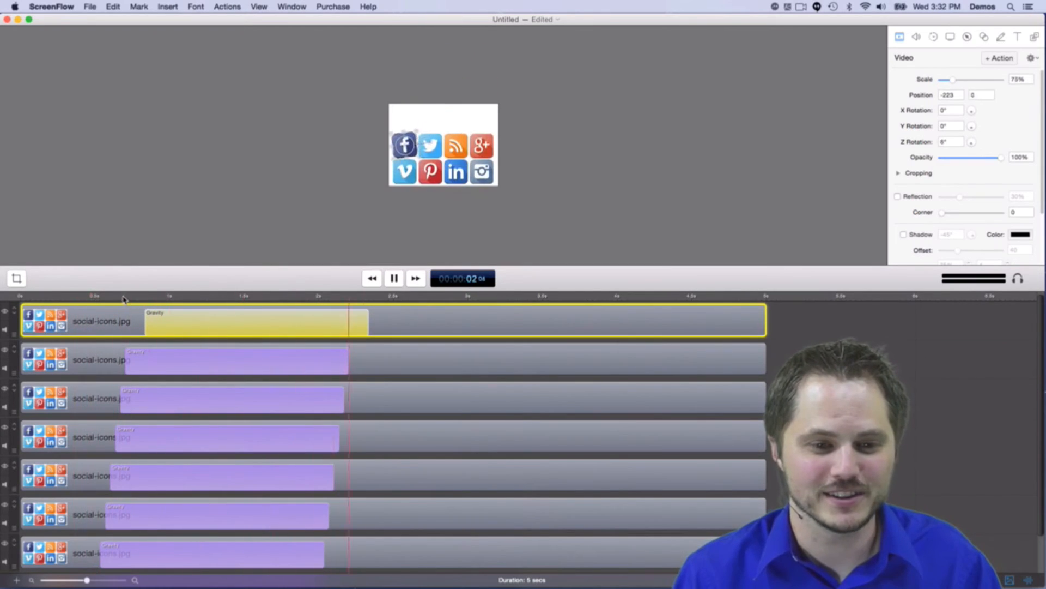
{"action": "key", "text": "space"}
At the start of the Facebook icon's Gravity action, set the Z rotation to 31° and play the drop twice.
{"action": "left_click", "coordinate": [144, 297]}
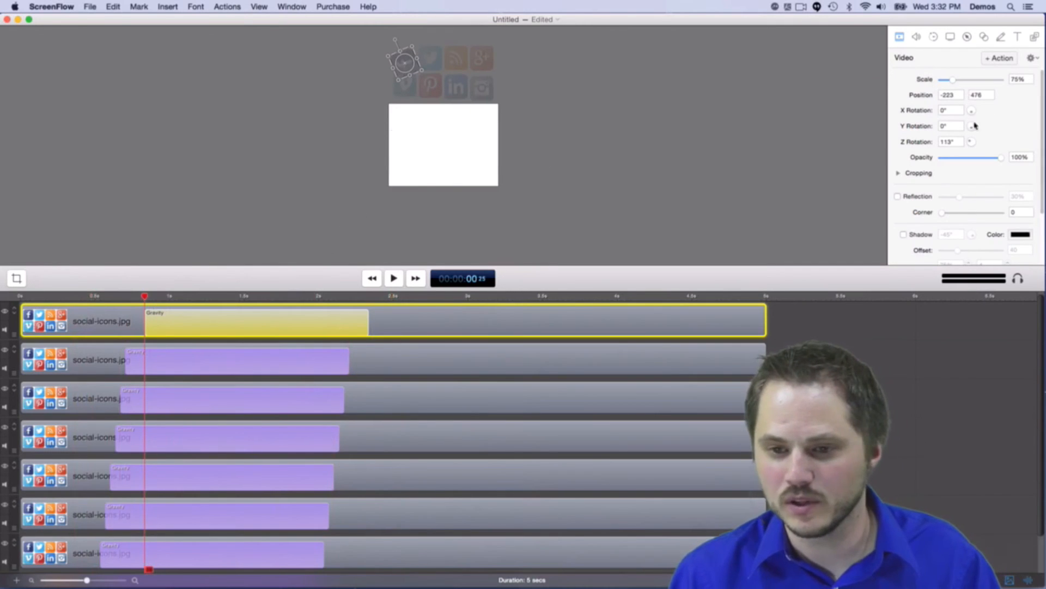
{"action": "left_click_drag", "start_coordinate": [968, 143], "coordinate": [970, 147]}
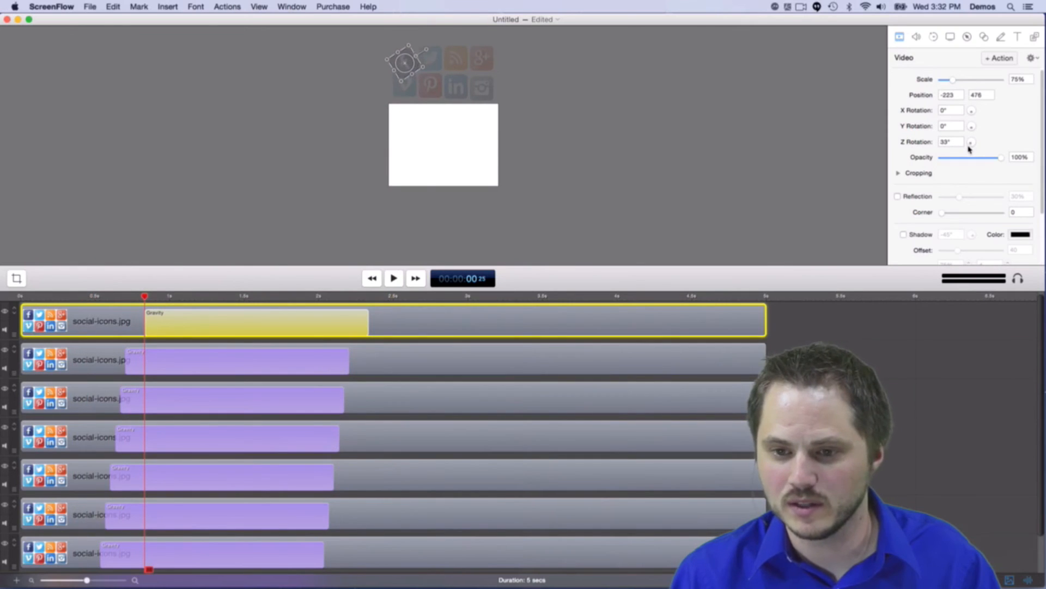
{"action": "left_click", "coordinate": [107, 300]}
{"action": "key", "text": "space"}
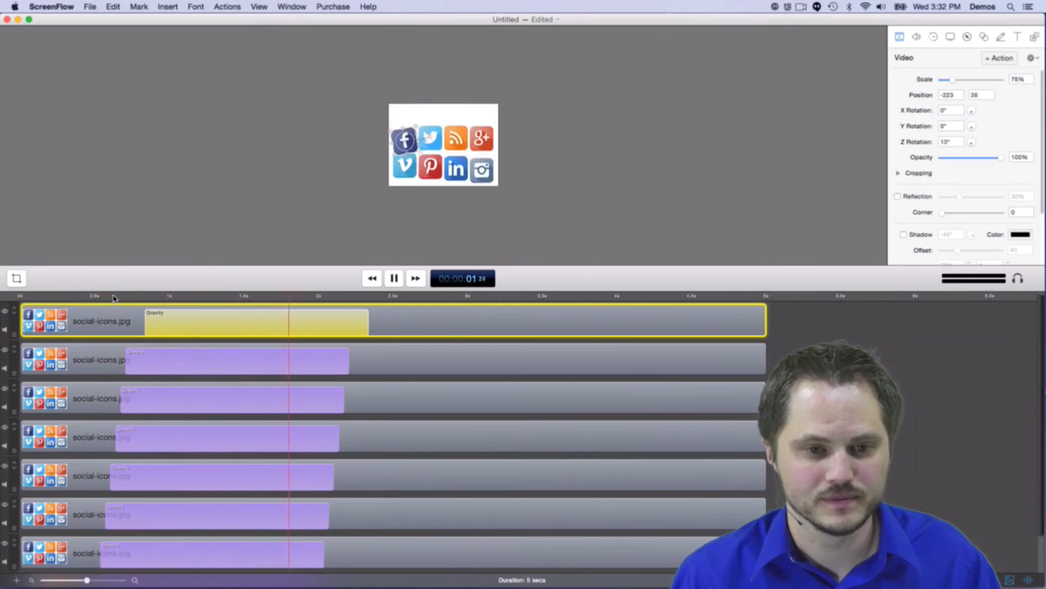
{"action": "key", "text": "space"}
{"action": "left_click", "coordinate": [108, 301]}
{"action": "key", "text": "space"}
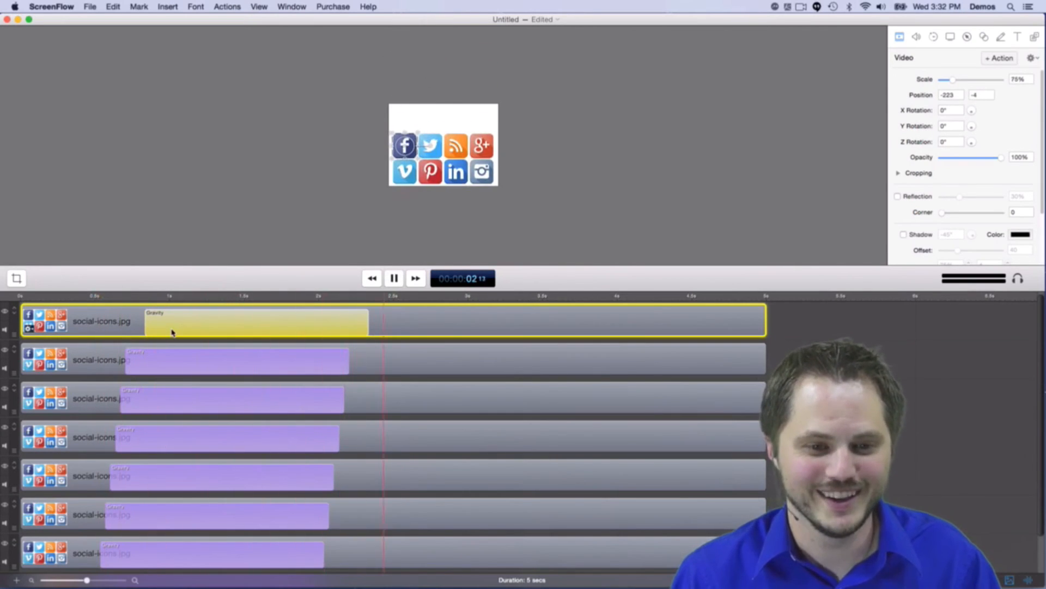
{"action": "key", "text": "space"}
With the playhead at frame 24, set the Twitter icon's starting Z rotation to about -27°.
{"action": "left_click_drag", "start_coordinate": [206, 301], "coordinate": [140, 307]}
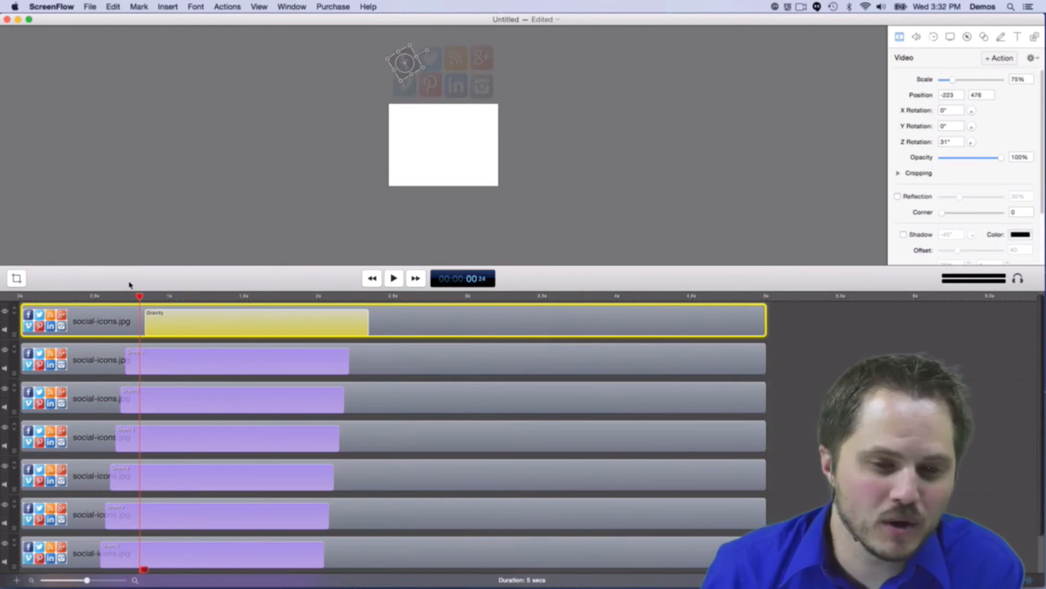
{"action": "left_click", "coordinate": [164, 359]}
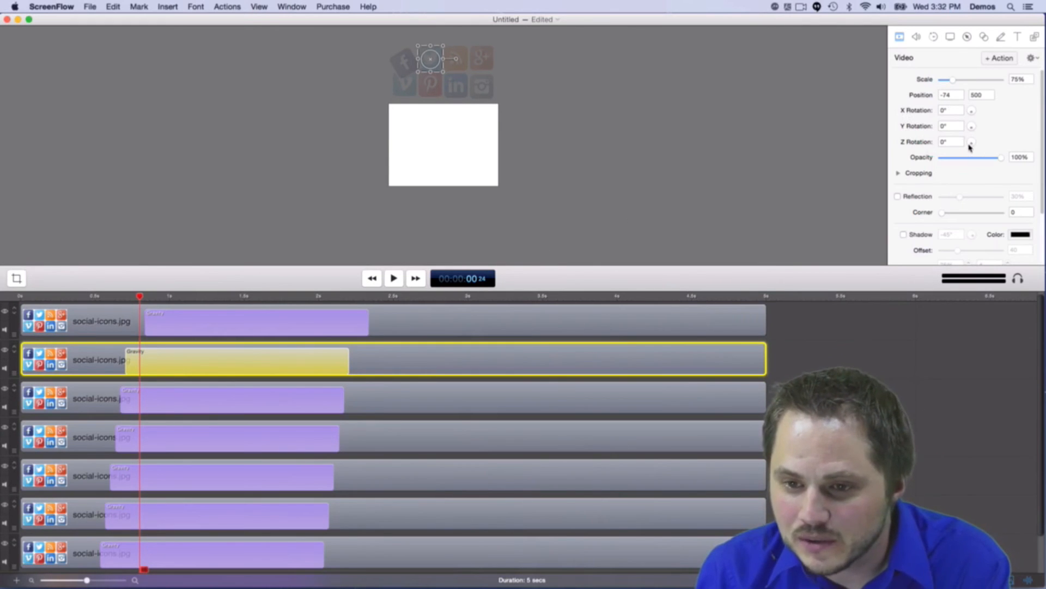
{"action": "left_click_drag", "start_coordinate": [970, 146], "coordinate": [973, 146]}
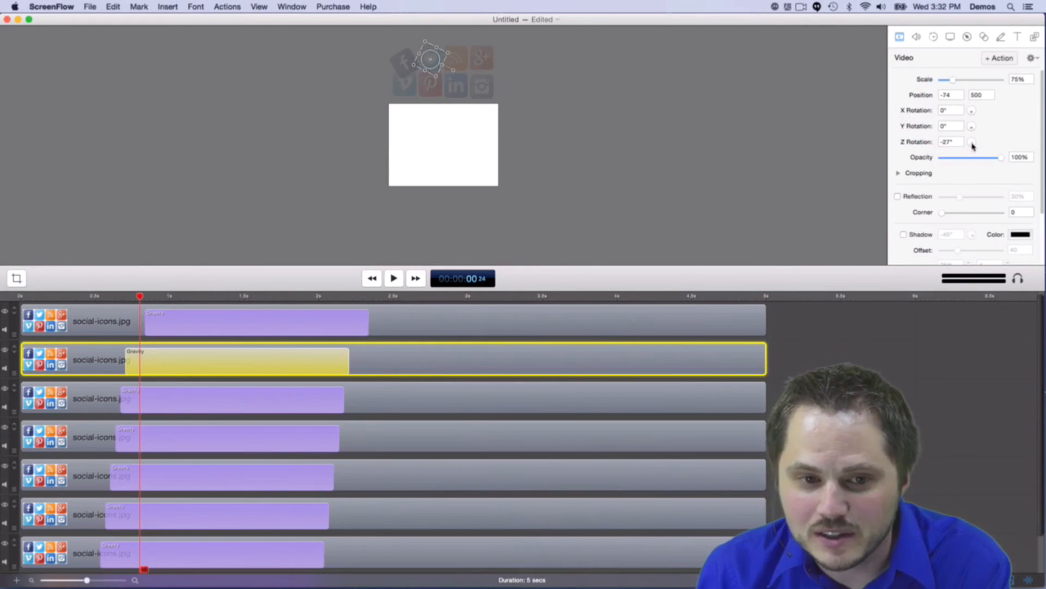
Set the starting Z rotation of the RSS icon to about -29° and of the Google+ icon to about -13°.
{"action": "left_click", "coordinate": [222, 398]}
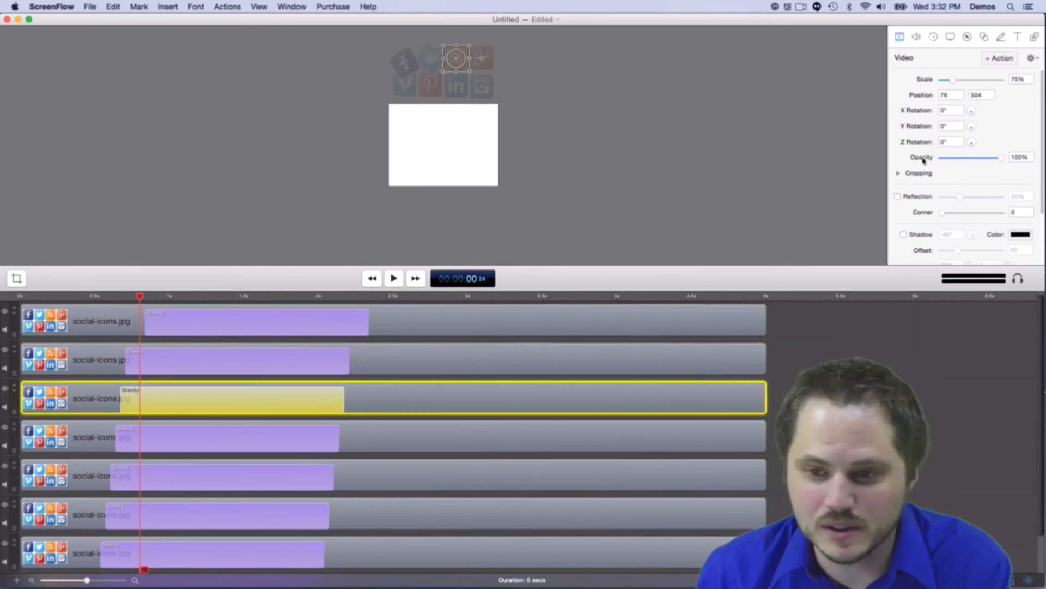
{"action": "left_click_drag", "start_coordinate": [972, 144], "coordinate": [973, 146]}
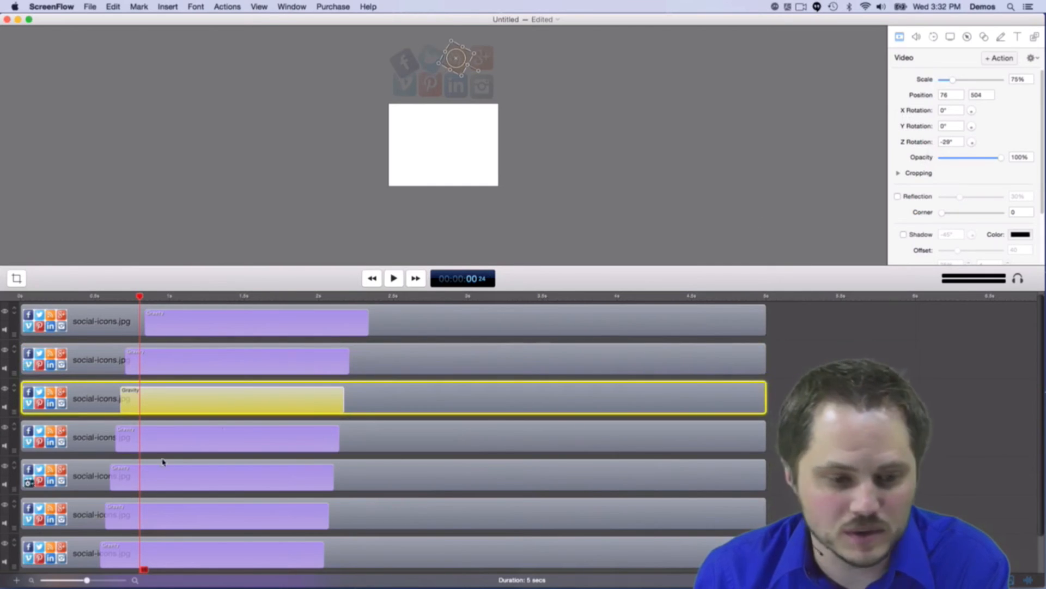
{"action": "left_click", "coordinate": [203, 429]}
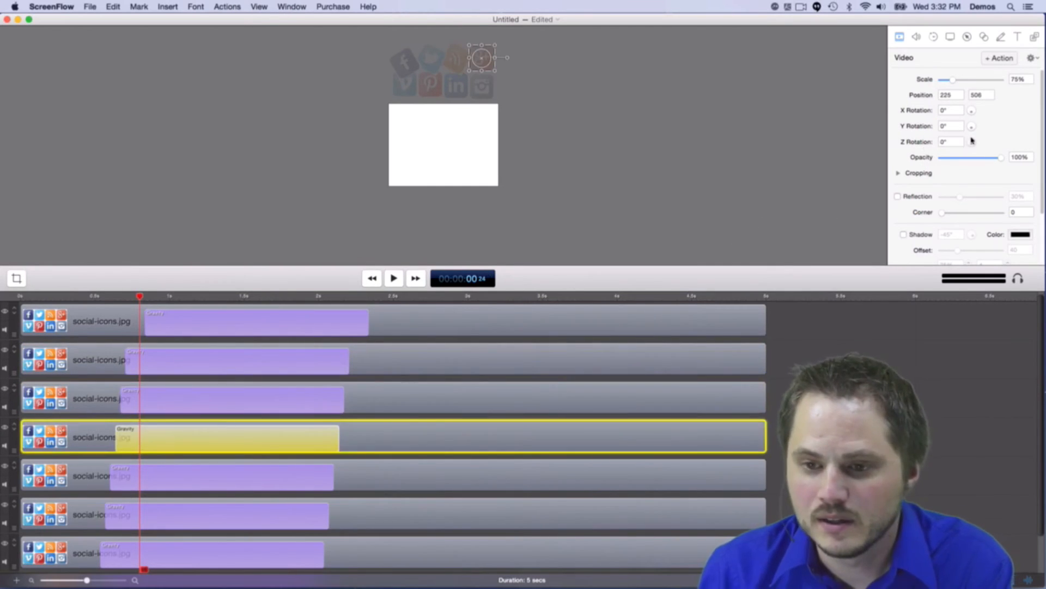
{"action": "left_click_drag", "start_coordinate": [972, 146], "coordinate": [973, 146]}
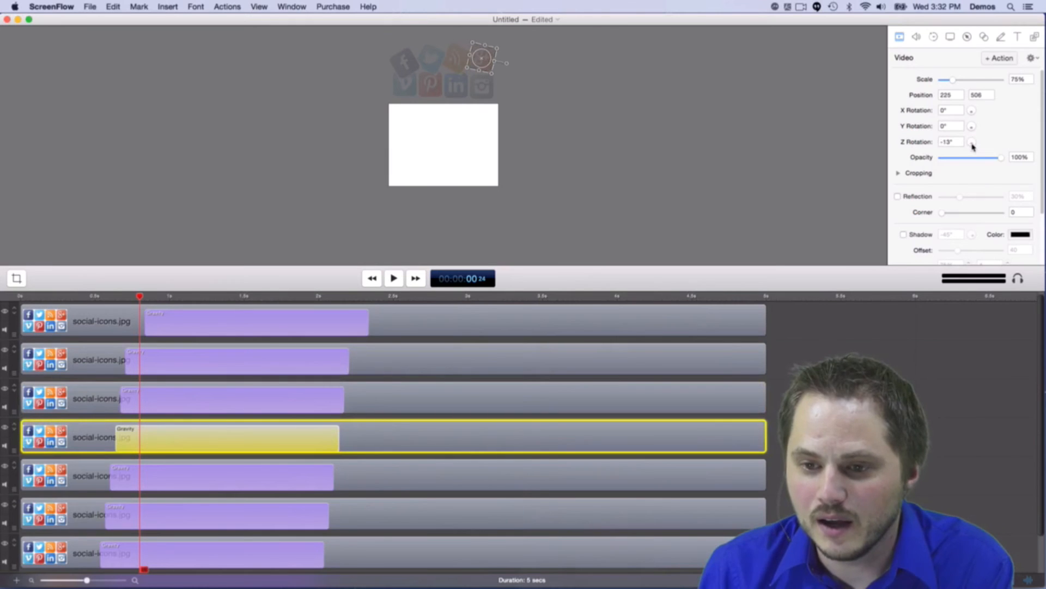
Set the starting Z rotation of the Vimeo icon to about -17° and of the Pinterest icon to about 4°.
{"action": "left_click", "coordinate": [192, 483]}
{"action": "left_click_drag", "start_coordinate": [973, 145], "coordinate": [971, 145]}
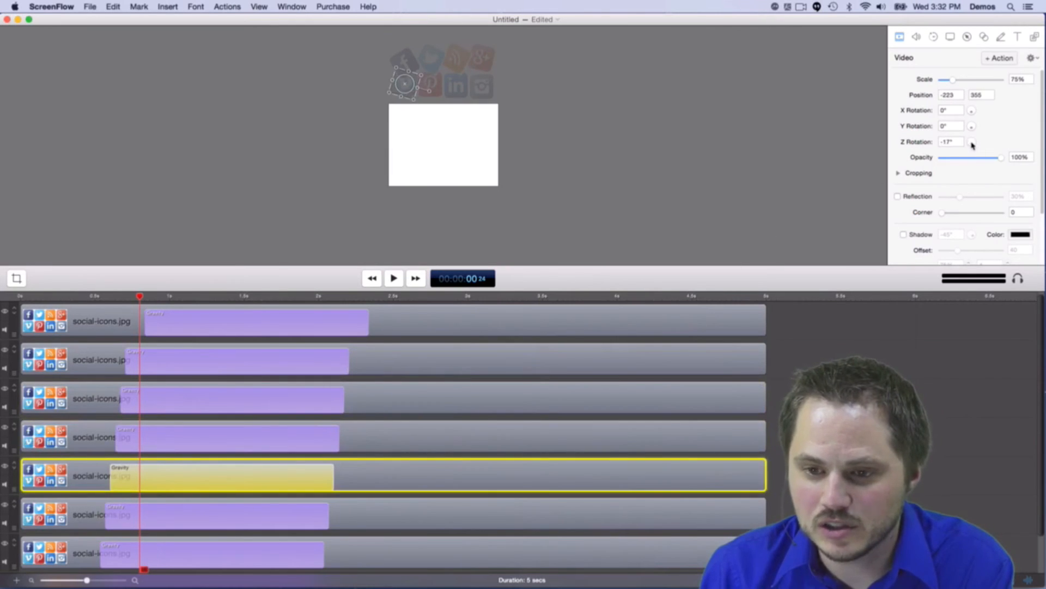
{"action": "left_click", "coordinate": [212, 527]}
{"action": "left_click_drag", "start_coordinate": [972, 142], "coordinate": [972, 147]}
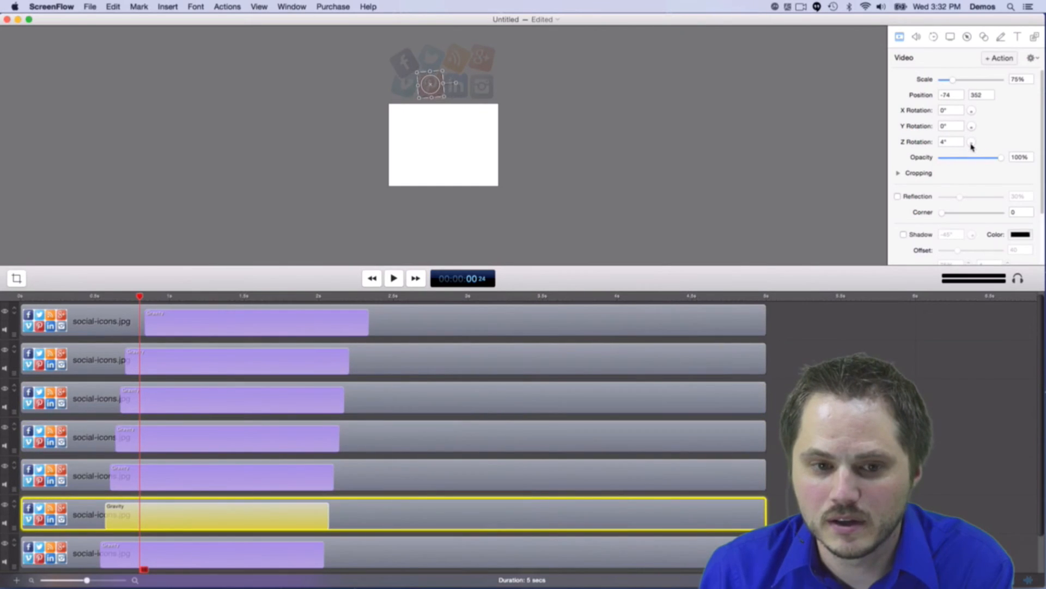
Set the LinkedIn icon's starting Z rotation to about -9° and play the drop from frame 13.
{"action": "left_click", "coordinate": [229, 558]}
{"action": "left_click_drag", "start_coordinate": [974, 145], "coordinate": [972, 145]}
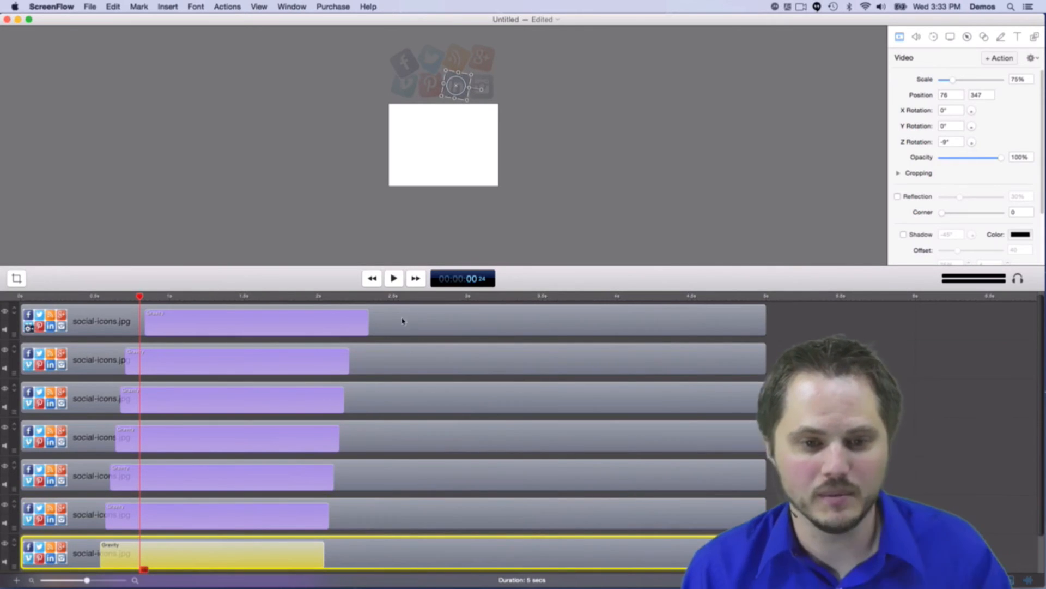
{"action": "left_click", "coordinate": [99, 297]}
{"action": "left_click", "coordinate": [85, 299]}
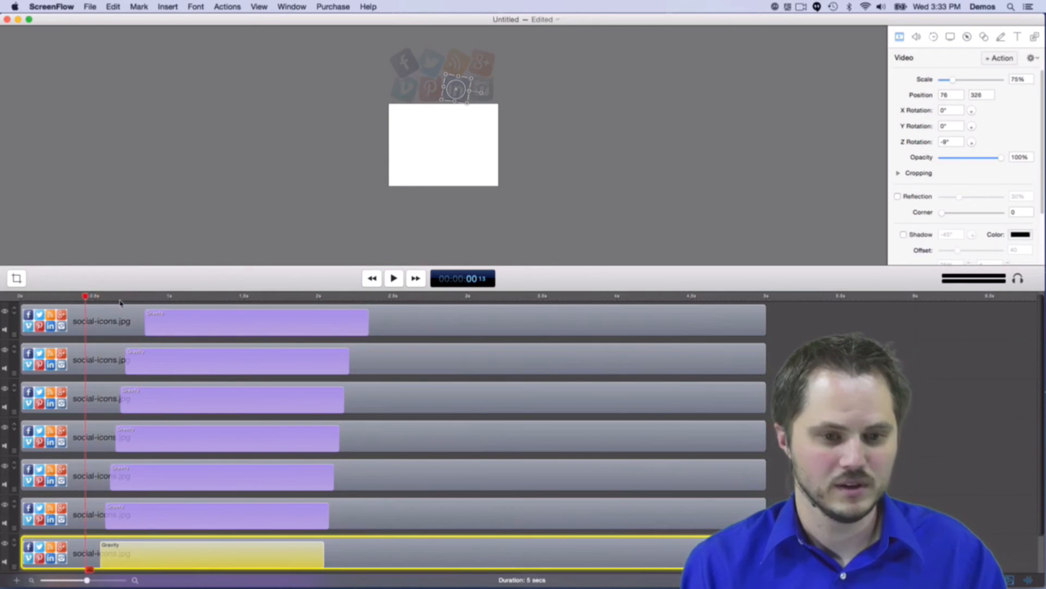
{"action": "key", "text": "space"}
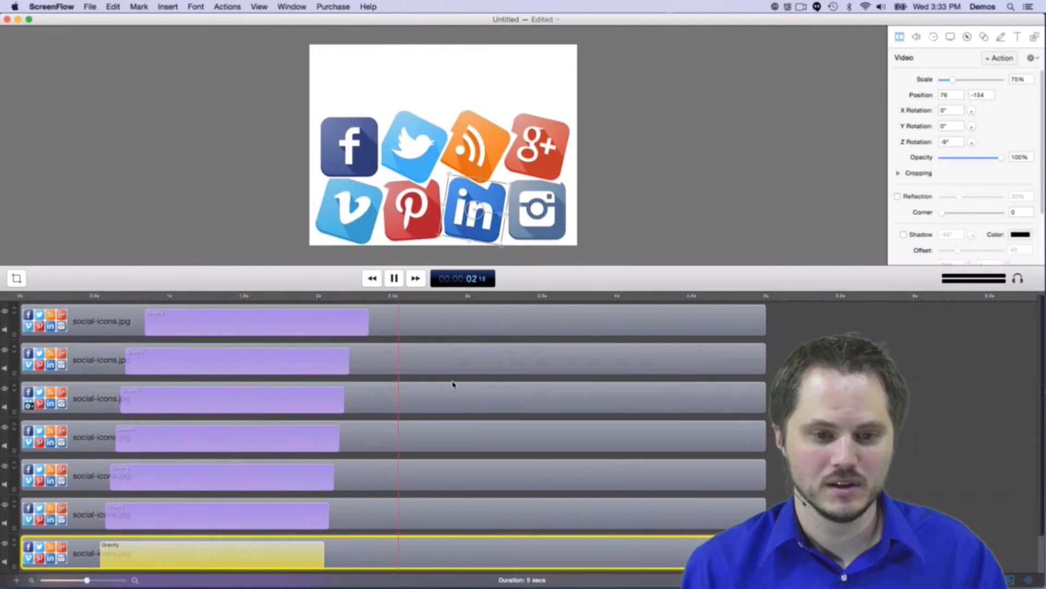
{"action": "key", "text": "space"}
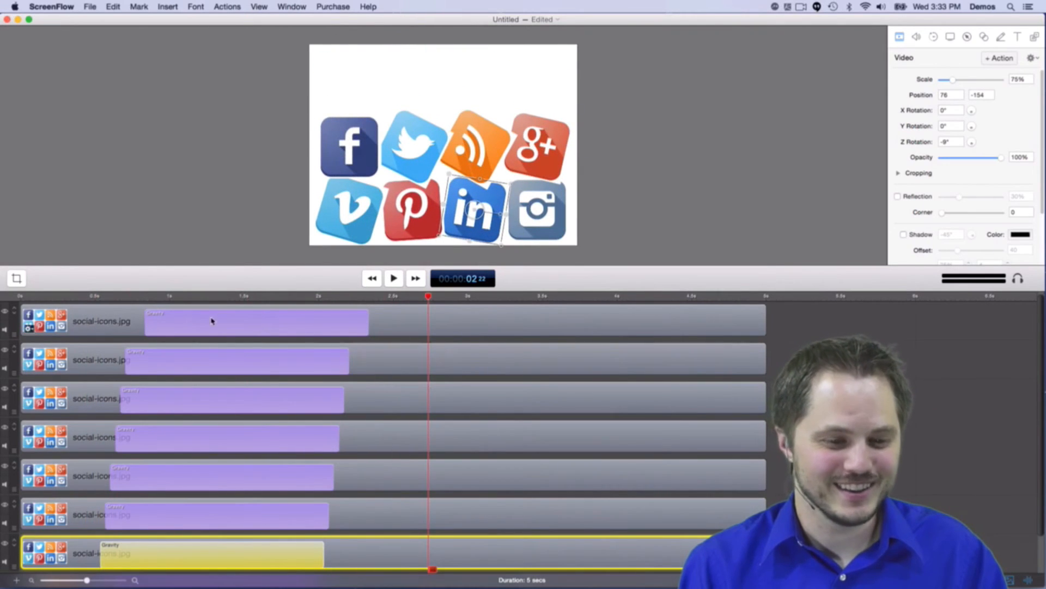
With the playhead at 2:10, where the Facebook icon's Gravity action ends, select all eight icon clips and open their Z rotation for editing.
{"action": "left_click_drag", "start_coordinate": [158, 304], "coordinate": [370, 319]}
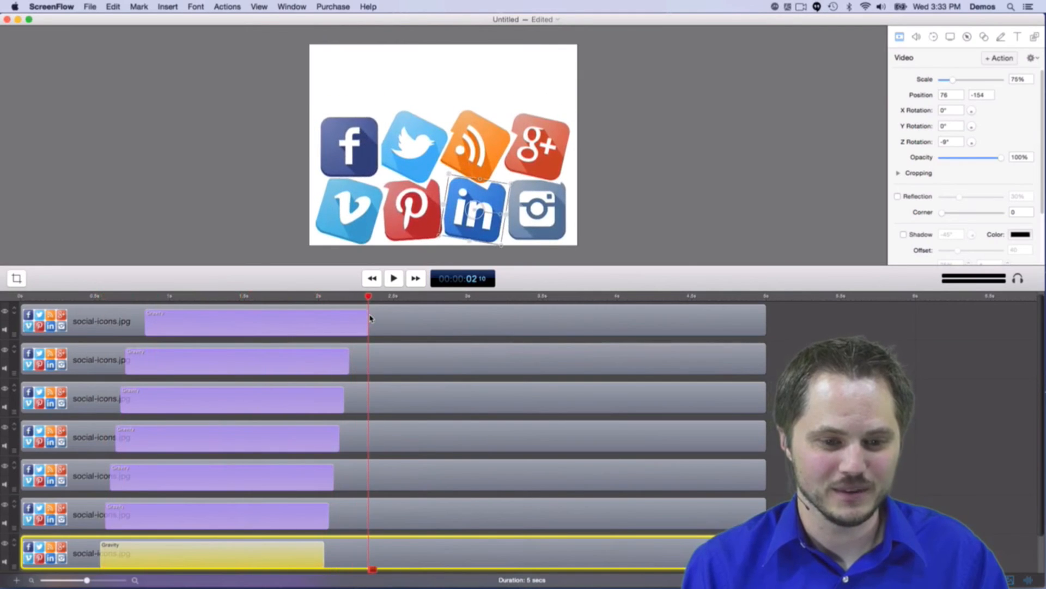
{"action": "double_click", "coordinate": [953, 143]}
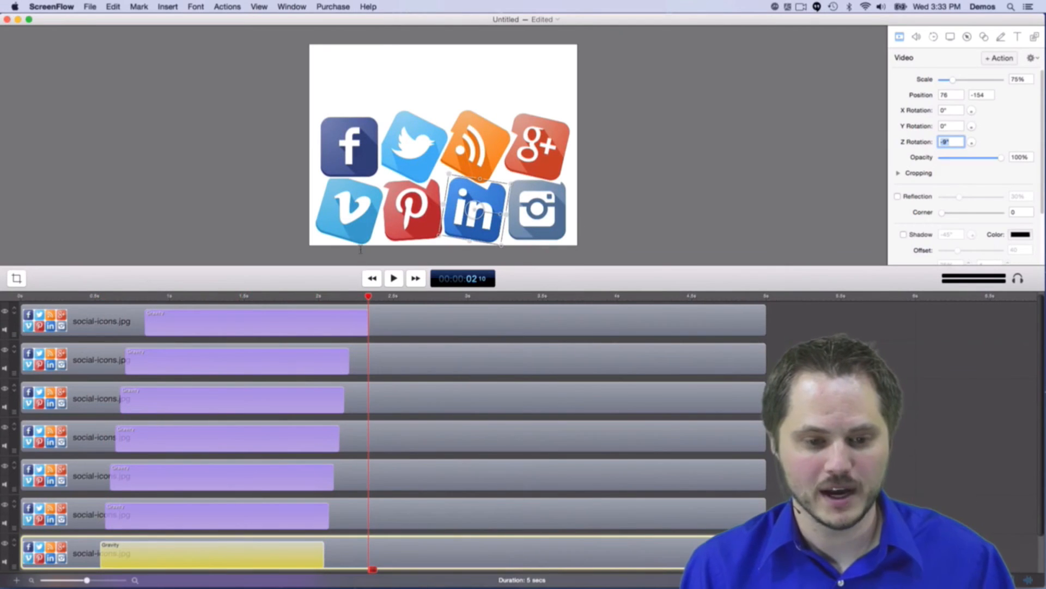
{"action": "key", "text": "super+a"}
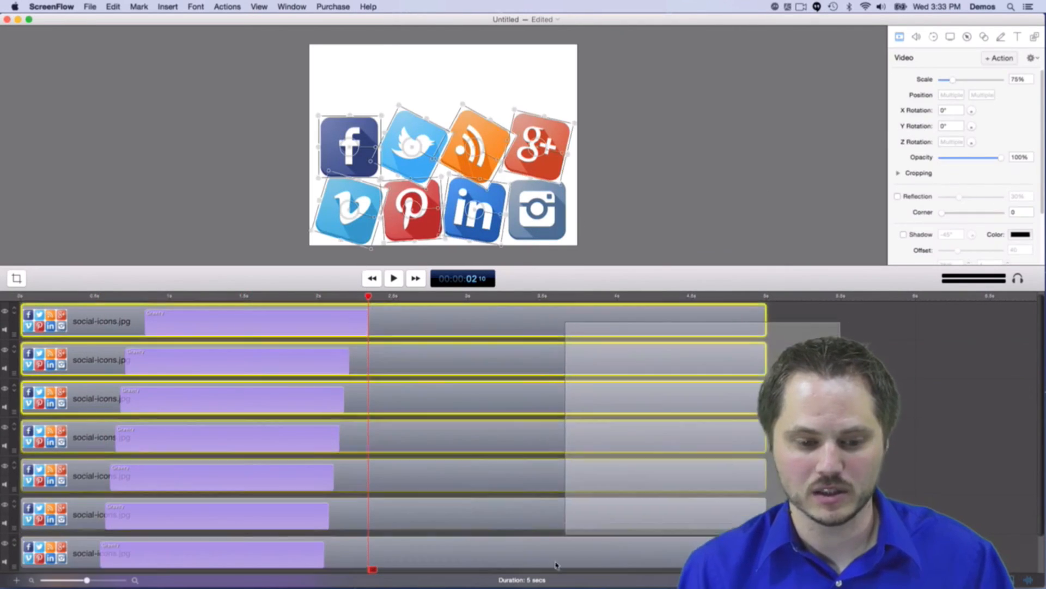
{"action": "scroll", "coordinate": [860, 333], "scroll_direction": "down", "scroll_amount": 2}
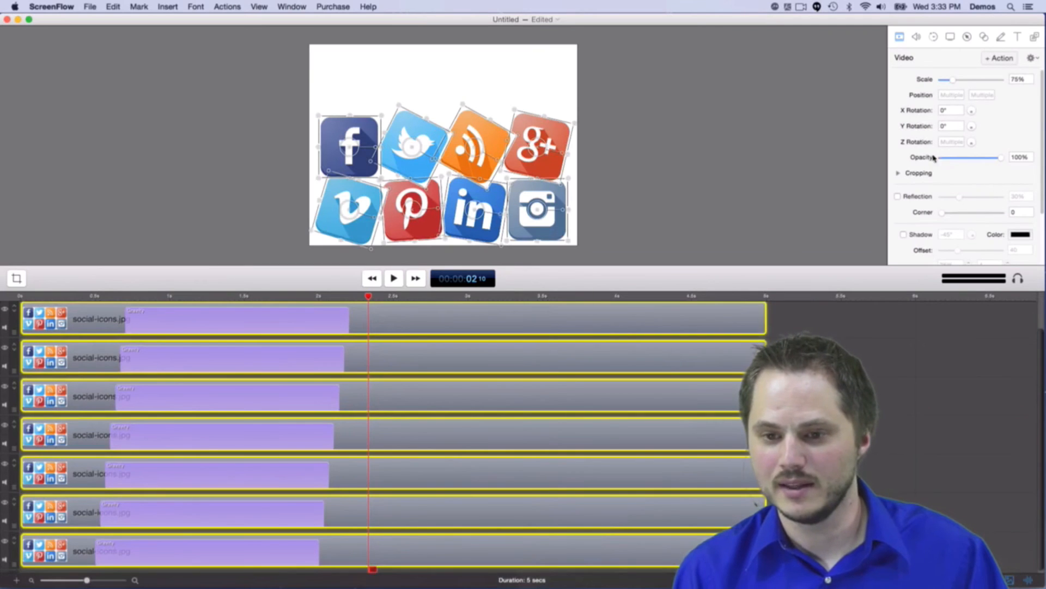
{"action": "left_click", "coordinate": [951, 142]}
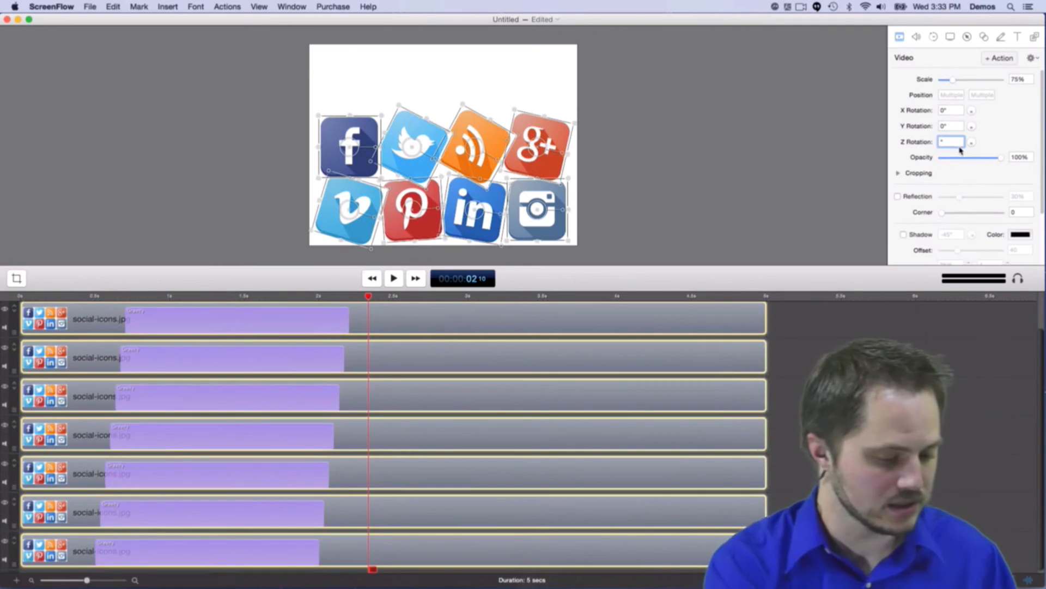
Try to set the Z rotation of all selected icons to 0, dismiss the formatting error, and clear the entered digit.
{"action": "type", "text": "0"}
{"action": "key", "text": "Return"}
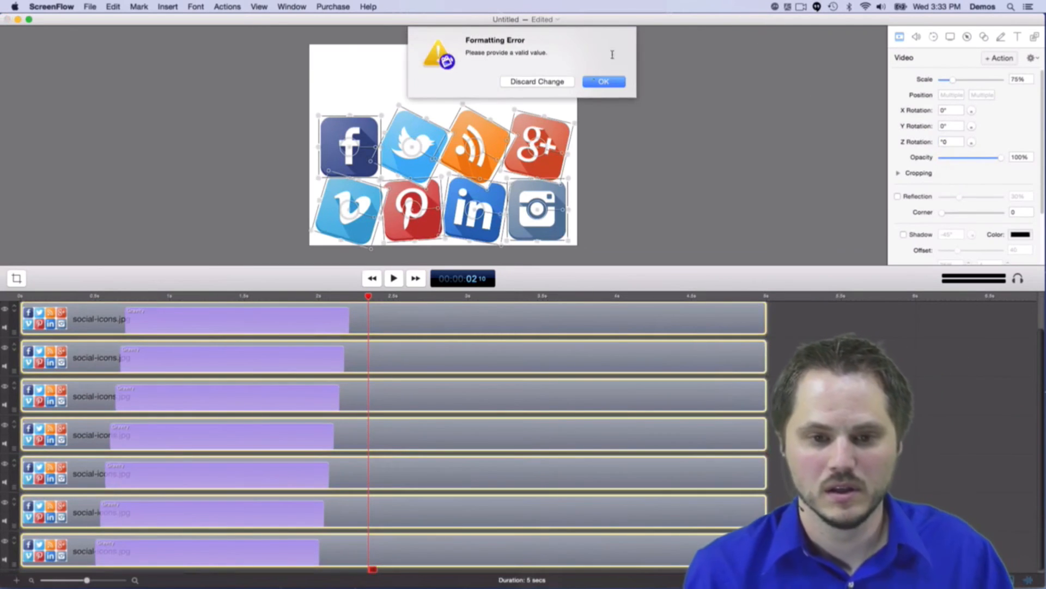
{"action": "left_click", "coordinate": [604, 87]}
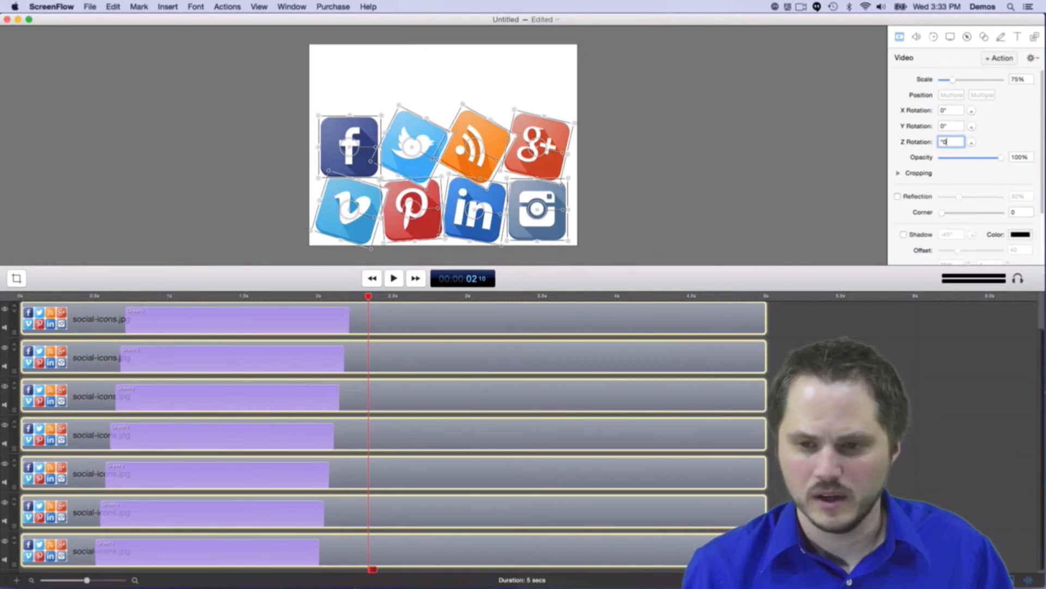
{"action": "left_click", "coordinate": [410, 343]}
{"action": "left_click", "coordinate": [604, 82]}
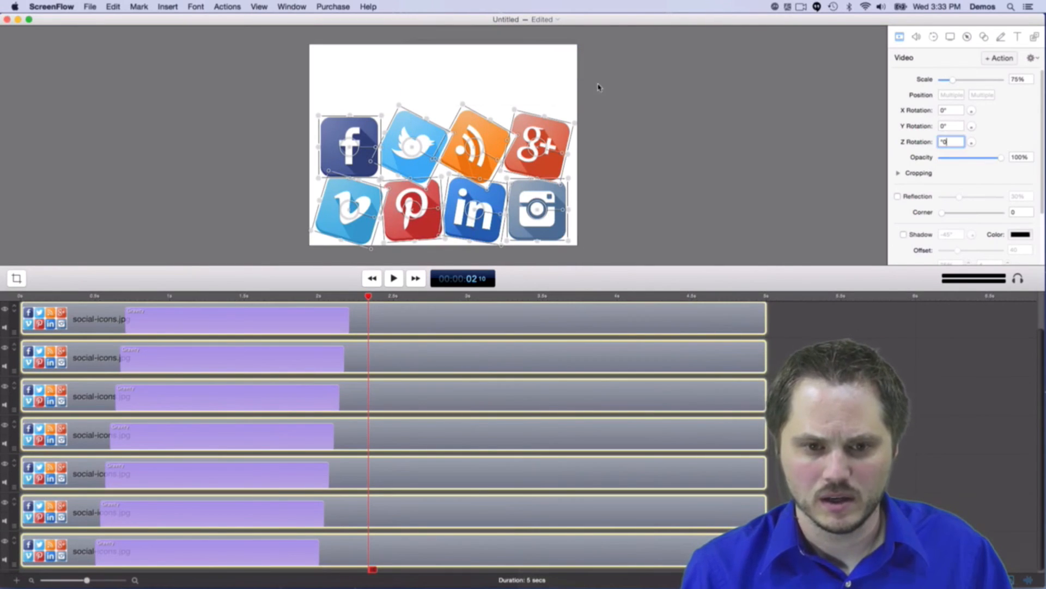
{"action": "left_click", "coordinate": [668, 359]}
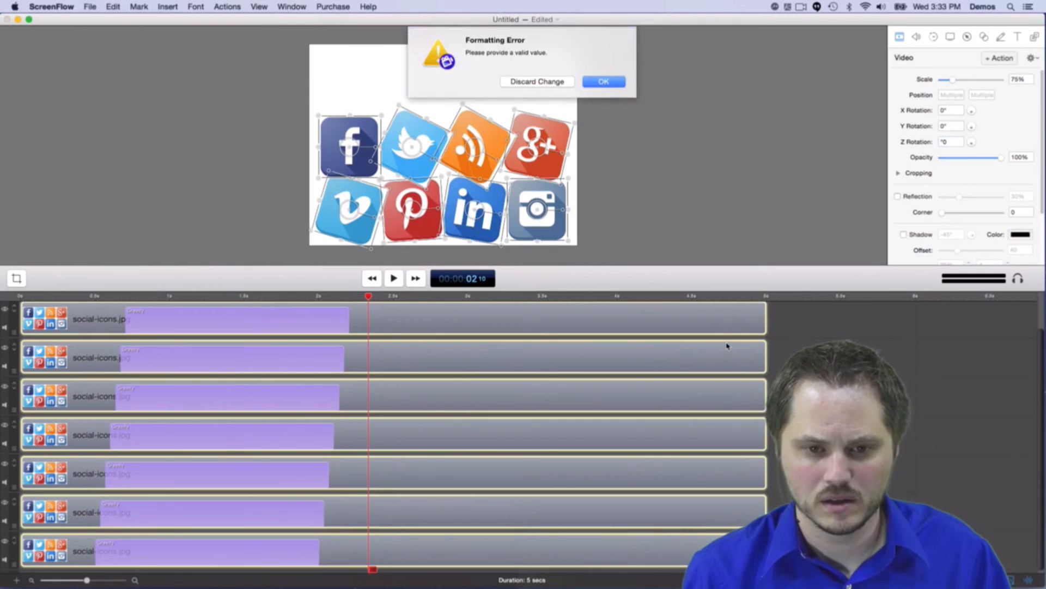
{"action": "left_click", "coordinate": [556, 84]}
{"action": "left_click", "coordinate": [777, 366]}
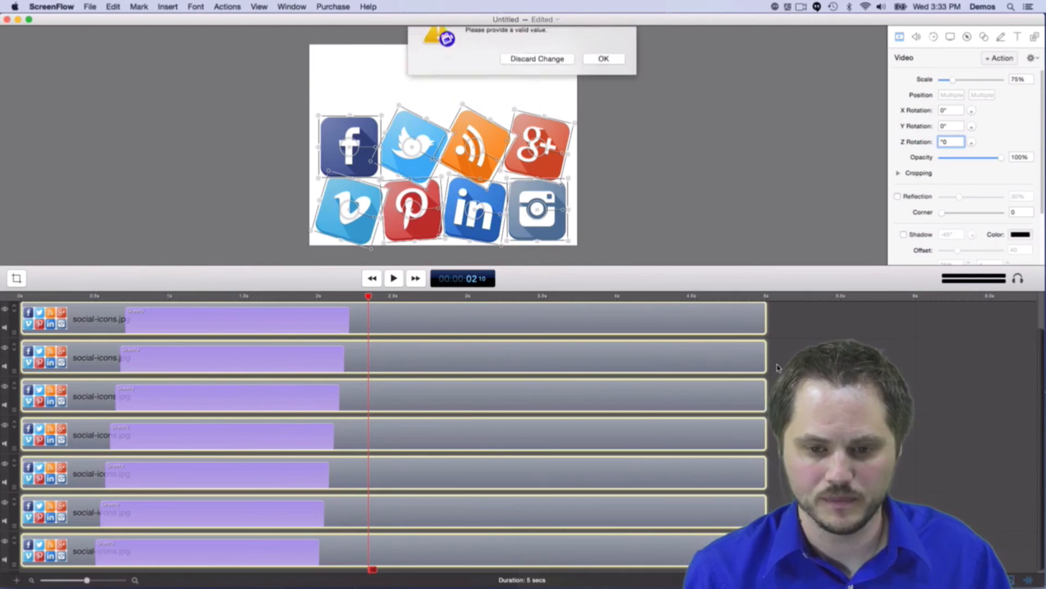
{"action": "left_click", "coordinate": [540, 83]}
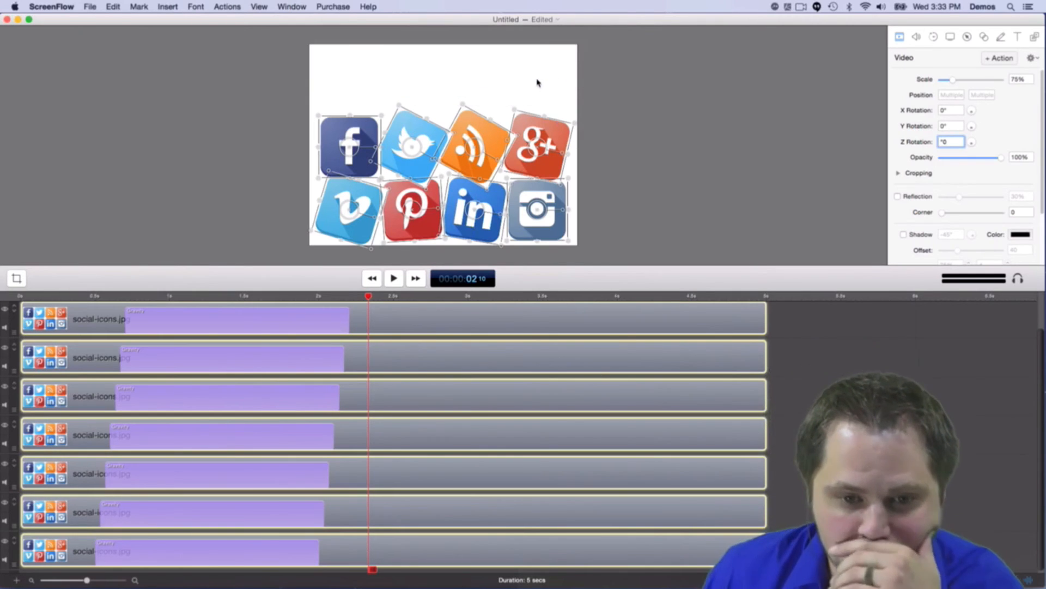
{"action": "left_click", "coordinate": [666, 370]}
{"action": "left_click", "coordinate": [544, 81]}
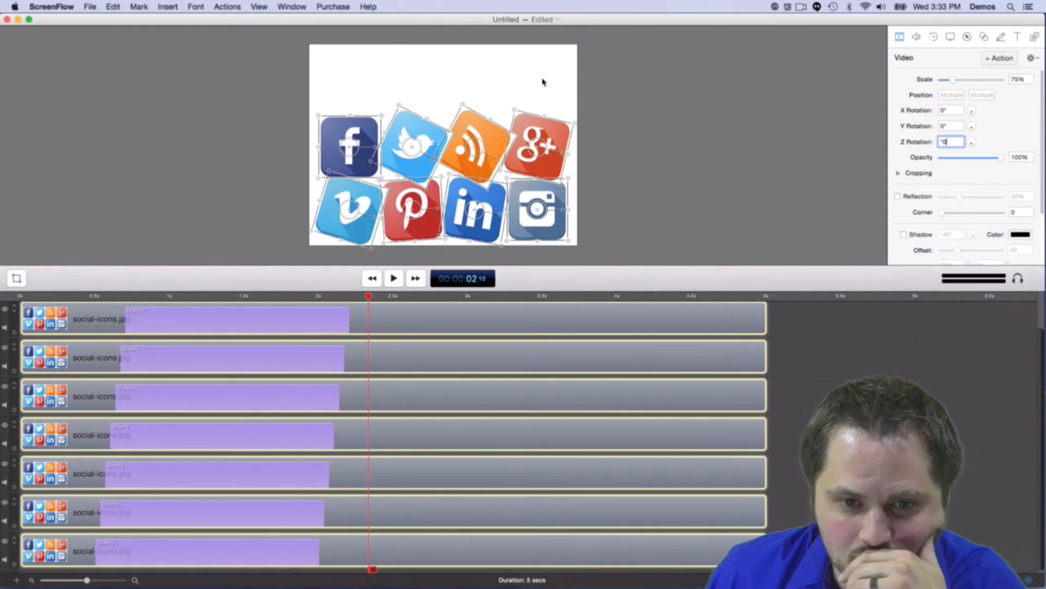
{"action": "left_click", "coordinate": [541, 82]}
{"action": "left_click", "coordinate": [518, 86]}
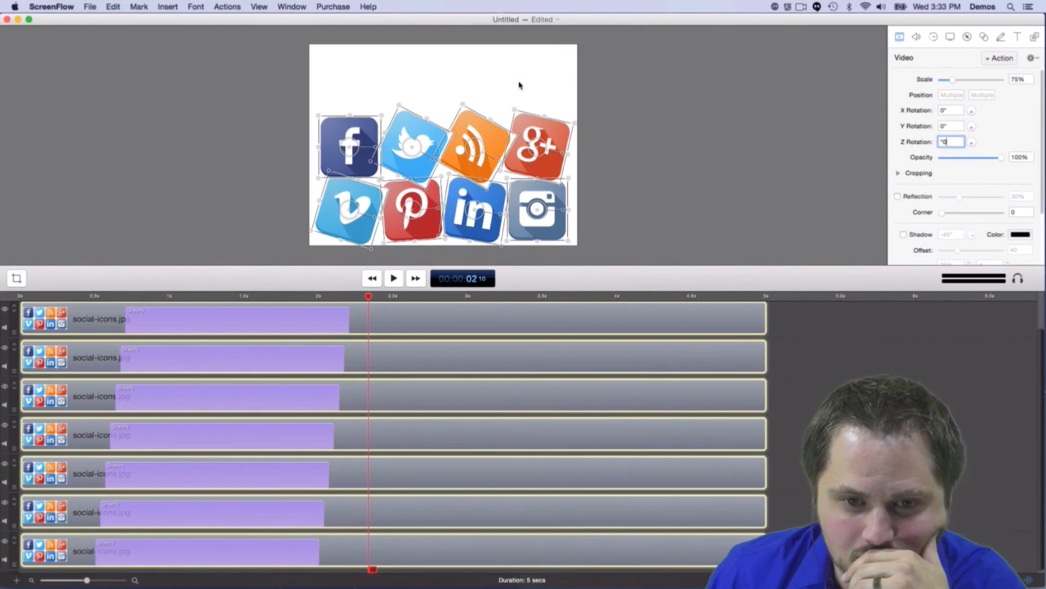
{"action": "left_click", "coordinate": [519, 86]}
{"action": "left_click", "coordinate": [520, 82]}
{"action": "left_click", "coordinate": [533, 77]}
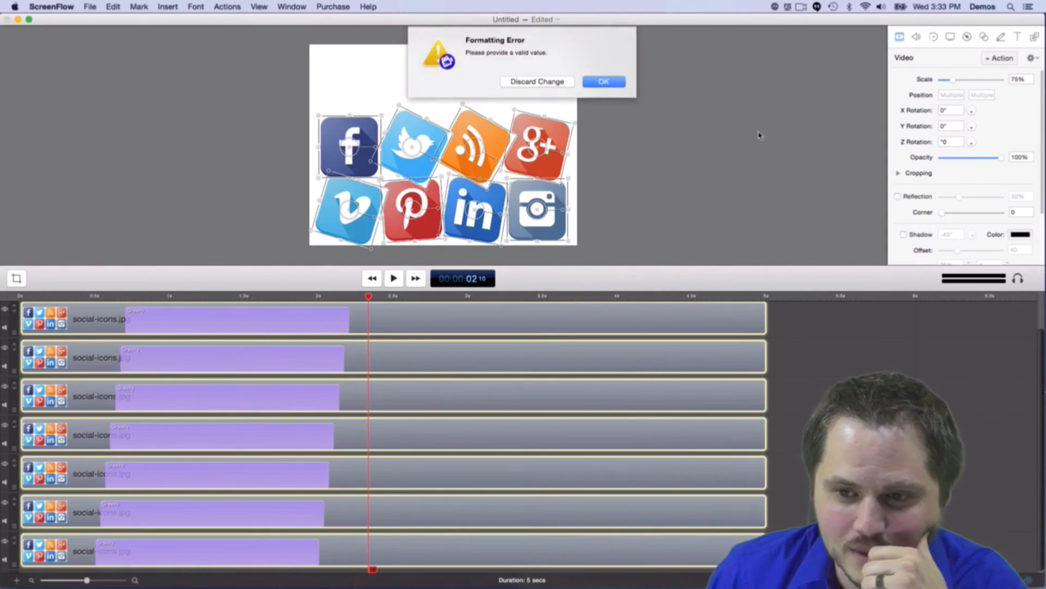
{"action": "left_click", "coordinate": [546, 83]}
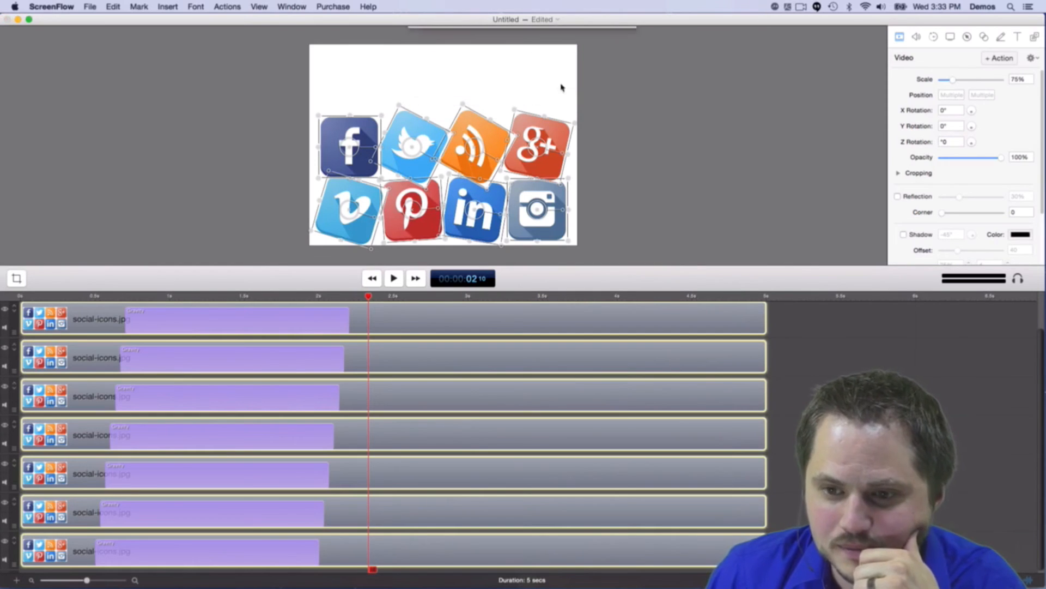
{"action": "key", "text": "BackSpace"}
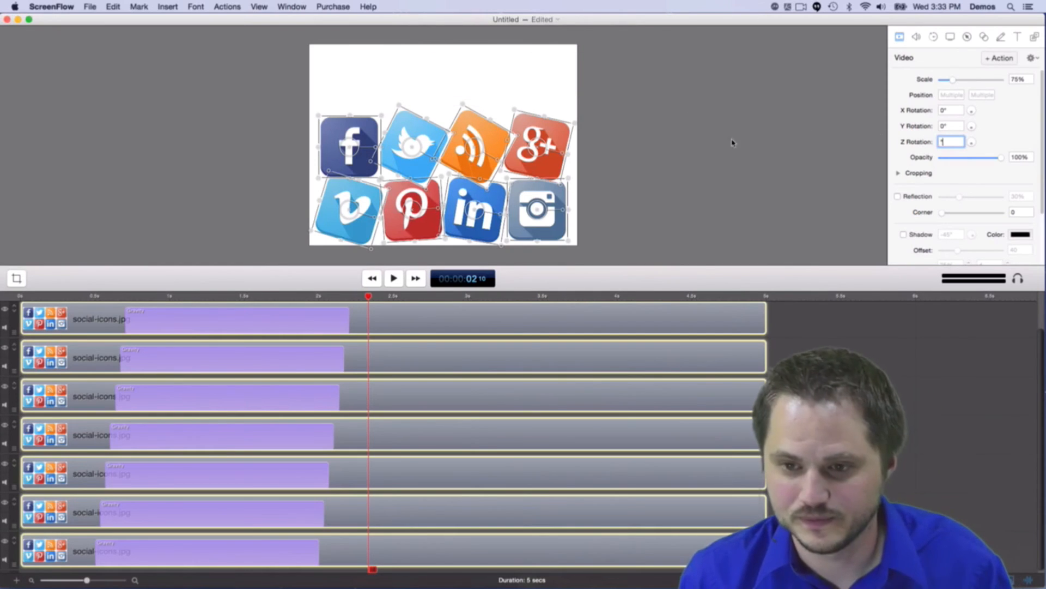
{"action": "key", "text": "Return"}
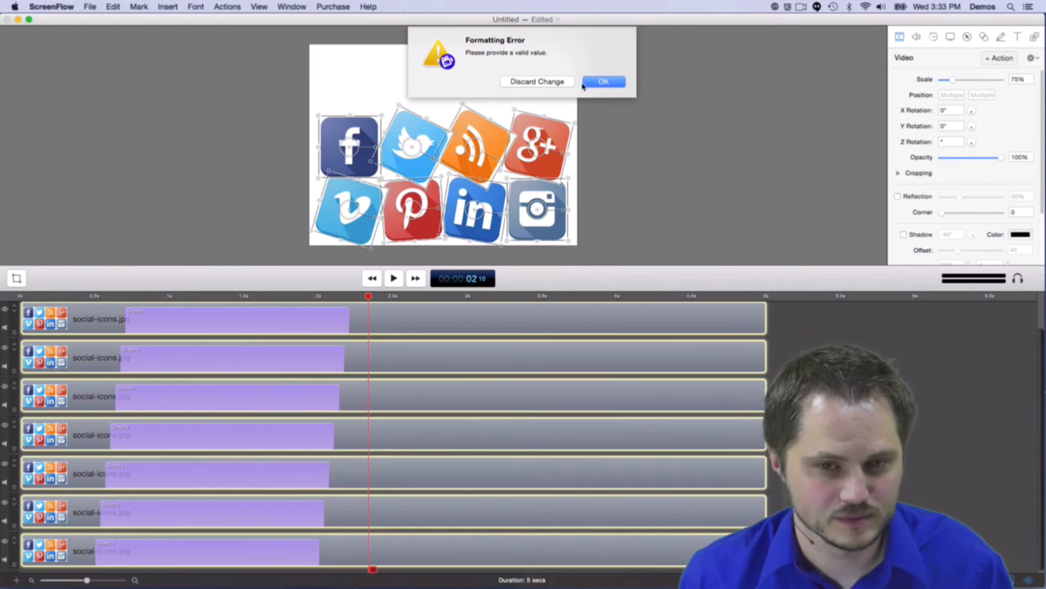
{"action": "left_click", "coordinate": [616, 82]}
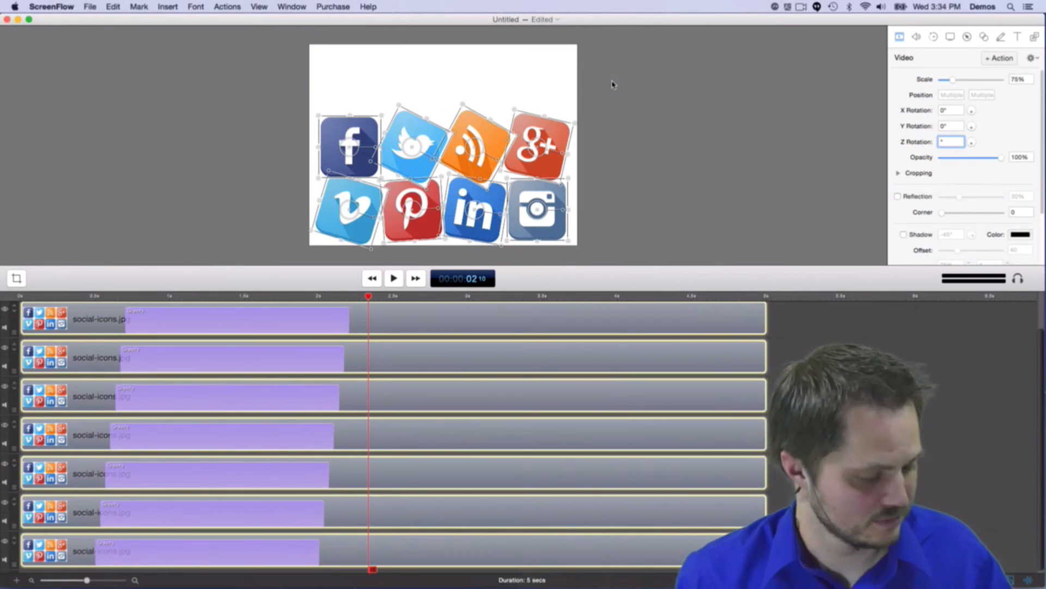
Undo the rotation changes of the LinkedIn, Pinterest and Vimeo icons and redo them.
{"action": "key", "text": "super+z"}
{"action": "key", "text": "super+z"}
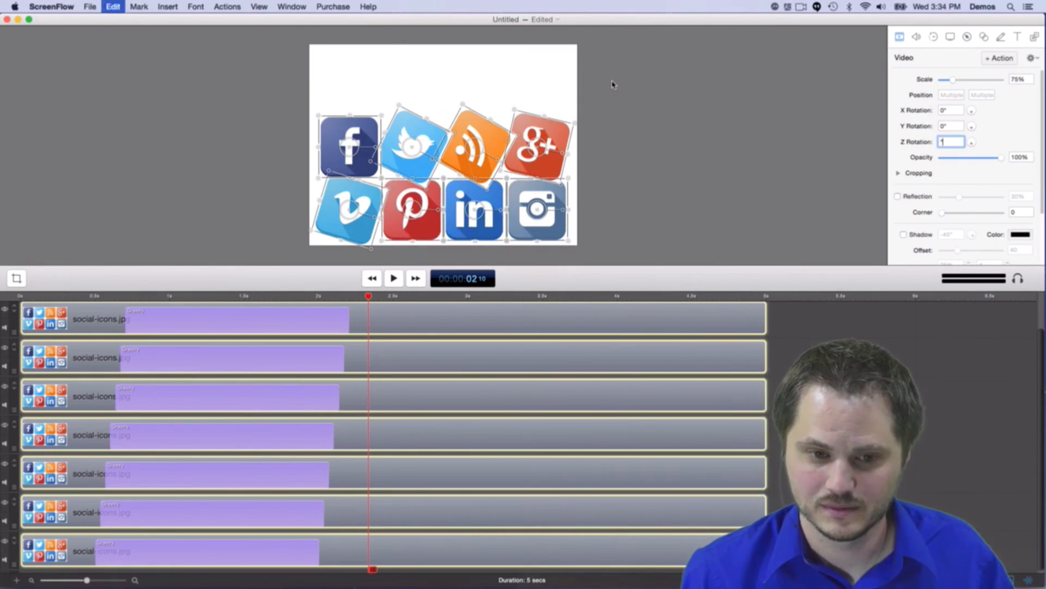
{"action": "key", "text": "super+z"}
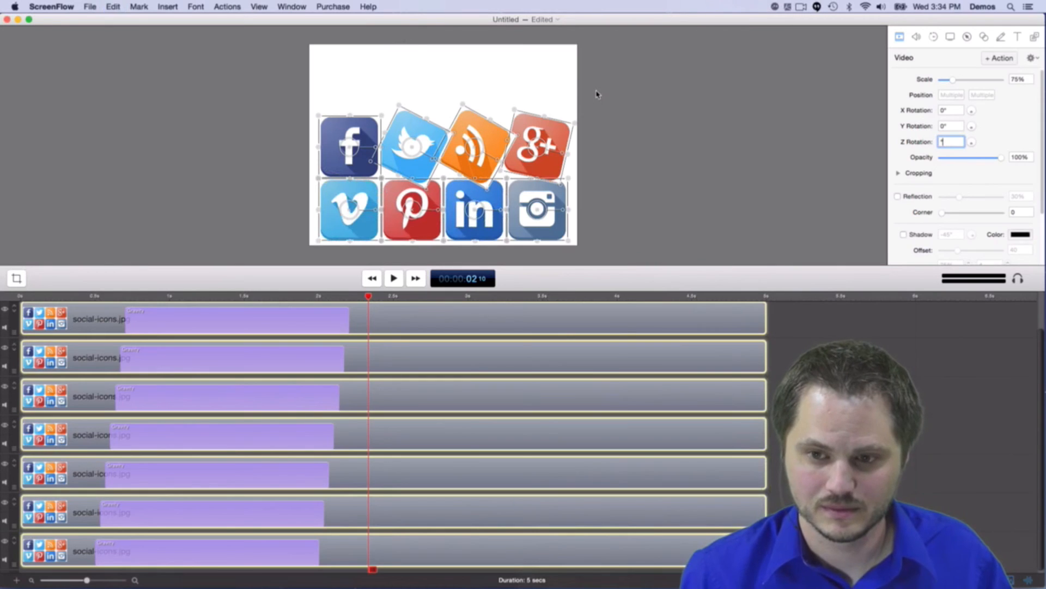
{"action": "key", "text": "super+shift+z"}
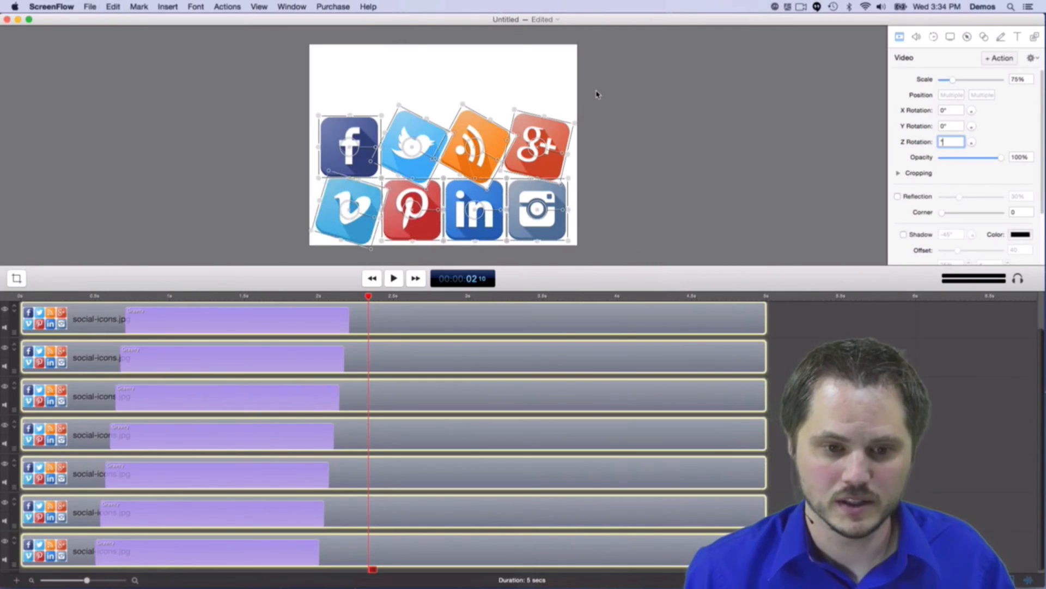
{"action": "key", "text": "super+shift+z"}
{"action": "key", "text": "super+shift+z"}
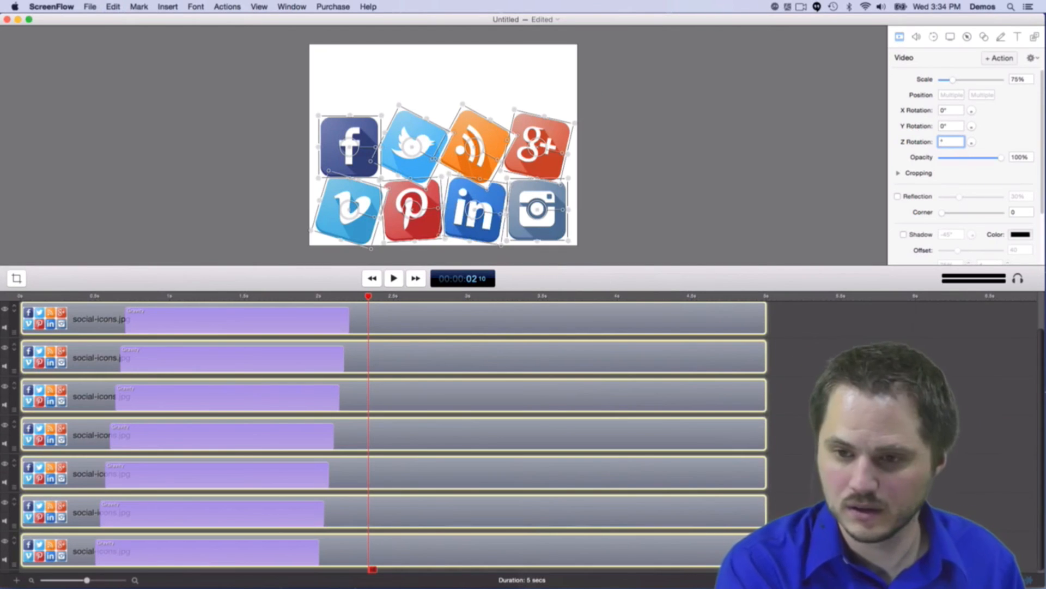
Set the ending Z rotation of all selected icons to 0°, play the animation, and deselect the clips.
{"action": "type", "text": "0"}
{"action": "key", "text": "Return"}
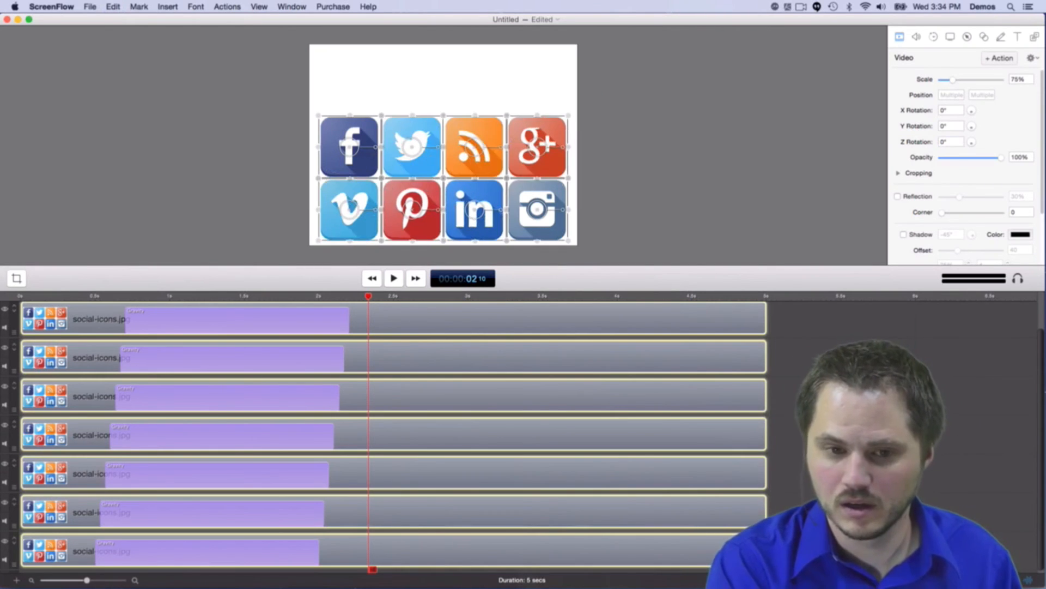
{"action": "left_click_drag", "start_coordinate": [303, 296], "coordinate": [9, 311]}
{"action": "key", "text": "space"}
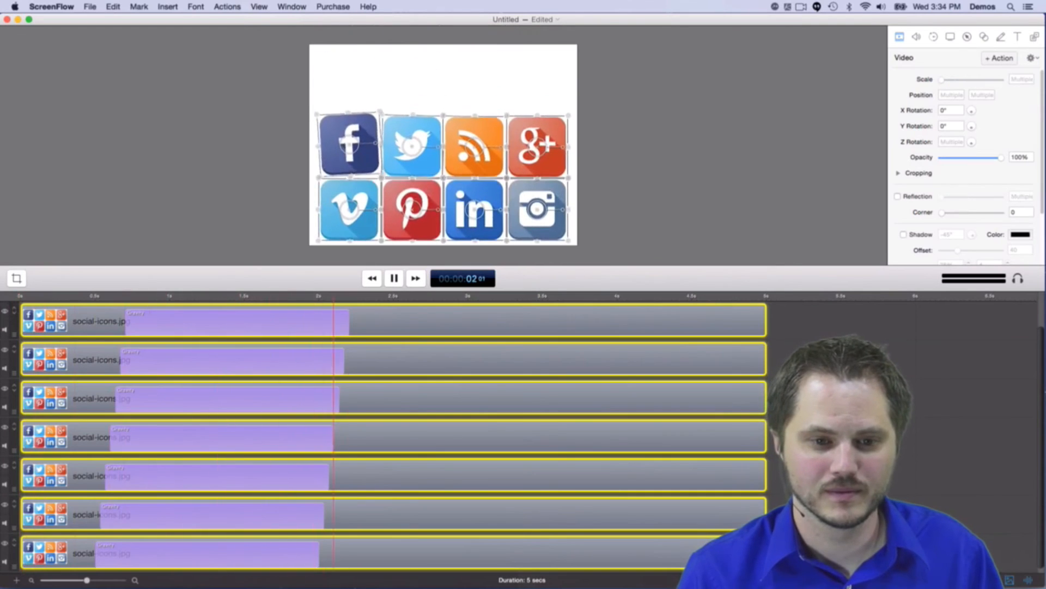
{"action": "key", "text": "space"}
{"action": "left_click", "coordinate": [807, 458]}
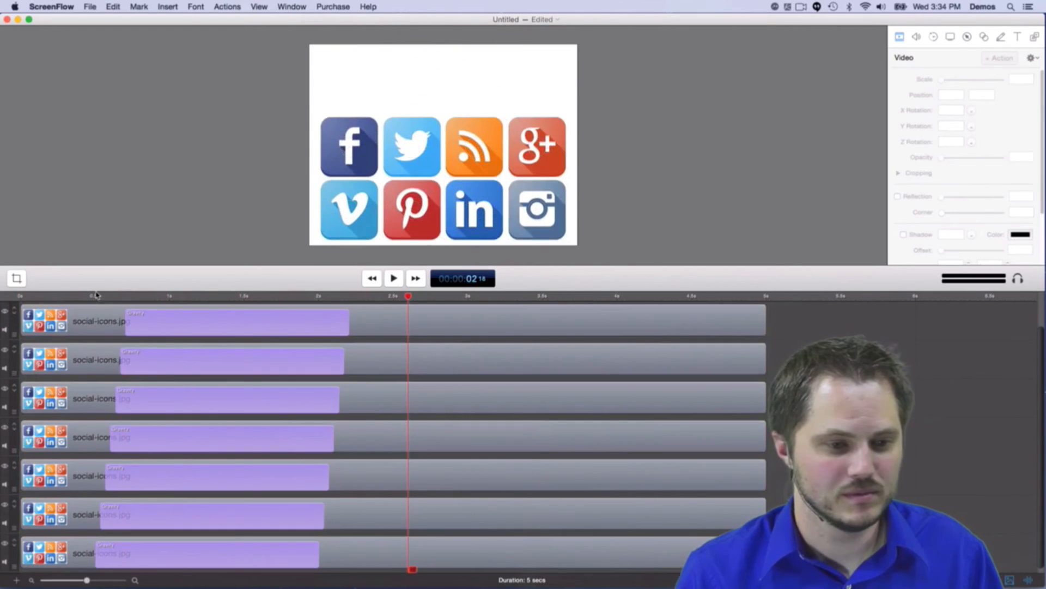
Replay the icon drop twice from before the first Gravity action to check the falling rotations.
{"action": "key", "text": "Home"}
{"action": "key", "text": "space"}
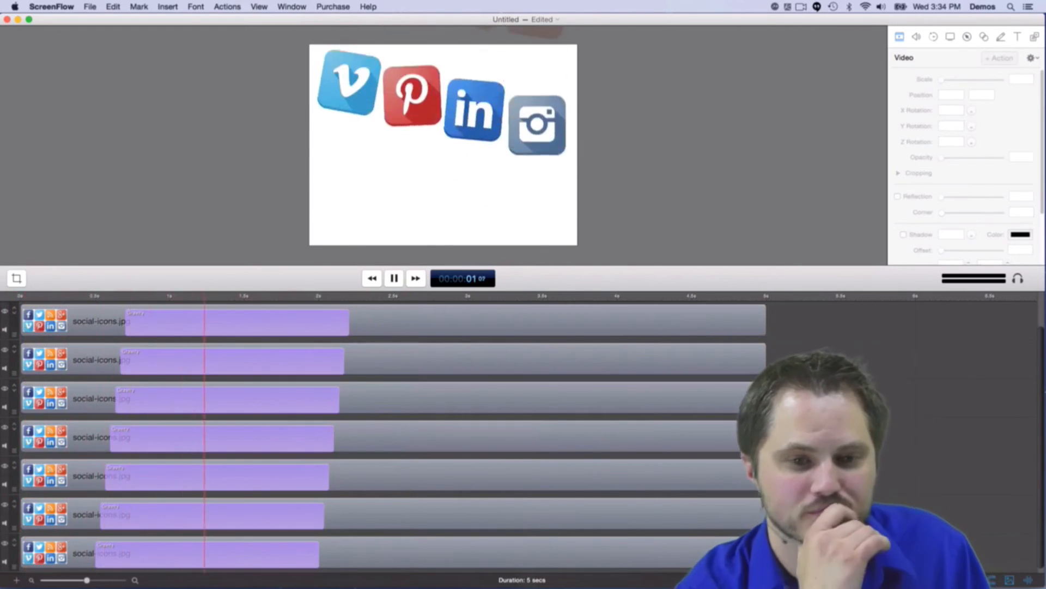
{"action": "key", "text": "space"}
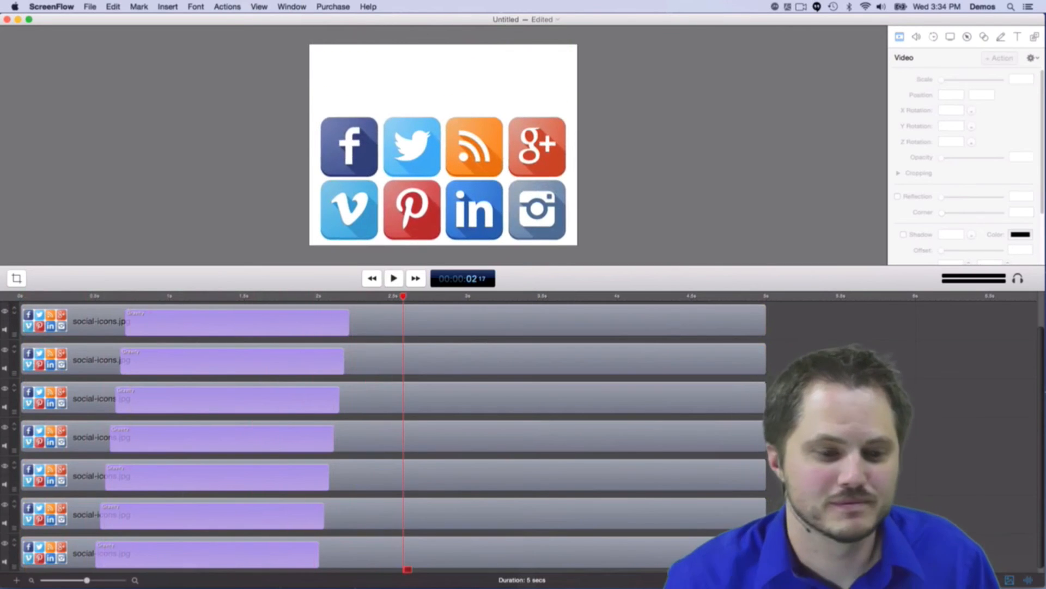
{"action": "key", "text": "Home"}
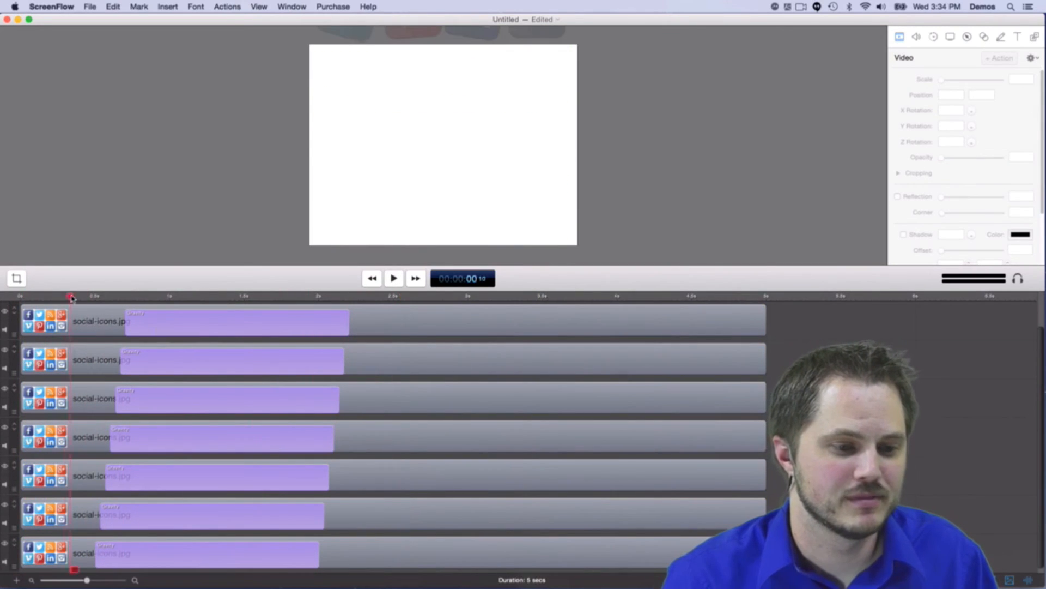
{"action": "key", "text": "space"}
{"action": "key", "text": "space"}
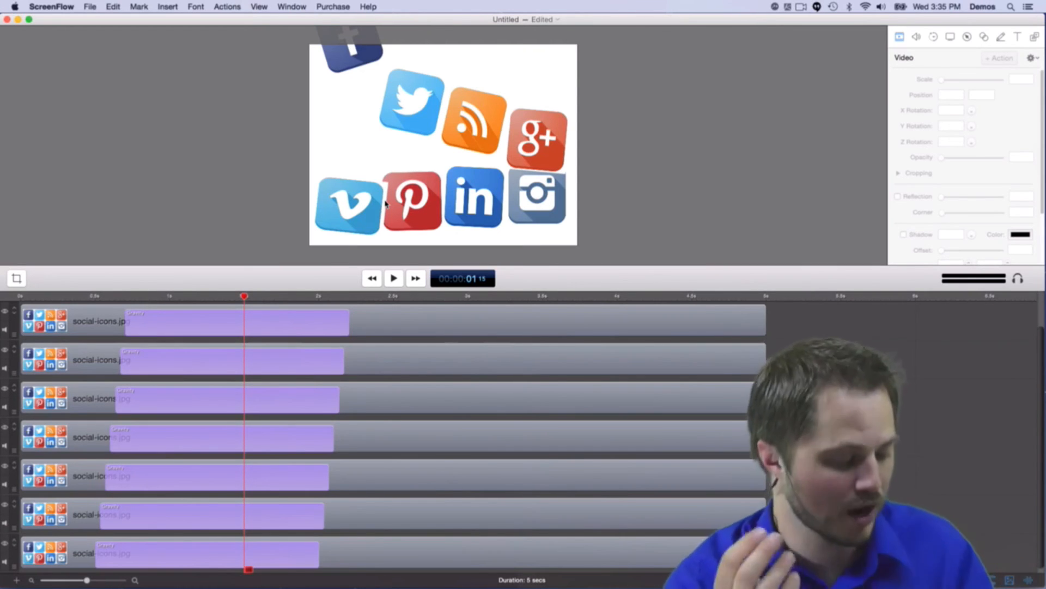
Play the rest of the icon drop and repeat it from the first Gravity action to check the landing.
{"action": "key", "text": "space"}
{"action": "key", "text": "space"}
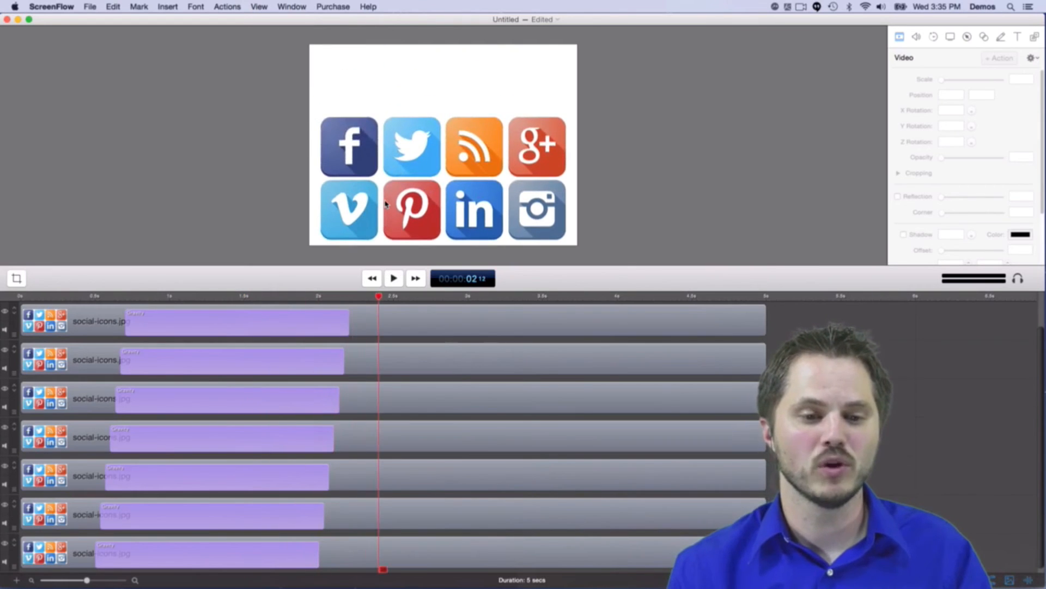
{"action": "left_click", "coordinate": [124, 289]}
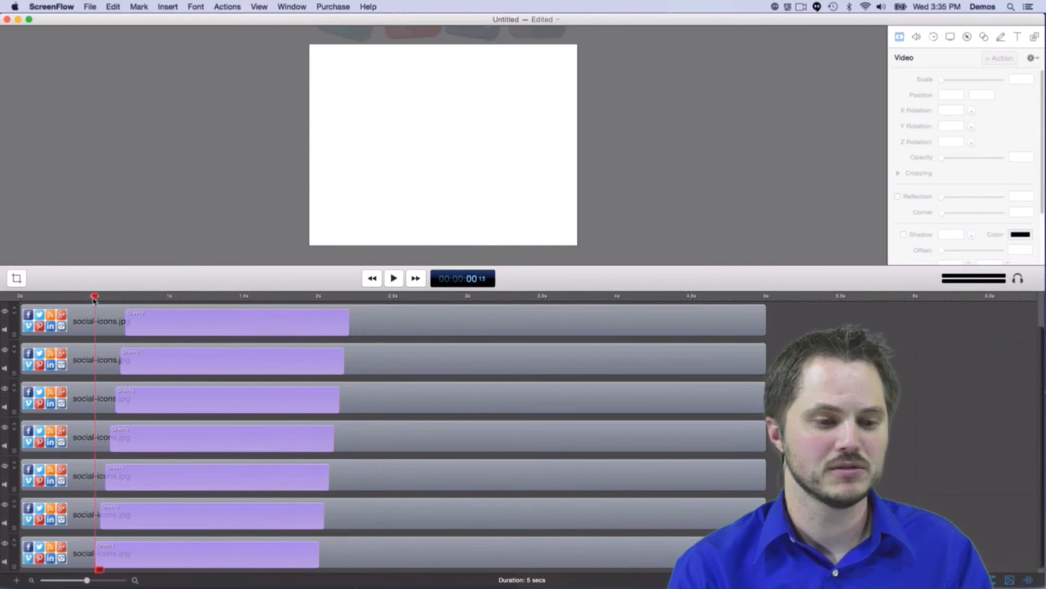
{"action": "key", "text": "space"}
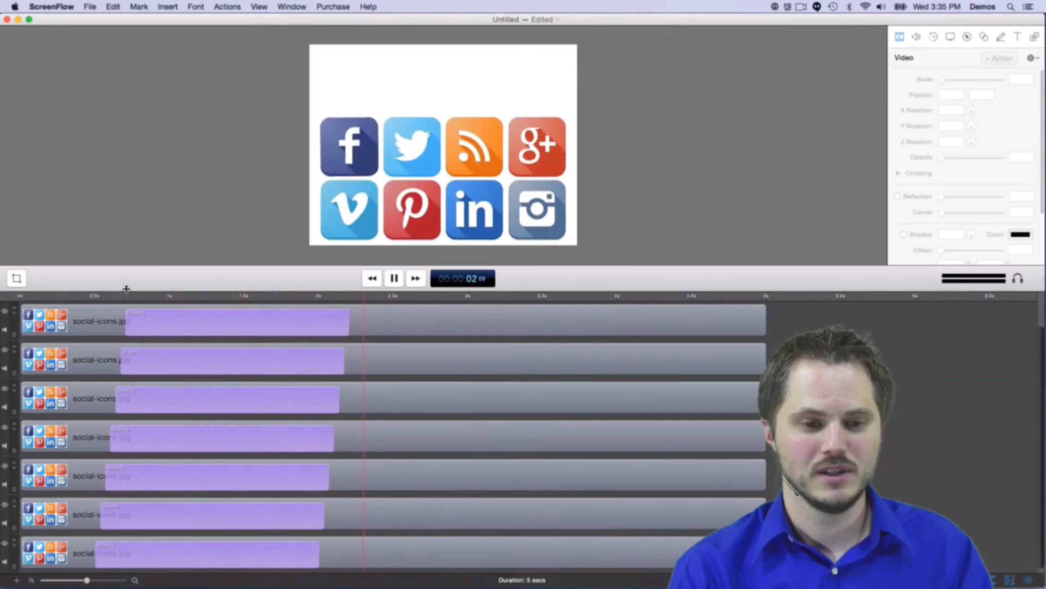
{"action": "key", "text": "space"}
{"action": "left_click", "coordinate": [94, 295]}
{"action": "key", "text": "space"}
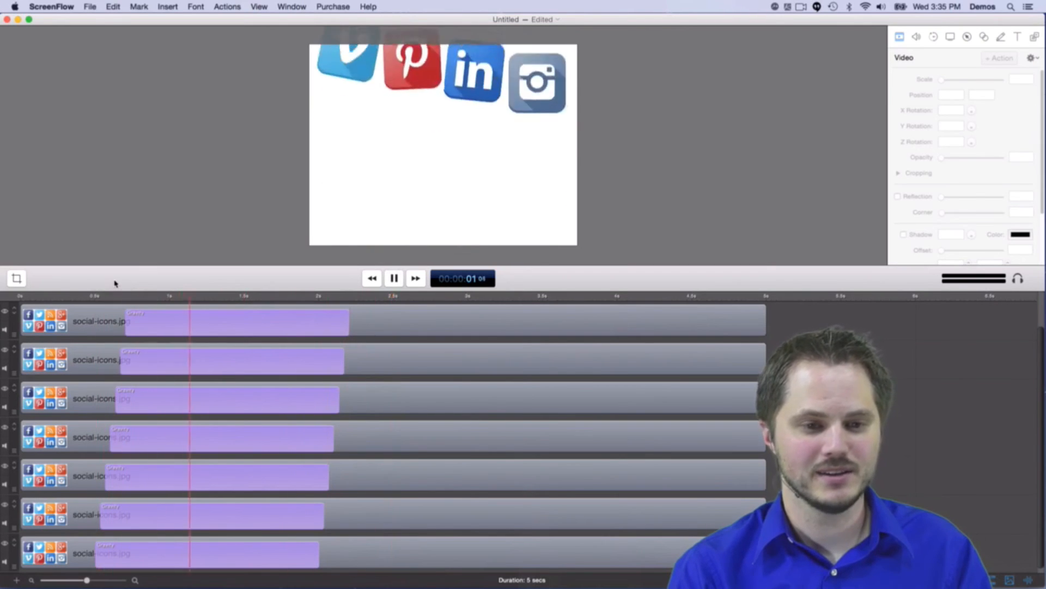
{"action": "key", "text": "space"}
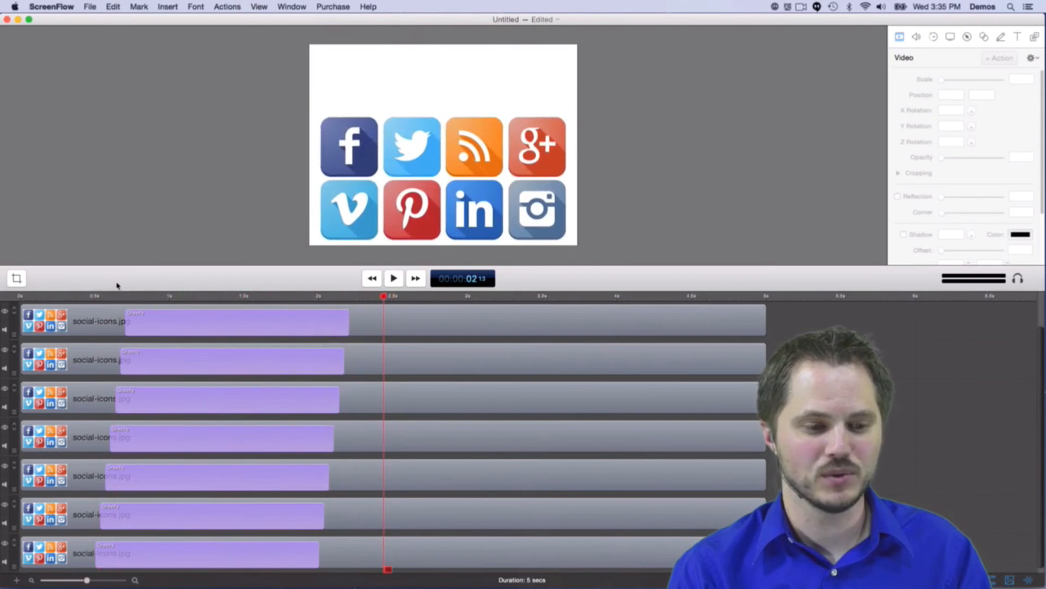
Play the drop from just before 0.5 s and scrub to 00:00:01;21 to inspect the icons in mid-bounce.
{"action": "left_click", "coordinate": [82, 295]}
{"action": "key", "text": "space"}
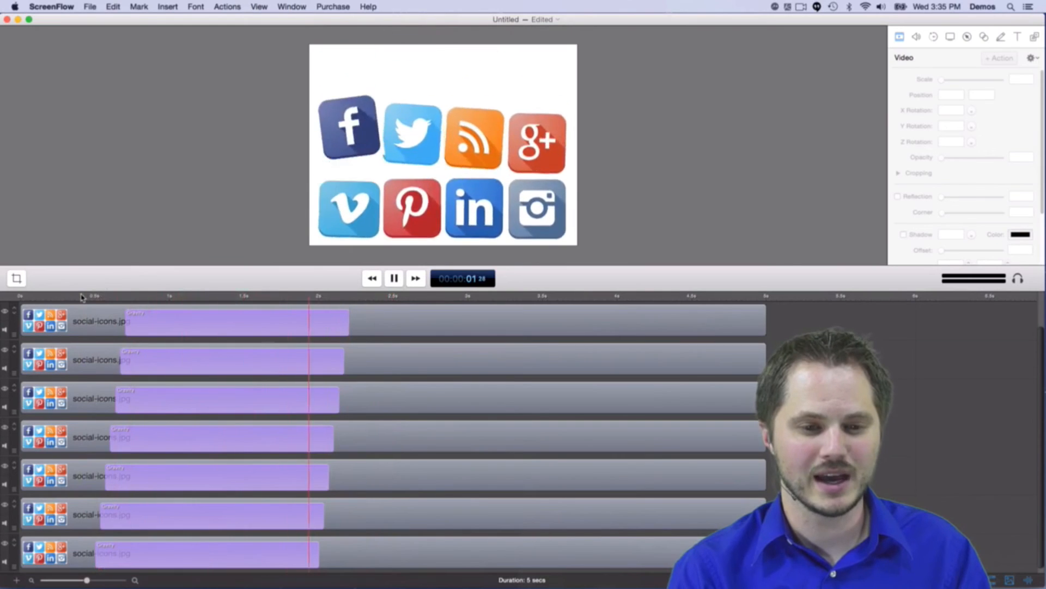
{"action": "left_click", "coordinate": [80, 295]}
{"action": "key", "text": "space"}
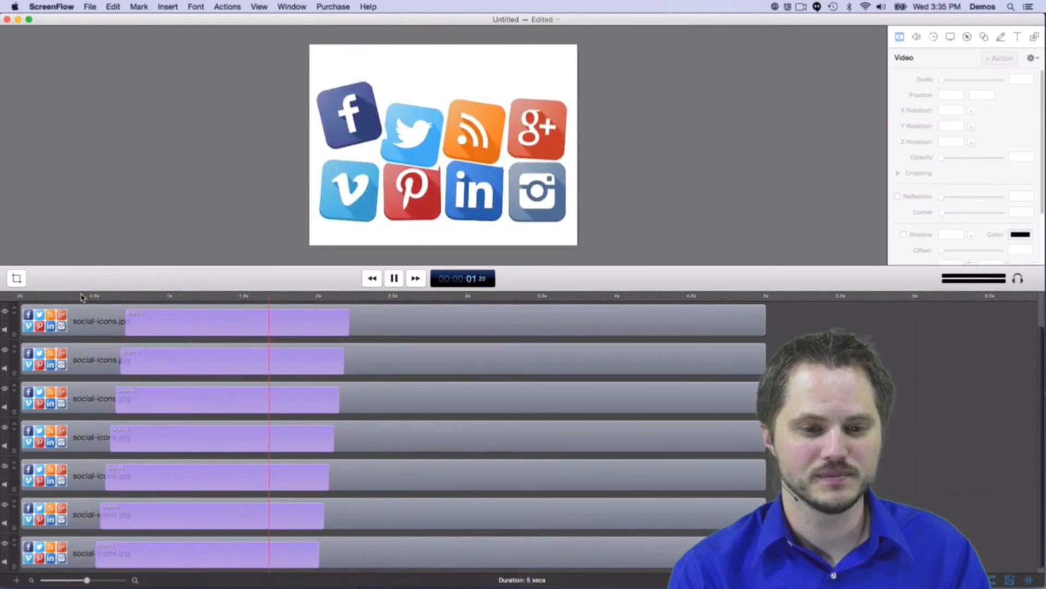
{"action": "key", "text": "space"}
{"action": "left_click_drag", "start_coordinate": [116, 297], "coordinate": [274, 303]}
{"action": "key", "text": "space"}
{"action": "key", "text": "space"}
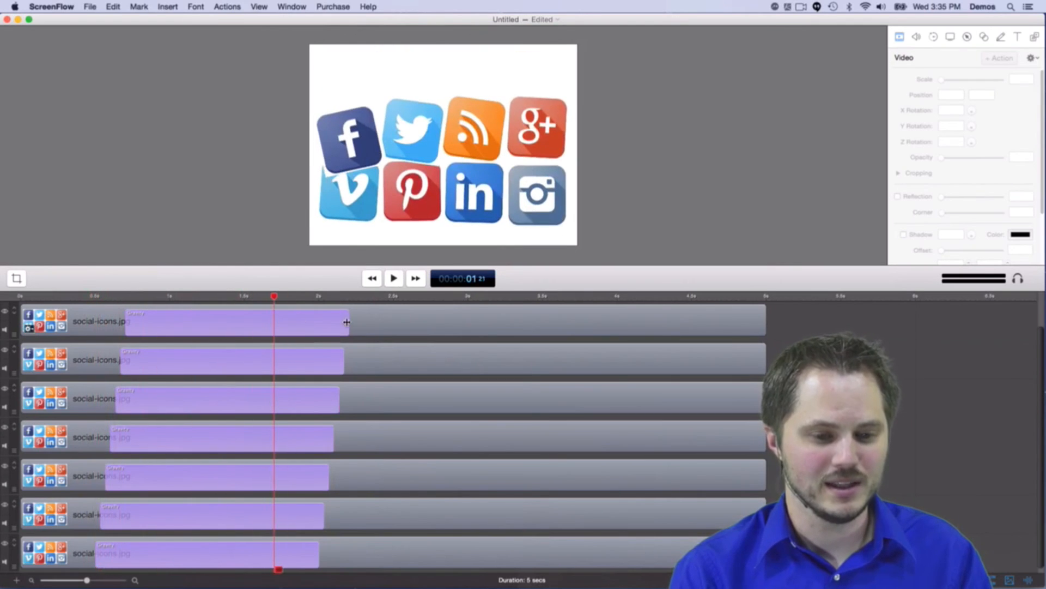
Select the Gravity actions of all eight social icon clips.
{"action": "left_click", "coordinate": [296, 326]}
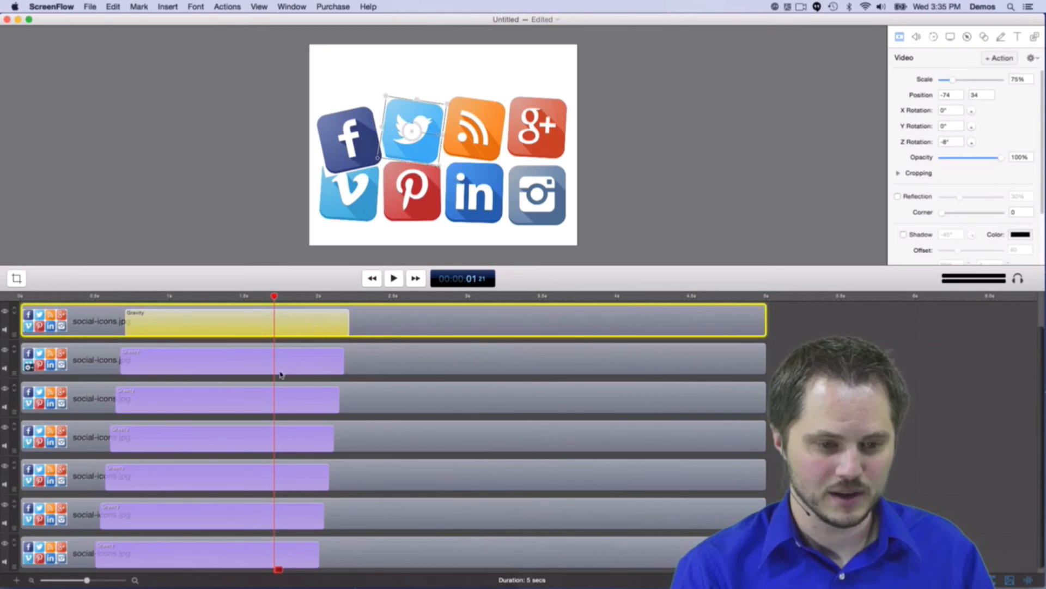
{"action": "scroll", "coordinate": [278, 396], "scroll_direction": "down", "scroll_amount": 1}
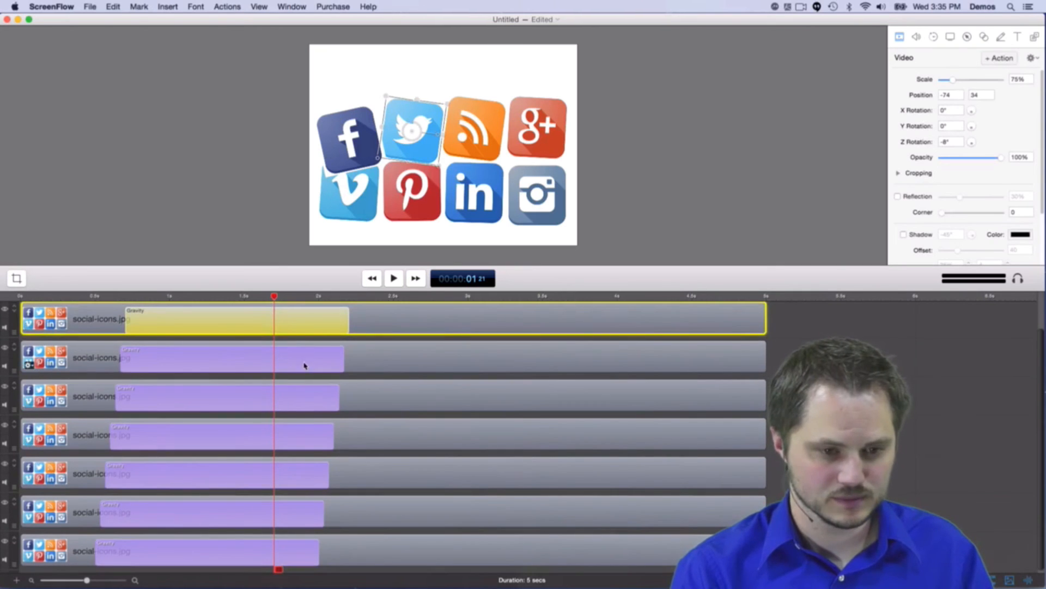
{"action": "scroll", "coordinate": [304, 365], "scroll_direction": "up", "scroll_amount": 3}
{"action": "left_click", "coordinate": [287, 331]}
{"action": "left_click", "coordinate": [286, 360], "text": "shift"}
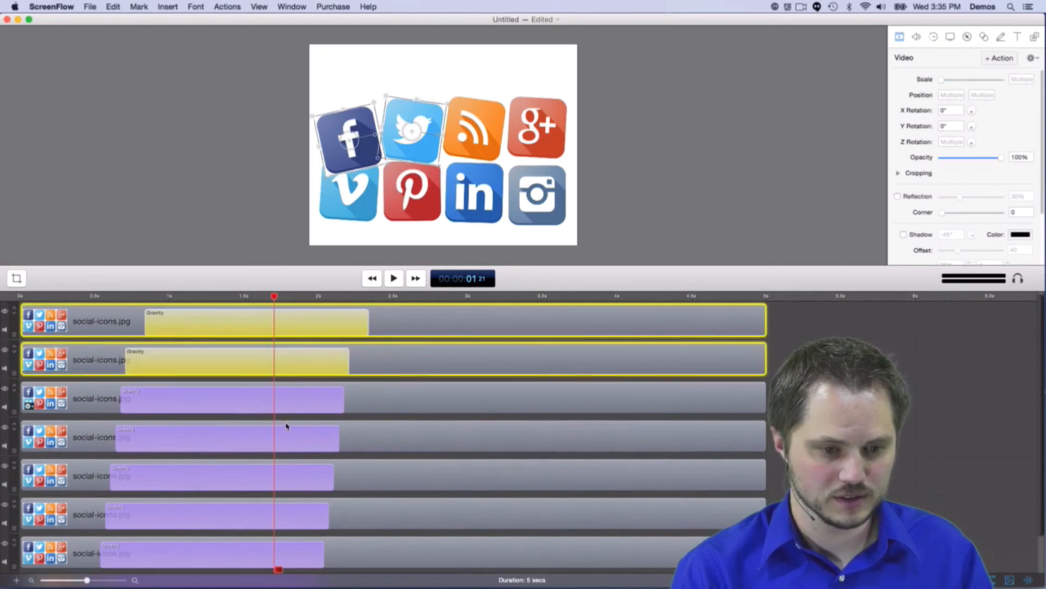
{"action": "left_click", "coordinate": [287, 401], "text": "shift"}
{"action": "left_click", "coordinate": [287, 439], "text": "shift"}
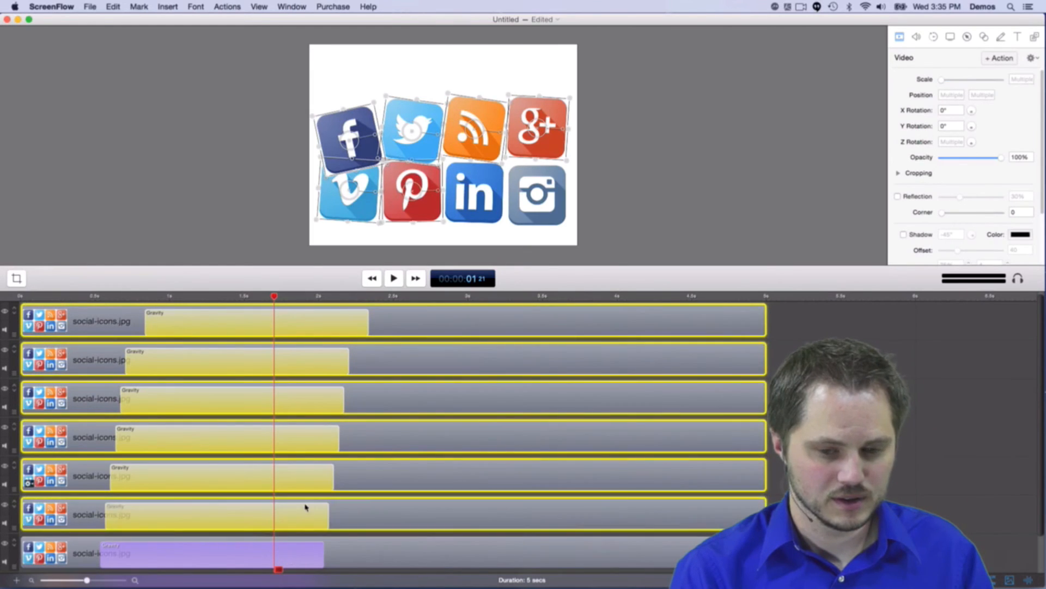
{"action": "scroll", "coordinate": [218, 539], "scroll_direction": "down", "scroll_amount": 1}
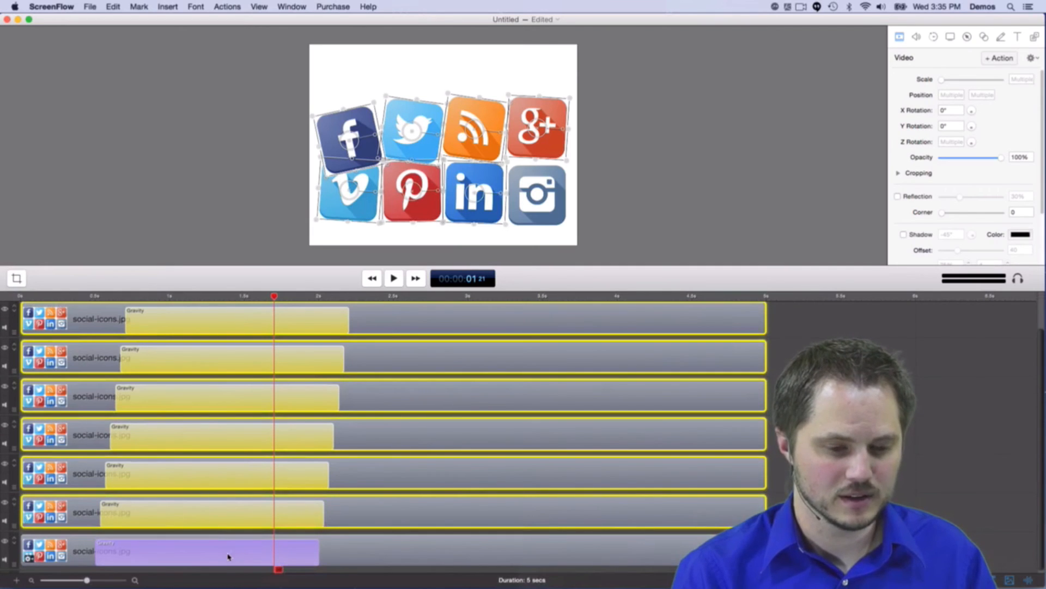
{"action": "left_click", "coordinate": [209, 557], "text": "shift"}
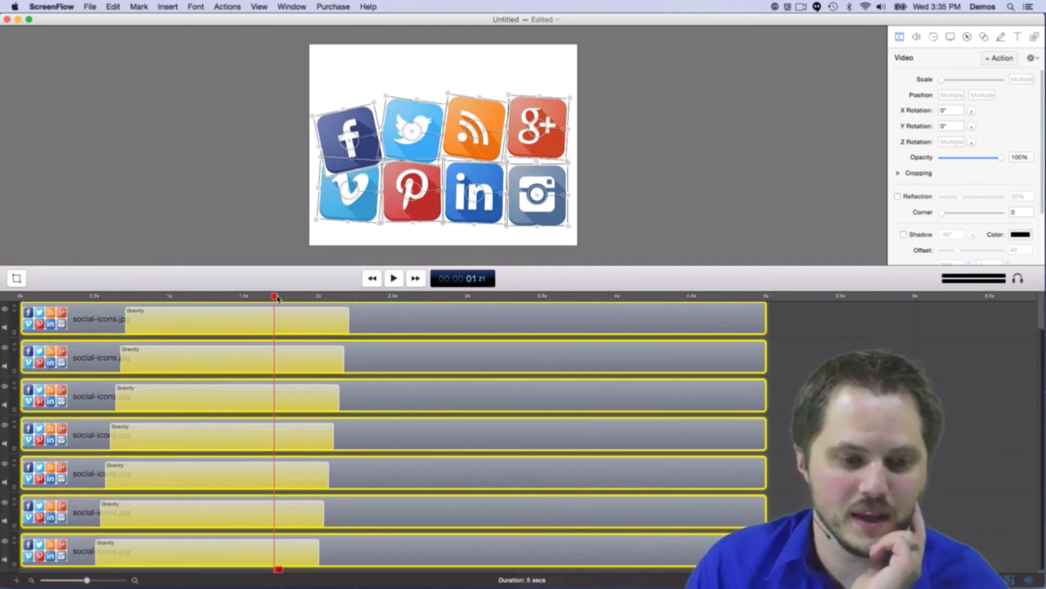
Move the playhead to the end of the Twitter icon's Gravity action and show the selected actions' Video Motion settings.
{"action": "left_click_drag", "start_coordinate": [274, 296], "coordinate": [349, 296]}
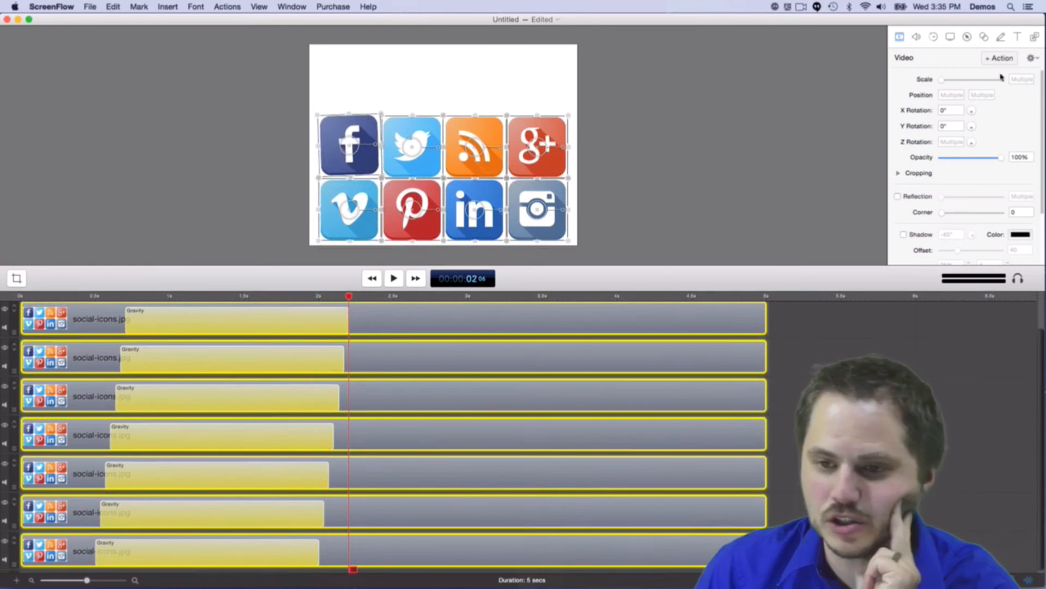
{"action": "left_click", "coordinate": [916, 38]}
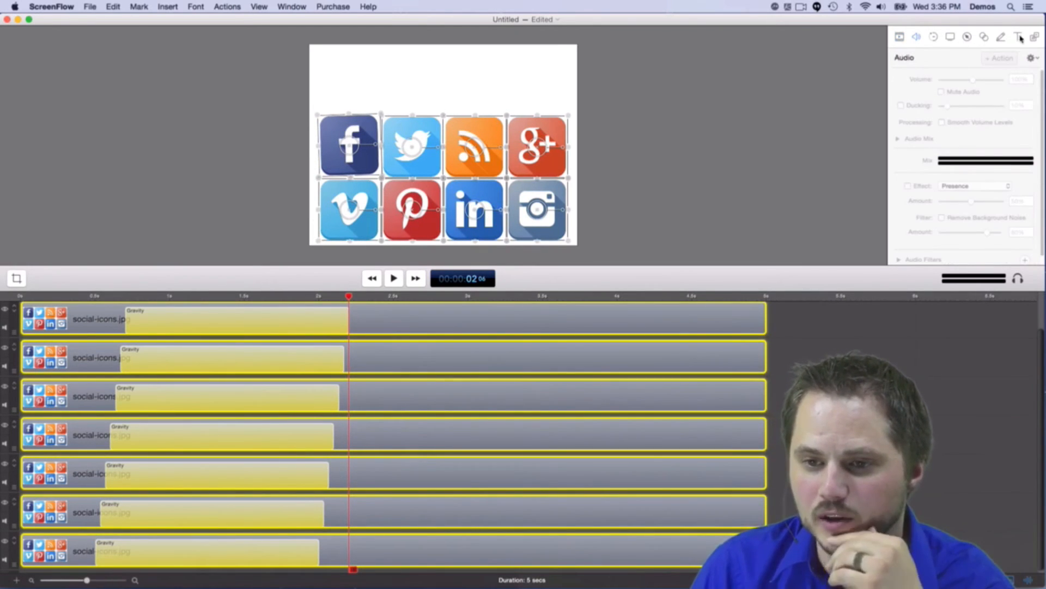
{"action": "left_click", "coordinate": [935, 38]}
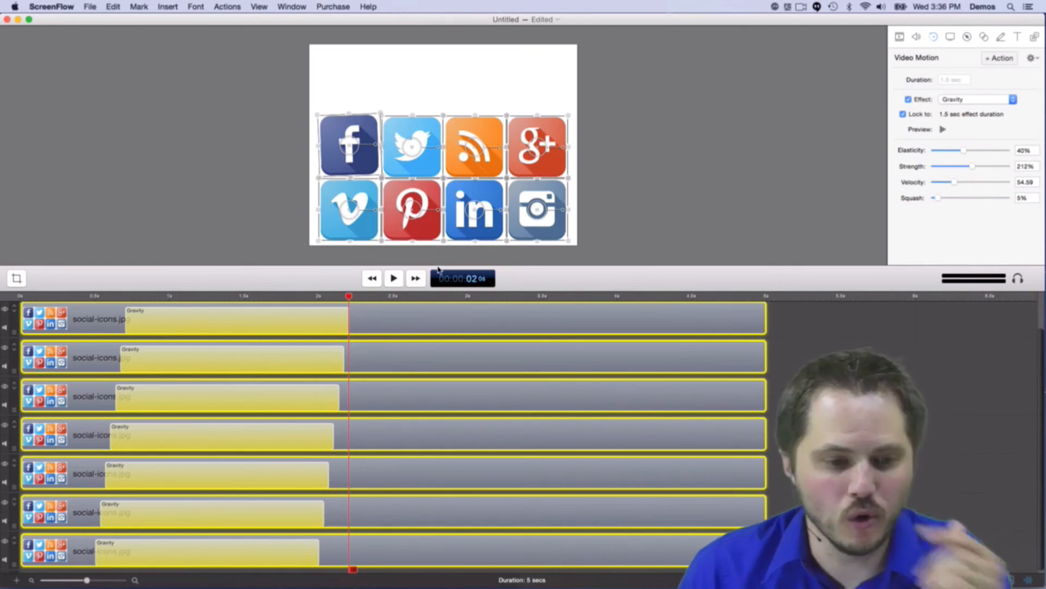
Replay the drop several times with the icon clips selected to review the staggered Gravity motion.
{"action": "left_click", "coordinate": [91, 297]}
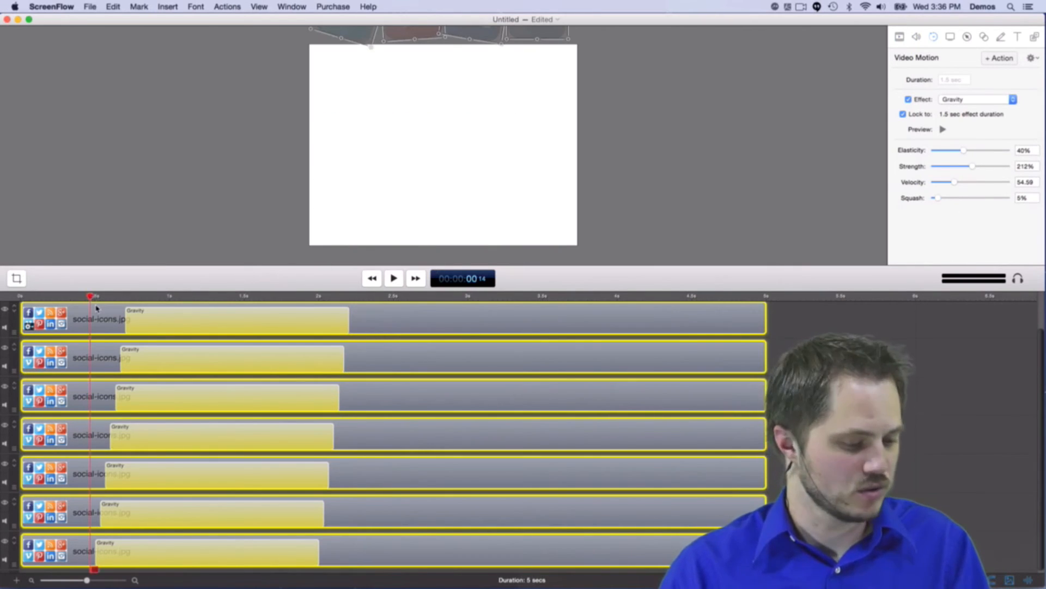
{"action": "key", "text": "space"}
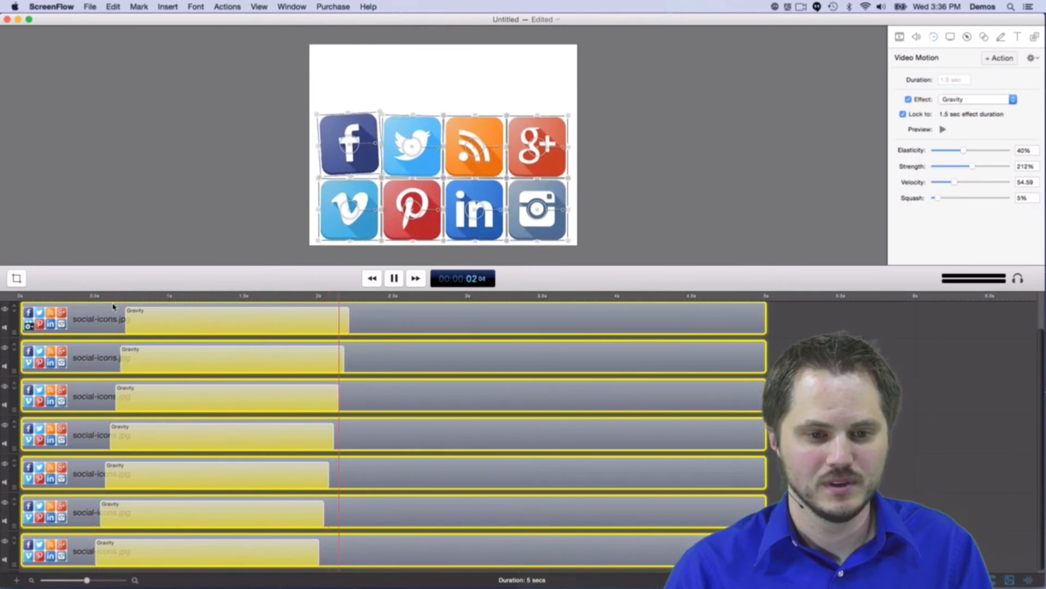
{"action": "key", "text": "space"}
{"action": "left_click", "coordinate": [104, 297]}
{"action": "key", "text": "space"}
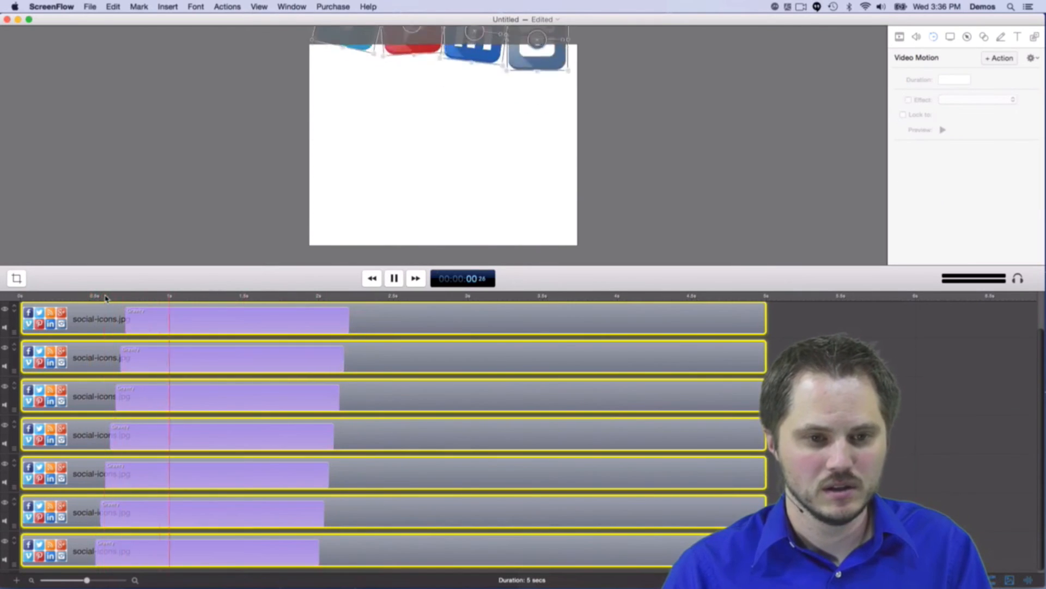
{"action": "left_click", "coordinate": [104, 297]}
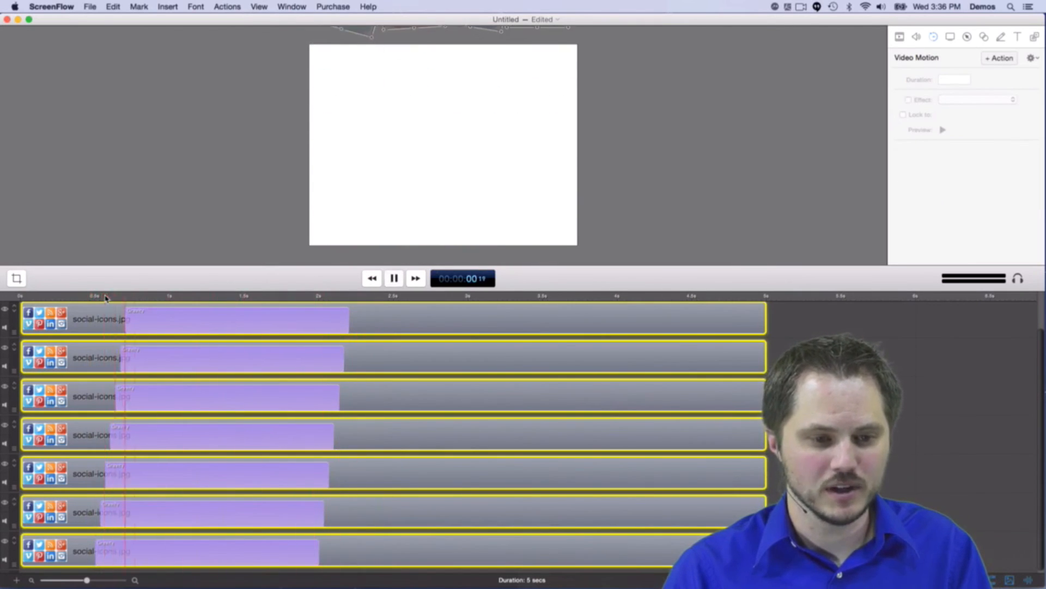
{"action": "key", "text": "space"}
{"action": "left_click", "coordinate": [105, 298]}
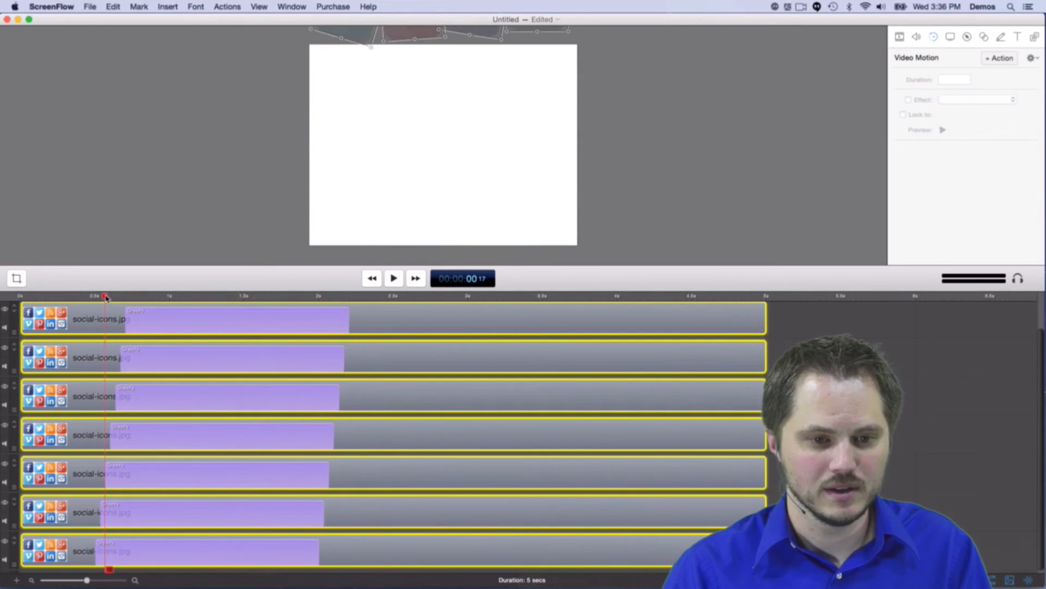
{"action": "key", "text": "space"}
{"action": "key", "text": "space"}
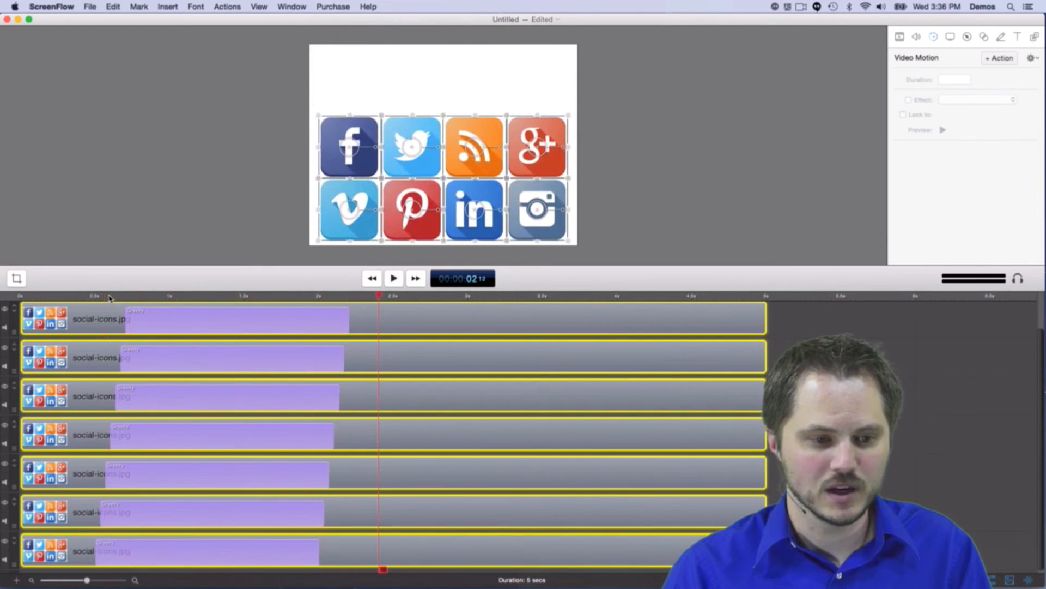
{"action": "left_click_drag", "start_coordinate": [198, 297], "coordinate": [149, 296]}
{"action": "key", "text": "space"}
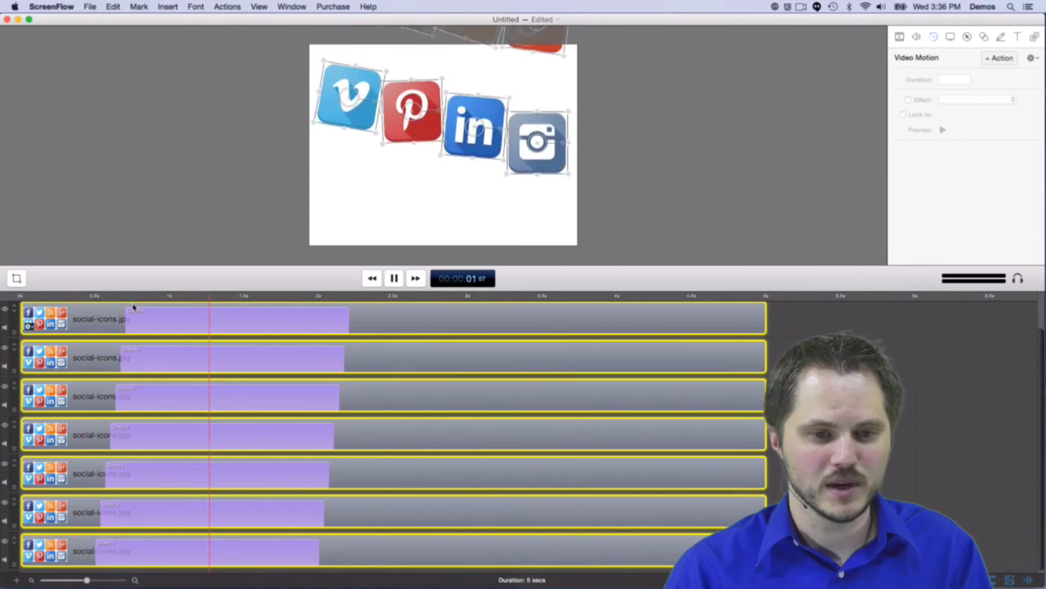
{"action": "key", "text": "space"}
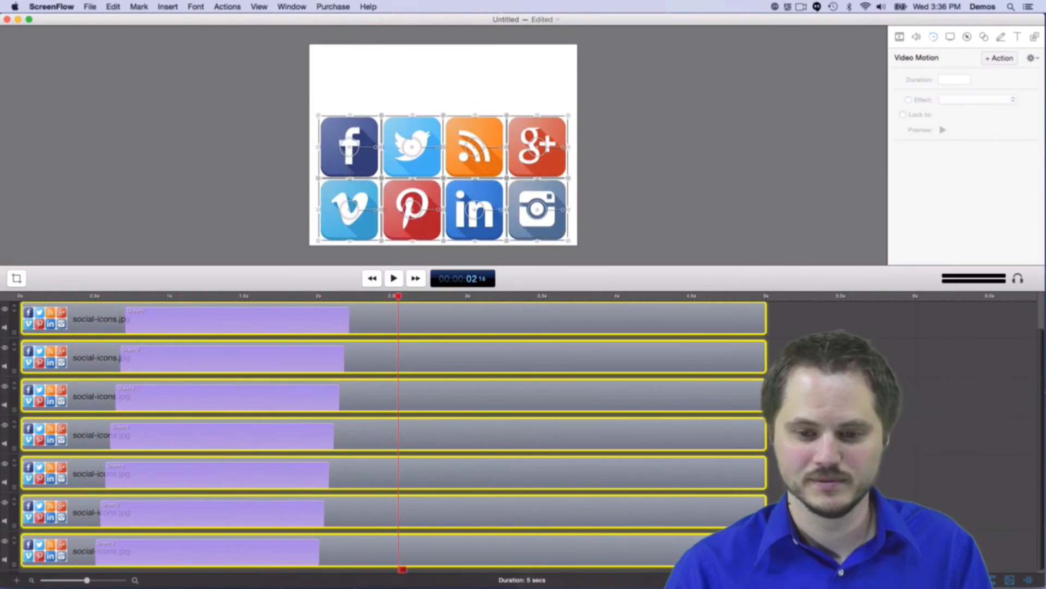
Deselect the clips and scrub from the last landing to 00:00:02;18 to check the icons' resting positions.
{"action": "left_click", "coordinate": [818, 381]}
{"action": "left_click_drag", "start_coordinate": [398, 296], "coordinate": [354, 295]}
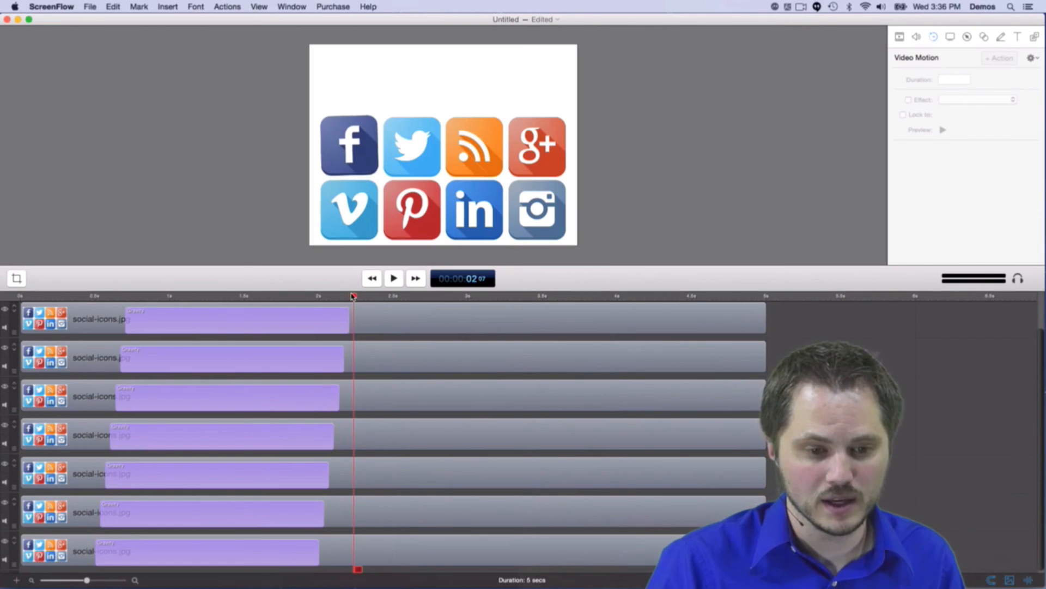
{"action": "left_click_drag", "start_coordinate": [353, 296], "coordinate": [355, 297]}
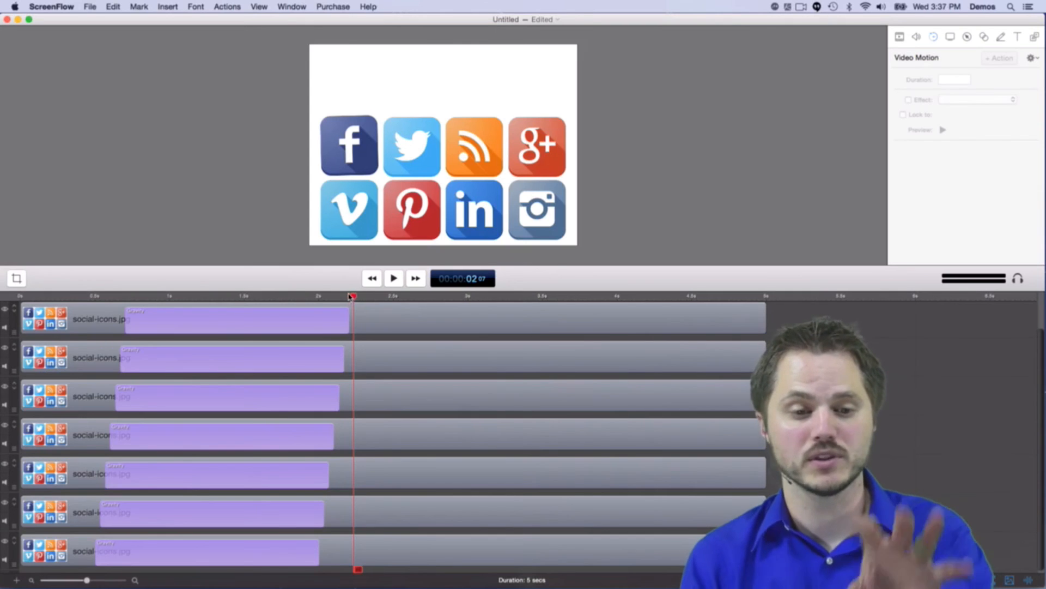
{"action": "left_click_drag", "start_coordinate": [352, 299], "coordinate": [409, 300]}
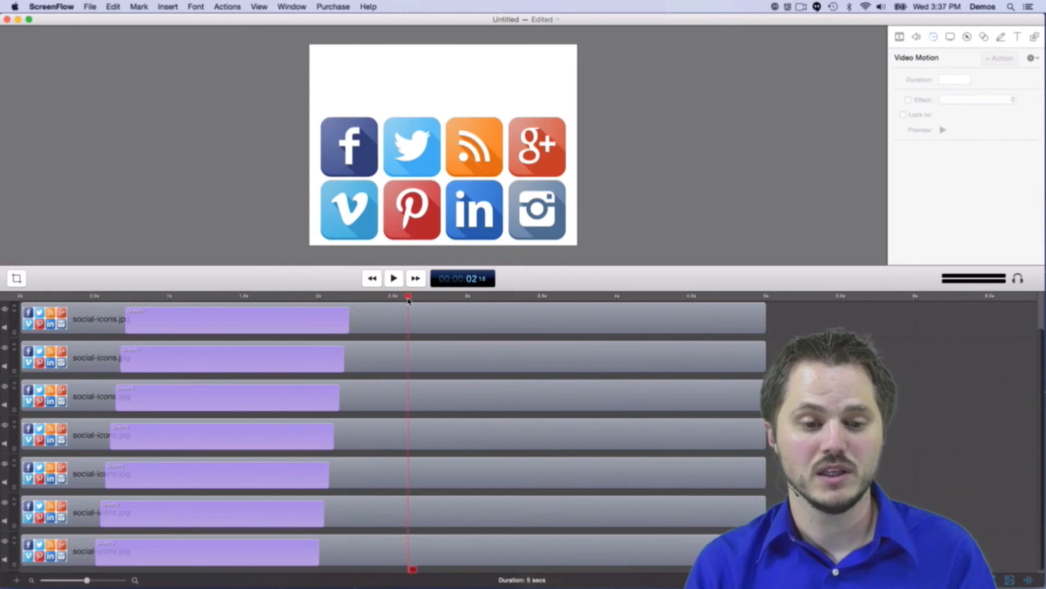
Scrub through the still section after the drop, deselect the Twitter clip and go to the 5-second end.
{"action": "left_click_drag", "start_coordinate": [702, 315], "coordinate": [593, 313]}
{"action": "left_click", "coordinate": [552, 311]}
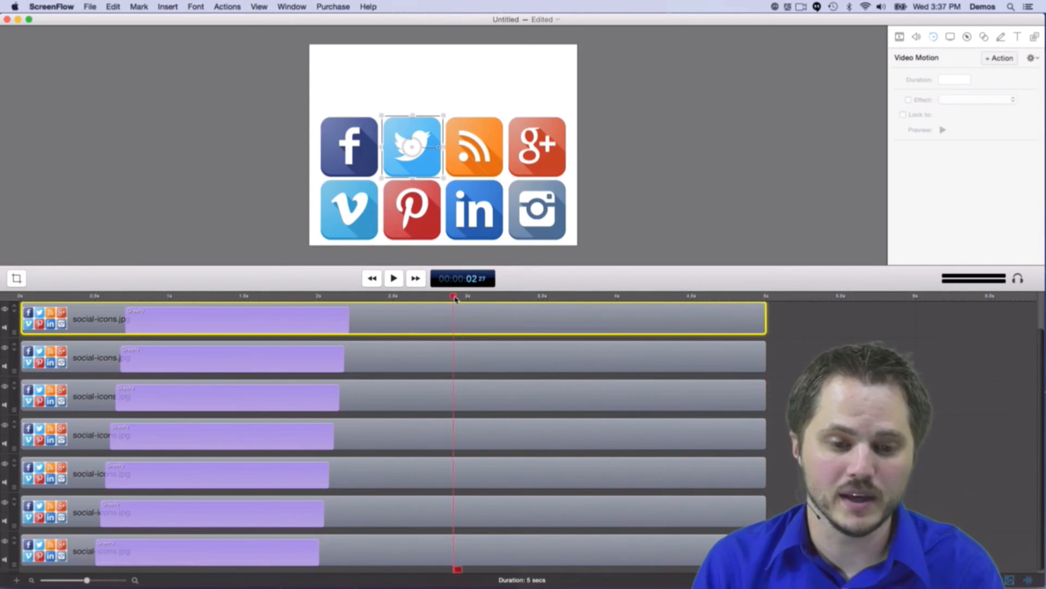
{"action": "left_click_drag", "start_coordinate": [455, 298], "coordinate": [522, 294]}
{"action": "key", "text": "super+d"}
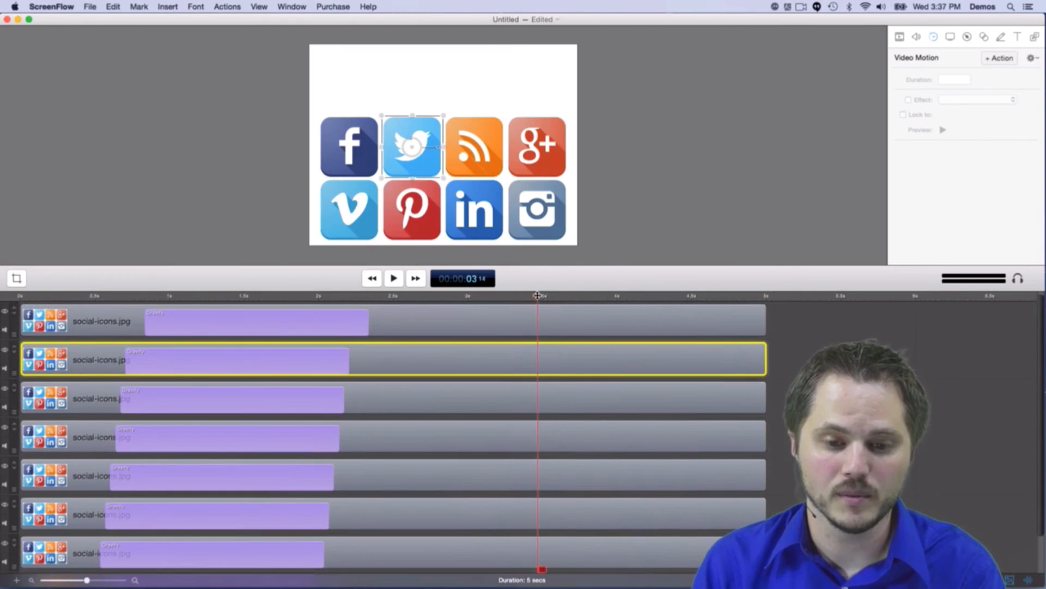
{"action": "left_click", "coordinate": [887, 340]}
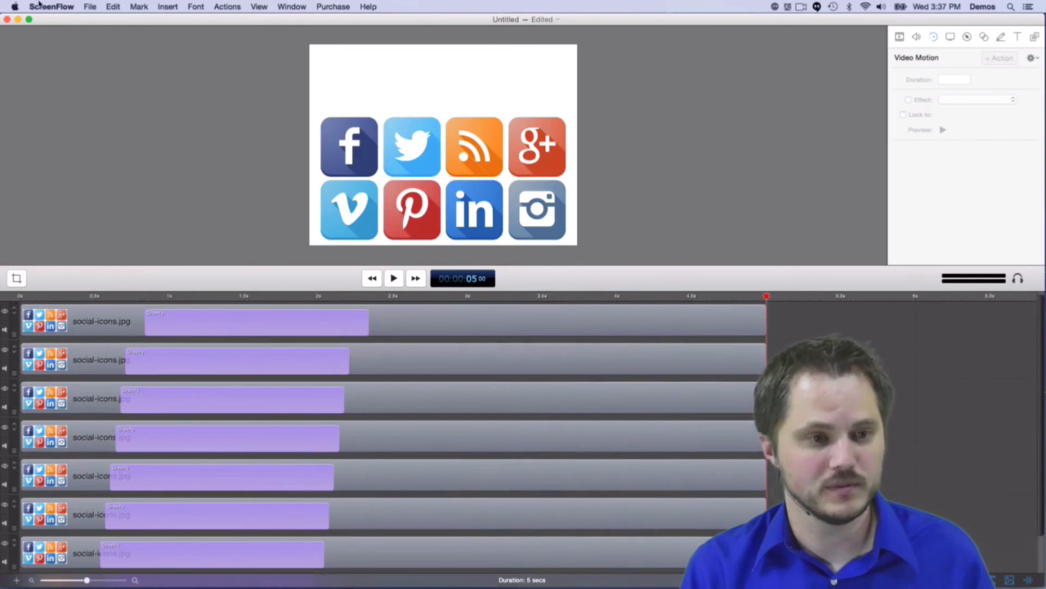
Set up the export as Animated GIF with 30 fps and 256 colors, scaled by 100% with Motion Blur enabled.
{"action": "left_click", "coordinate": [90, 7]}
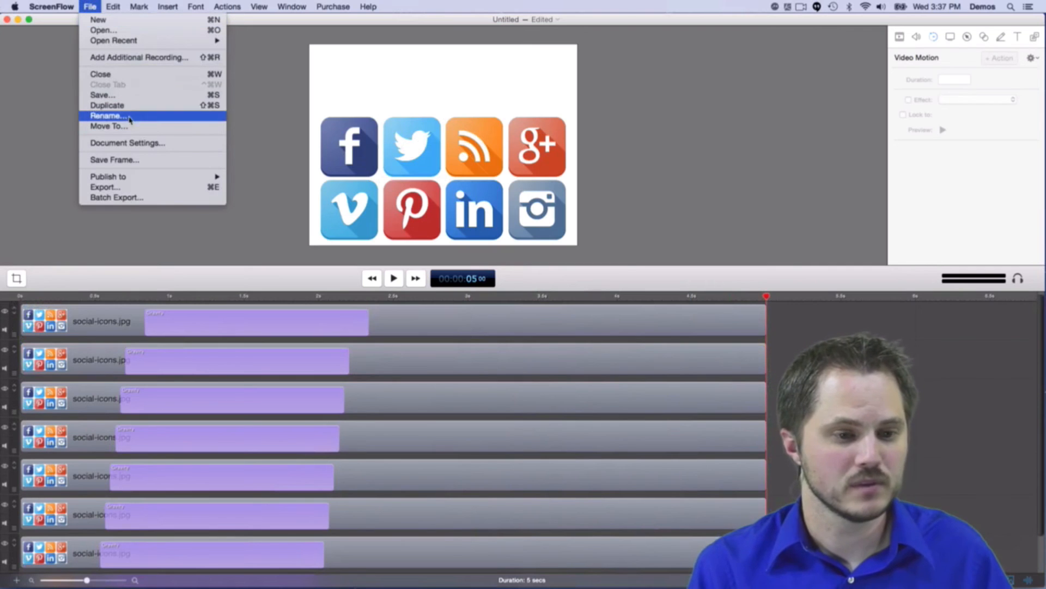
{"action": "left_click", "coordinate": [136, 189]}
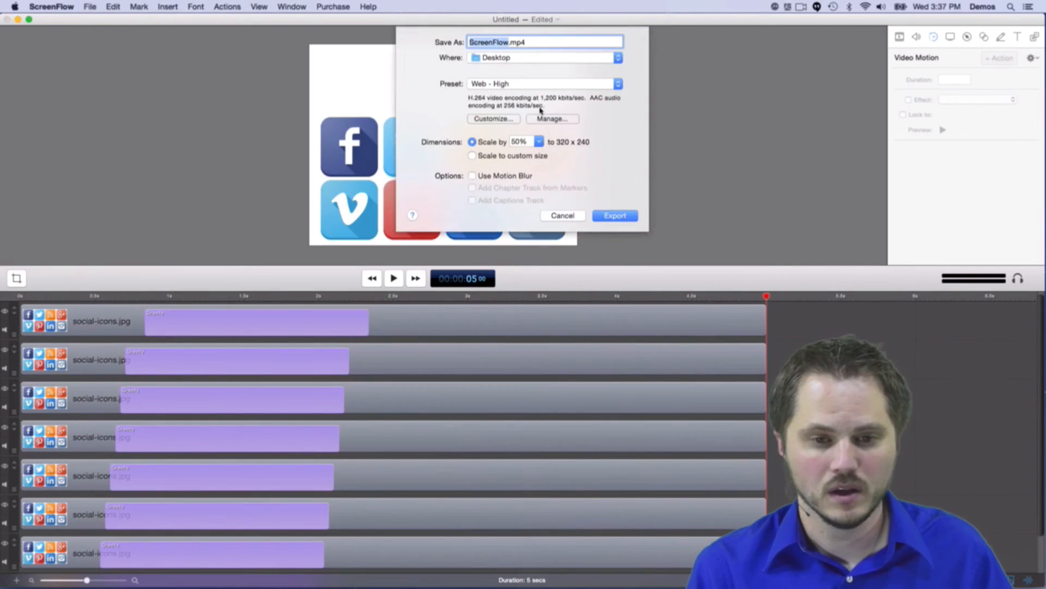
{"action": "left_click", "coordinate": [522, 87]}
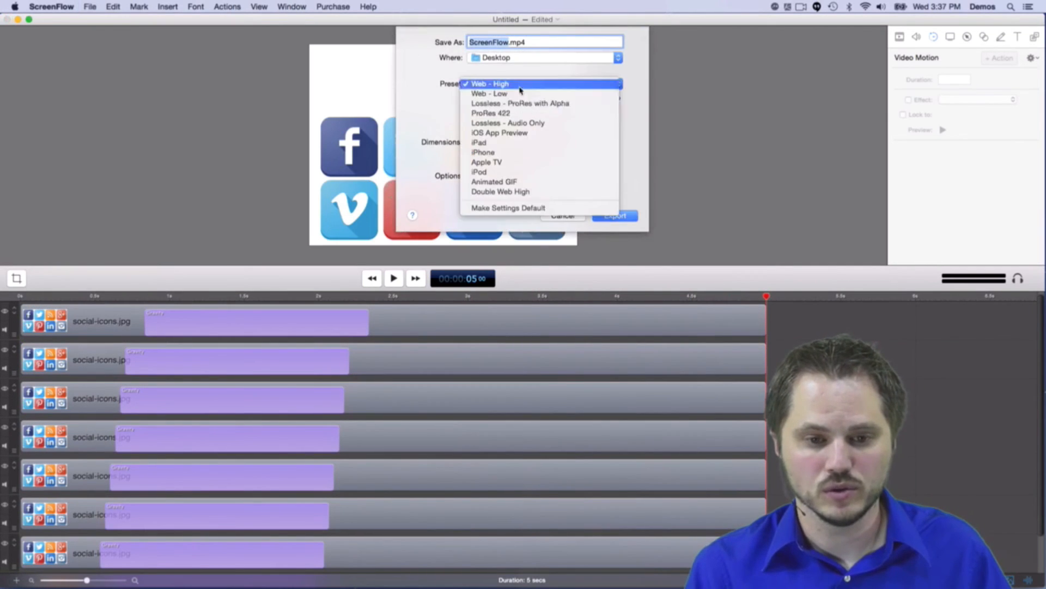
{"action": "left_click", "coordinate": [542, 182]}
{"action": "left_click", "coordinate": [511, 120]}
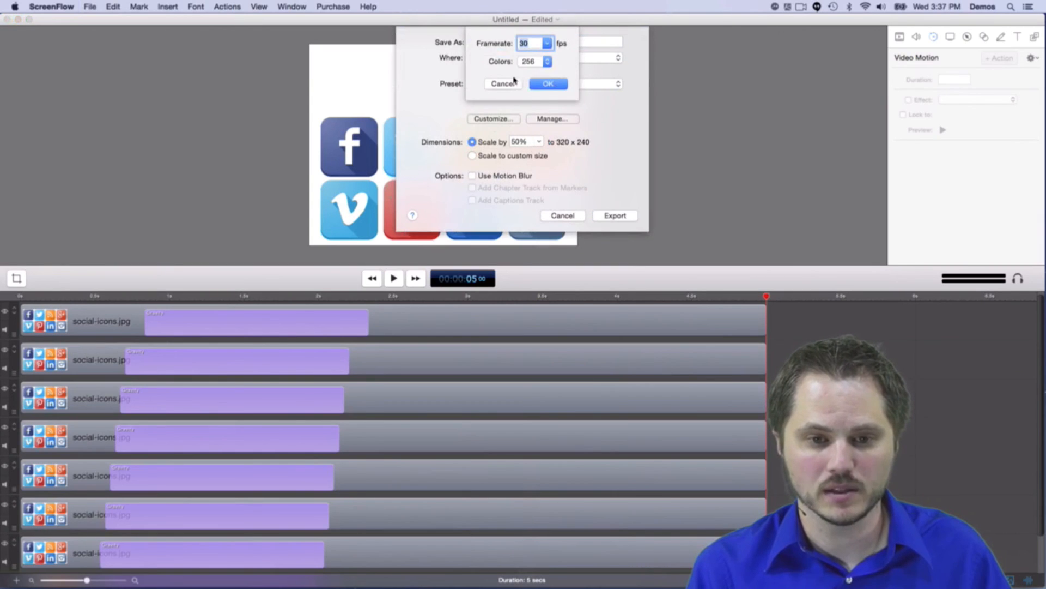
{"action": "left_click", "coordinate": [543, 87]}
{"action": "left_click", "coordinate": [539, 141]}
{"action": "left_click", "coordinate": [534, 162]}
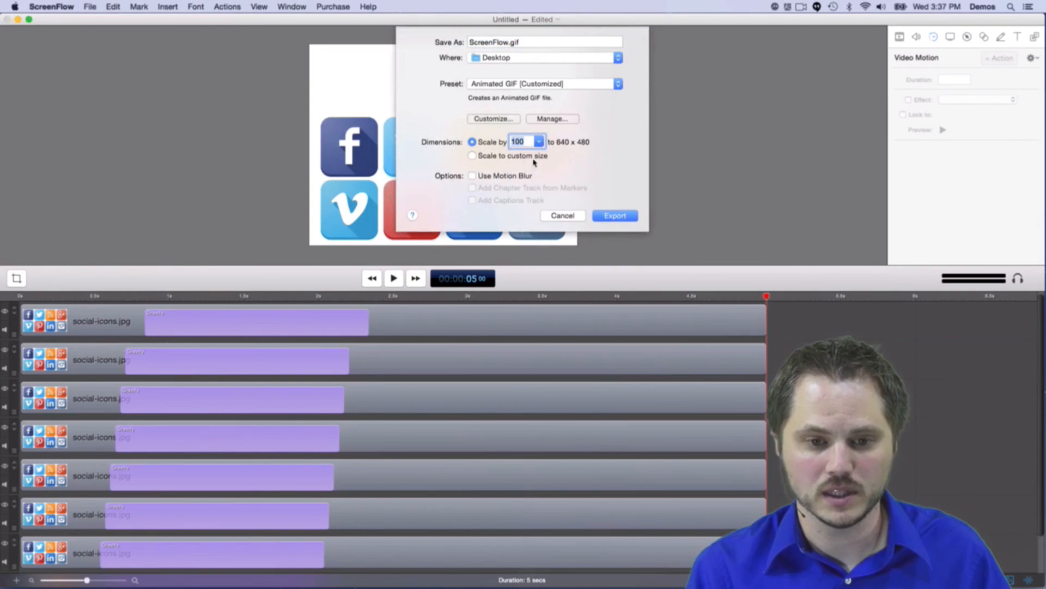
{"action": "left_click", "coordinate": [472, 175]}
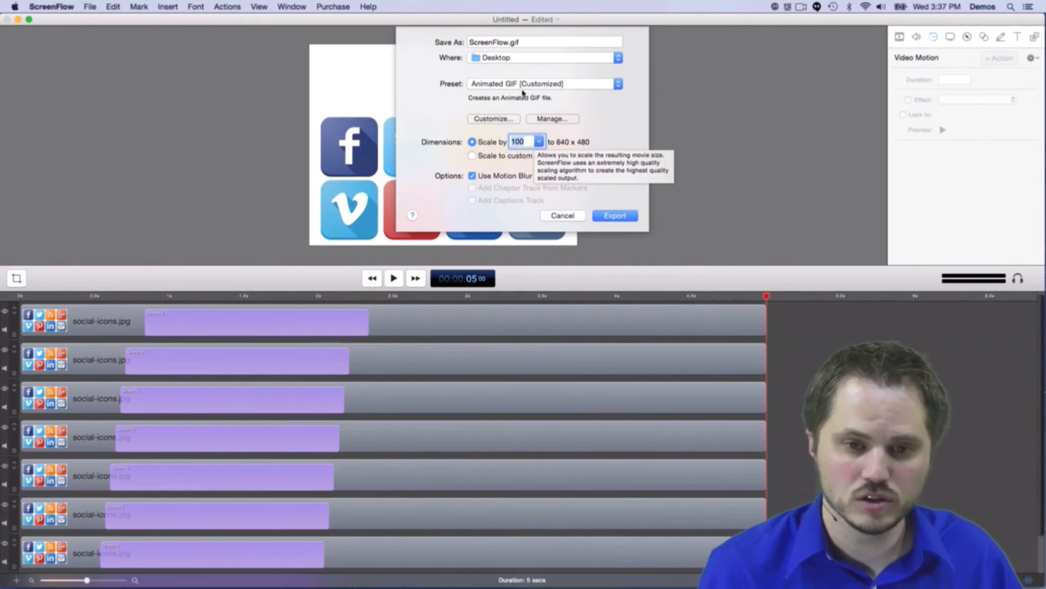
Name the export file Social Media Icons.gif and export it to the Desktop.
{"action": "double_click", "coordinate": [509, 42]}
{"action": "type", "text": "S"}
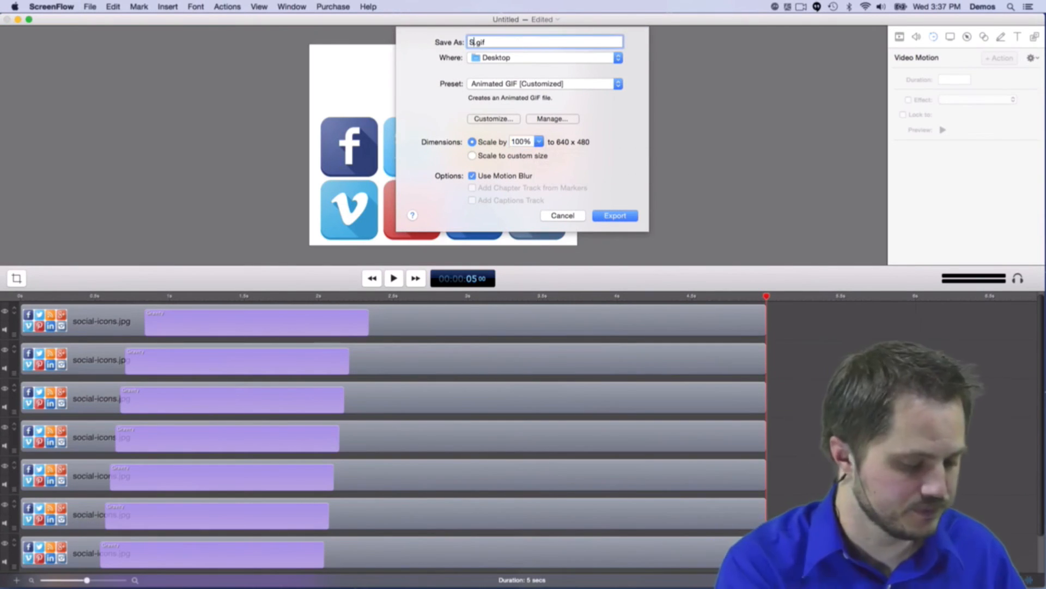
{"action": "type", "text": "ocial Media "}
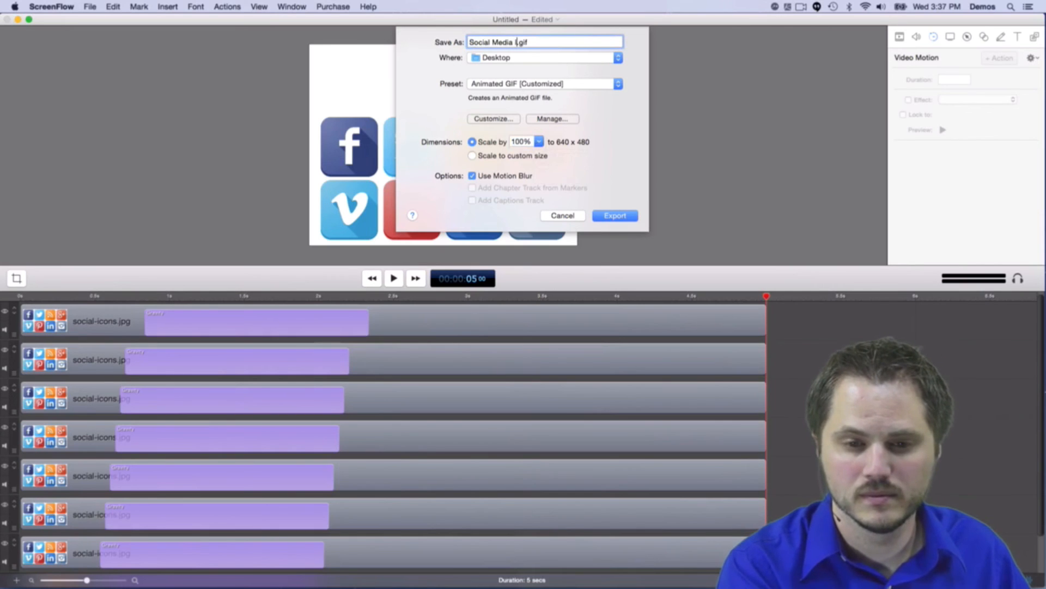
{"action": "type", "text": "Icons"}
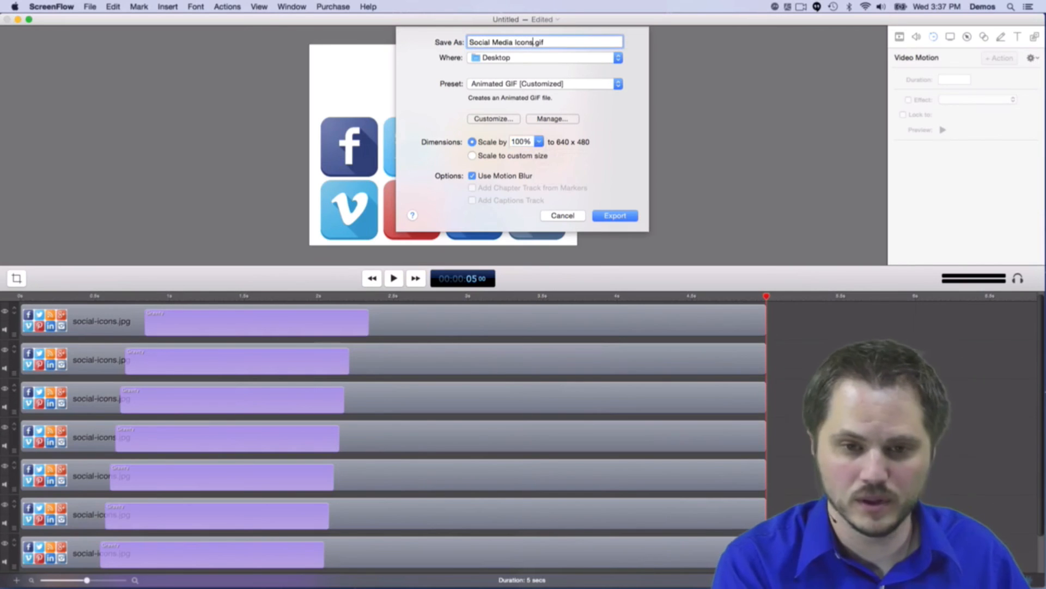
{"action": "key", "text": "Return"}
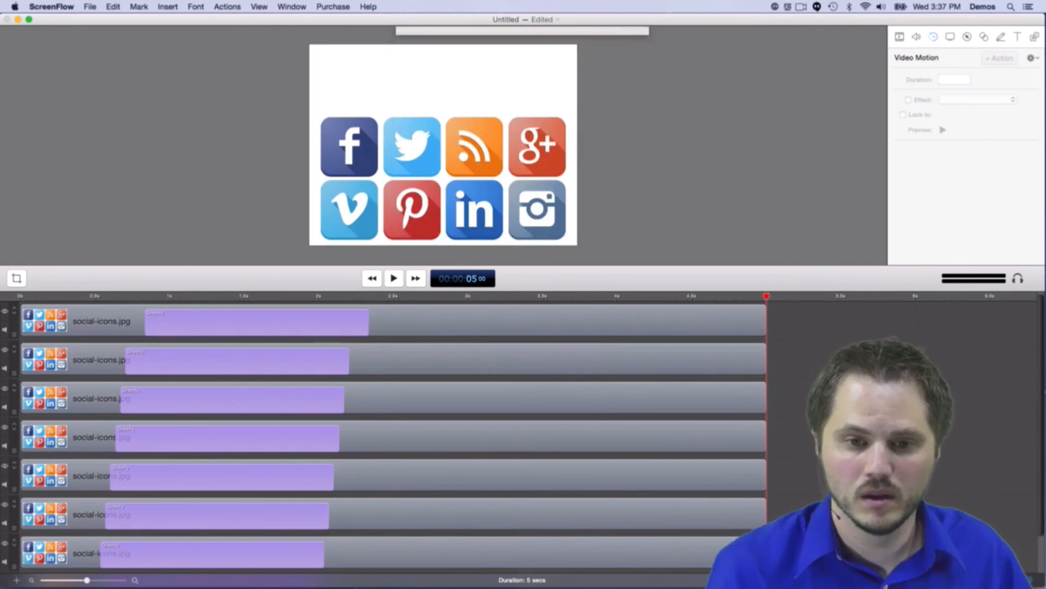
{"action": "left_click", "coordinate": [599, 210]}
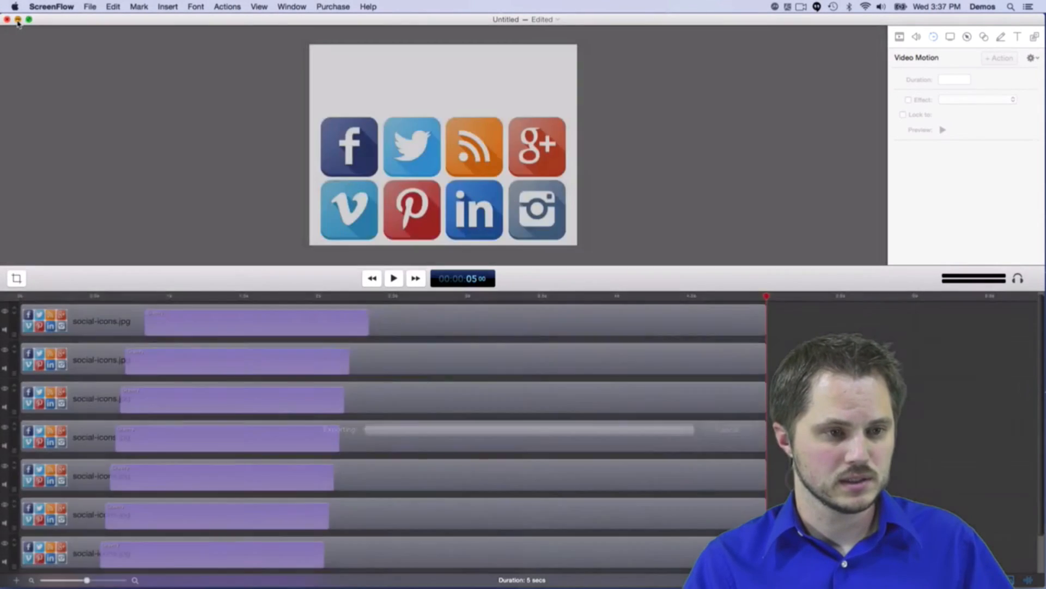
Minimize the project window and move Social Media Icons.gif to an open area near the middle of the desktop.
{"action": "left_click", "coordinate": [18, 20]}
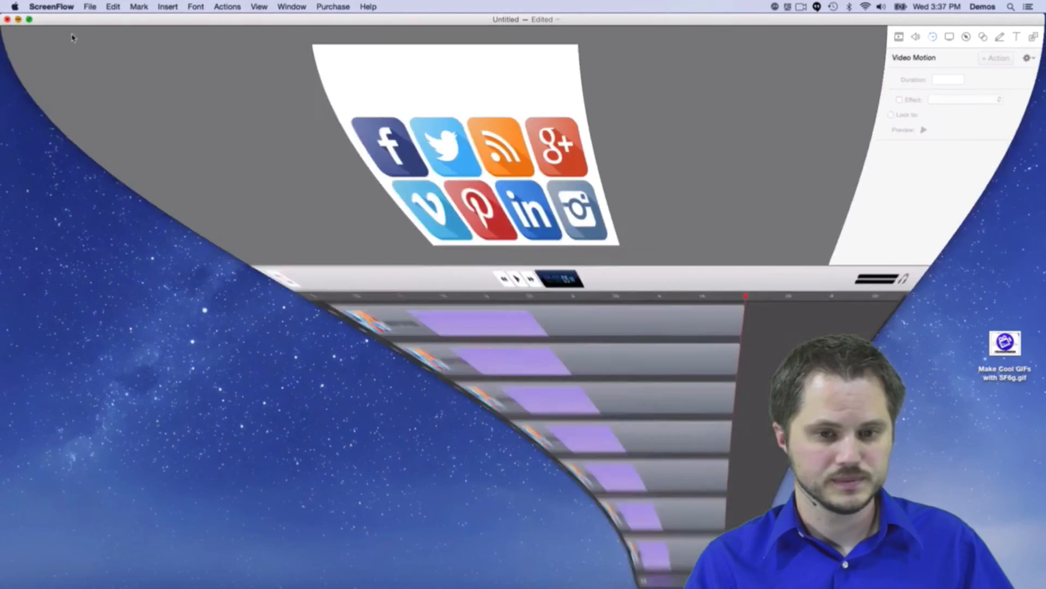
{"action": "left_click_drag", "start_coordinate": [894, 271], "coordinate": [1000, 392]}
{"action": "left_click_drag", "start_coordinate": [850, 463], "coordinate": [561, 153]}
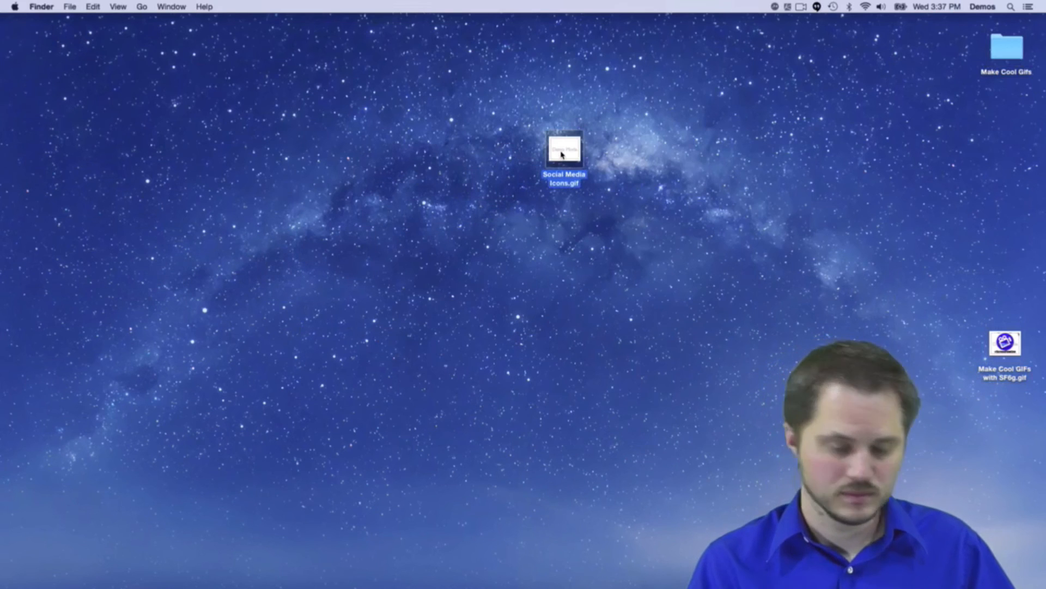
Show the file info of Social Media Icons.gif to check its size, and close the info window.
{"action": "key", "text": "space"}
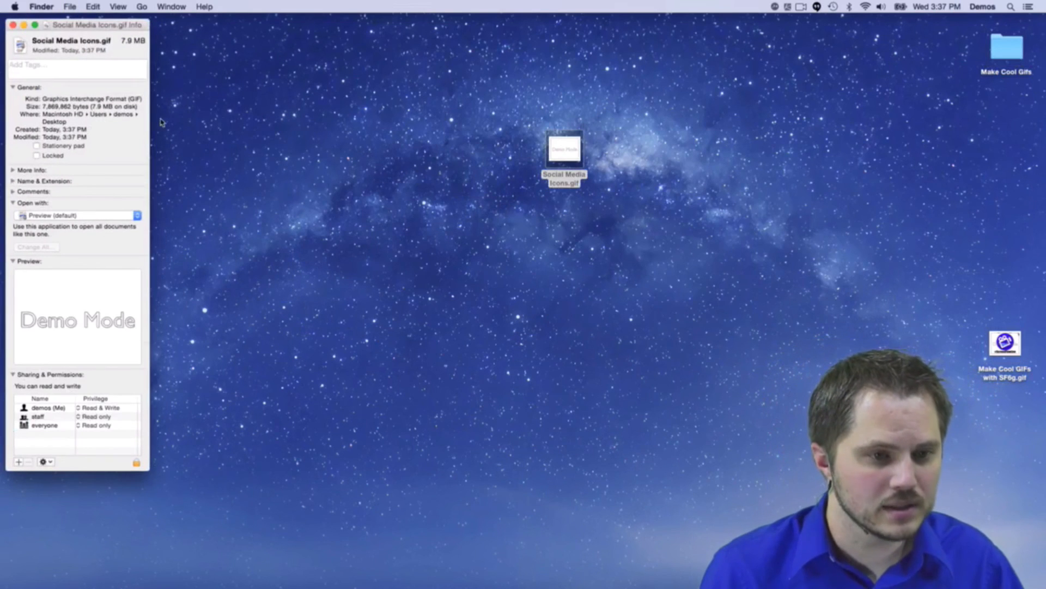
{"action": "left_click_drag", "start_coordinate": [70, 28], "coordinate": [320, 23]}
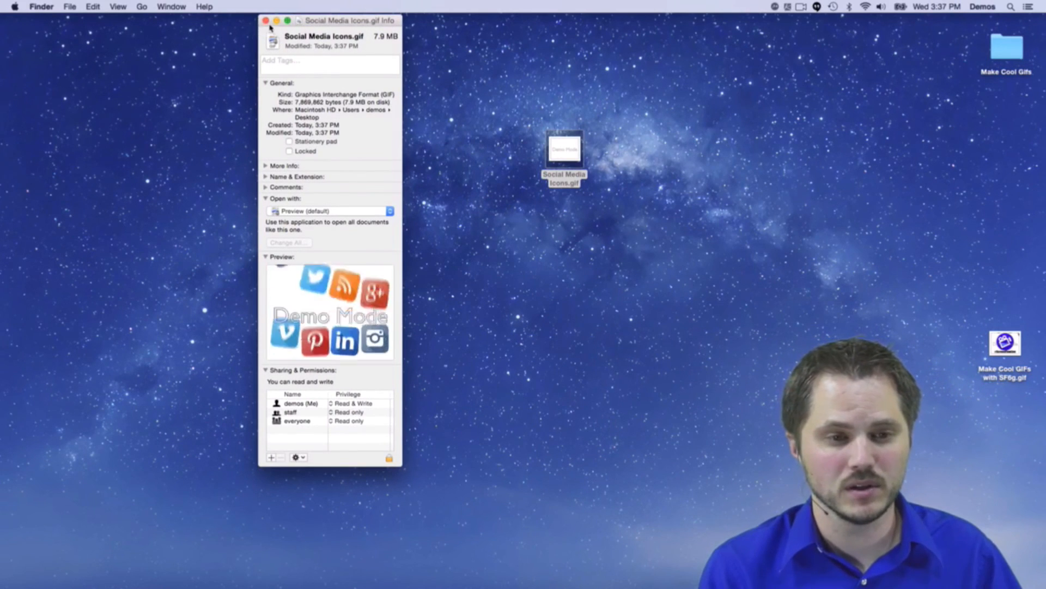
{"action": "key", "text": "super+w"}
Preview Social Media Icons.gif several times with Quick Look to review the looping icon drop.
{"action": "key", "text": "space"}
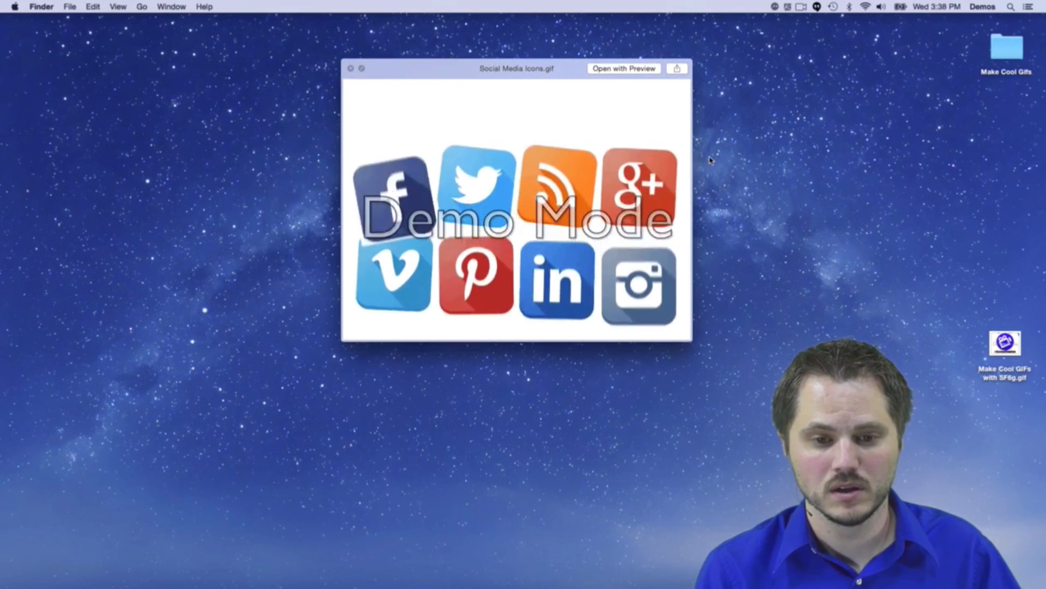
{"action": "key", "text": "space"}
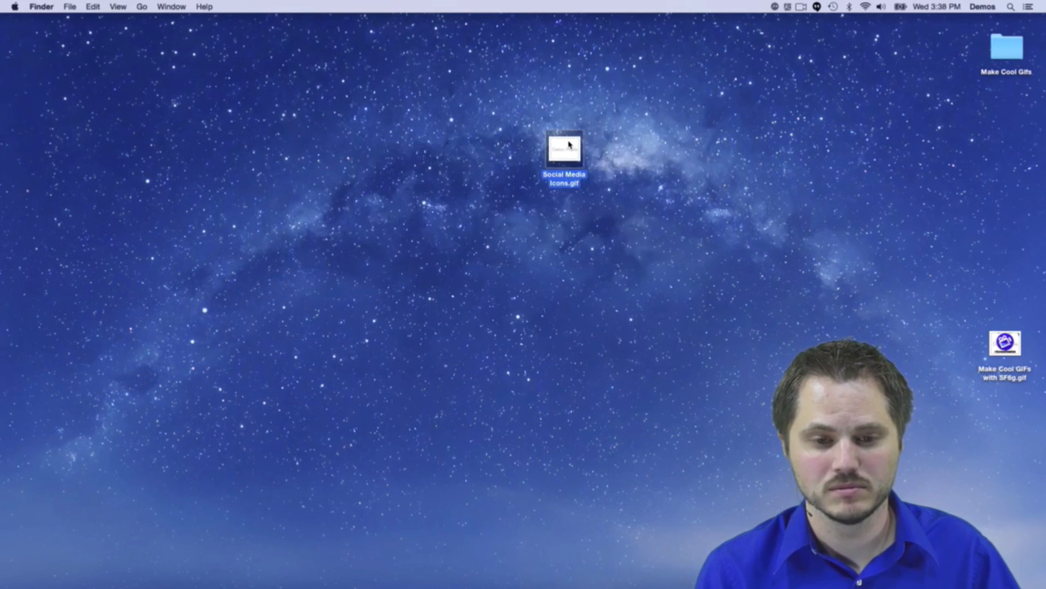
{"action": "key", "text": "space"}
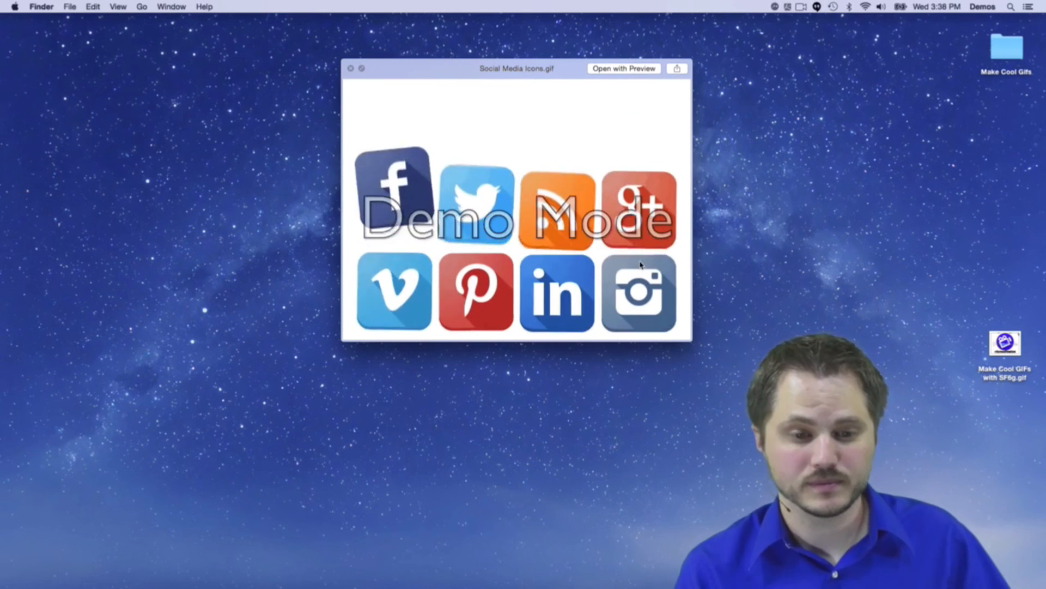
{"action": "key", "text": "space"}
{"action": "key", "text": "space"}
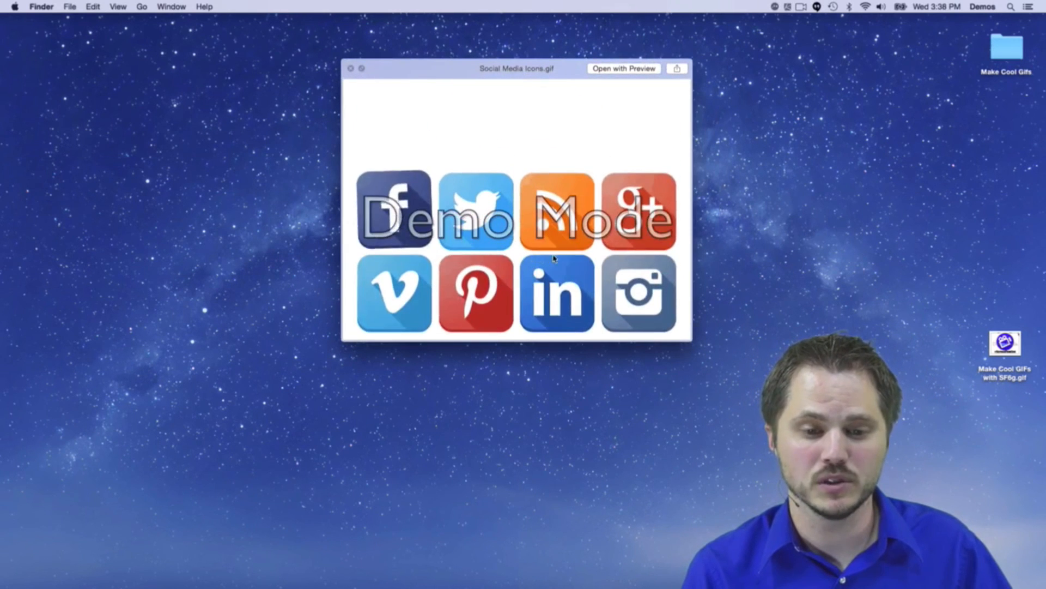
{"action": "key", "text": "space"}
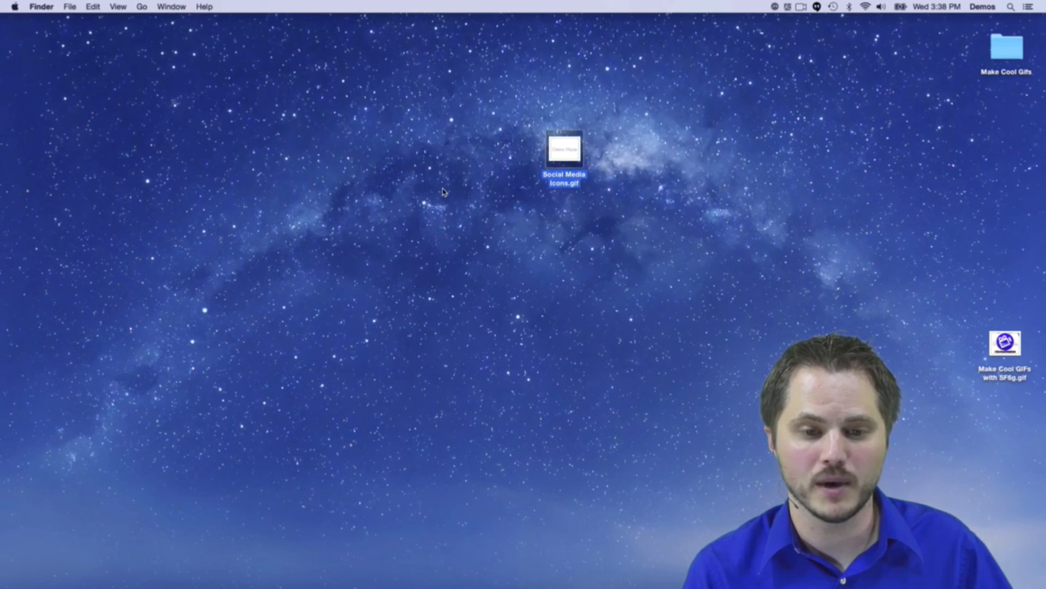
{"action": "key", "text": "space"}
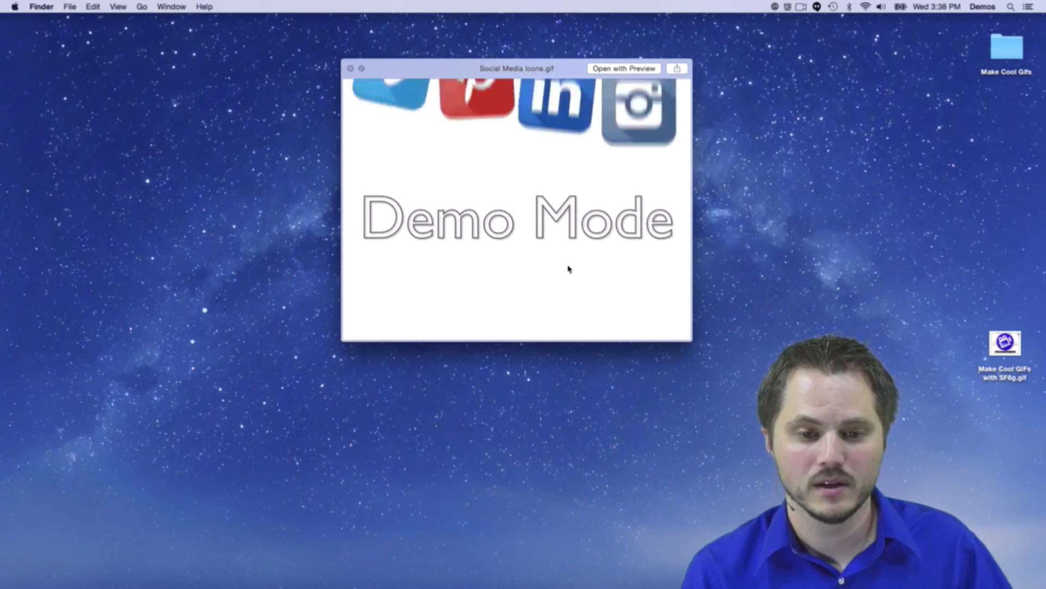
{"action": "key", "text": "space"}
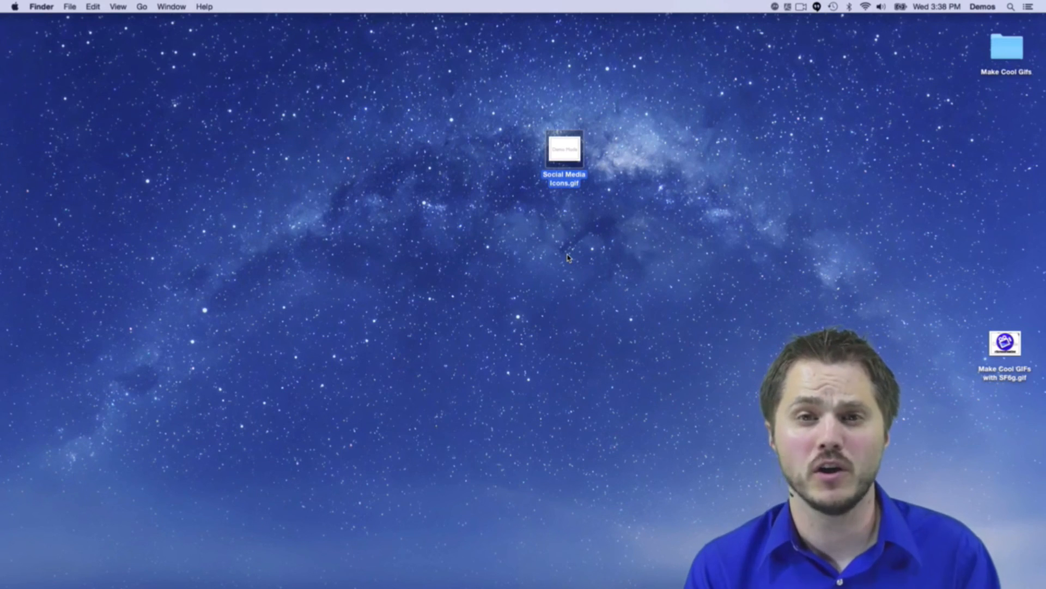
{"action": "left_click", "coordinate": [584, 236]}
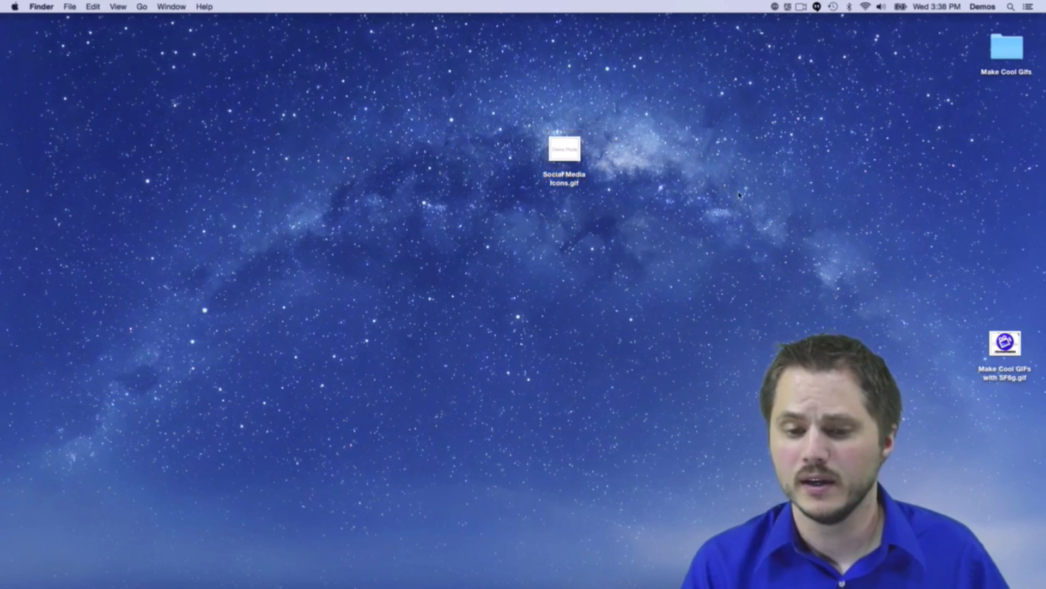
{"action": "left_click_drag", "start_coordinate": [451, 99], "coordinate": [606, 226]}
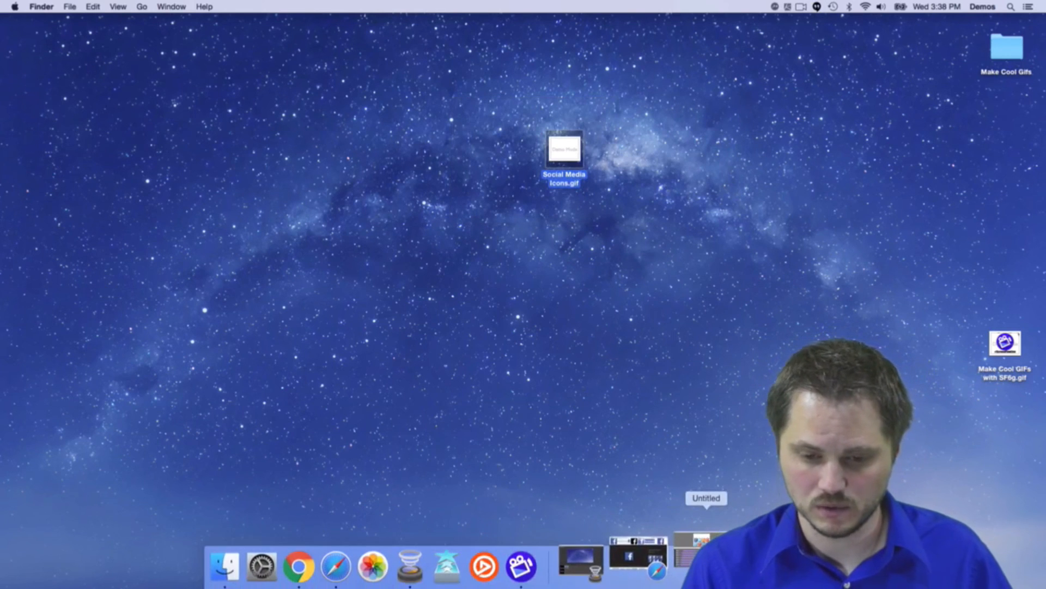
Restore the ScreenFlow project window, select all eight icons' Gravity actions and shift them about 0.2 seconds earlier together.
{"action": "left_click", "coordinate": [707, 550]}
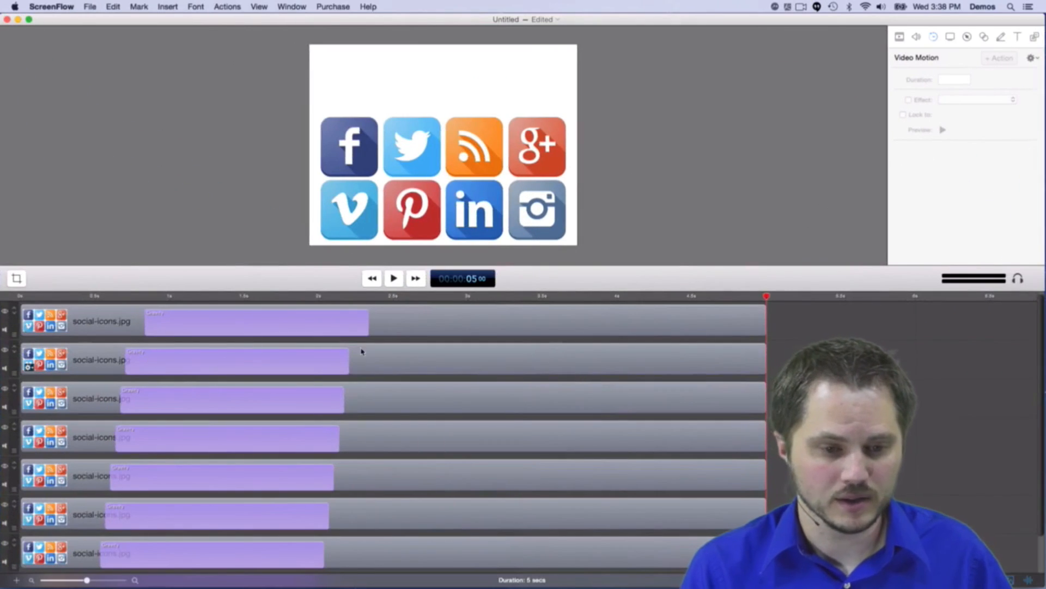
{"action": "left_click", "coordinate": [300, 319]}
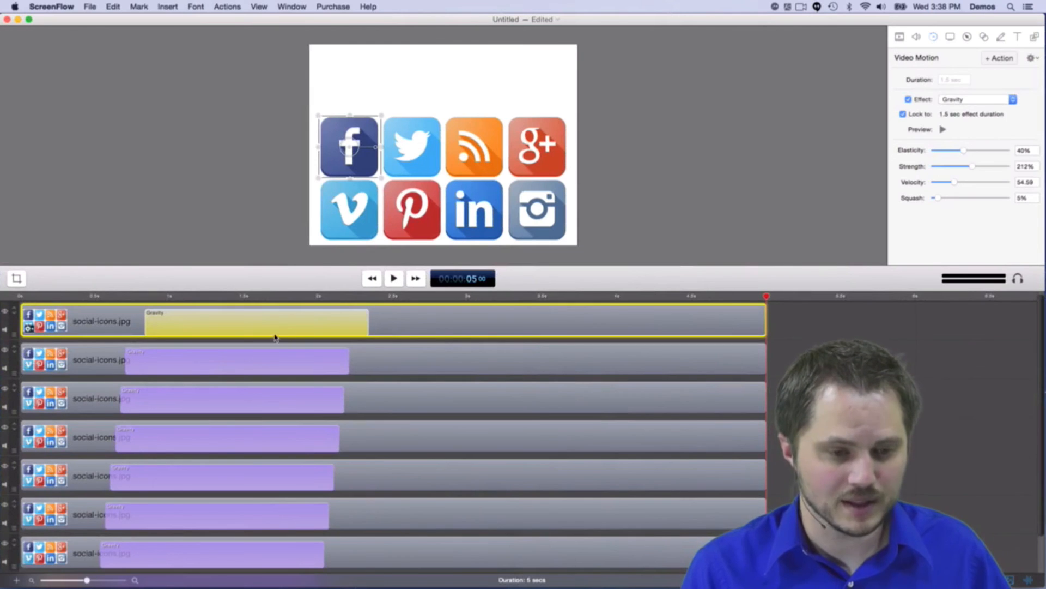
{"action": "left_click", "coordinate": [273, 363], "text": "shift"}
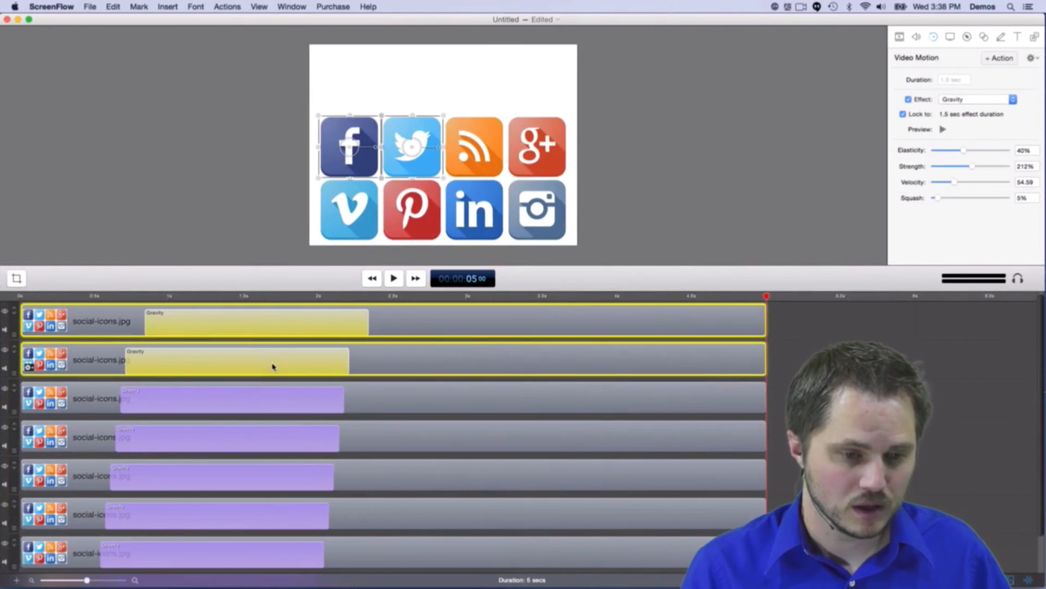
{"action": "left_click", "coordinate": [268, 401], "text": "shift"}
{"action": "left_click", "coordinate": [266, 439], "text": "shift"}
{"action": "left_click", "coordinate": [273, 480], "text": "shift"}
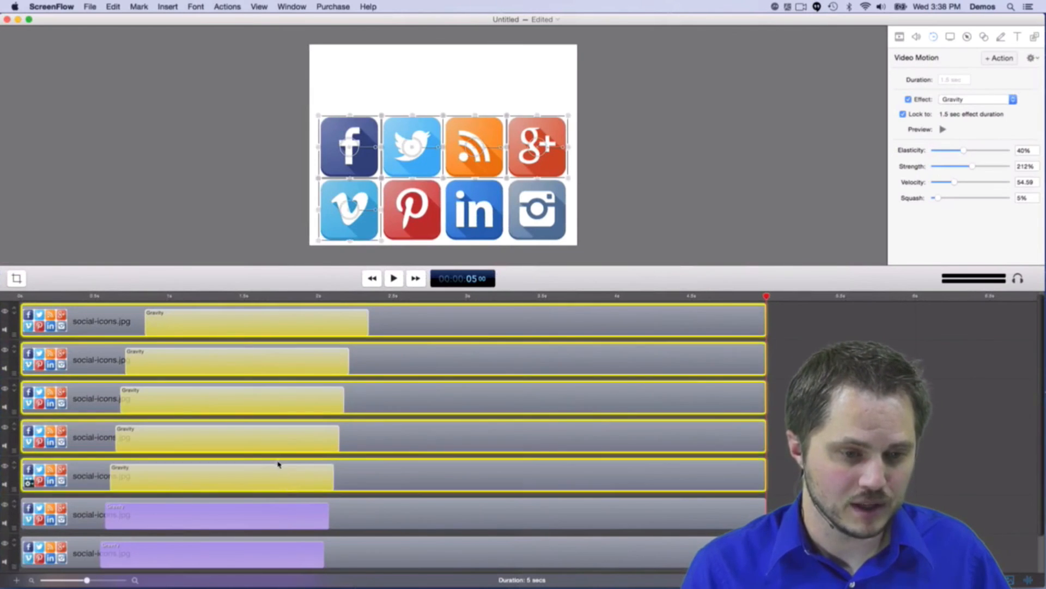
{"action": "scroll", "coordinate": [275, 466], "scroll_direction": "down", "scroll_amount": 1}
{"action": "left_click", "coordinate": [247, 478], "text": "shift"}
{"action": "left_click", "coordinate": [244, 517], "text": "shift"}
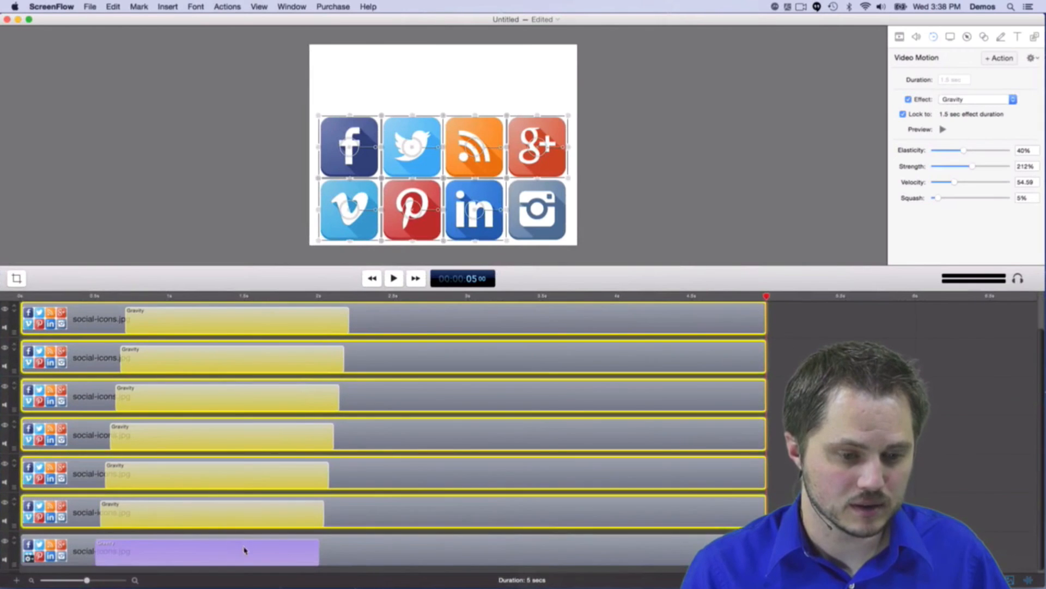
{"action": "left_click", "coordinate": [243, 549], "text": "shift"}
{"action": "left_click_drag", "start_coordinate": [283, 325], "coordinate": [252, 325]}
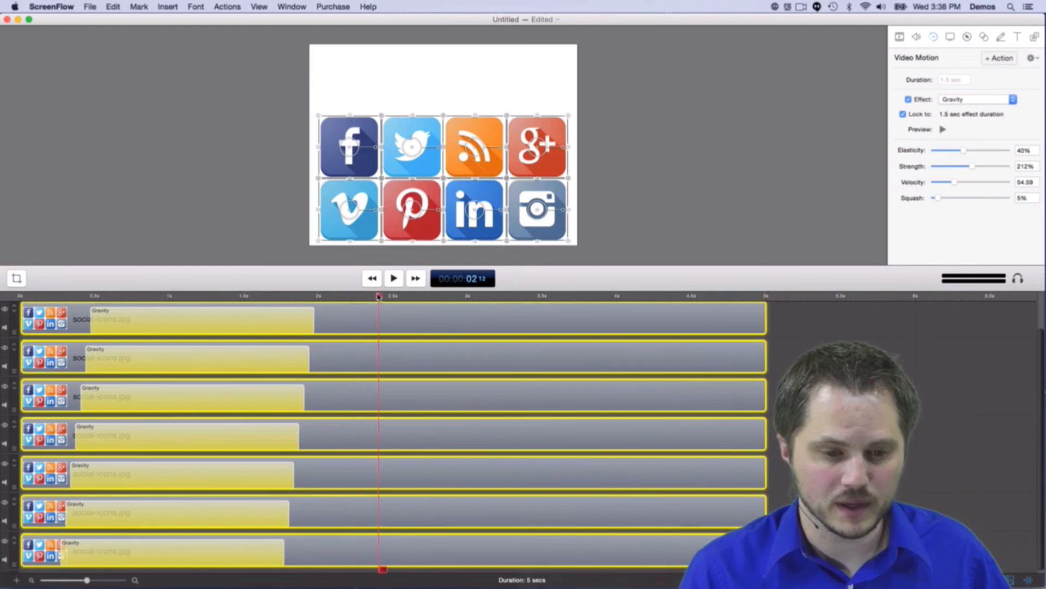
Split all the icon clips at 00:00:02;15 and delete the portions after the split.
{"action": "mouse_move", "coordinate": [353, 295]}
{"action": "left_mouse_down"}
{"action": "mouse_move", "coordinate": [313, 294]}
{"action": "mouse_move", "coordinate": [374, 291]}
{"action": "mouse_move", "coordinate": [364, 295]}
{"action": "left_mouse_up"}
{"action": "scroll", "coordinate": [362, 292], "scroll_direction": "up", "scroll_amount": 1}
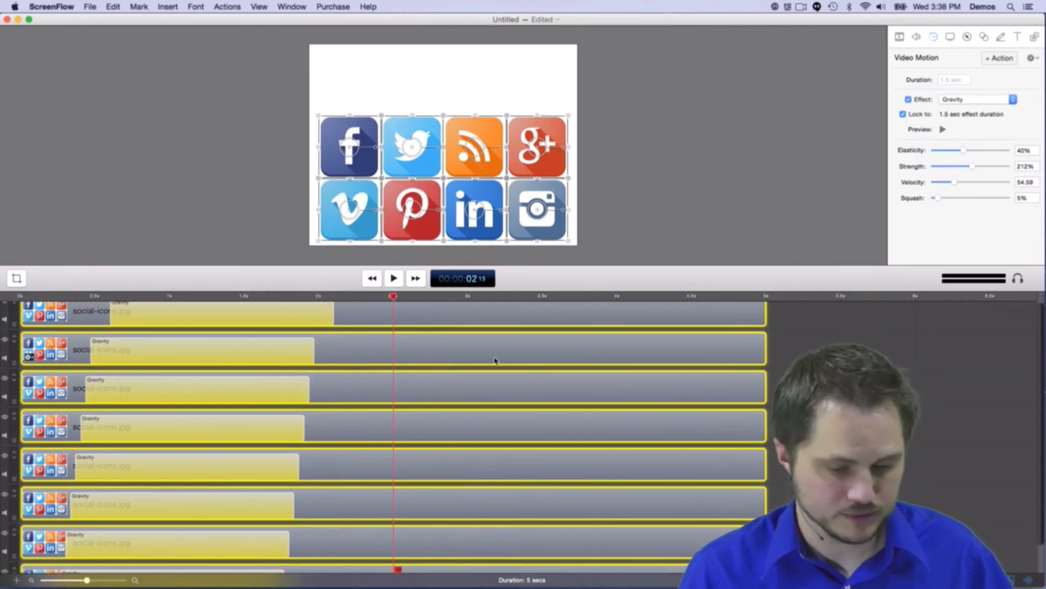
{"action": "key", "text": "t"}
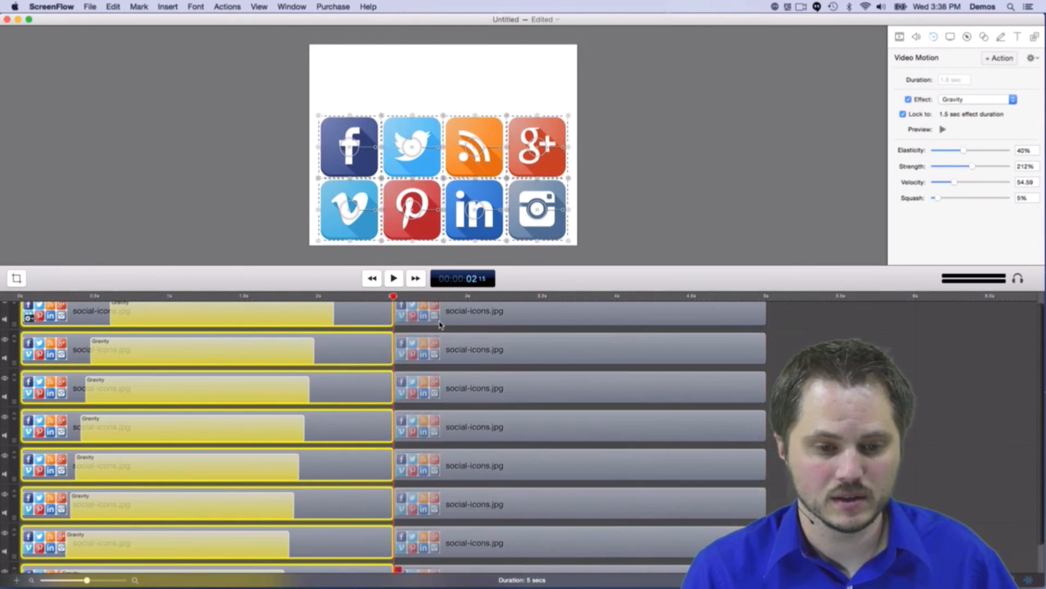
{"action": "left_click_drag", "start_coordinate": [775, 314], "coordinate": [581, 570]}
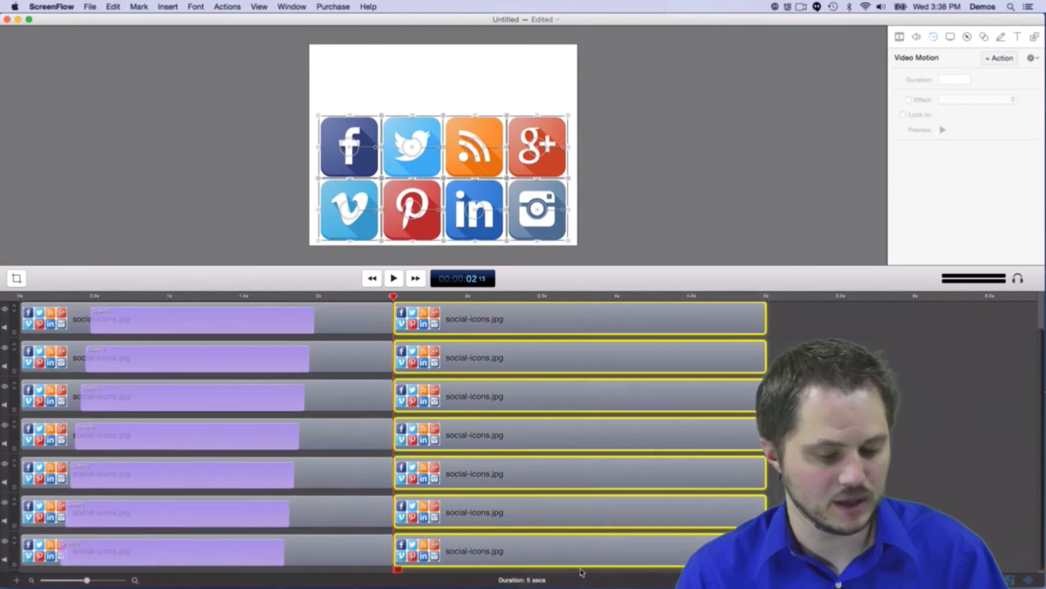
{"action": "key", "text": "Delete"}
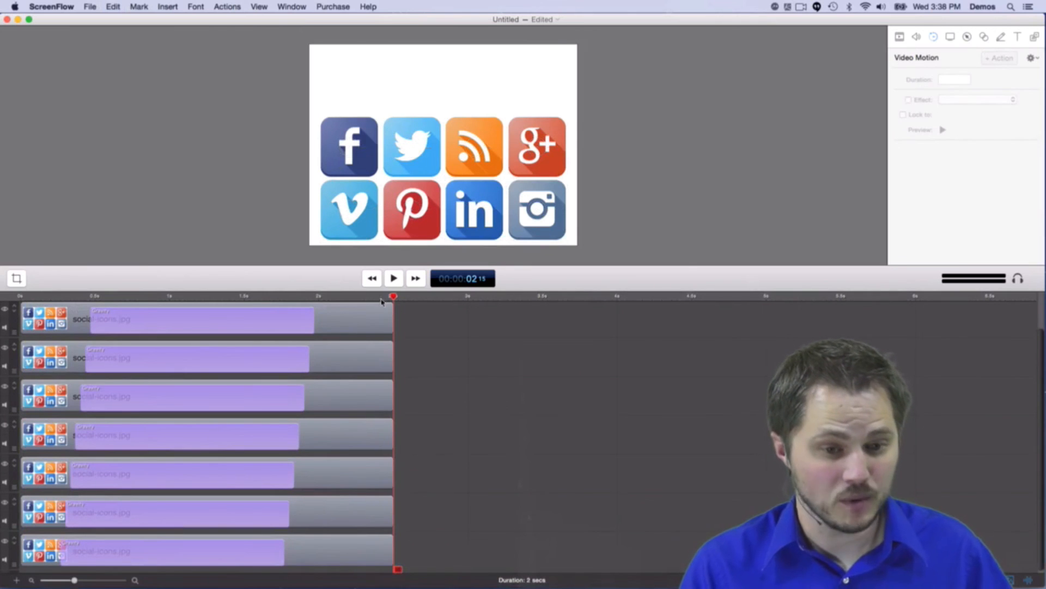
Return the playhead to near the start and play the shortened animation through.
{"action": "left_click", "coordinate": [244, 295]}
{"action": "left_click_drag", "start_coordinate": [220, 290], "coordinate": [45, 287]}
{"action": "key", "text": "space"}
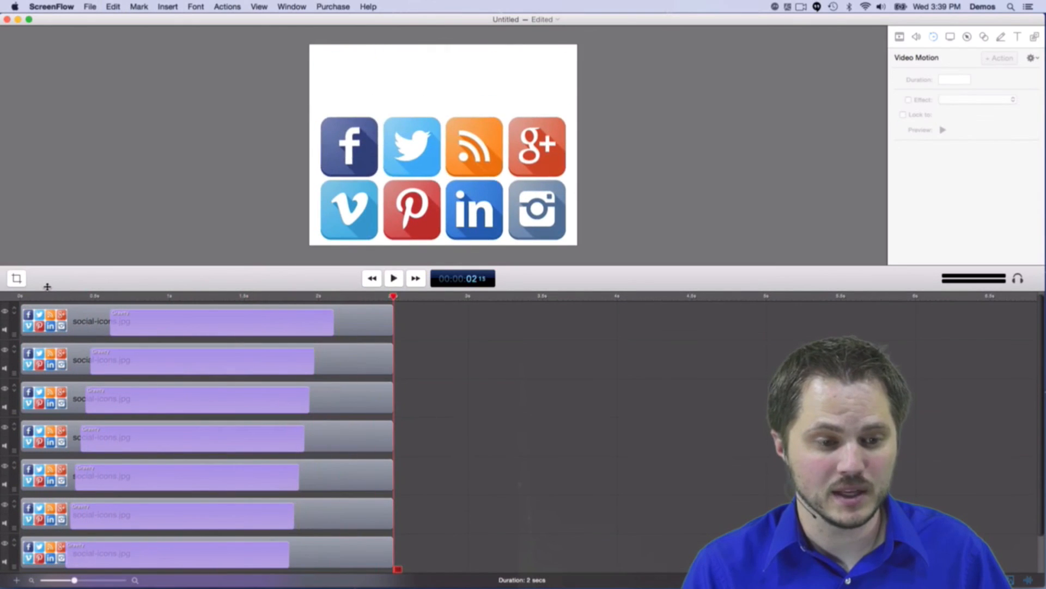
Replay the shortened icon-drop animation to review its timing, then pause playback before the end.
{"action": "key", "text": "space"}
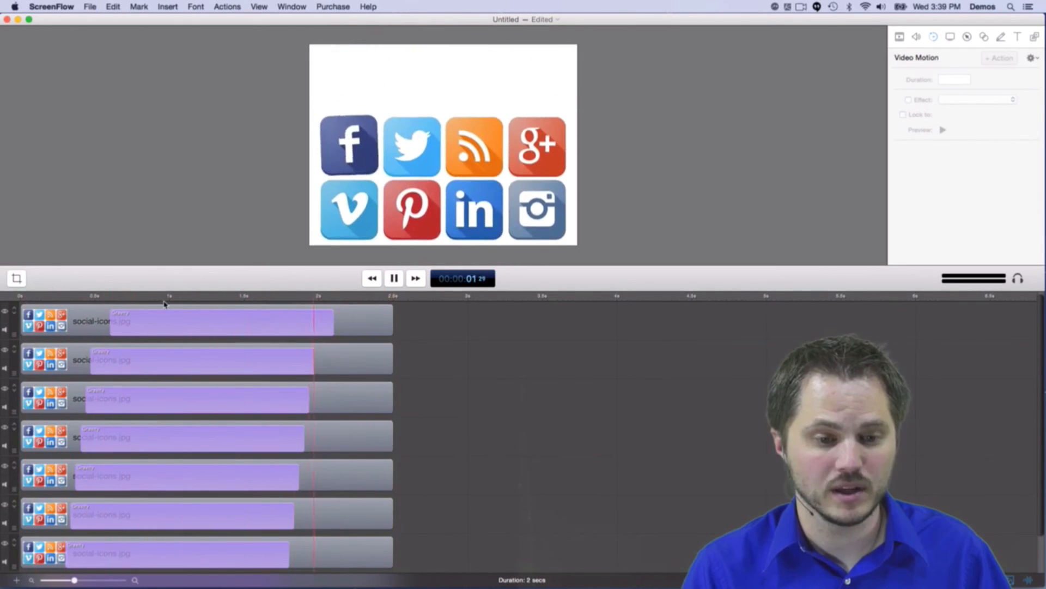
{"action": "key", "text": "space"}
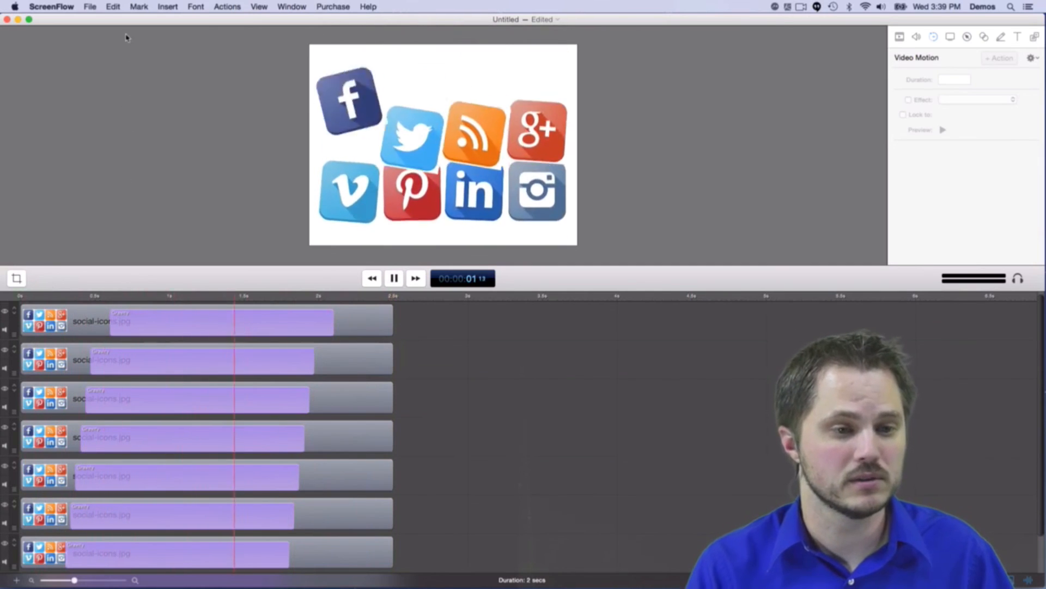
{"action": "key", "text": "space"}
Save the ScreenFlow project to the Desktop under the name Social Media Icons.
{"action": "left_click", "coordinate": [89, 6]}
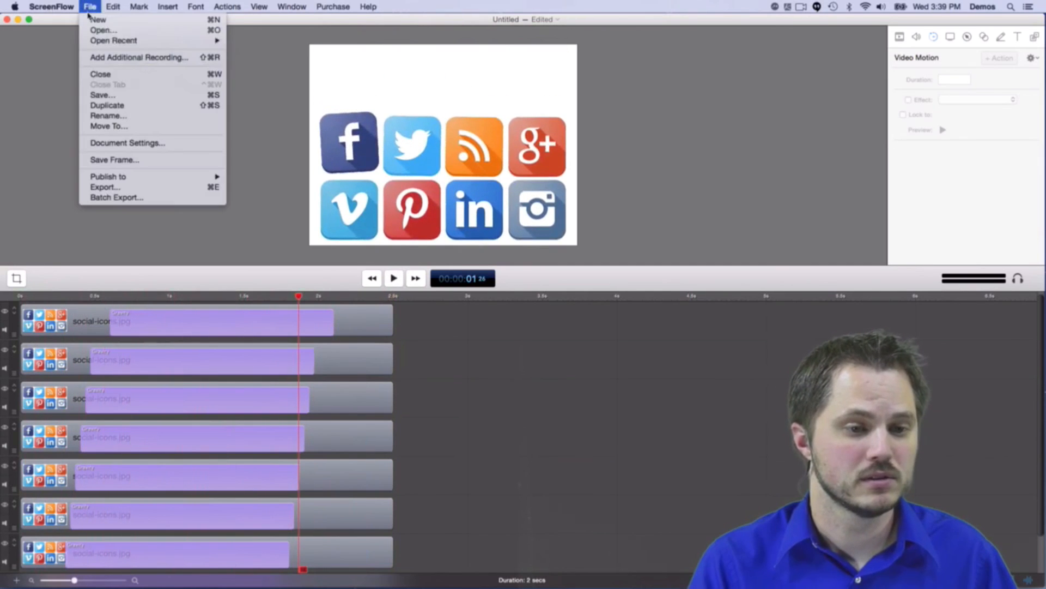
{"action": "left_click", "coordinate": [98, 95]}
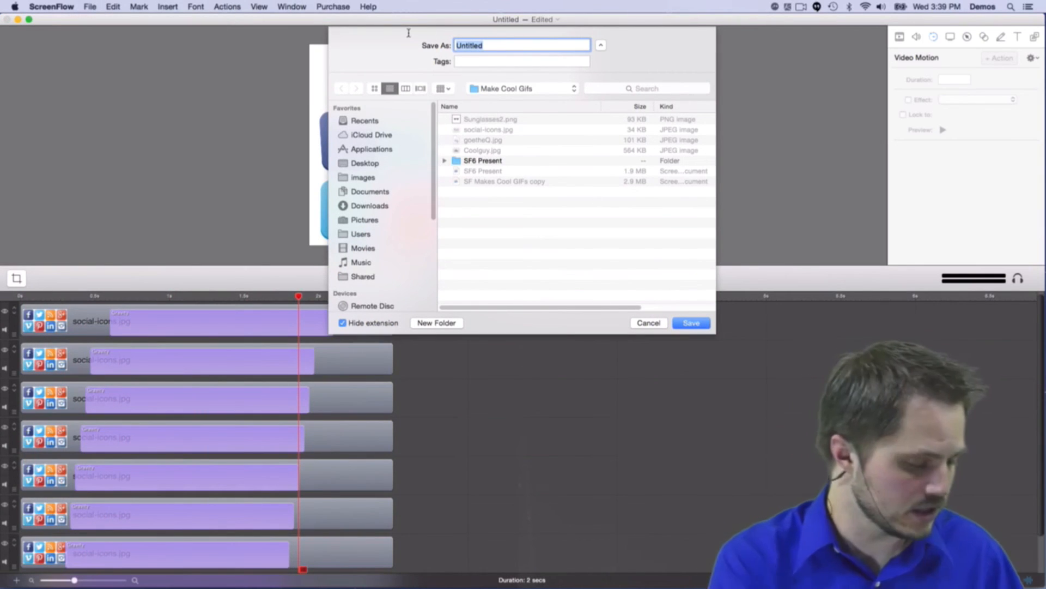
{"action": "type", "text": "S"}
{"action": "key", "text": "BackSpace"}
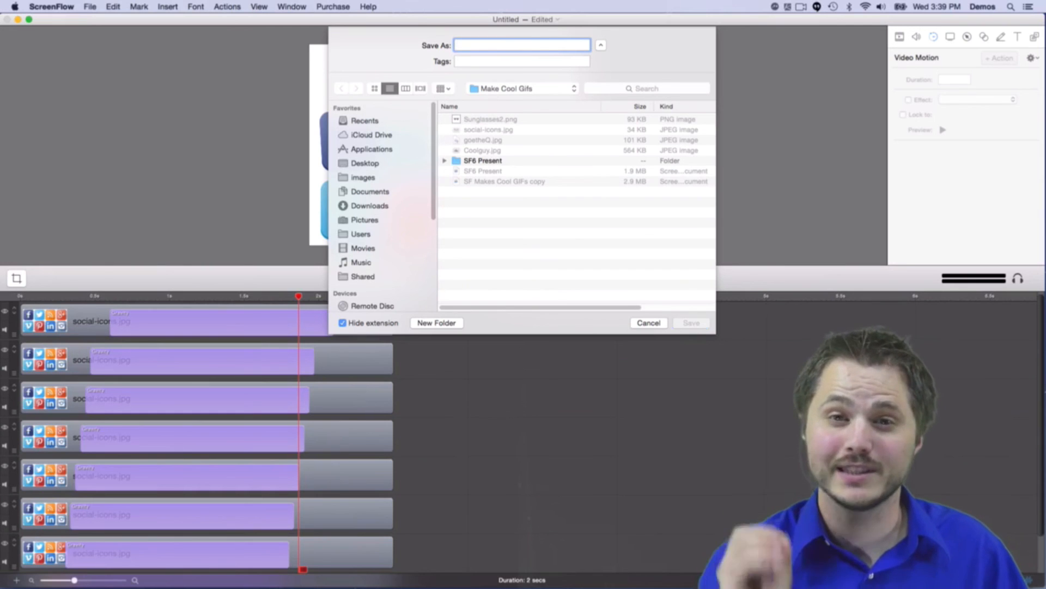
{"action": "type", "text": "Sve"}
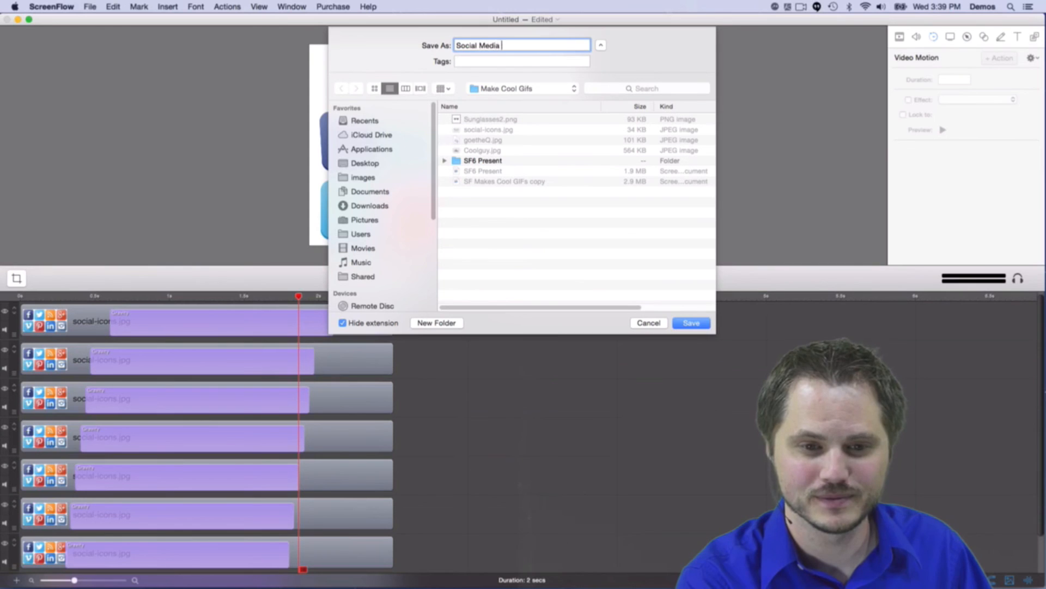
{"action": "type", "text": "s"}
{"action": "key", "text": "super+d"}
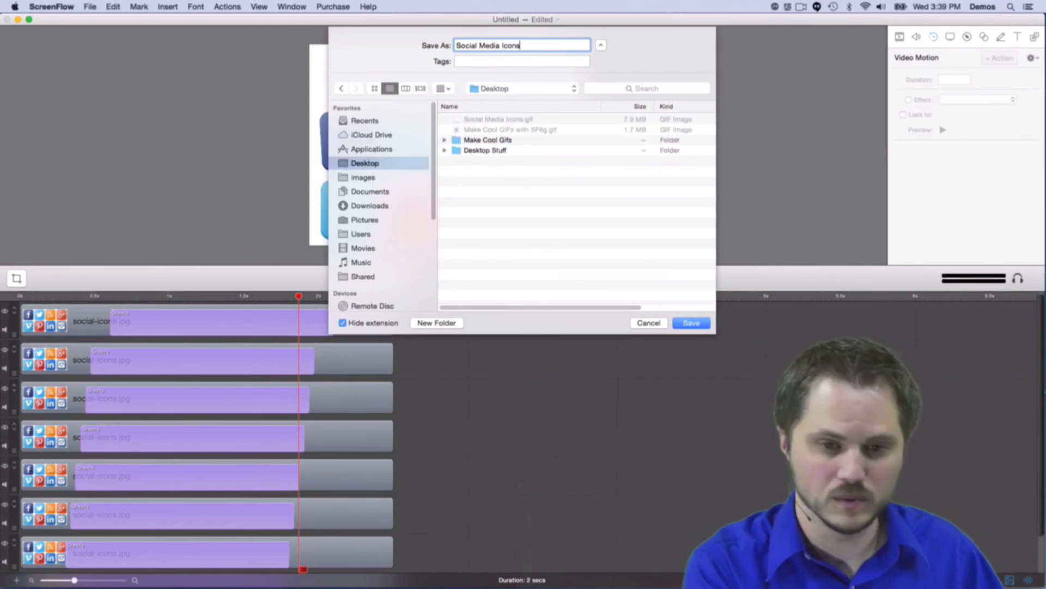
{"action": "key", "text": "Return"}
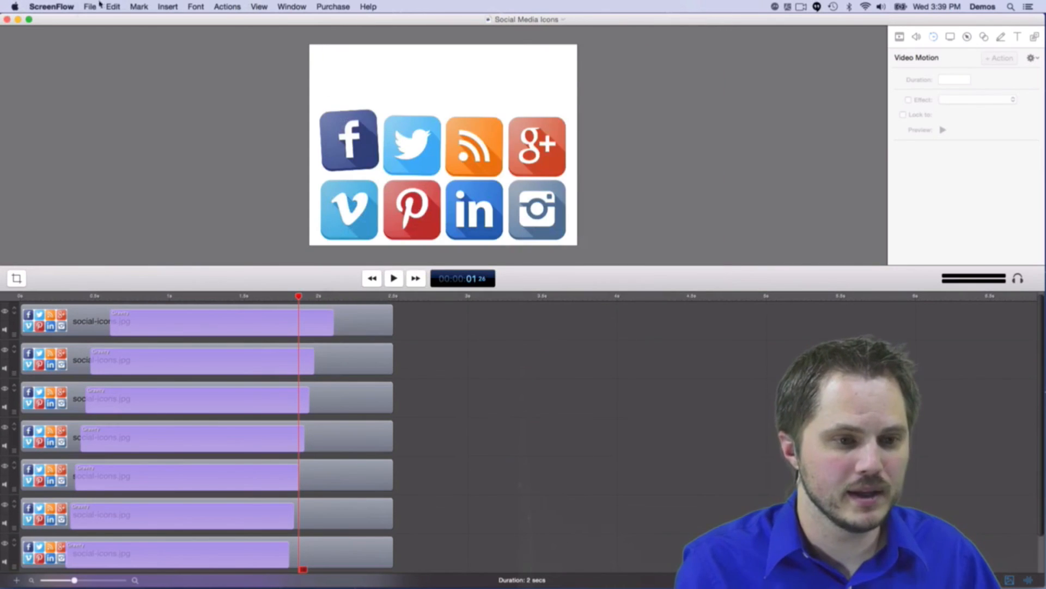
Export the animation to the Desktop as Social Media Iconsa.gif with the customized Animated GIF preset, accepting the watermark.
{"action": "left_click", "coordinate": [99, 6]}
{"action": "left_click", "coordinate": [136, 187]}
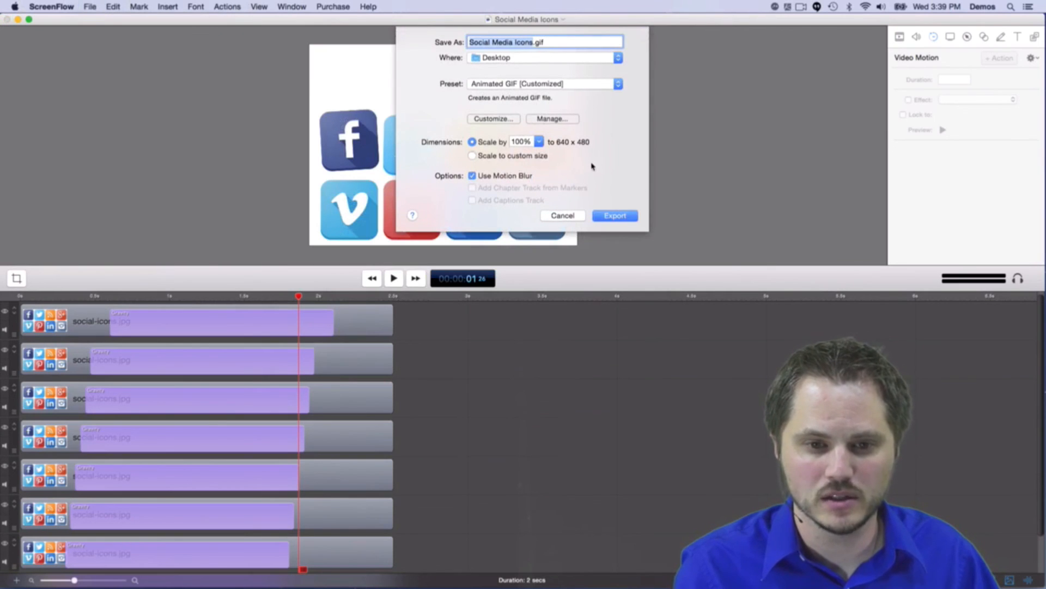
{"action": "left_click", "coordinate": [534, 44]}
{"action": "type", "text": "a"}
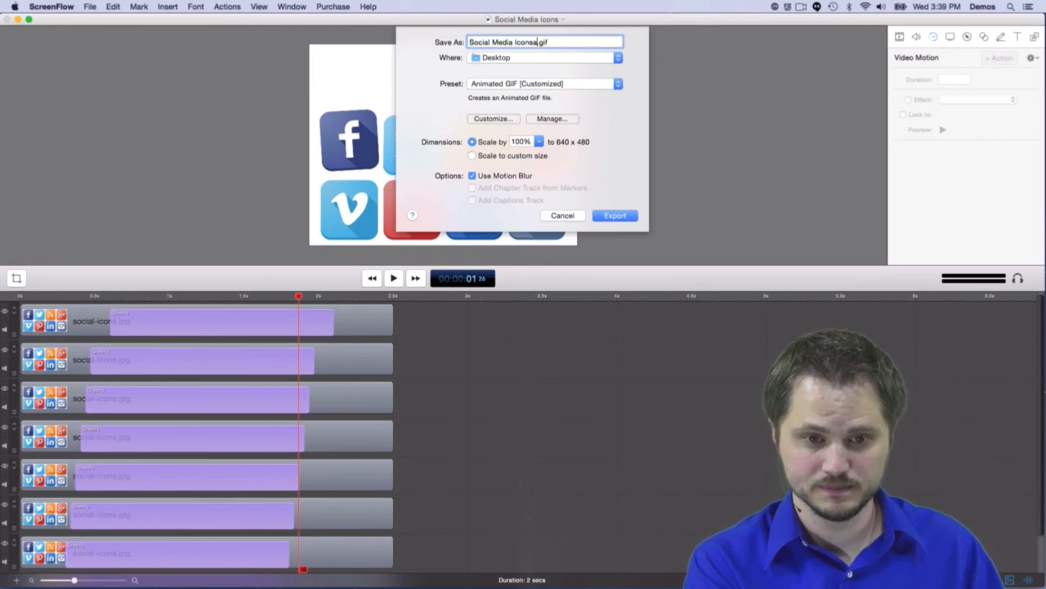
{"action": "key", "text": "Return"}
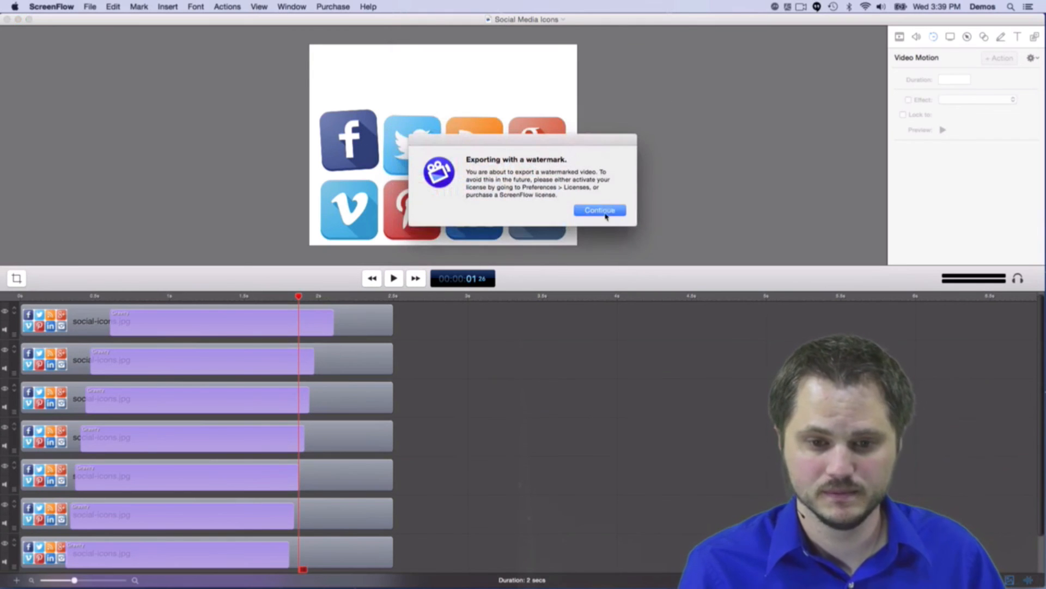
{"action": "left_click", "coordinate": [600, 210]}
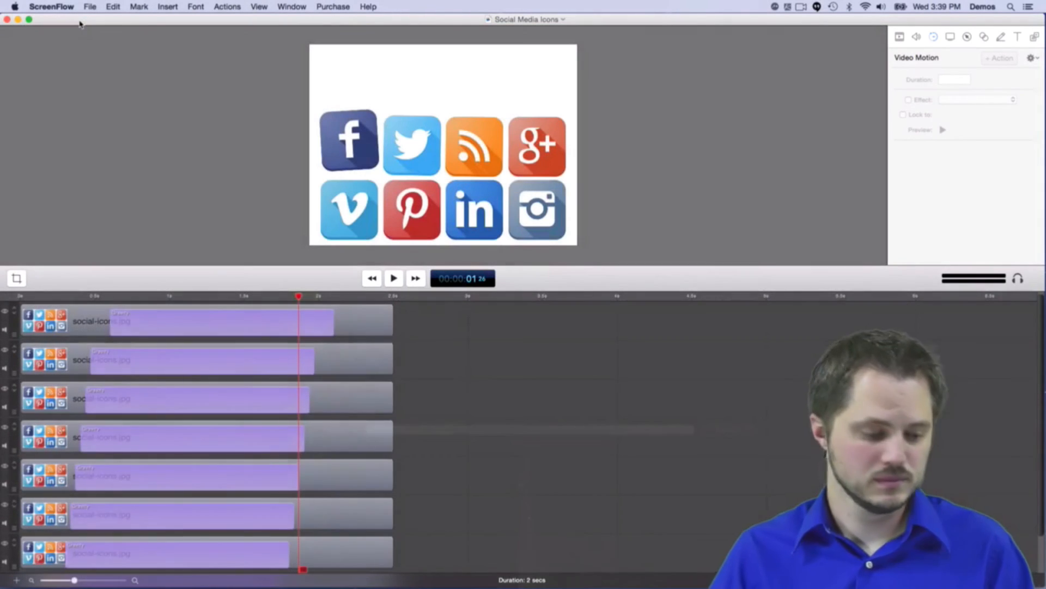
Minimize the project window and place Social Media Iconsa.gif beside Social Media Icons.gif on the desktop.
{"action": "left_click", "coordinate": [19, 19]}
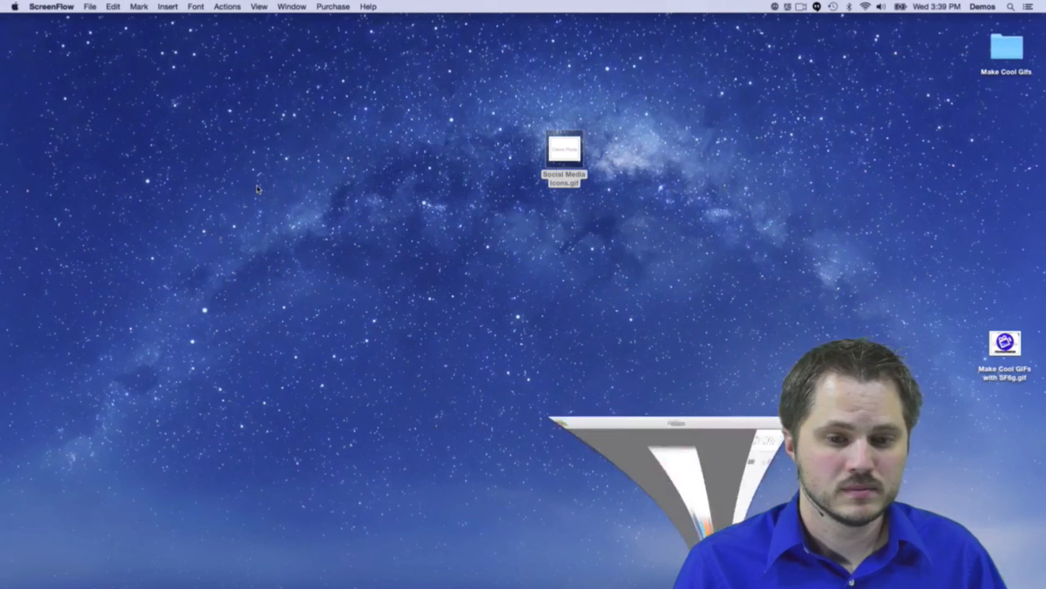
{"action": "left_click_drag", "start_coordinate": [429, 109], "coordinate": [632, 272]}
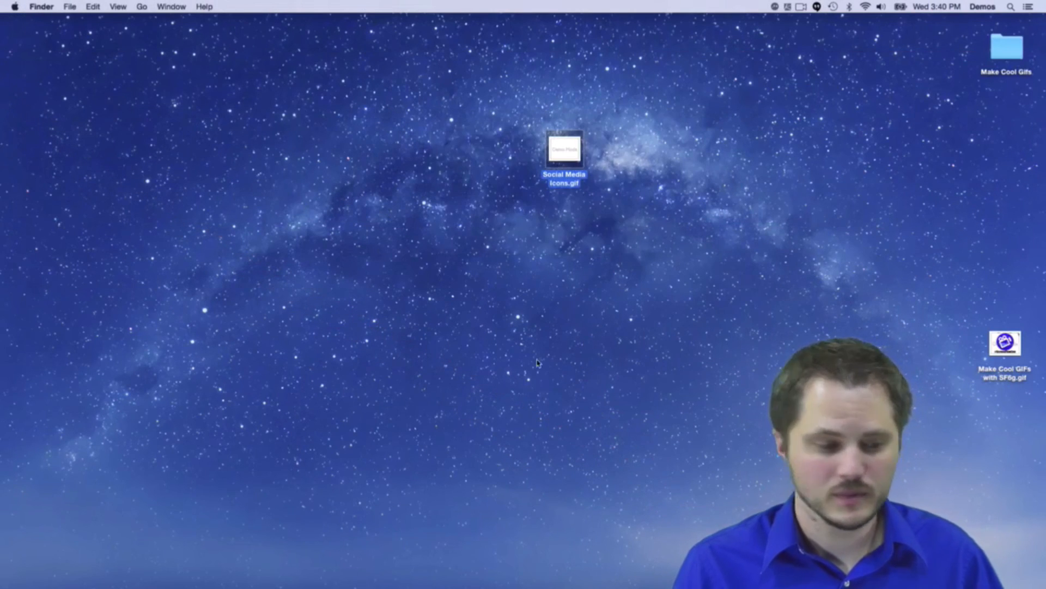
{"action": "left_click_drag", "start_coordinate": [850, 464], "coordinate": [633, 153]}
Check the file size of Social Media Iconsa.gif in its Finder info window, then close the window.
{"action": "key", "text": "super+i"}
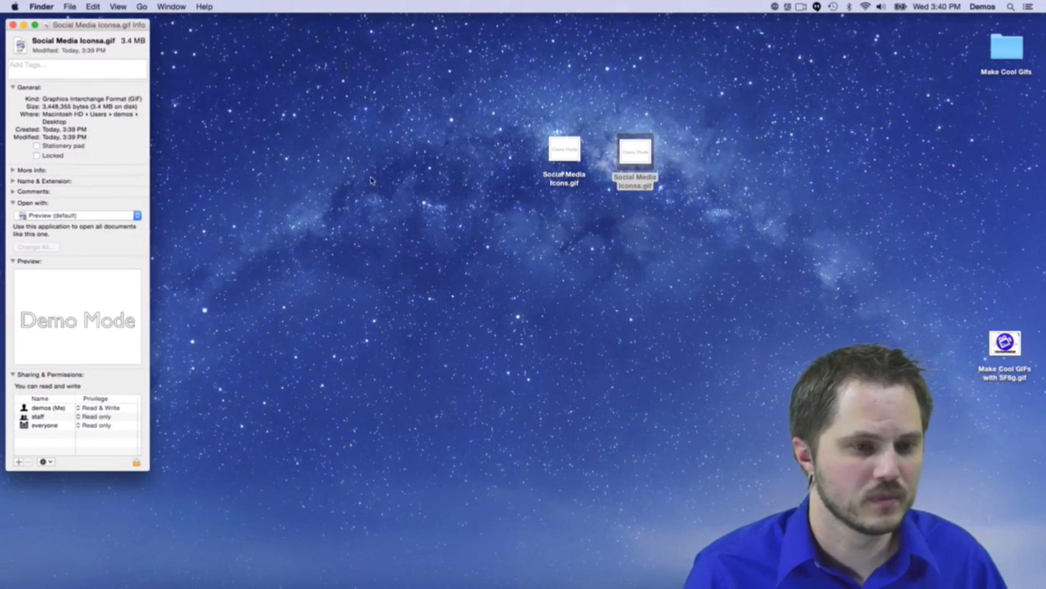
{"action": "left_click_drag", "start_coordinate": [62, 28], "coordinate": [167, 42]}
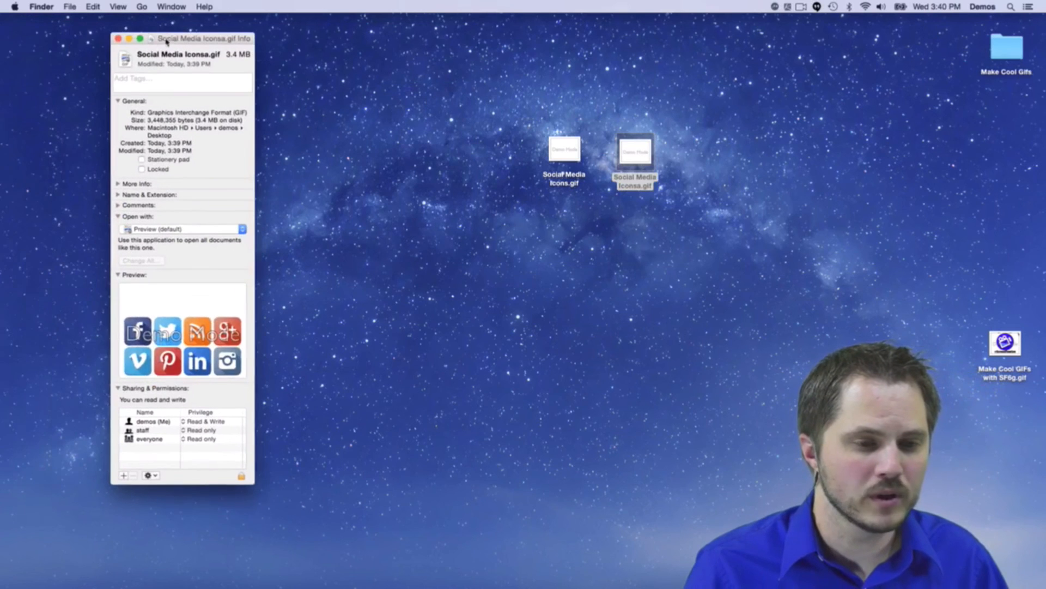
{"action": "left_click", "coordinate": [119, 38]}
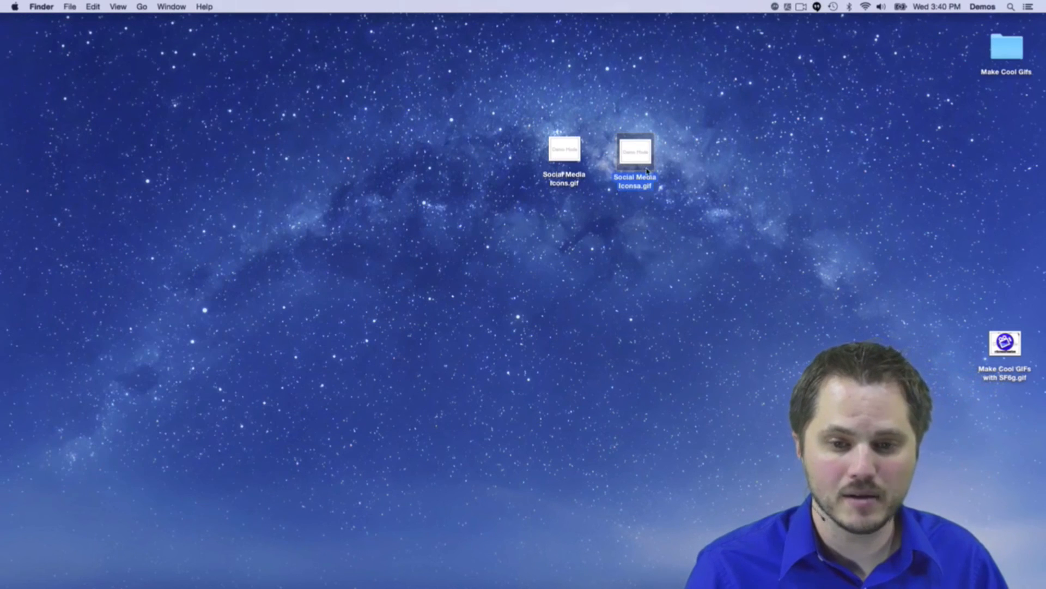